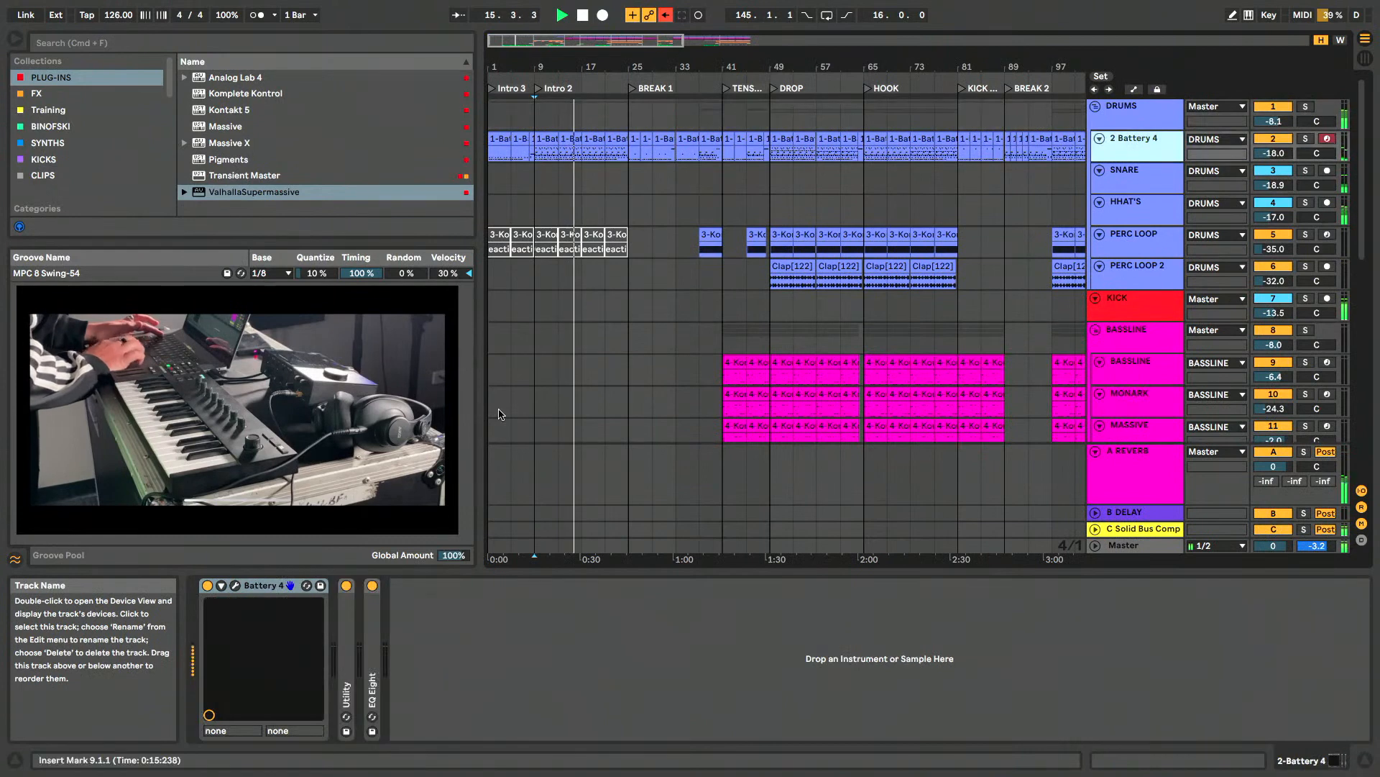
- Inspect the drum tracks' sound sources: the Battery 4 kit, the shaker instrument on PERC LOOP and the devices on PERC LOOP 2
left_click(236, 586)
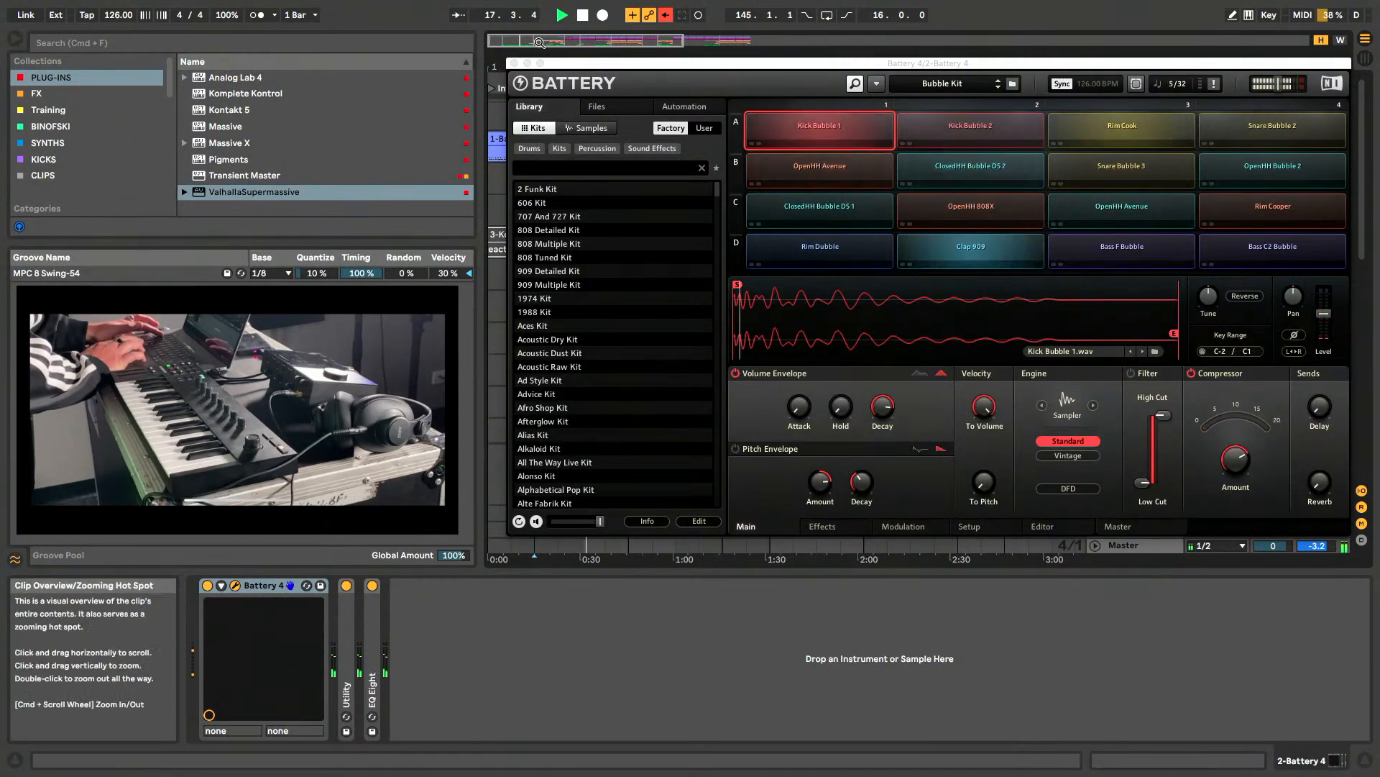
left_click(512, 63)
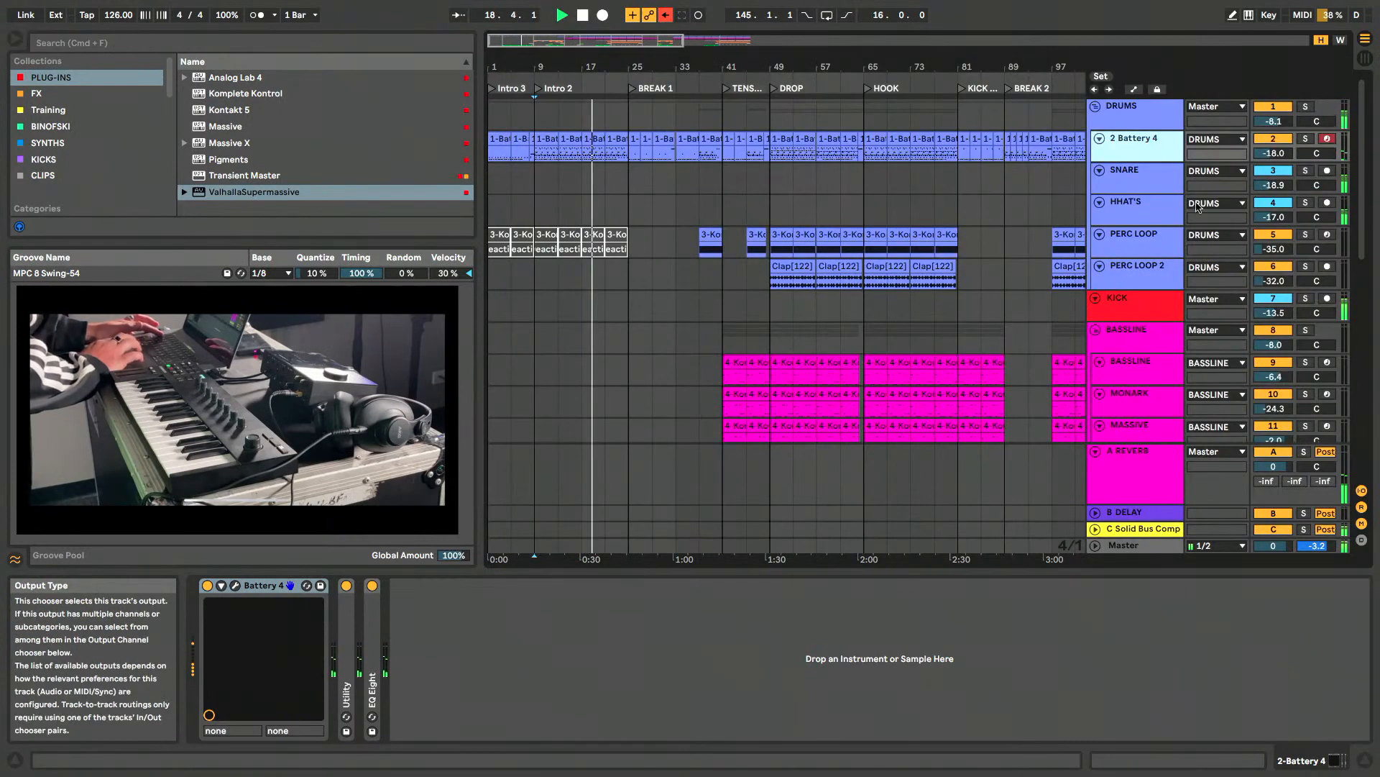
left_click(1133, 178)
left_click(1136, 207)
left_click(1139, 237)
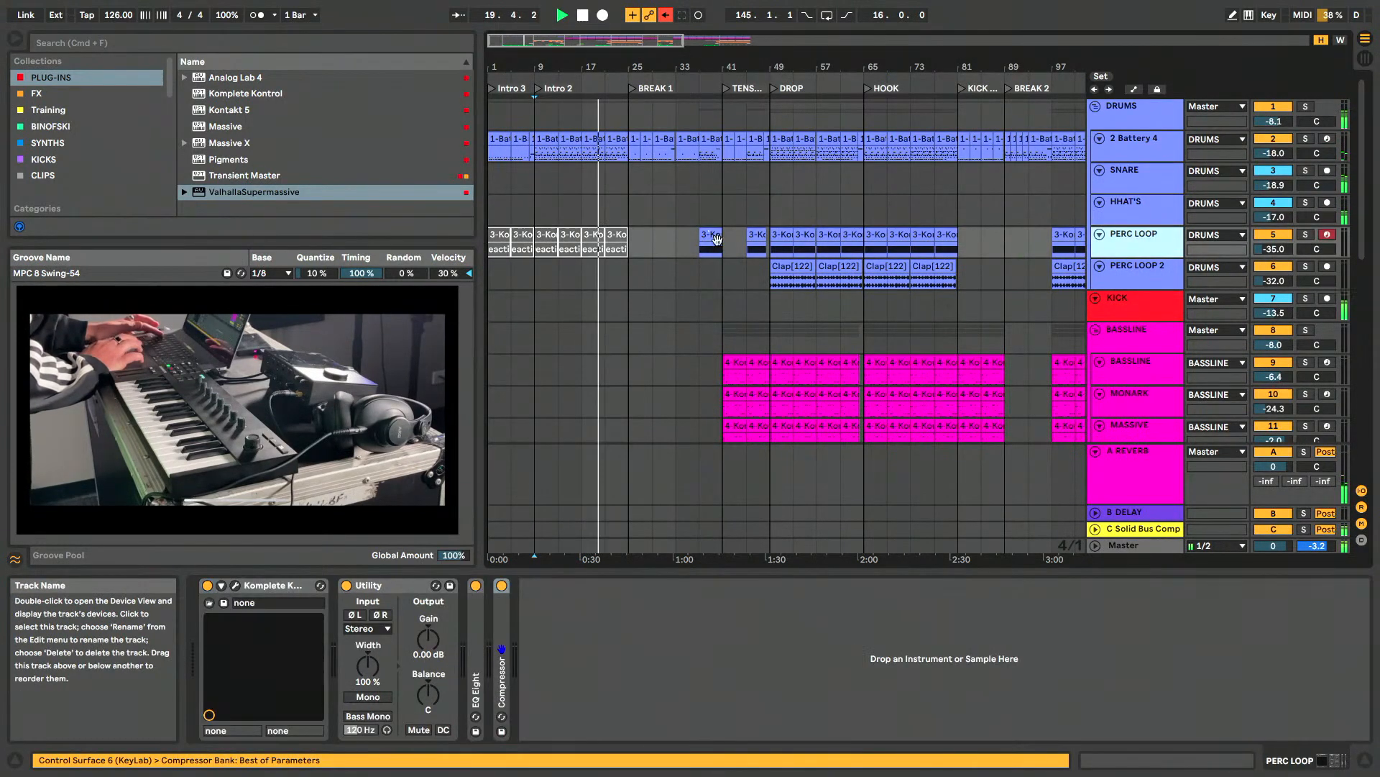
left_click(236, 586)
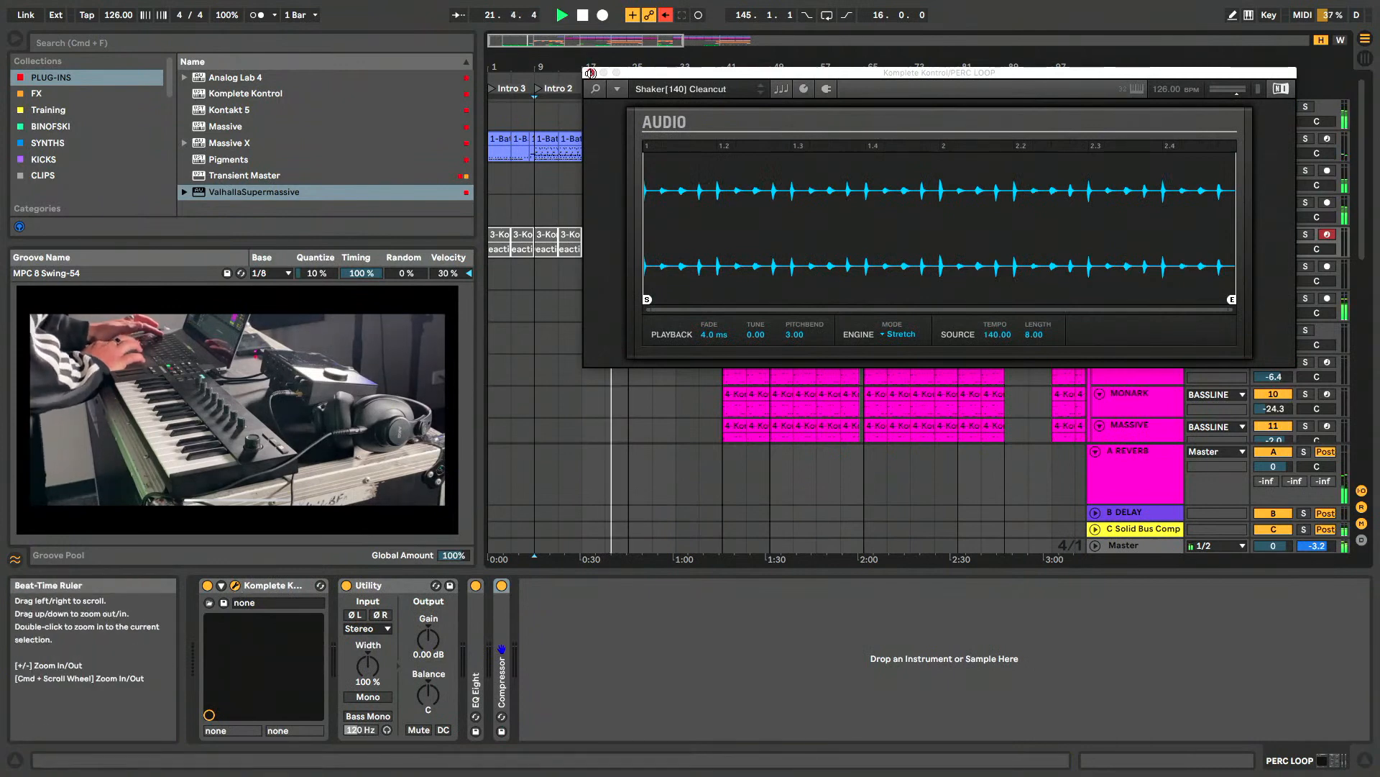
left_click(590, 73)
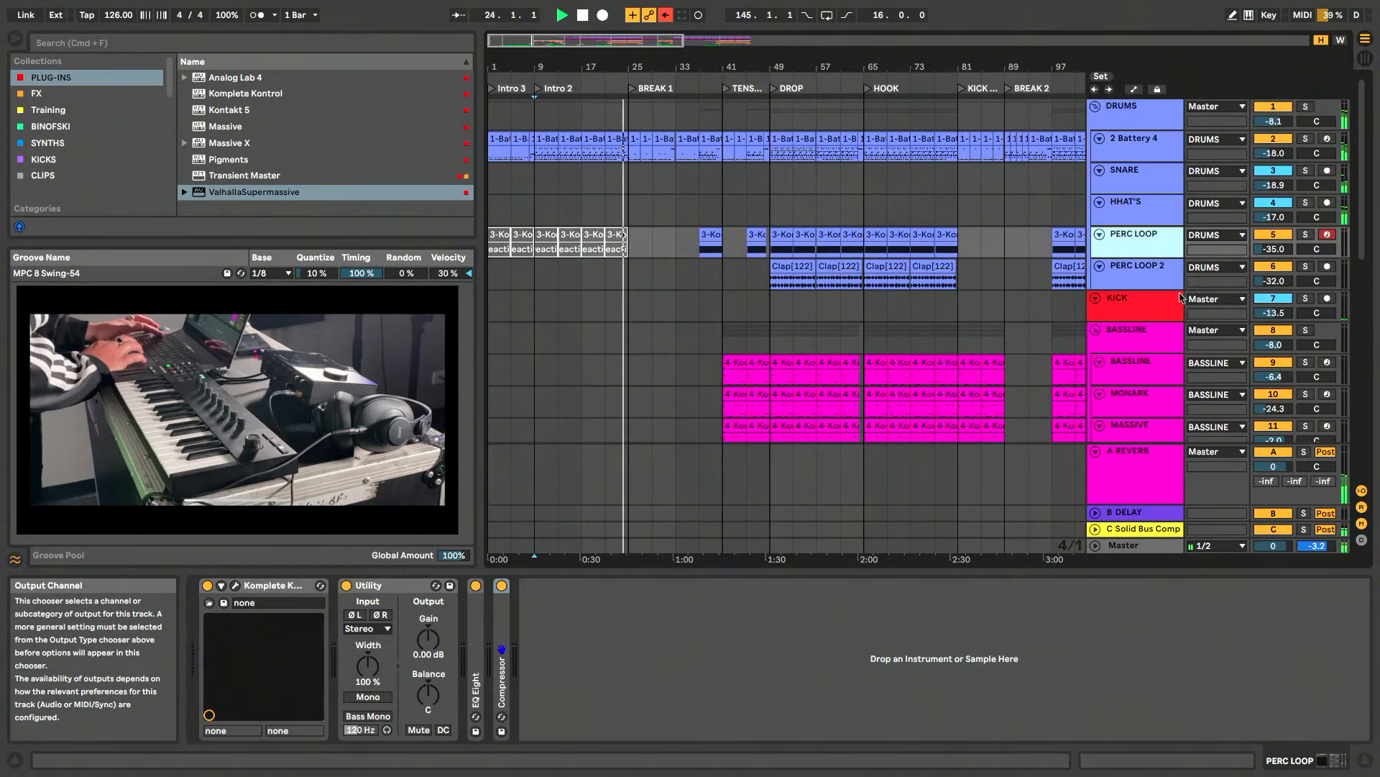
left_click(1148, 275)
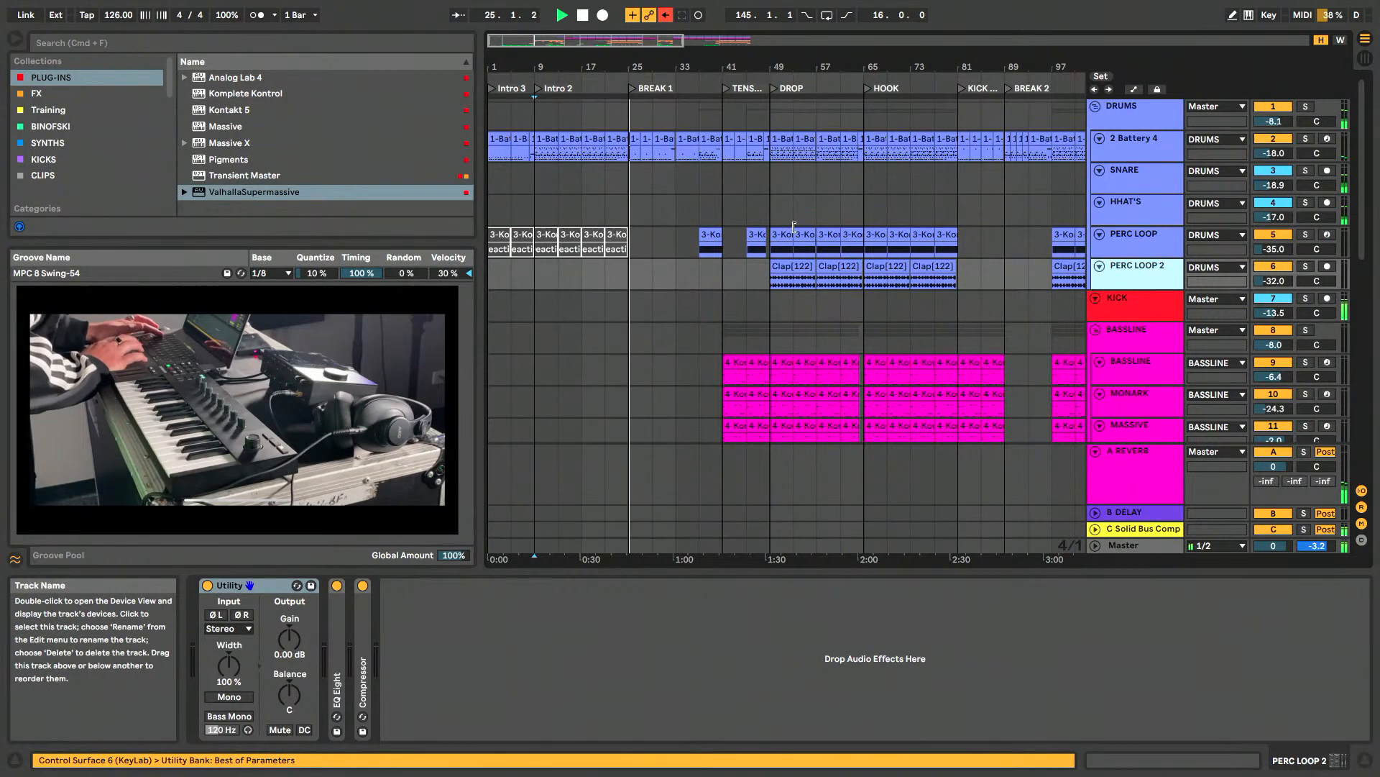
- Inspect the Super 8 synth on the CHORDS track in the MELODY group, closing its plug-in window when done
scroll(794, 231, "down", 10)
scroll(794, 230, "up", 6)
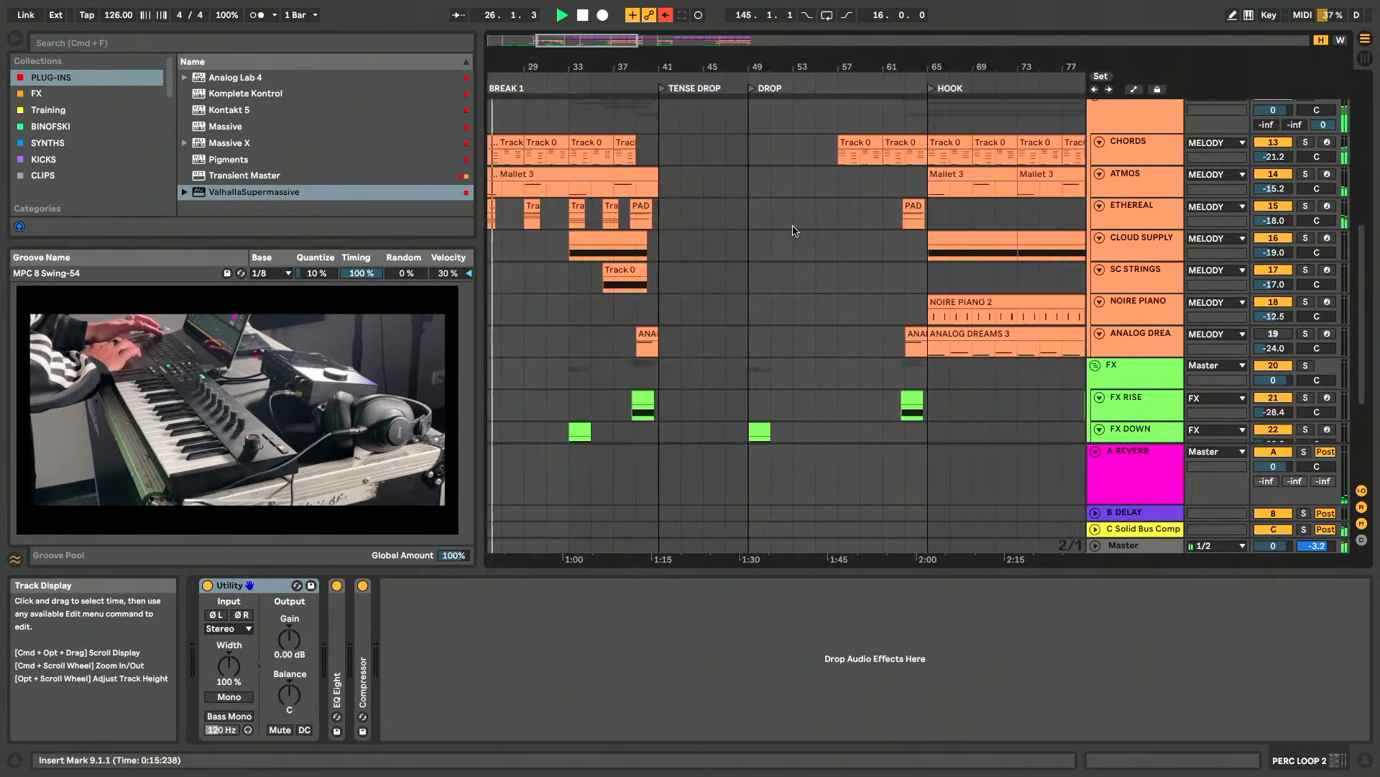
scroll(771, 258, "down", 6)
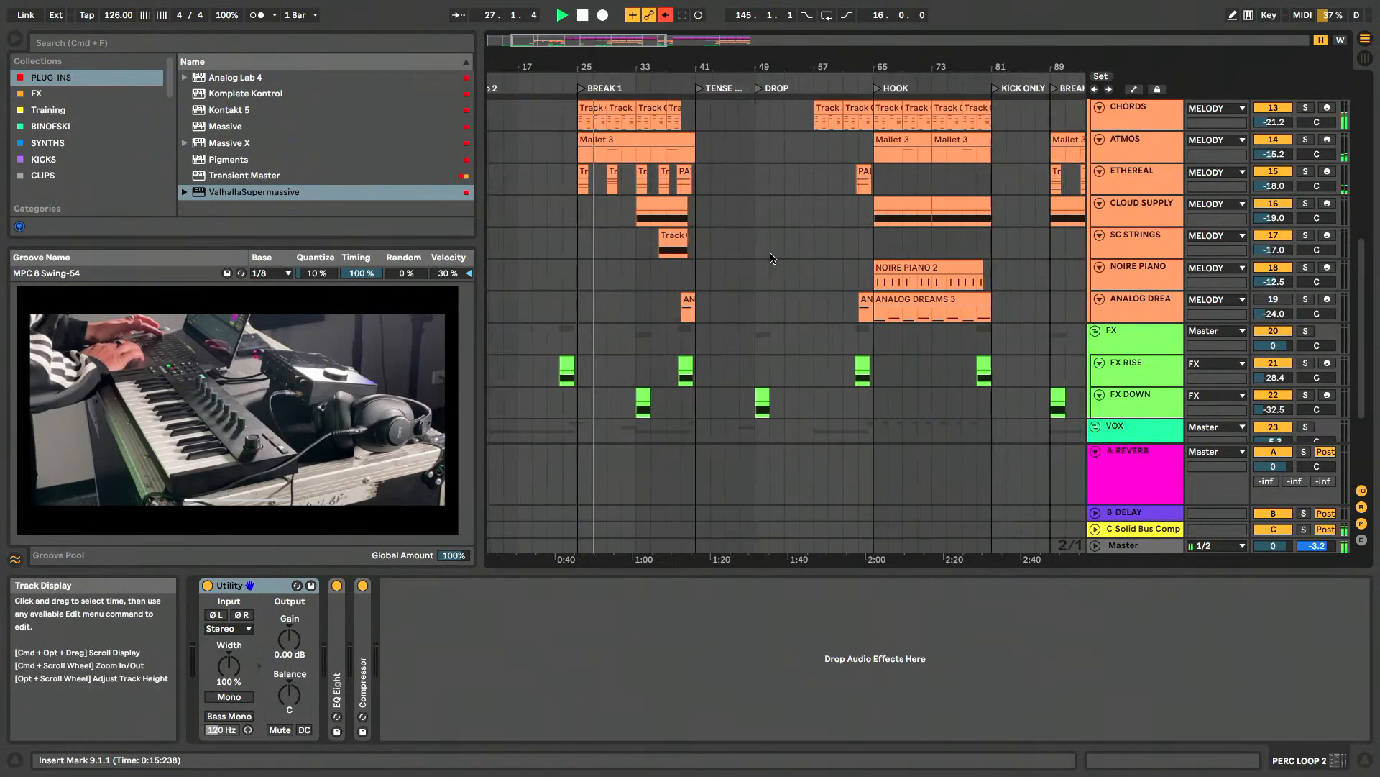
scroll(765, 251, "up", 2)
left_click(1215, 188)
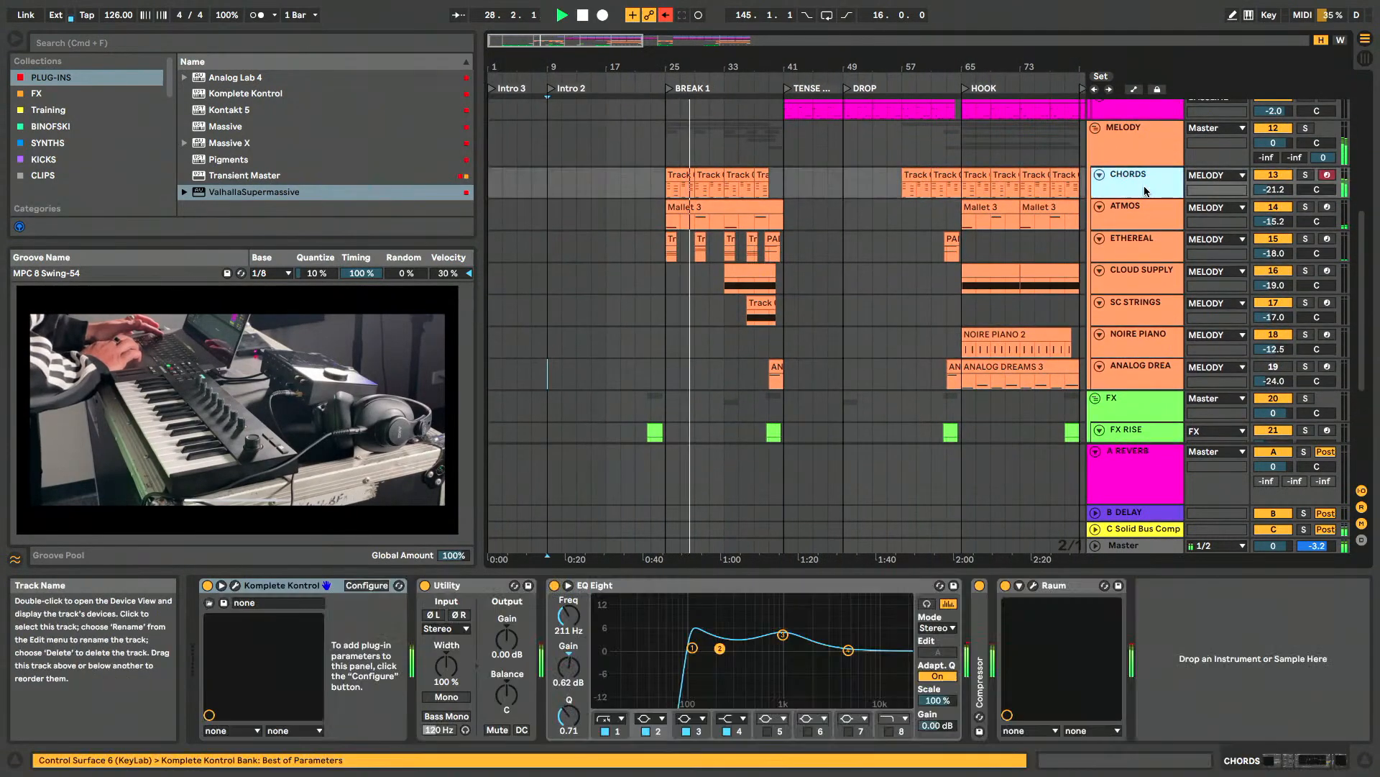
left_click(237, 586)
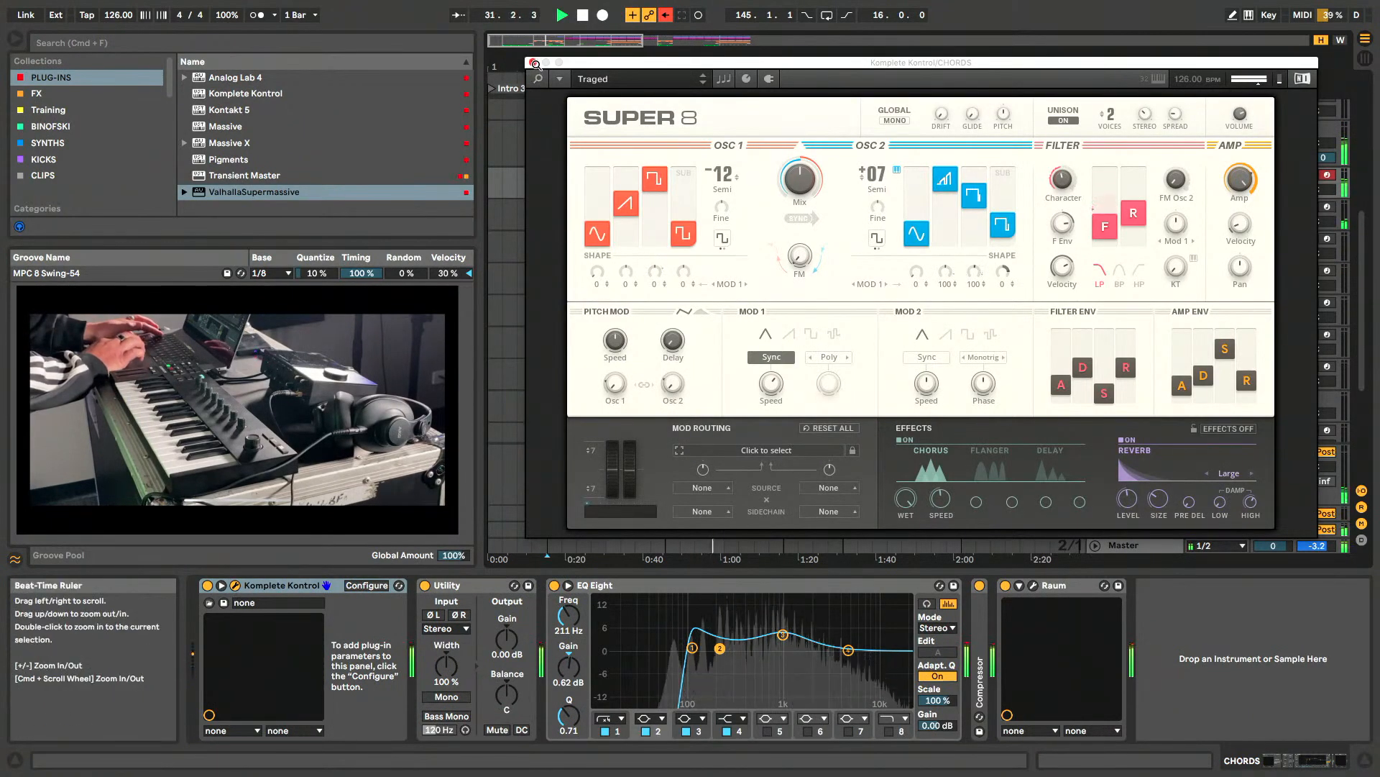
left_click(533, 64)
- Inspect the Pharlight instrument on the ATMOS track and close its plug-in window
left_click(1138, 212)
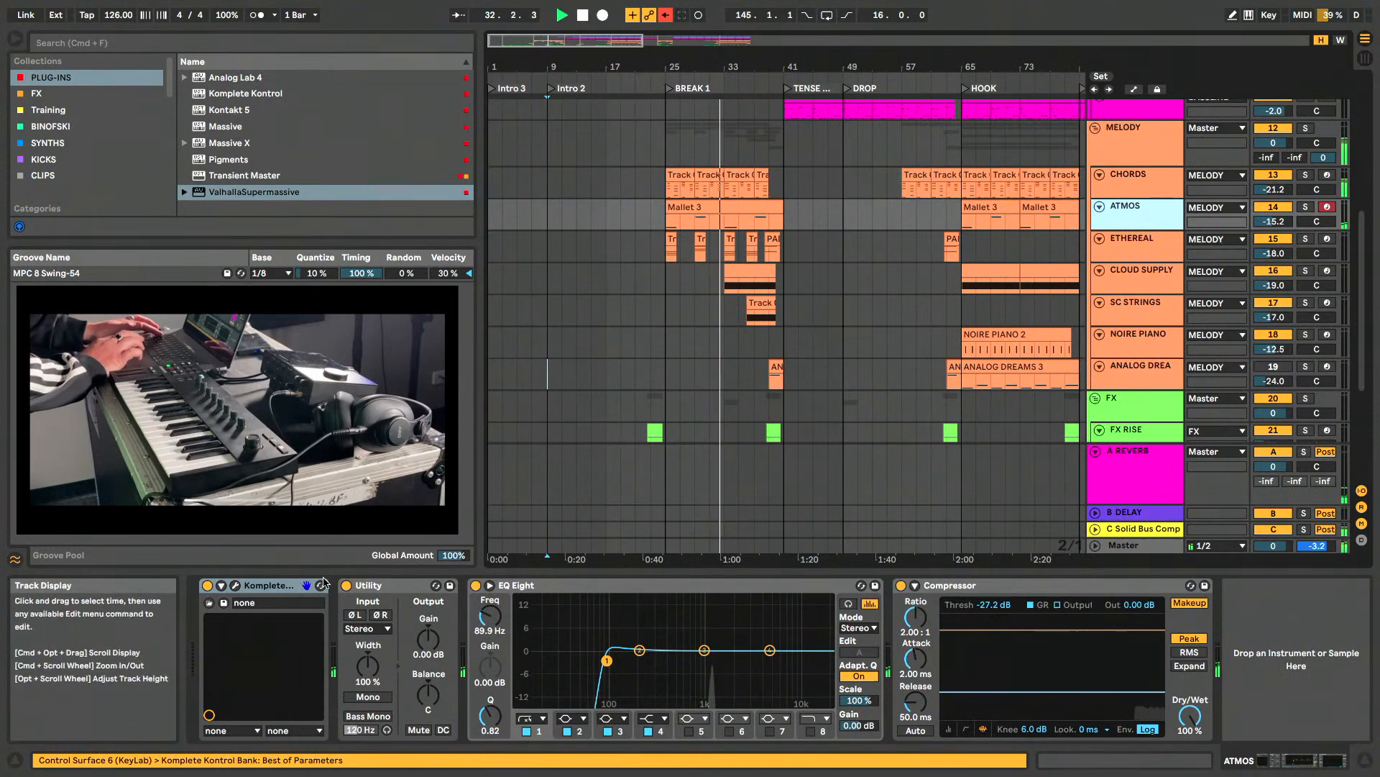
left_click(236, 587)
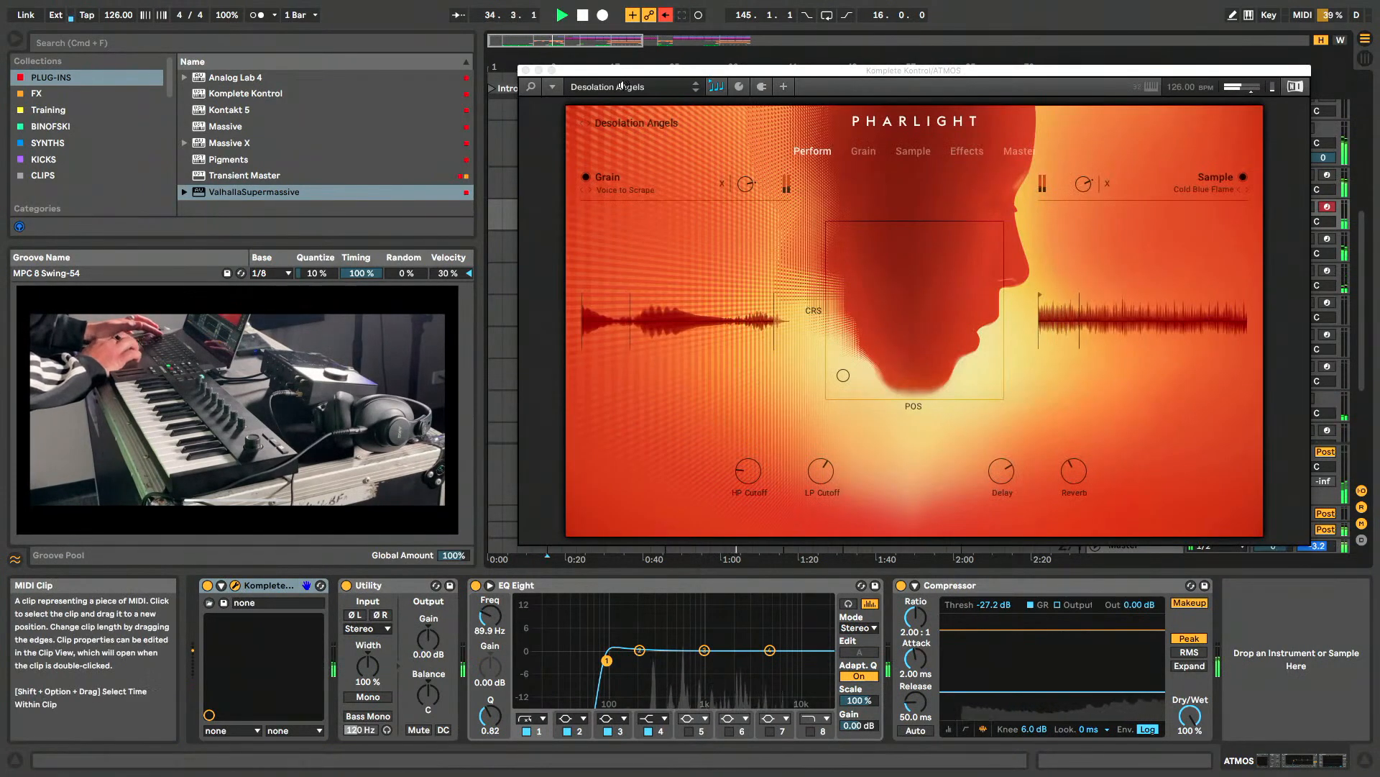
left_click(526, 71)
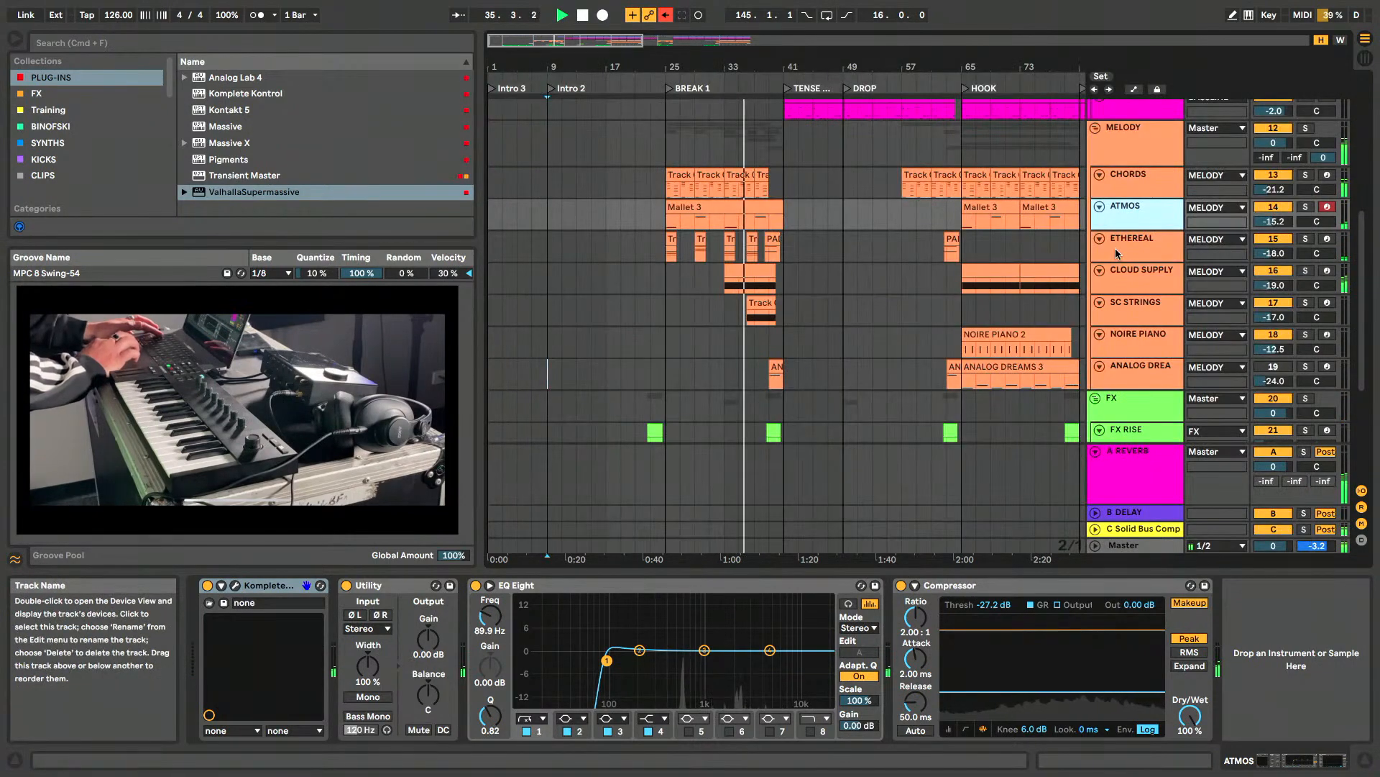
- Inspect the Ethereal Earth instrument on the ETHEREAL track and close its plug-in window
left_click(1116, 254)
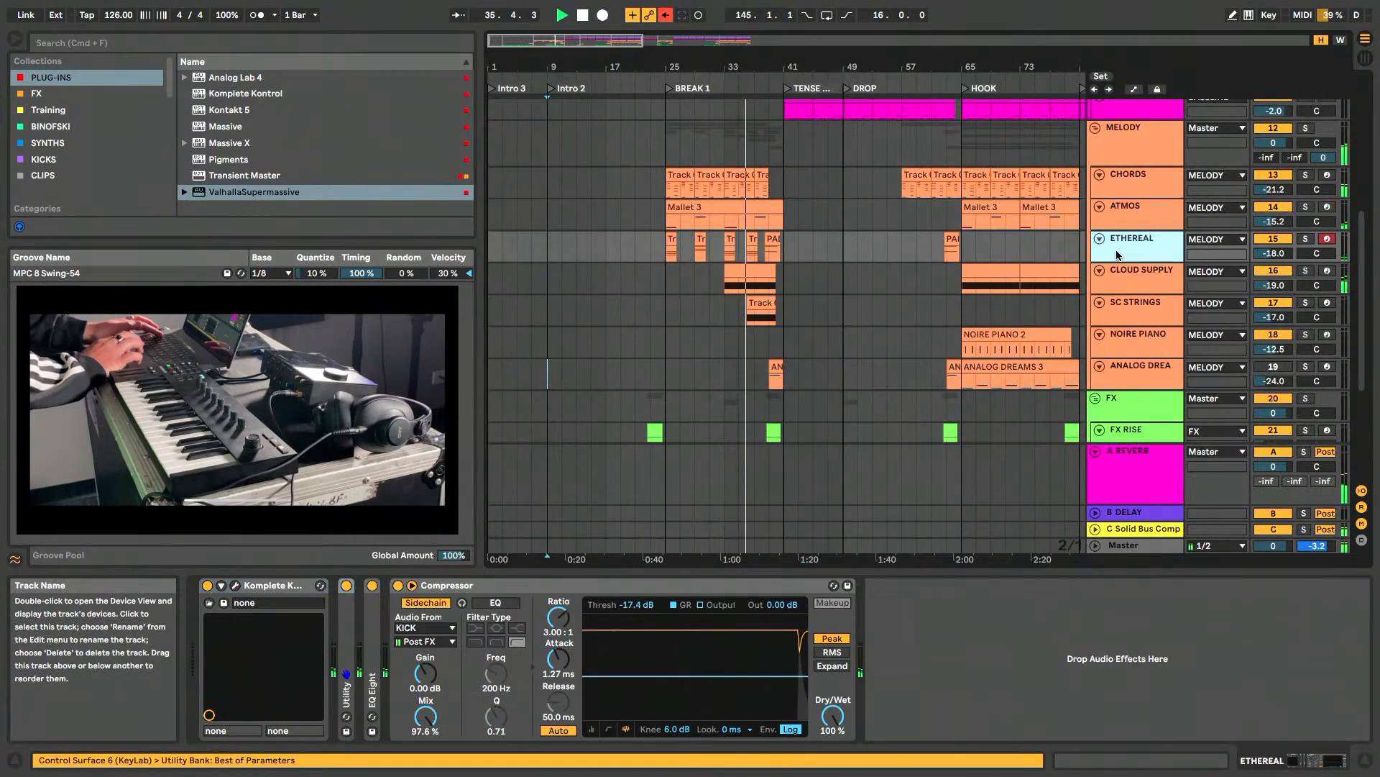
left_click(235, 586)
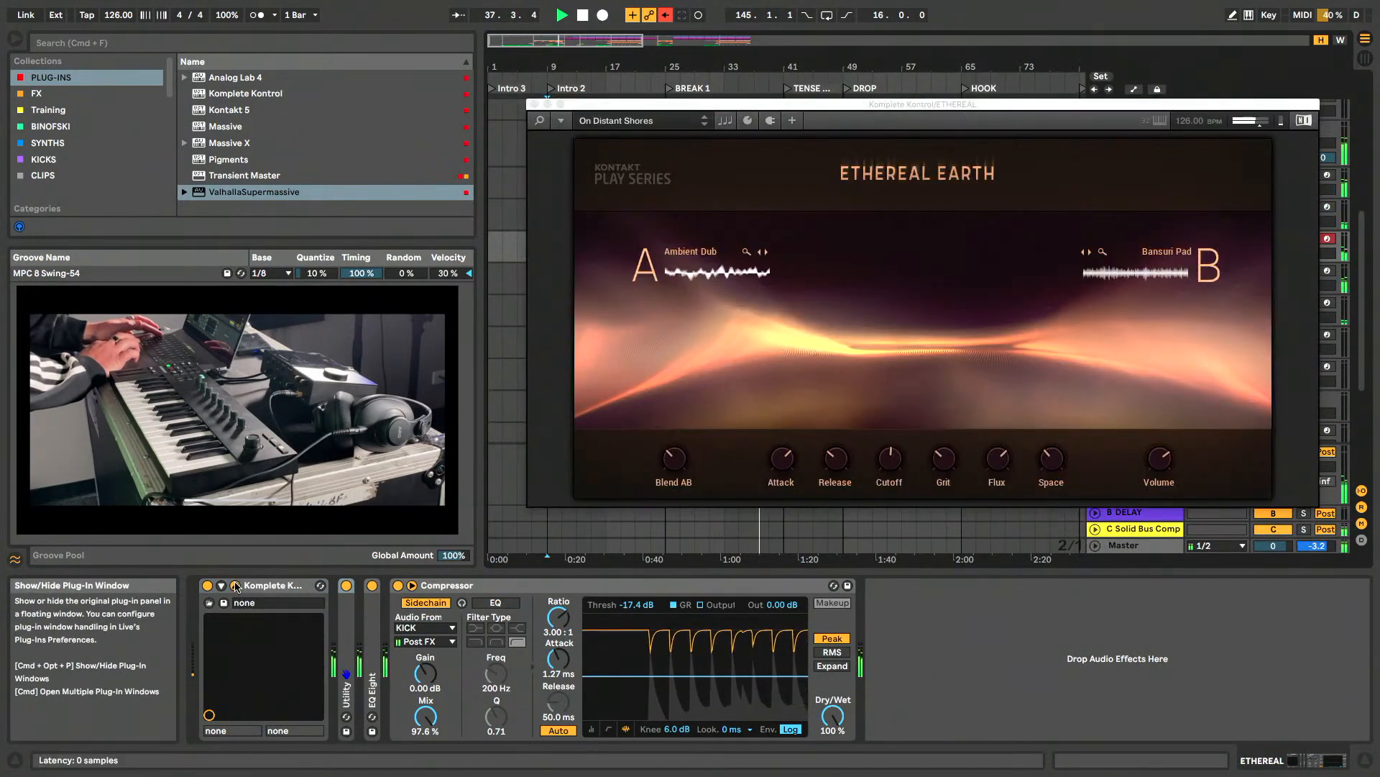
left_click(534, 104)
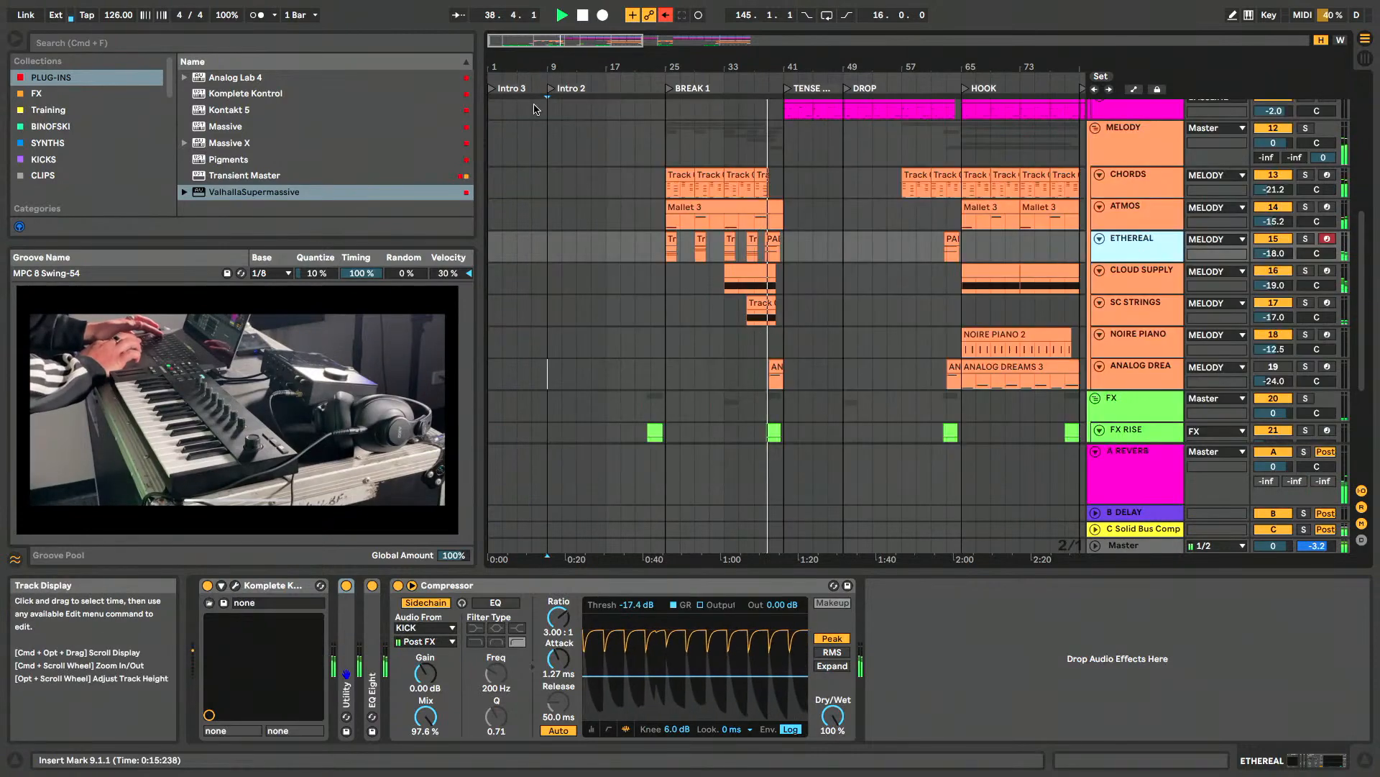
- Show the device chain of the BASSLINE track at the start of the TENSE DROP section
scroll(780, 262, "up", 3)
scroll(780, 263, "up", 5)
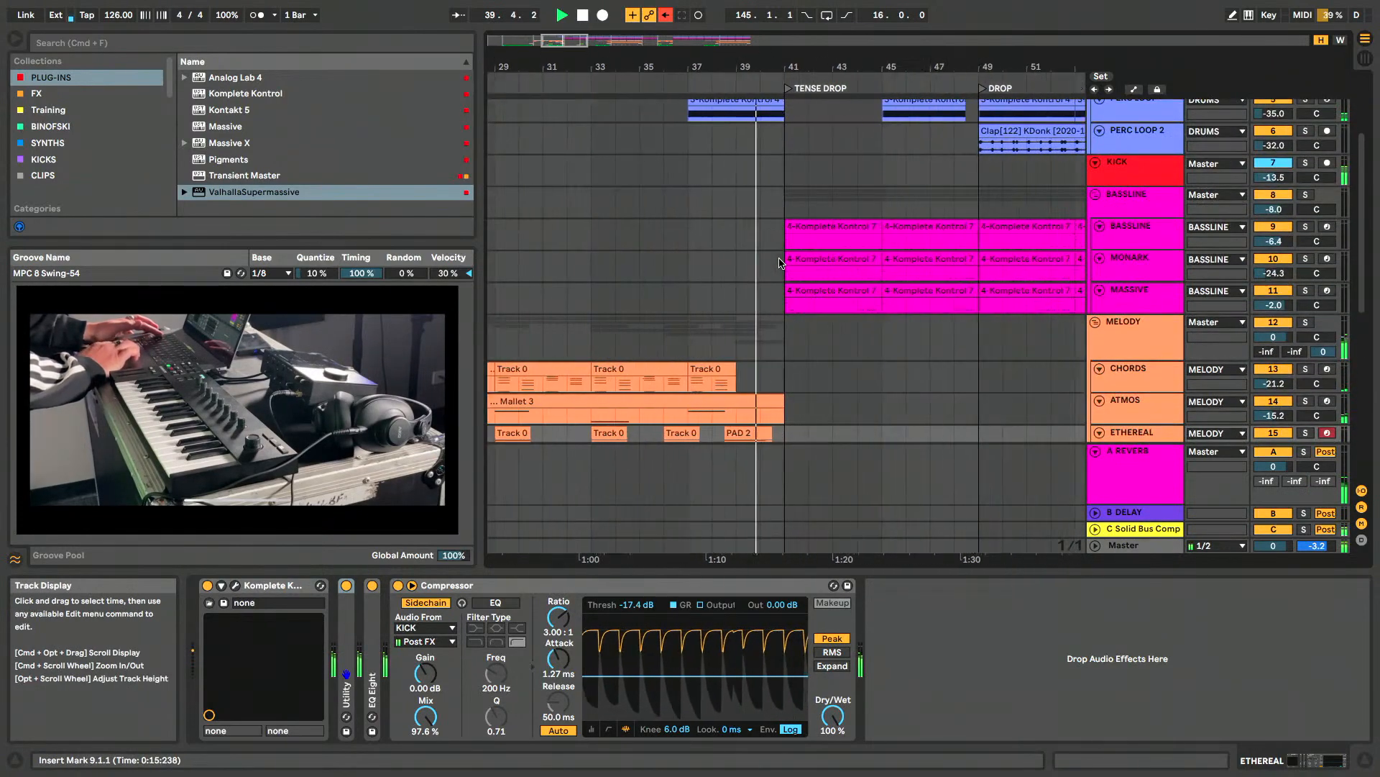
scroll(787, 267, "up", 1)
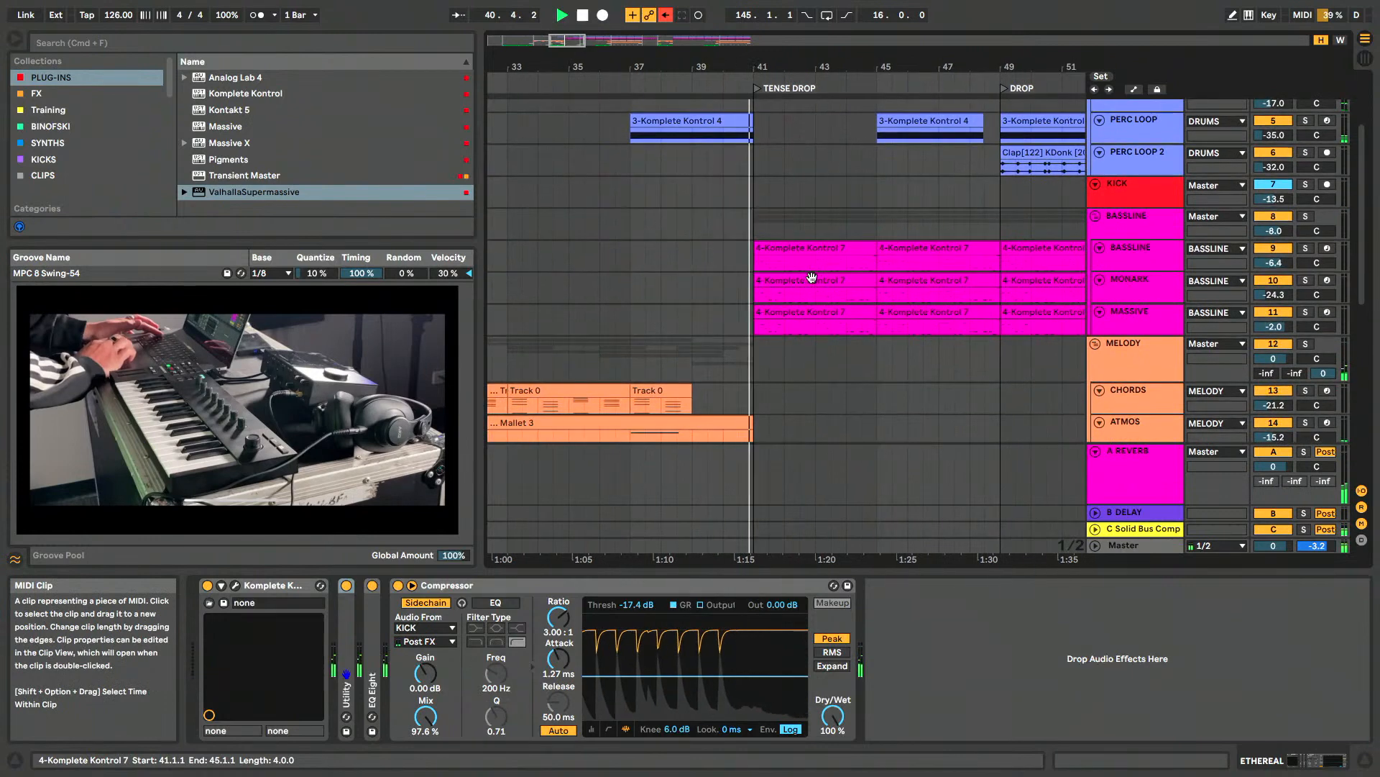
left_click(1128, 249)
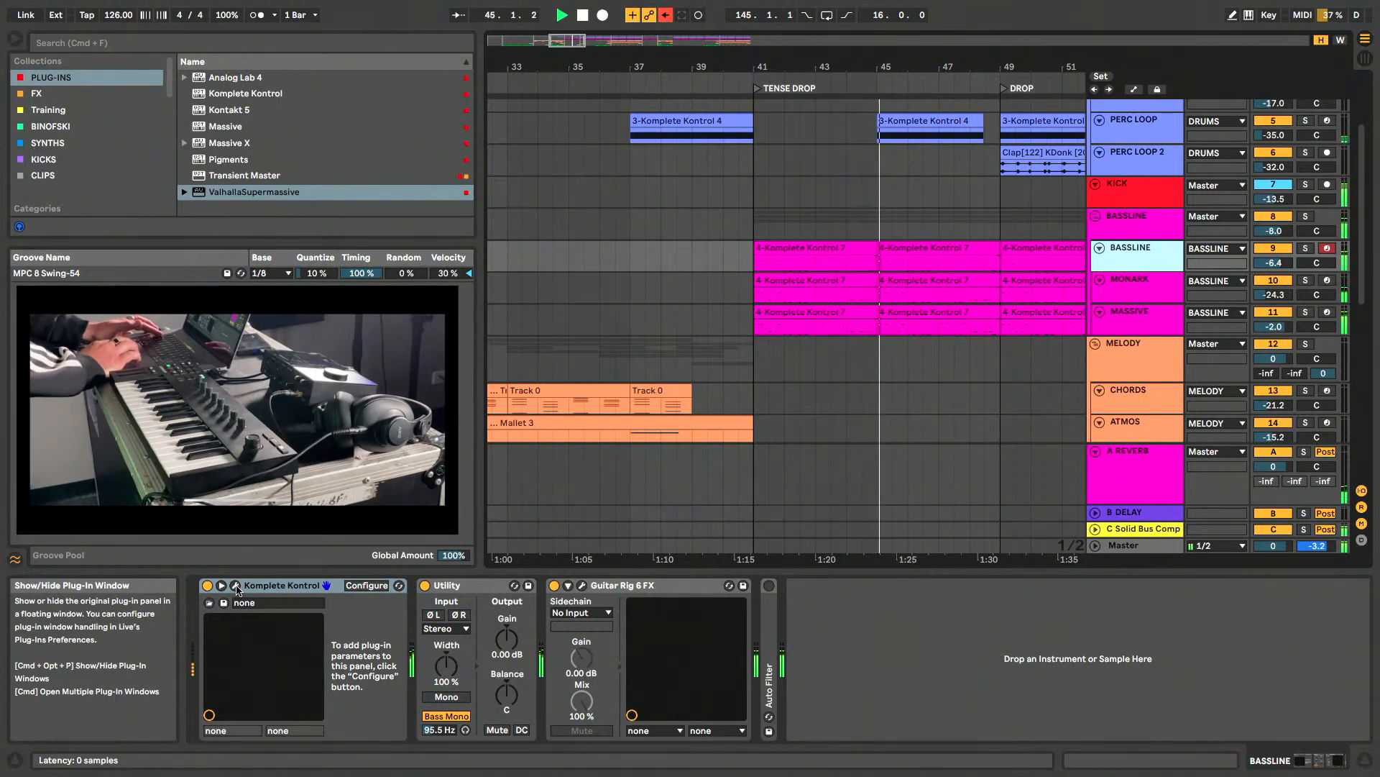
- Examine how the drum, bassline and melody clips are arranged from BREAK 1 through TENSE DROP and DROP during playback
scroll(855, 350, "down", 3)
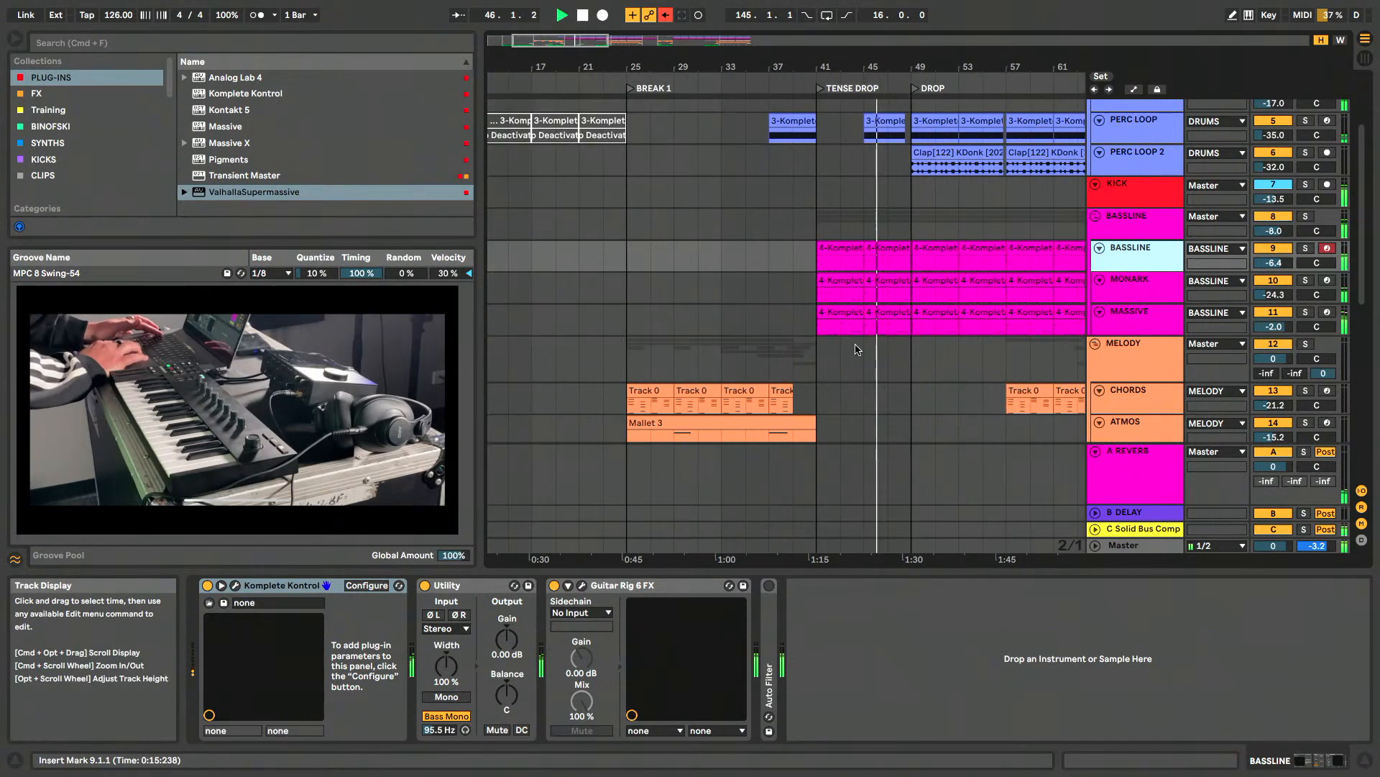
scroll(855, 349, "down", 2)
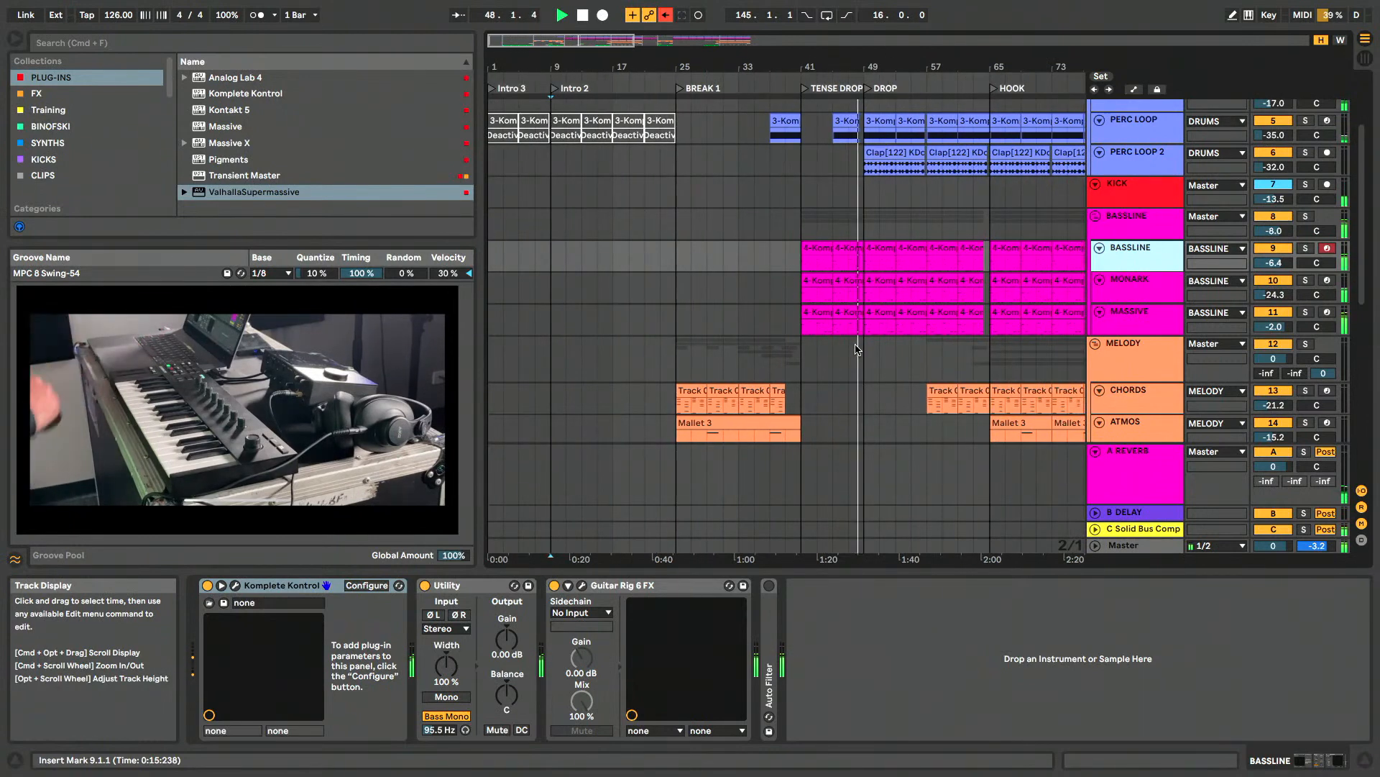
scroll(855, 350, "up", 3)
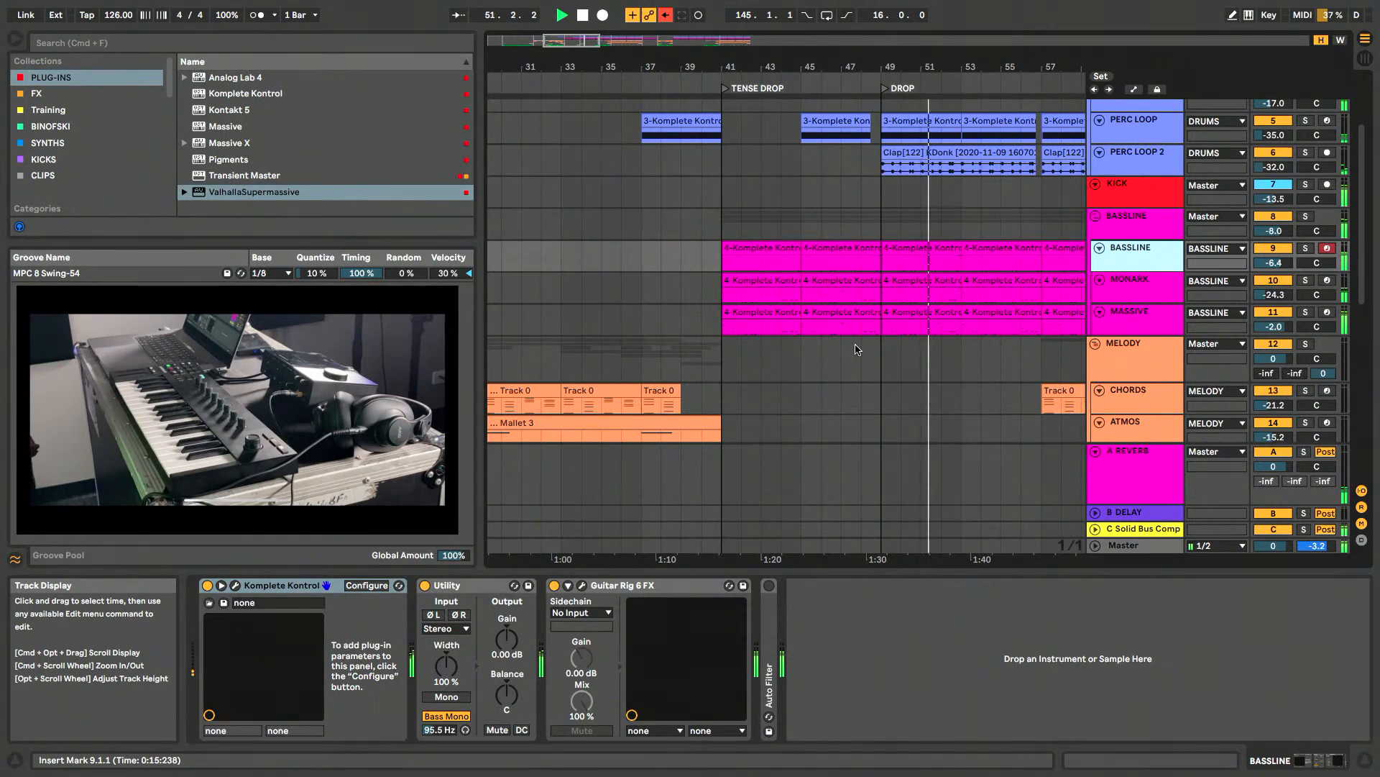
scroll(855, 349, "down", 3)
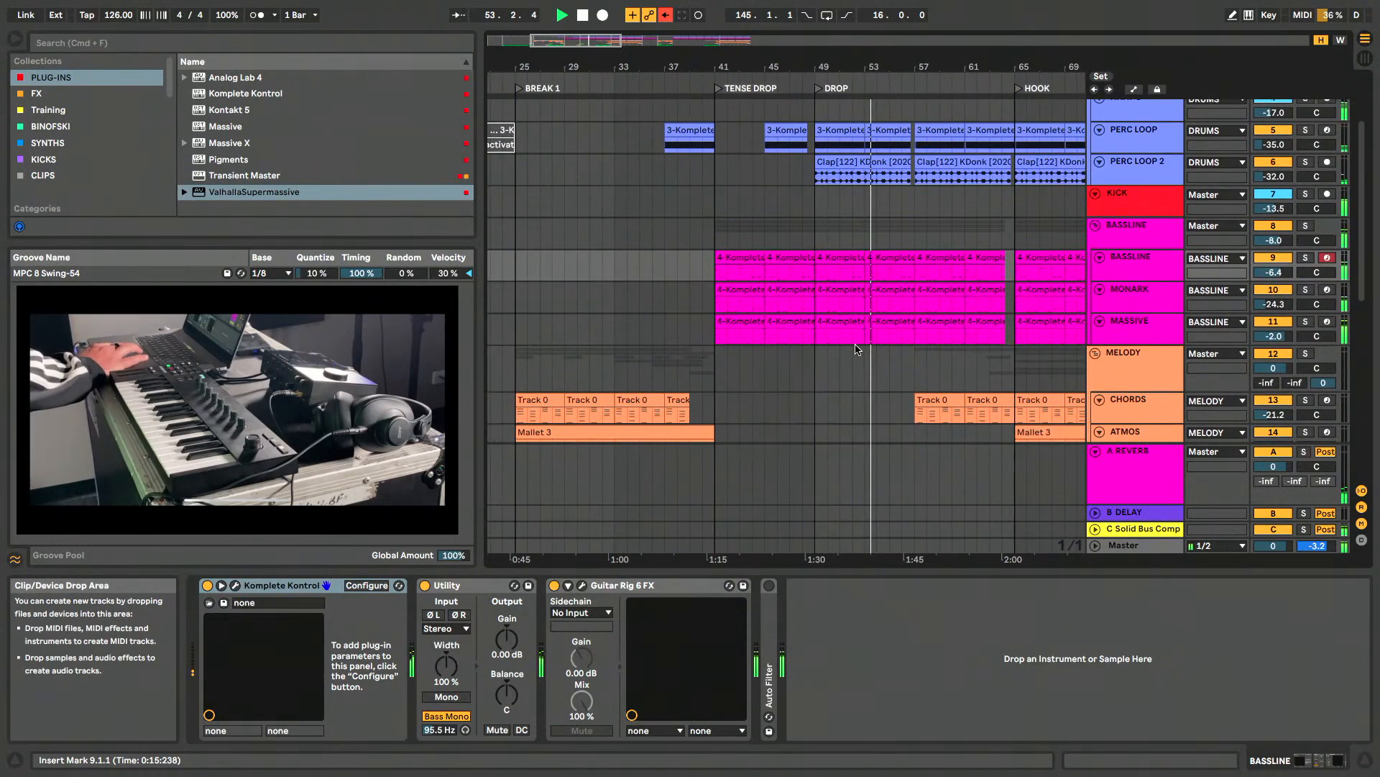
scroll(856, 349, "up", 3)
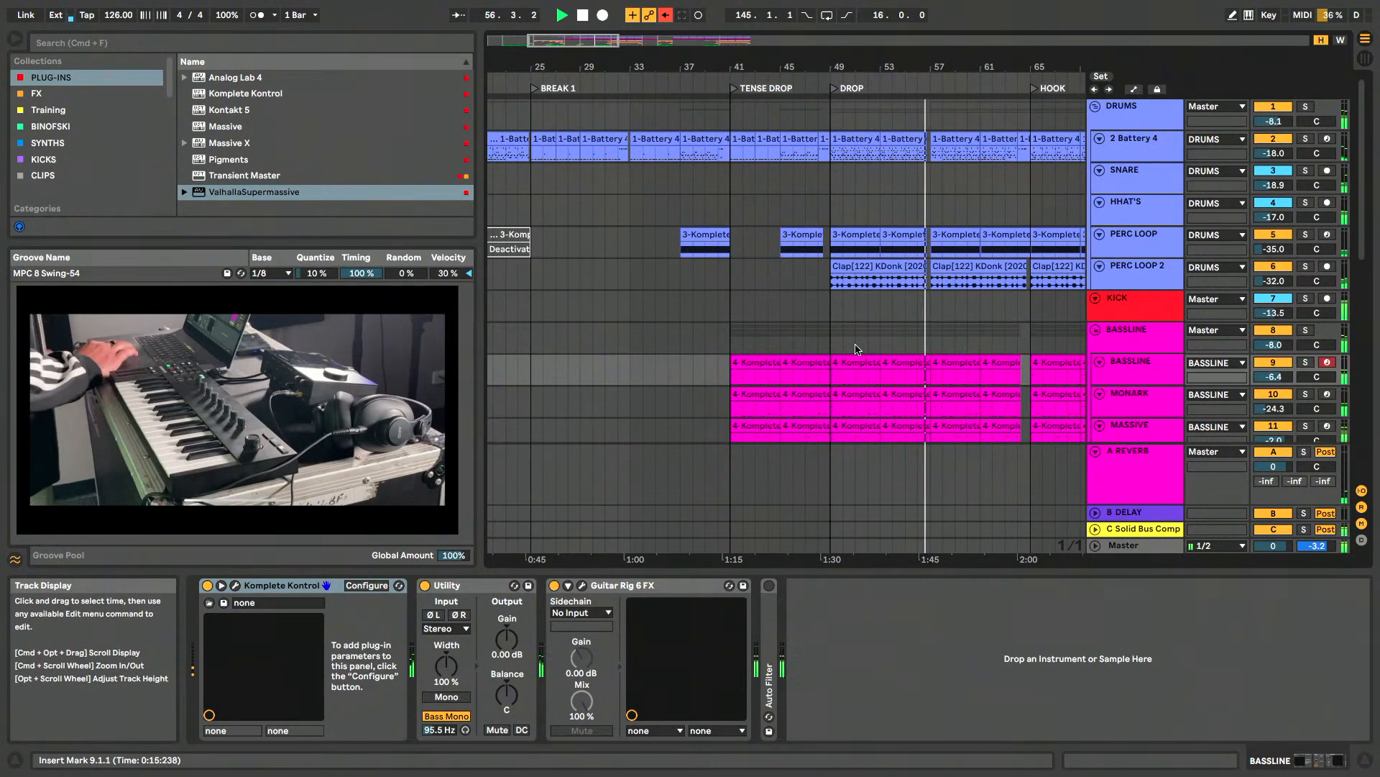
scroll(856, 349, "down", 5)
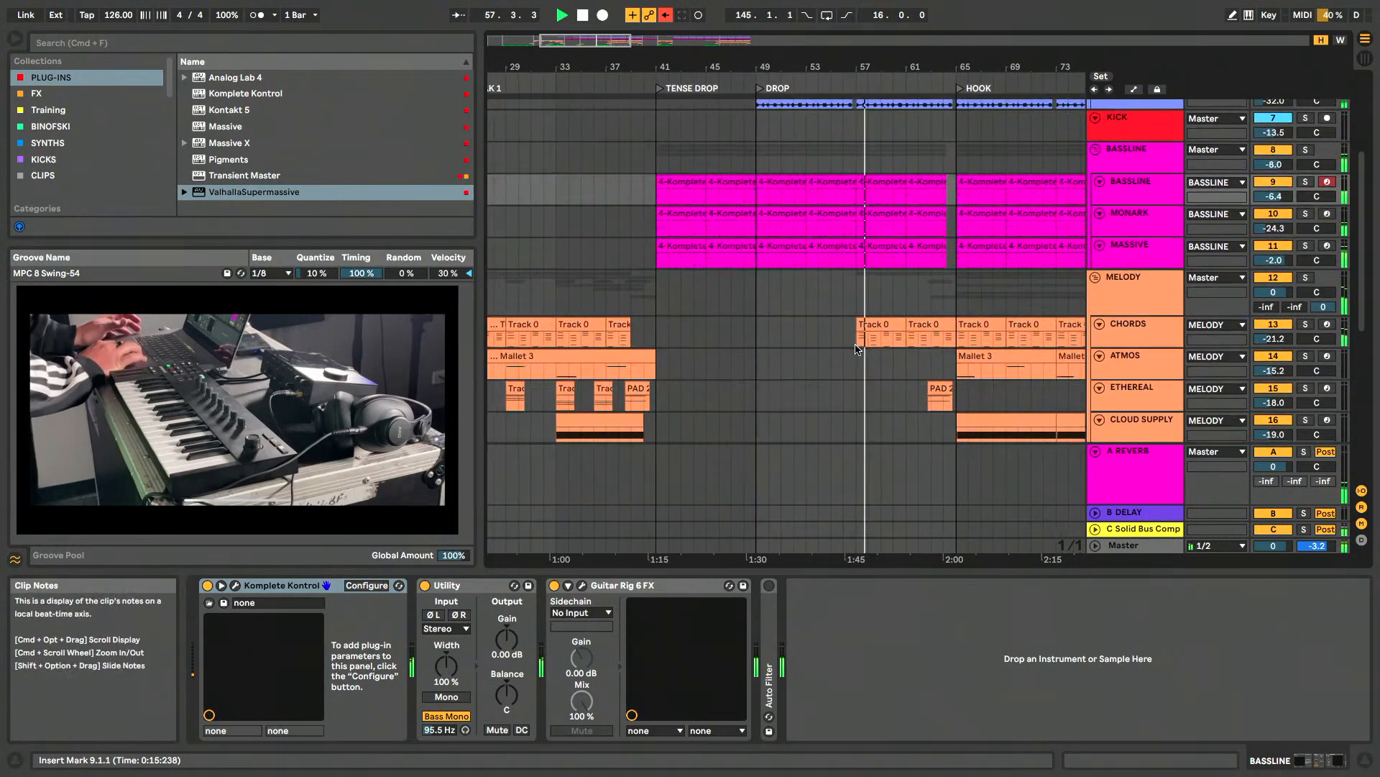
scroll(870, 331, "up", 3)
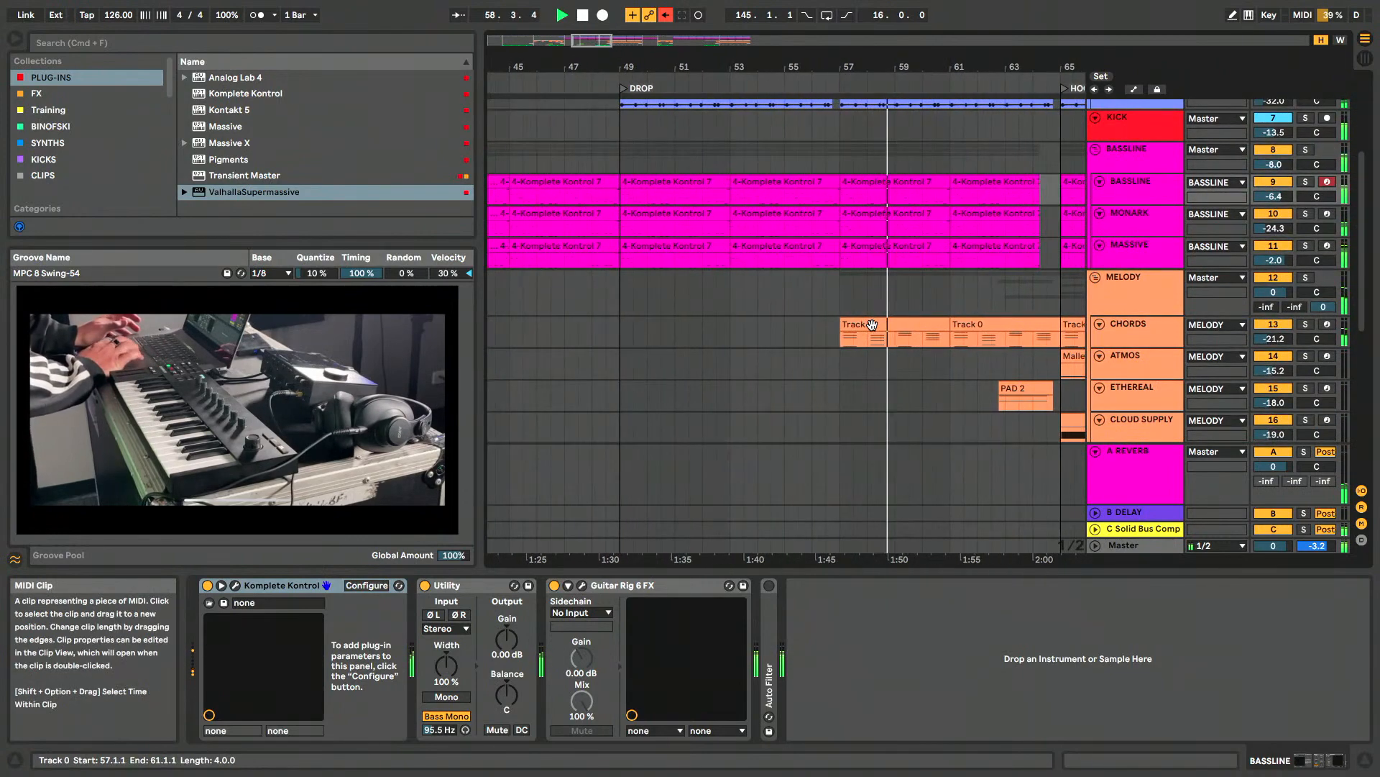
- Follow playback from DROP into HOOK, examining the bassline and melody clips around the transition at bar 65
scroll(872, 325, "right", 3)
scroll(873, 327, "down", 2)
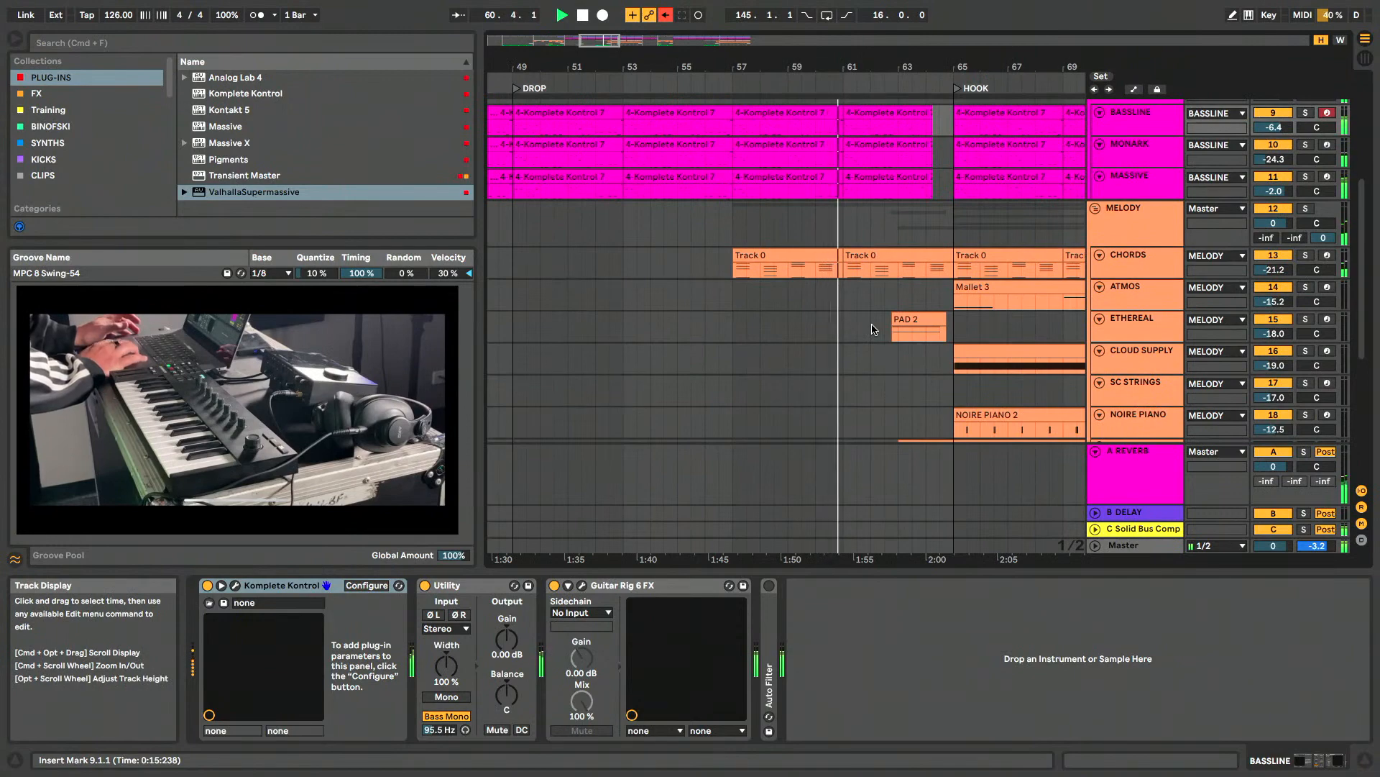
scroll(935, 305, "right", 2)
scroll(974, 294, "down", 2)
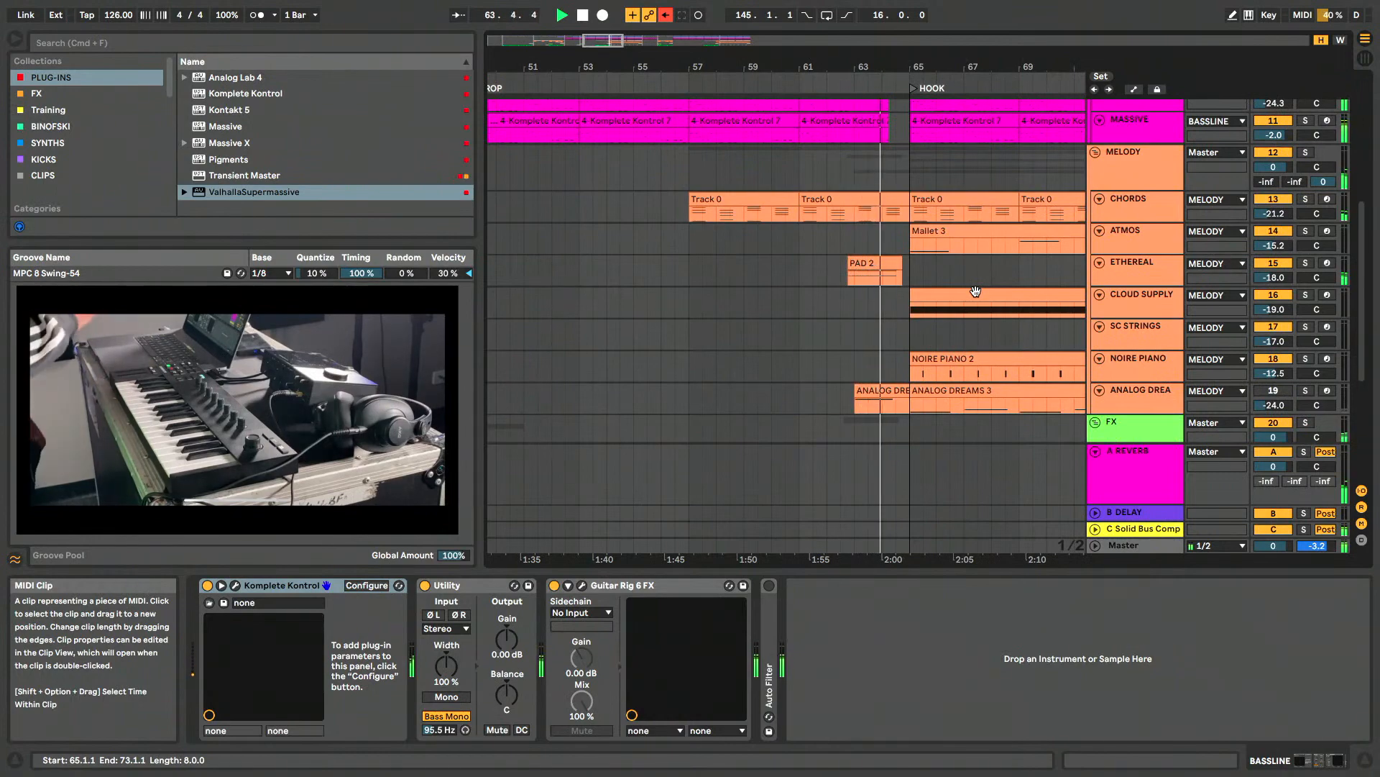
scroll(975, 291, "right", 3)
scroll(976, 291, "down", 1)
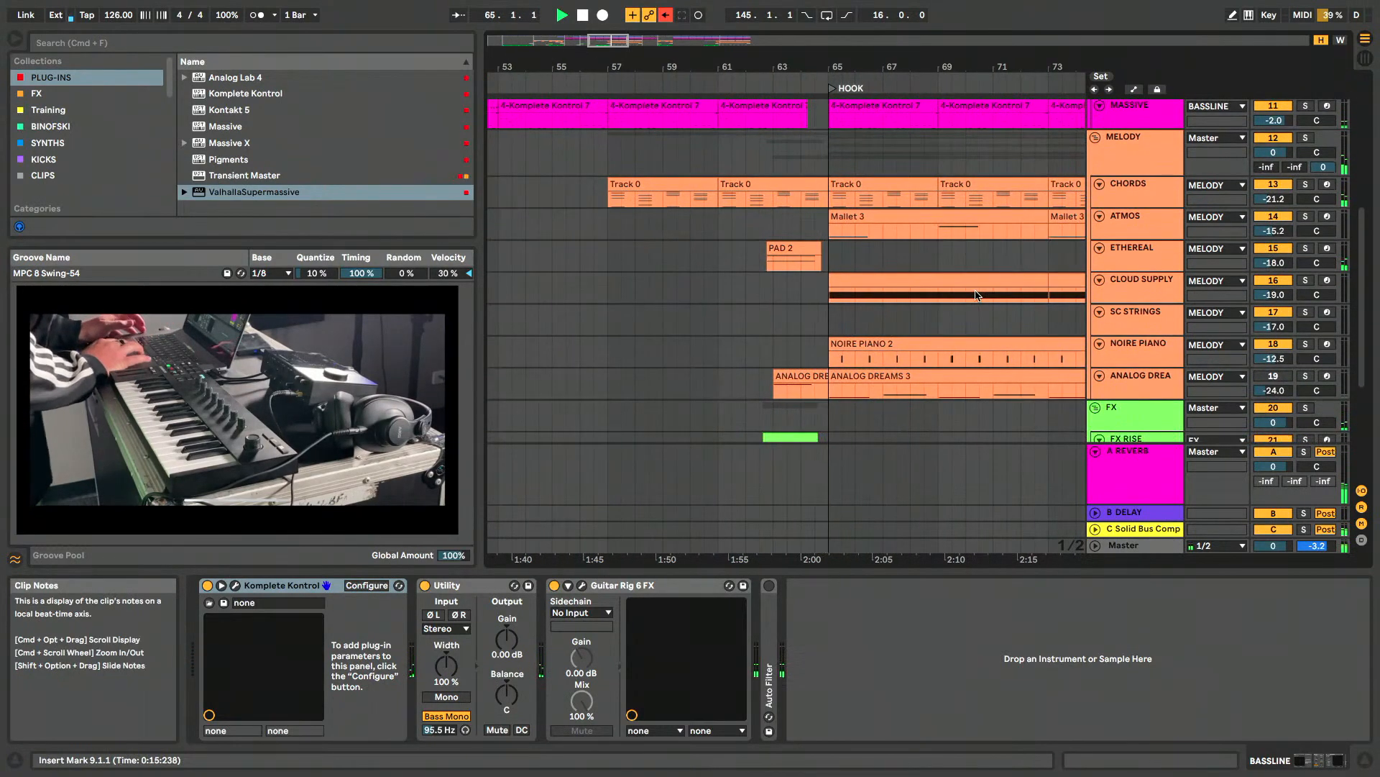
scroll(976, 294, "right", 2)
scroll(976, 294, "up", 4)
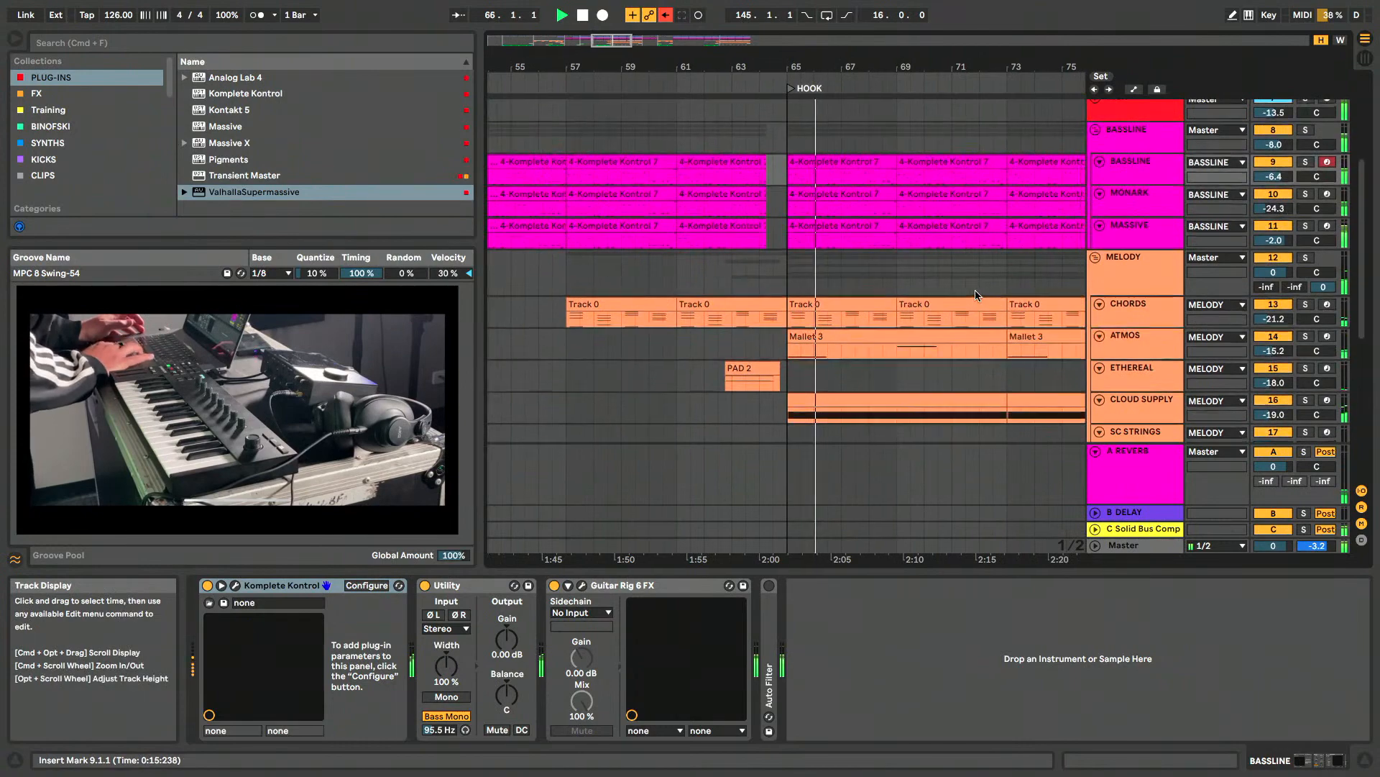
- Inspect the Noire Pure instrument on the NOIRE PIANO track with its library browser hidden, and close the plug-in window
scroll(975, 294, "down", 5)
scroll(975, 293, "right", 1)
left_click(1142, 280)
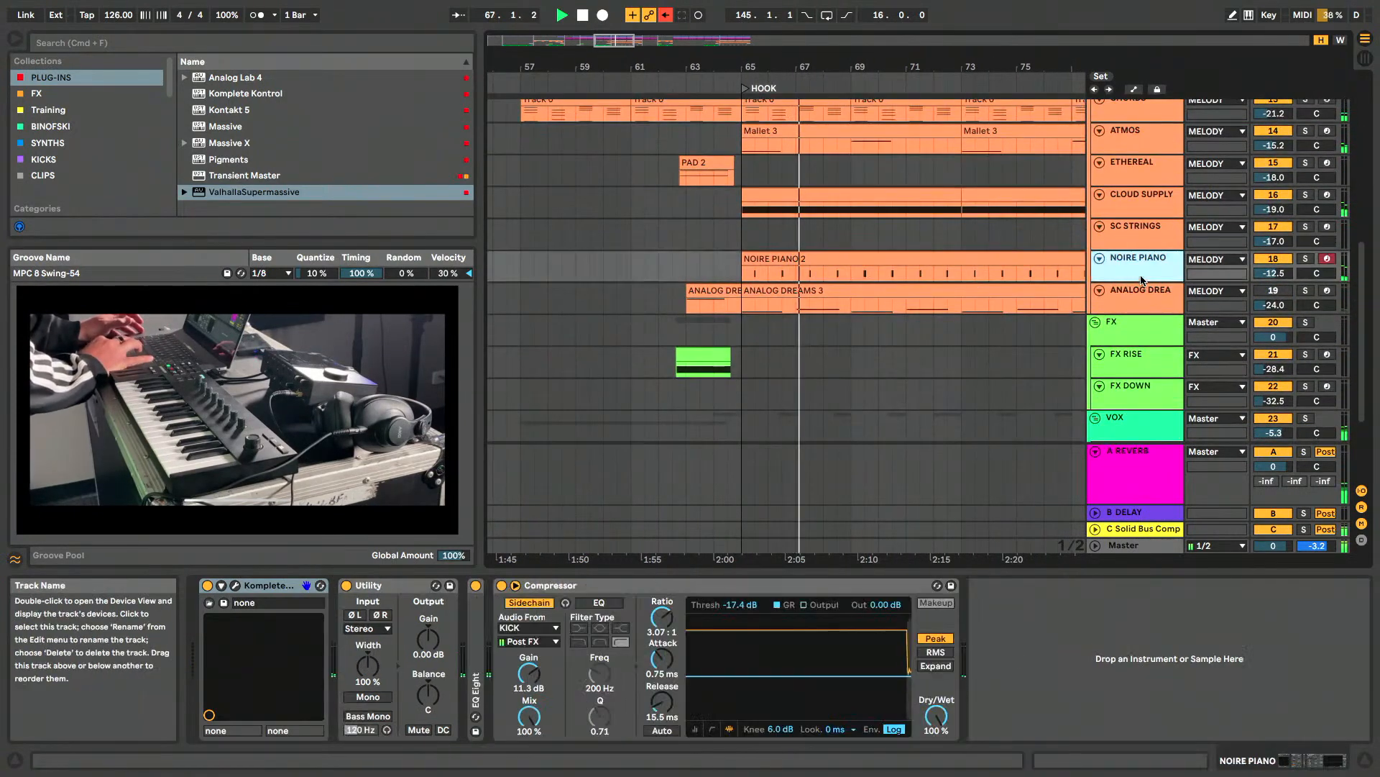
left_click(236, 586)
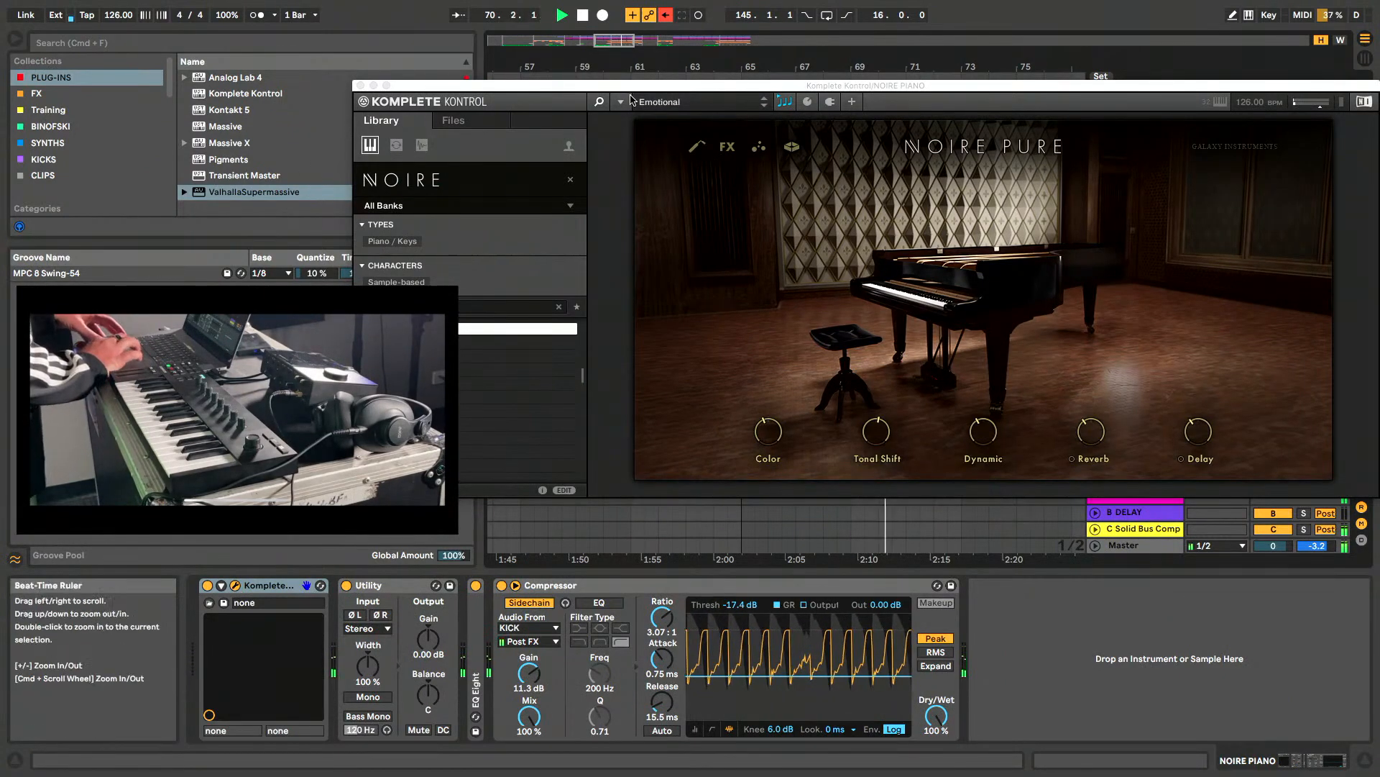
left_click(599, 102)
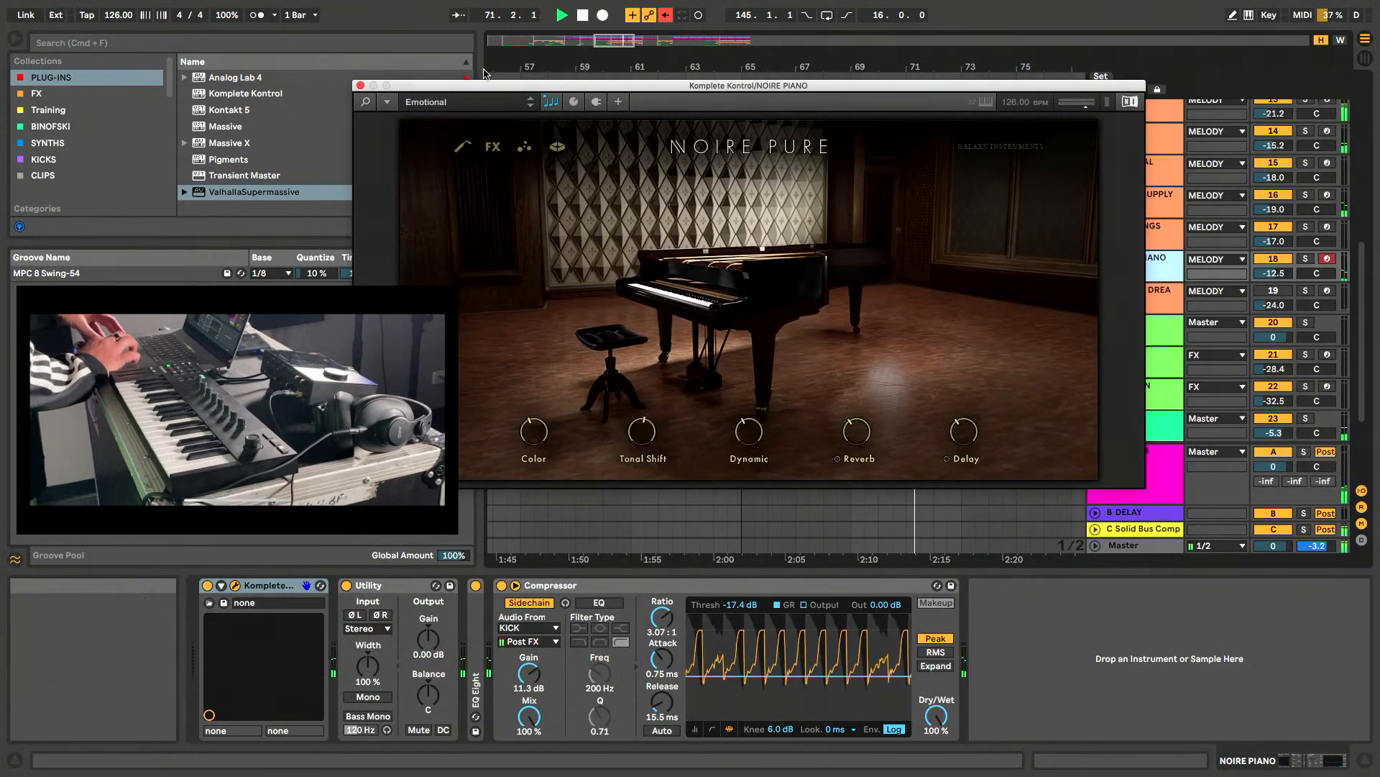
left_click_drag(487, 87, 634, 84)
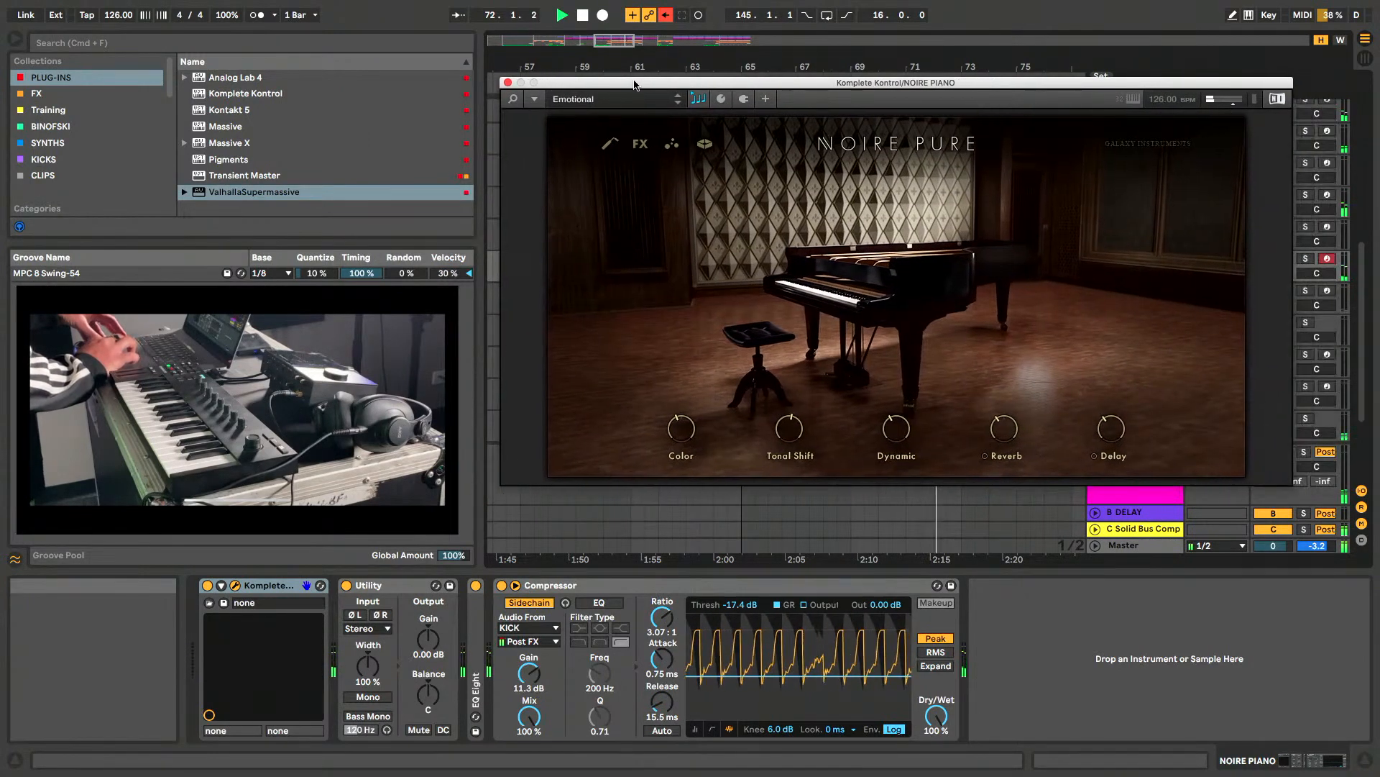
left_click(509, 83)
- Examine the FX and VOX clips through the HOOK section and their place in the overall arrangement during playback
scroll(1120, 263, "down", 5)
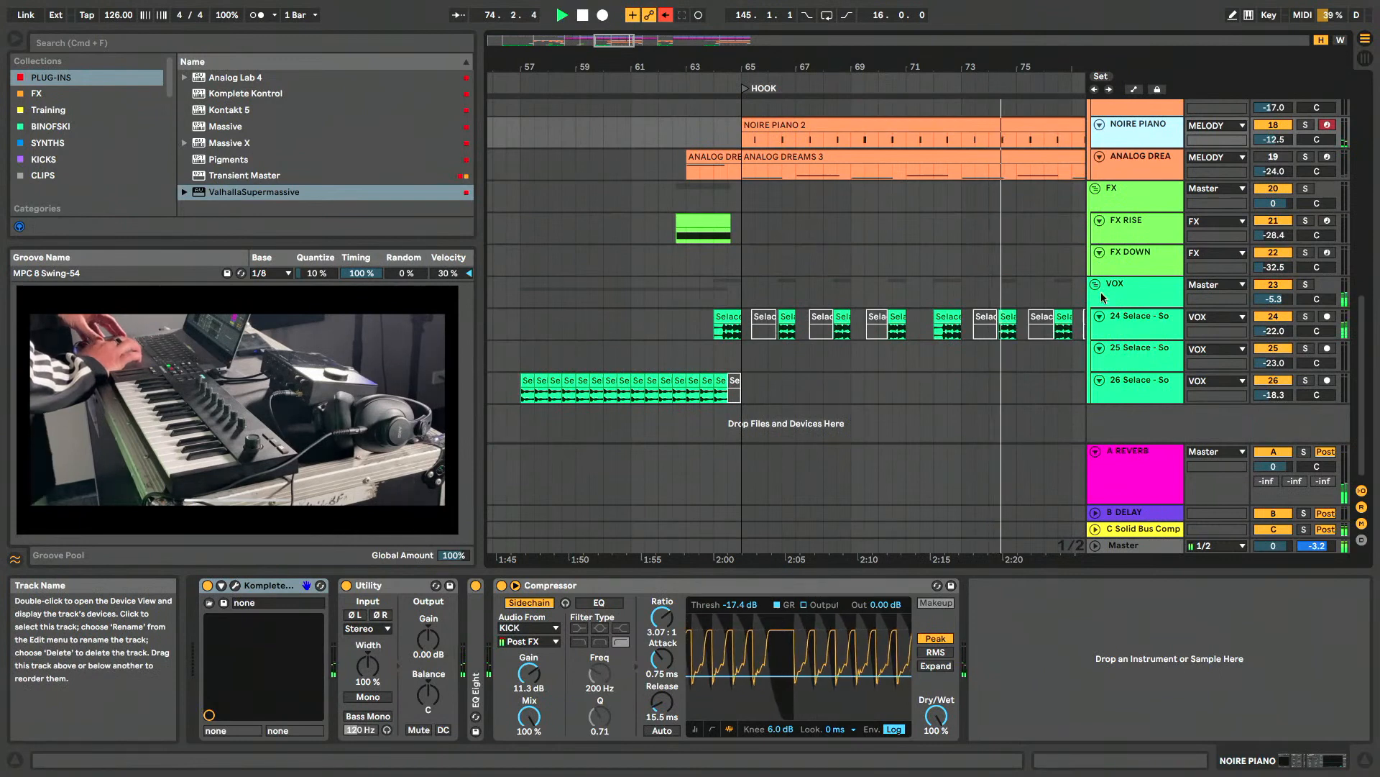
scroll(1003, 318, "up", 3)
scroll(1003, 319, "down", 3)
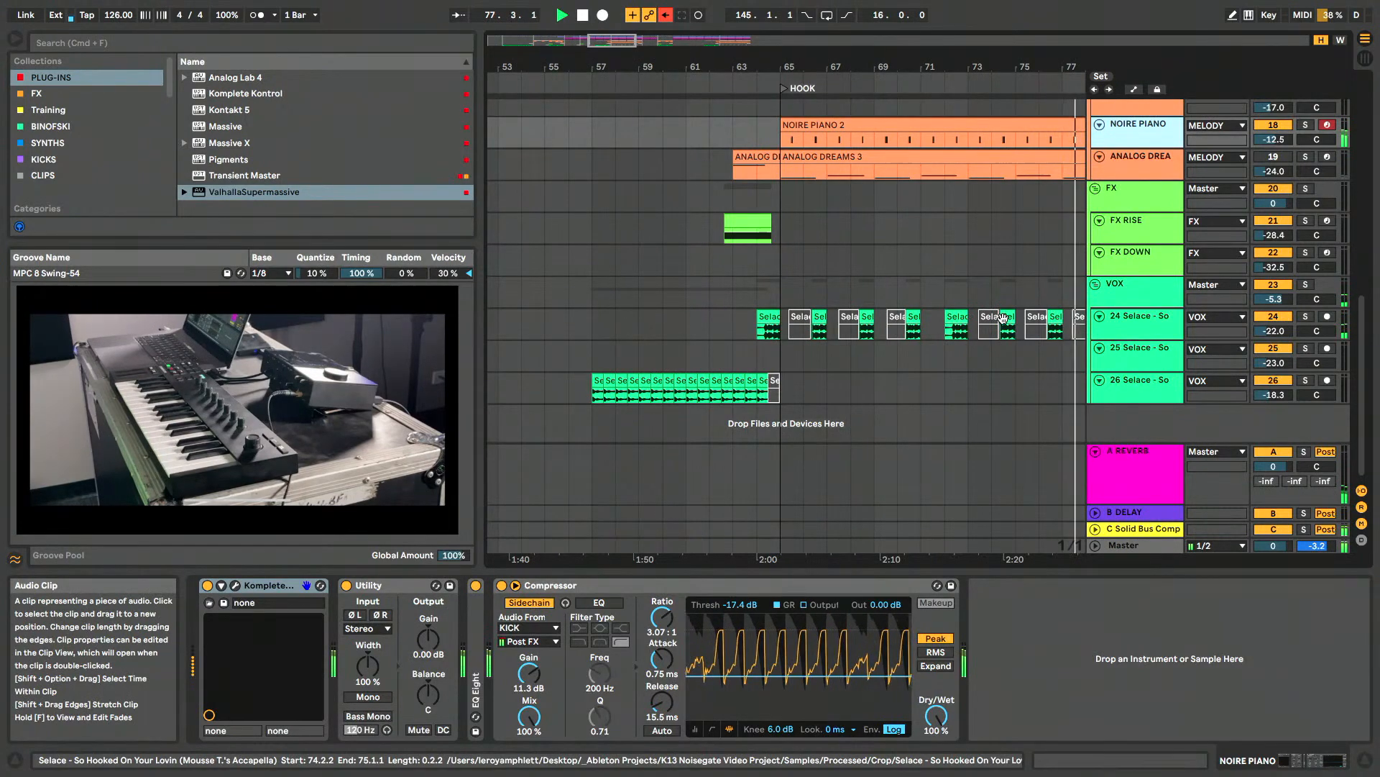
scroll(1003, 318, "down", 5)
scroll(1005, 322, "up", 3)
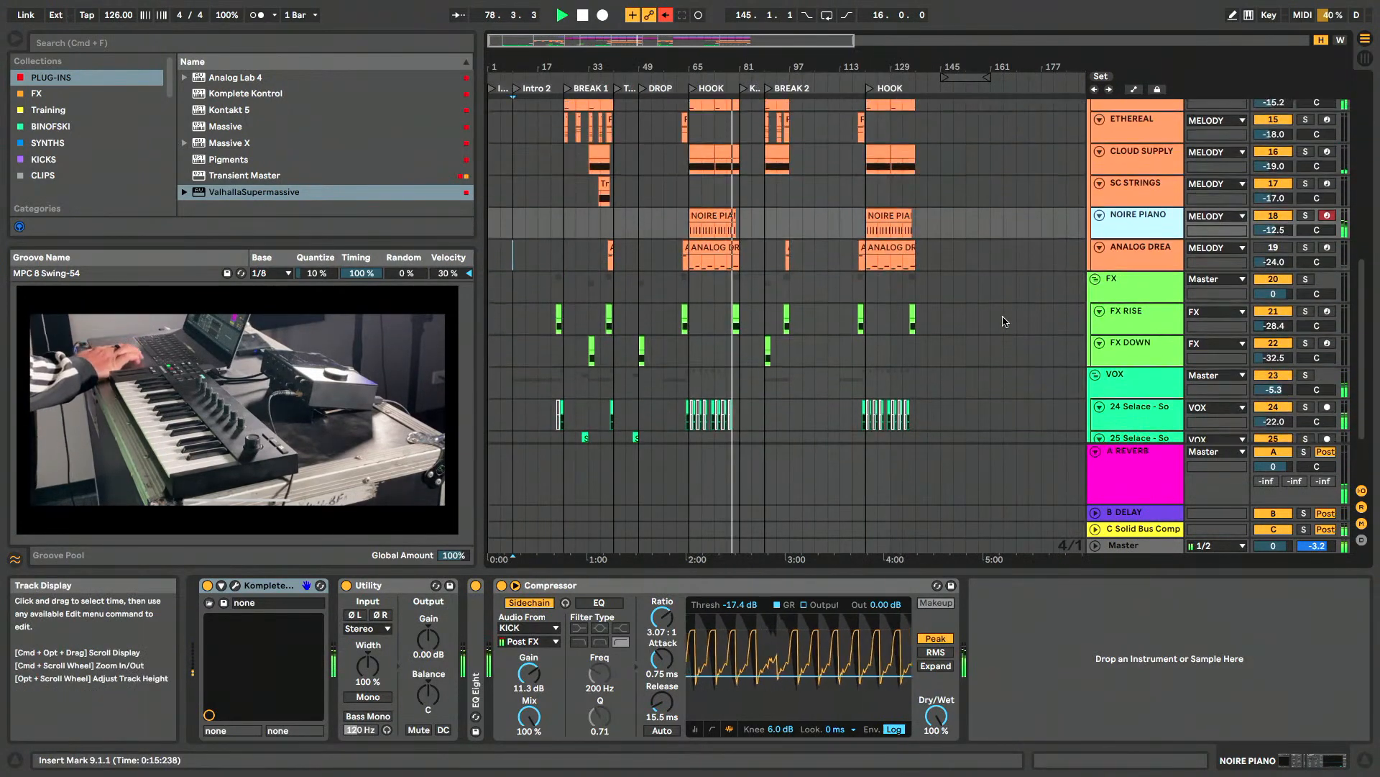
scroll(847, 265, "up", 6)
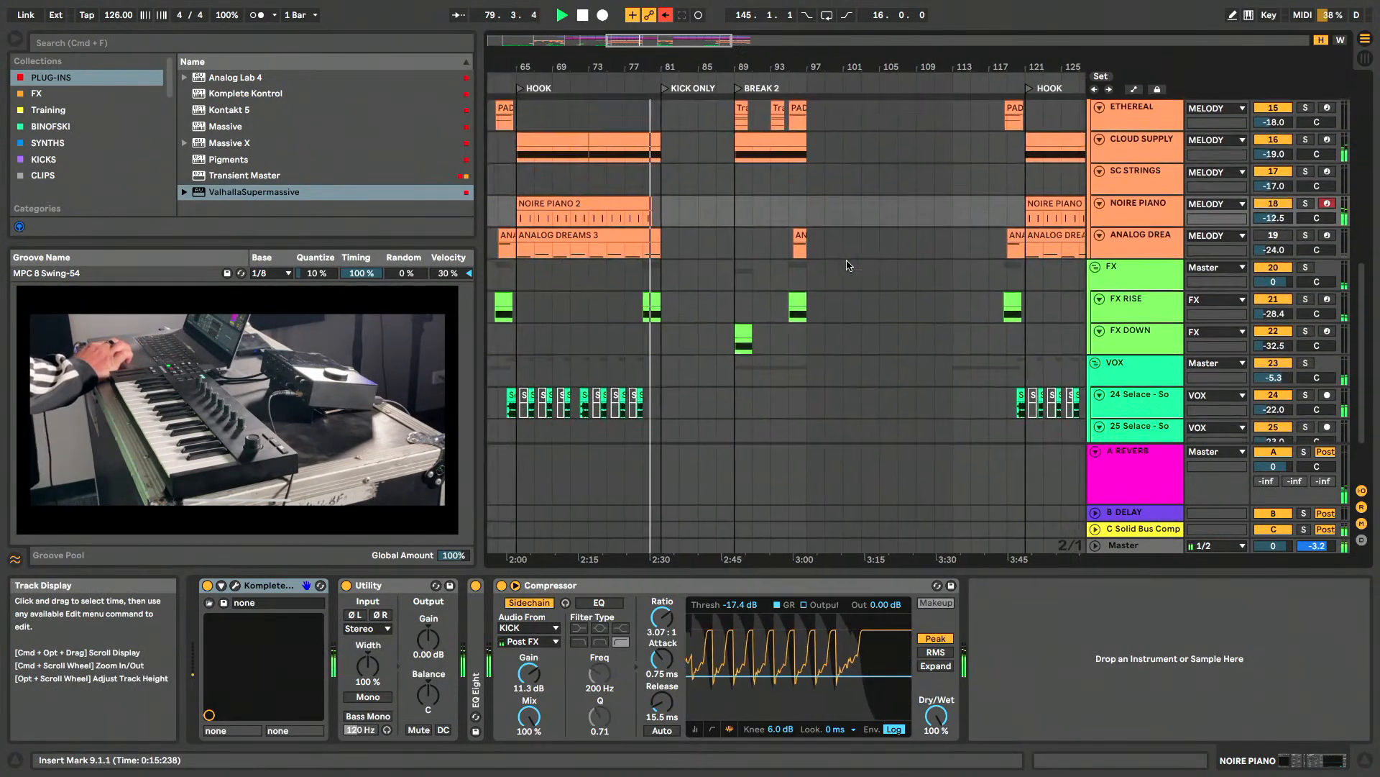
- Follow playback from HOOK into KICK ONLY, comparing where the melody, FX, bassline and percussion clips stop and continue
scroll(847, 265, "up", 3)
scroll(739, 249, "up", 4)
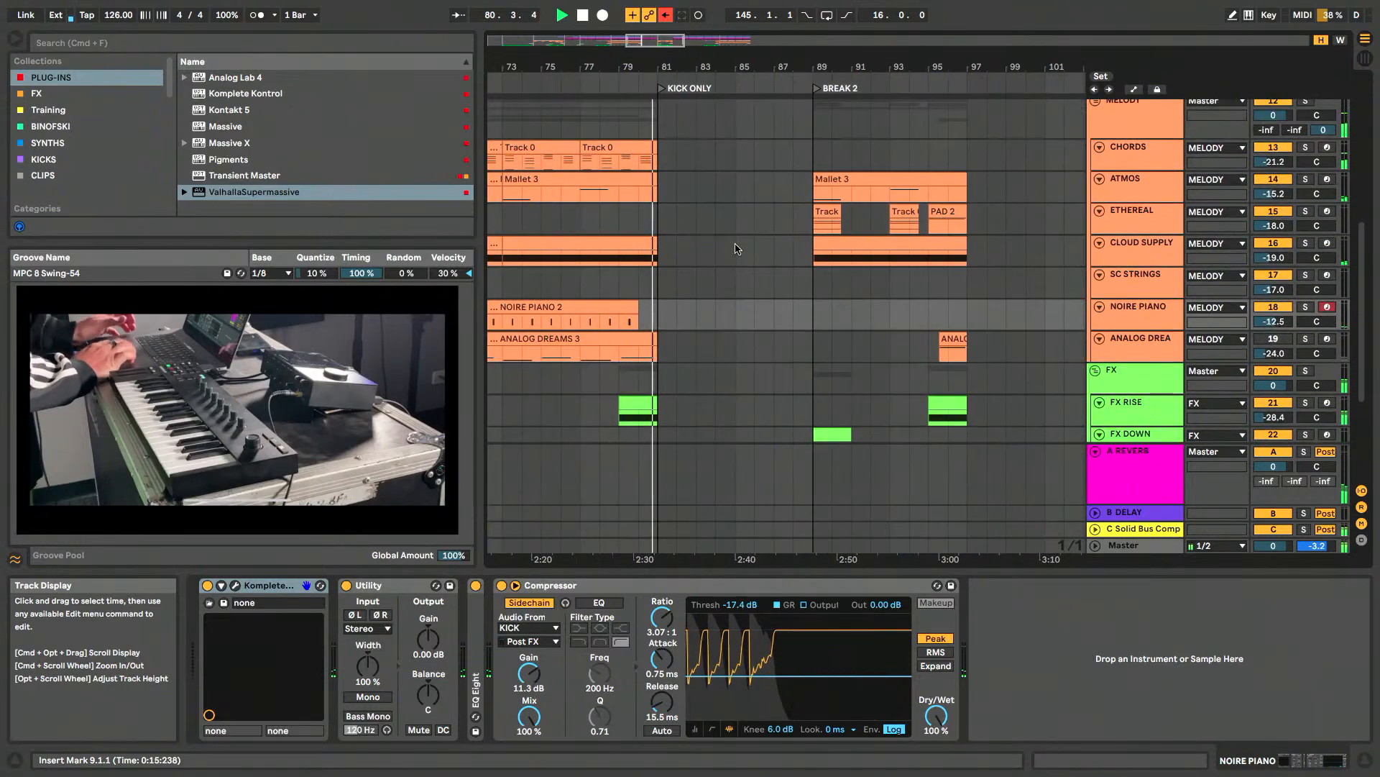
scroll(735, 243, "up", 2)
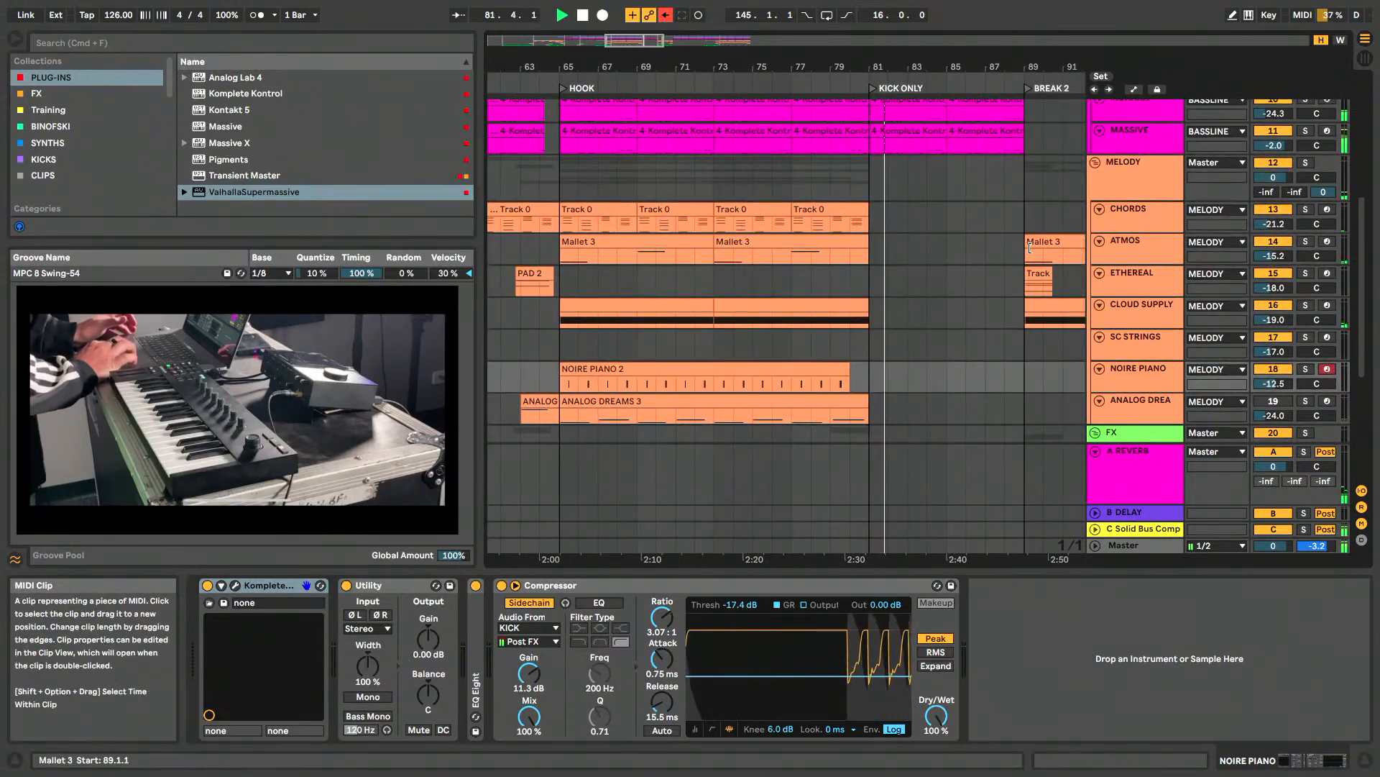
scroll(1031, 250, "up", 2)
scroll(1031, 253, "down", 1)
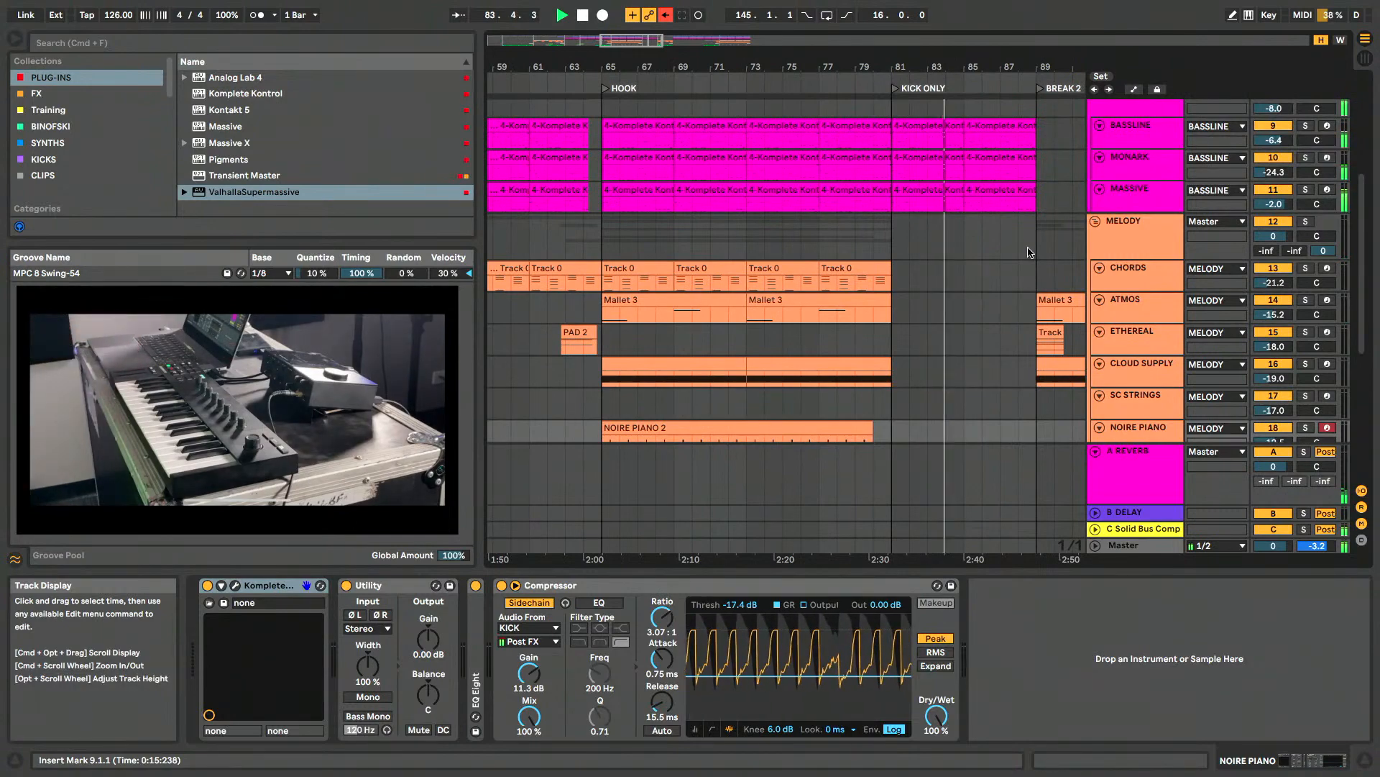
scroll(1028, 252, "up", 2)
scroll(1028, 252, "right", 4)
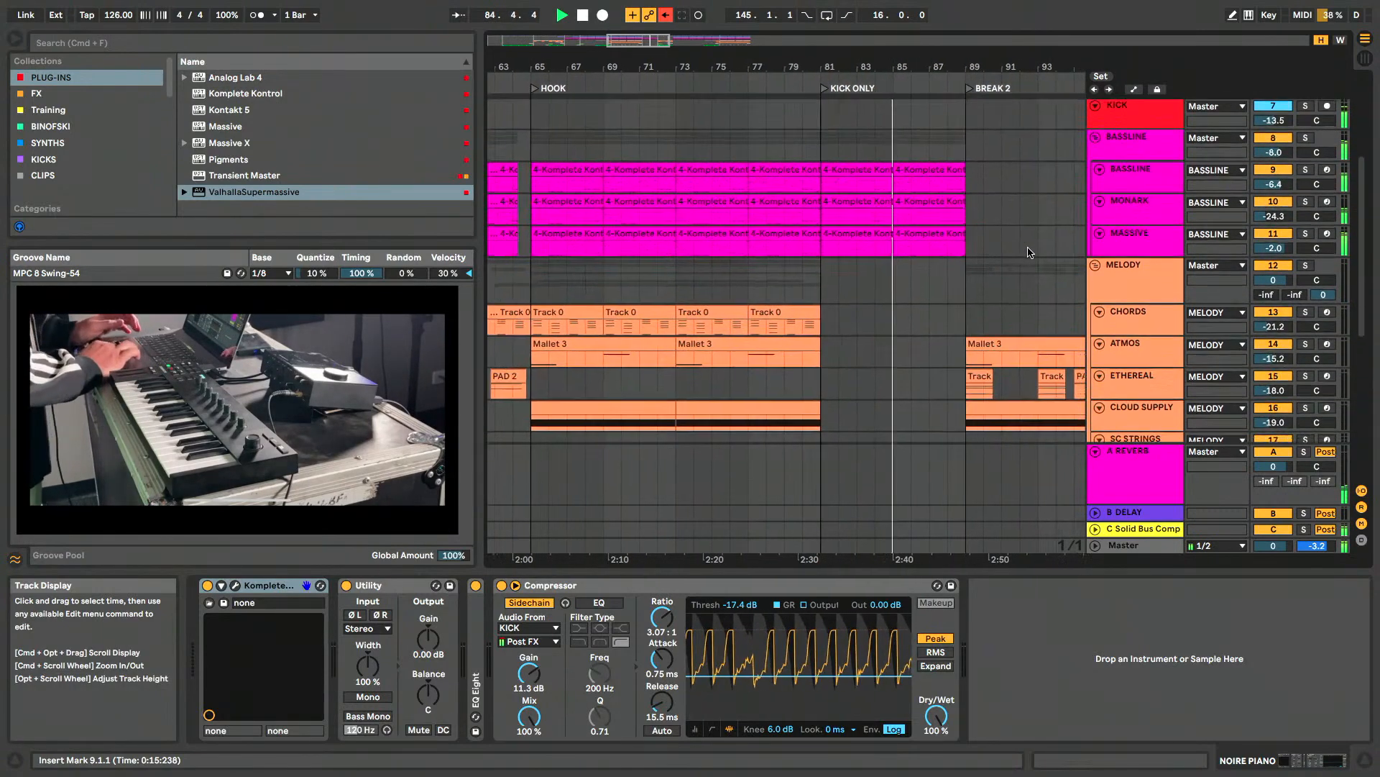
scroll(1030, 252, "up", 2)
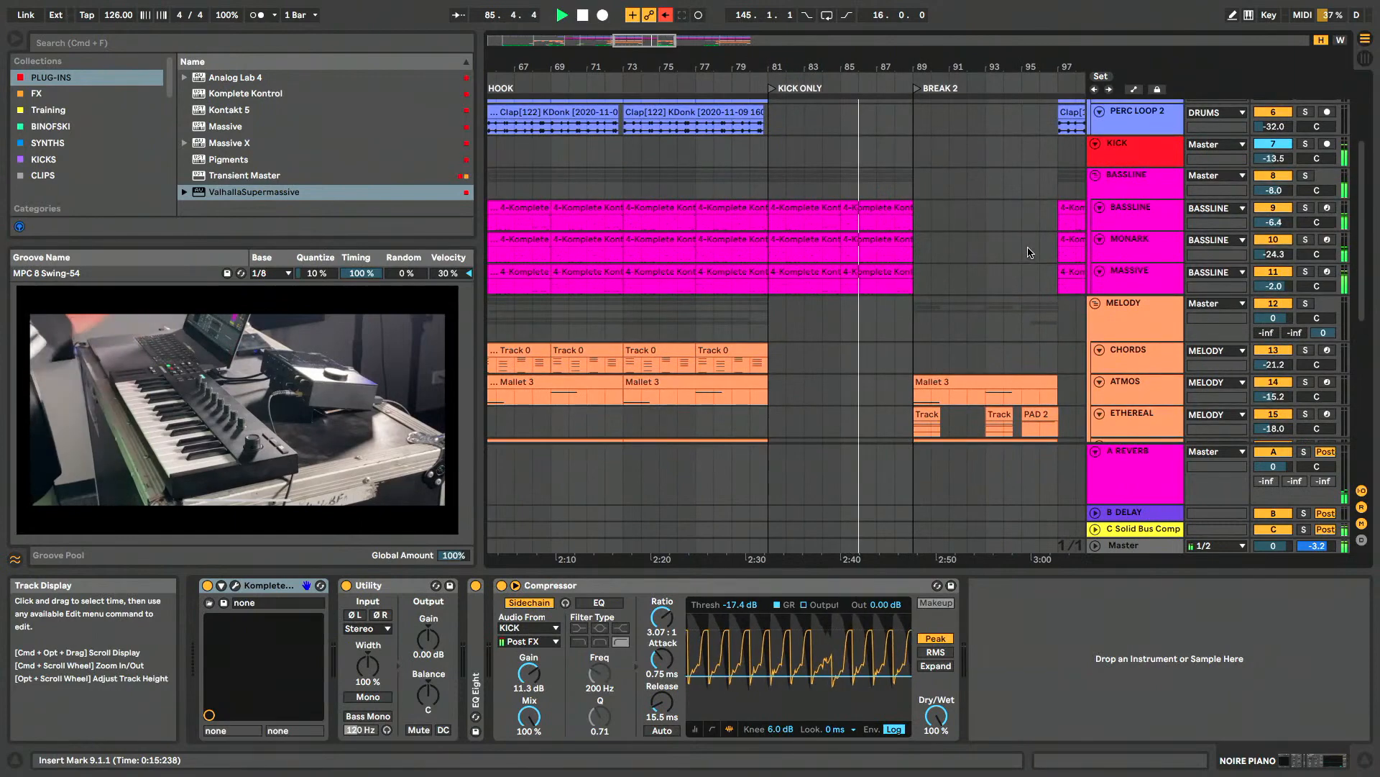
scroll(1030, 252, "down", 1)
scroll(1031, 251, "right", 1)
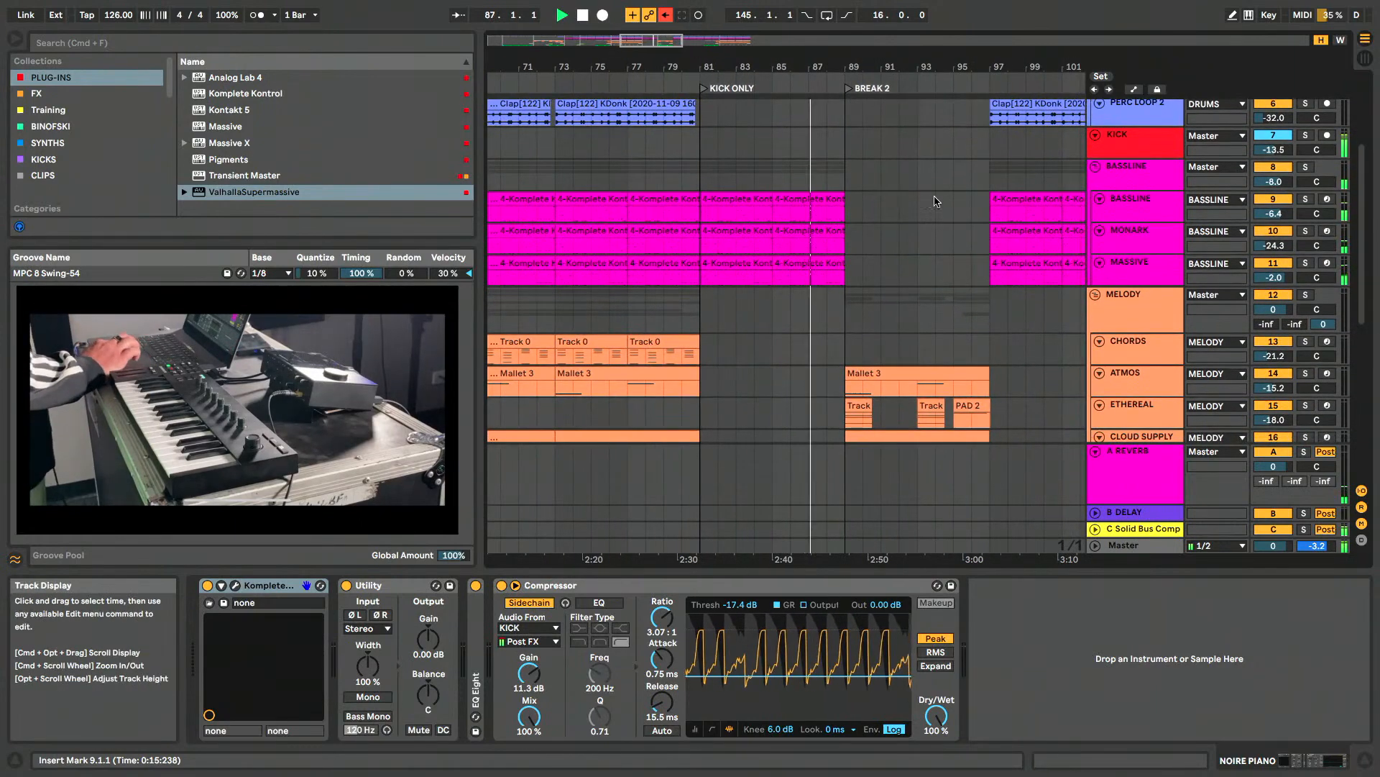
- Follow playback through BREAK 2, examining the melody and FX clips and how the drum and bassline clips resume at bar 97
scroll(935, 197, "right", 3)
scroll(935, 196, "up", 3)
scroll(935, 196, "left", 1)
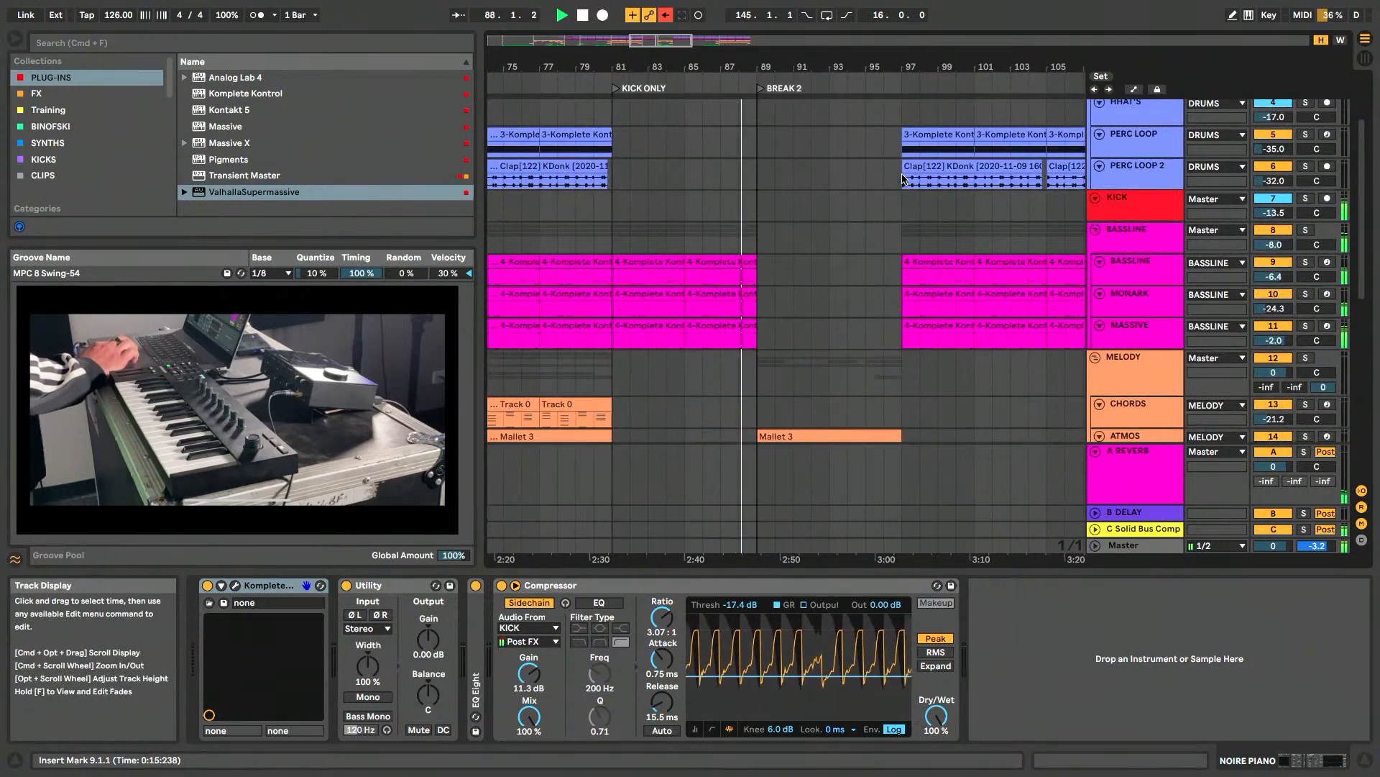
scroll(904, 179, "down", 3)
scroll(904, 179, "left", 1)
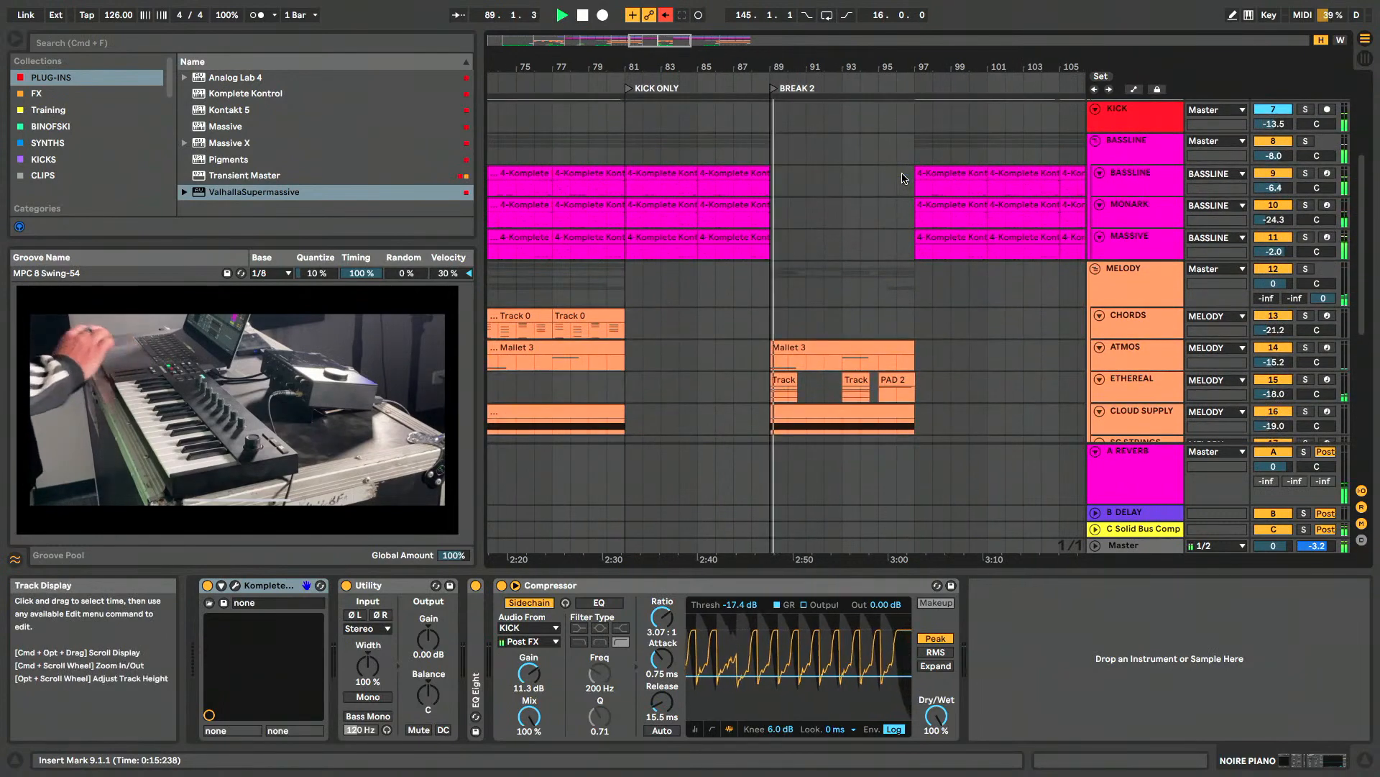
scroll(904, 179, "down", 5)
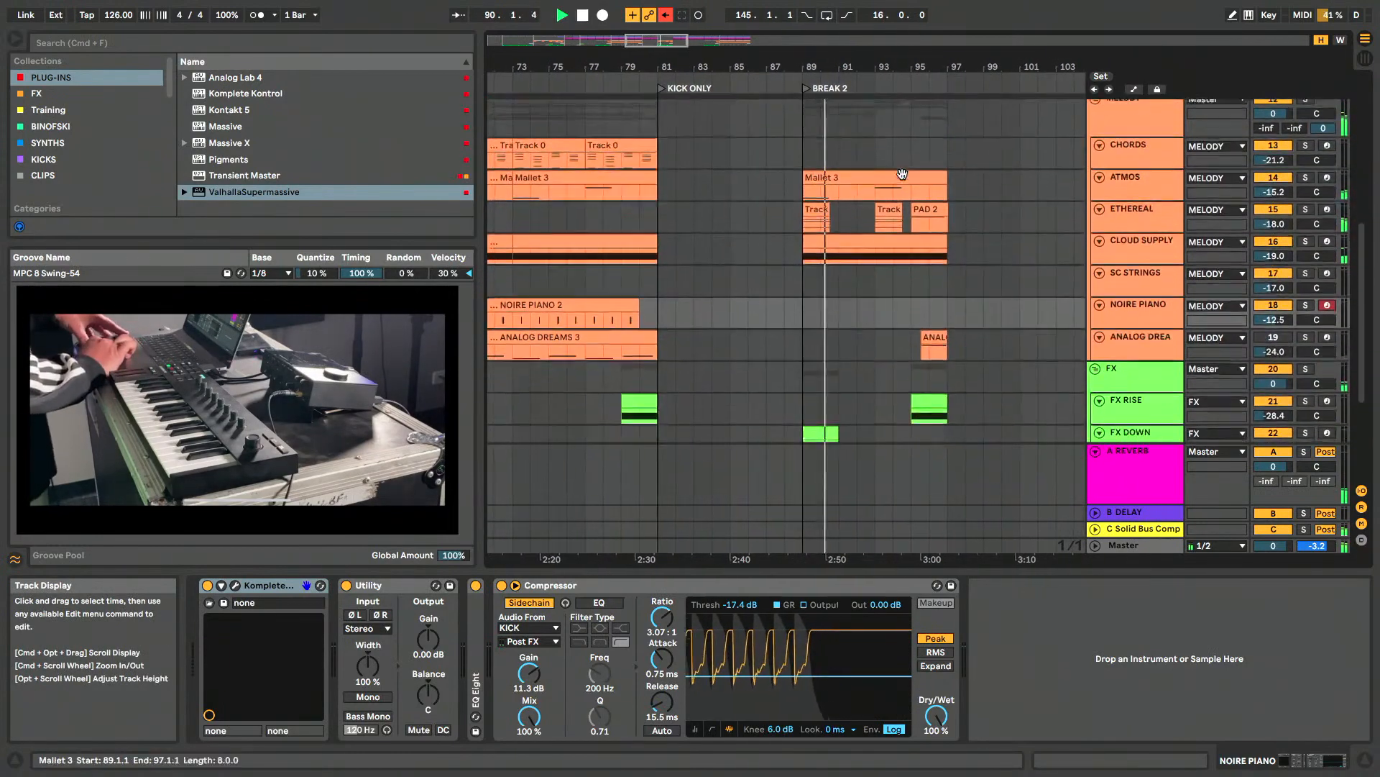
scroll(902, 172, "right", 1)
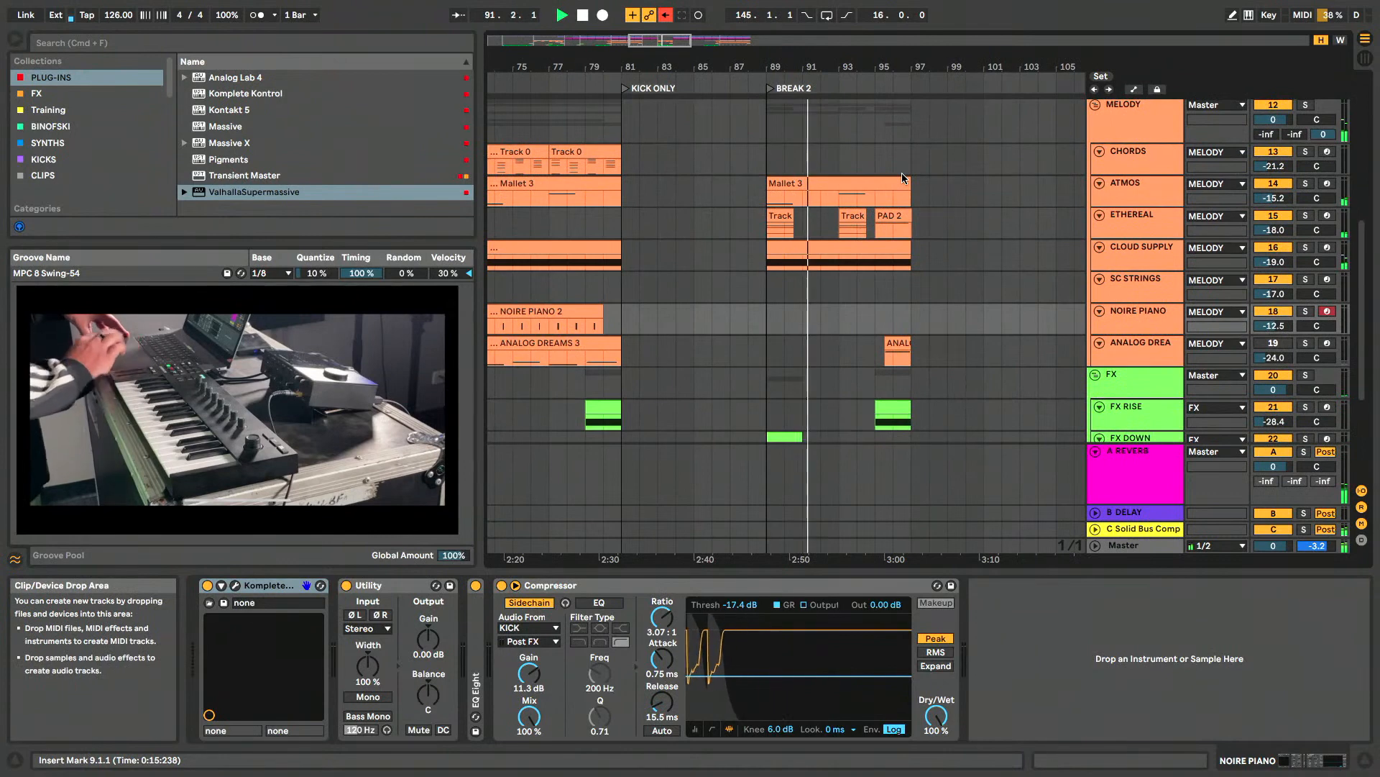
scroll(901, 173, "right", 2)
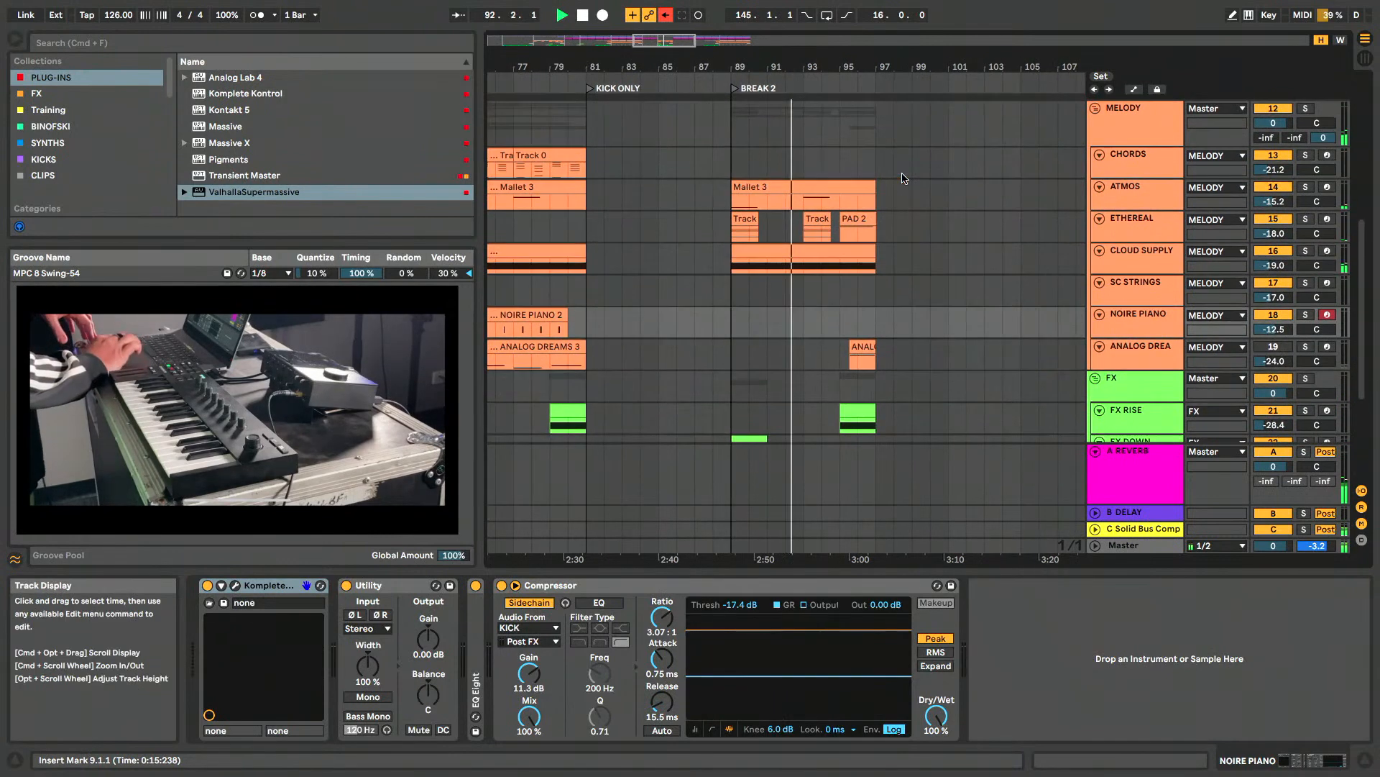
scroll(903, 175, "up", 1)
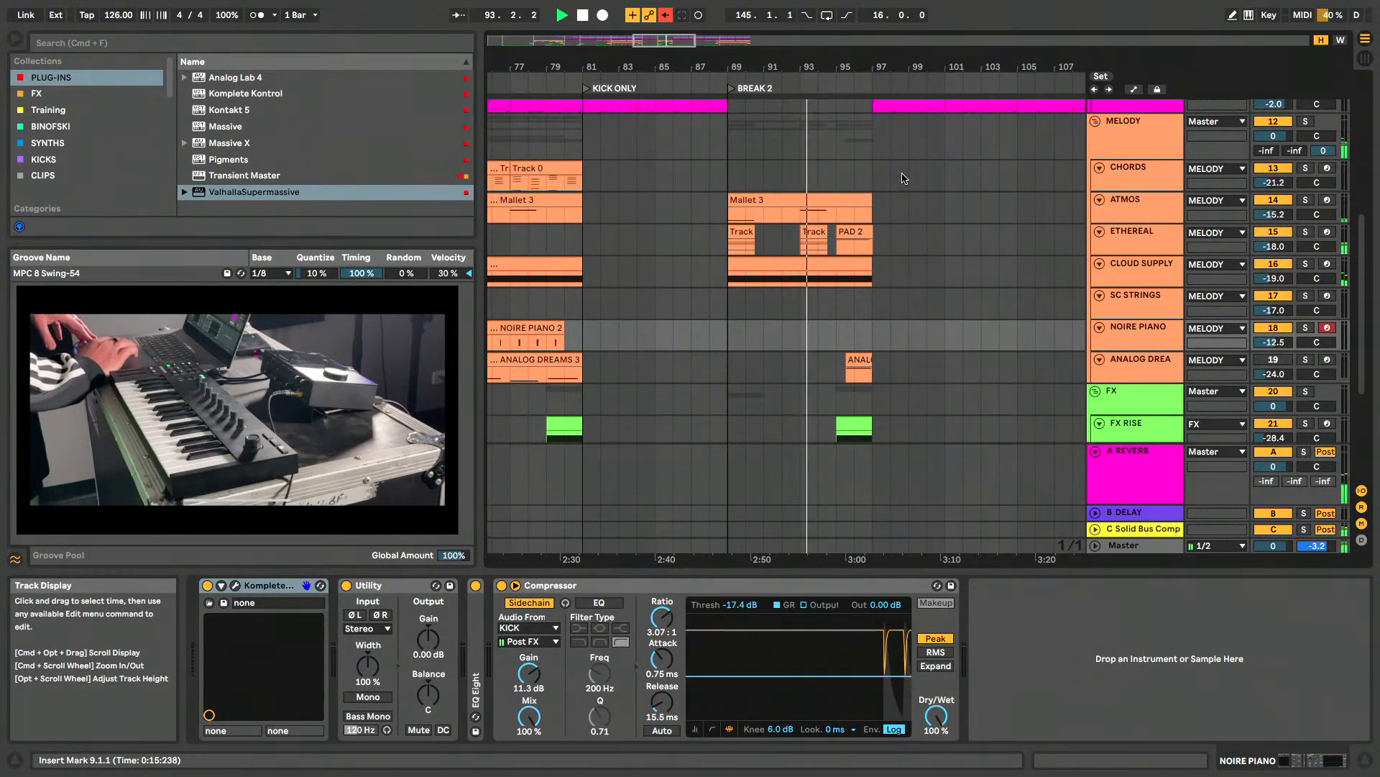
scroll(904, 179, "right", 1)
scroll(904, 179, "up", 5)
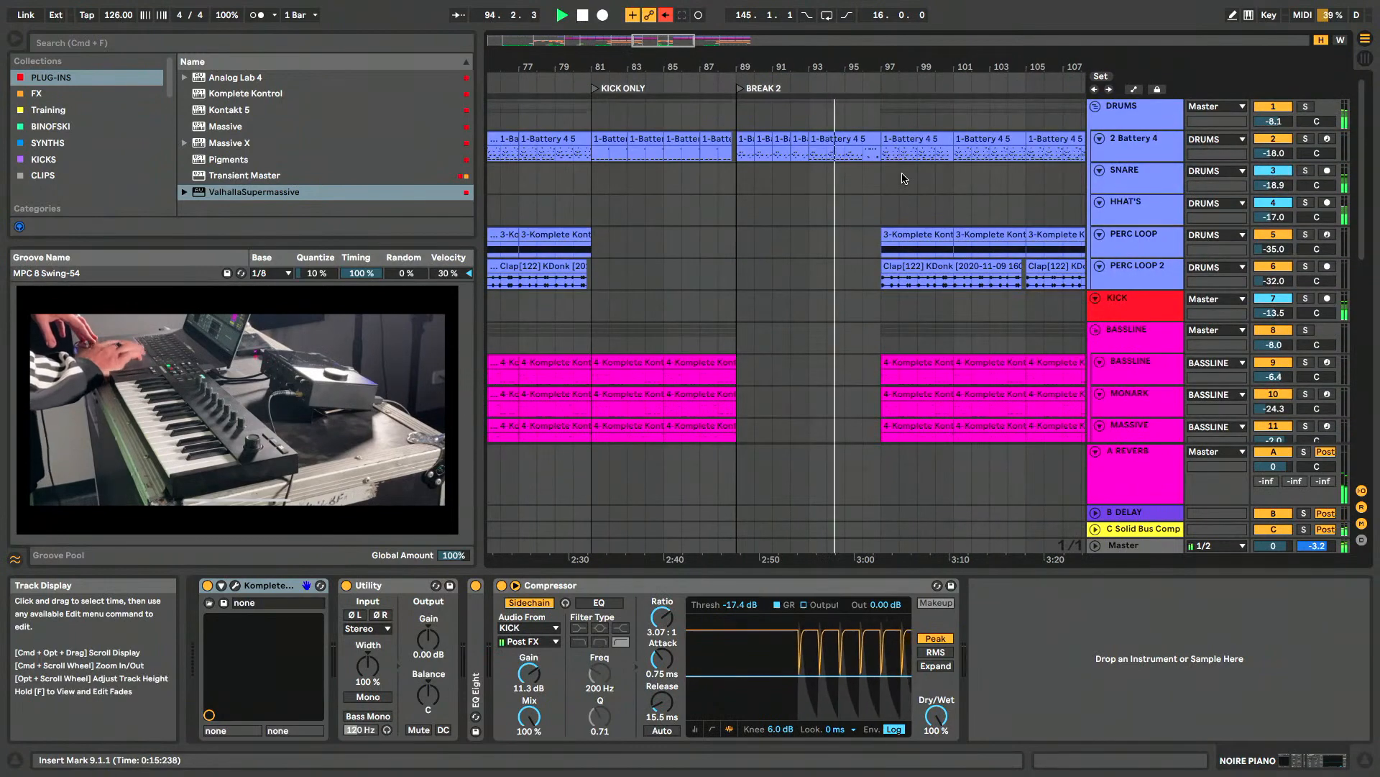
scroll(904, 179, "up", 2, "super")
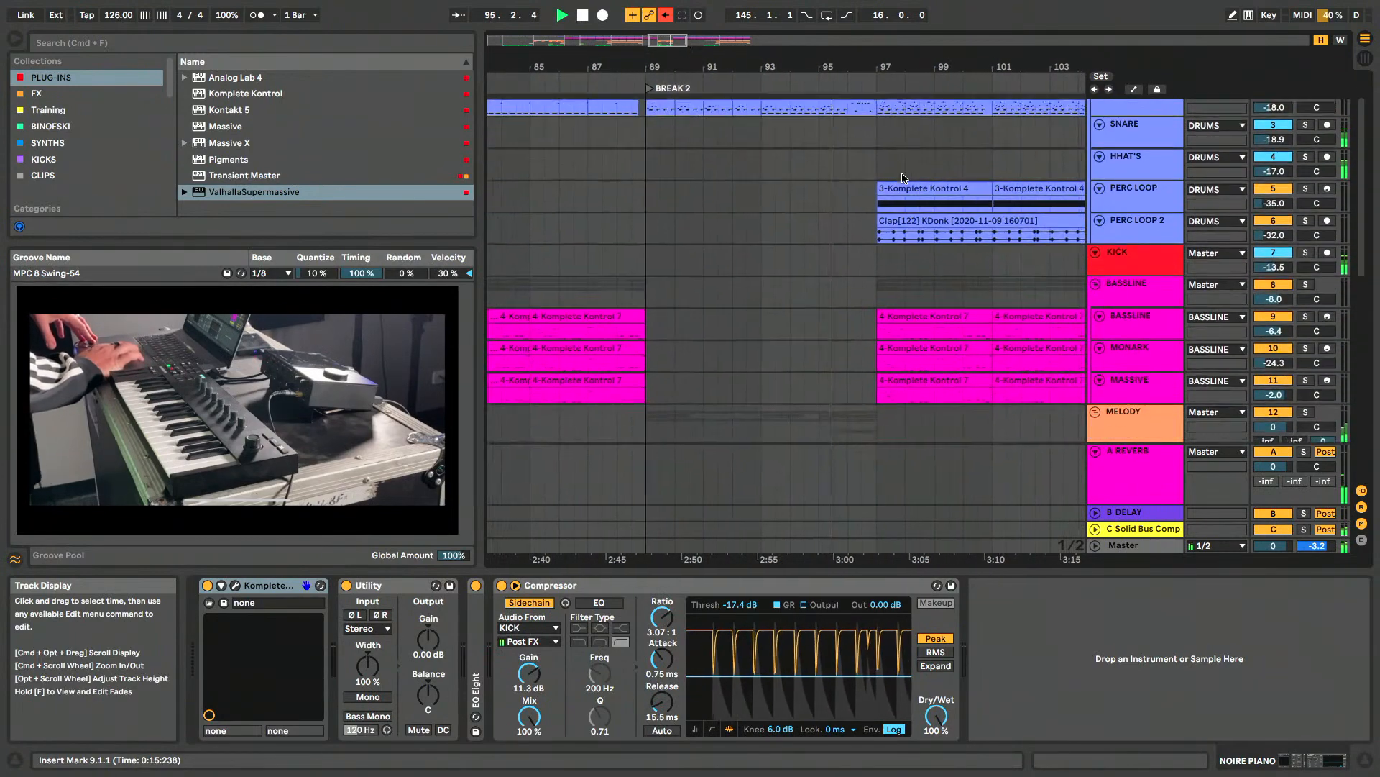
- Inspect the drum, kick, bassline and melody channels in the Session View mixer during playback, and return to the Arrangement View
key("Tab")
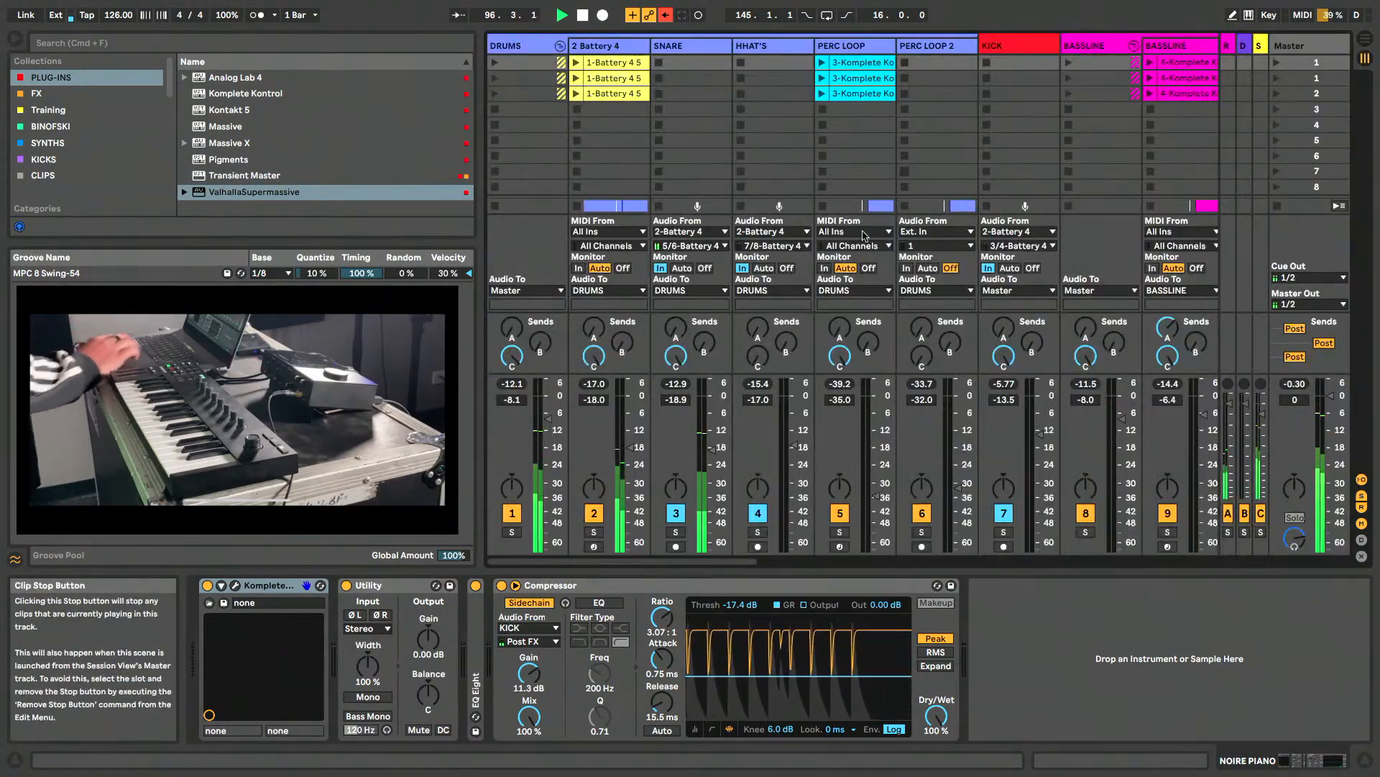
scroll(767, 274, "right", 4)
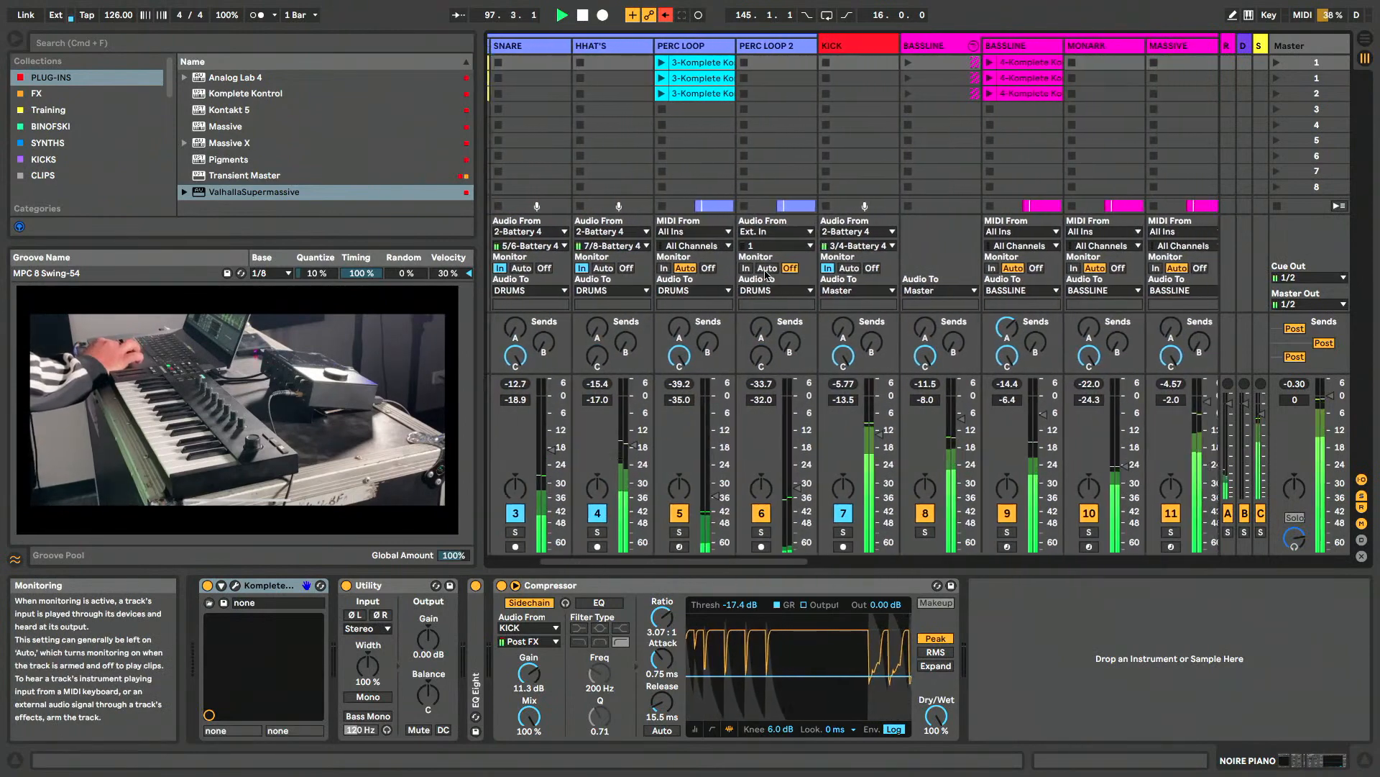
scroll(767, 274, "right", 4)
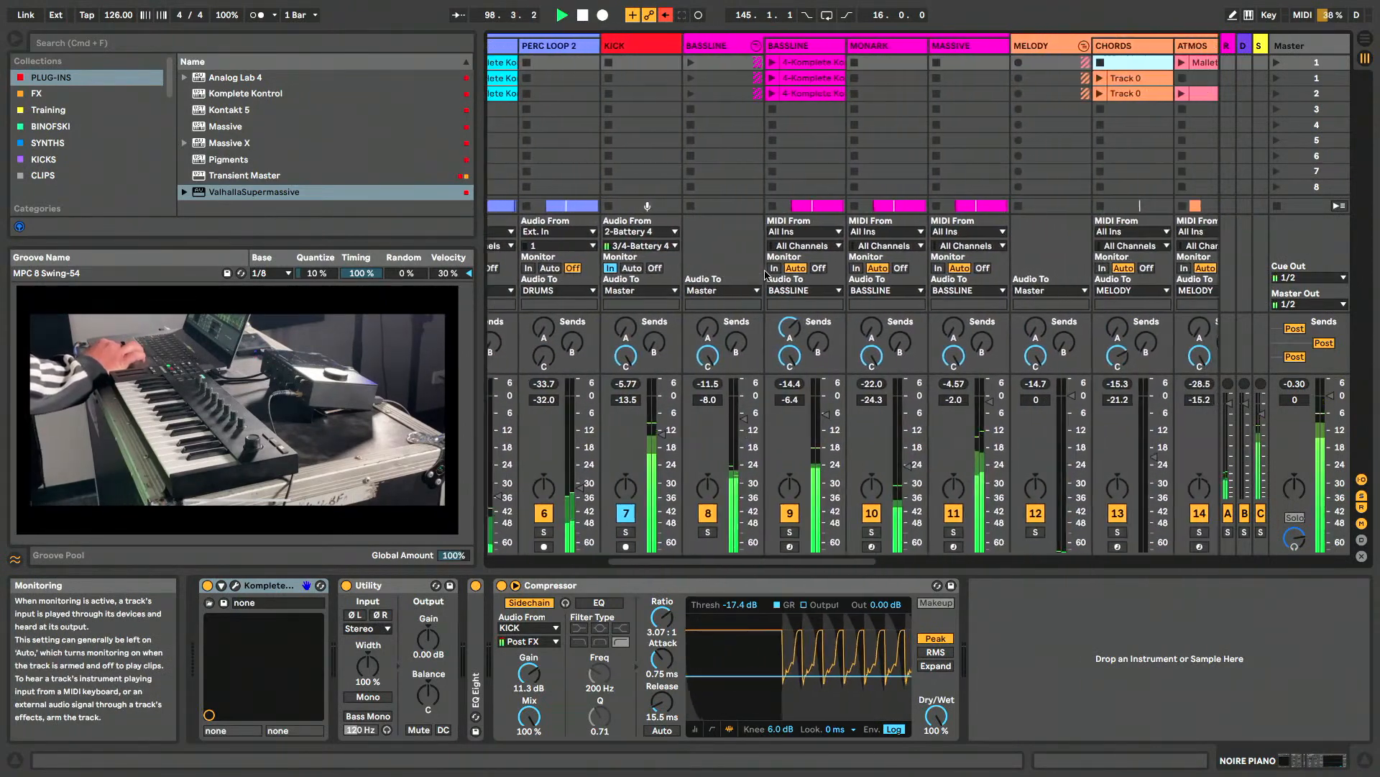
scroll(766, 274, "right", 3)
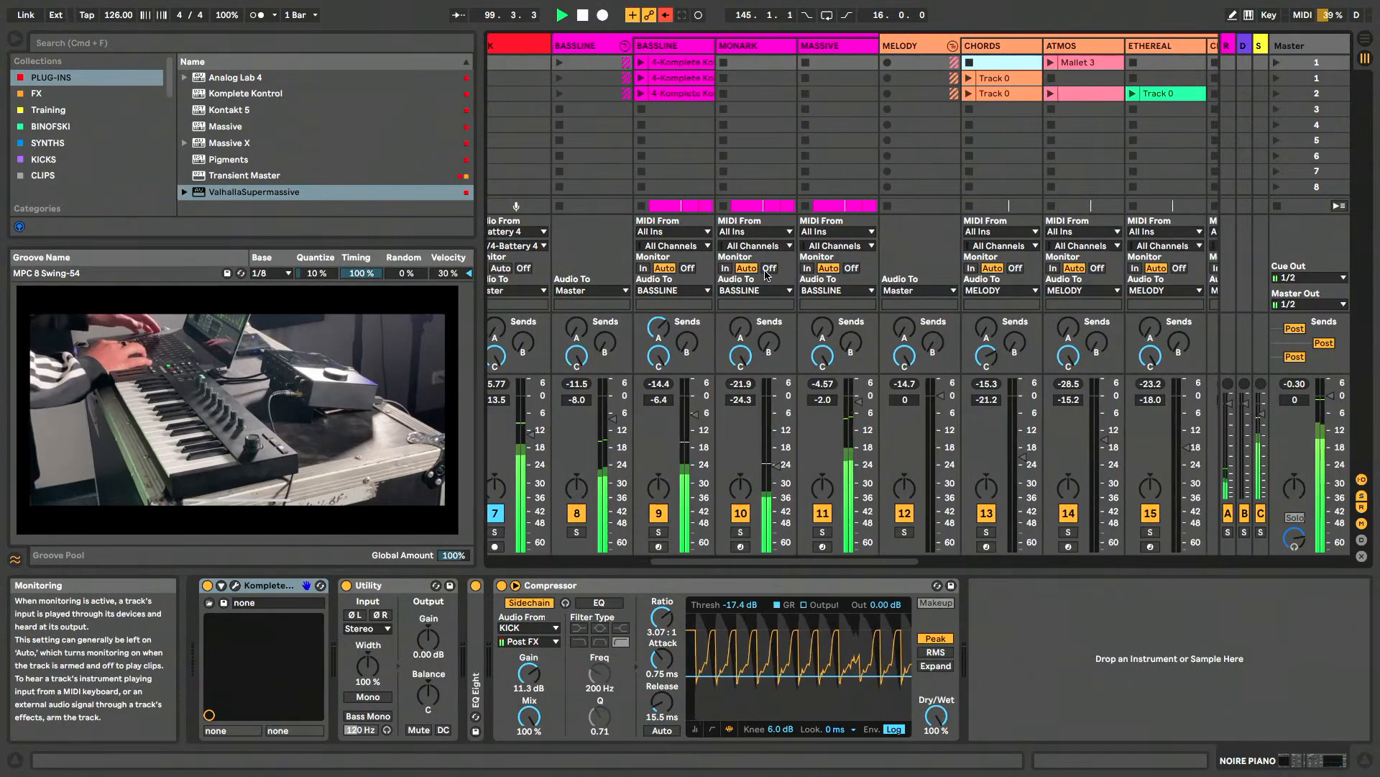
scroll(766, 274, "right", 2)
key("Tab")
- Examine the drum, bassline and melody clips after BREAK 2 and leading into the final HOOK section
scroll(767, 274, "right", 3)
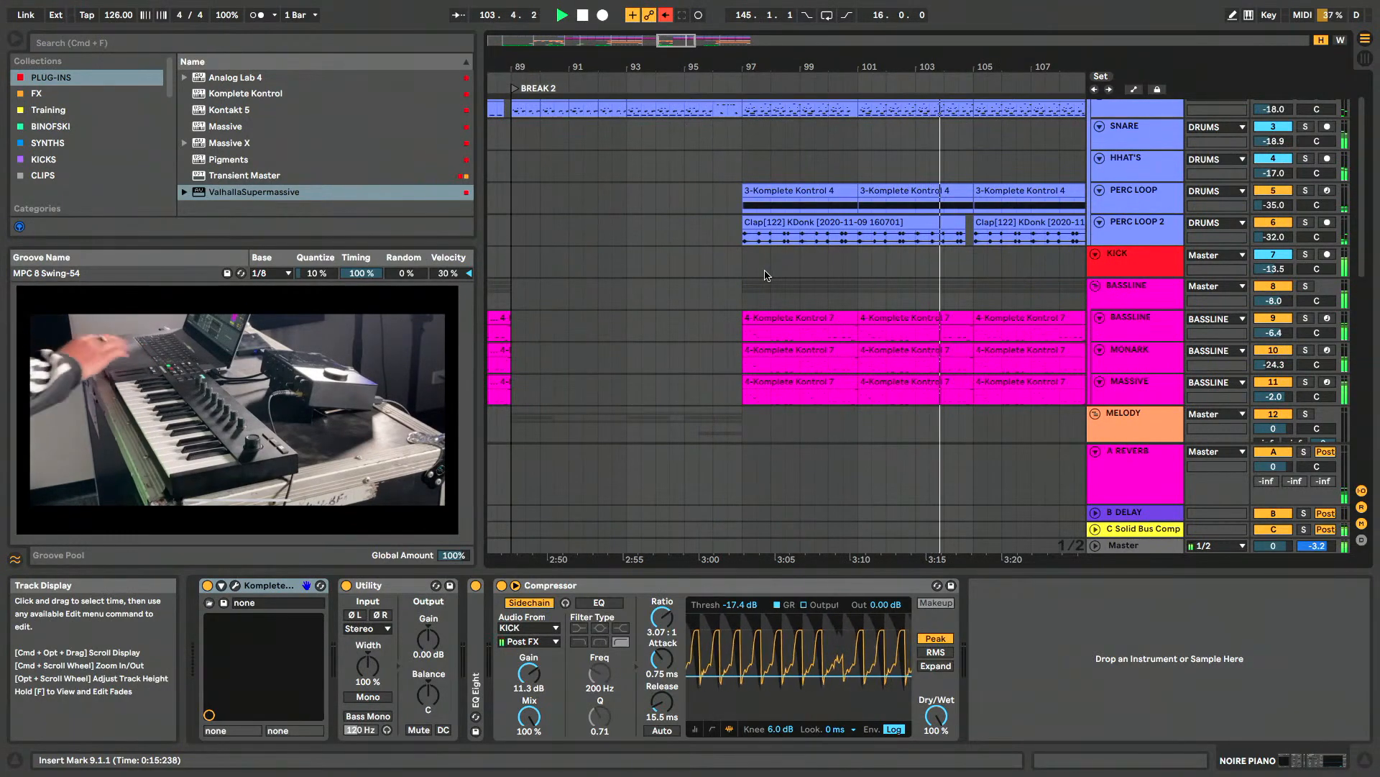
scroll(766, 274, "down", 6)
scroll(766, 274, "down", 4)
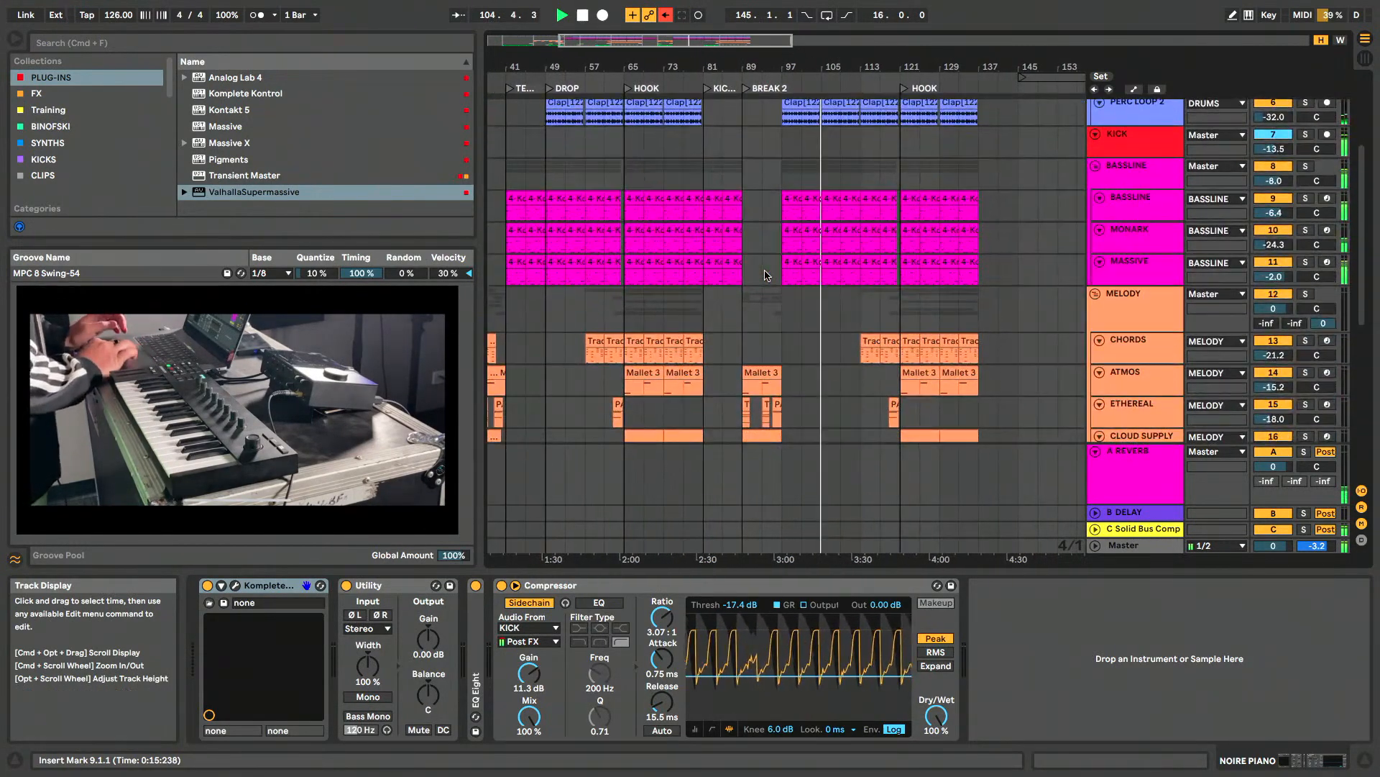
scroll(766, 274, "up", 5)
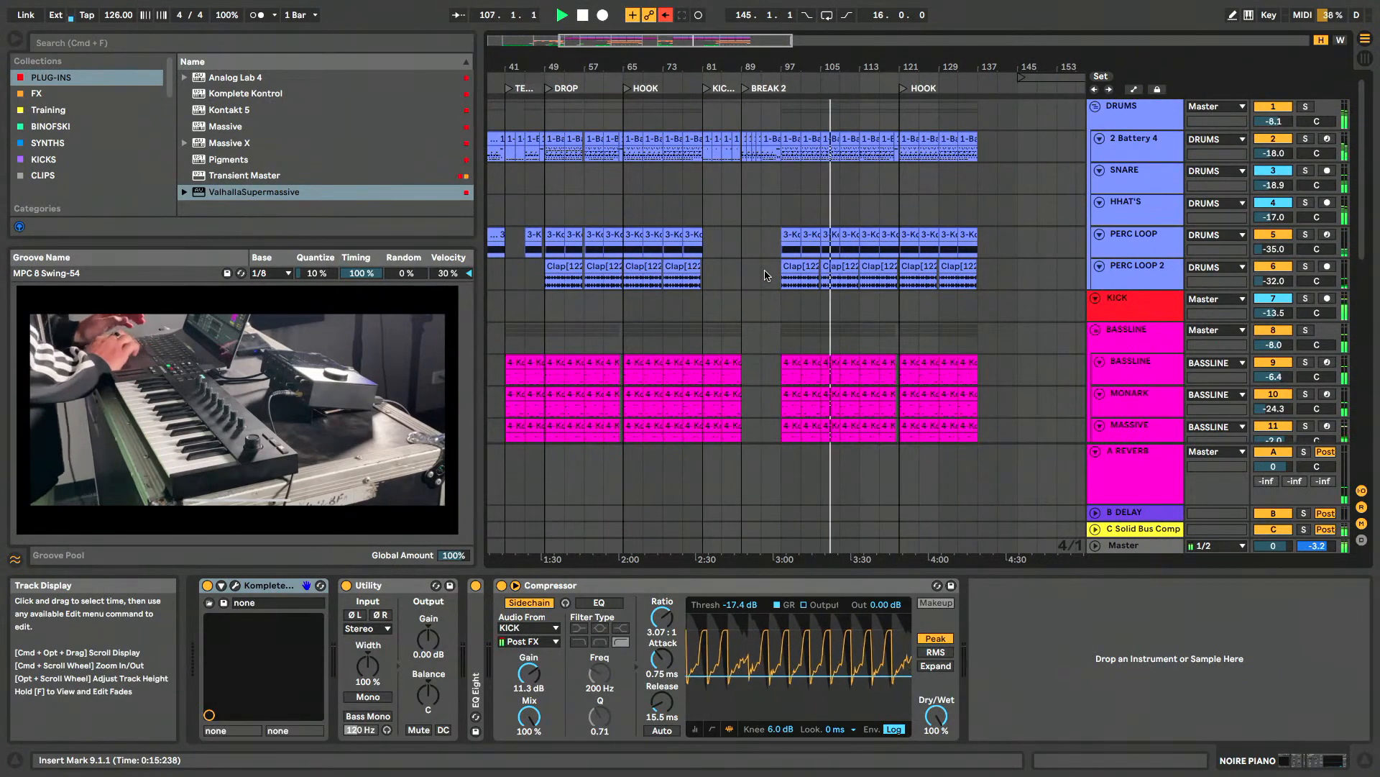
scroll(766, 274, "right", 2)
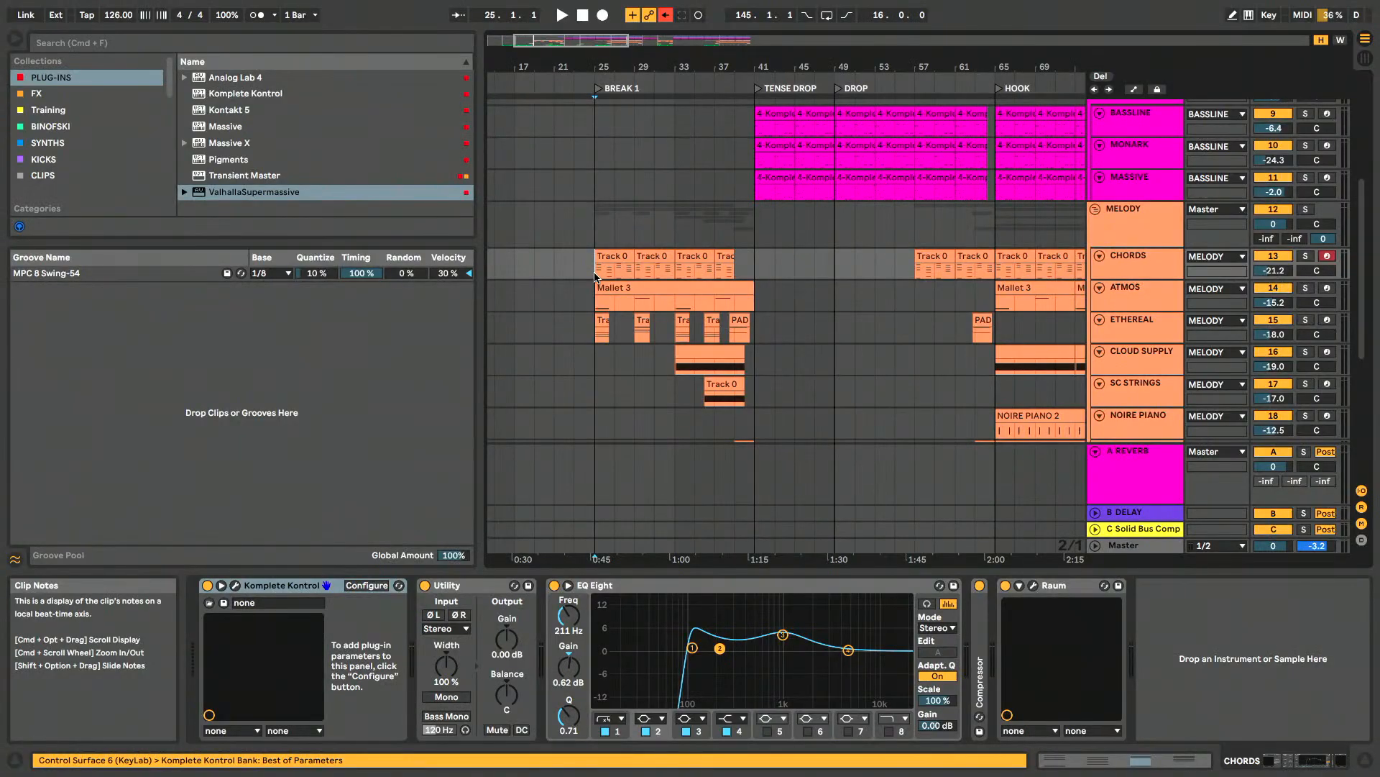
- Show the device chain of the 2 Battery 4 track and select its clip at the start of the DROP section
scroll(595, 277, "down", 1)
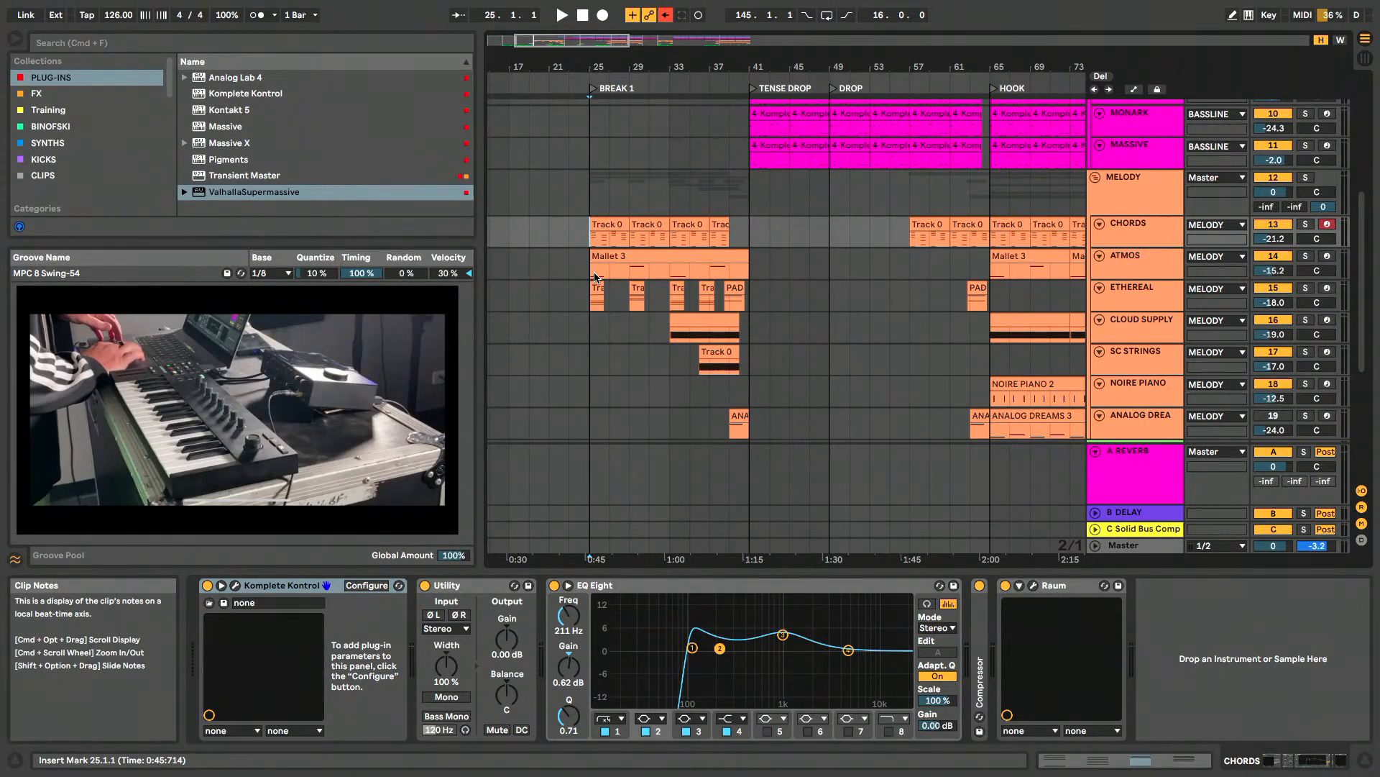
scroll(594, 277, "up", 5)
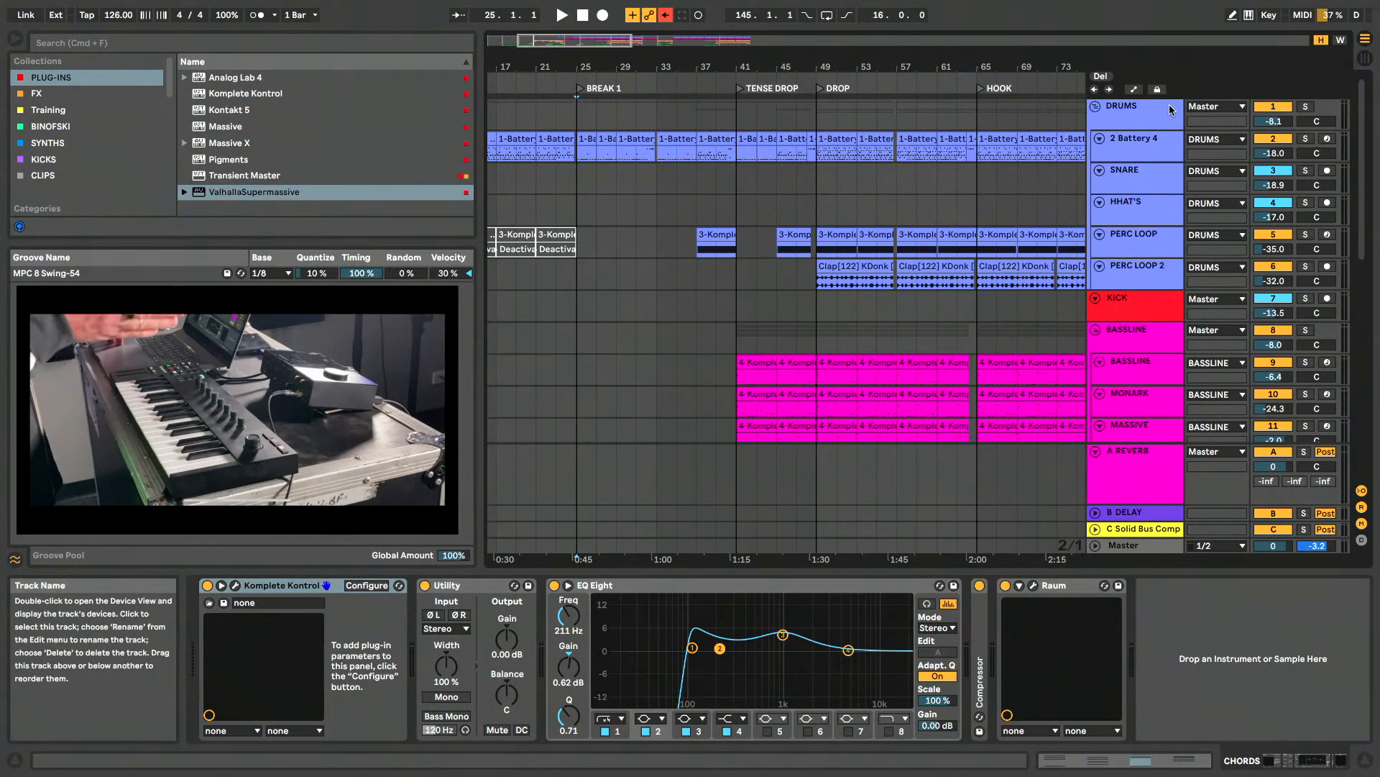
left_click(1149, 144)
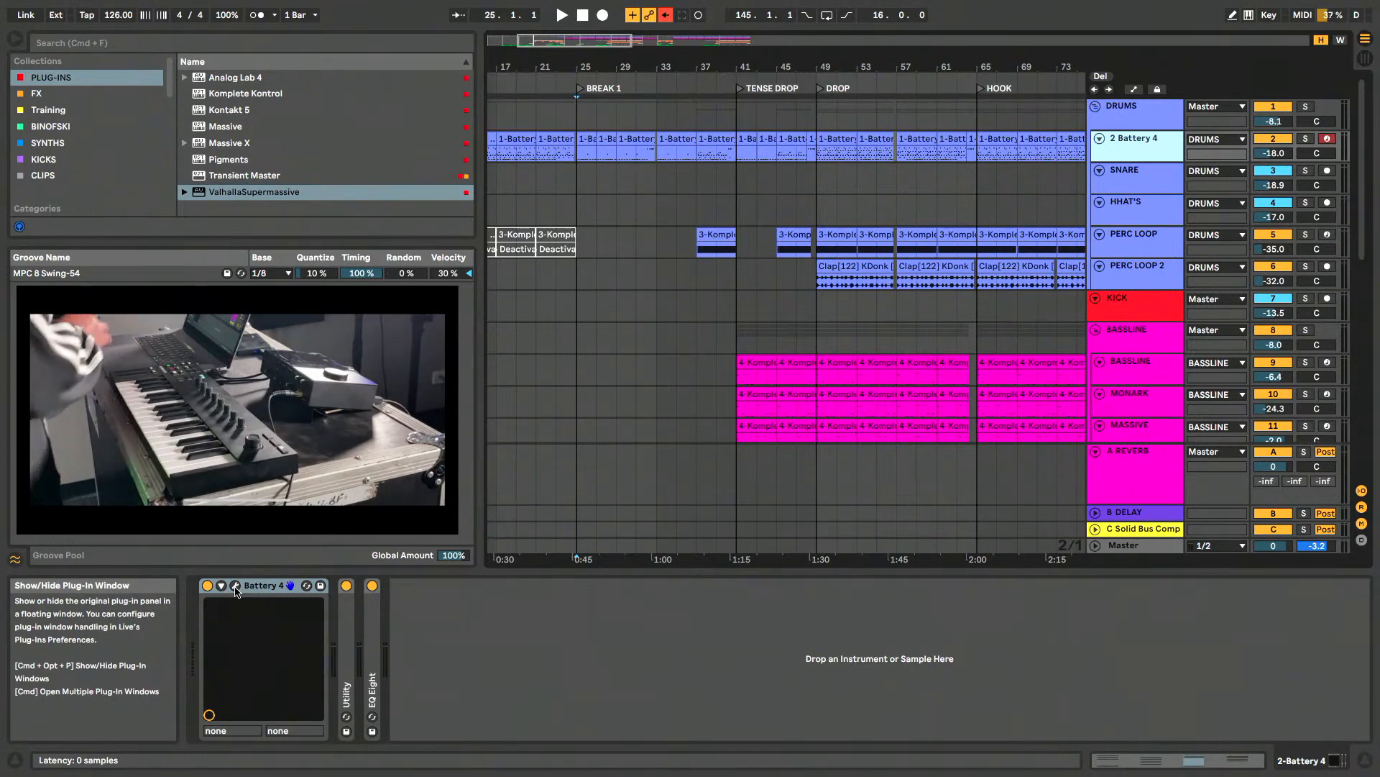
left_click(834, 139)
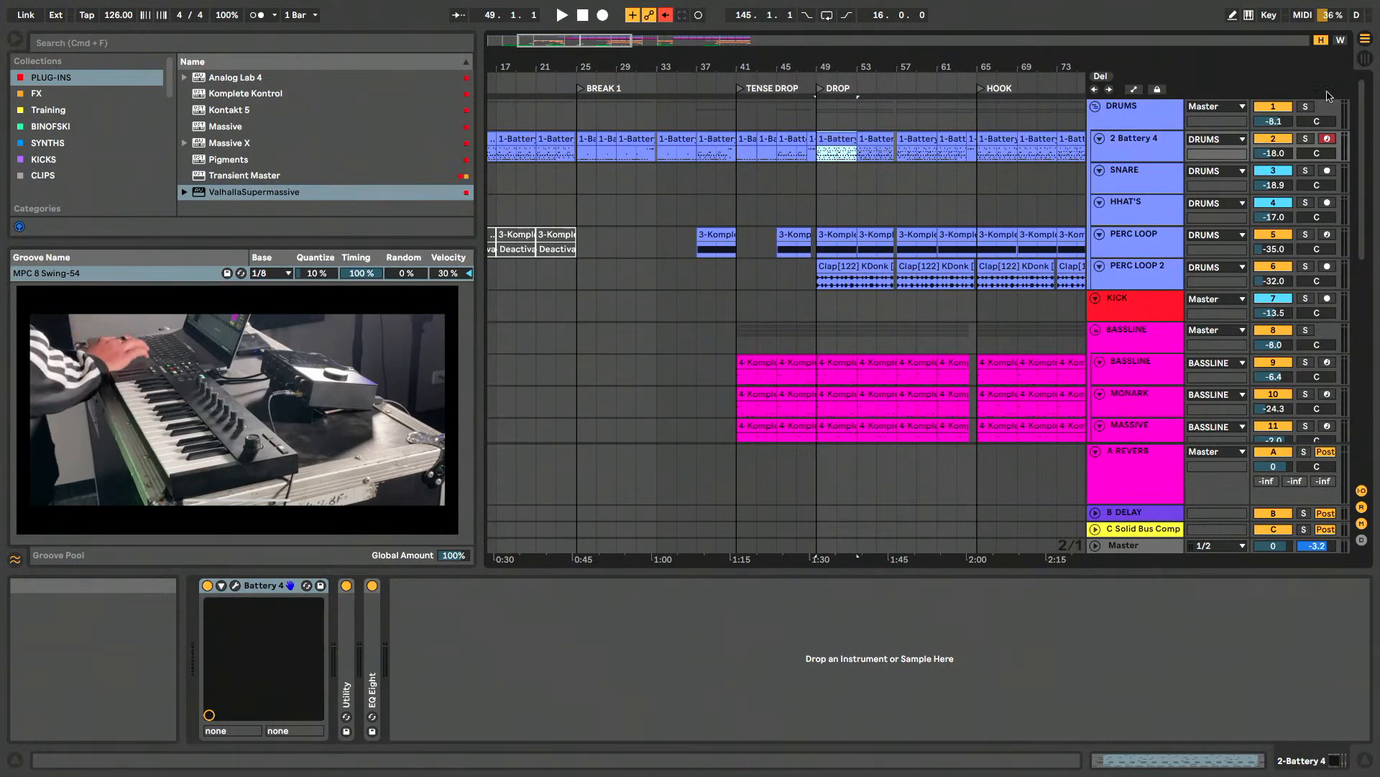
- Show the DRUMS group's device chain, and solo the DRUMS group together with the KICK track
left_click(1107, 107)
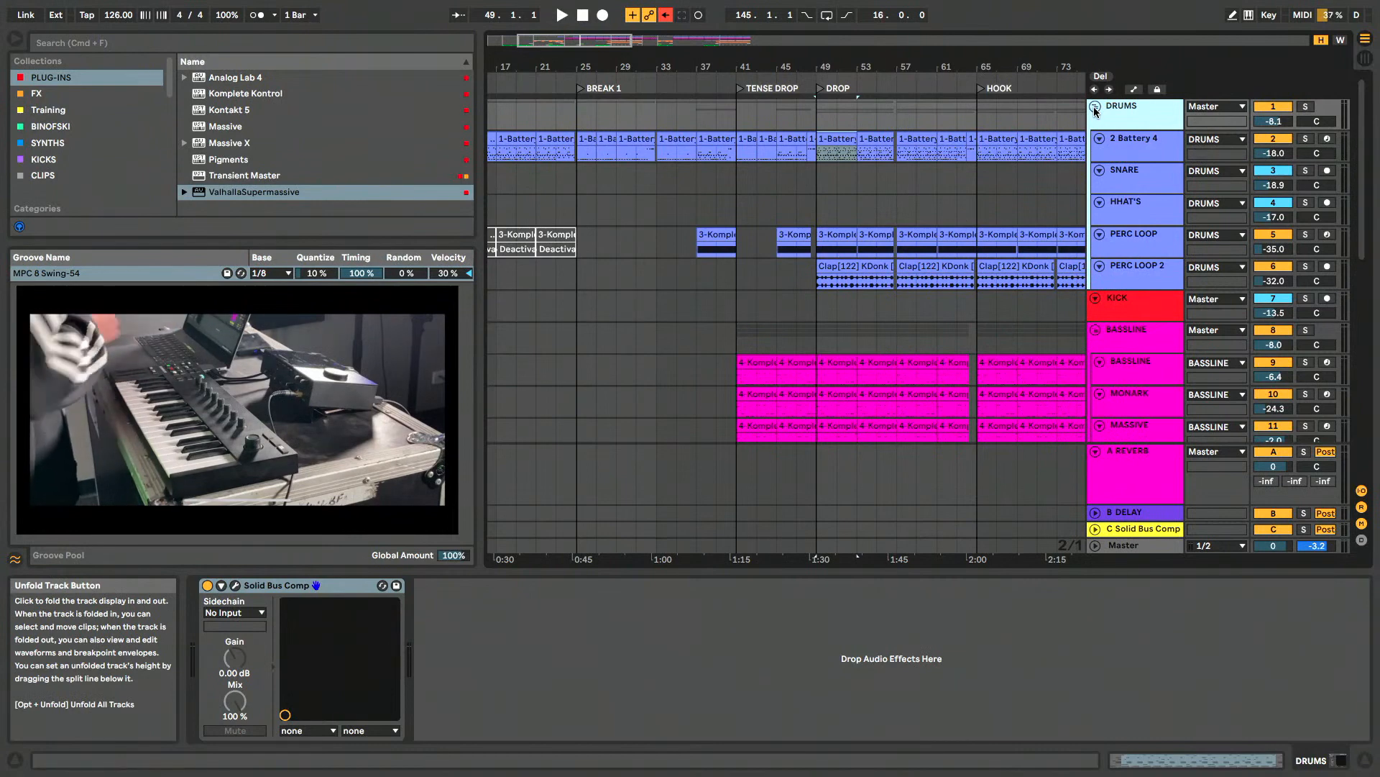
left_click(1306, 106)
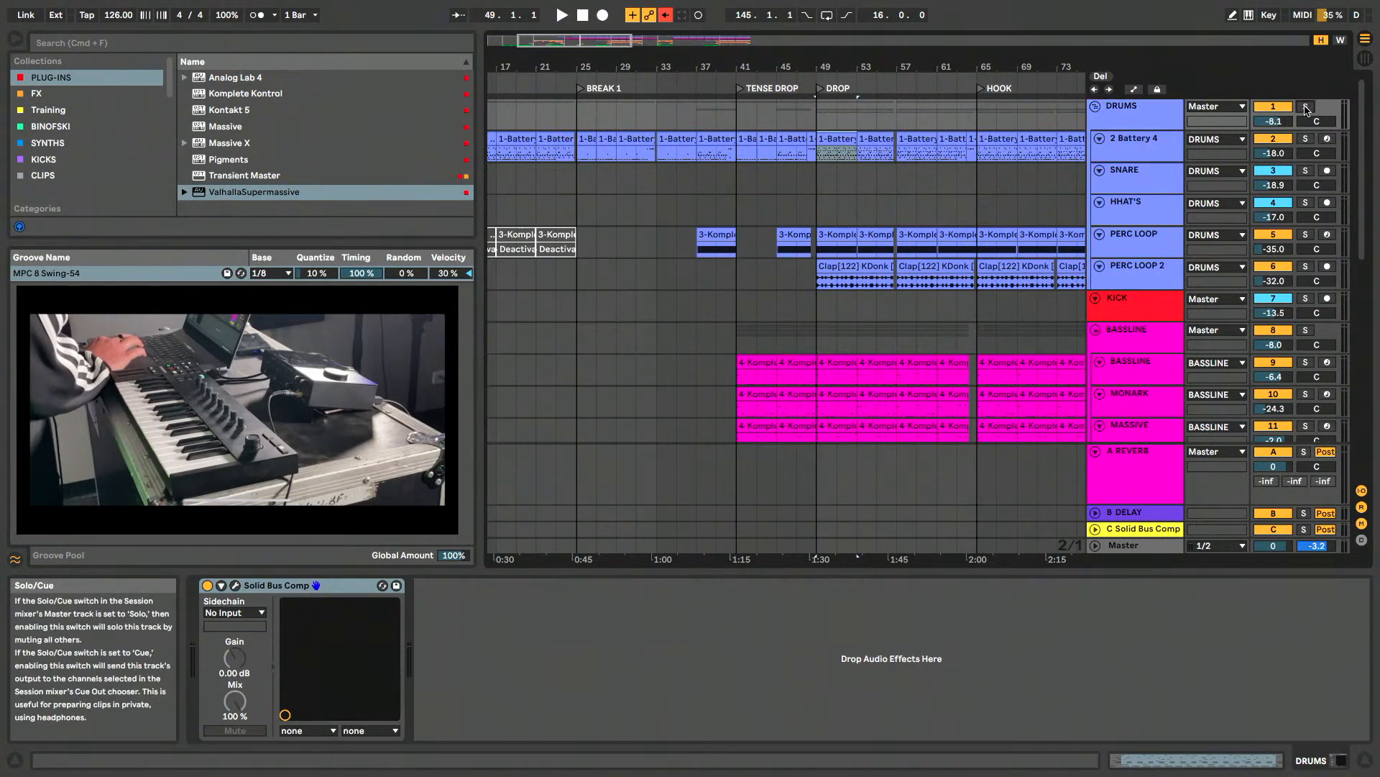
left_click(1095, 106)
left_click(1095, 108)
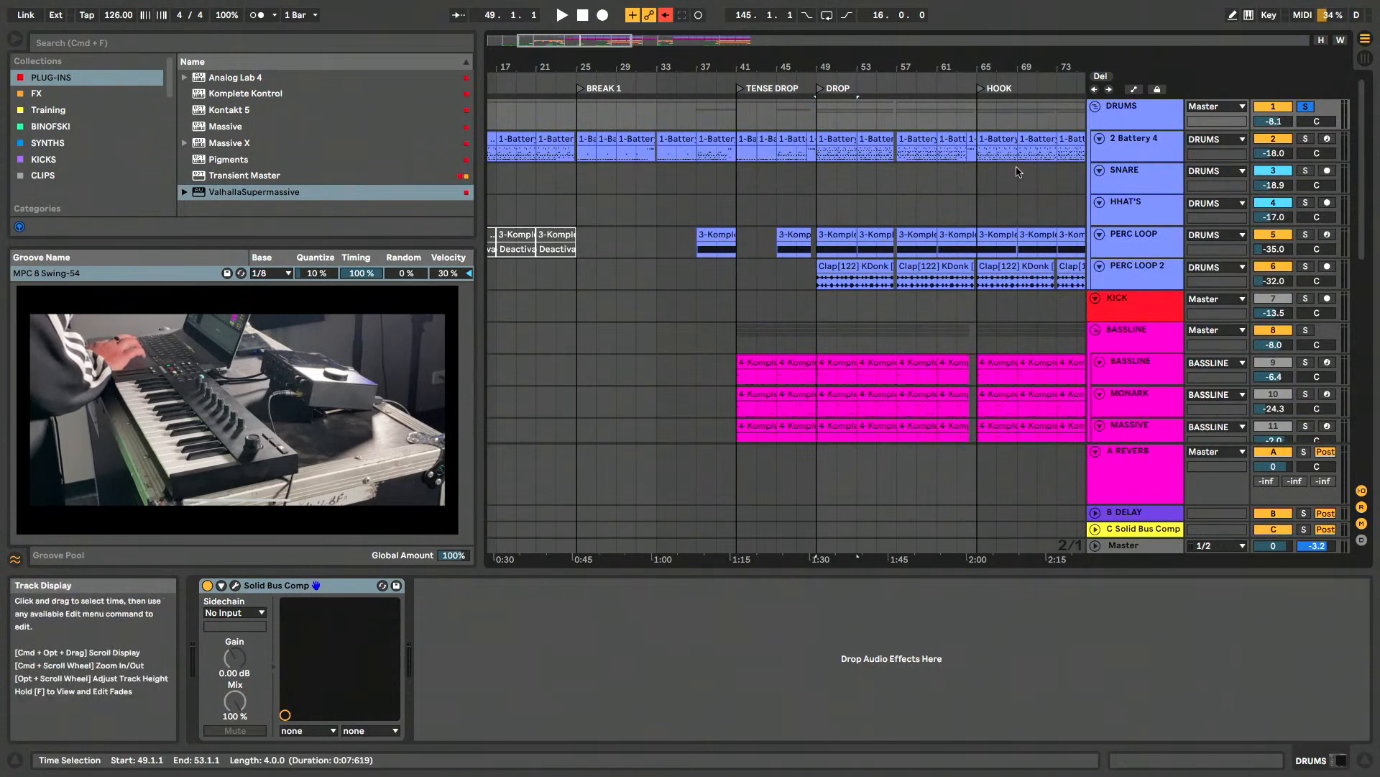
scroll(1017, 173, "down", 1)
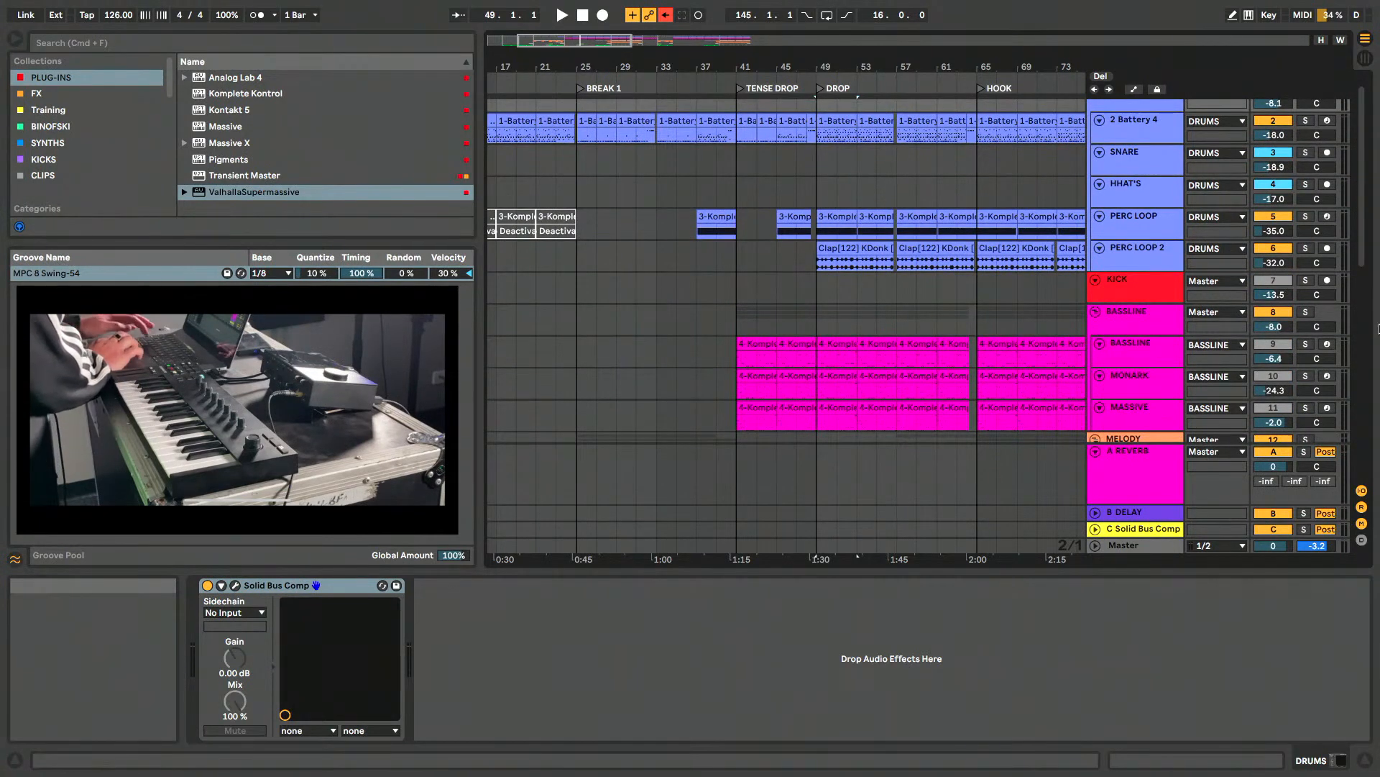
left_click(1306, 280)
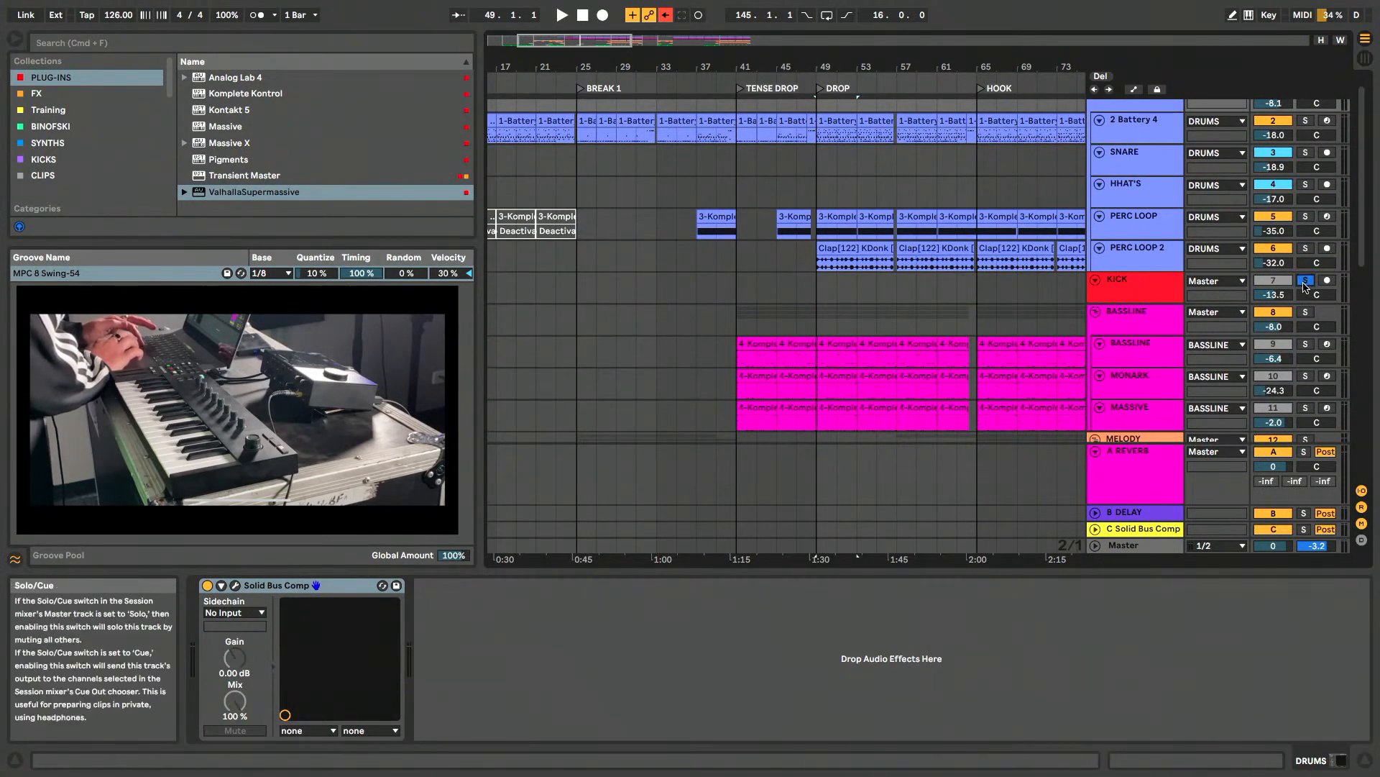
- Play the soloed drums and kick from the 2 Battery 4 clip at the start of the DROP section, and stop playback
left_click(835, 120)
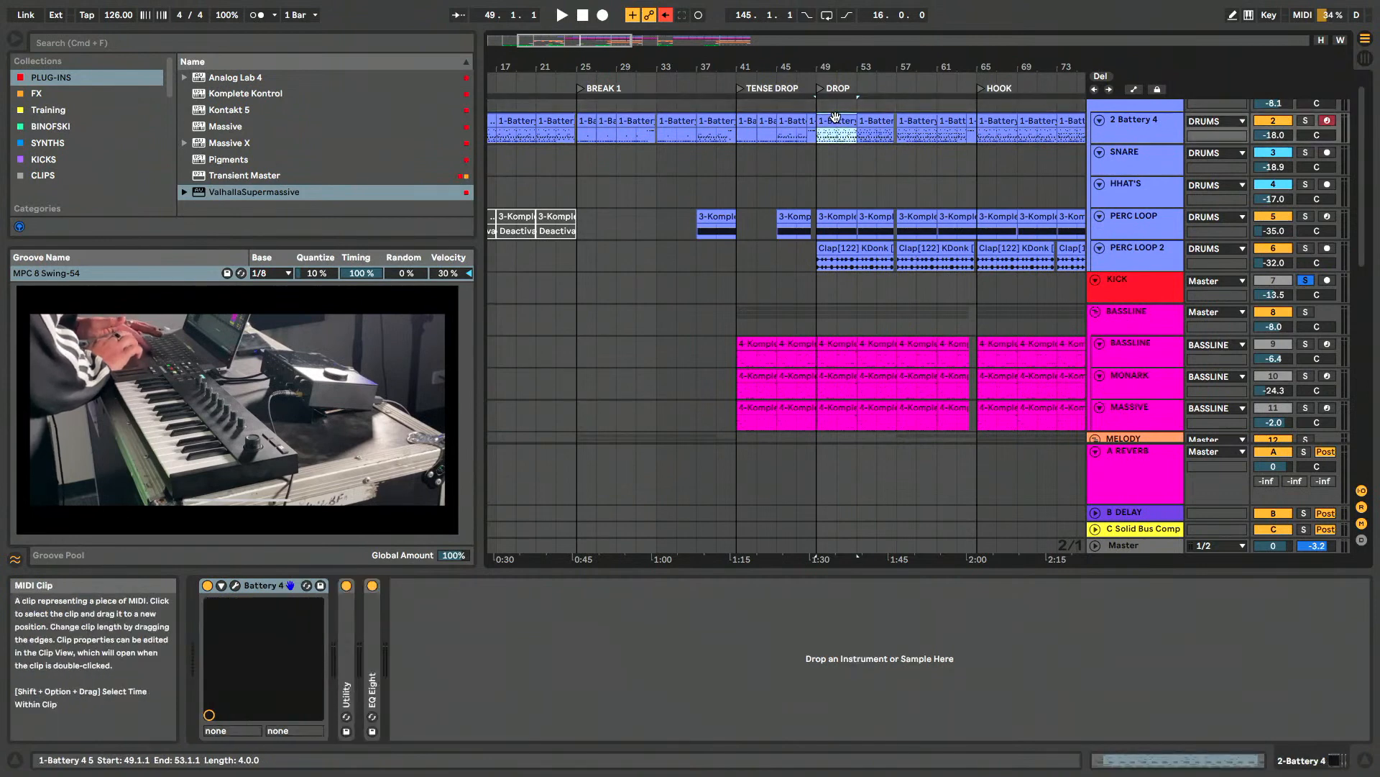
key("space")
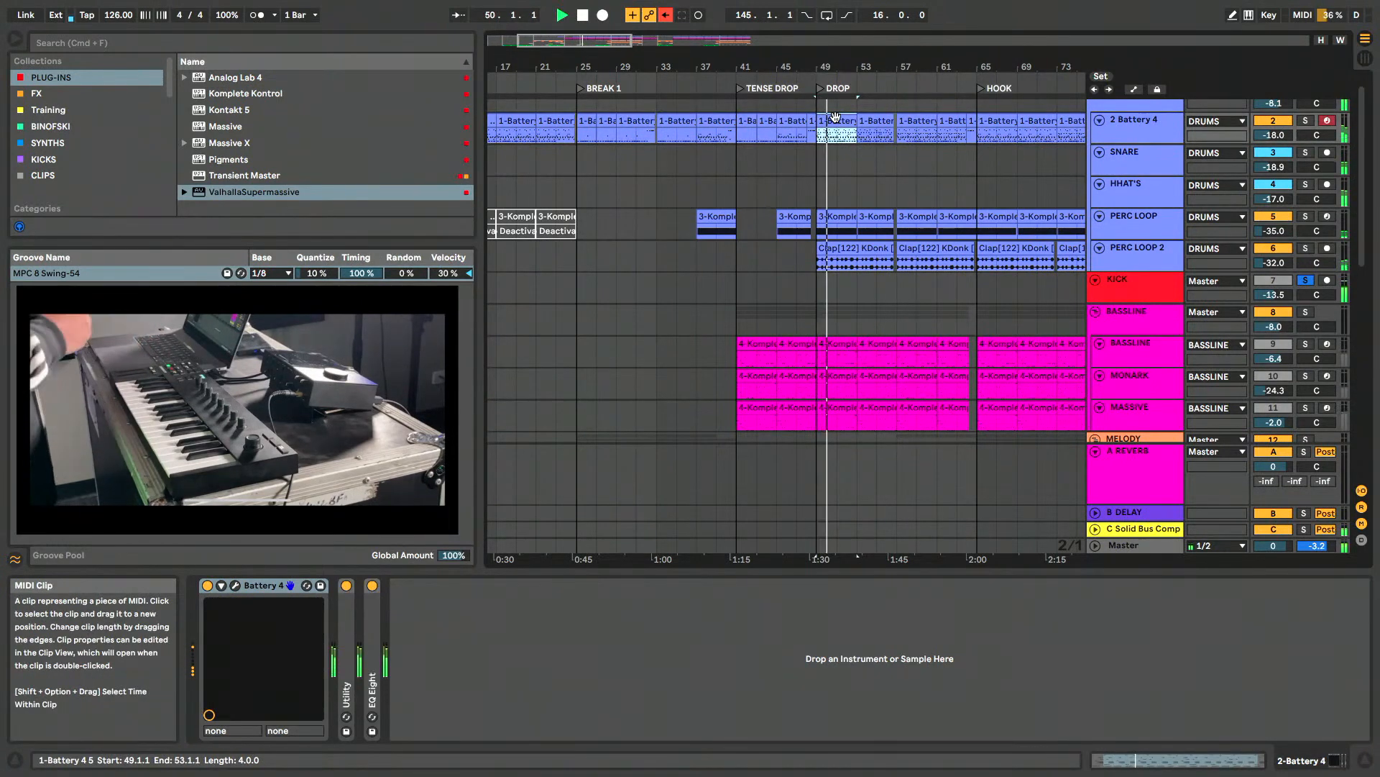
scroll(862, 196, "up", 1)
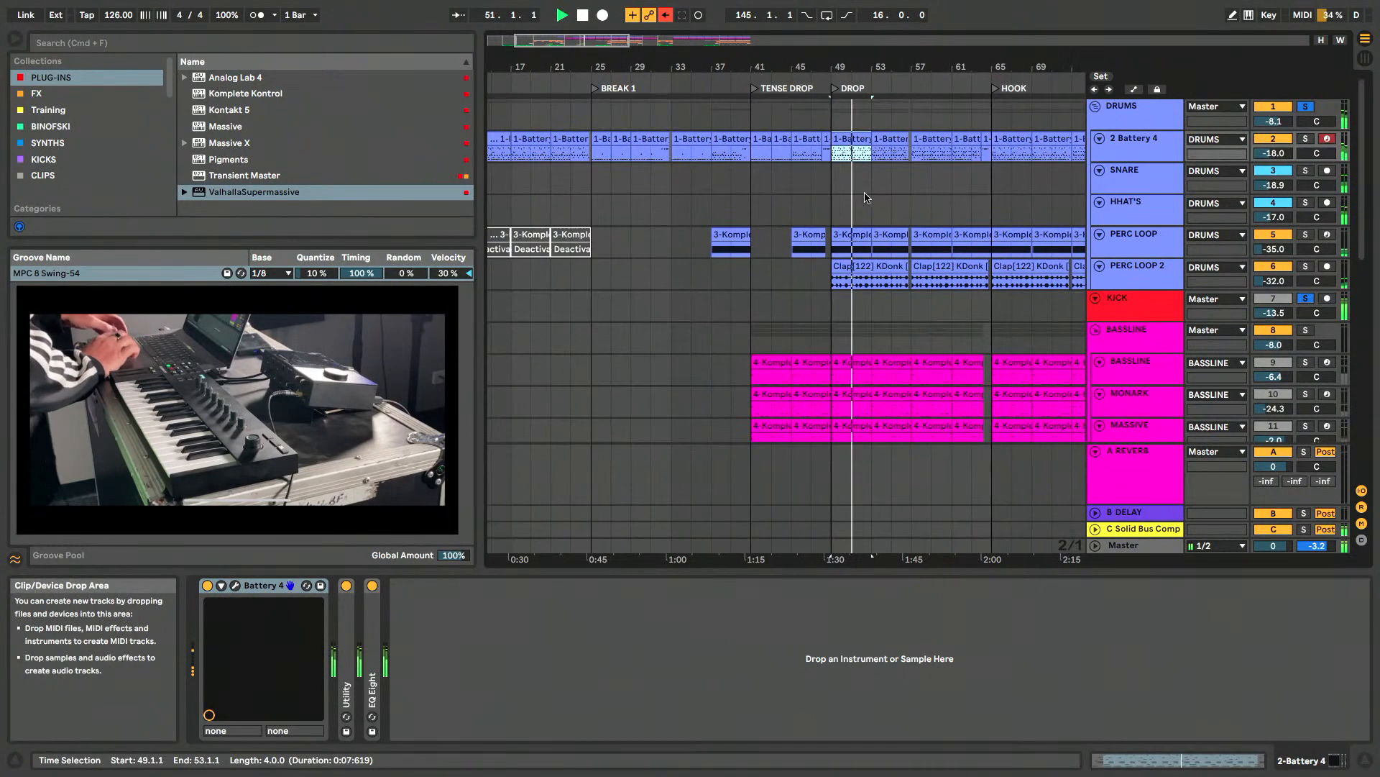
key("space")
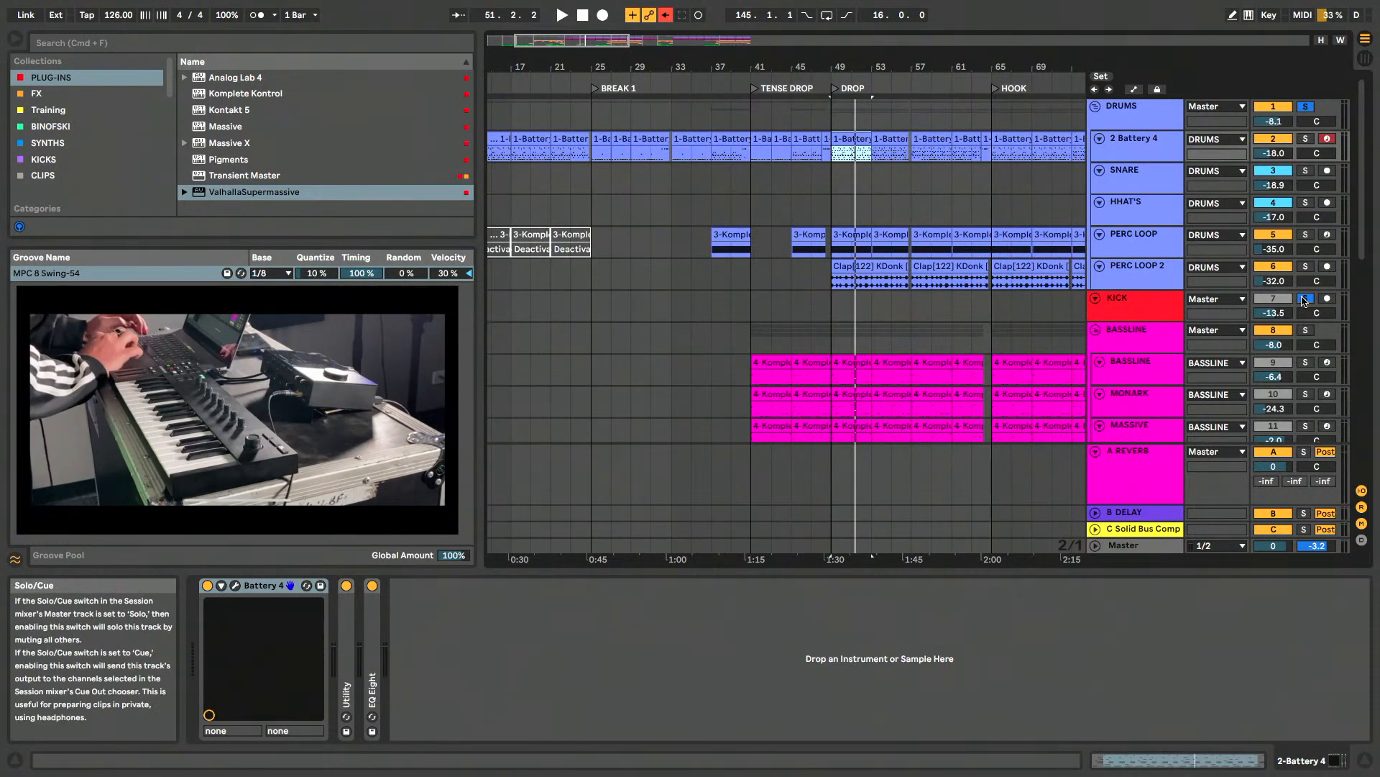
- Open the Battery 4 instrument of the 2 Battery 4 track and reposition its plug-in window over the arrangement
left_click(1128, 157)
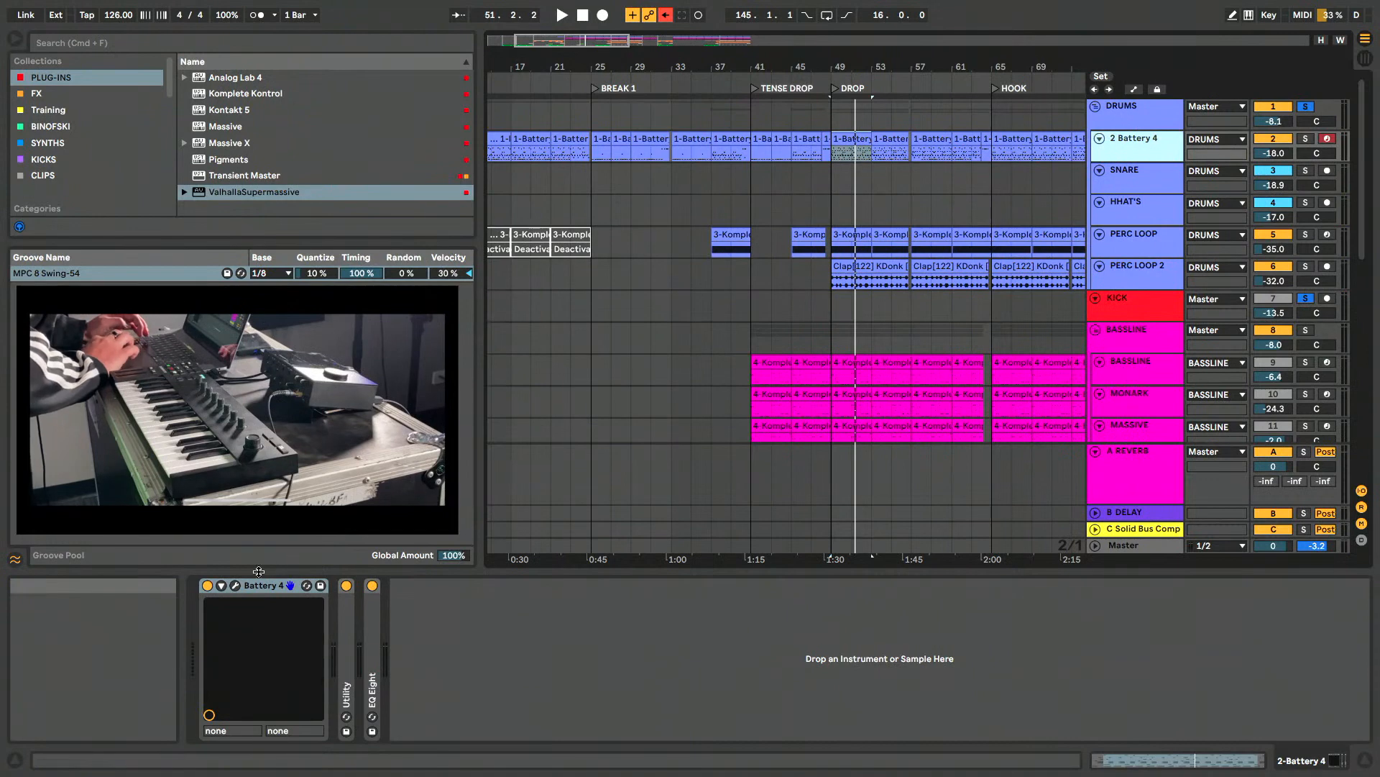
left_click(236, 586)
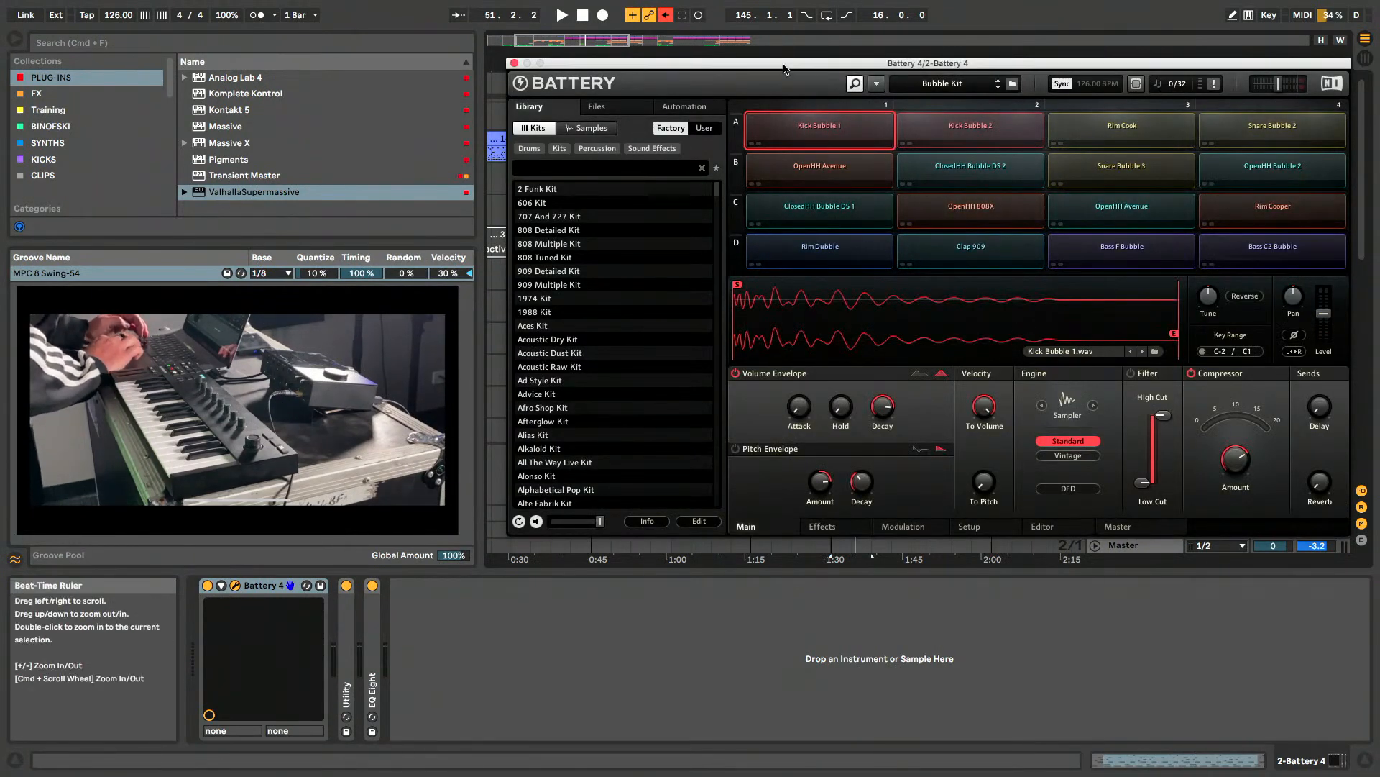
left_click_drag(785, 67, 767, 54)
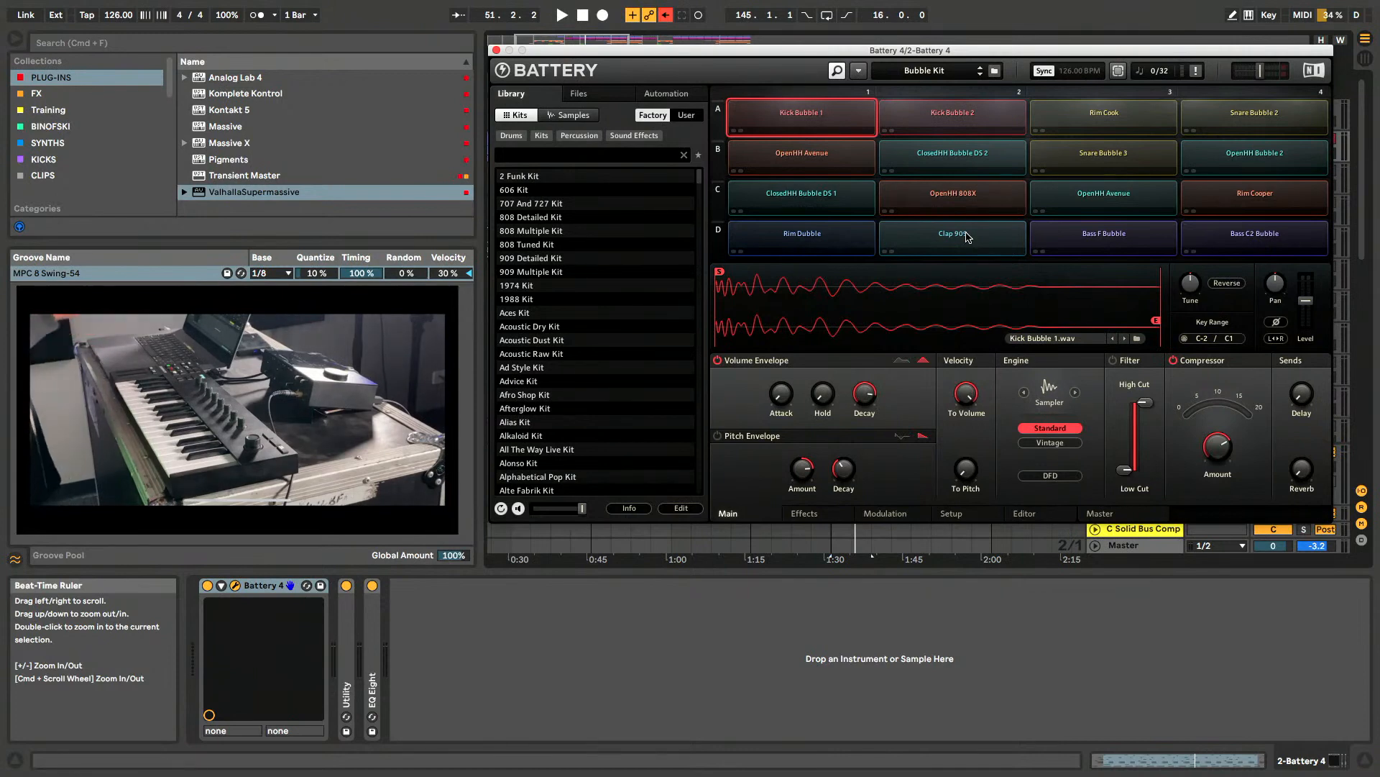
- Audition the Kick Bubble 1, Kick Bubble 2, Rim Cook, Snare Bubble 2 and OpenHH Bubble 2 cells, and browse the kit library
left_click(813, 115)
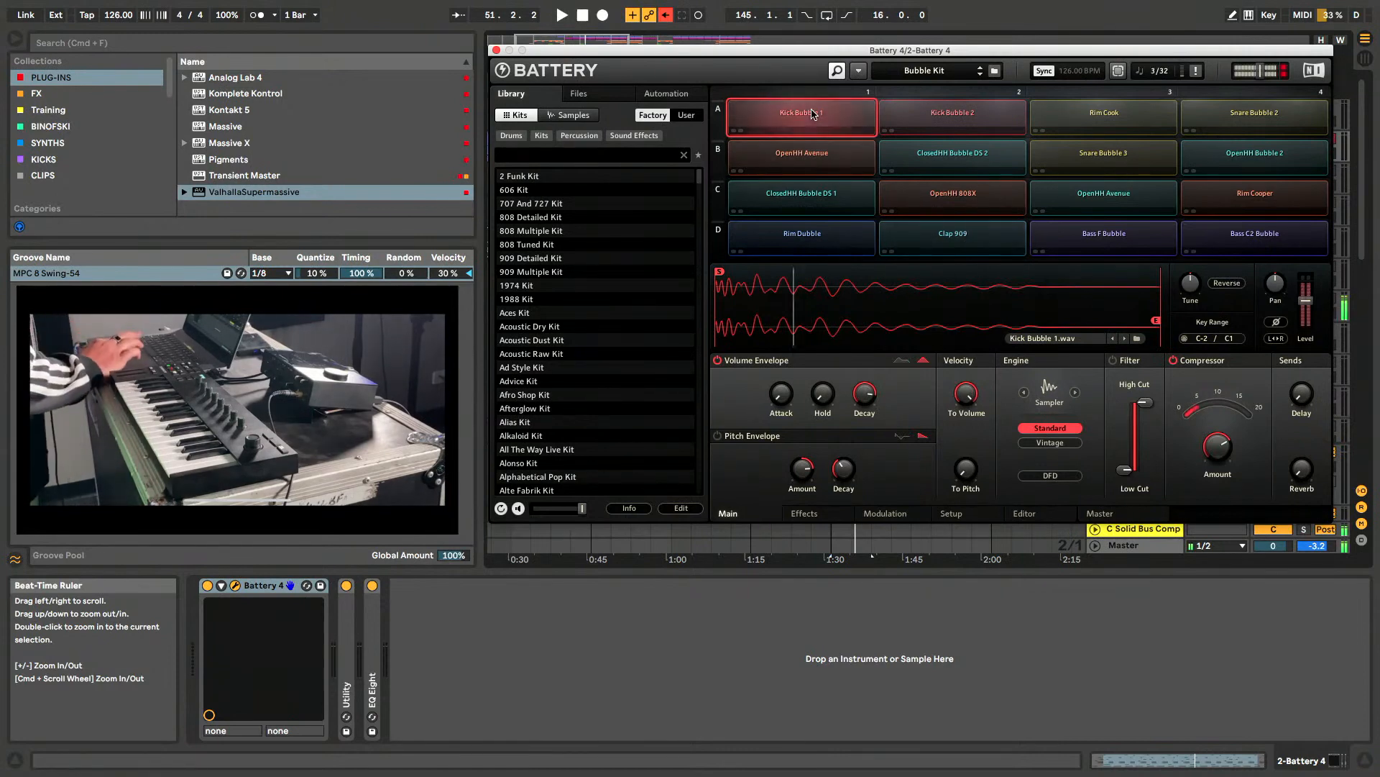
left_click(953, 116)
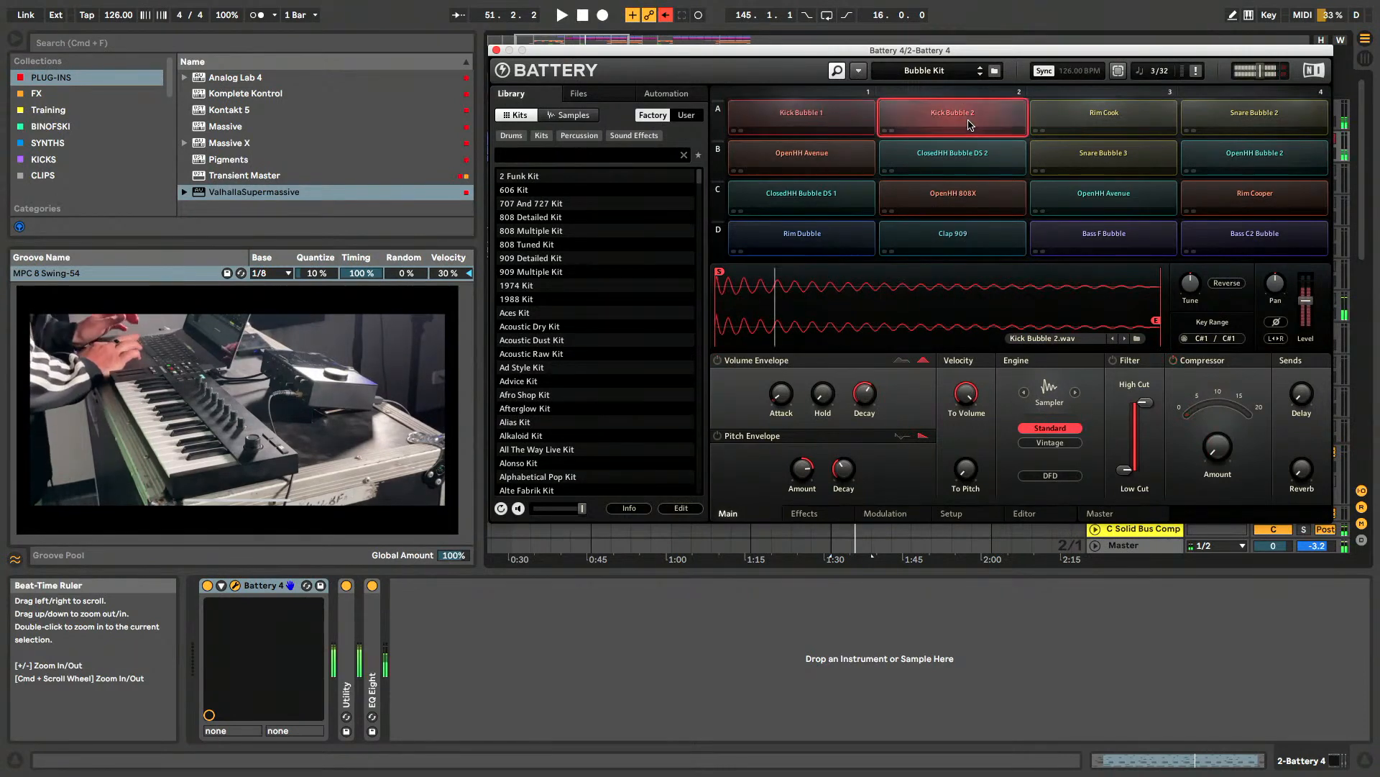
left_click(1140, 126)
left_click(1266, 127)
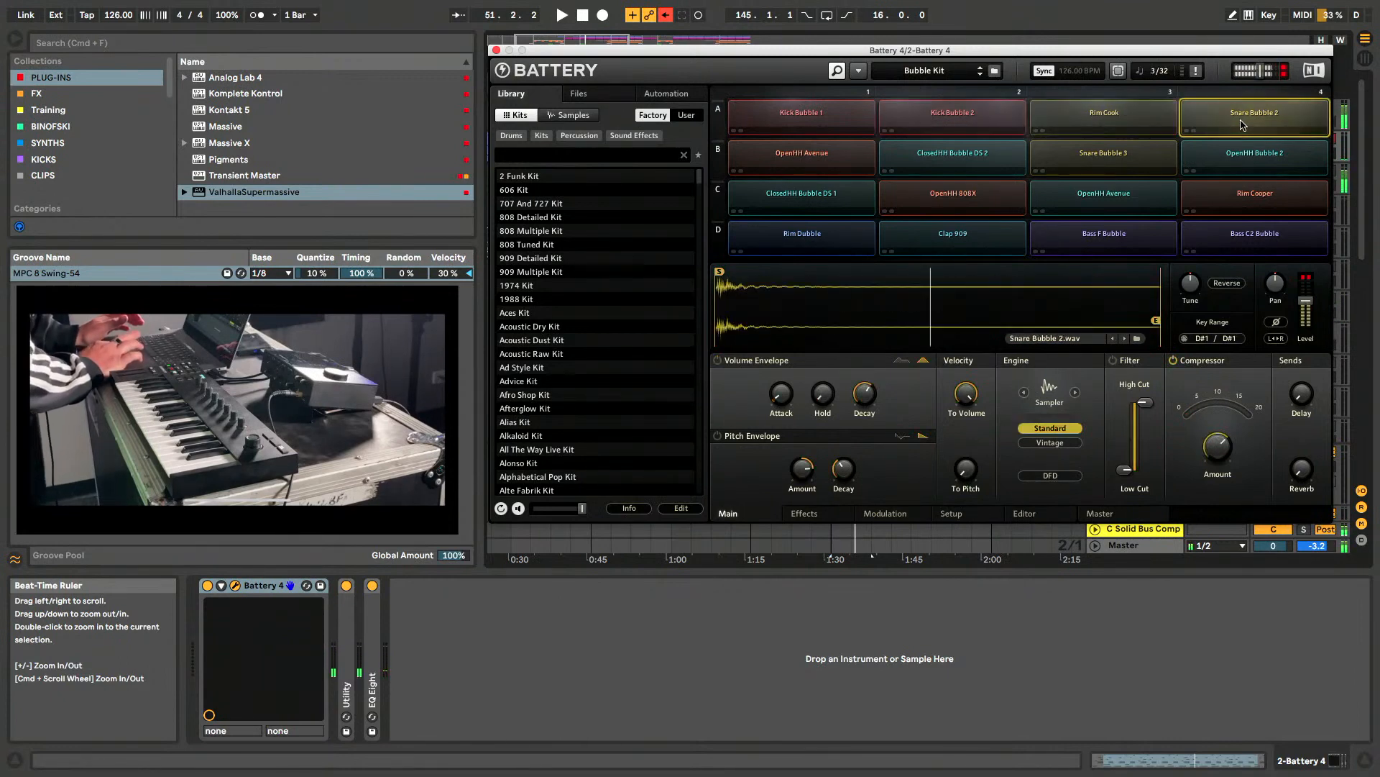
left_click(1250, 173)
scroll(561, 229, "down", 2)
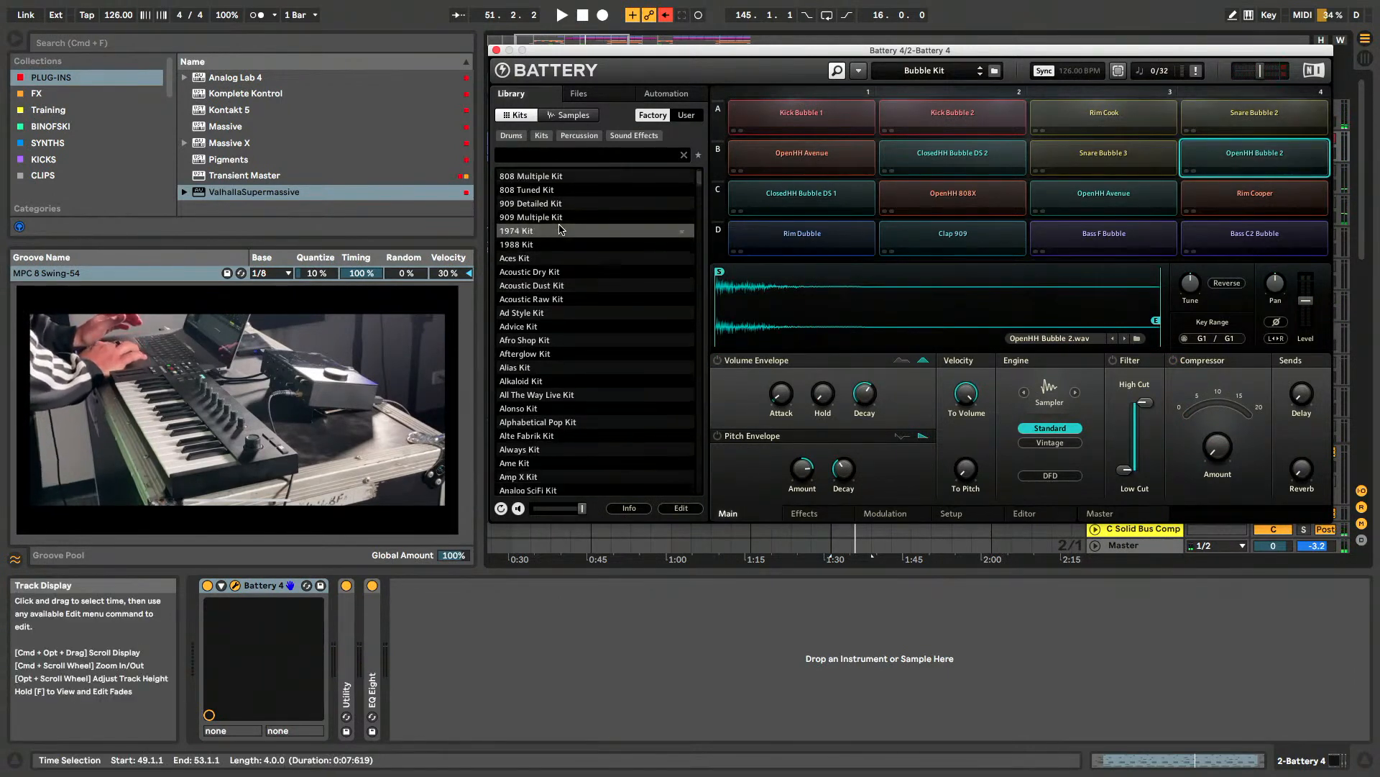
scroll(561, 229, "up", 2)
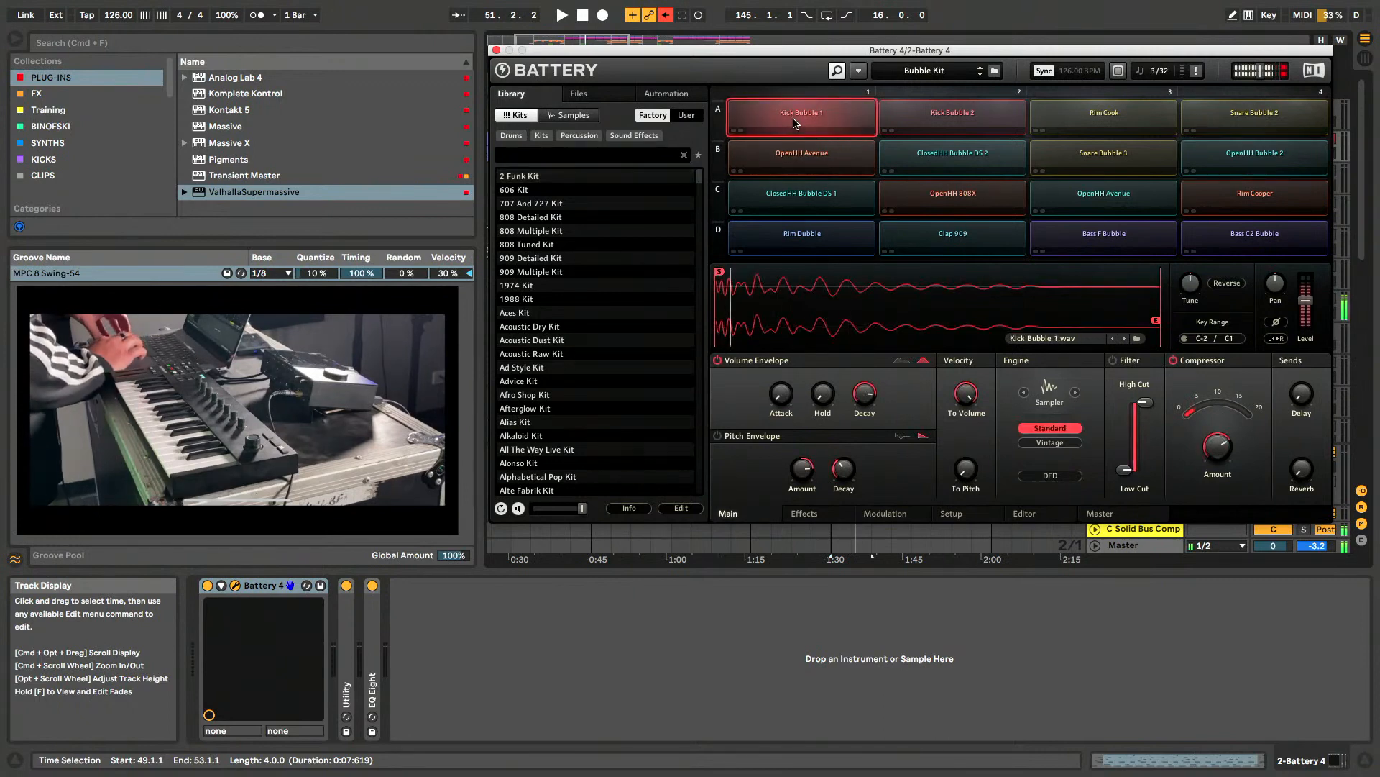
- Audition the Kick Bubble 2, Rim Cook, Snare Bubble 2, OpenHH Avenue and ClosedHH Bubble DS 2 cells of the Bubble Kit
left_click(953, 123)
left_click(1084, 117)
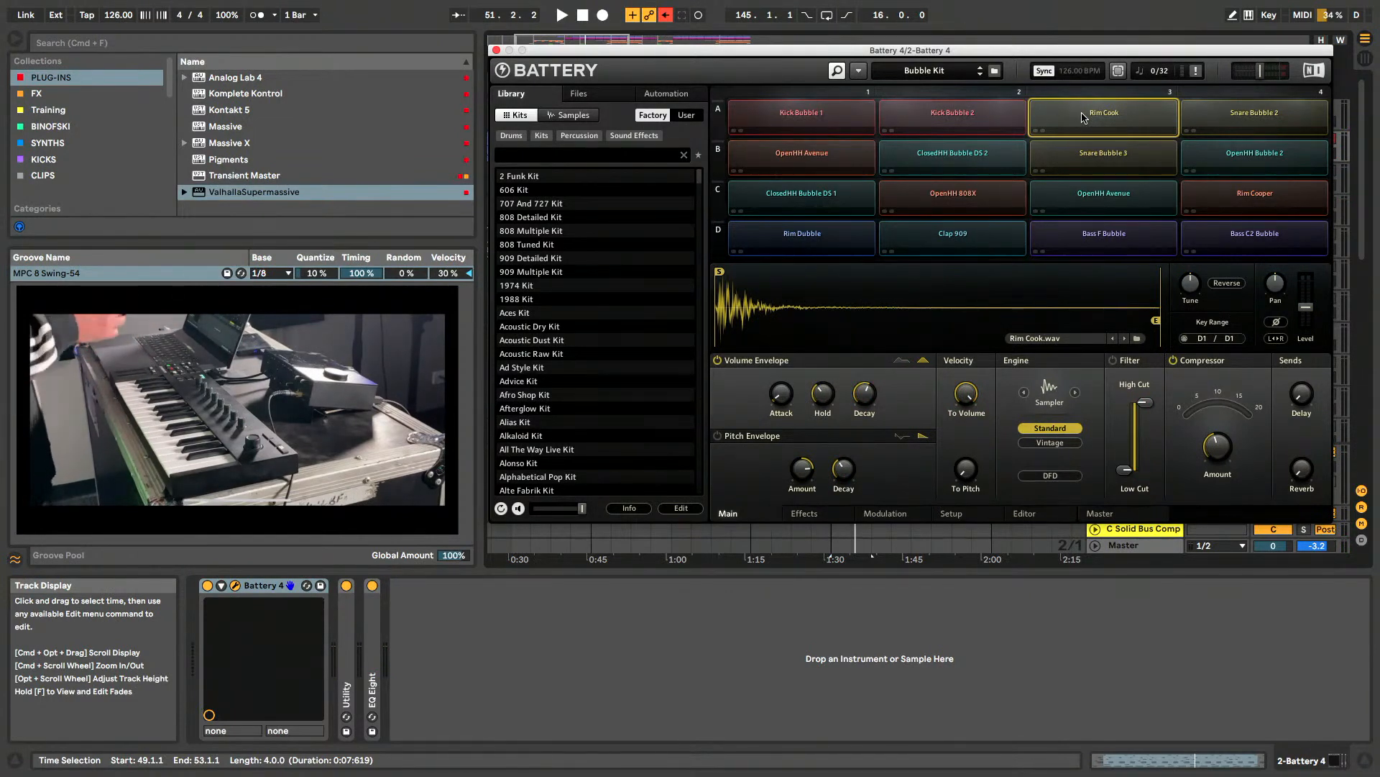
left_click(1256, 113)
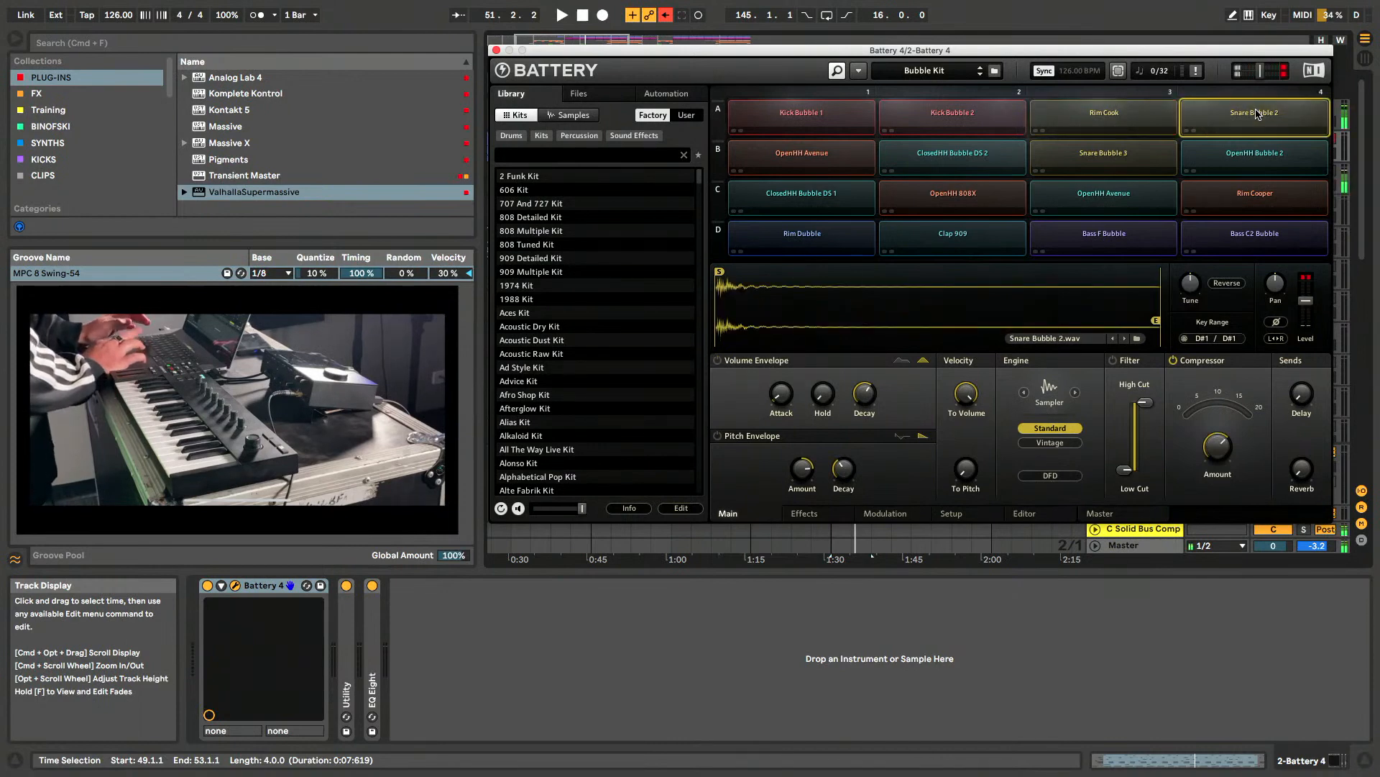
left_click(798, 162)
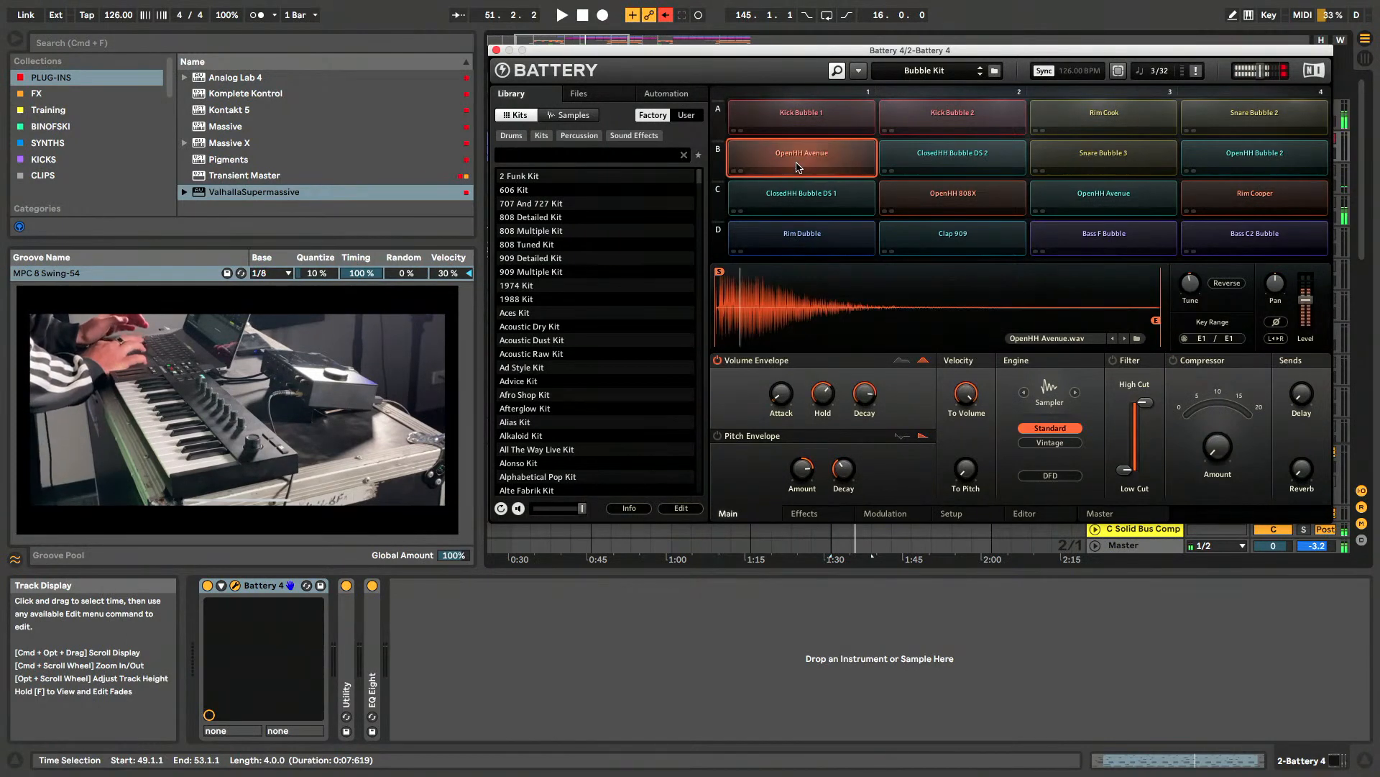
left_click(797, 167)
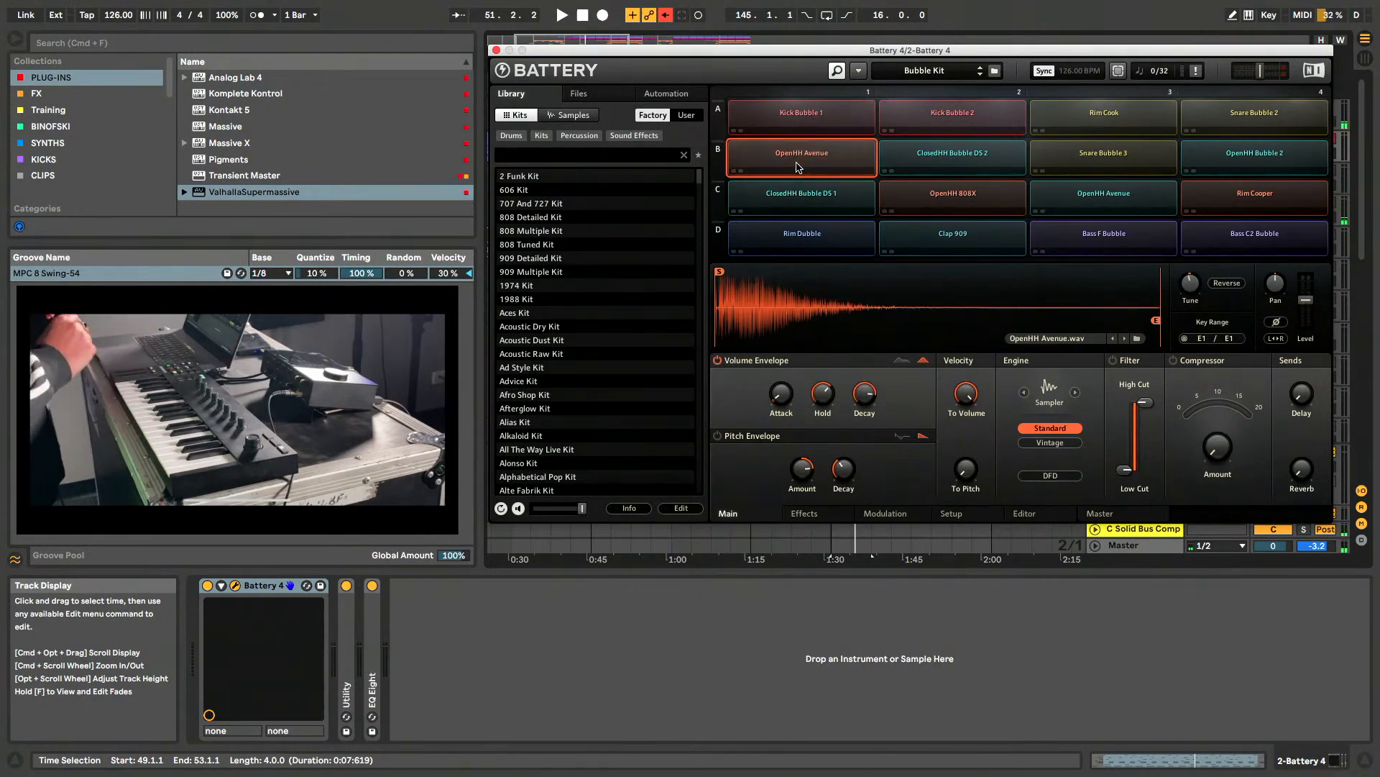
left_click(968, 160)
left_click(969, 159)
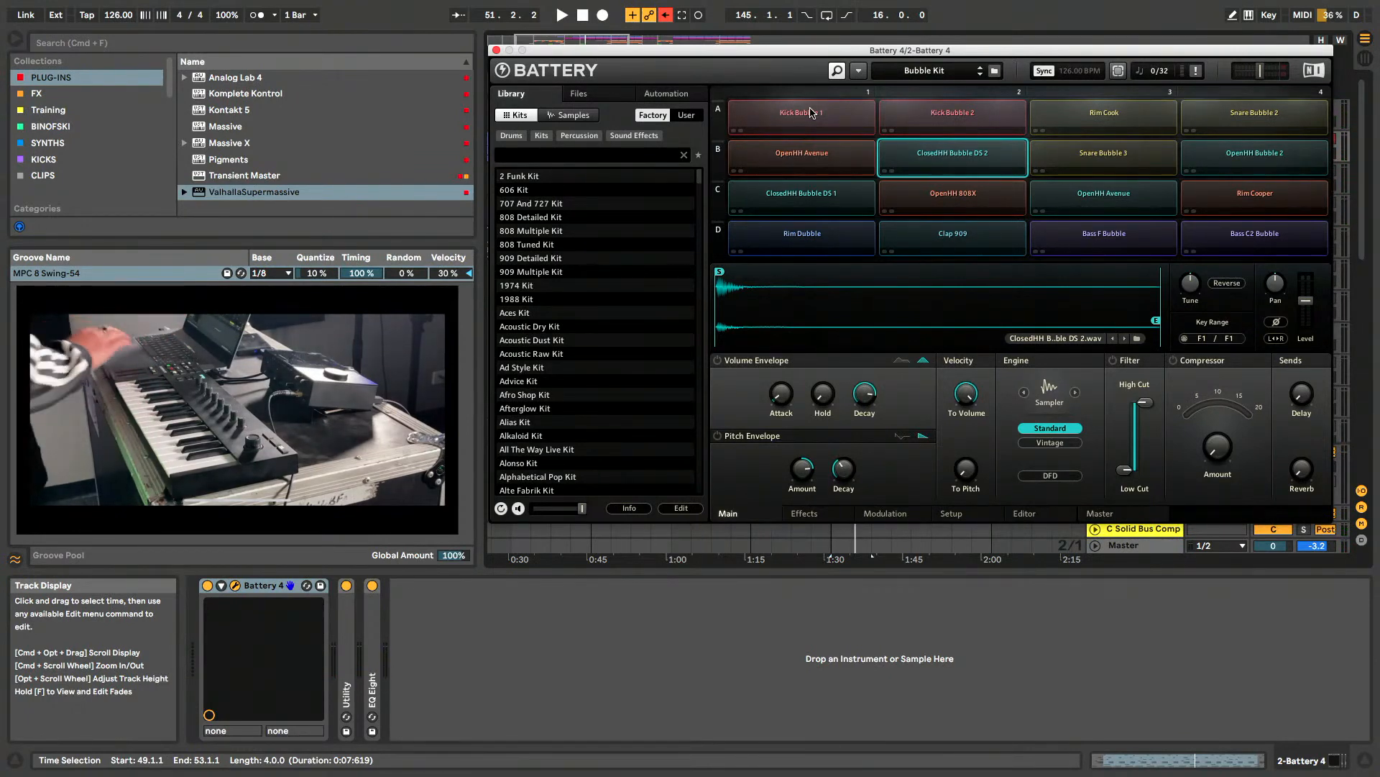
- Compare the Kick Bubble 1 and Kick Bubble 2 cells, leaving Kick Bubble 1 selected
left_click(810, 115)
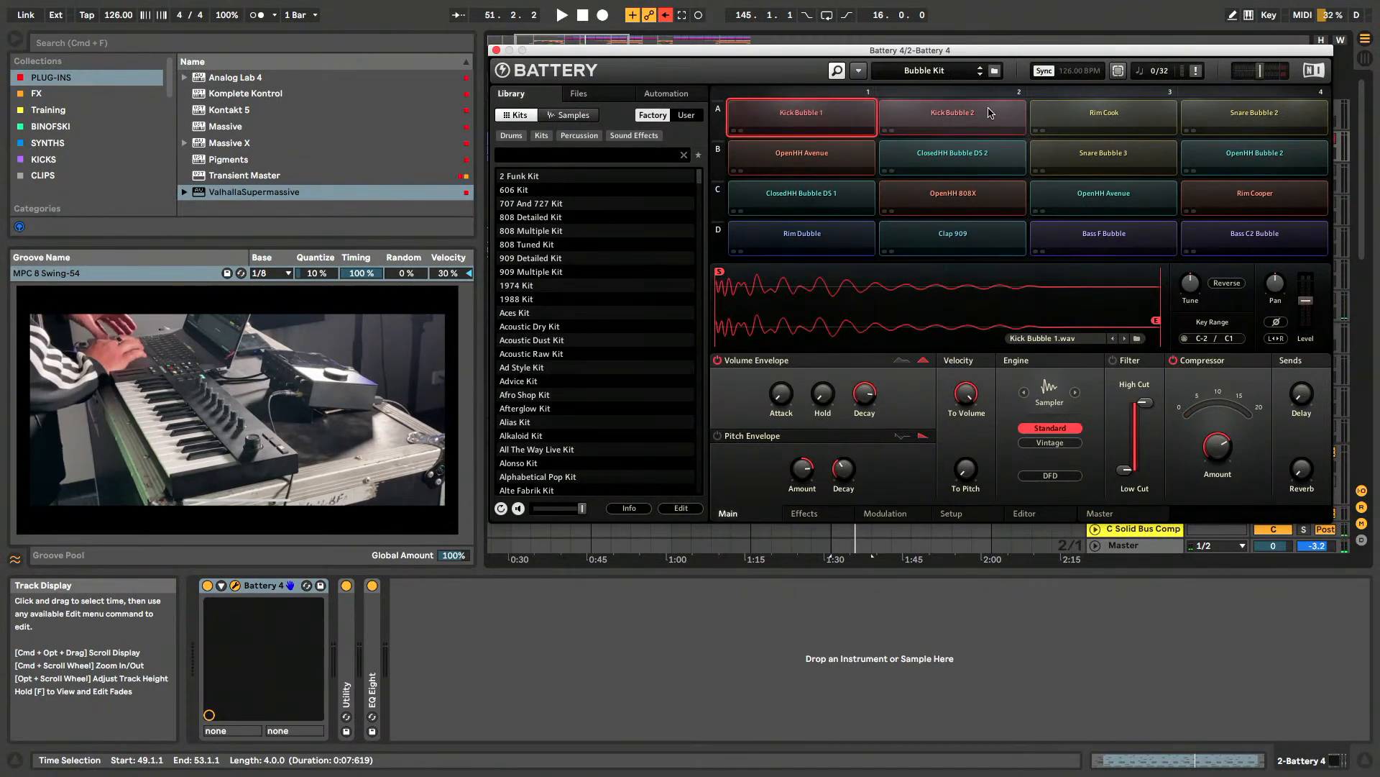
left_click(953, 127)
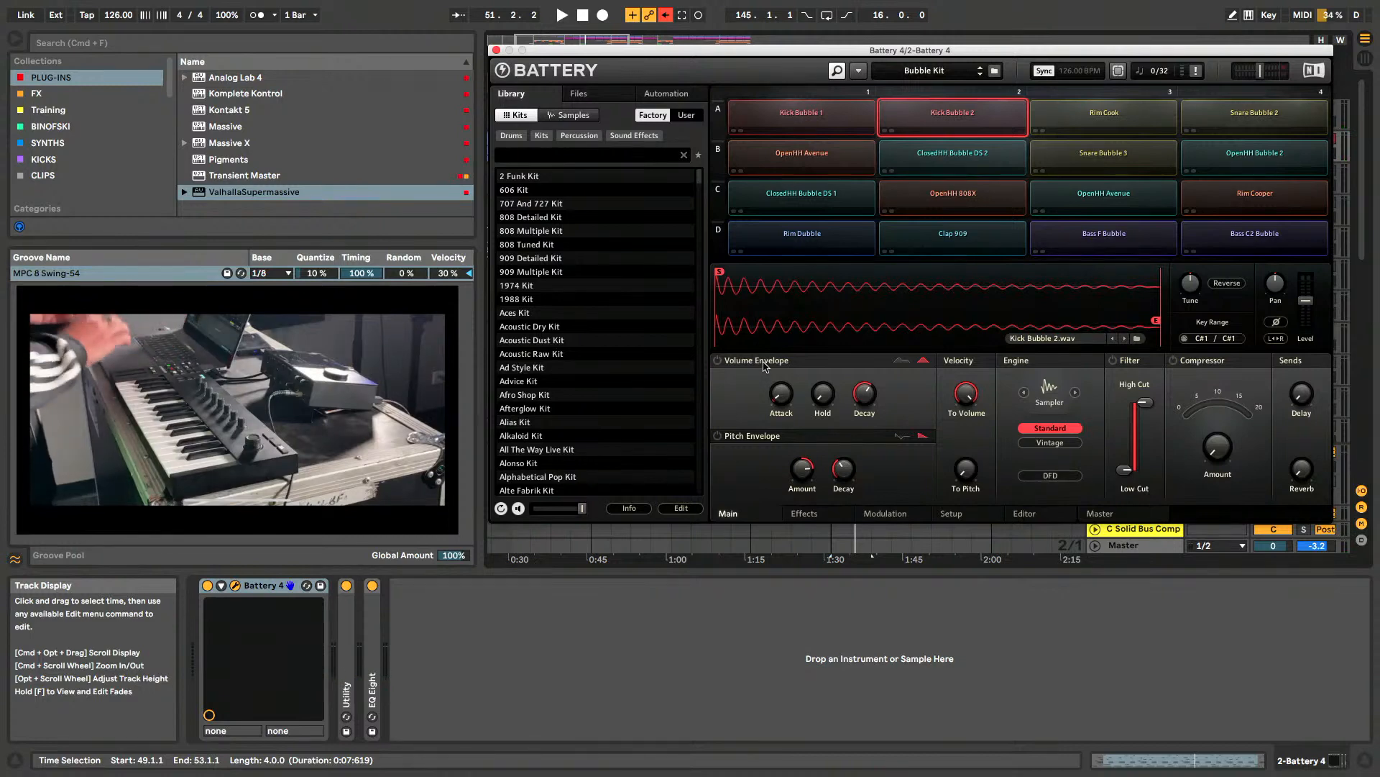
left_click(805, 129)
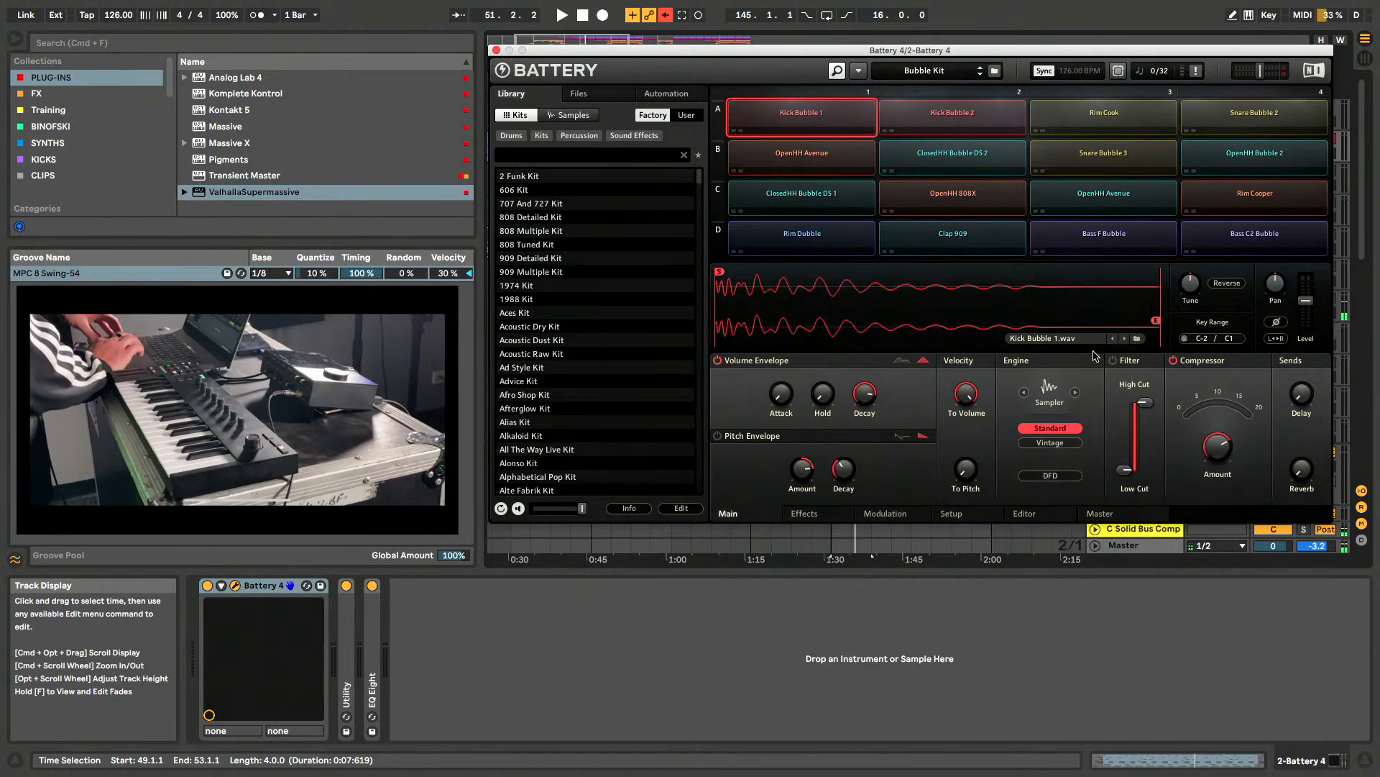
- Examine the effects, modulation, setup and sample editor settings of Kick Bubble 1, and return to its effects
left_click(806, 515)
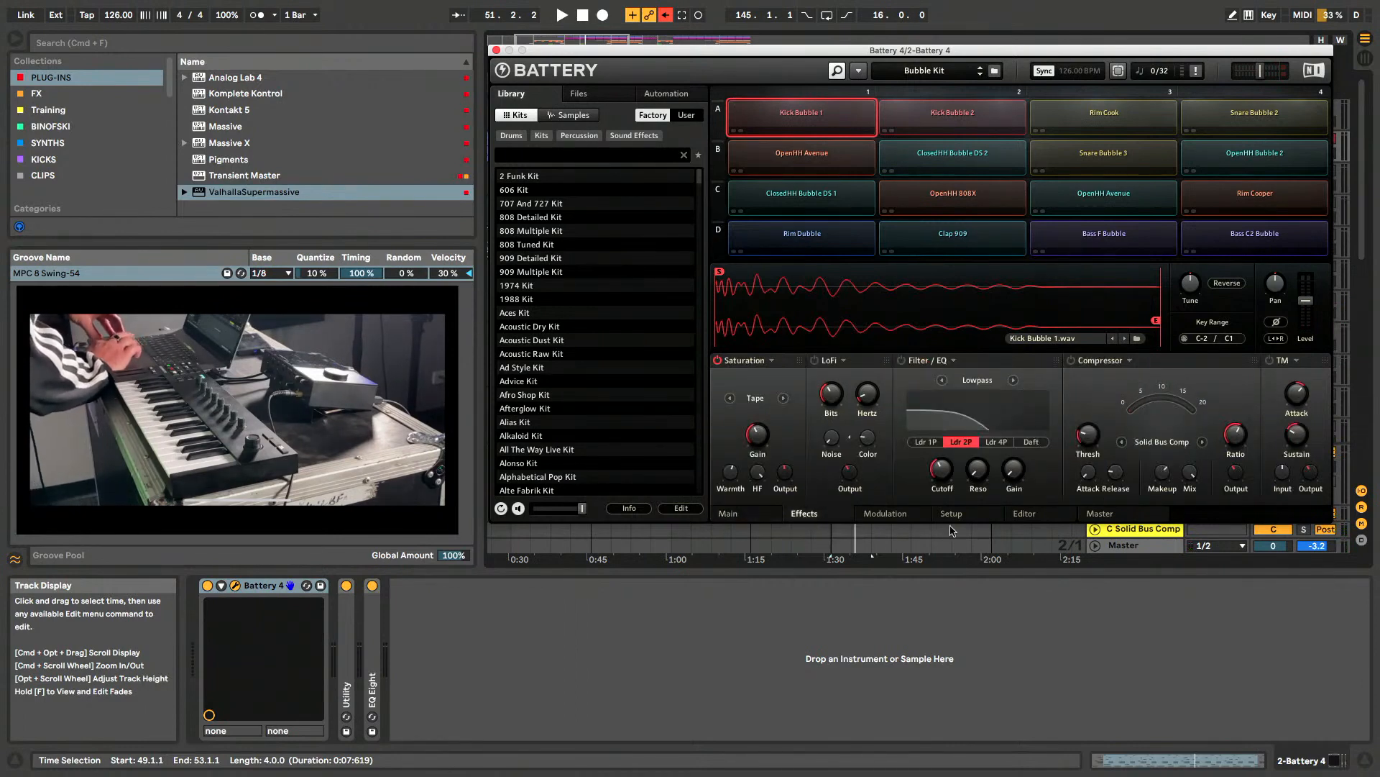
left_click(889, 515)
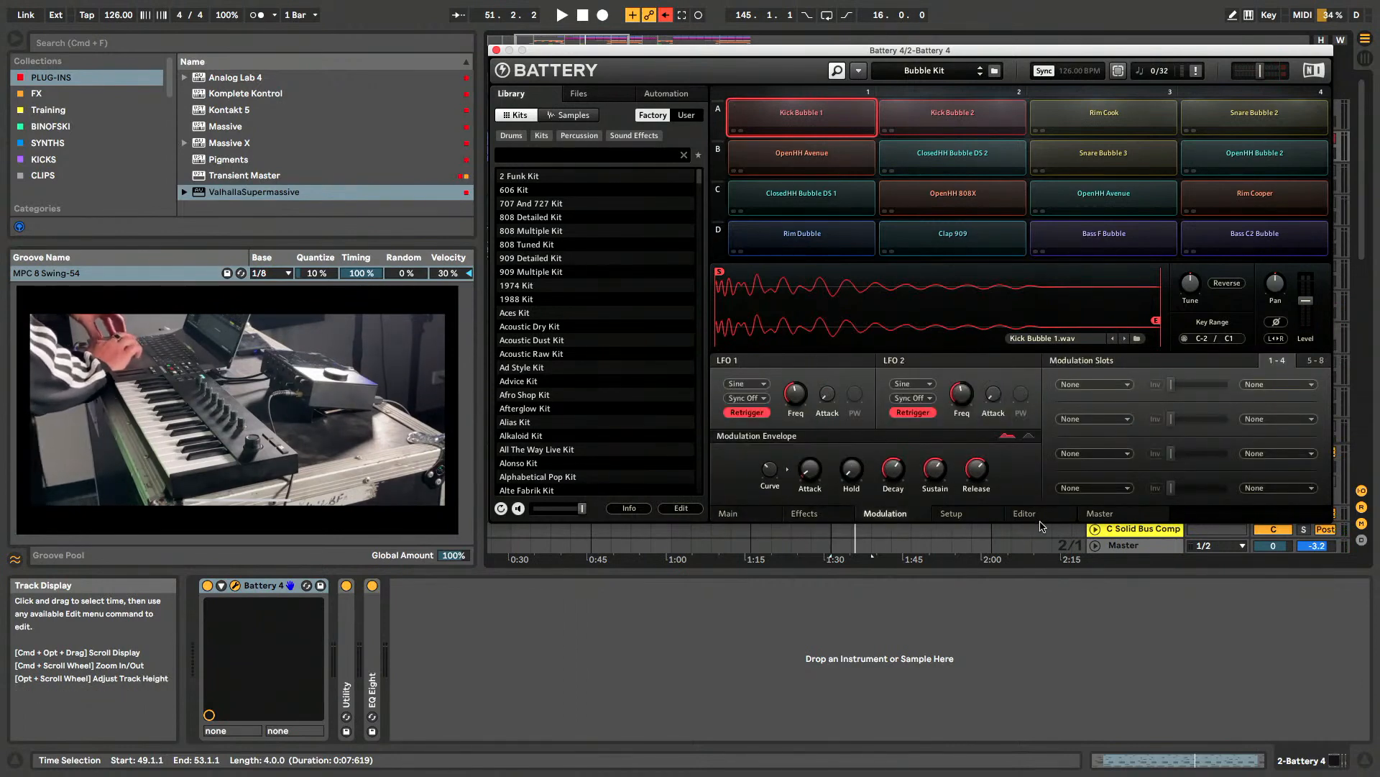
left_click(957, 514)
left_click(1028, 513)
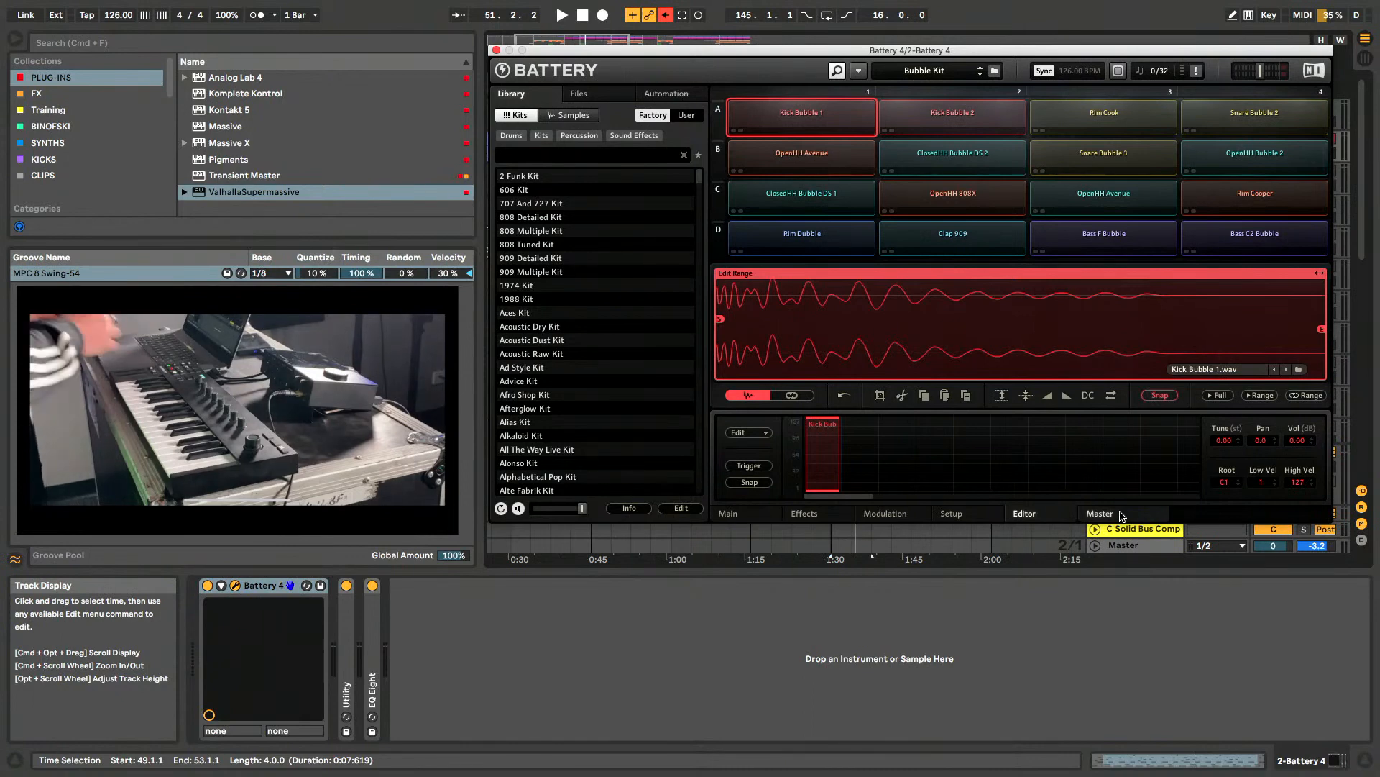
left_click(816, 516)
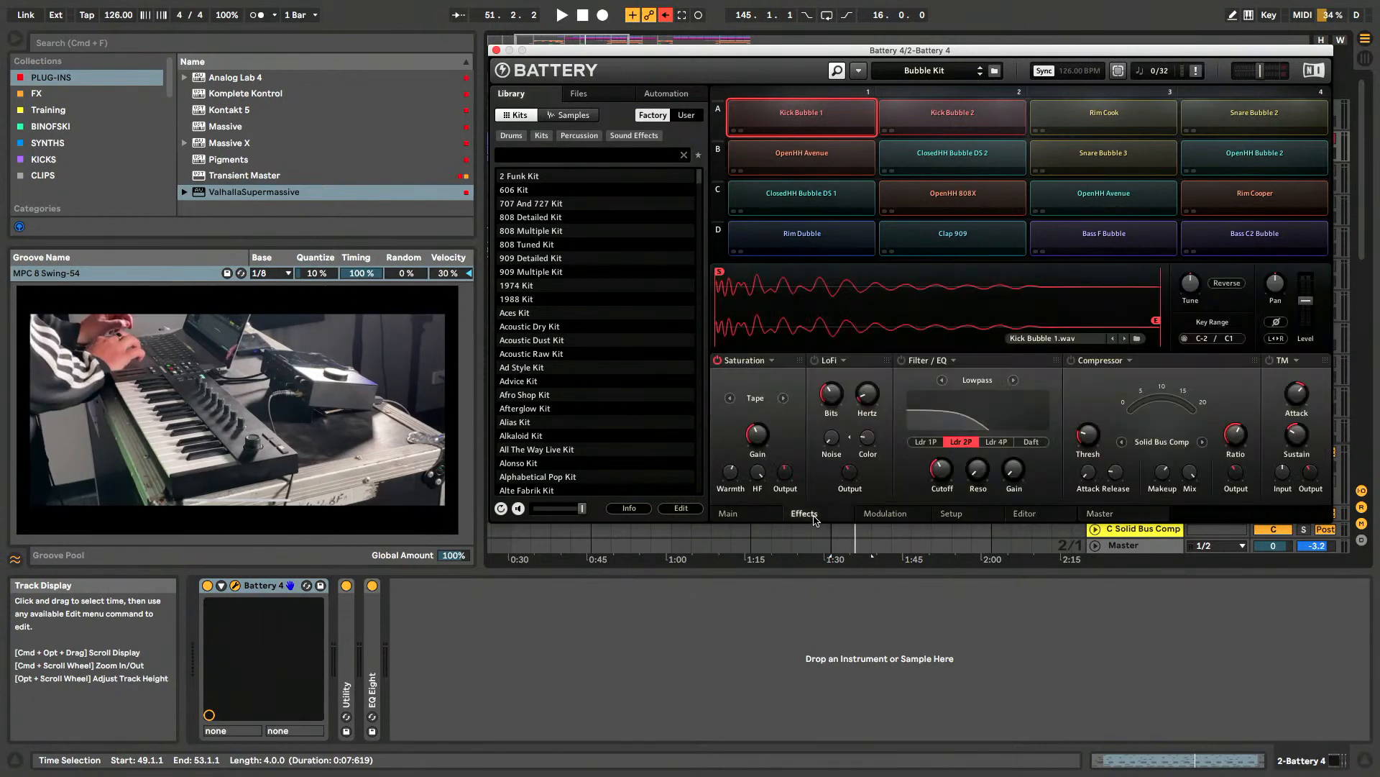
- Check the effects of Kick Bubble 1, Kick Bubble 2, Rim Cook and Snare Bubble 2, and close the Battery 4 window
left_click(810, 123)
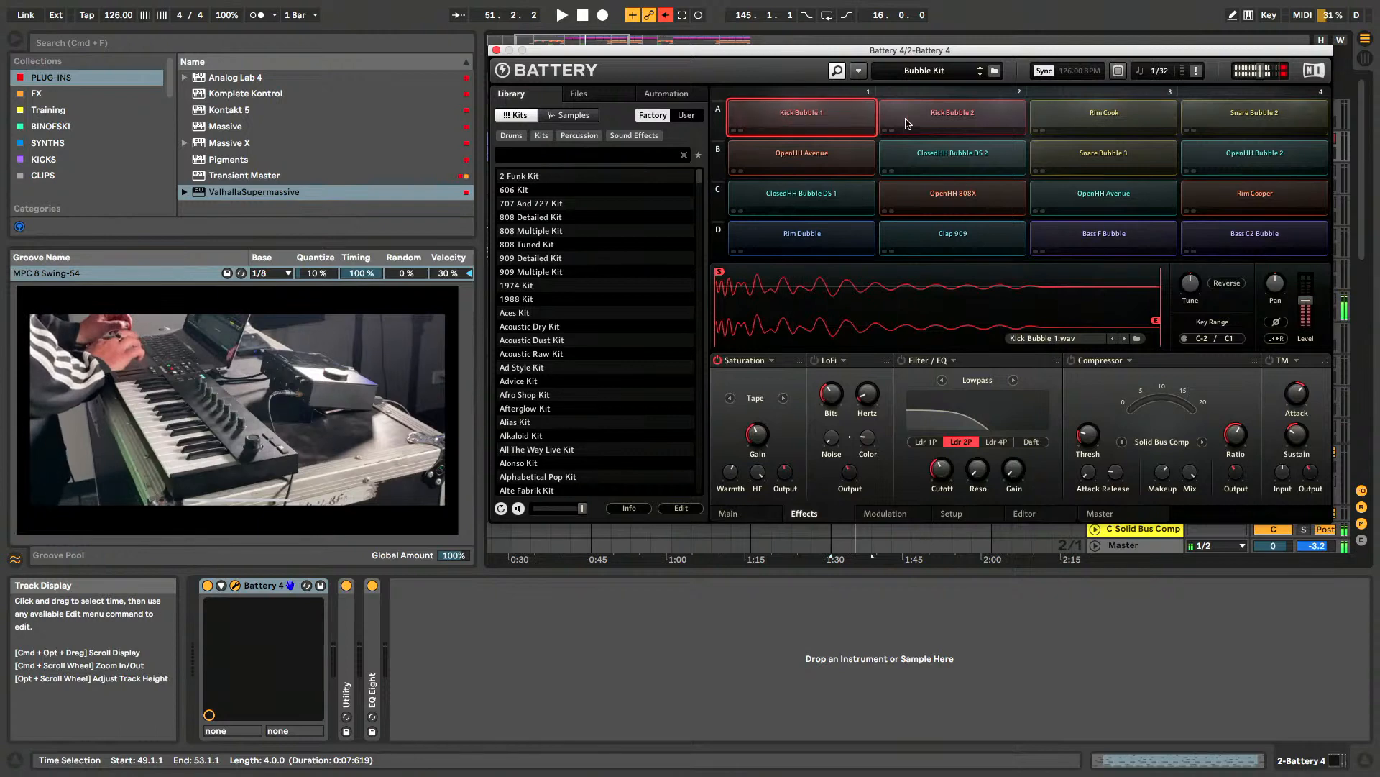
left_click(953, 119)
left_click(1106, 117)
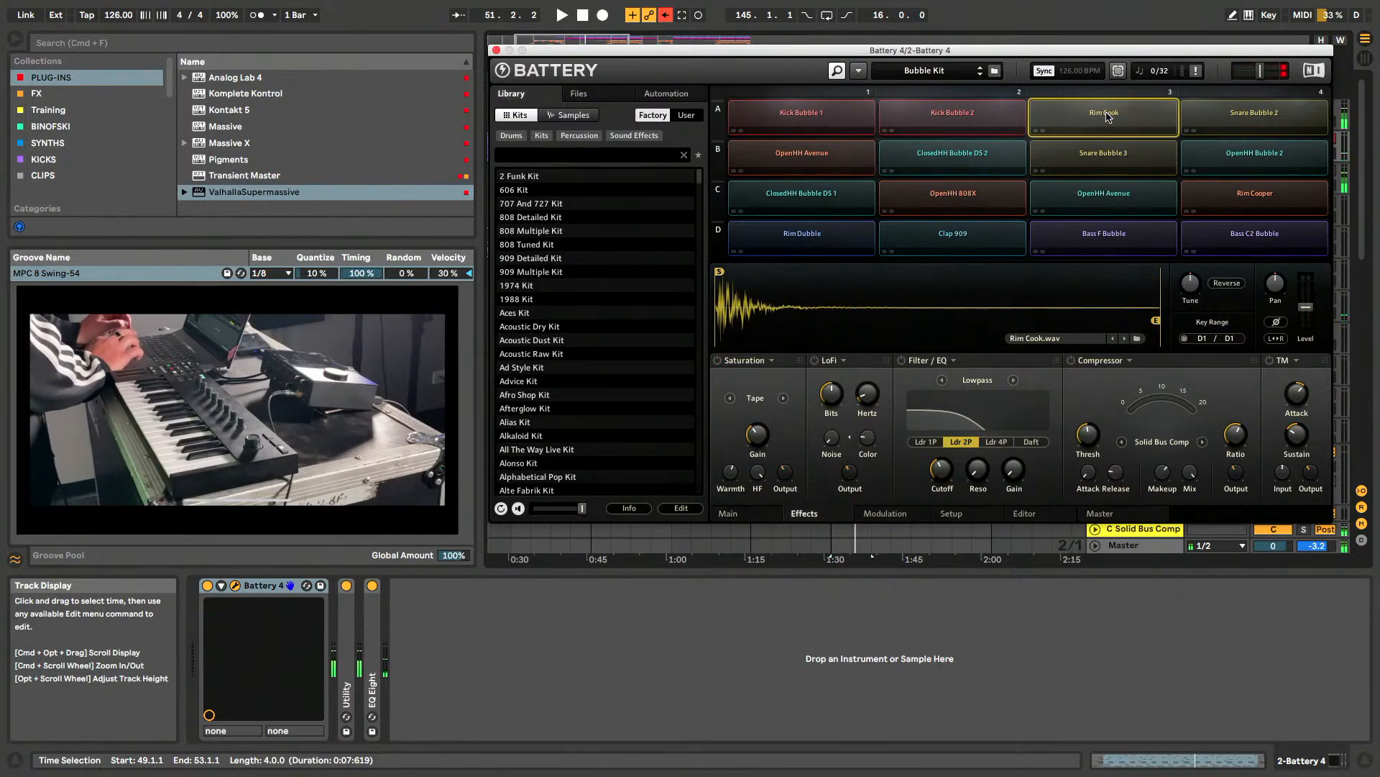
left_click(1251, 120)
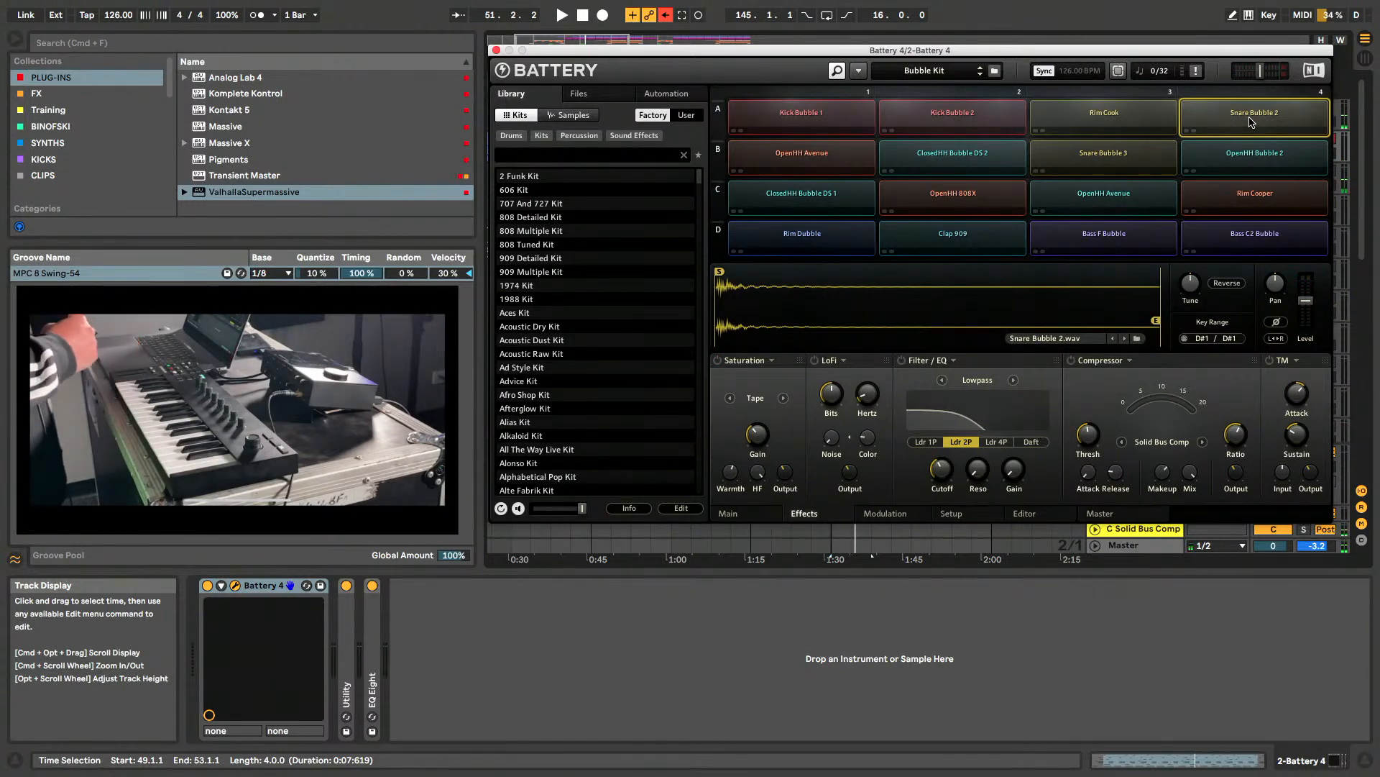
left_click(496, 51)
- Open the first DROP clip on the 2 Battery 4 track in the MIDI note editor, and enlarge the editor to show all note rows
left_click(855, 140)
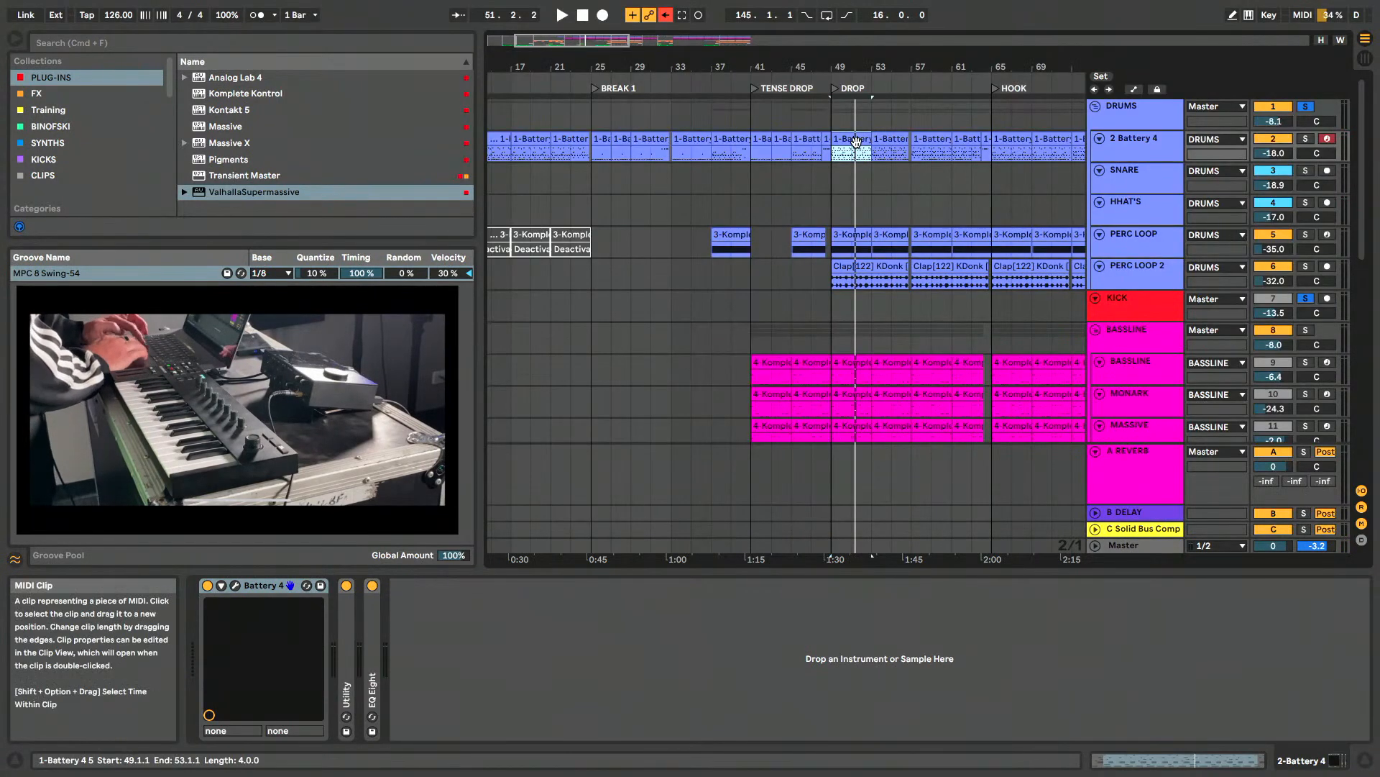
scroll(855, 142, "up", 3)
double_click(856, 140)
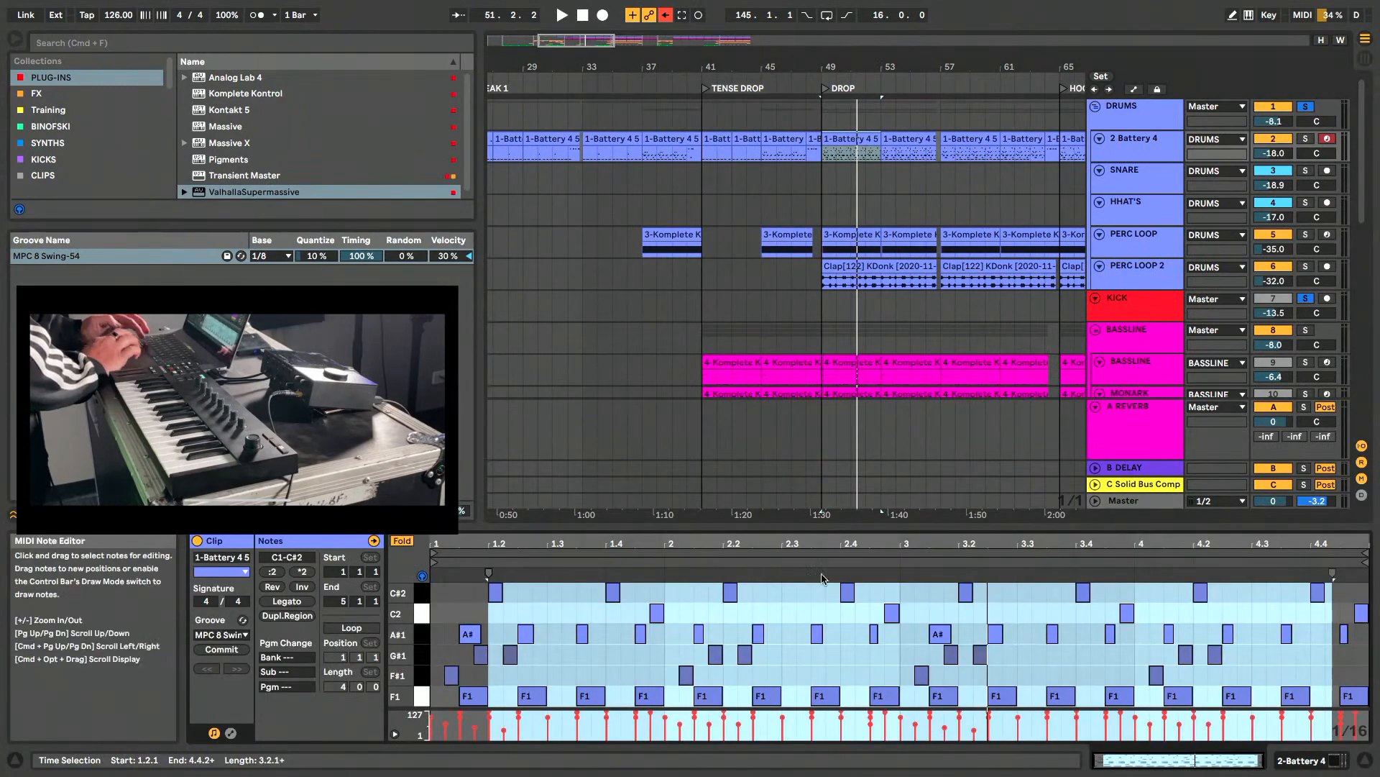
left_click_drag(835, 525, 838, 336)
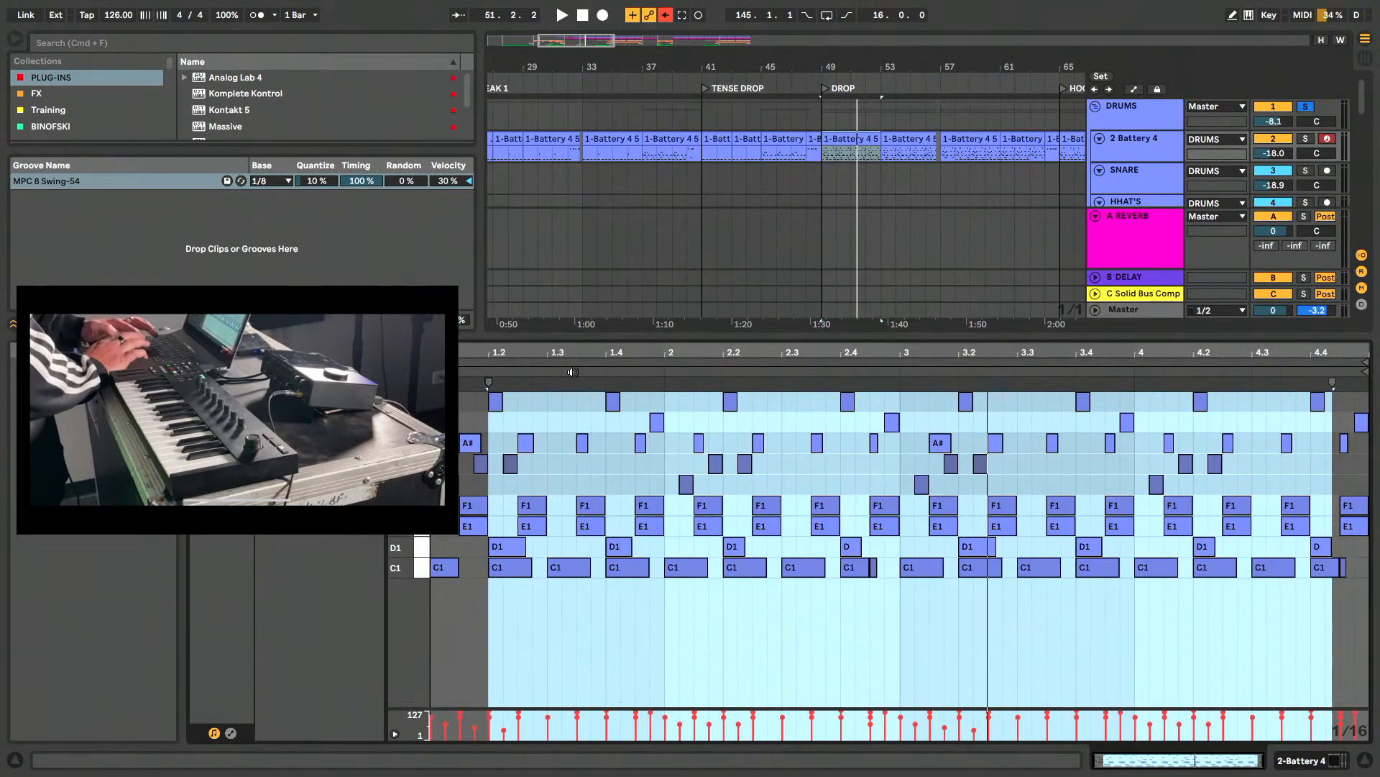
- Play back the drum pattern and audition the C1, D1, E1, F1, F#1 and G#1 note rows one by one
key("space")
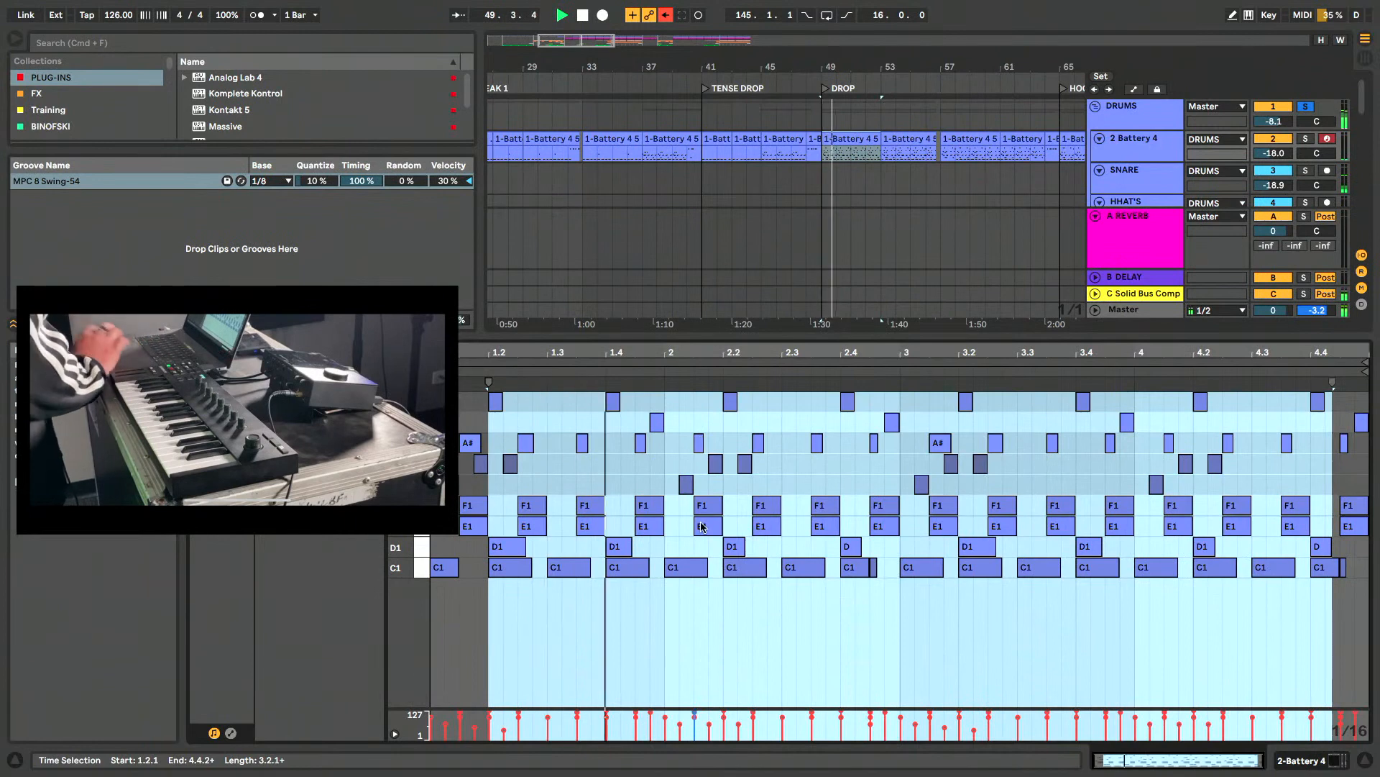
key("space")
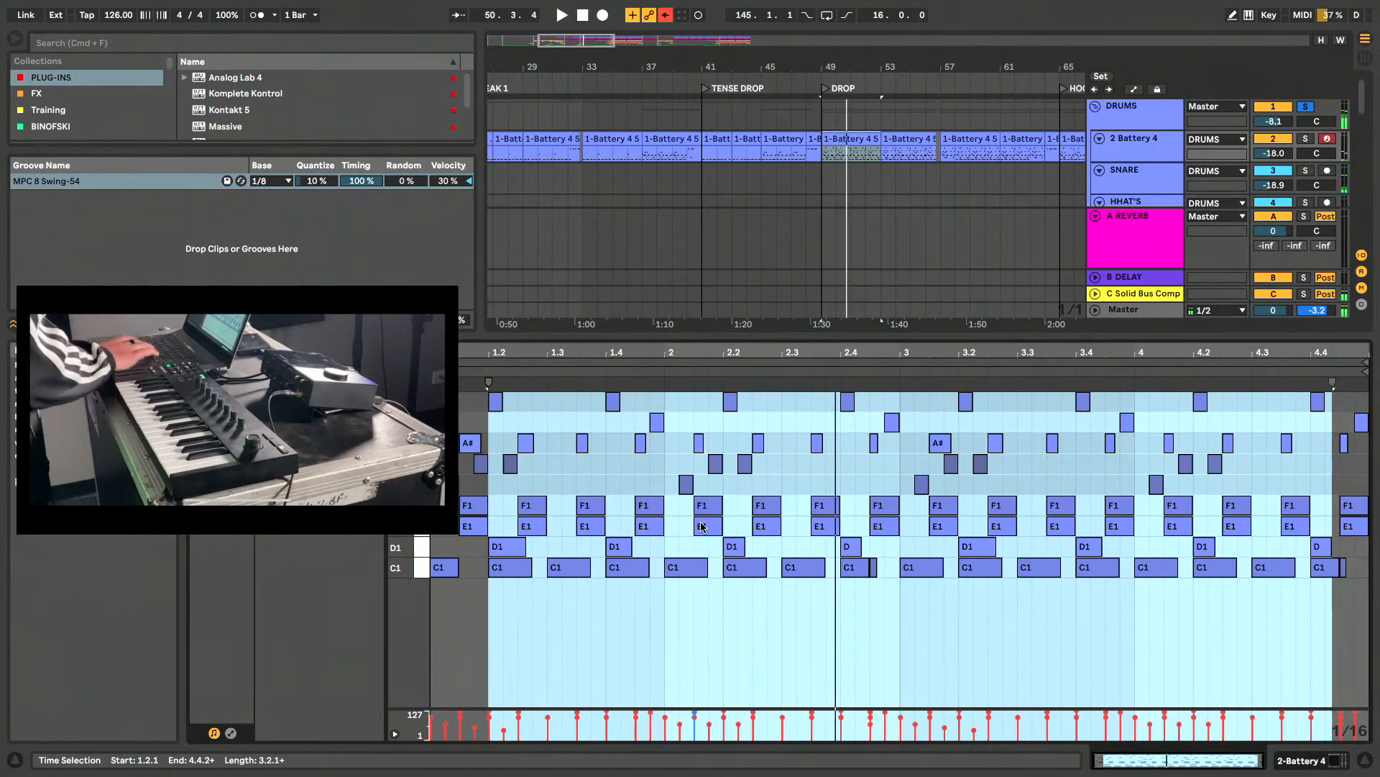
left_click(423, 567)
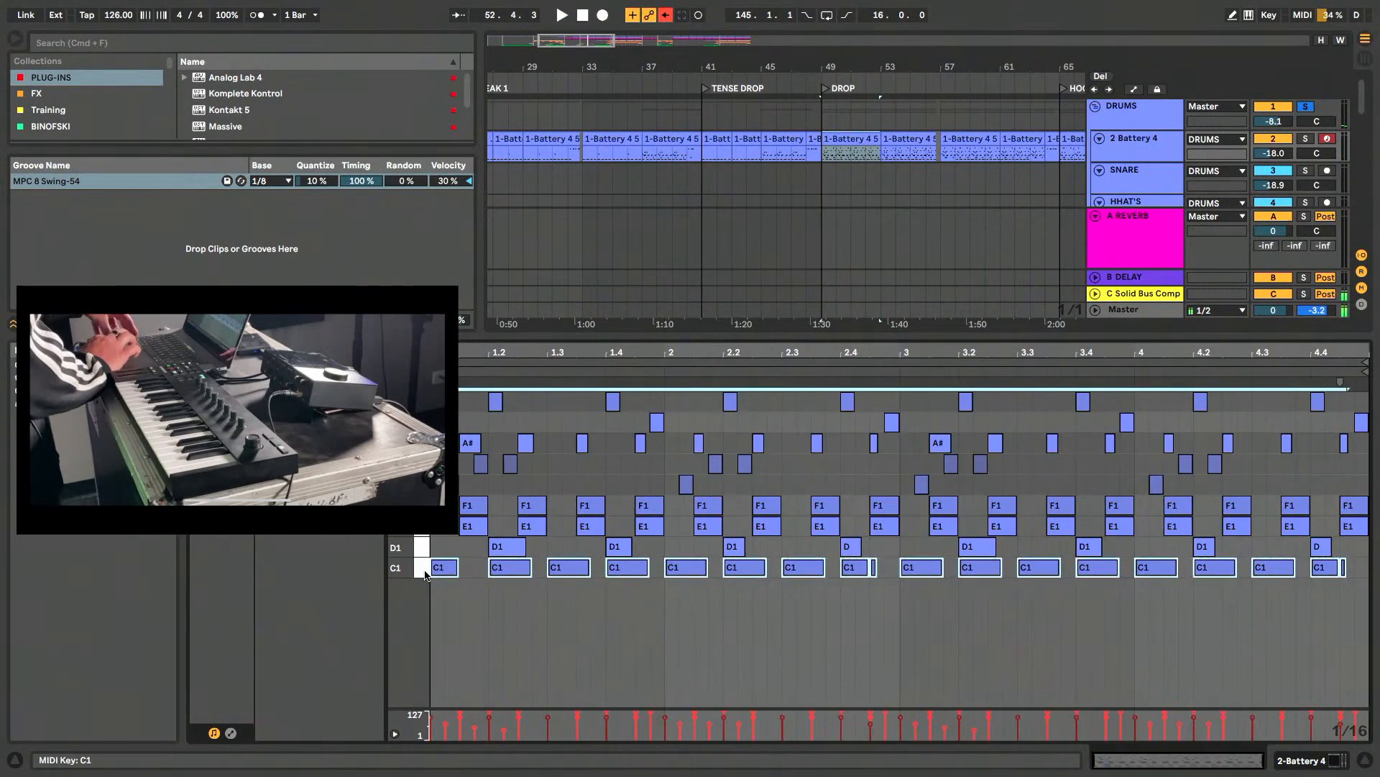
left_click(424, 545)
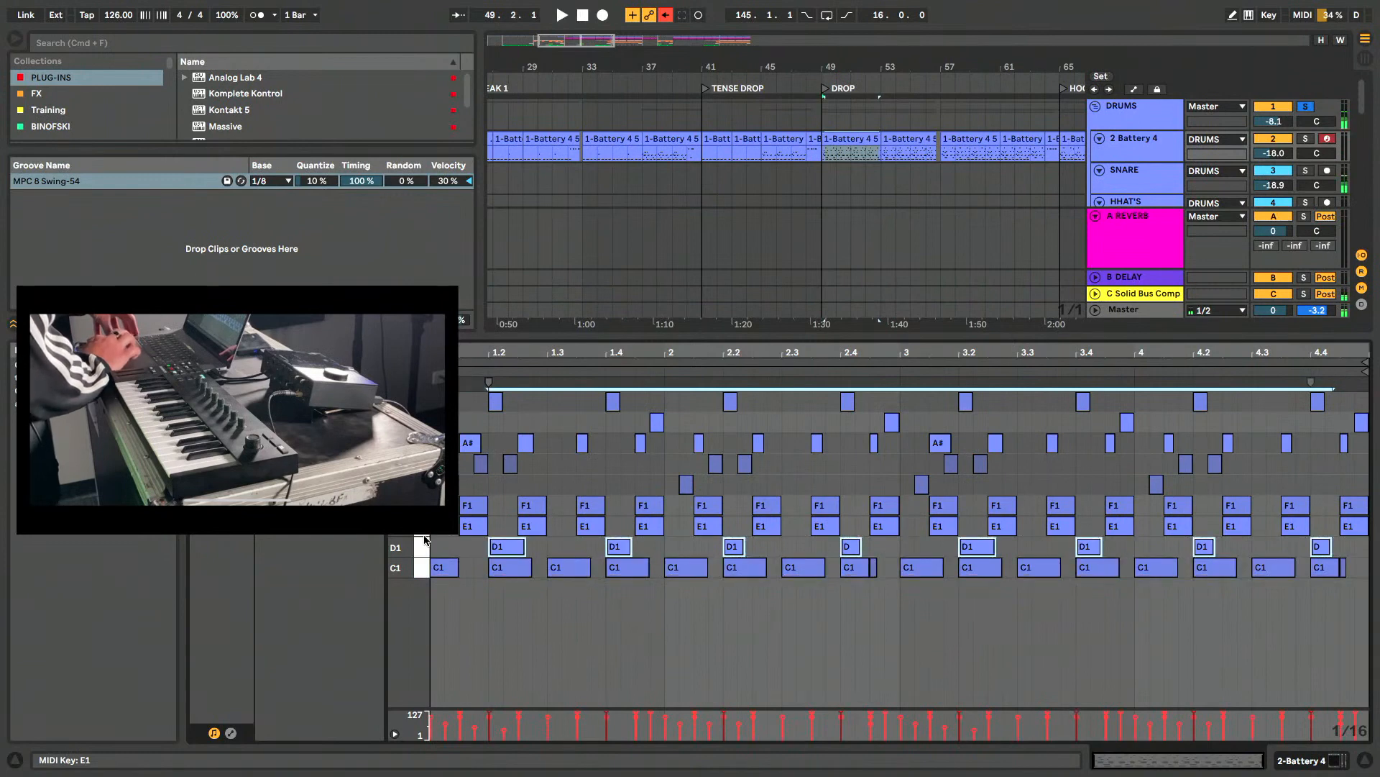
left_click(424, 534)
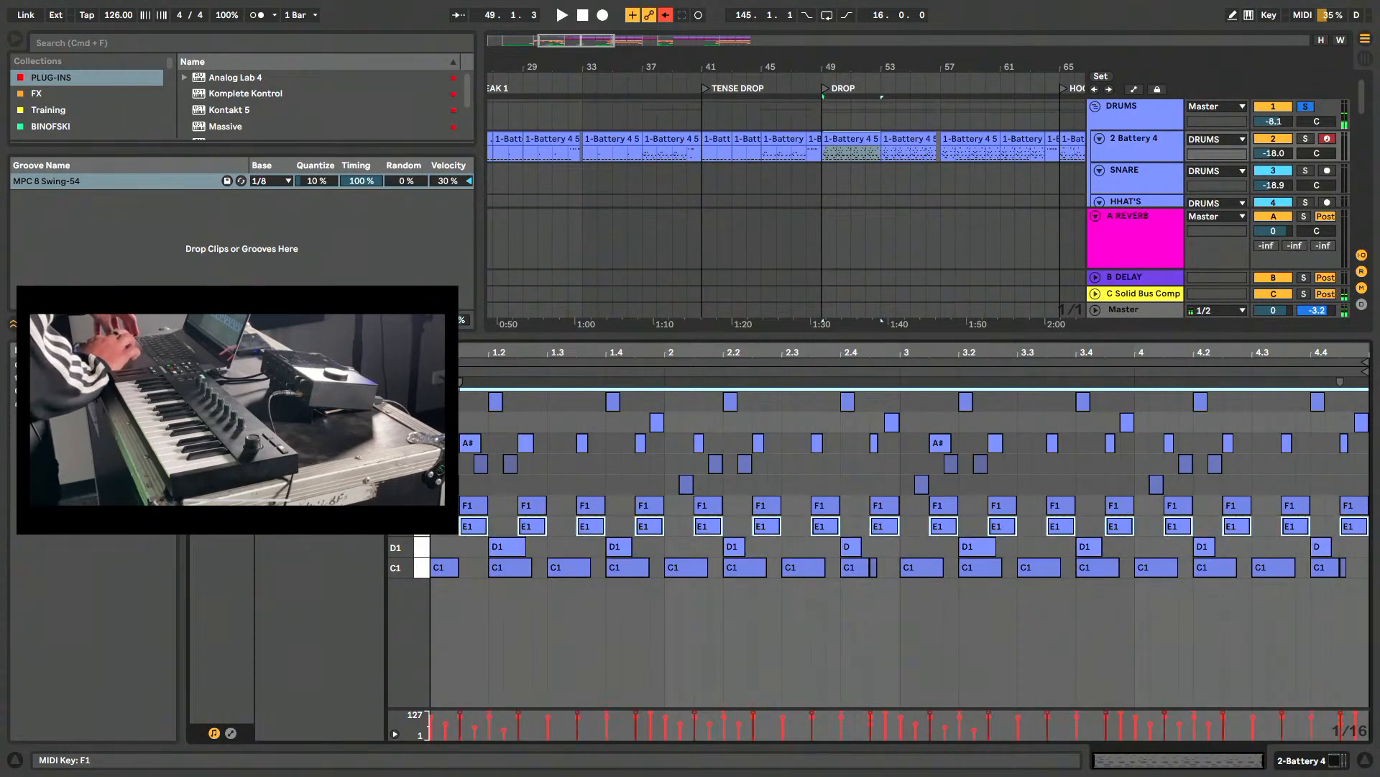
left_click(423, 505)
key("super+c")
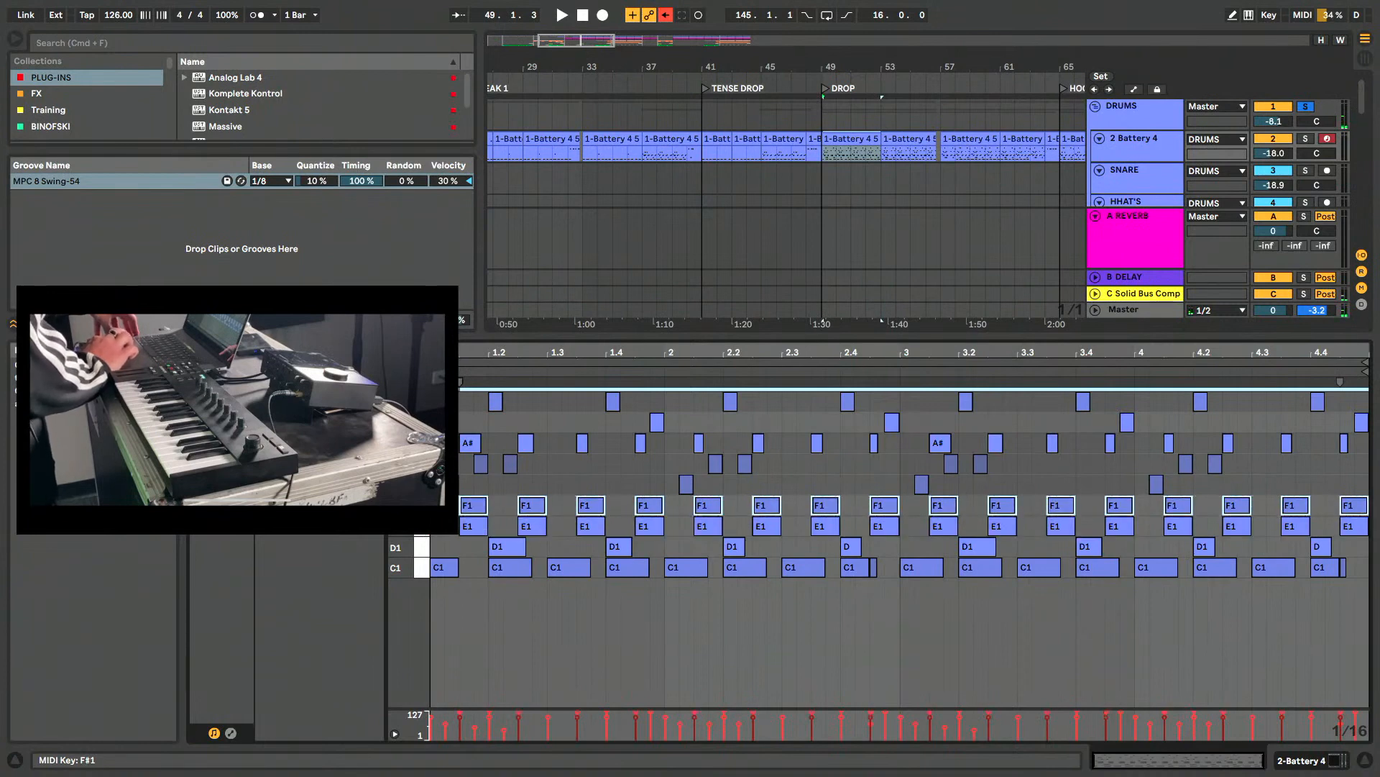
left_click(423, 484)
left_click(423, 463)
- Listen to the pattern while shrinking the note editor to reveal more tracks, and clear the solo on the KICK track
key("space")
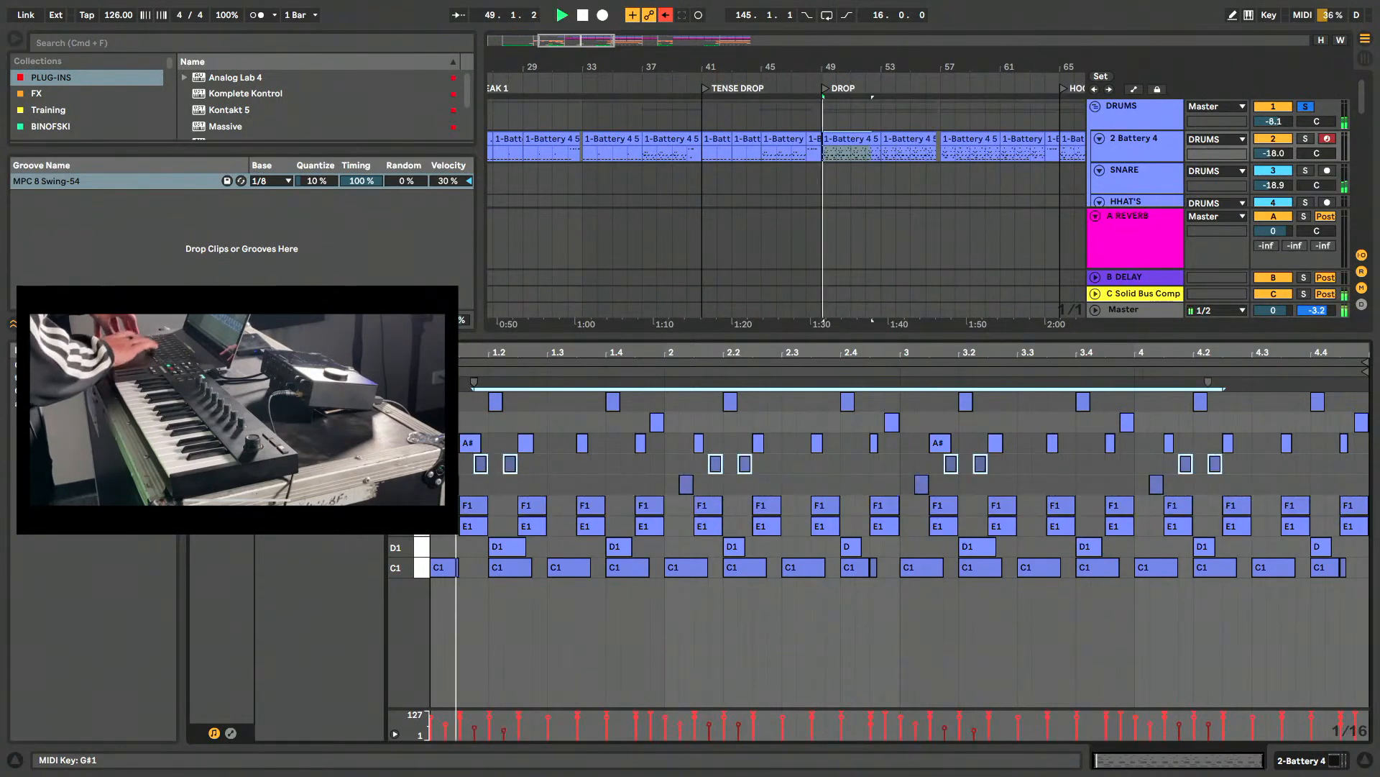
left_click_drag(804, 337, 802, 547)
key("space")
left_click(1131, 157)
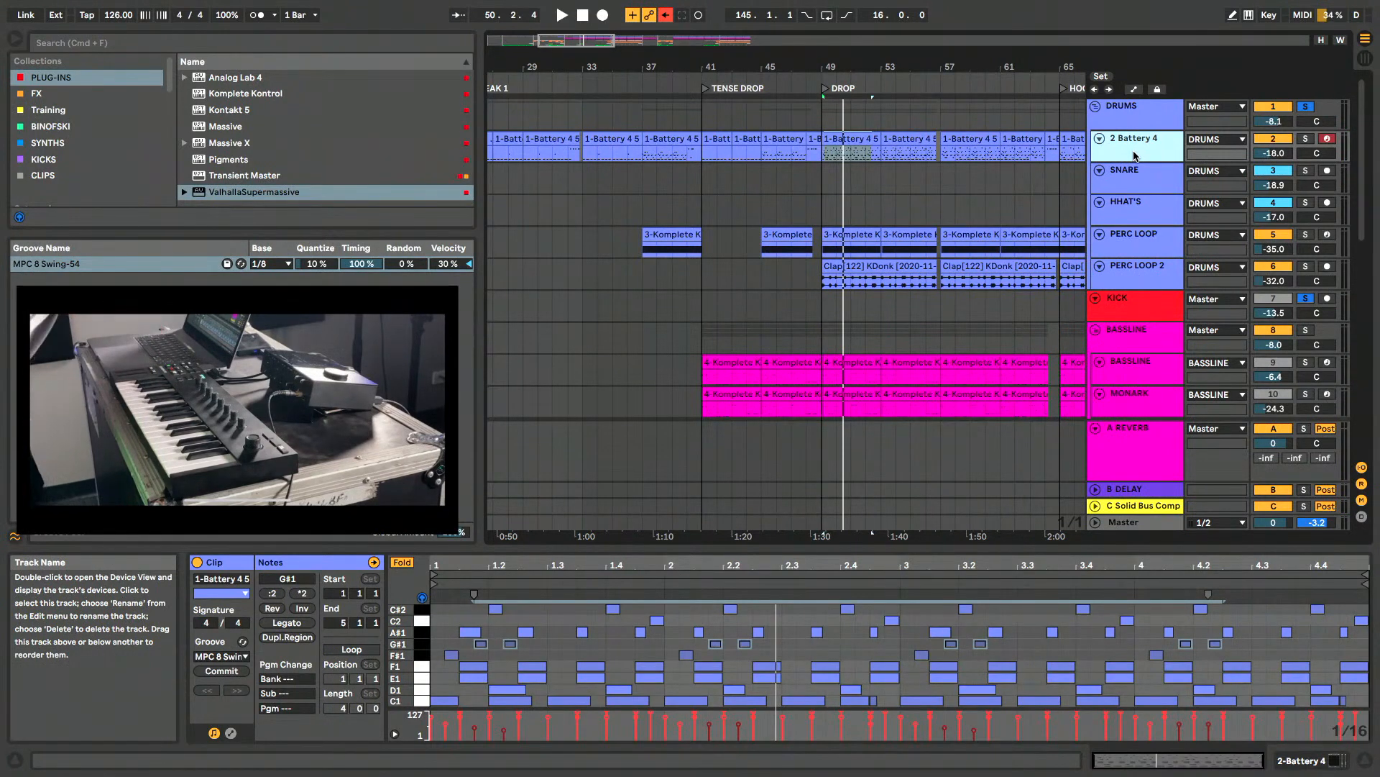
left_click(1154, 308)
left_click(1306, 299)
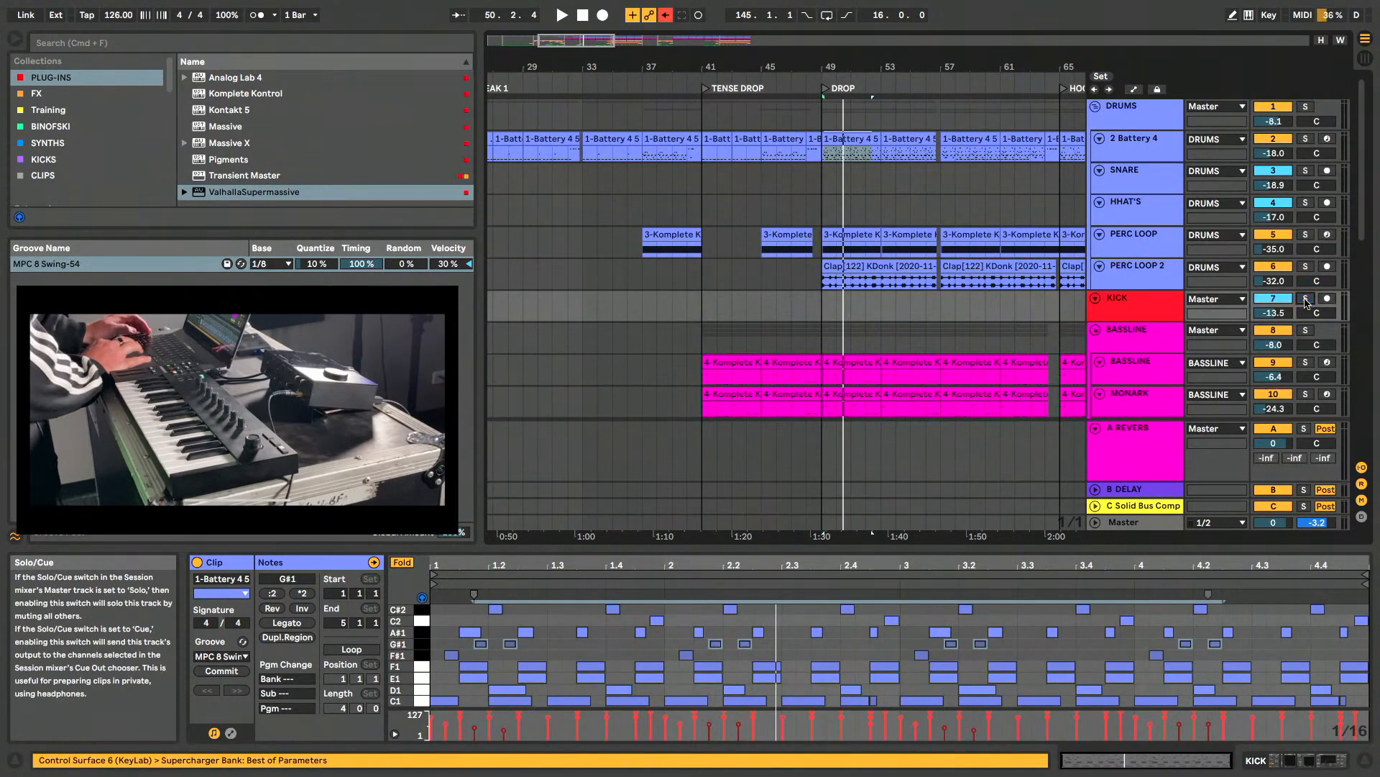
- Open Battery 4 on the 2 Battery 4 track, check the direct output routing of the Kick Bubble 1 cell, and close the plug-in window
left_click(1142, 150)
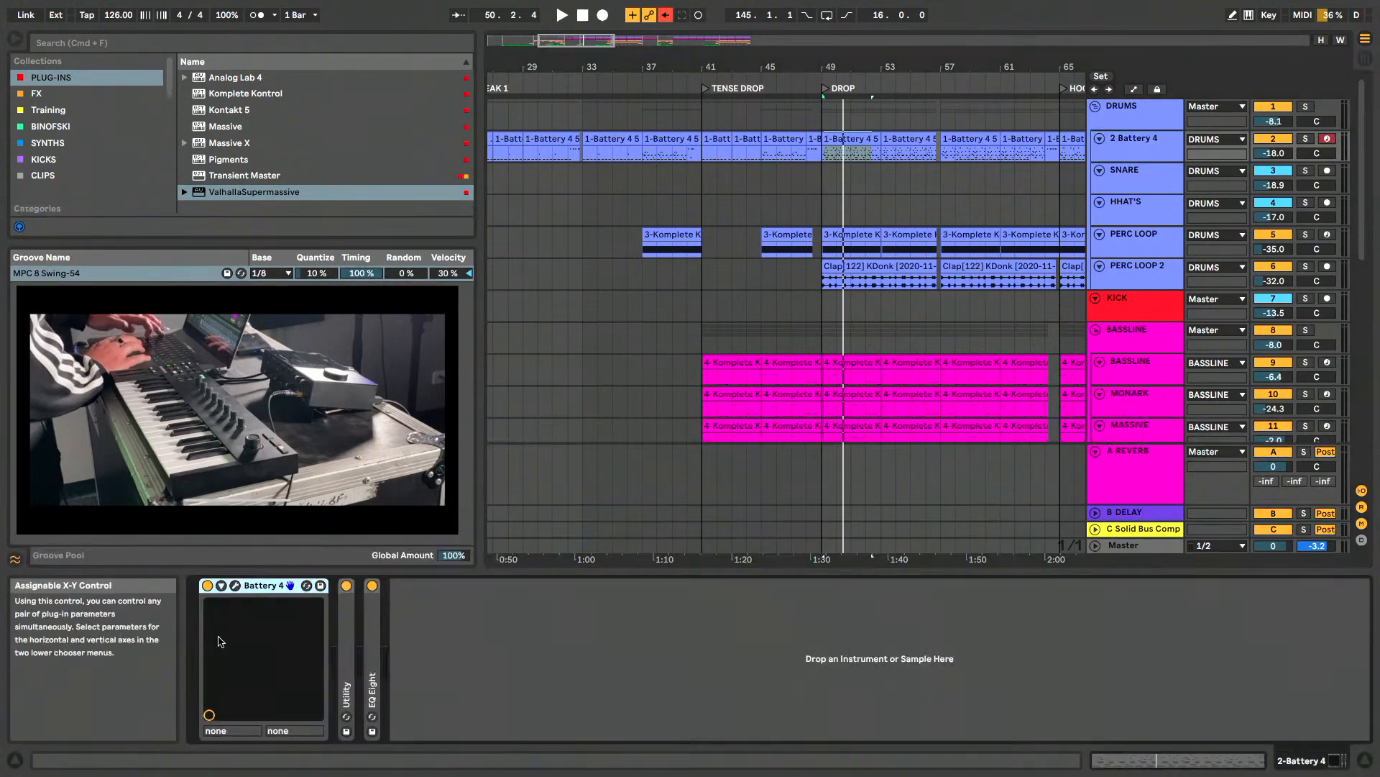
left_click(236, 585)
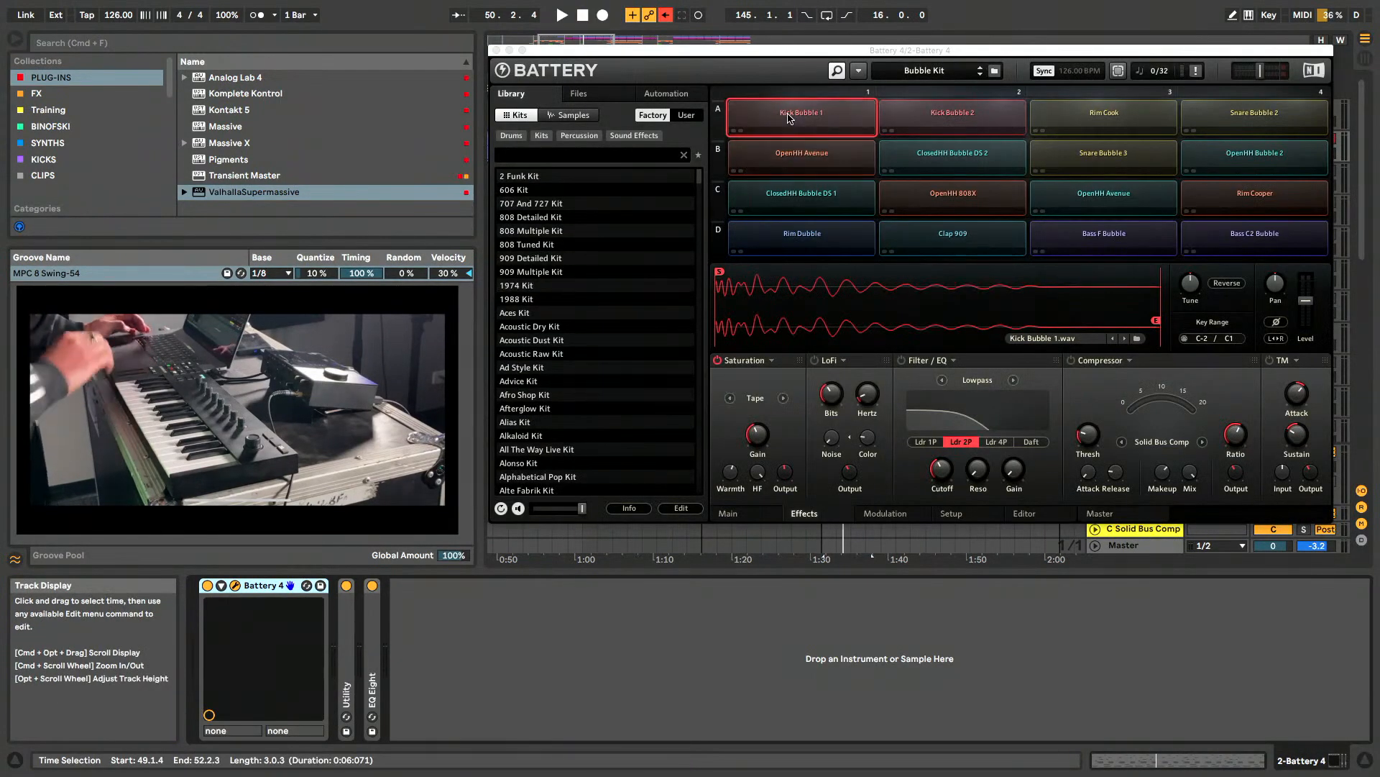
left_click(779, 135)
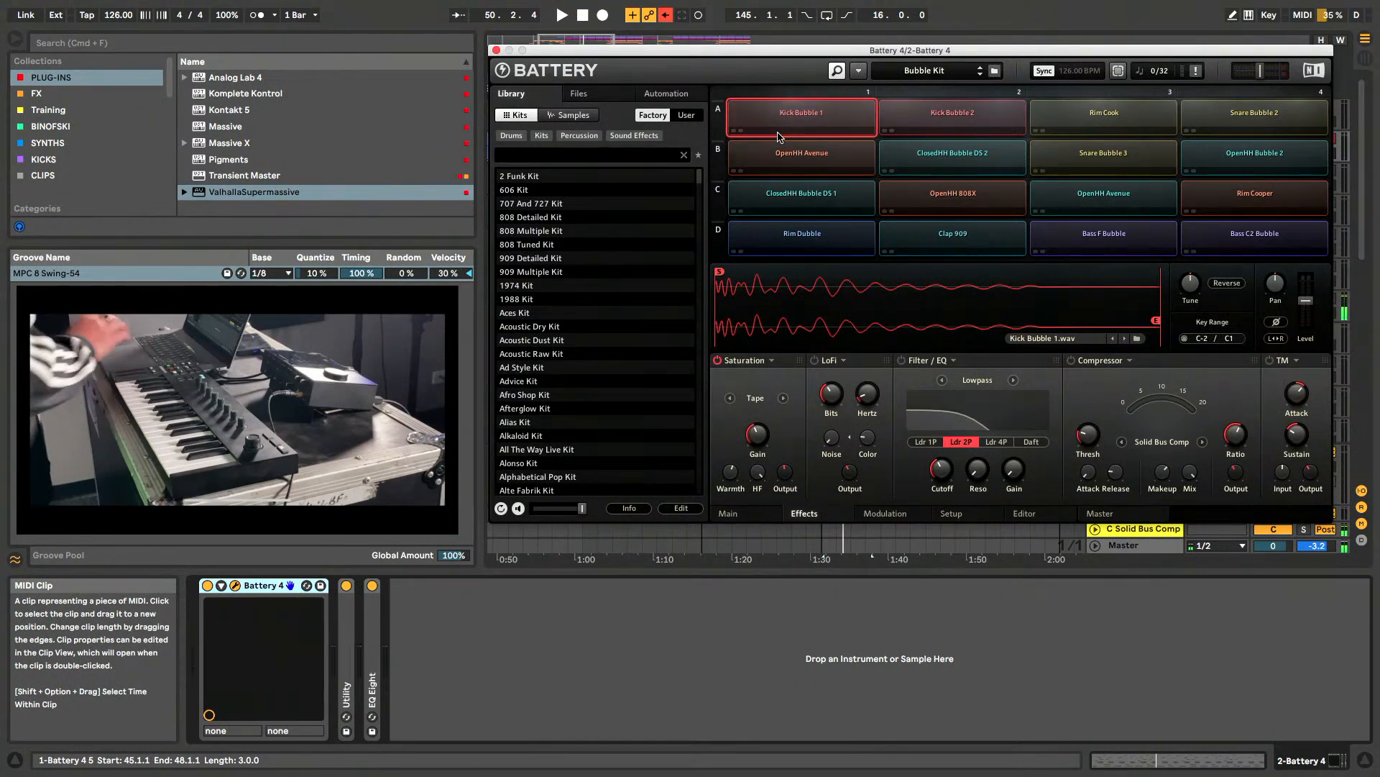
left_click(803, 120)
right_click(803, 120)
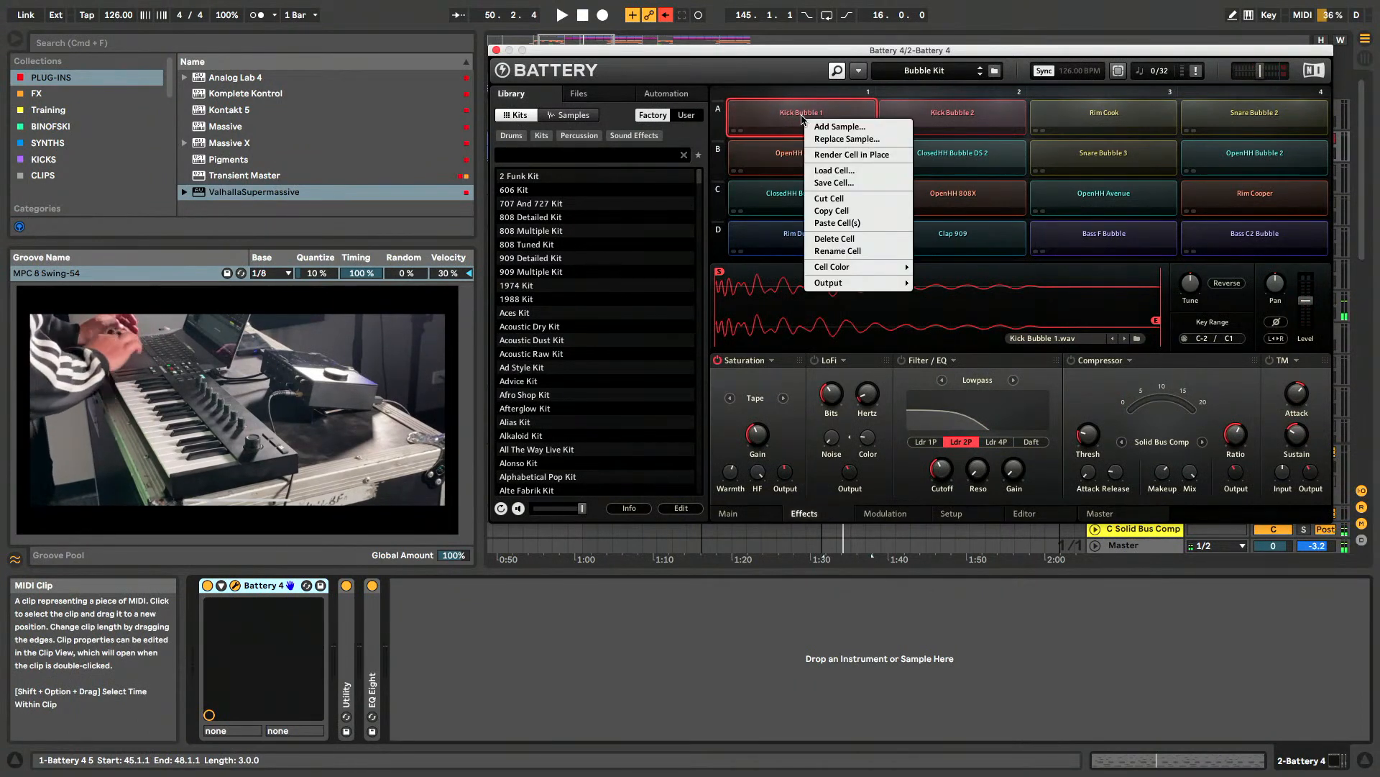
mouse_move(877, 282)
mouse_move(964, 308)
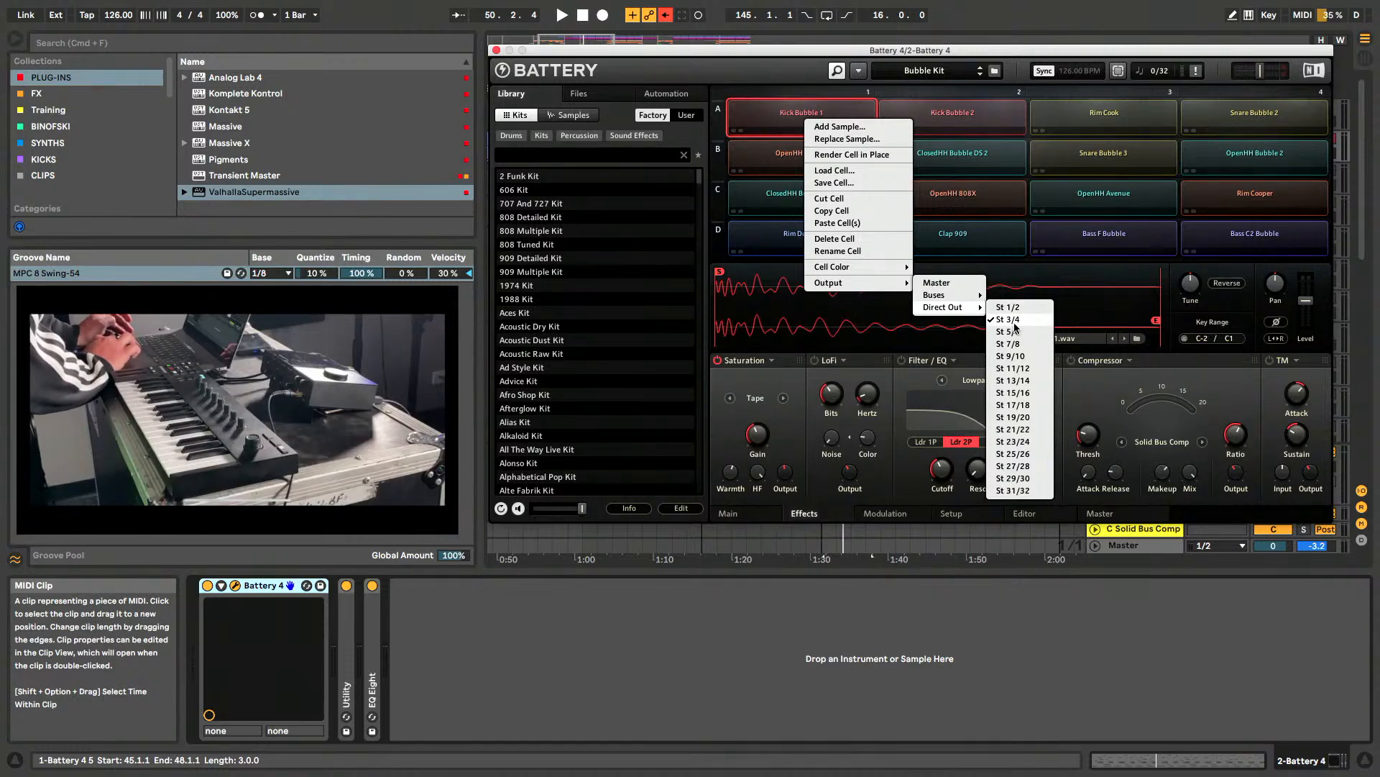
left_click(508, 653)
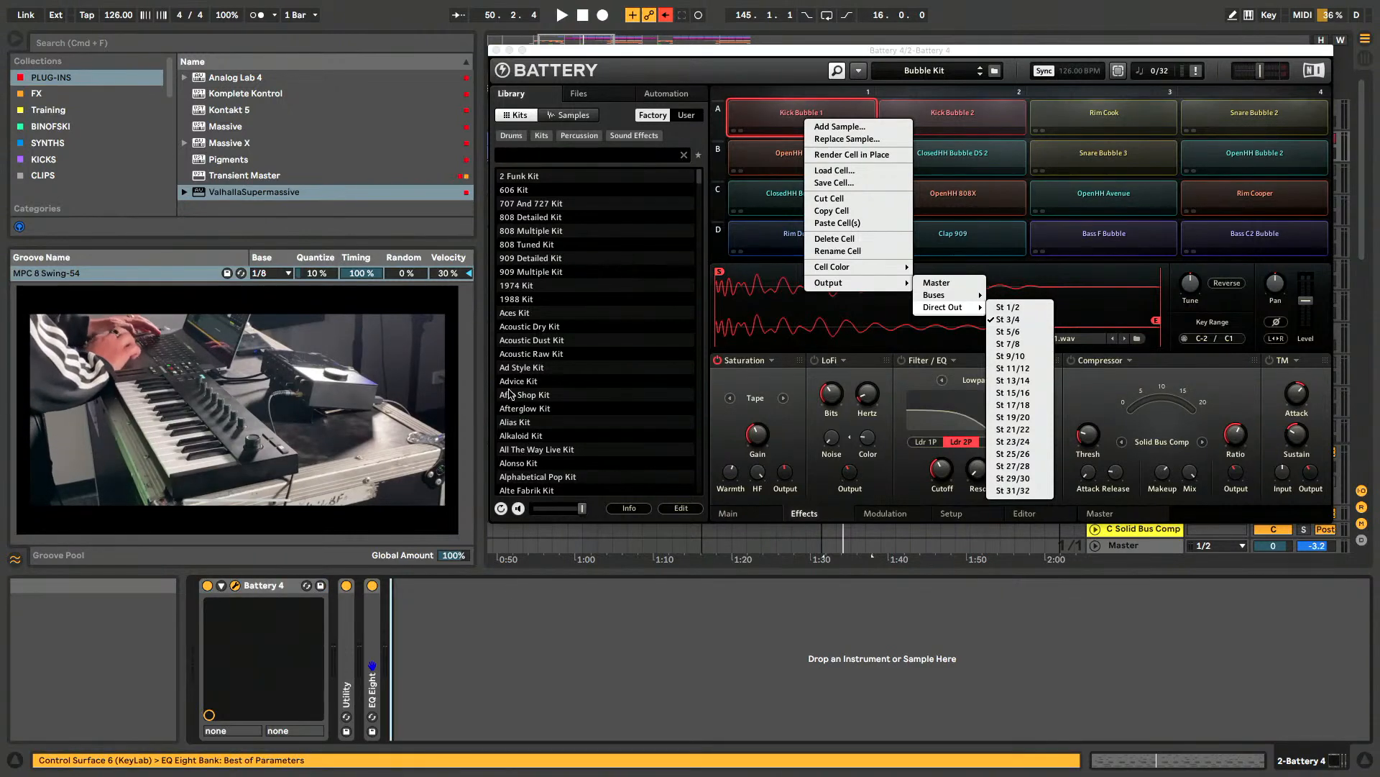
left_click(496, 50)
- Show the KICK track and its input routing in the Session View mixer, and listen to it in solo
key("Tab")
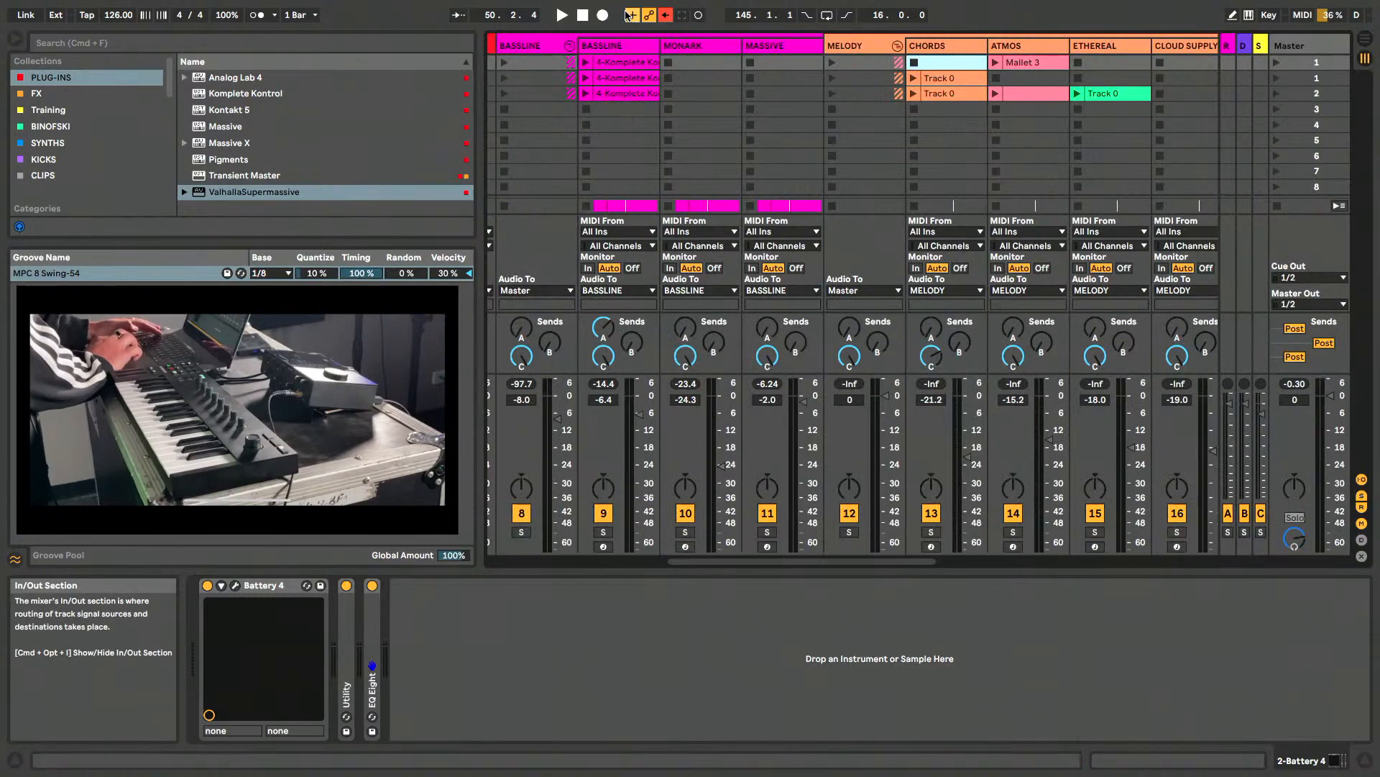
scroll(791, 144, "left", 7)
left_click(1023, 49)
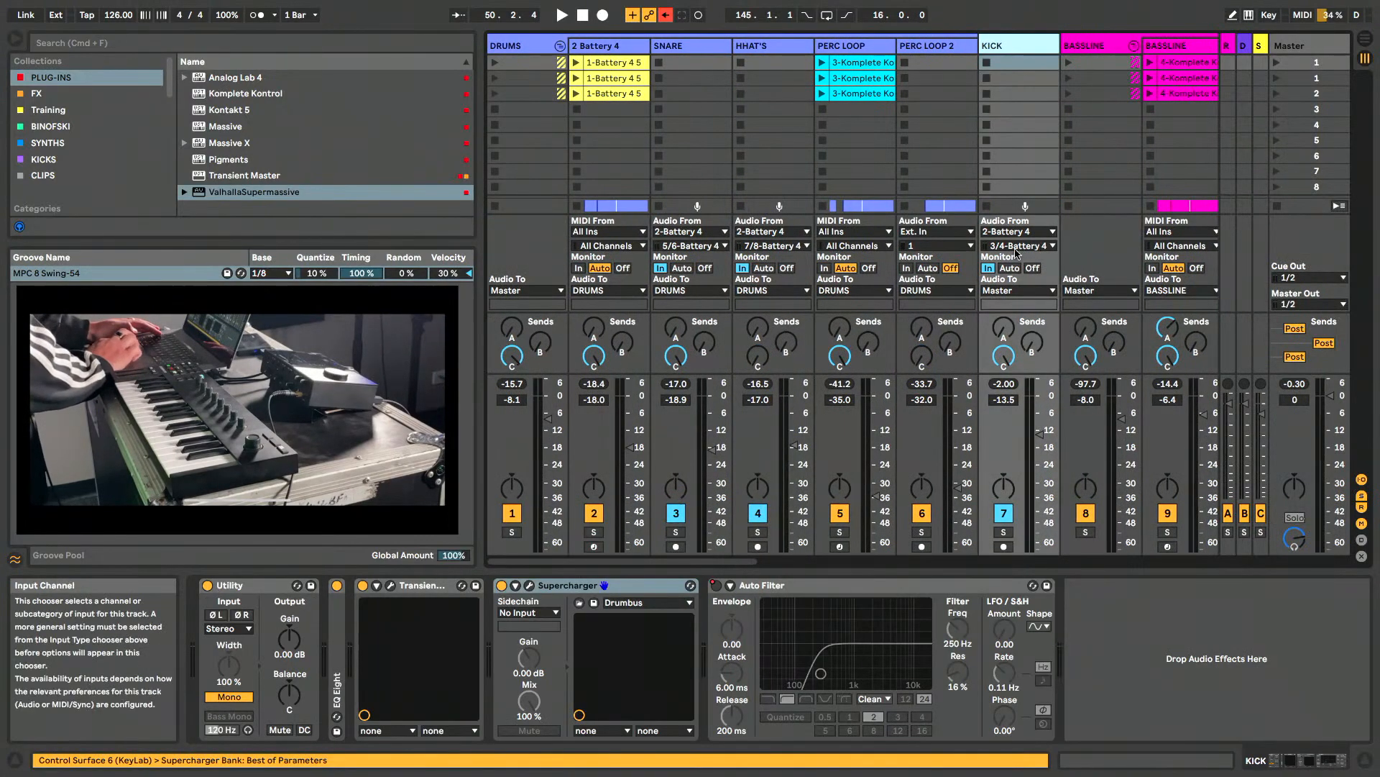
key("space")
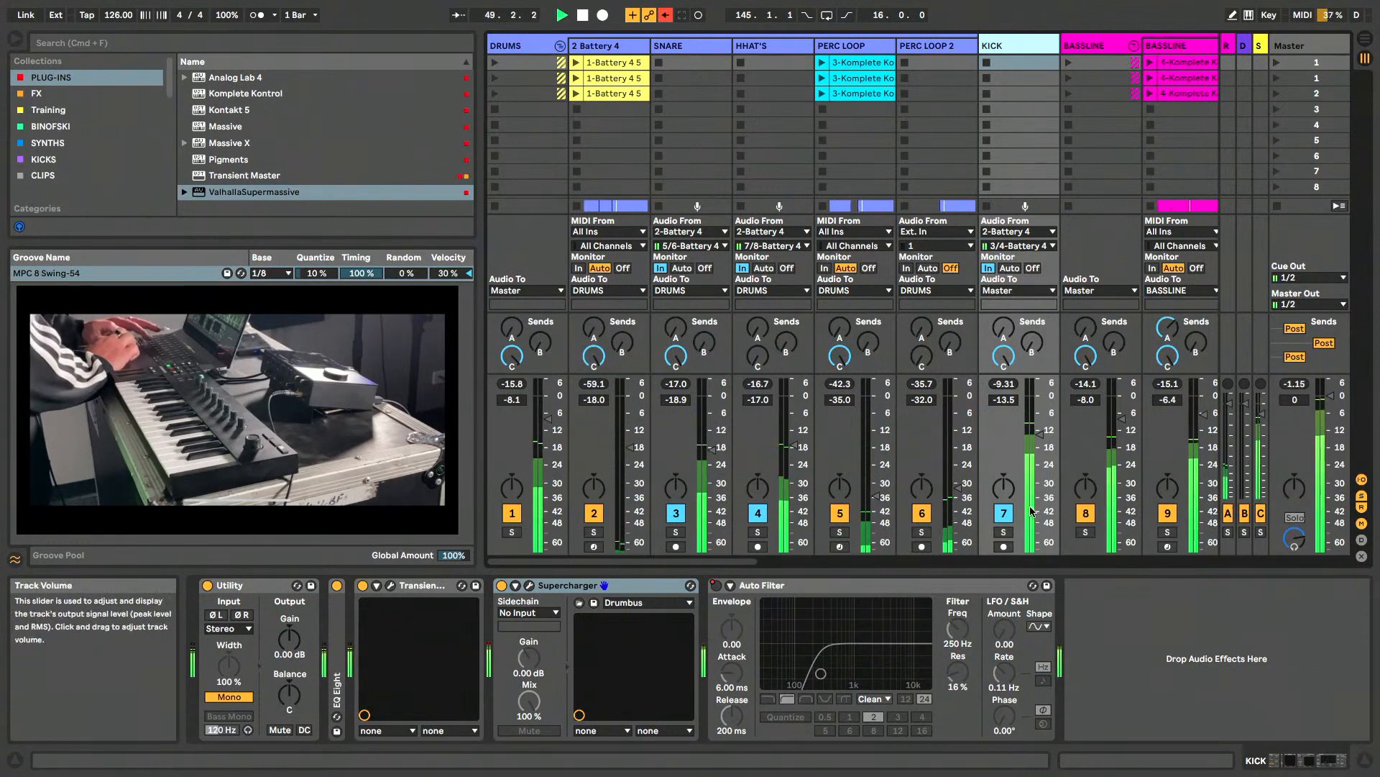
left_click(1004, 532)
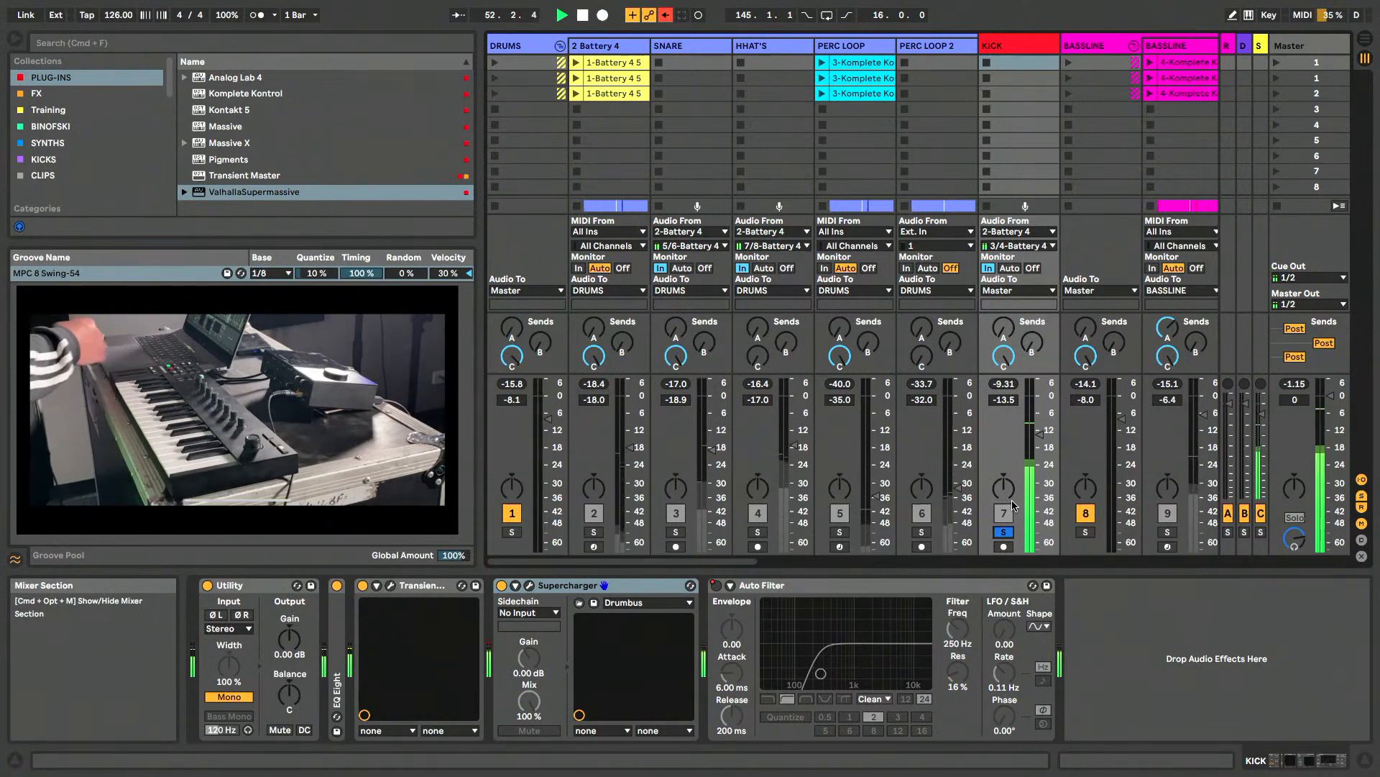
key("space")
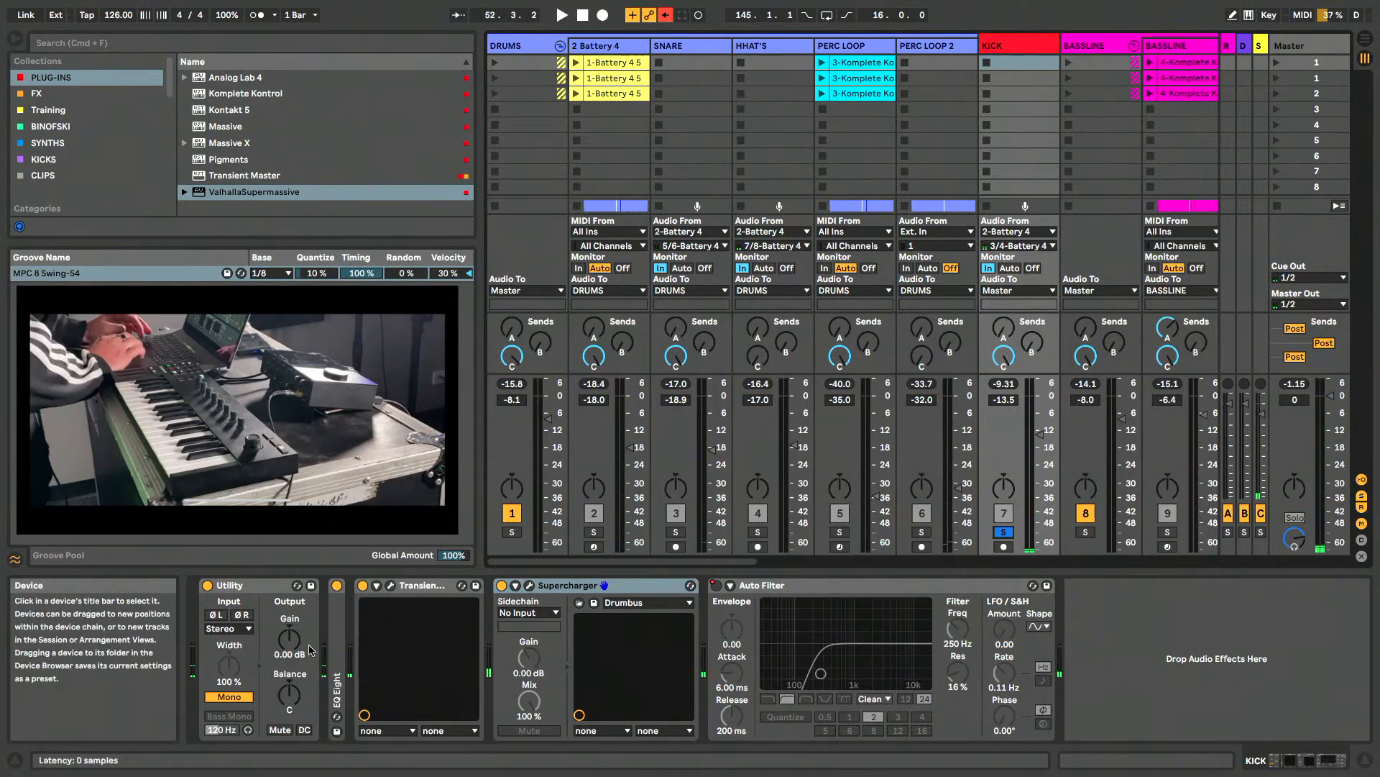
- Open Transient Master on the KICK track, examine its attack, sustain and gain settings over the mixer, and close its window
left_click(390, 586)
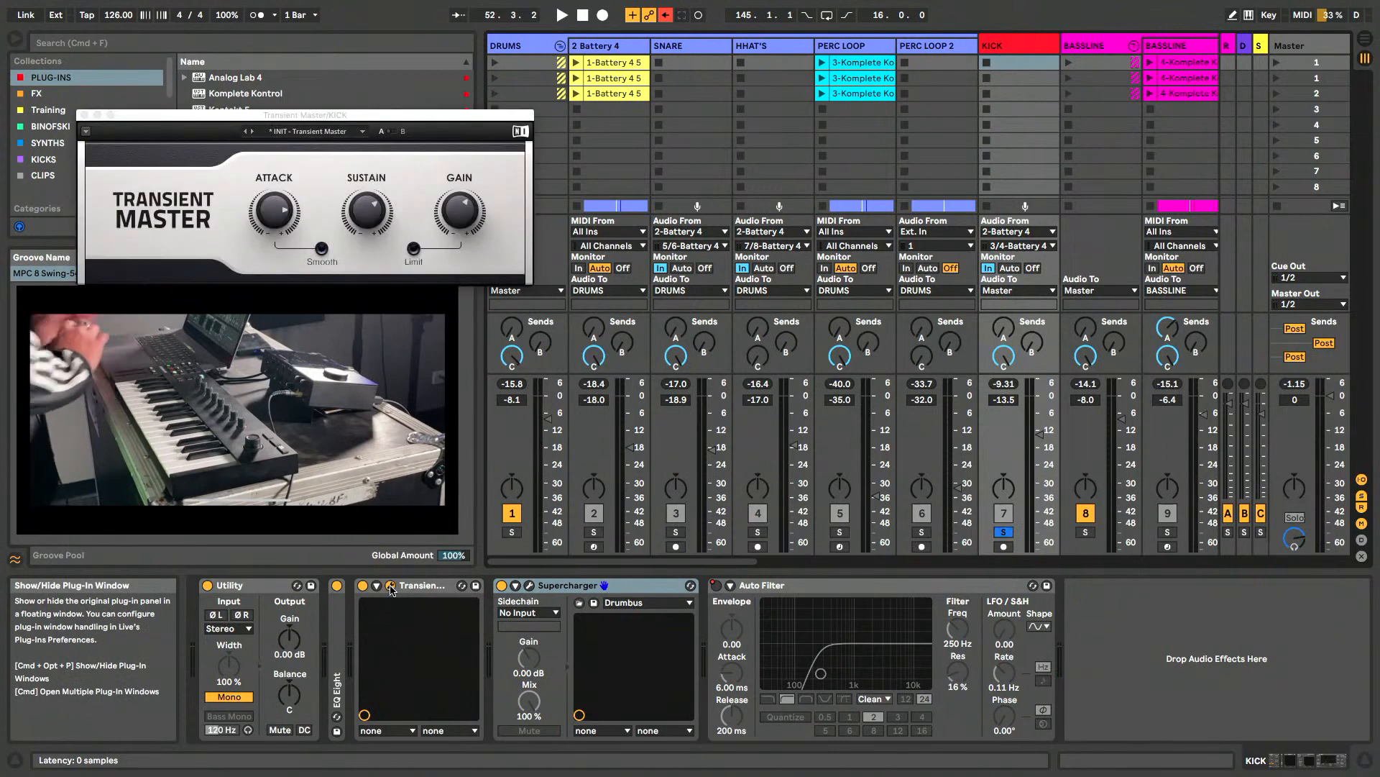
left_click_drag(311, 115, 869, 134)
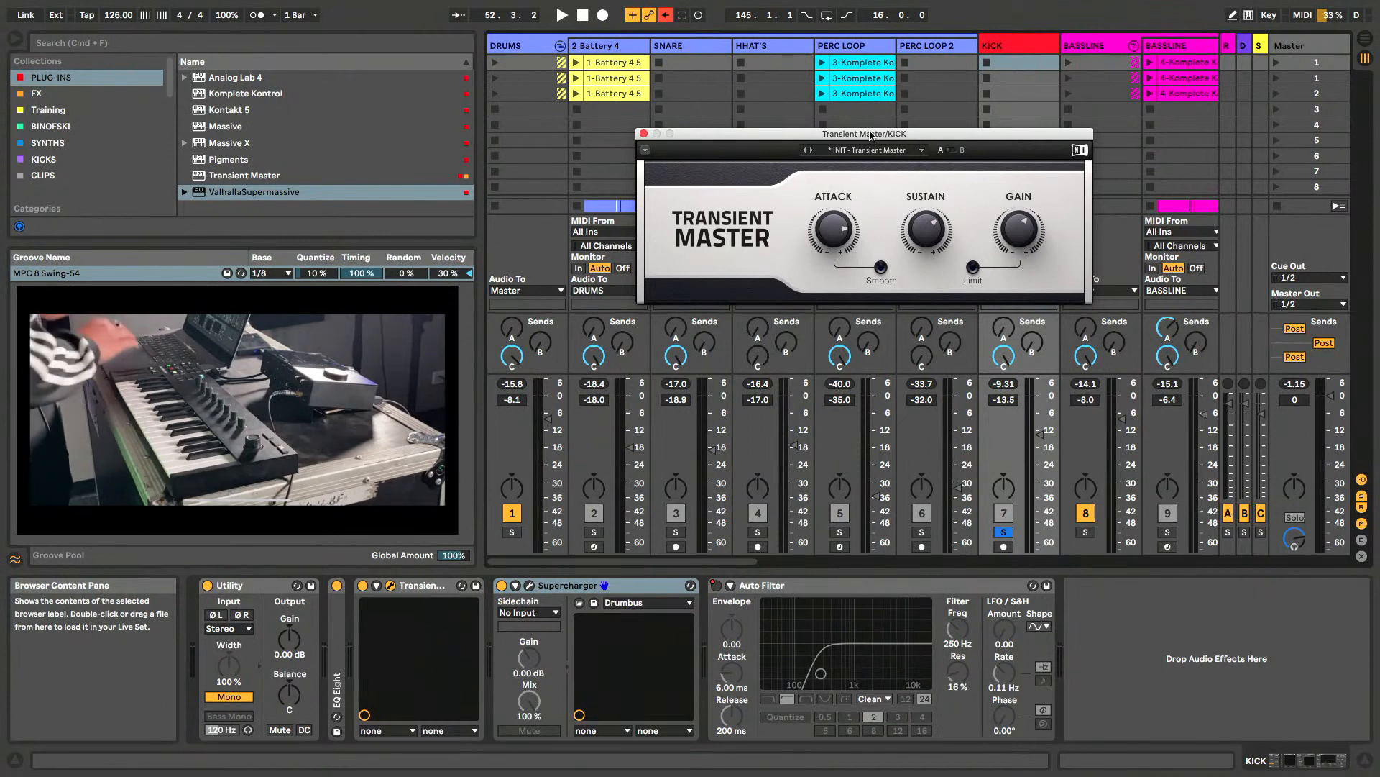
mouse_move(835, 246)
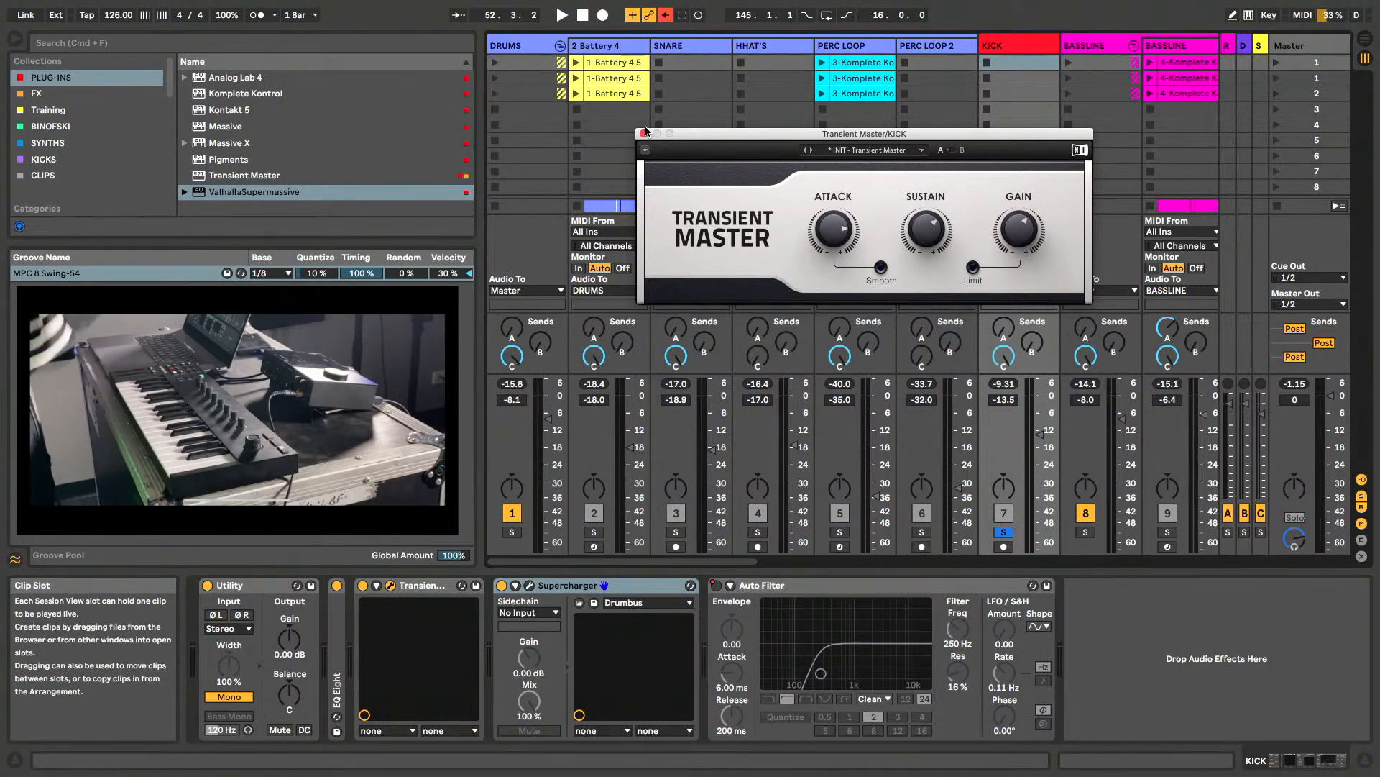
left_click(643, 134)
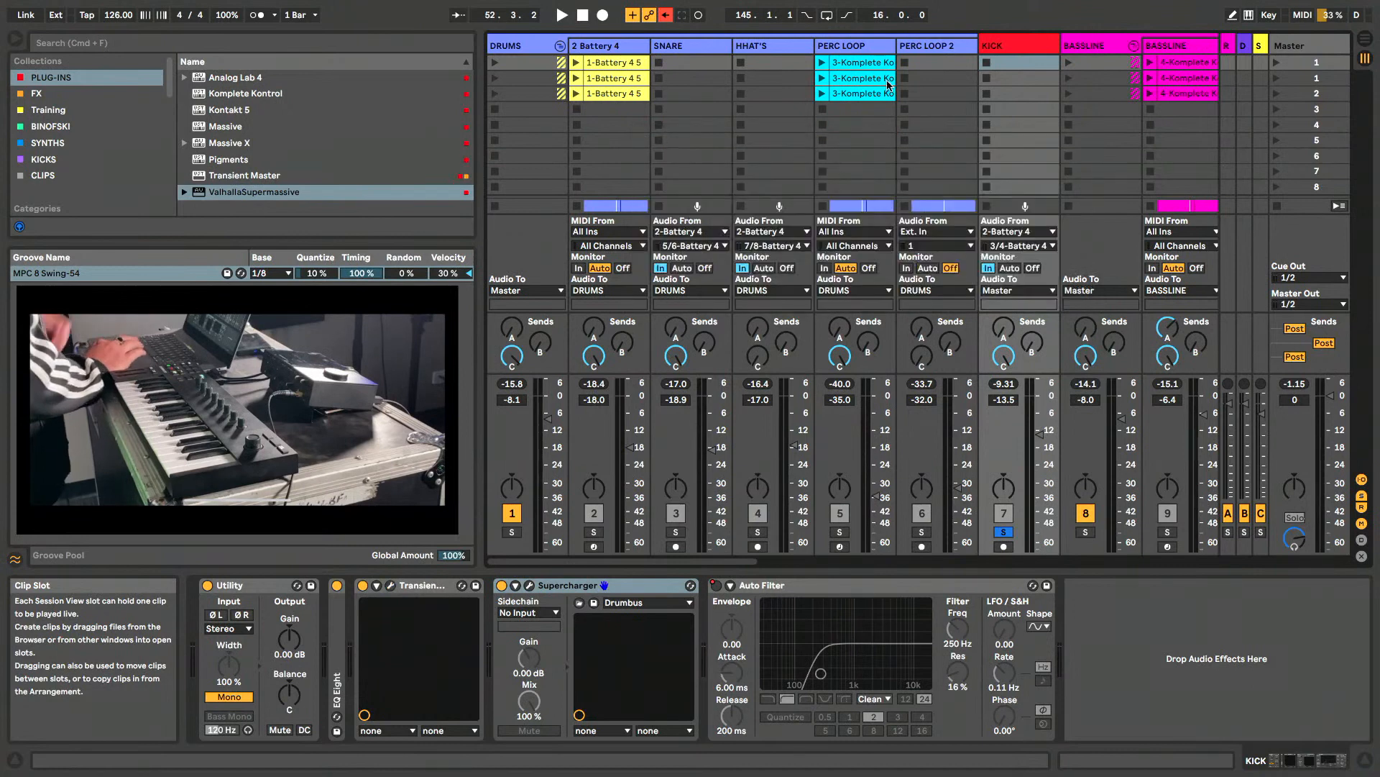
- Check the device chains of the 2 Battery 4, SNARE and HHAT'S tracks
left_click(613, 46)
left_click(692, 43)
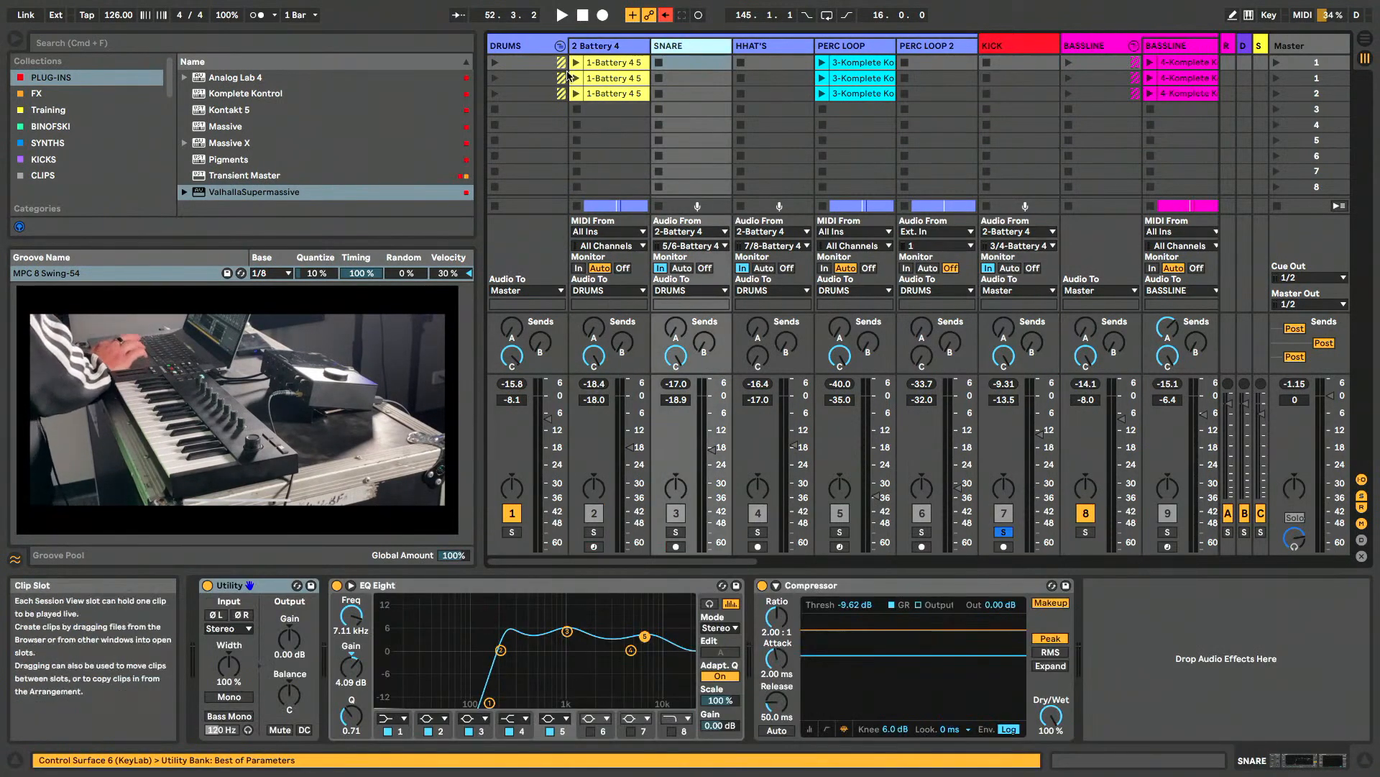
left_click(777, 48)
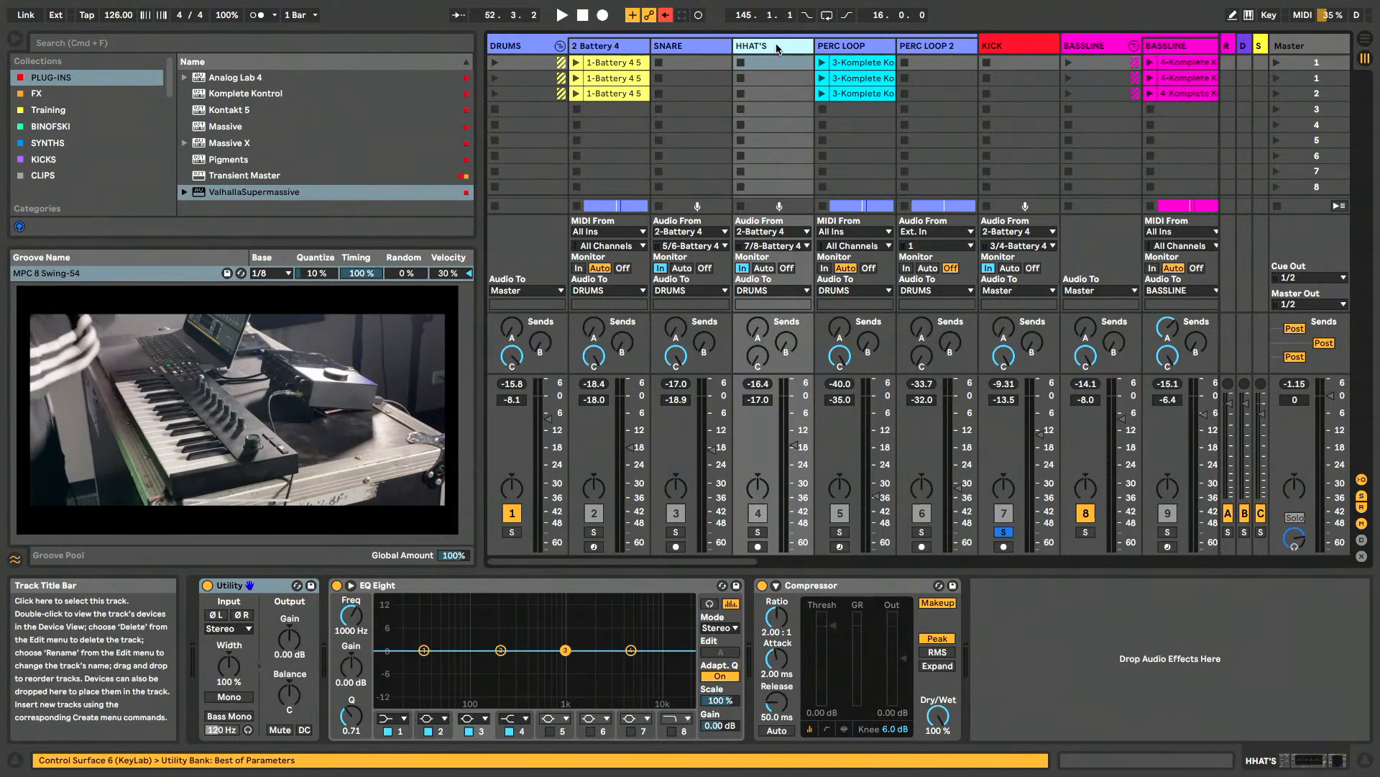
- Solo the DRUMS group and review the SNARE, HHAT'S and PERC LOOP device chains during playback
left_click(515, 534)
key("space")
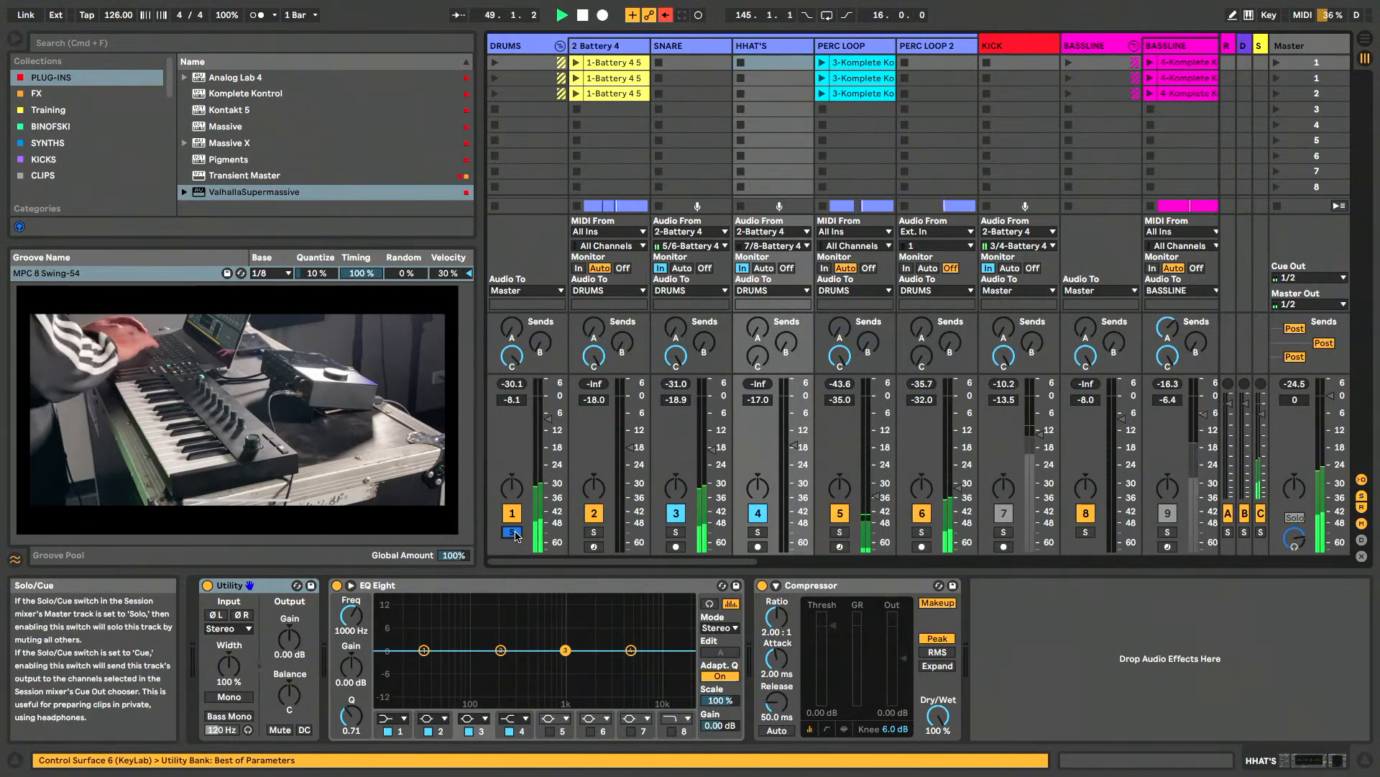
left_click(685, 49)
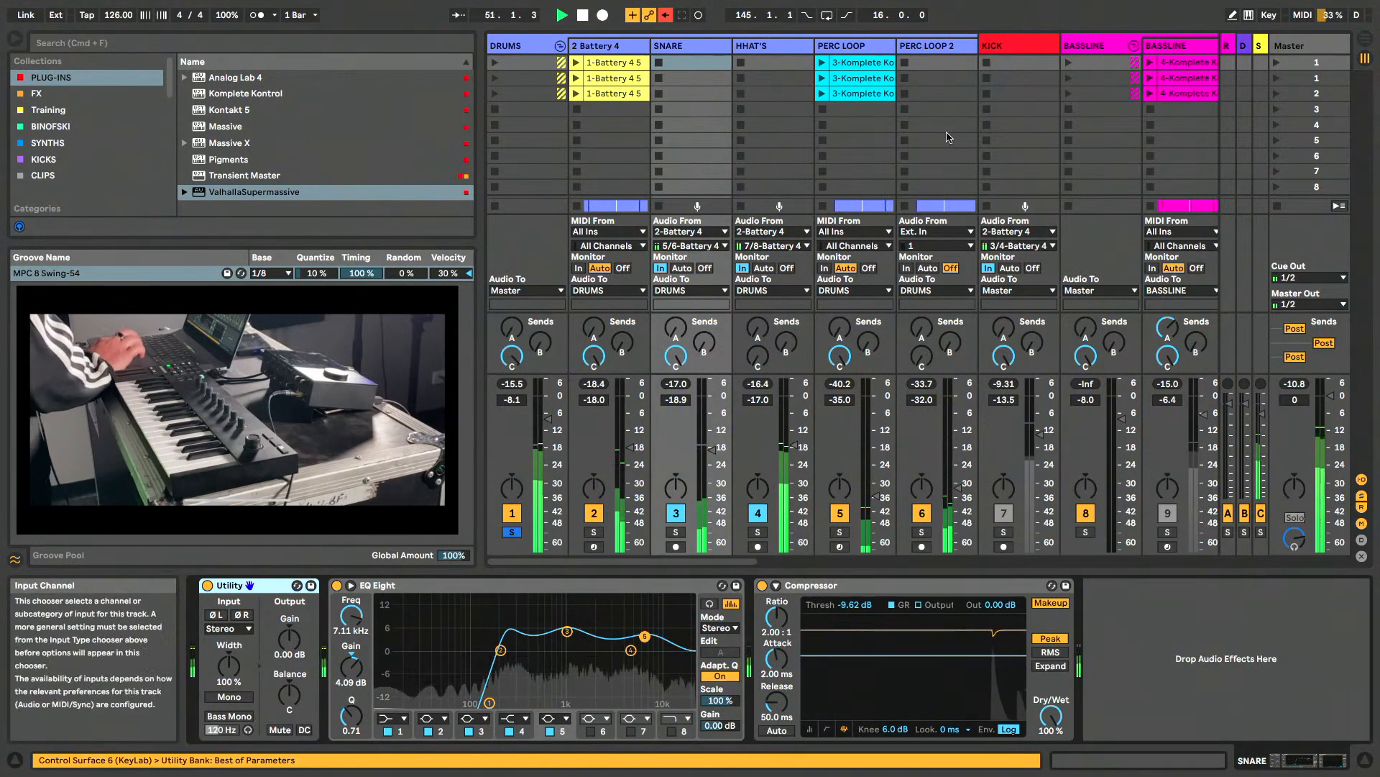
left_click(769, 49)
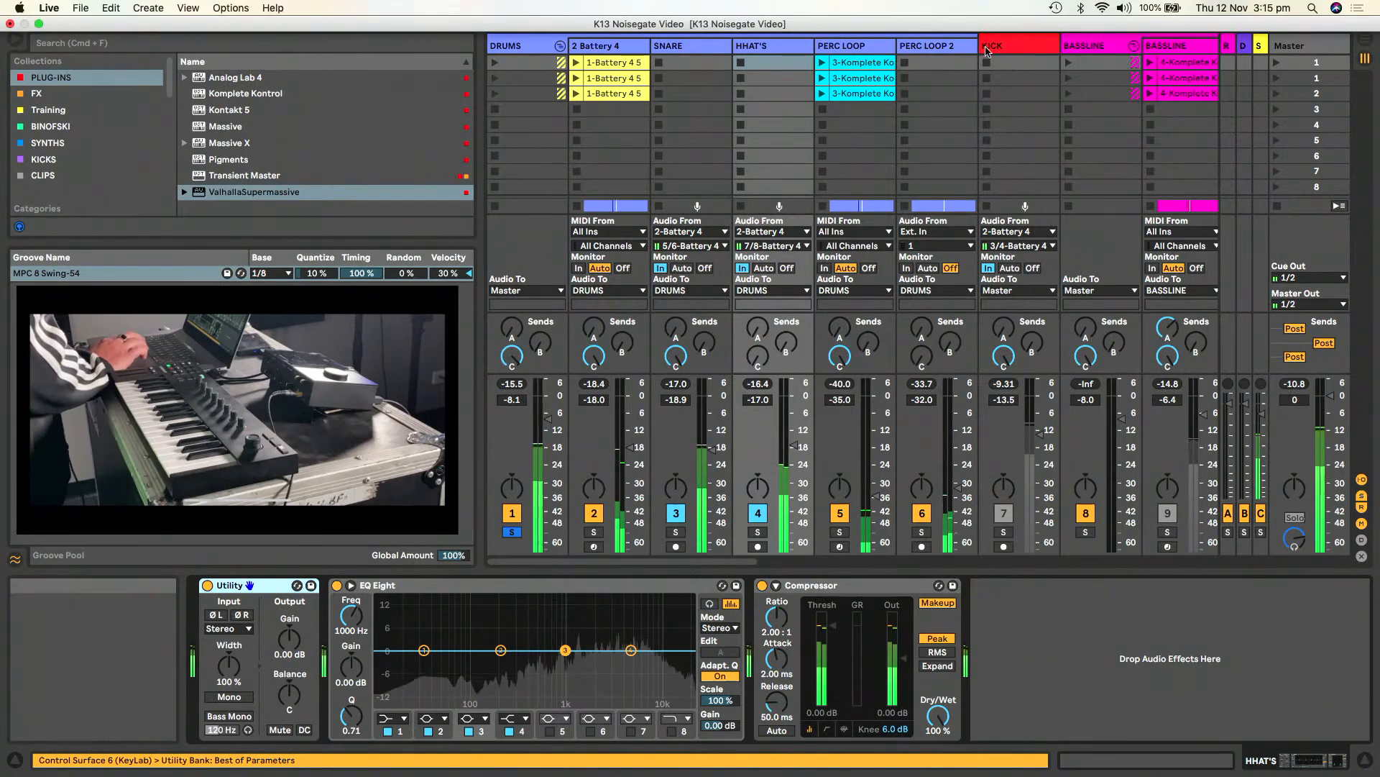
left_click(862, 50)
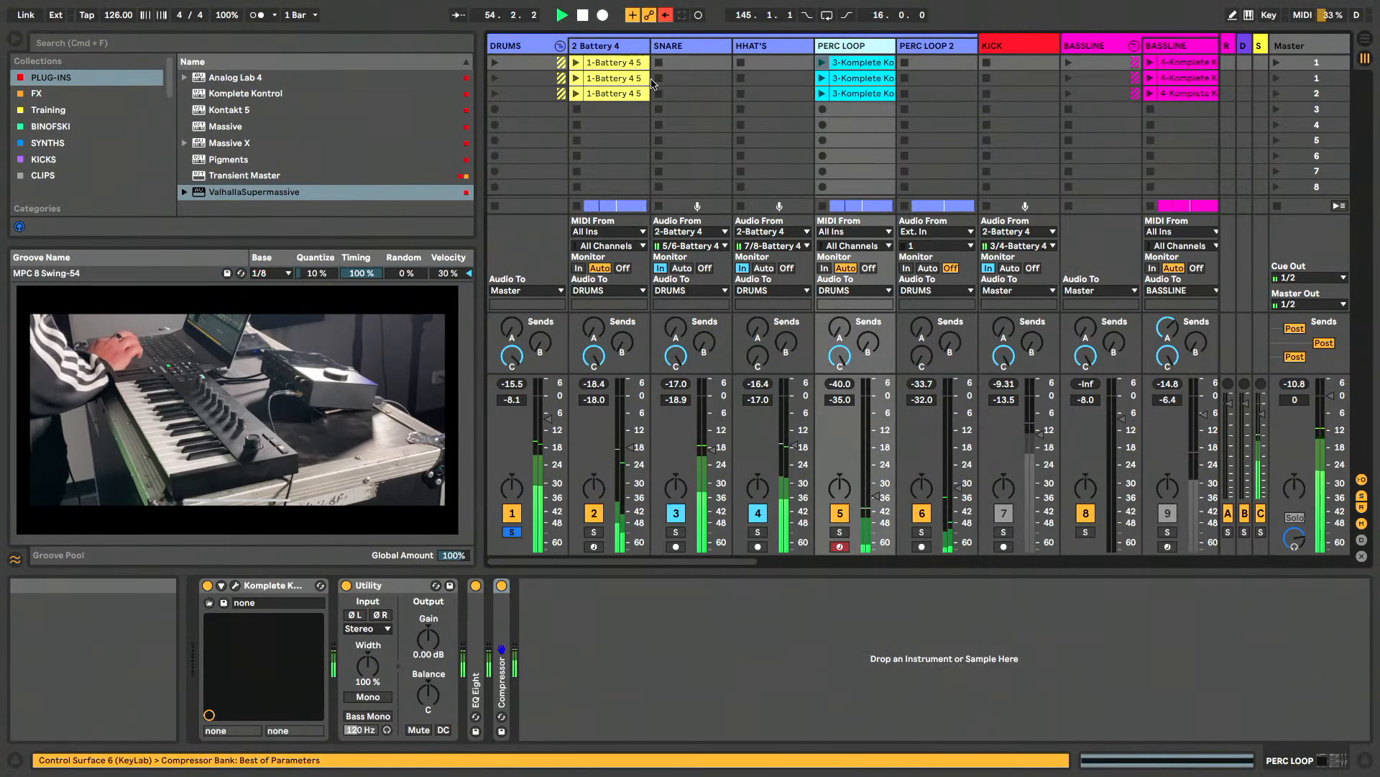
- Examine the Solid Bus Comp settings on the DRUMS group during playback, close its window, and select the 2 Battery 4 track
left_click(524, 46)
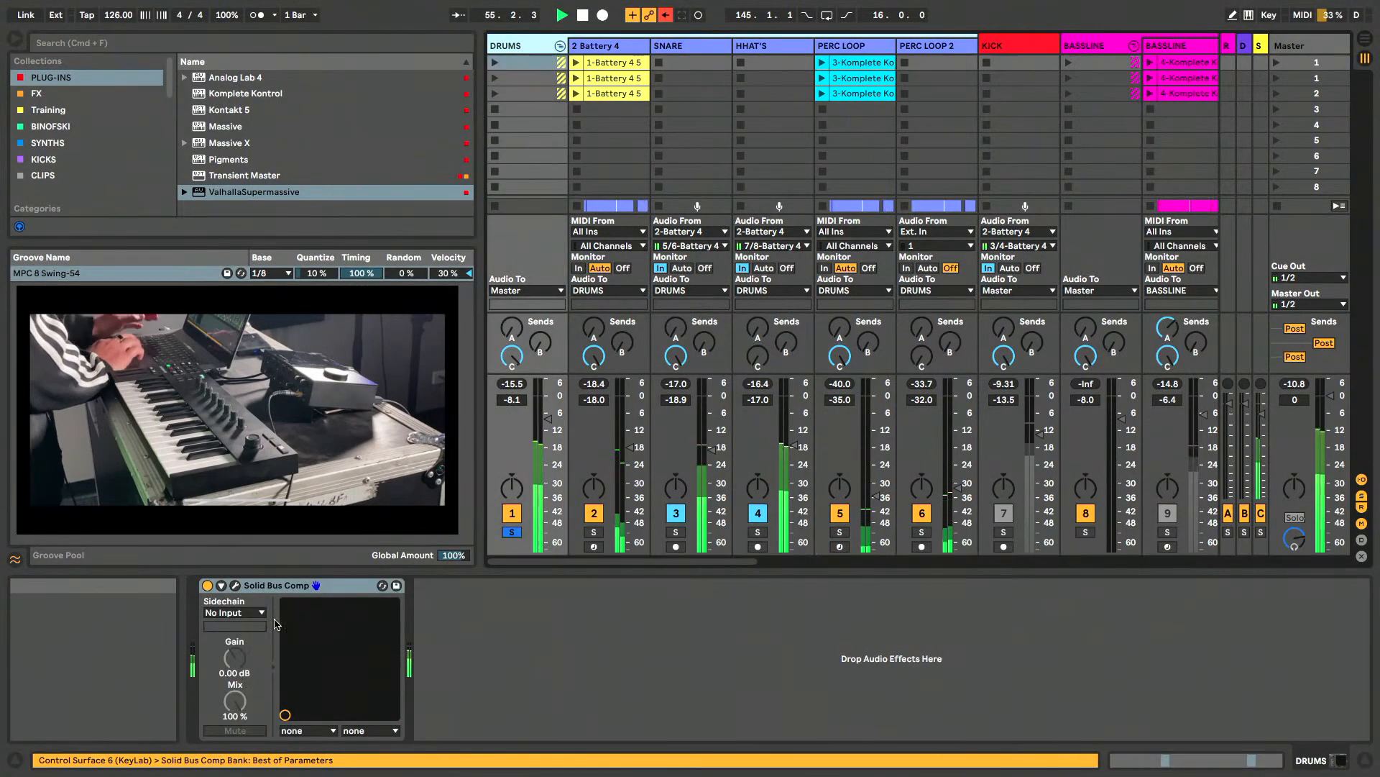
left_click(234, 586)
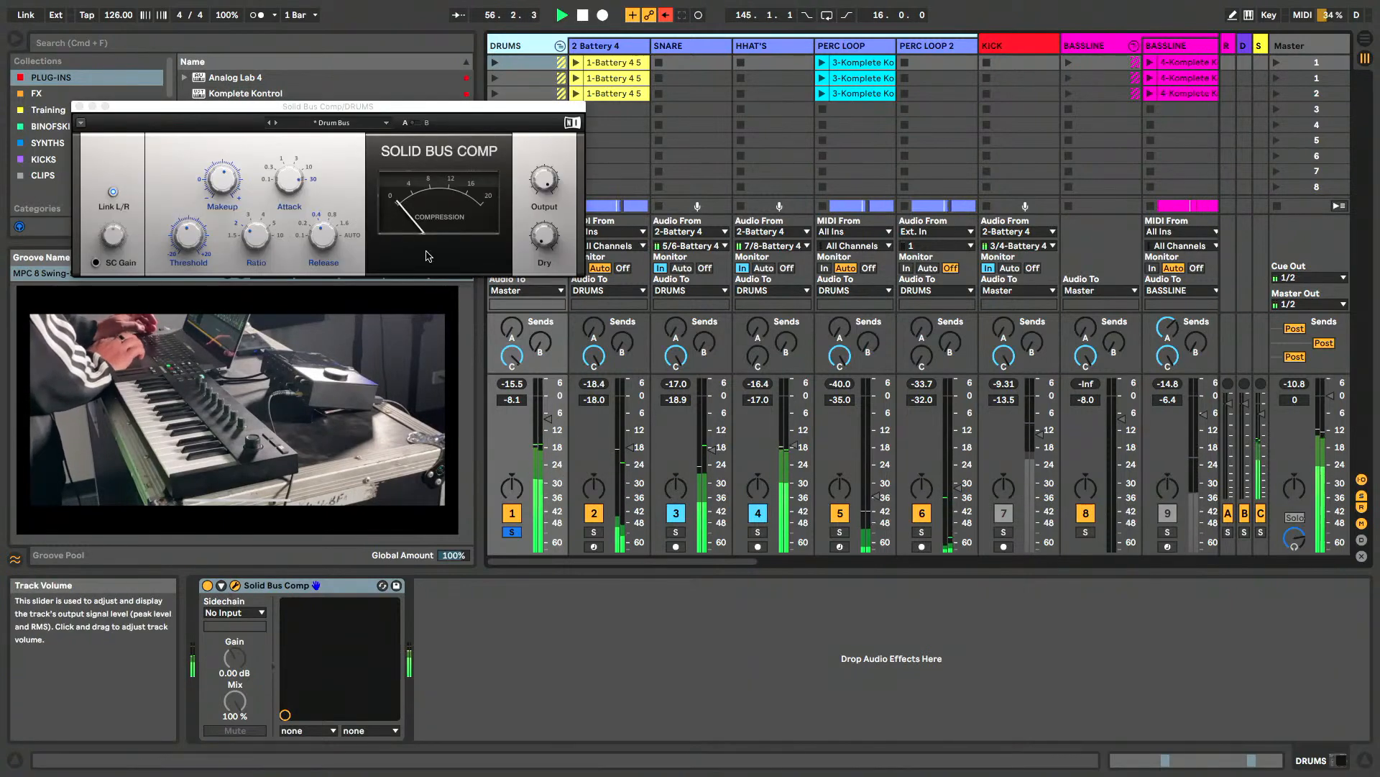
left_click_drag(336, 107, 790, 122)
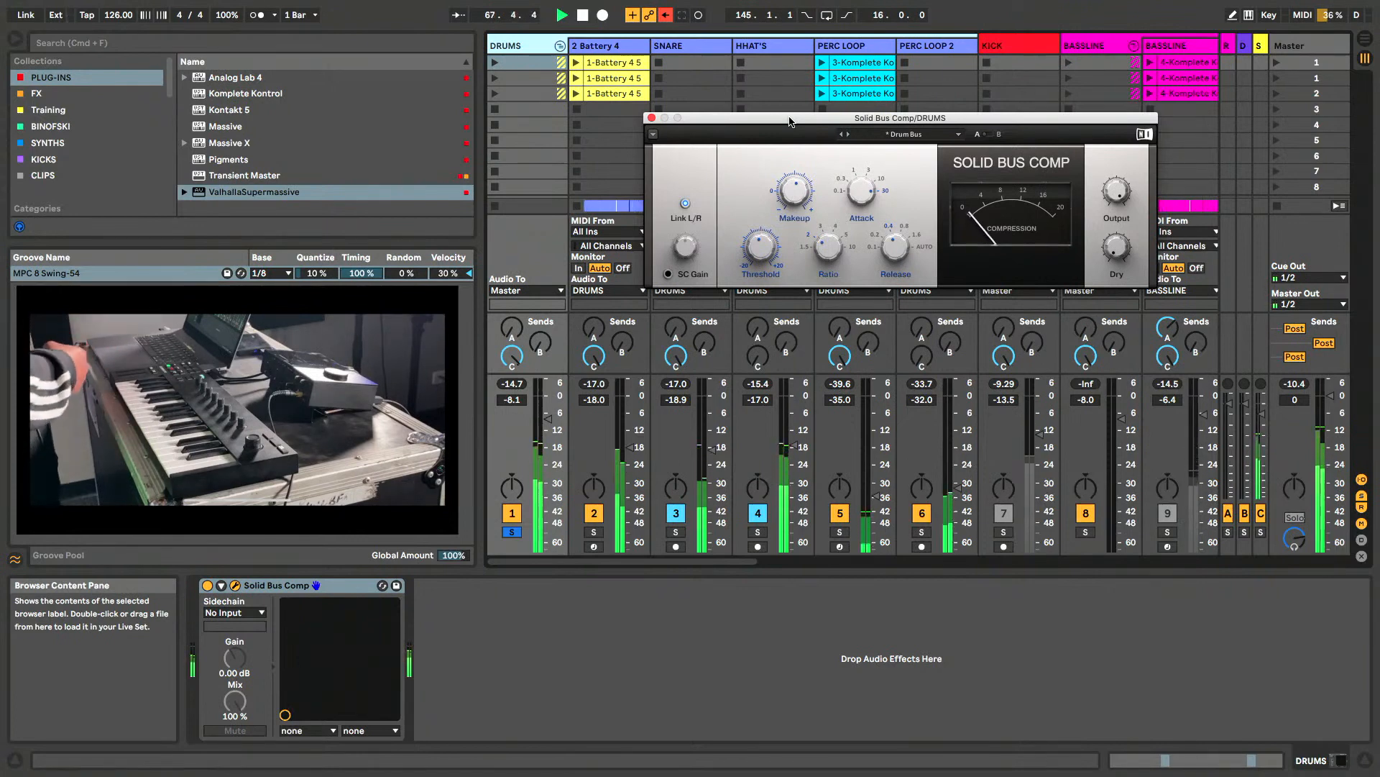
left_click(651, 117)
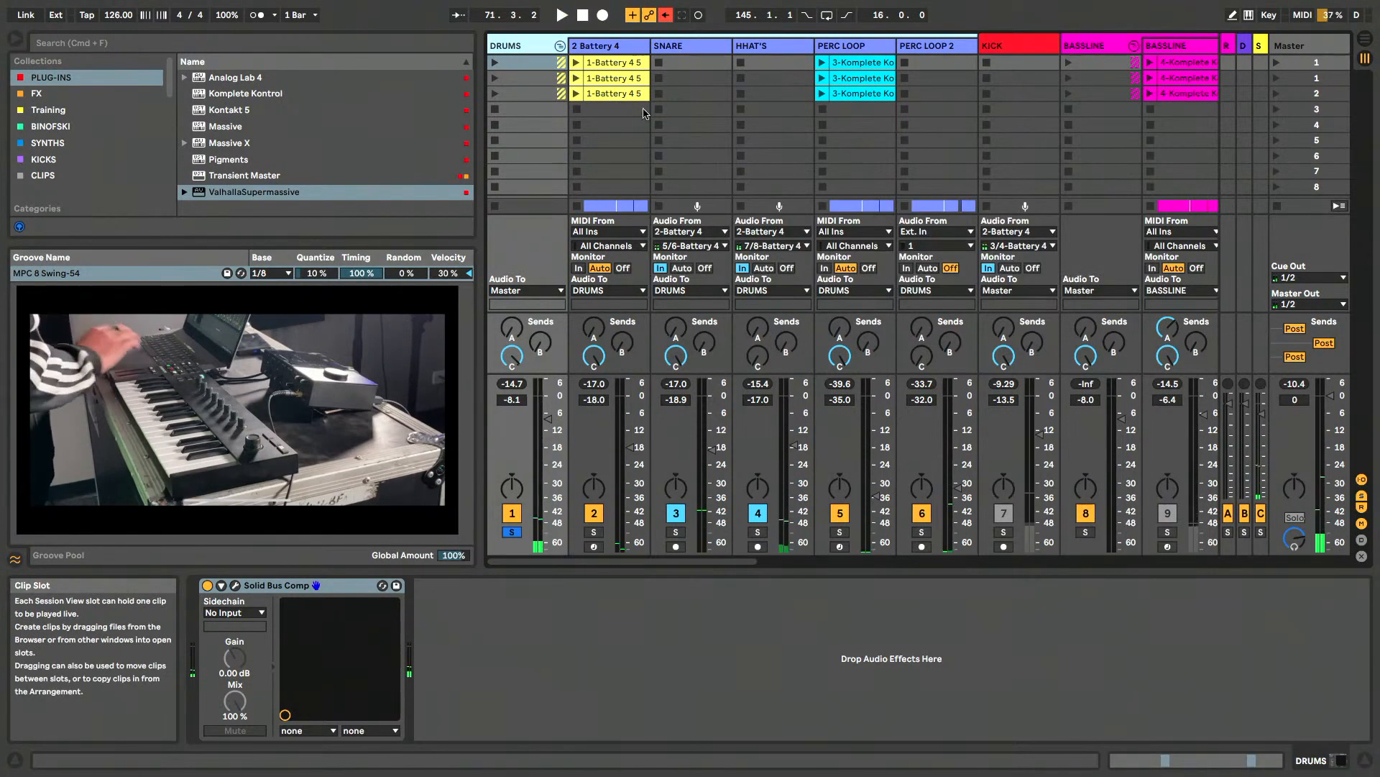
left_click(645, 113)
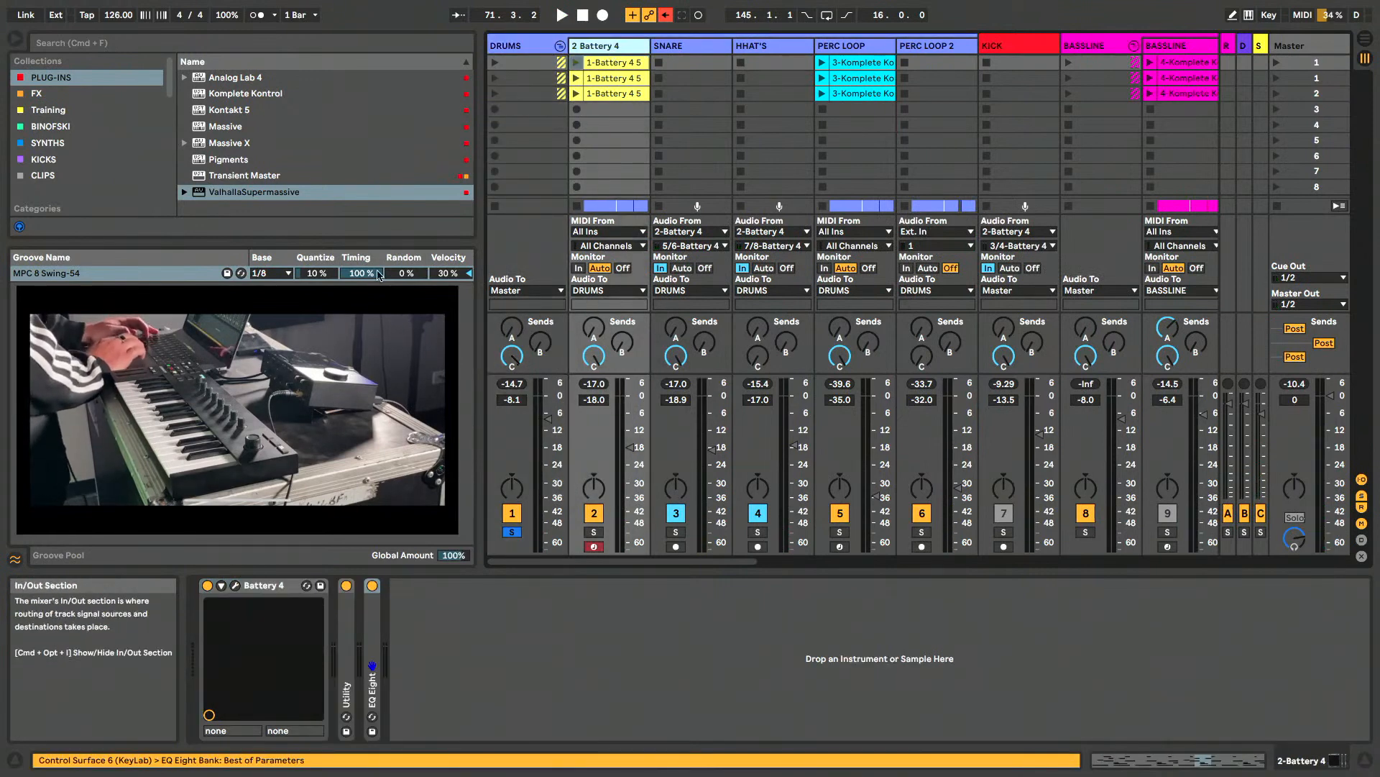
- Open Battery 4 on the selected track and audition the Kick Bubble 2, Rim Cook, Snare Bubble 2 and OpenHH Bubble 2 cells
left_click(235, 584)
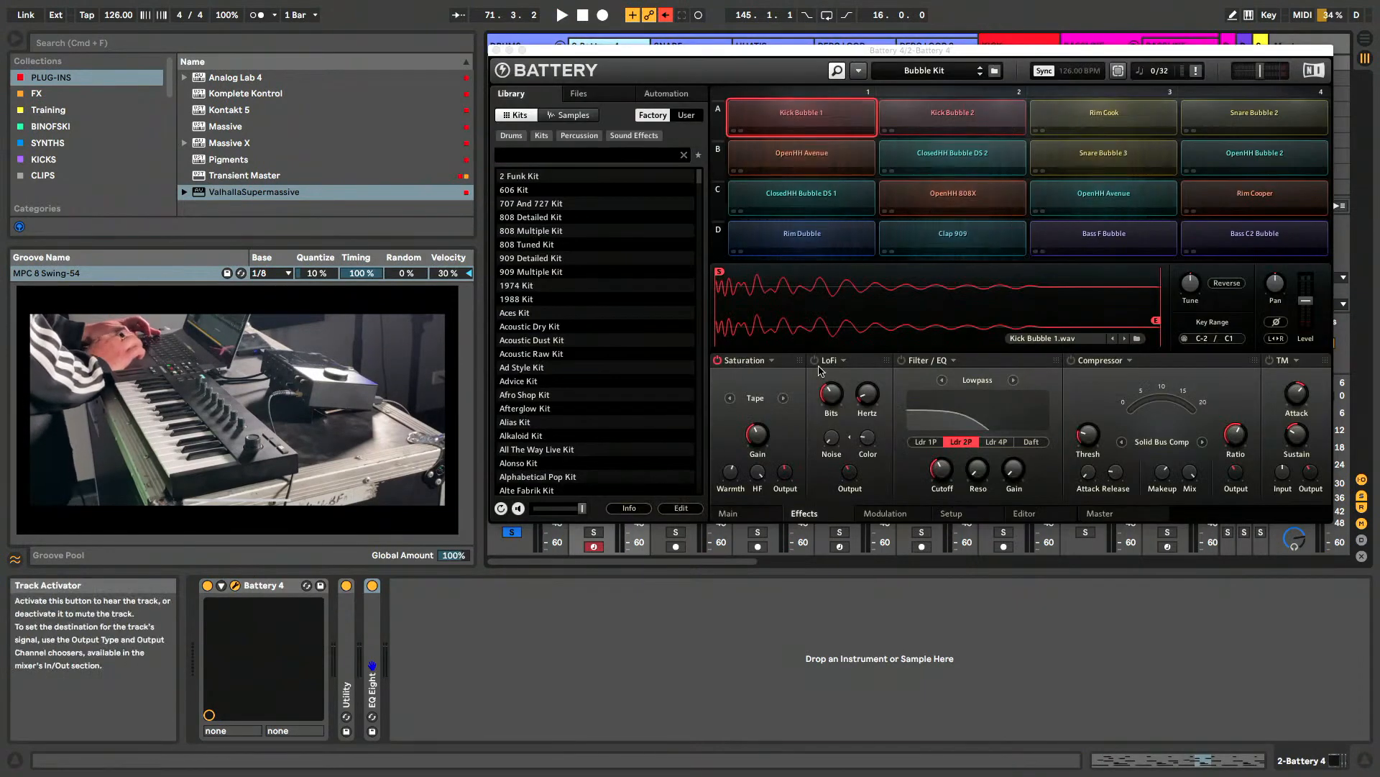
left_click_drag(846, 50, 862, 41)
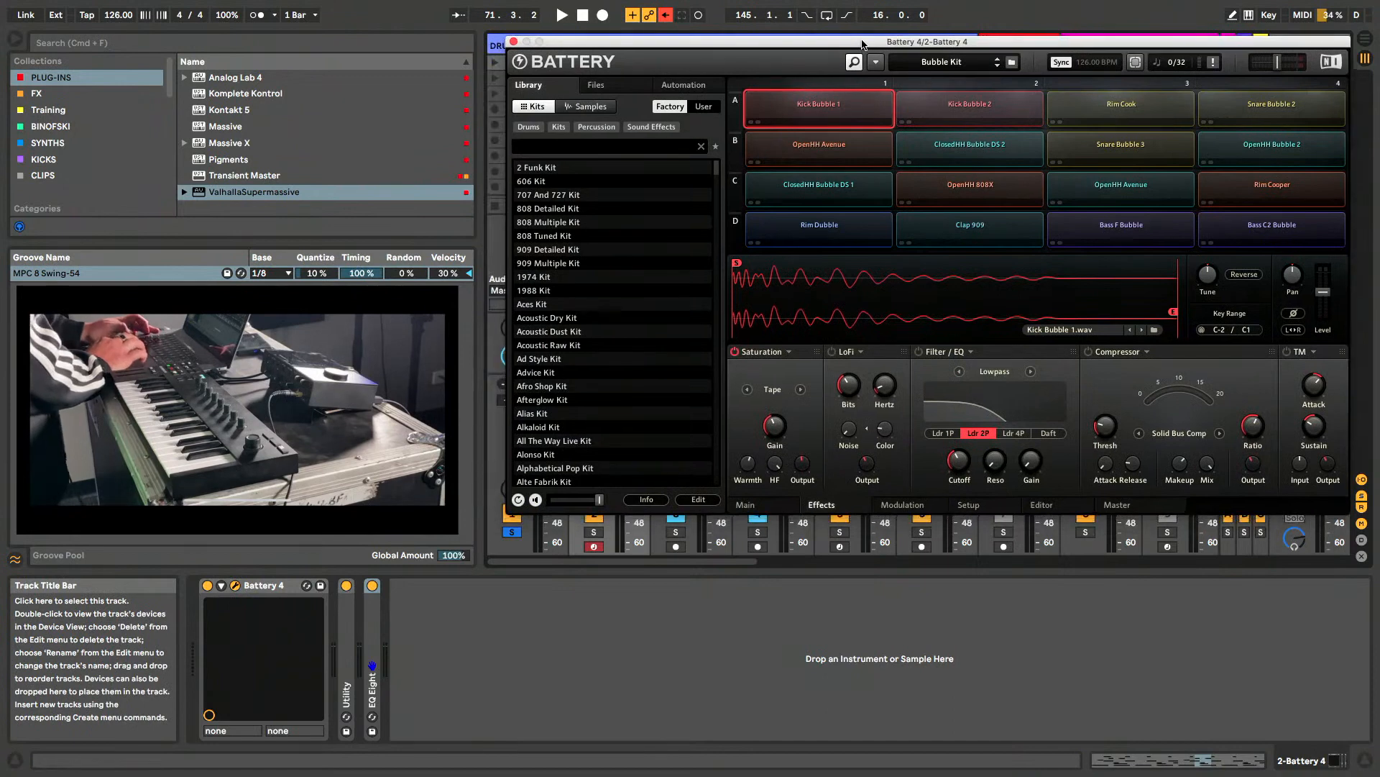
left_click(980, 115)
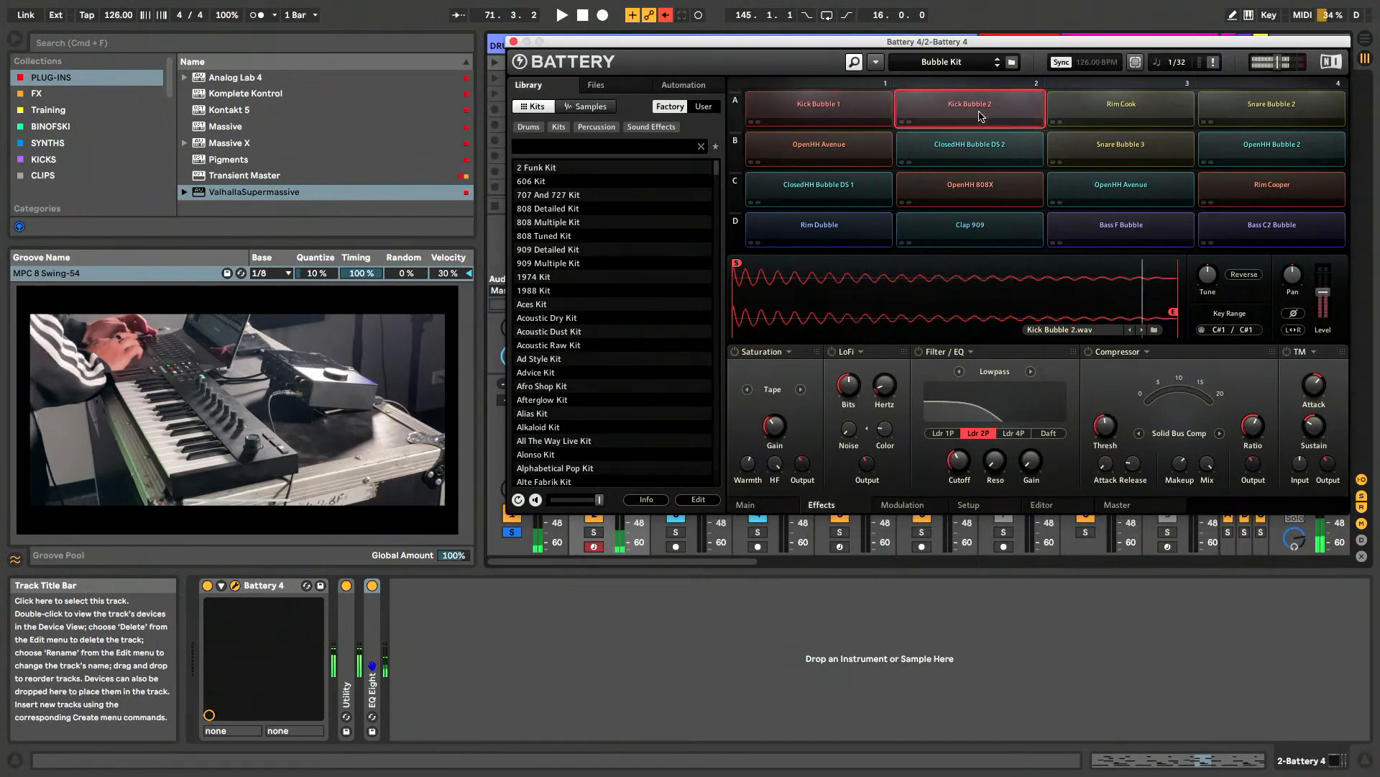
left_click(1150, 111)
left_click(1308, 100)
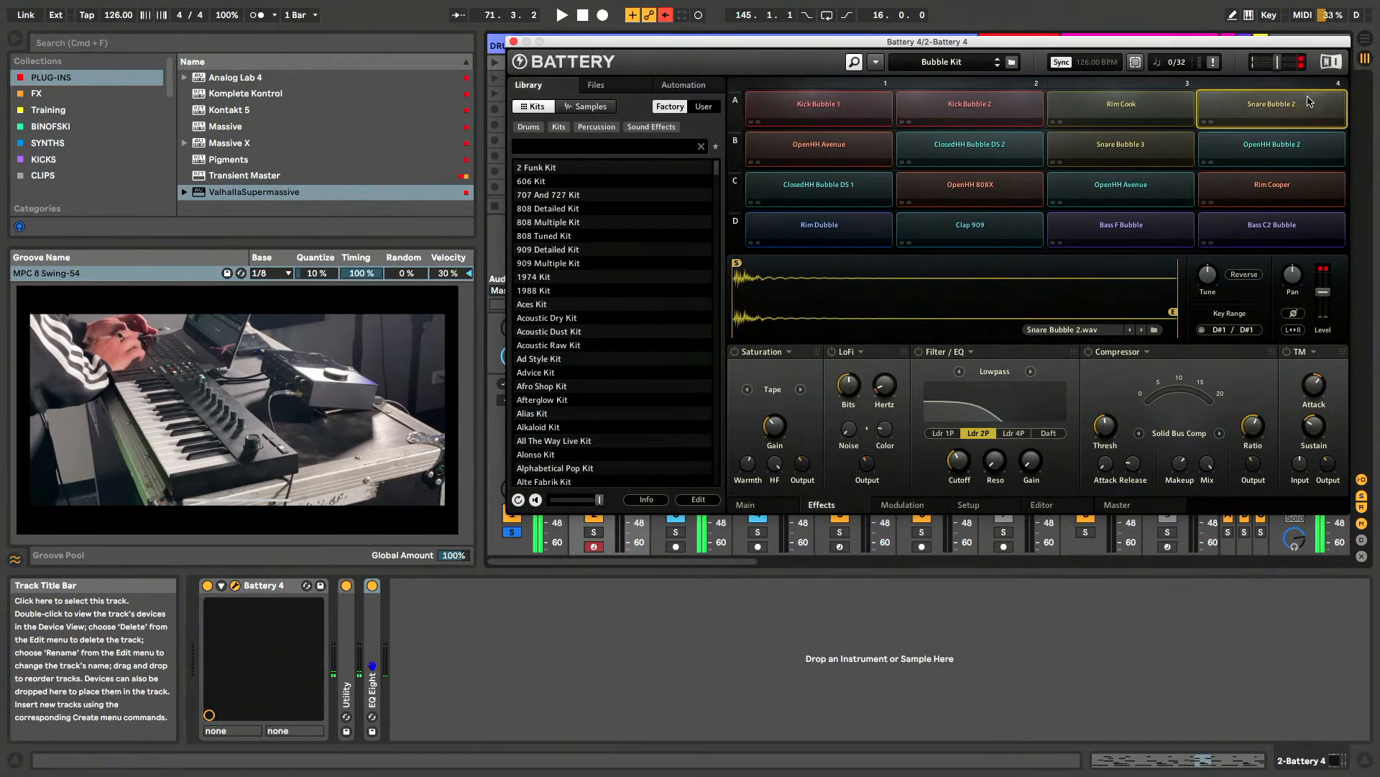
left_click(1271, 154)
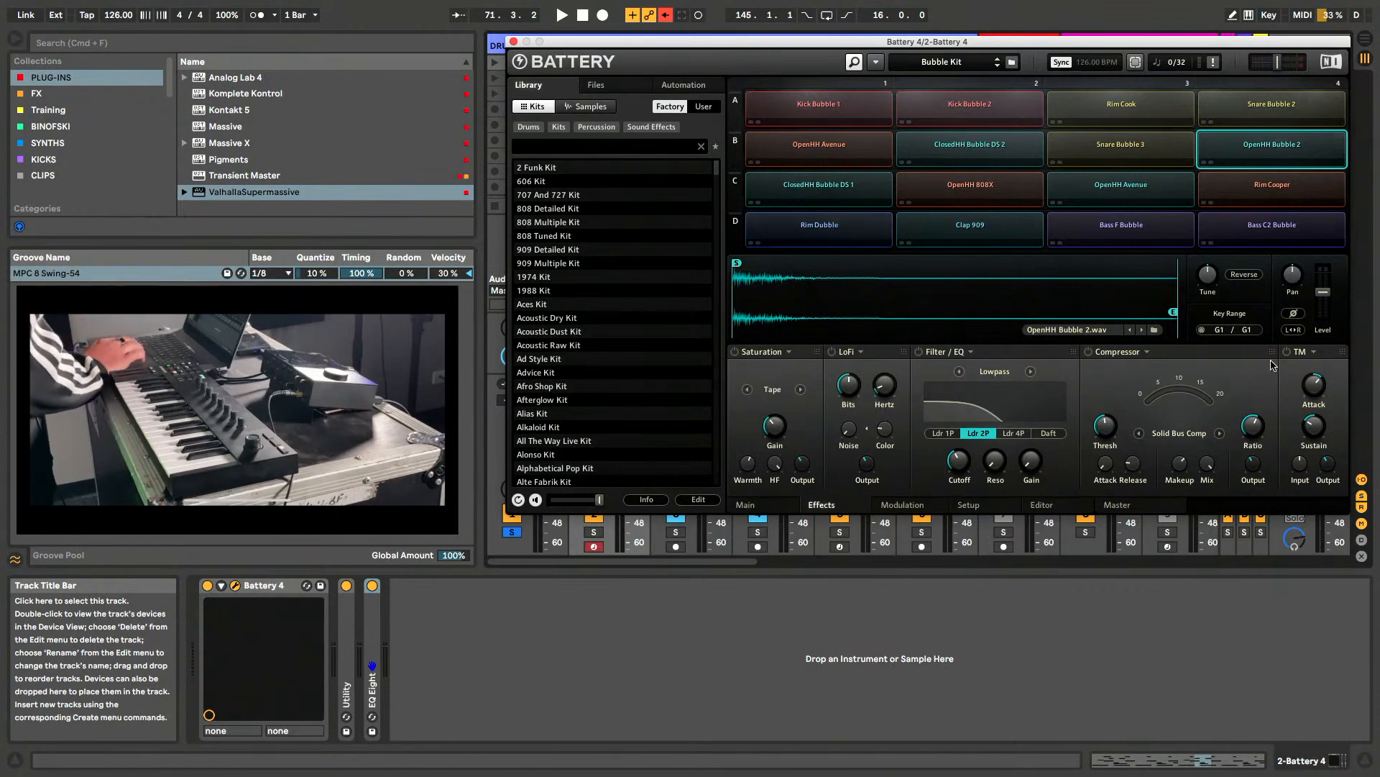
- Review the modulation, setup and sample editor pages for the OpenHH Bubble 2 cell, and close the Battery 4 window
left_click(905, 506)
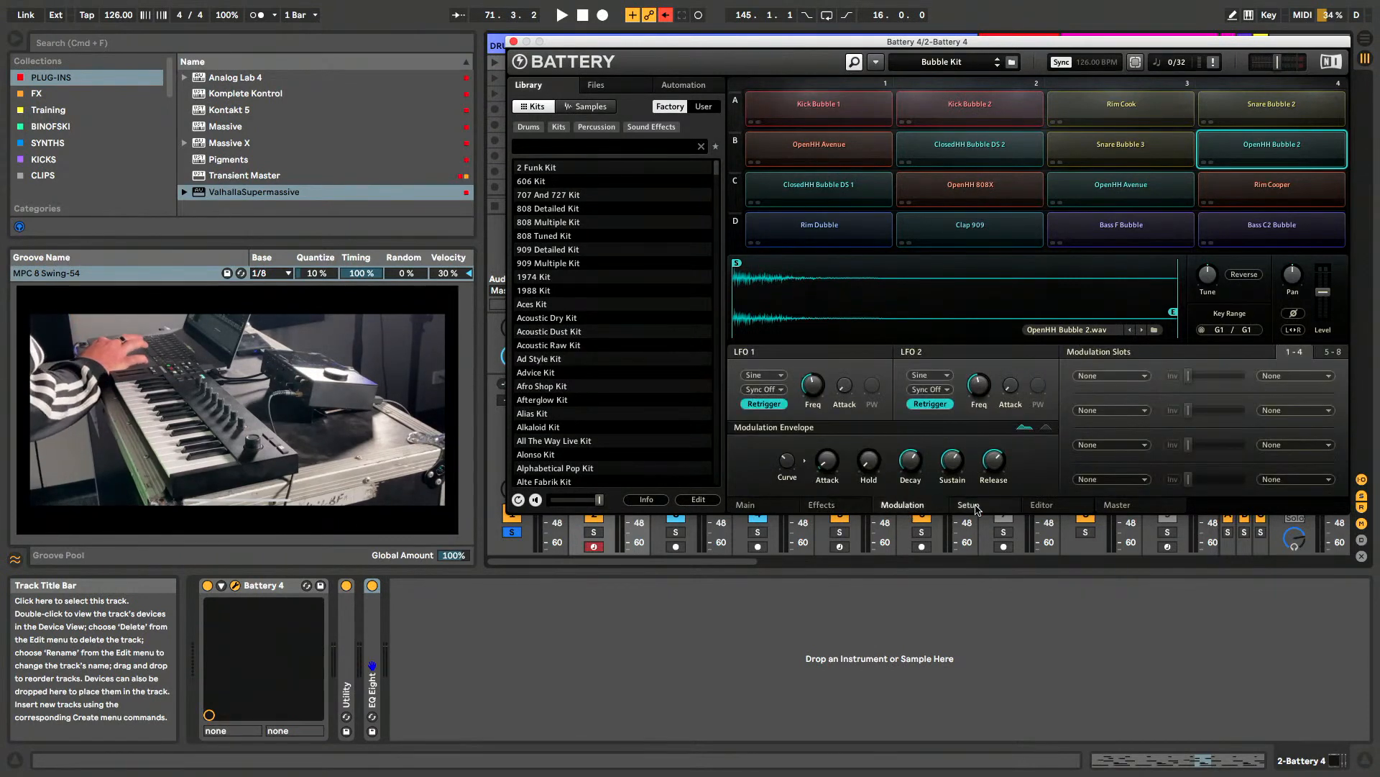
left_click(969, 507)
left_click(1046, 506)
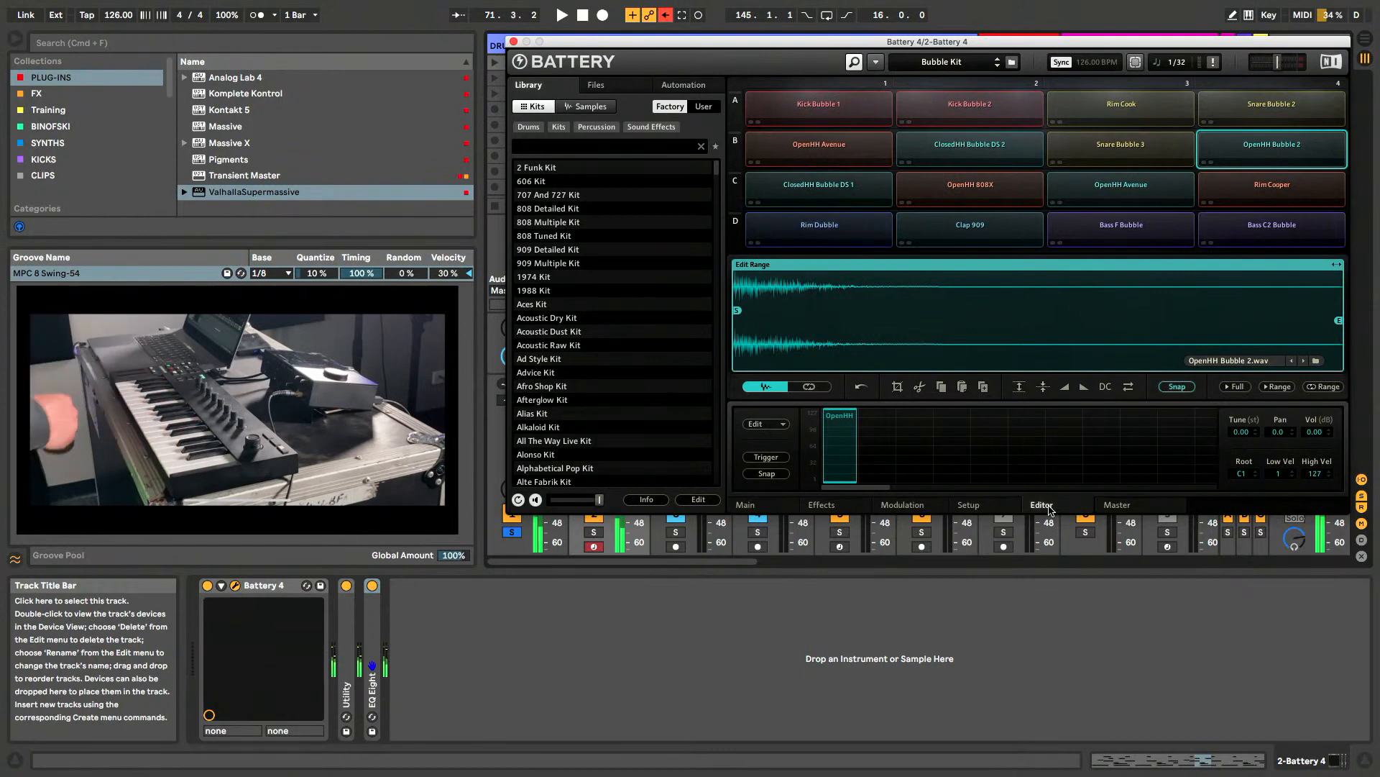
left_click(513, 42)
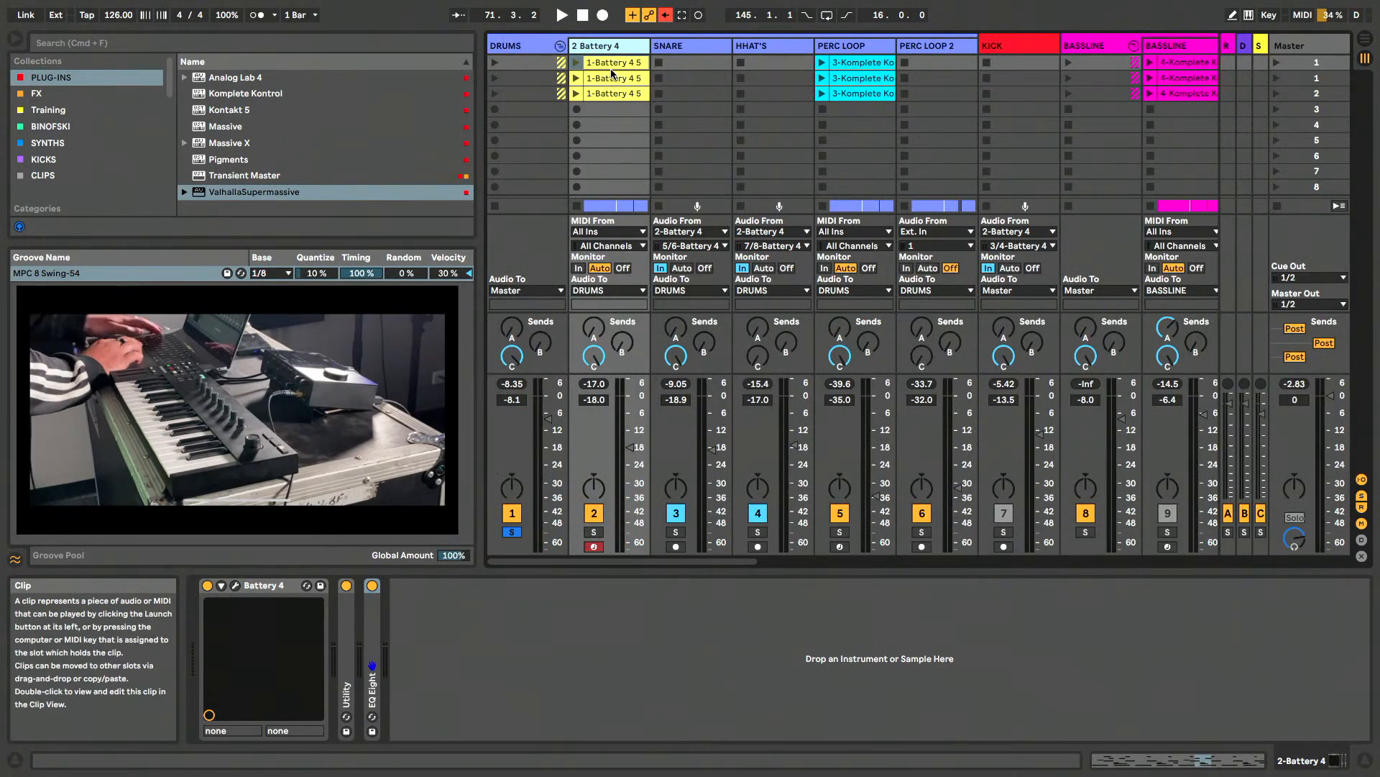
- Inspect the Battery 4 MIDI clip from the session, and examine the one at the DROP in the Arrangement with an enlarged note editor
double_click(612, 74)
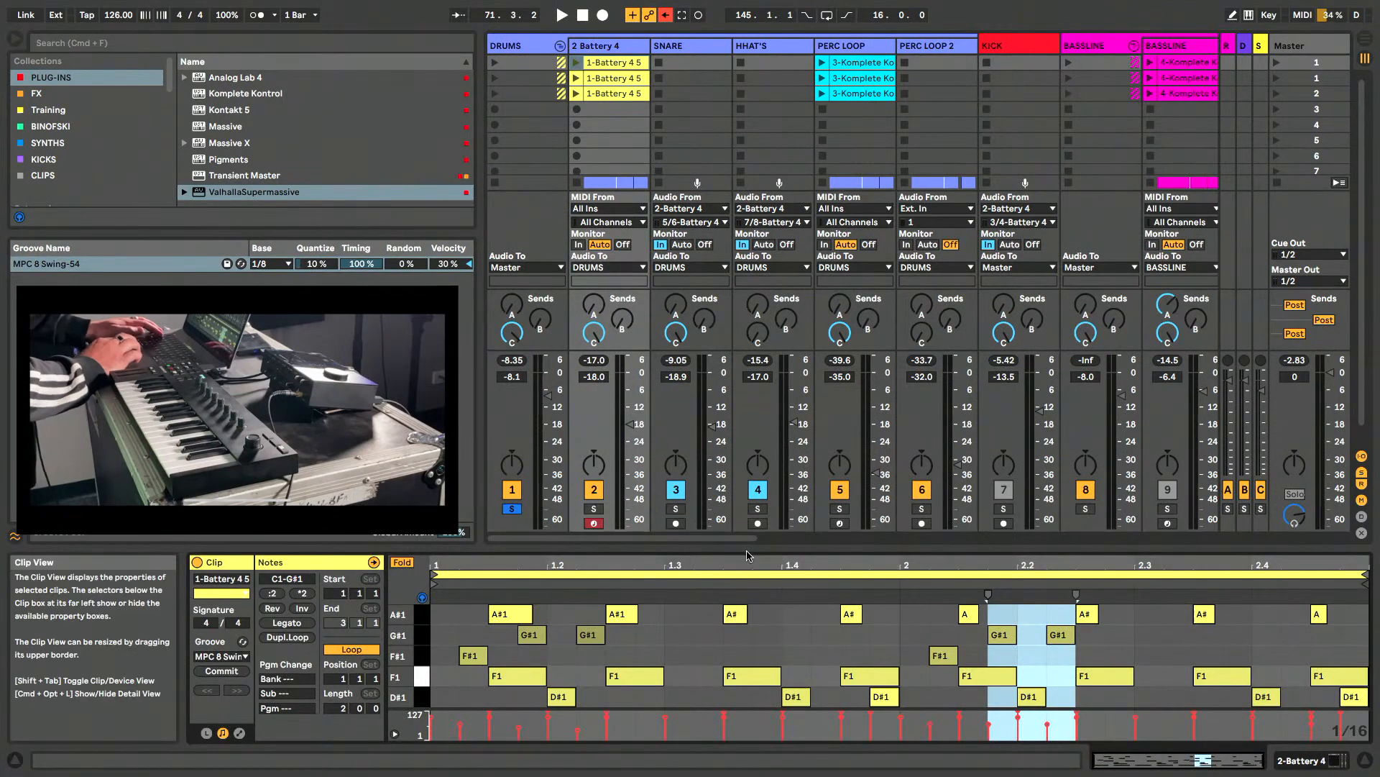
key("Tab")
left_click(857, 143)
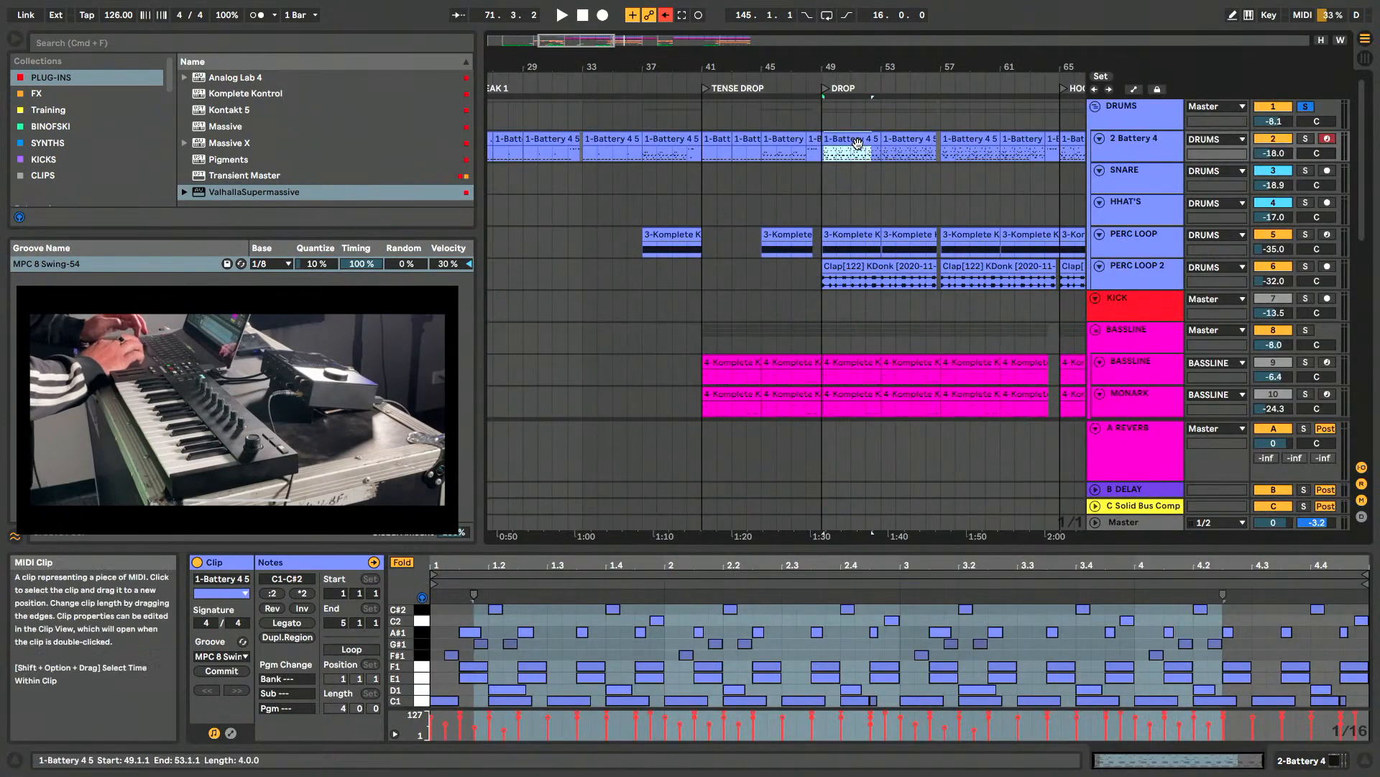
left_click(855, 143)
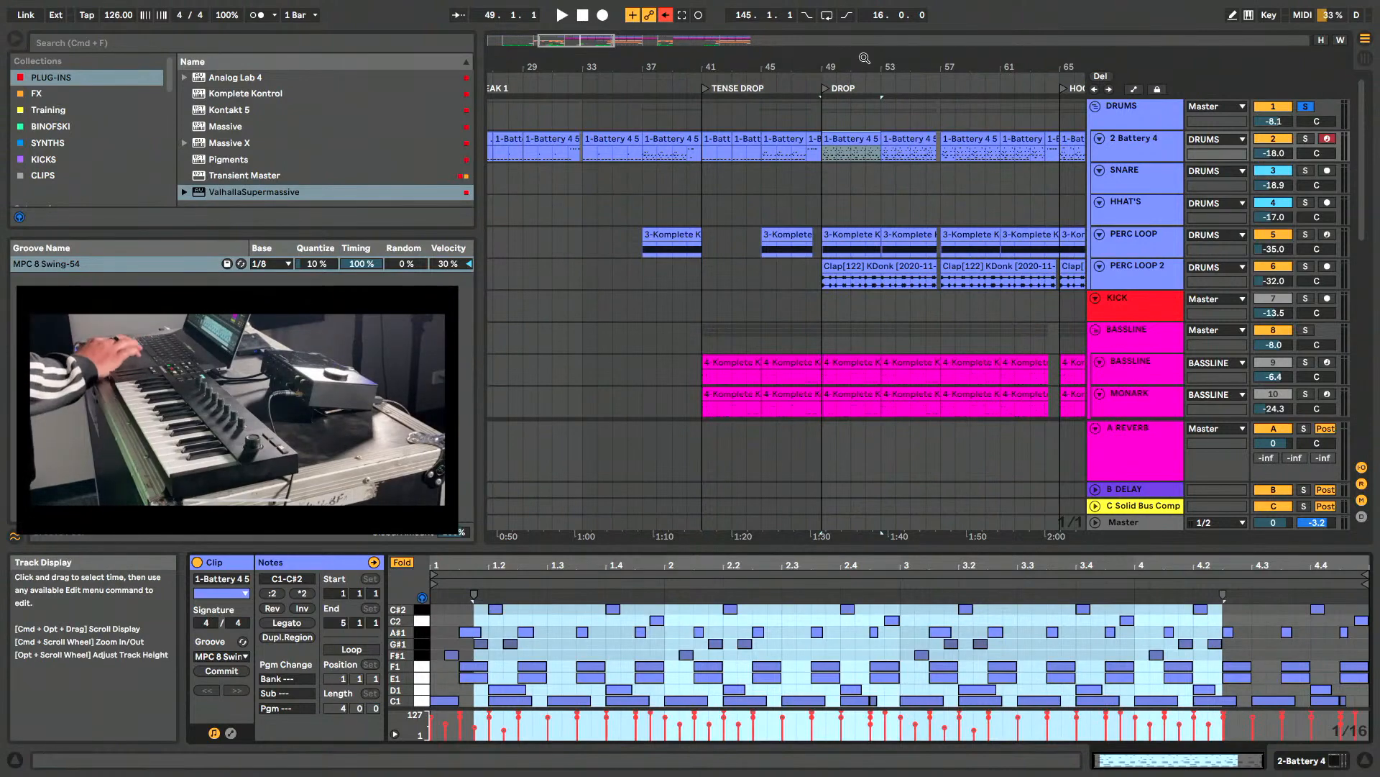
key("minus")
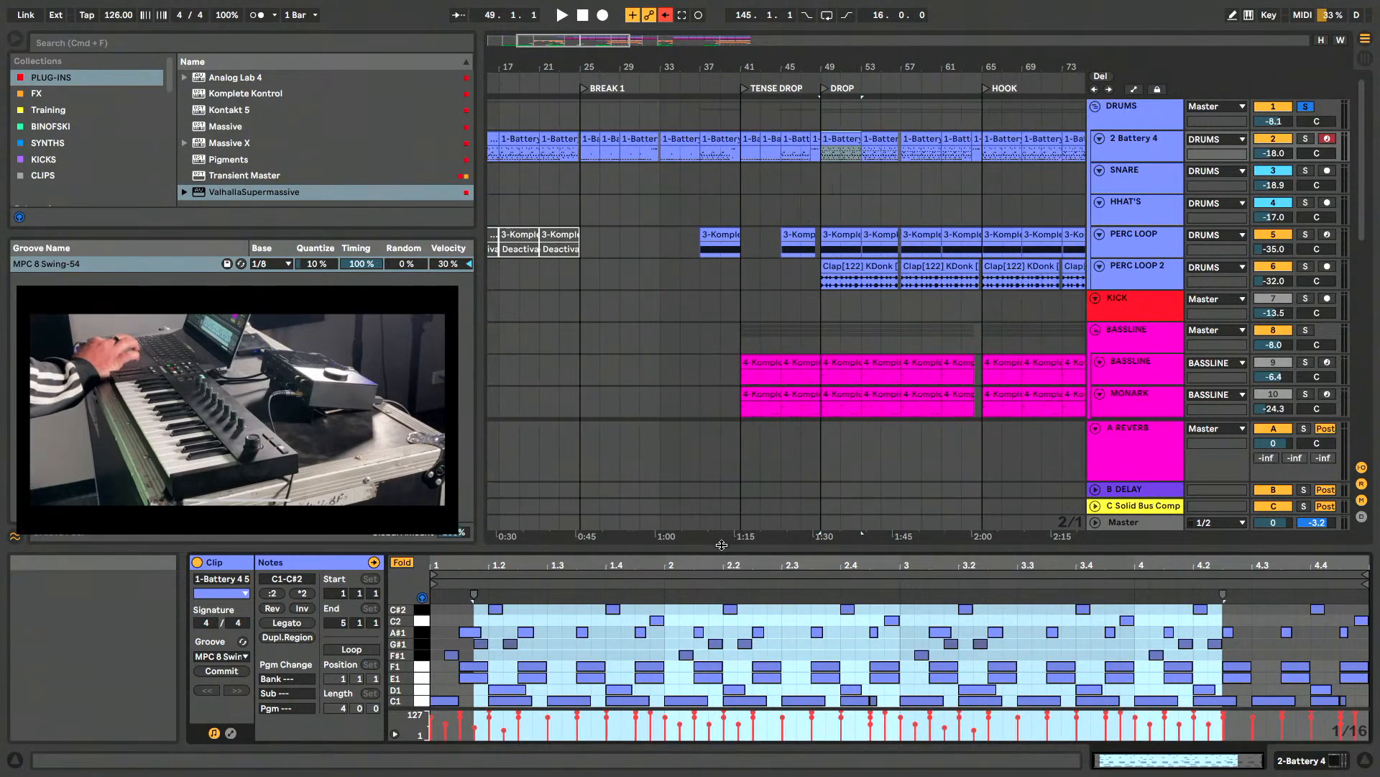
left_click_drag(721, 549, 721, 414)
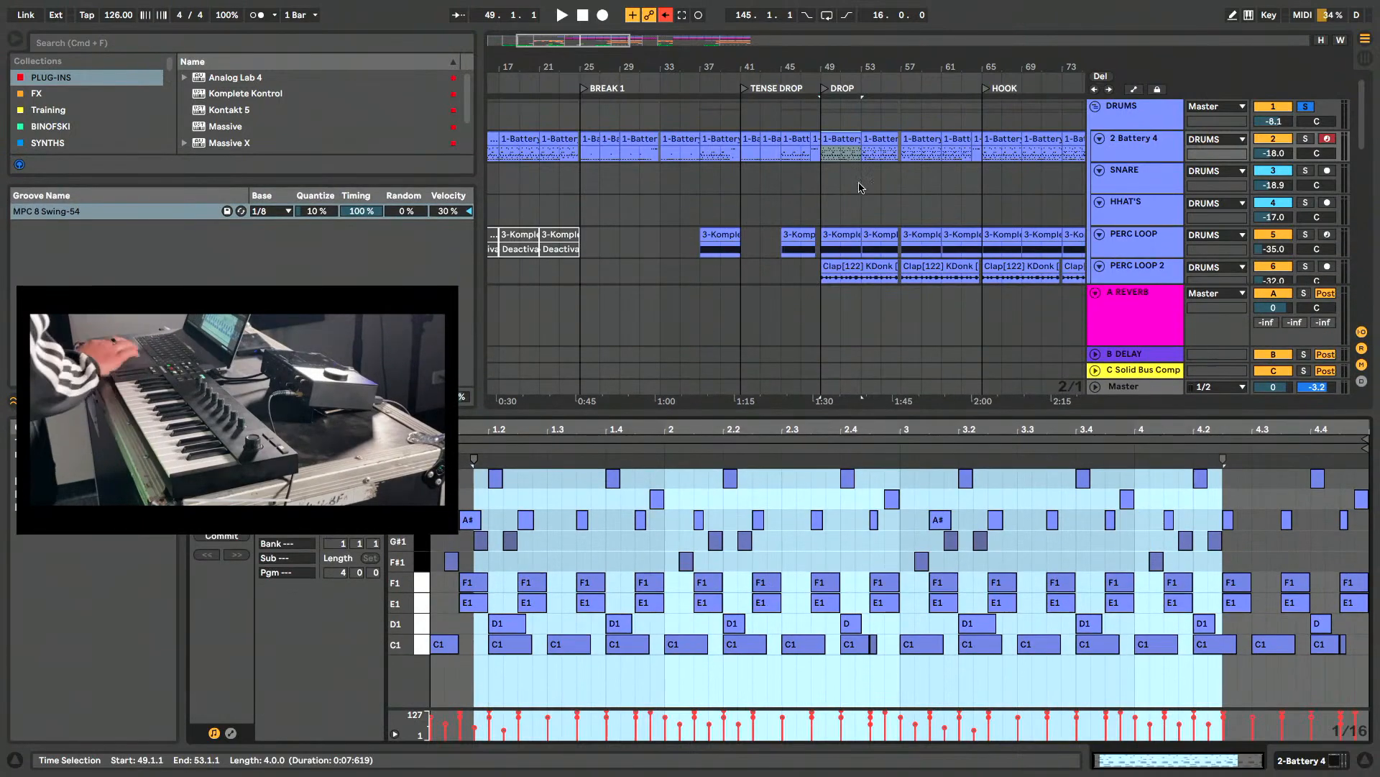
- Open Komplete Kontrol on the PERC LOOP track and preview the Shaker[128] Kosma and Shaker[136] NoLand loops
left_click(1108, 248)
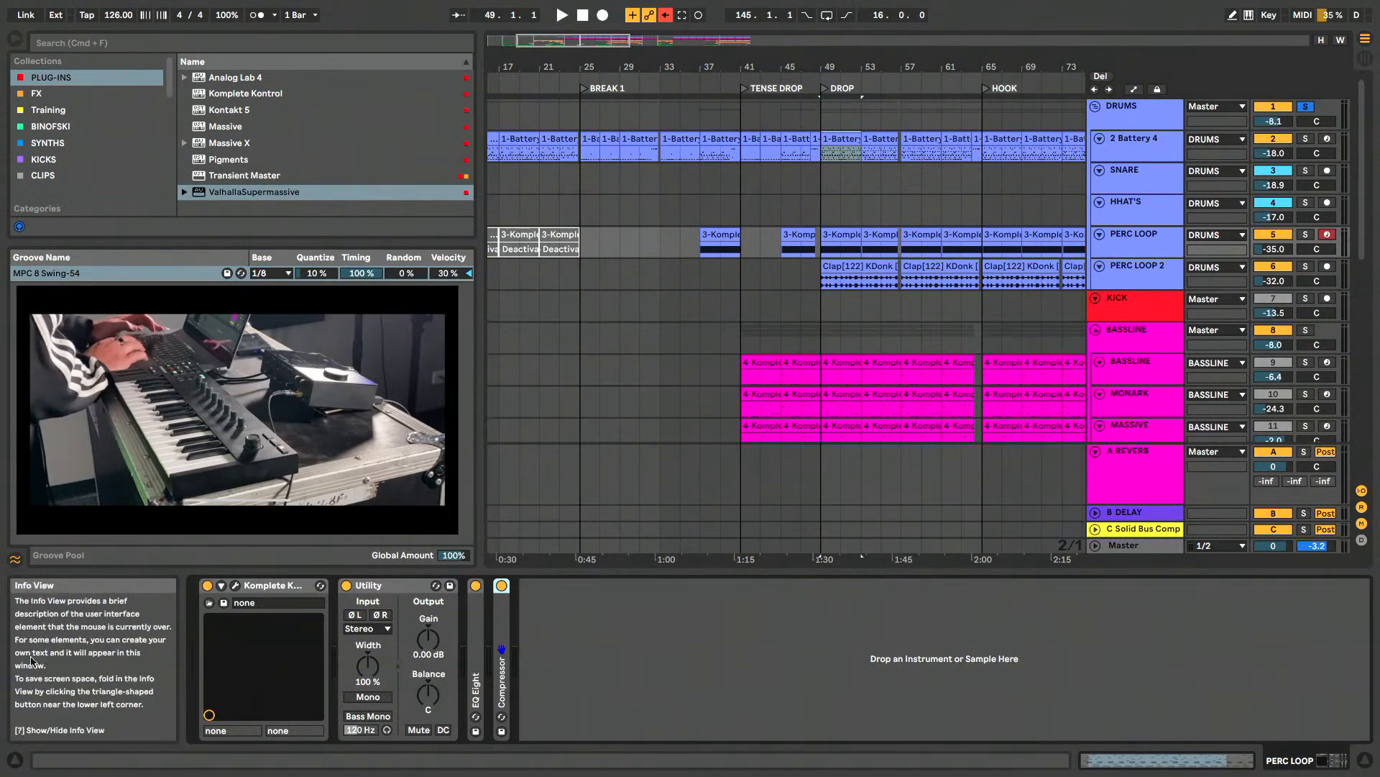
left_click(236, 585)
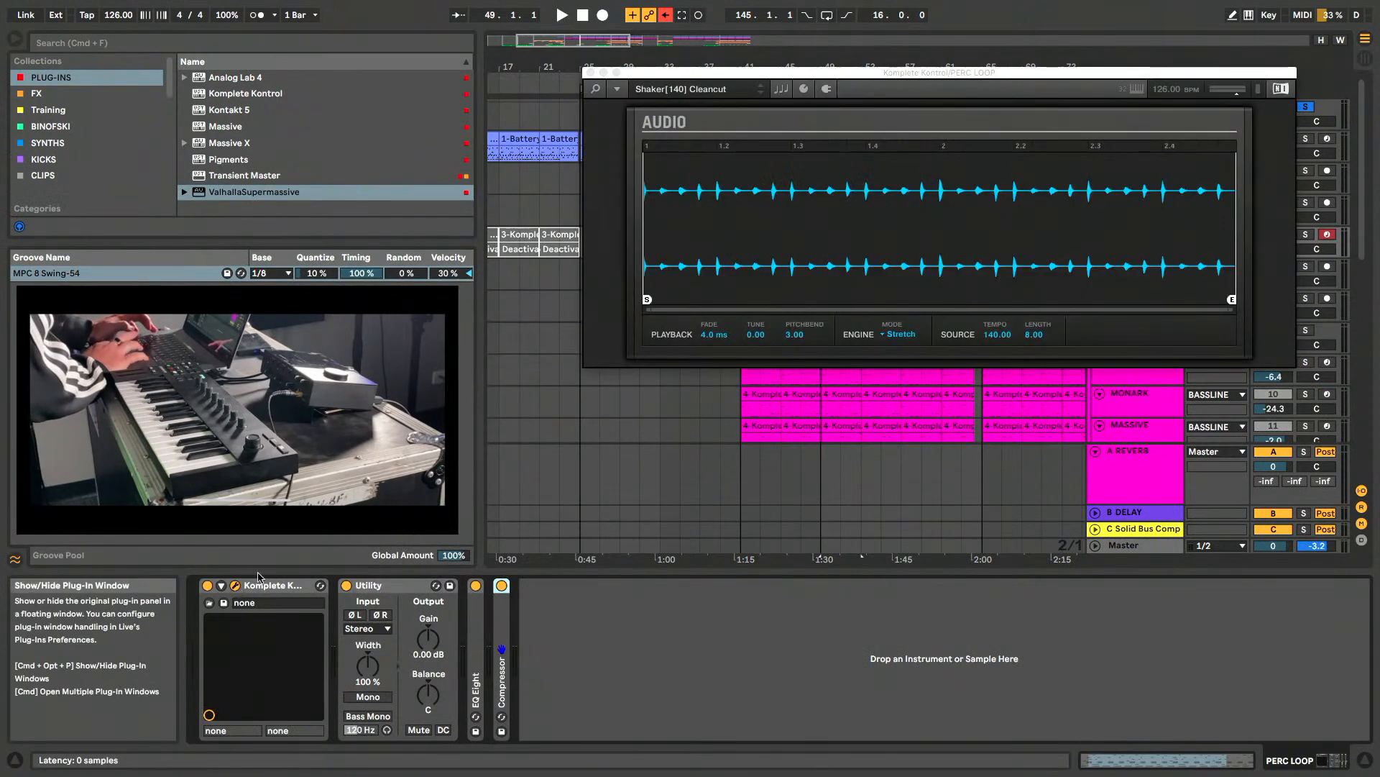
left_click_drag(938, 73, 935, 110)
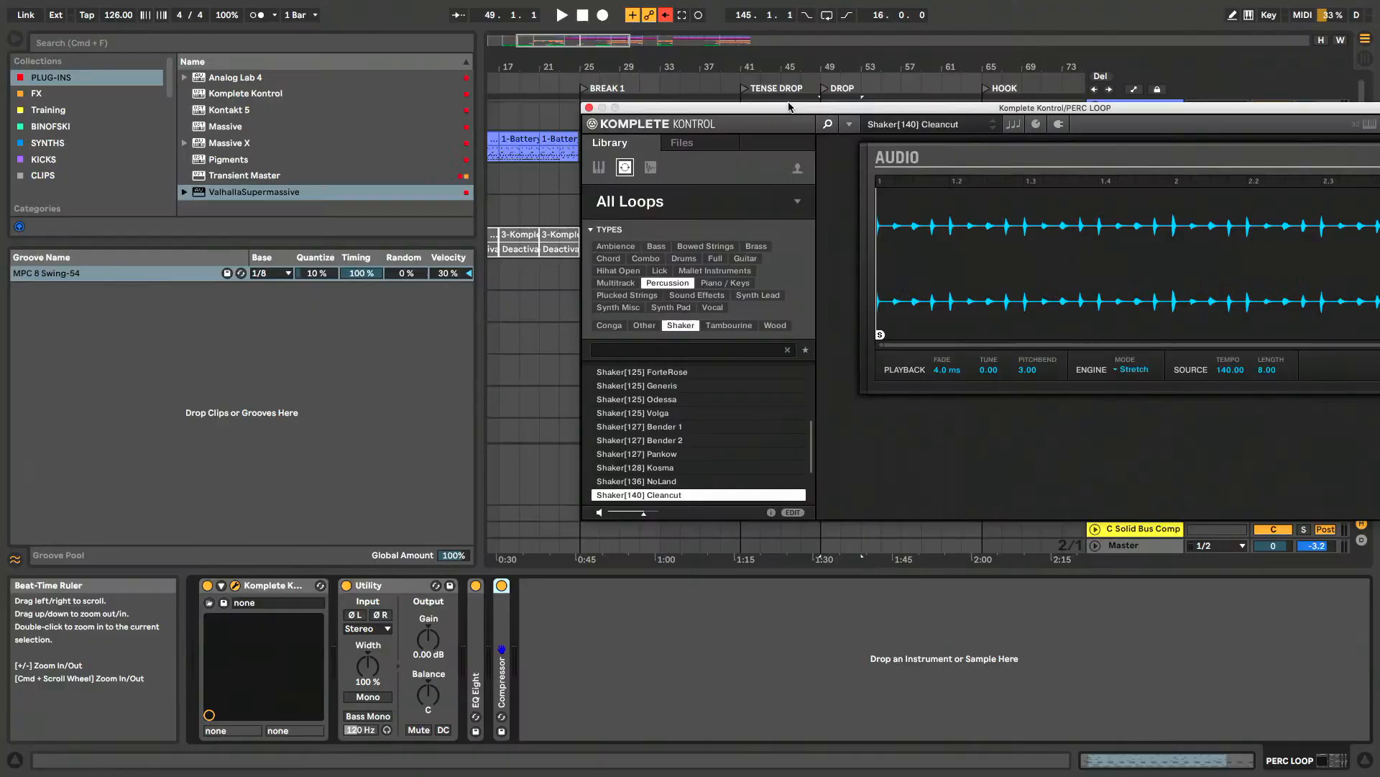
left_click_drag(789, 107, 754, 94)
left_click(655, 461)
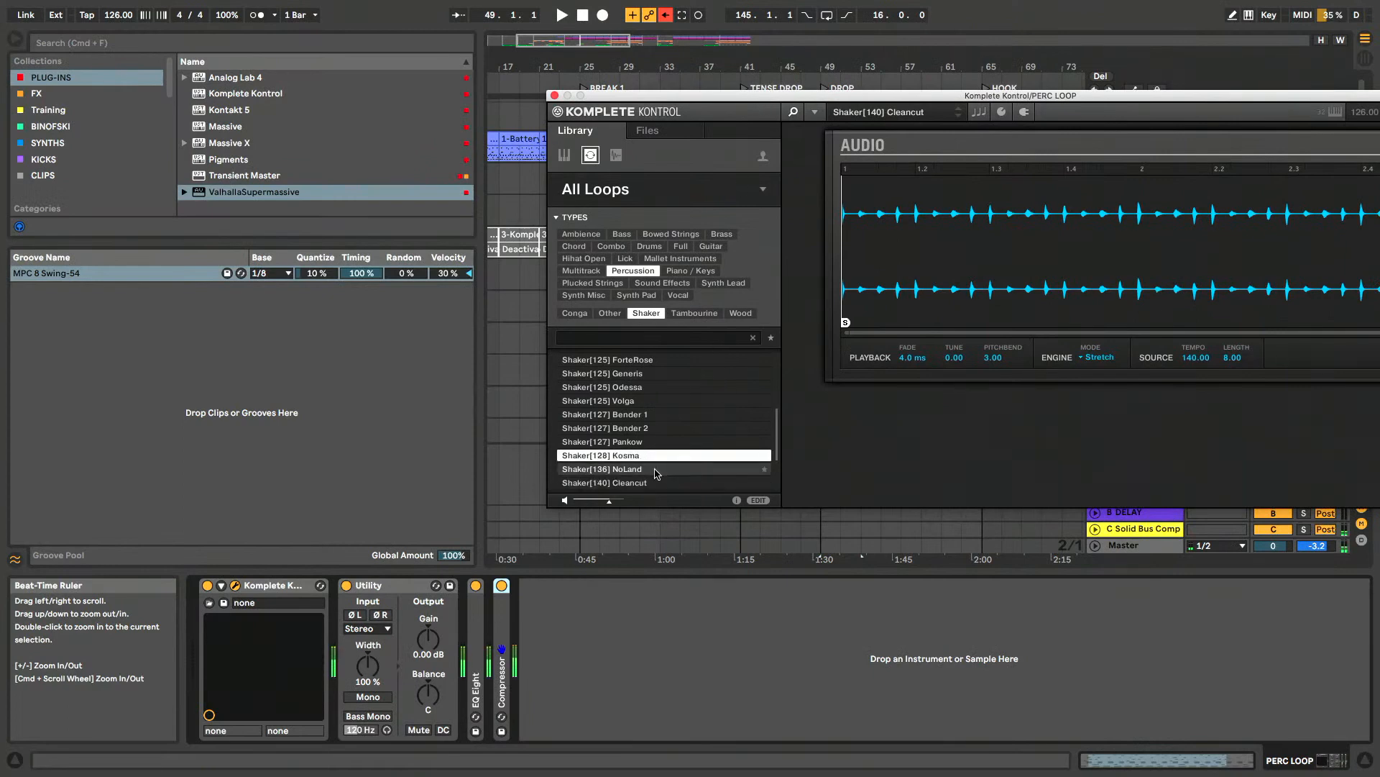
left_click(655, 468)
scroll(643, 445, "down", 2)
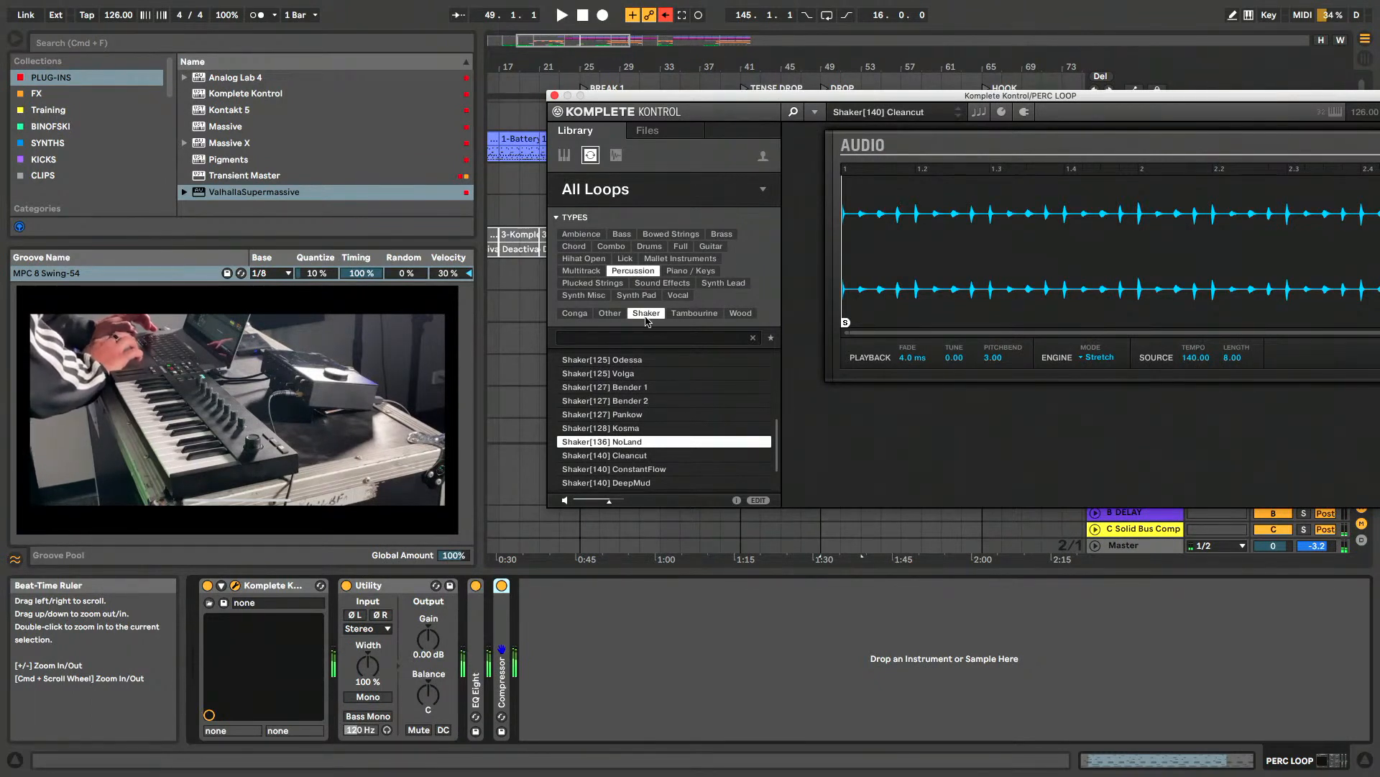
- Continue previewing the percussion shaker loops up to Shaker[140] ConstantFlow, and reposition the Komplete Kontrol window
left_click(648, 400)
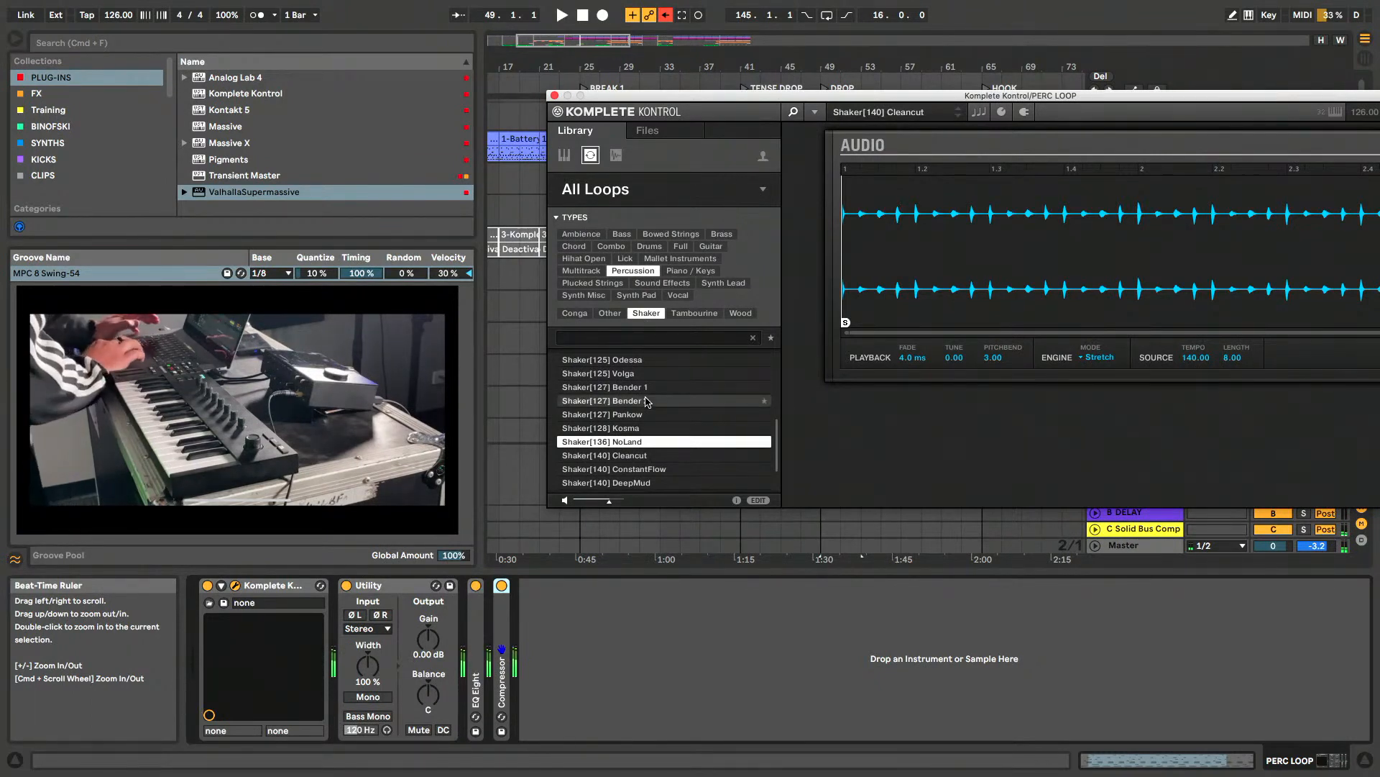
key("Down")
key("Down")
key("Down")
key("Down")
key("Down")
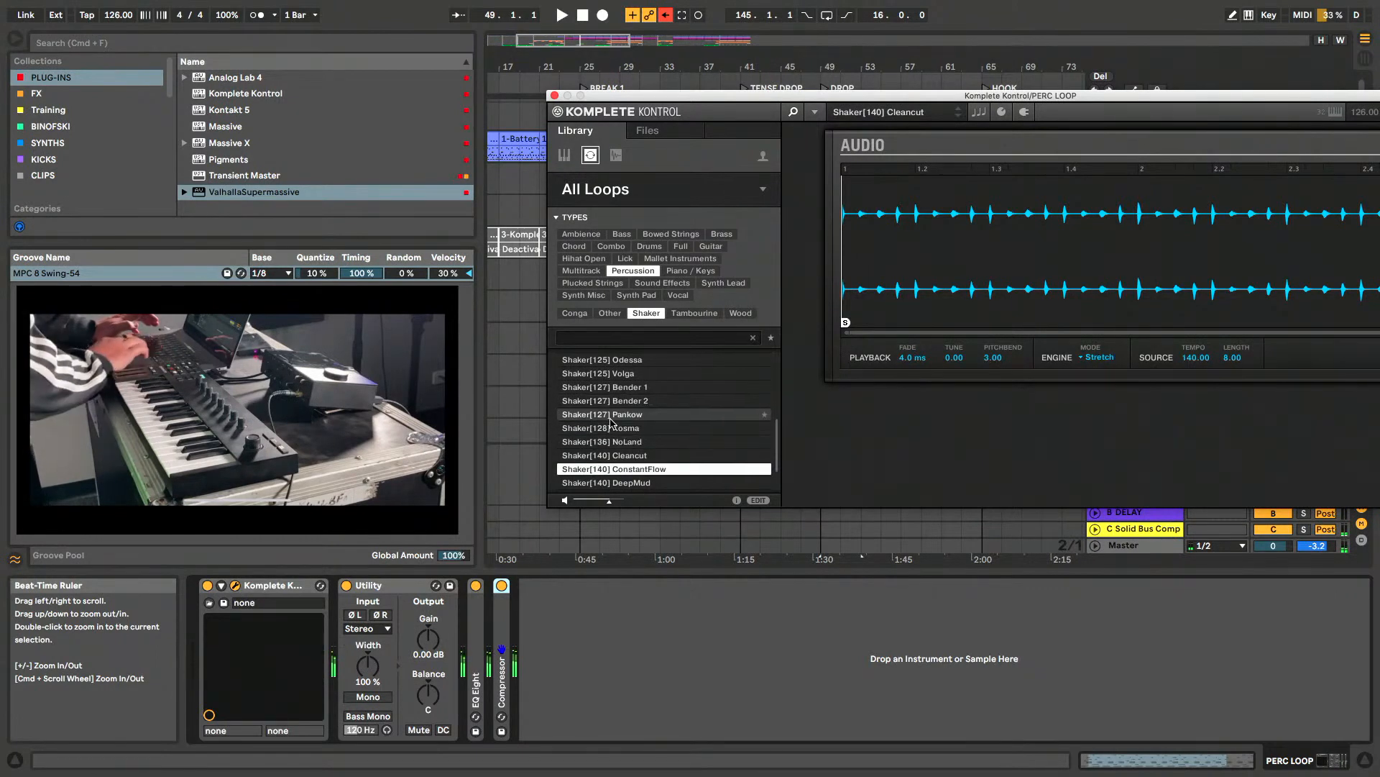
mouse_move(640, 469)
left_mouse_down()
mouse_move(862, 366)
mouse_move(620, 401)
mouse_move(636, 457)
left_mouse_up()
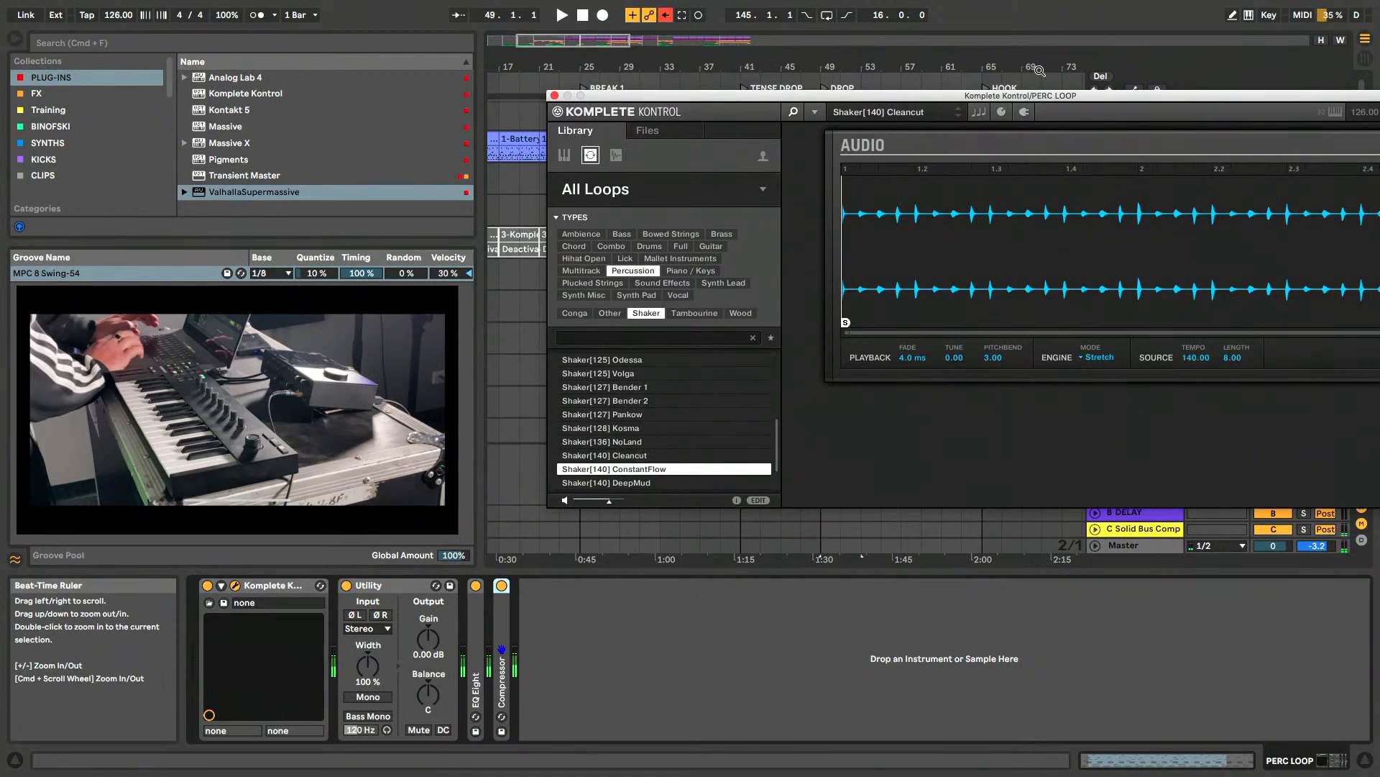
left_click_drag(1032, 98, 914, 104)
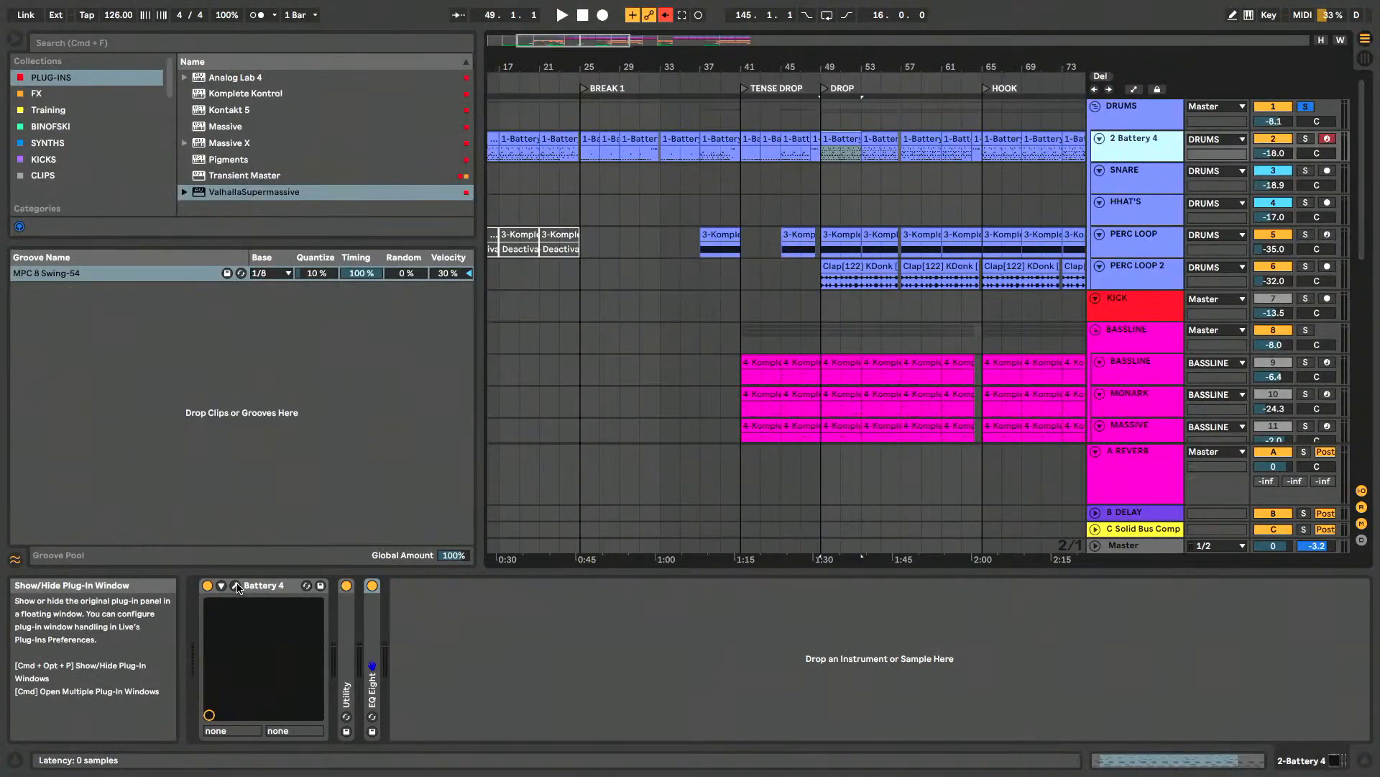
- Reopen Battery 4 from the 2 Battery 4 track, check its file and automation views, and return to the kit library
left_click(237, 586)
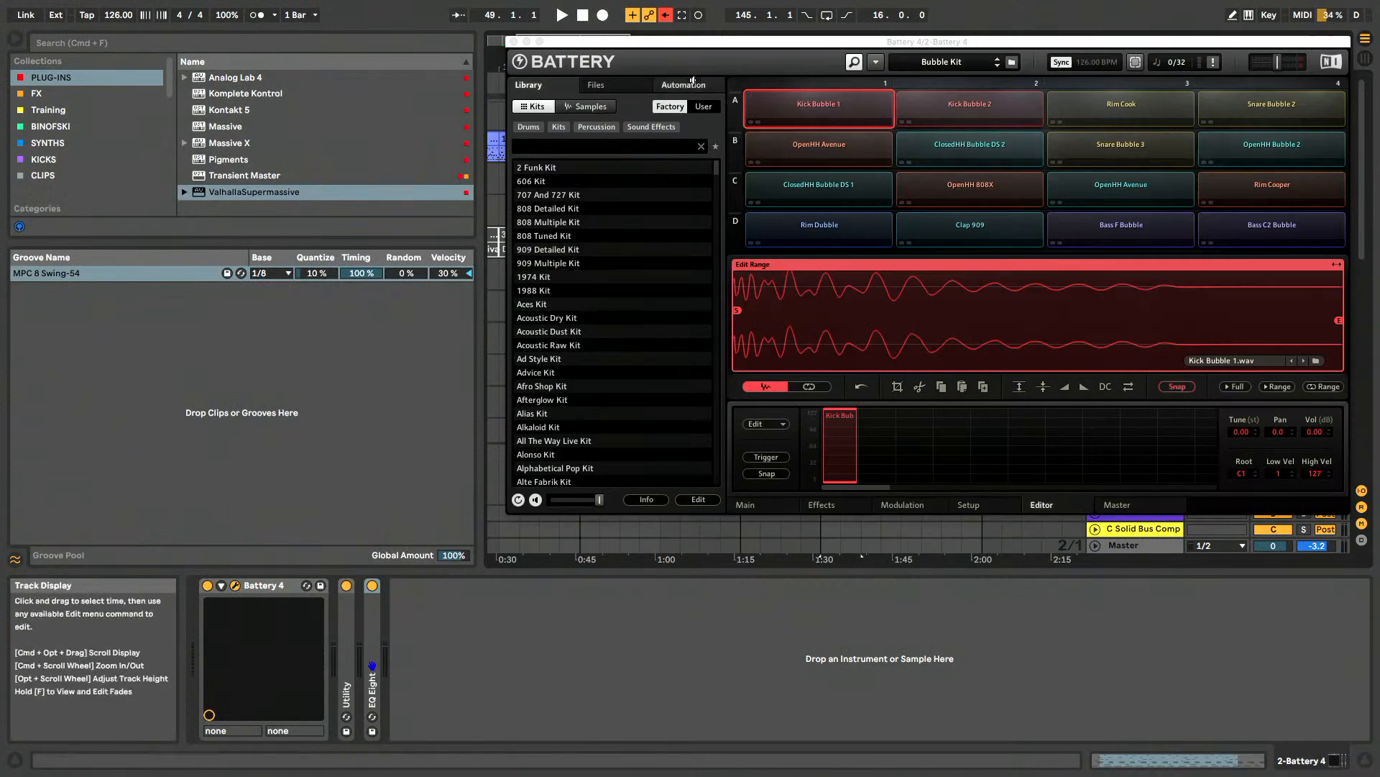
left_click(596, 84)
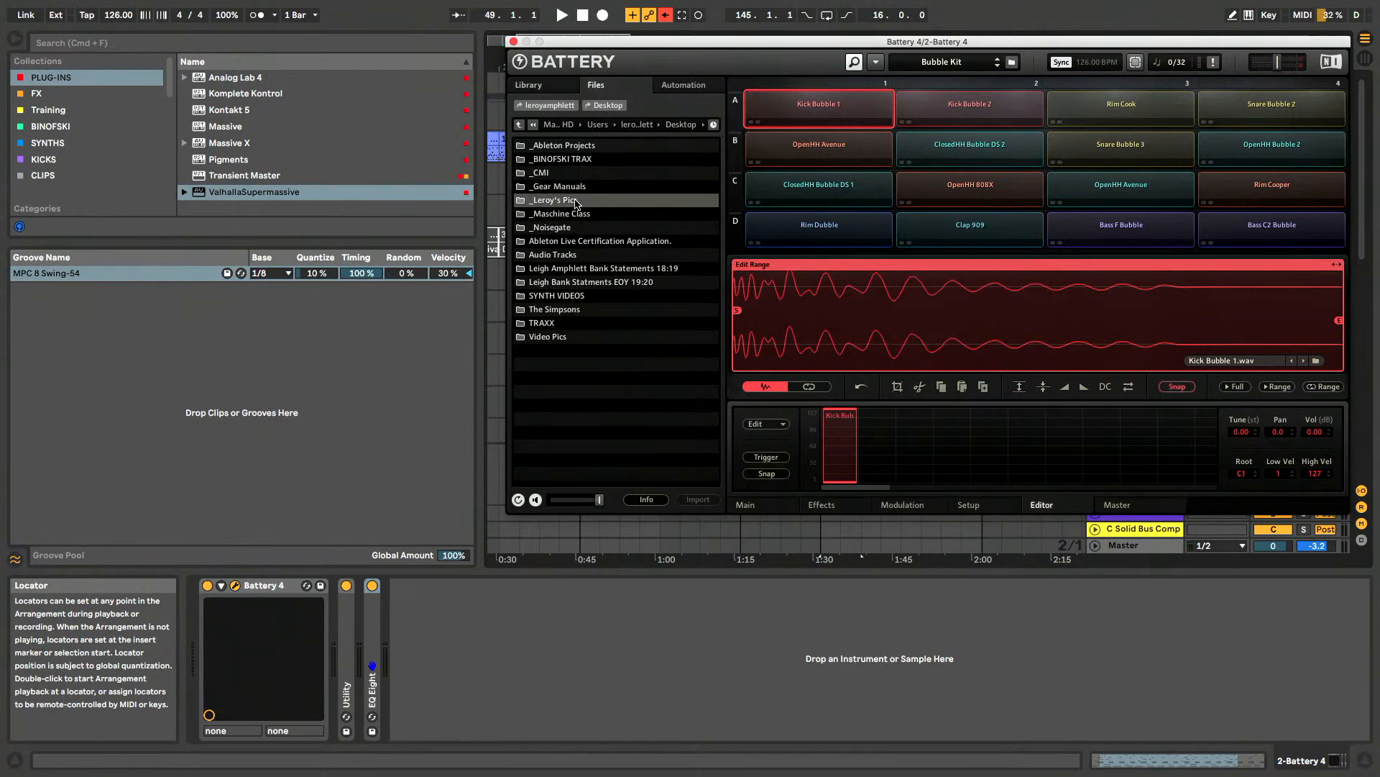
left_click(679, 86)
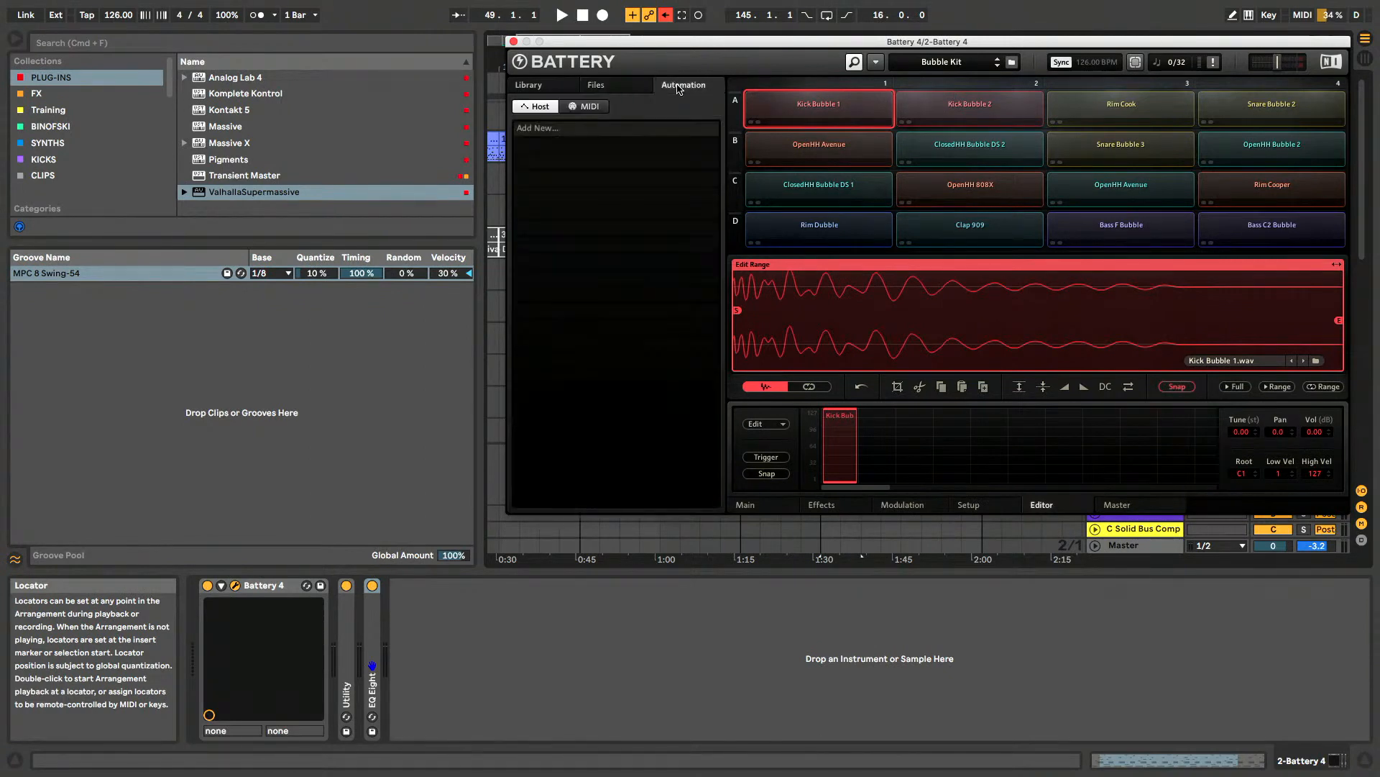
left_click(528, 85)
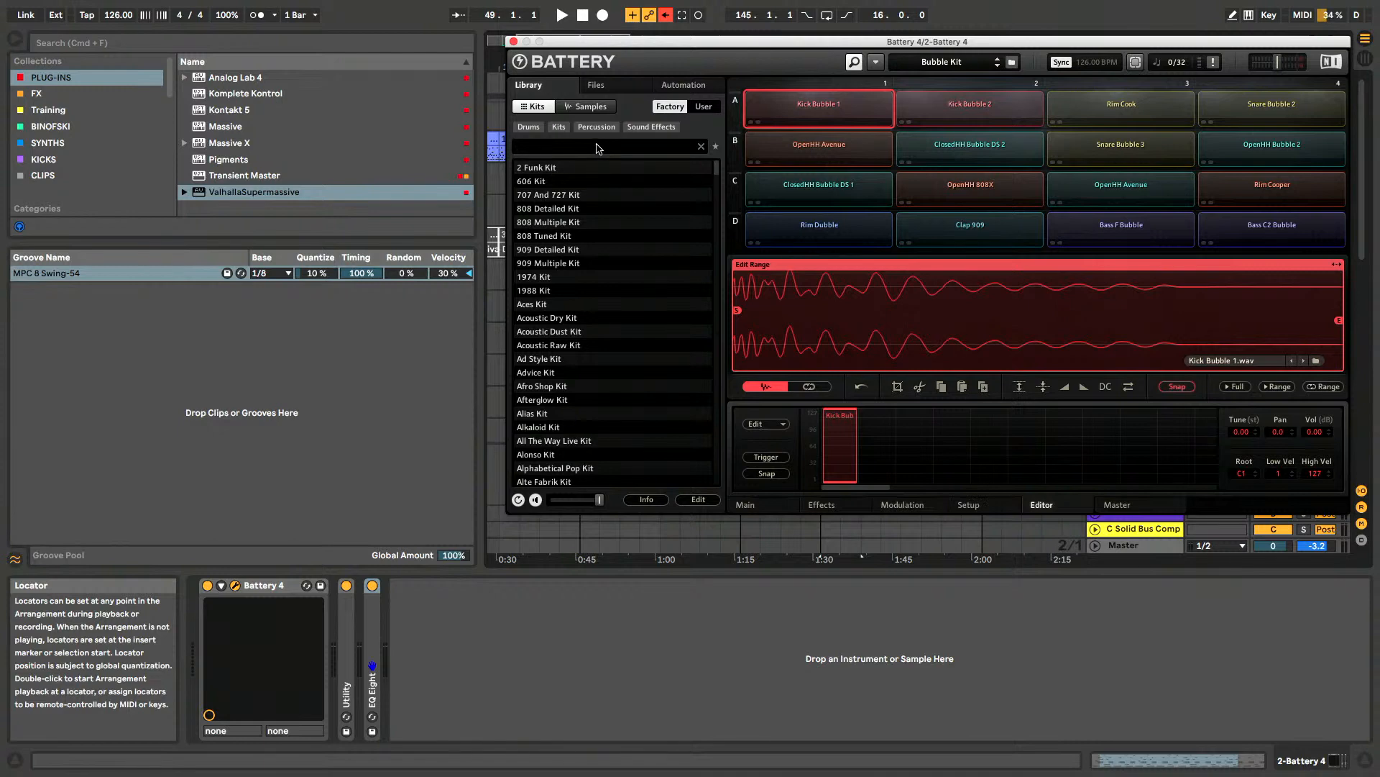
- Search the Battery kit library for "timeless g" and clear the search
type("eless g")
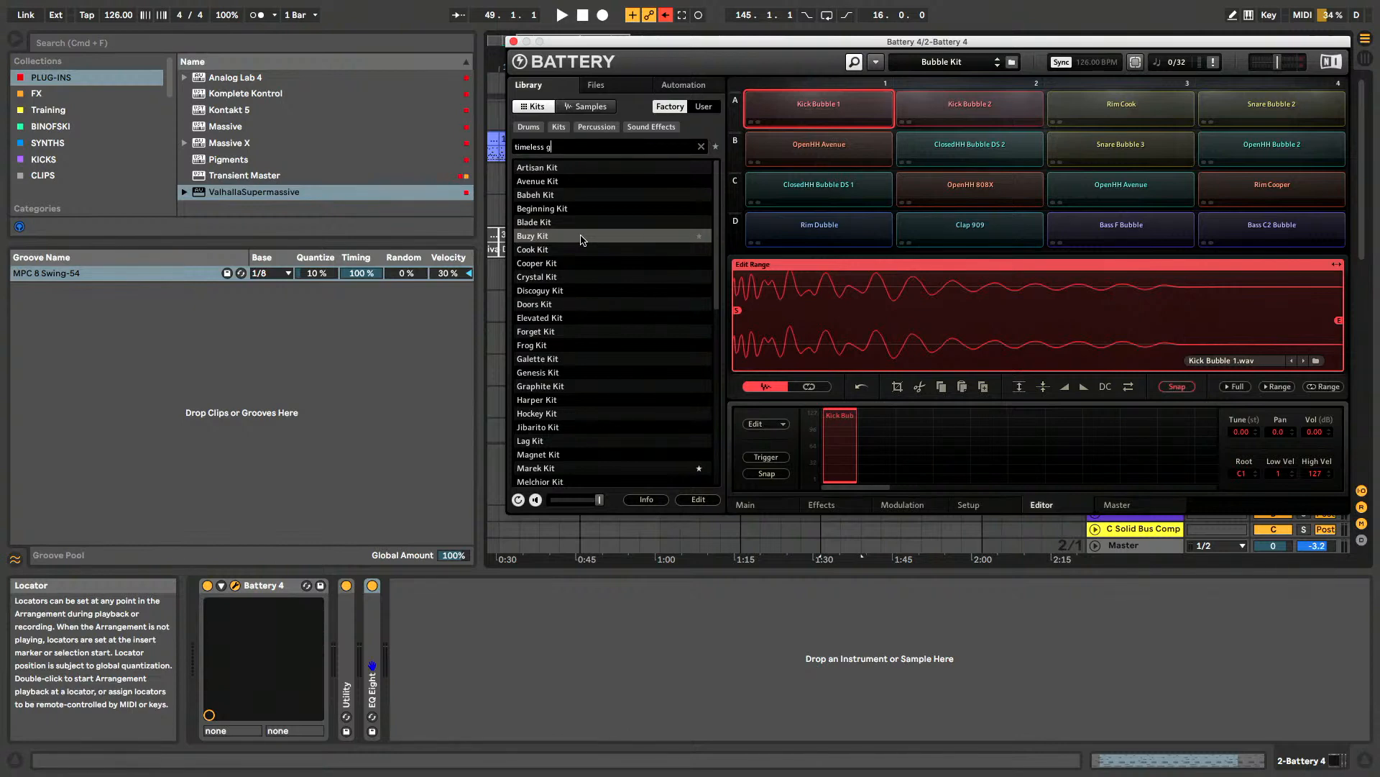
key("BackSpace")
key("BackSpace")
key("BackSpace")
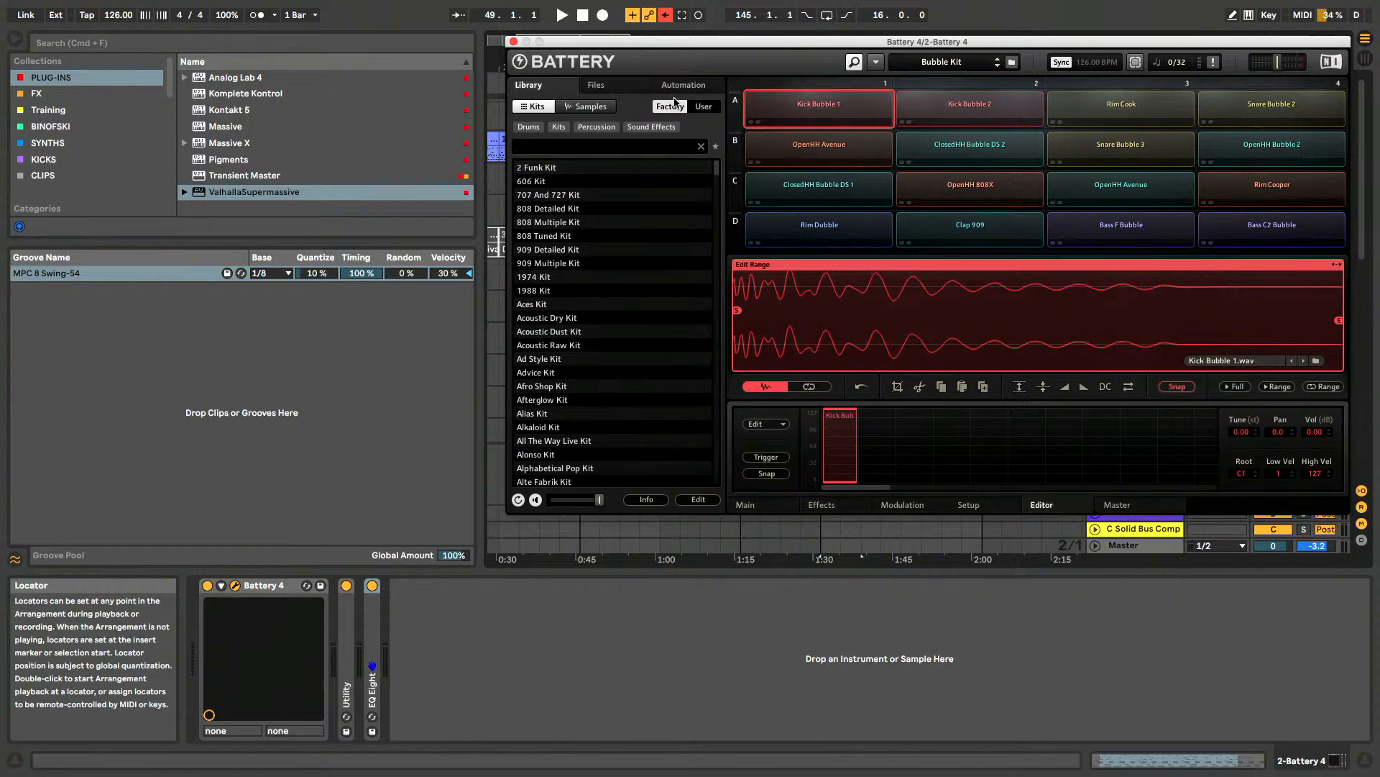
- Reposition the Battery 4 window, audition the Rim Cook and Snare Bubble 2 cells, and close the window
left_click_drag(763, 45, 748, 56)
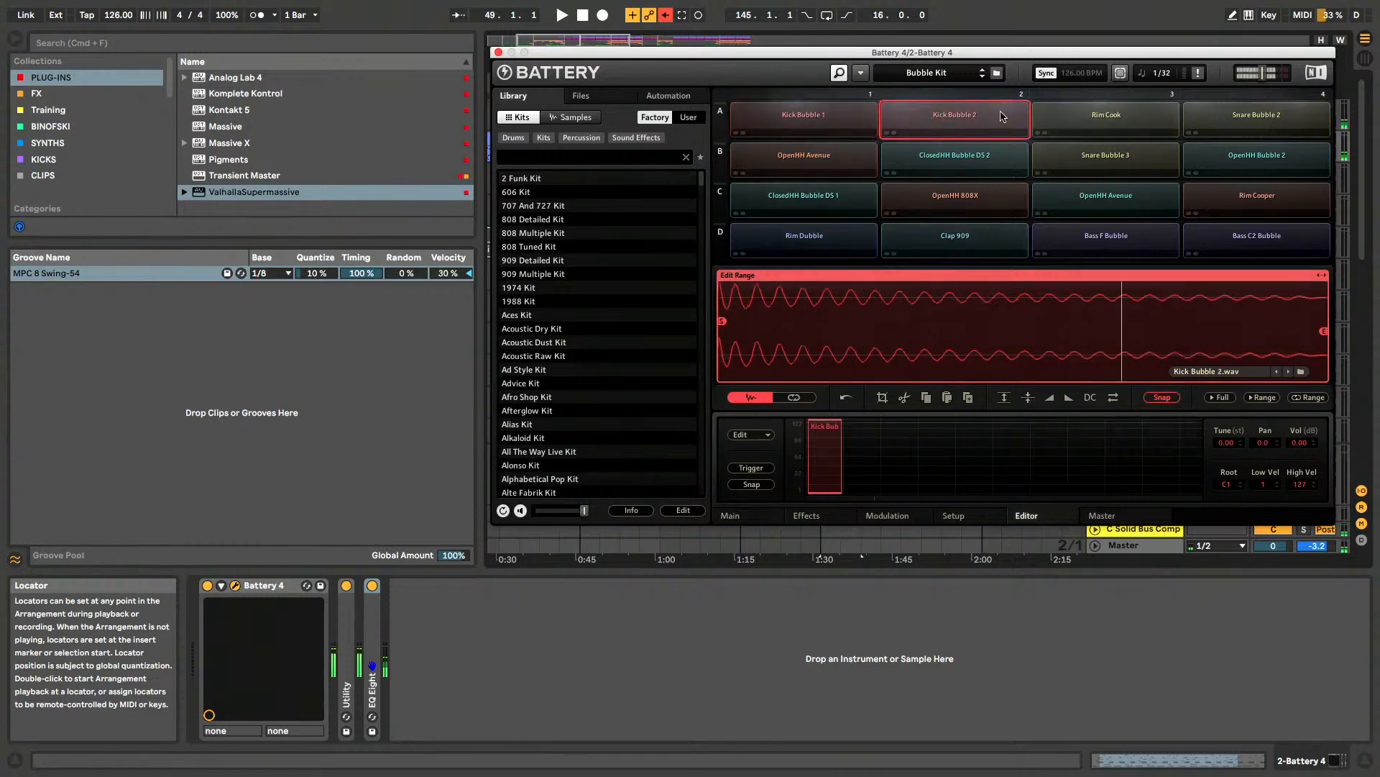
left_click(1101, 115)
left_click(1257, 116)
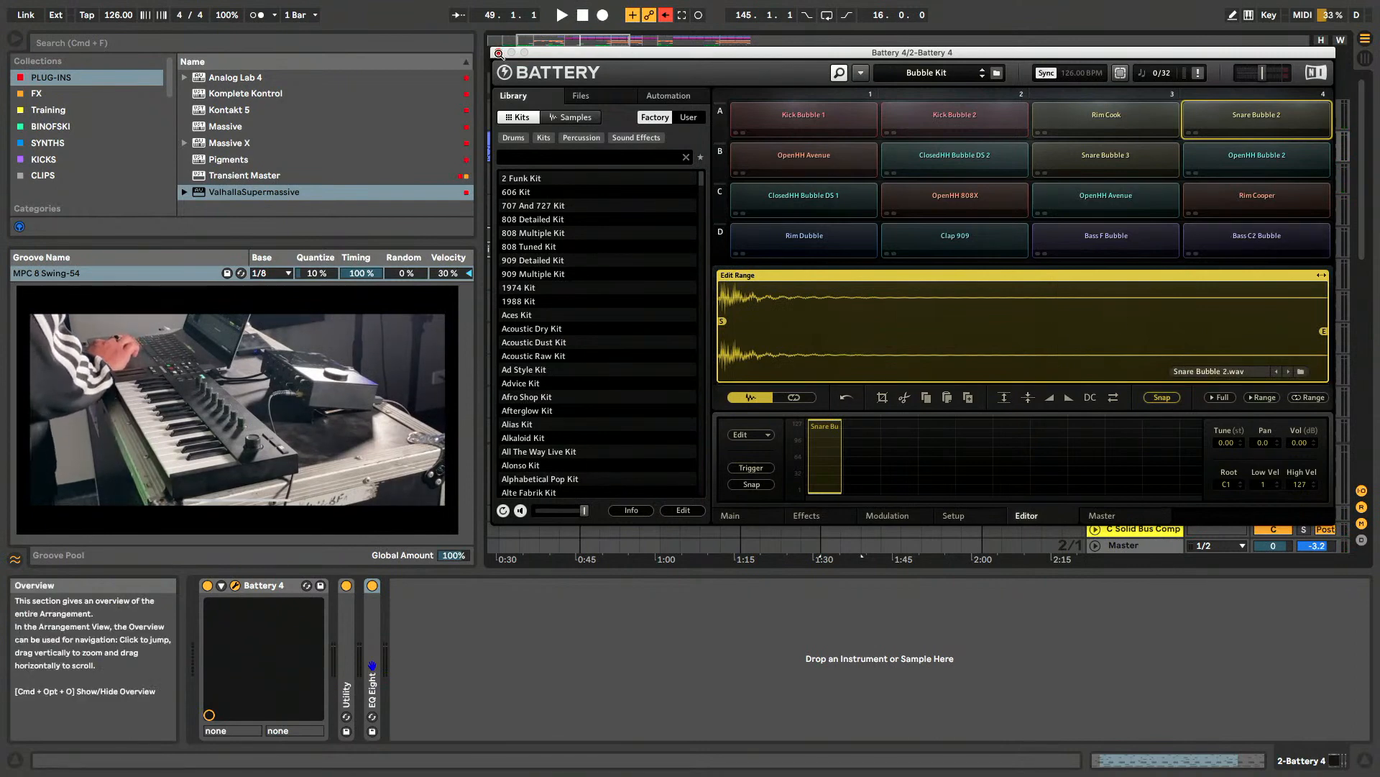
left_click(498, 53)
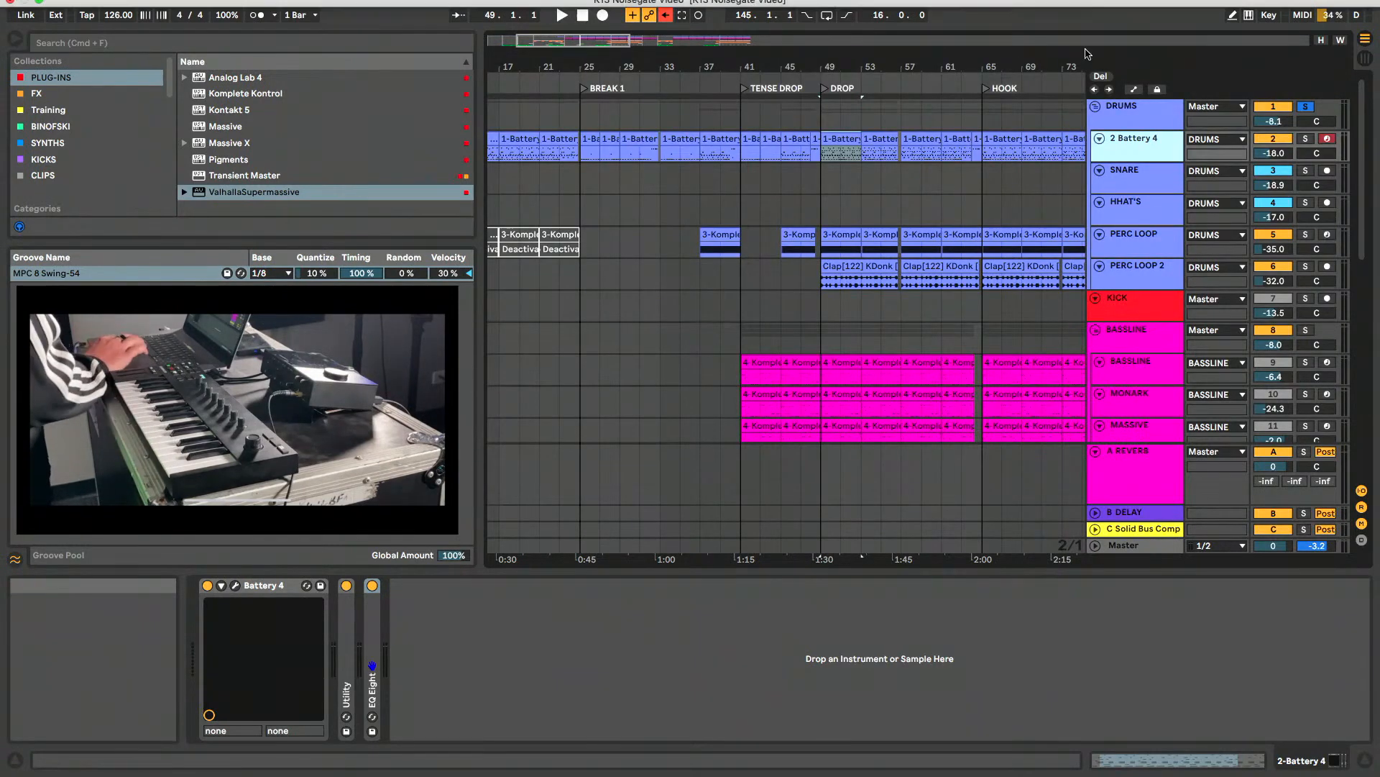
- Switch the solo from the DRUMS group to PERC LOOP 2, with that track's Clap[122] KDonk clip at the DROP selected
left_click(1305, 106)
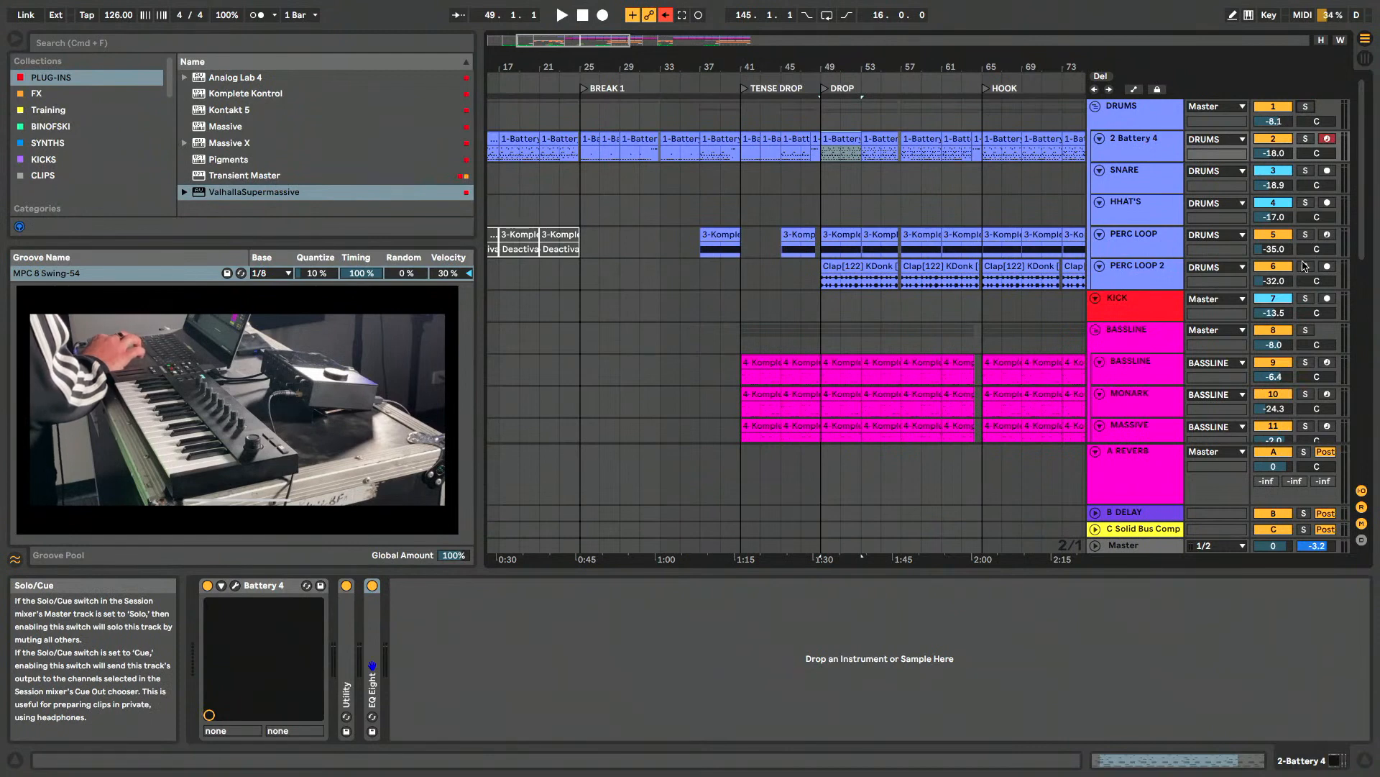
left_click(1128, 277)
scroll(825, 269, "up", 5)
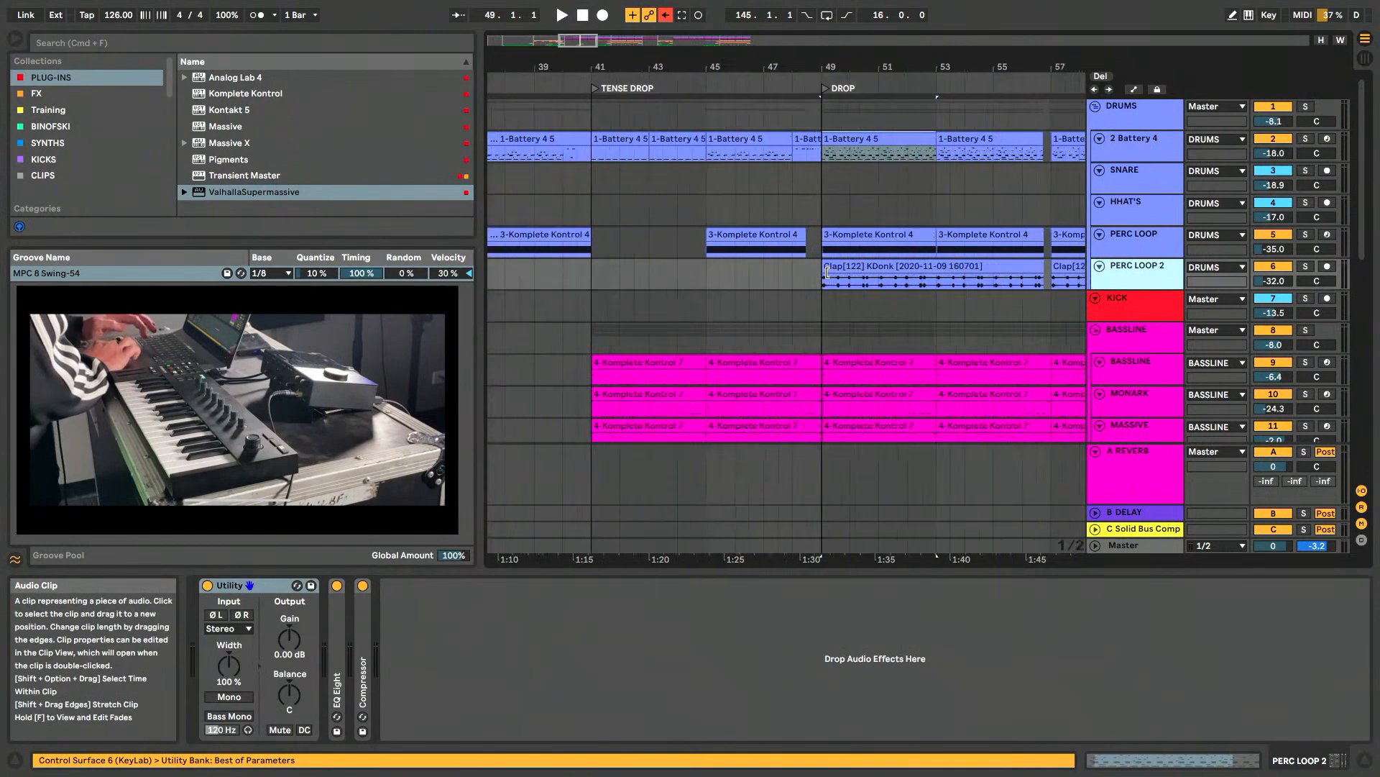
left_click(866, 266)
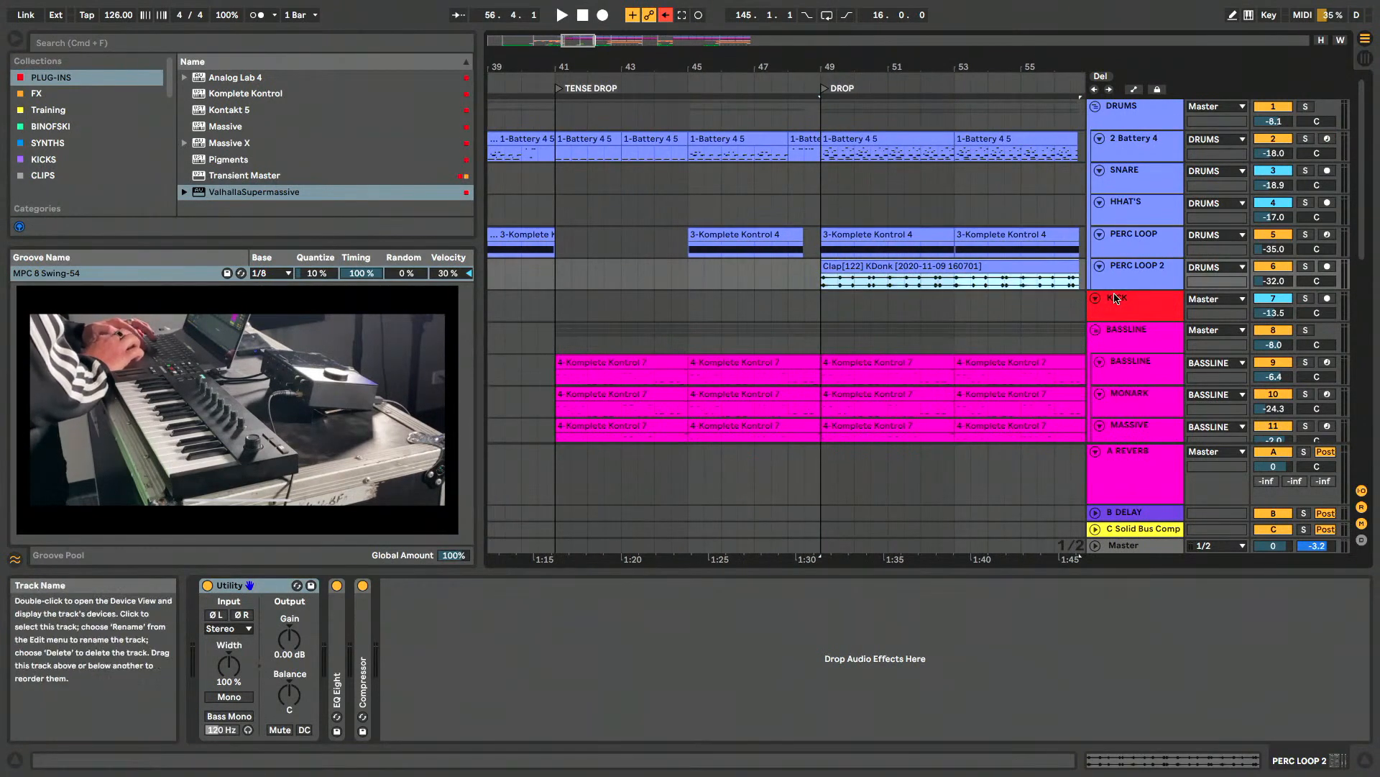
left_click(1306, 267)
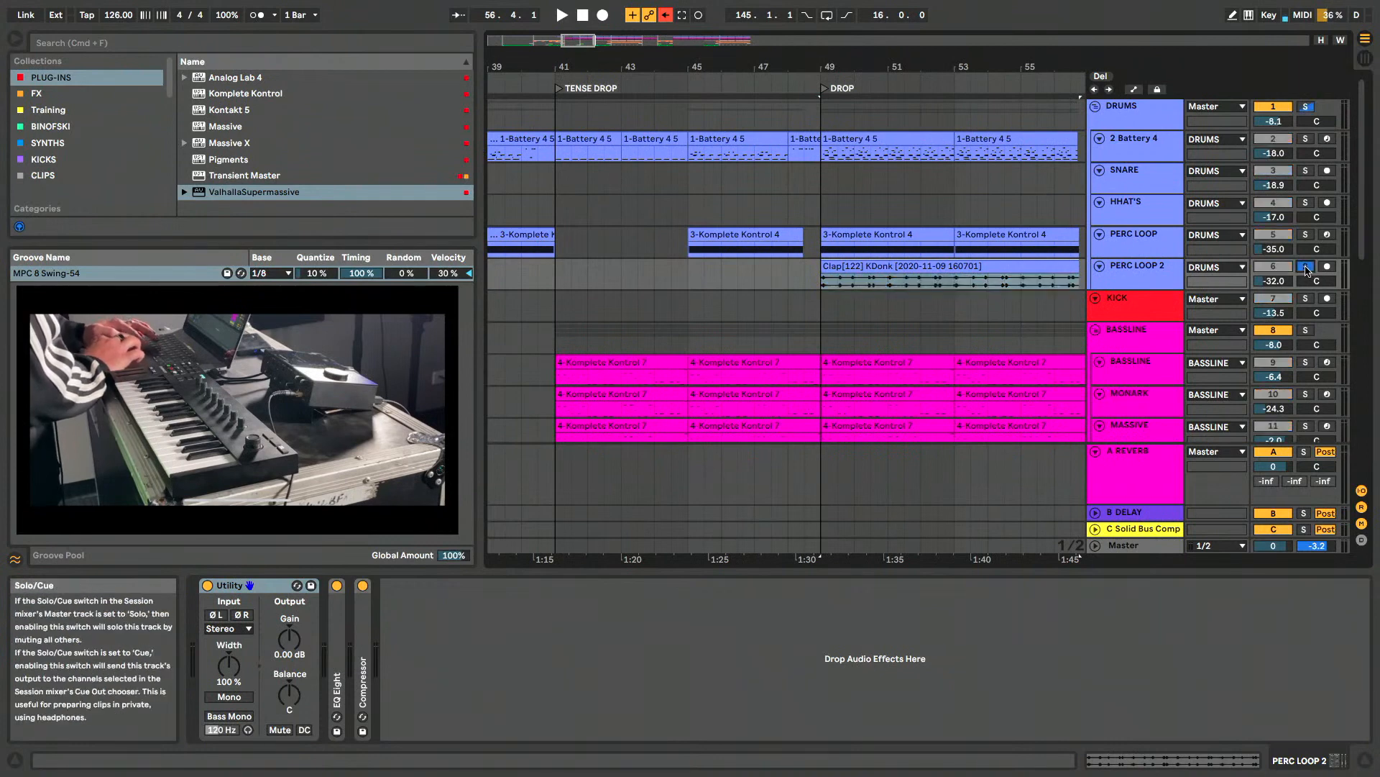
- Play the soloed PERC LOOP 2 from the DROP and turn its solo off
key("space")
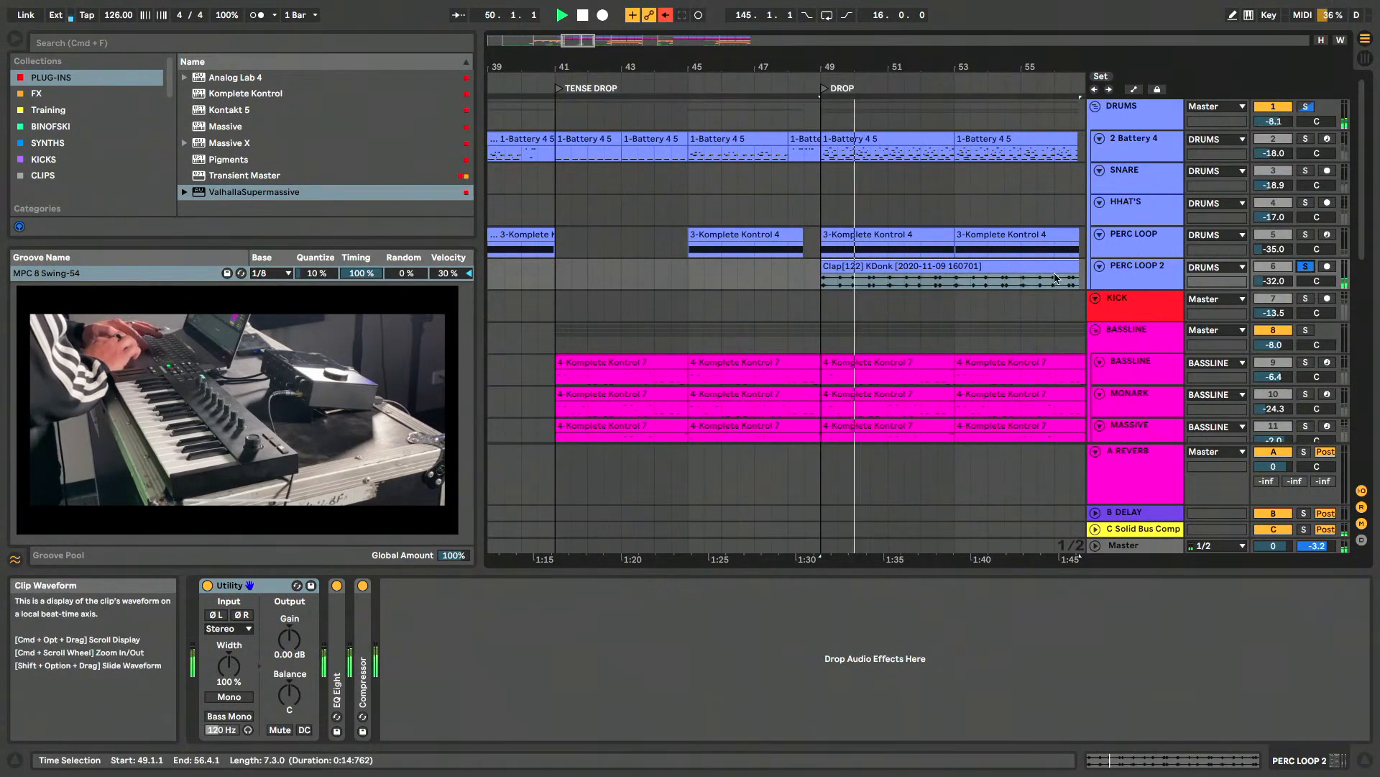
left_click(1306, 267)
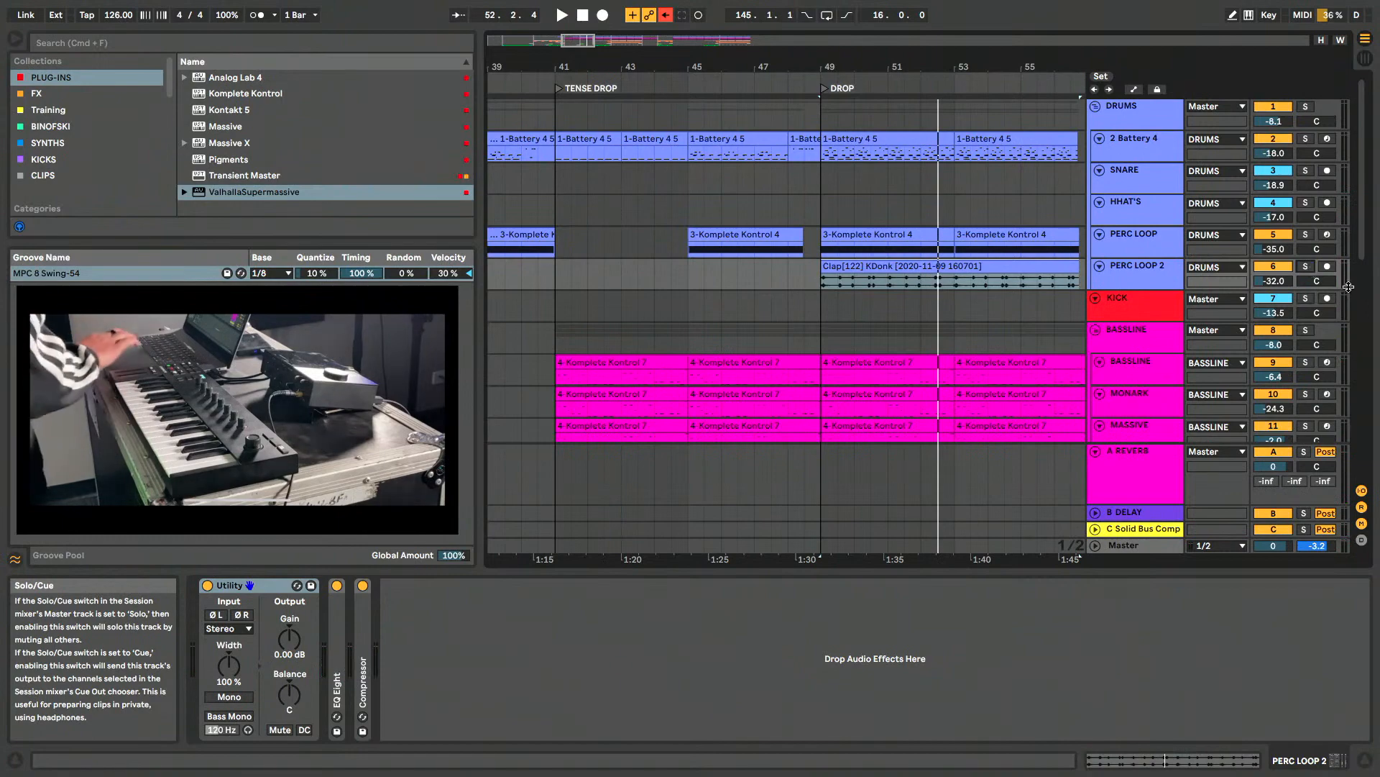
- Fold the DRUMS group and show the BASSLINE group's device chain
left_click(1149, 310)
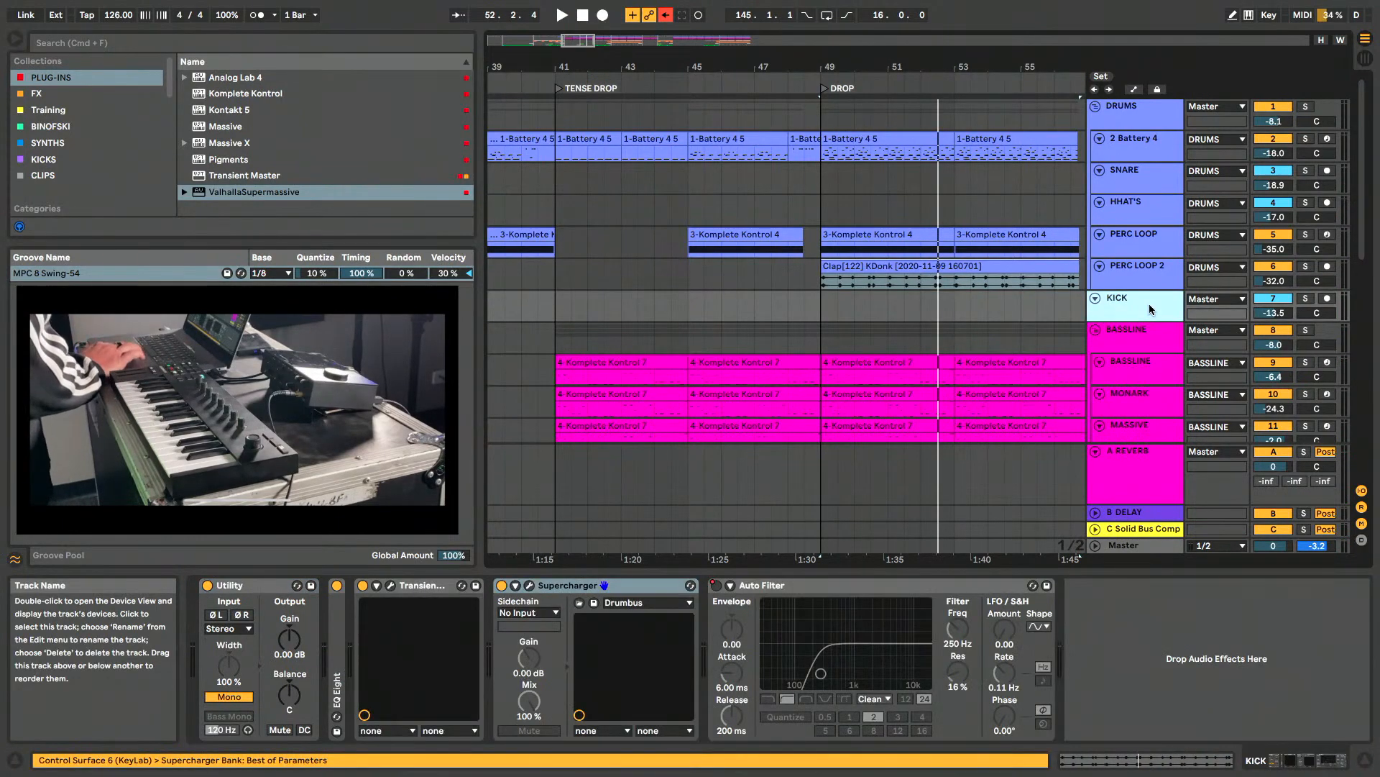
left_click(1095, 107)
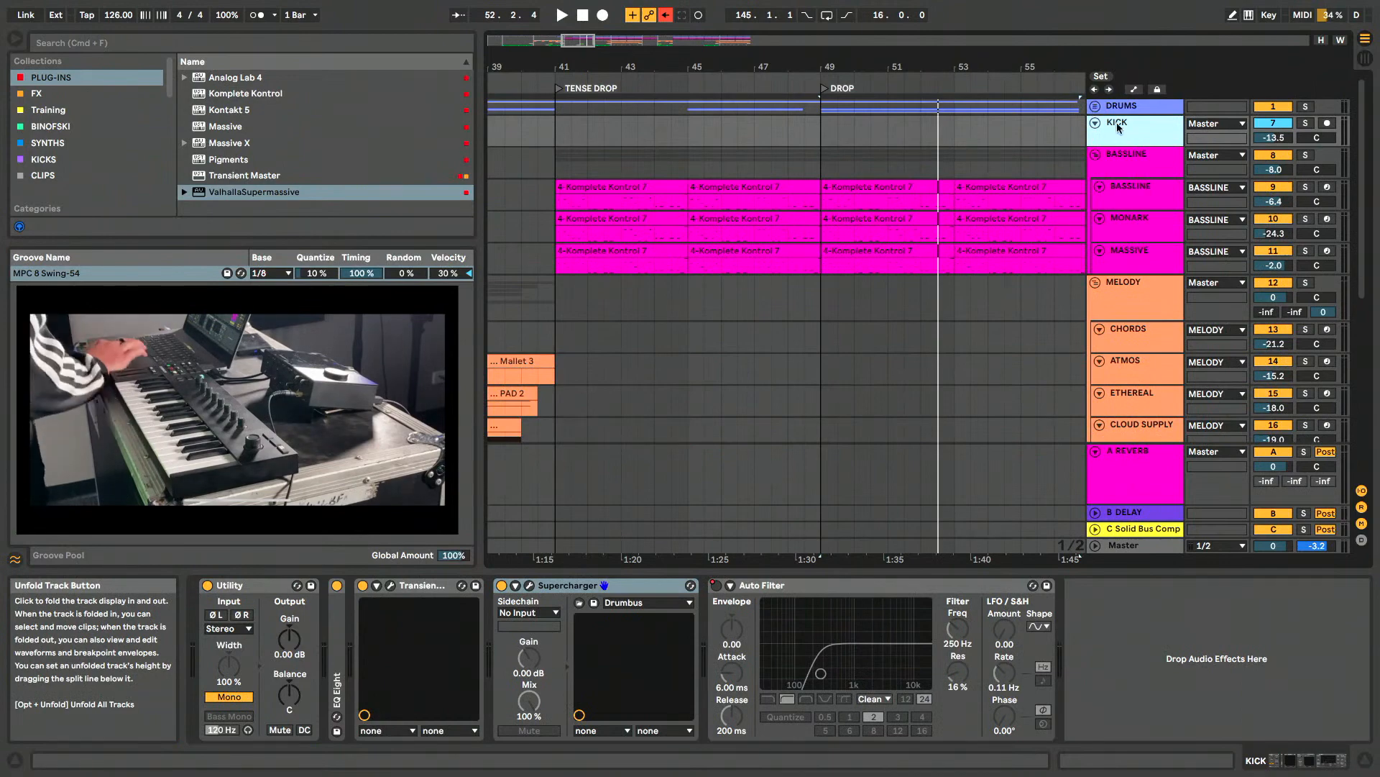
left_click(1134, 166)
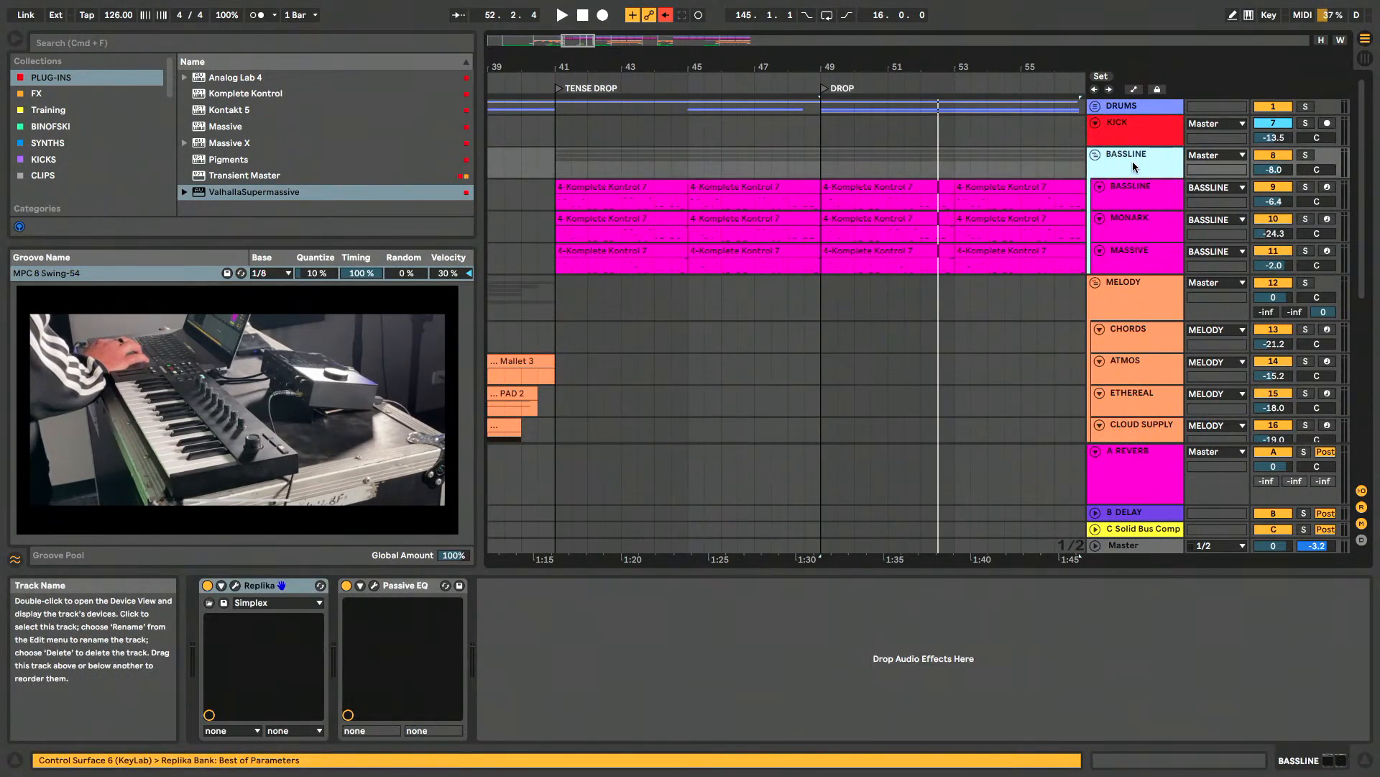
scroll(1134, 167, "down", 2)
scroll(1134, 167, "up", 2)
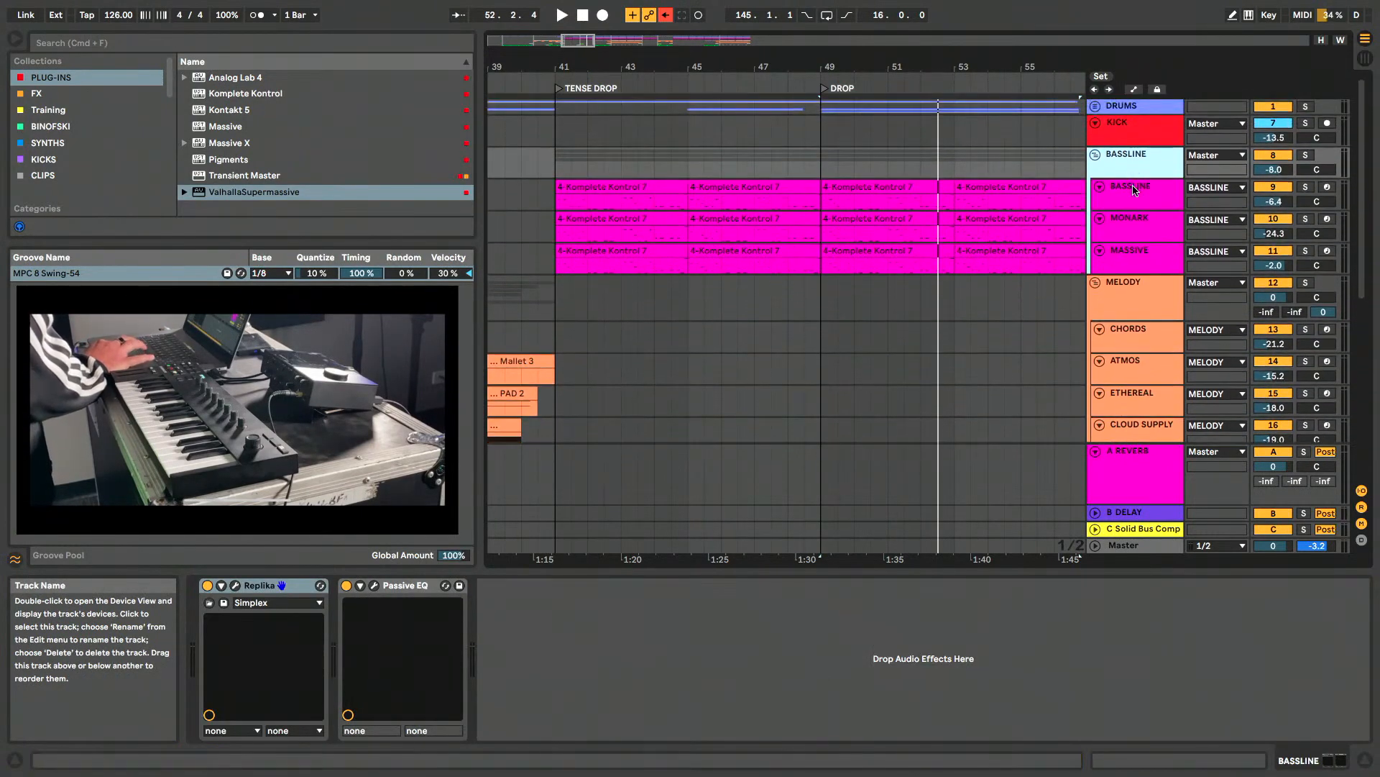
- Look through the device chains of the MONARK, MASSIVE and BASSLINE tracks in the BASSLINE group
left_click(1133, 195)
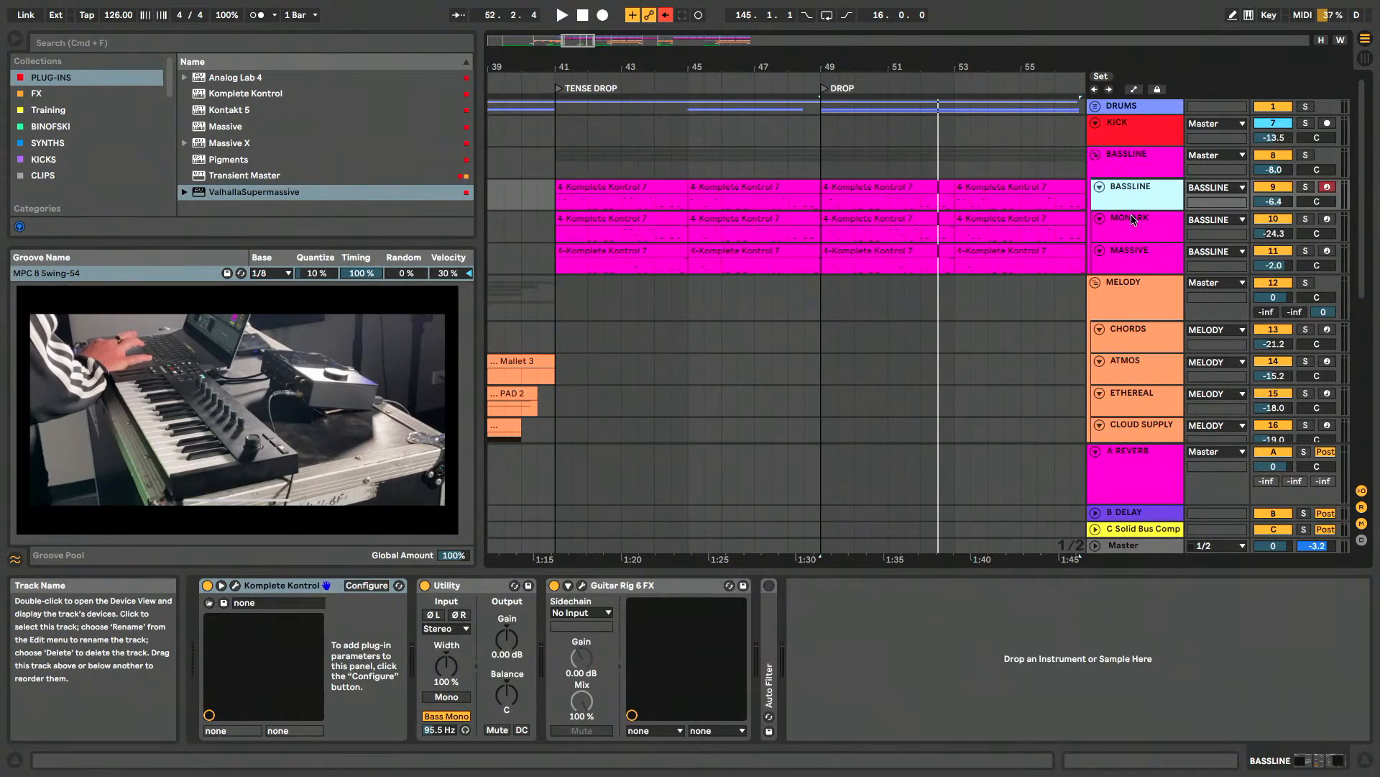
left_click(1131, 219)
left_click(1133, 250)
left_click(1142, 190)
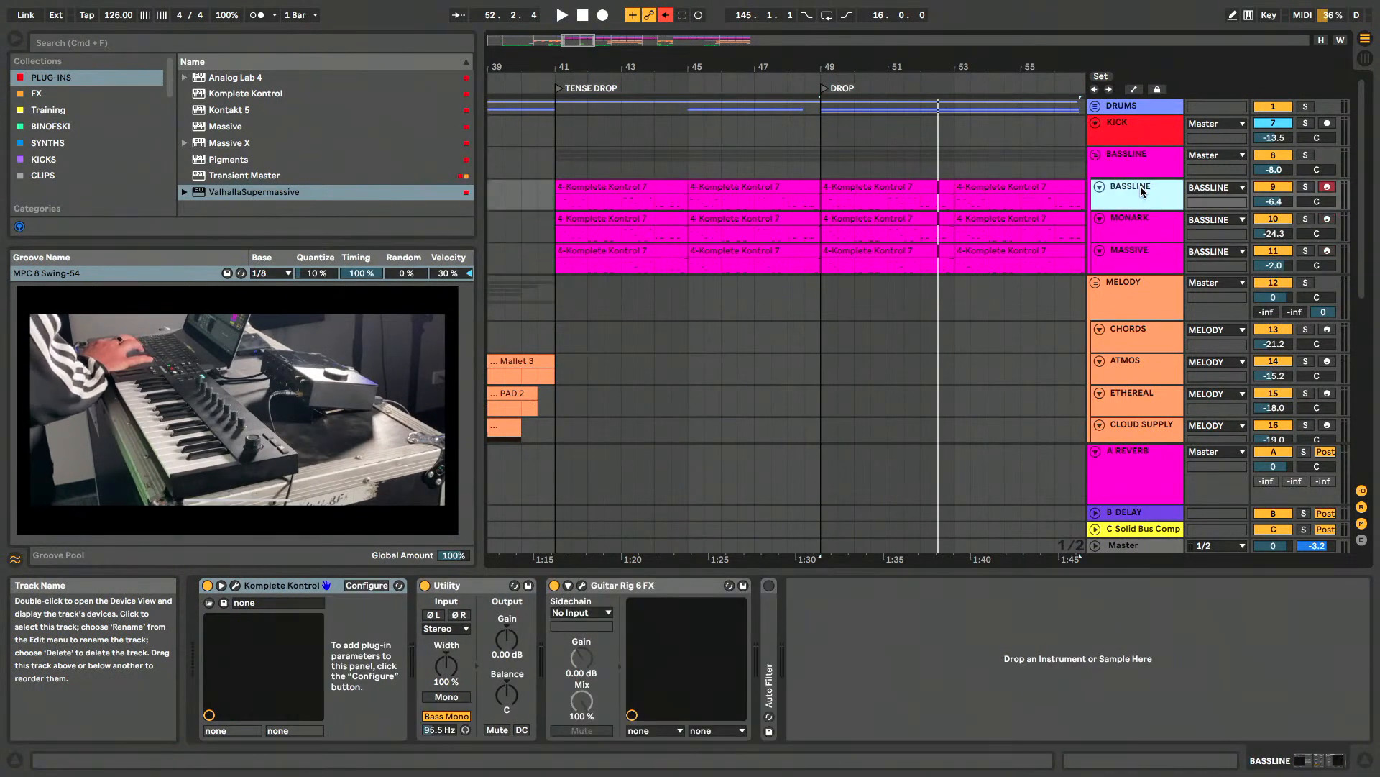
- Place the insert marker at bar 41, the start of the TENSE DROP, on the BASSLINE track
left_click(553, 210)
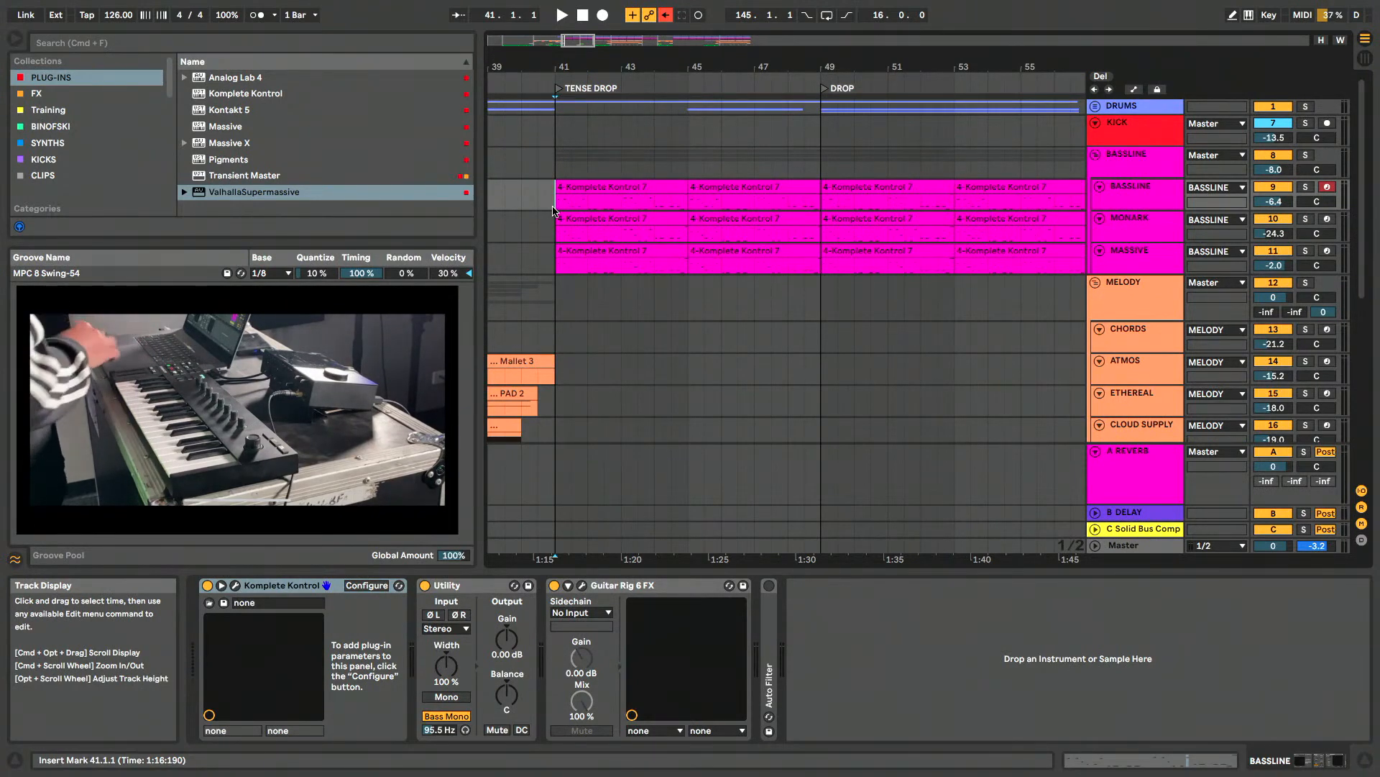
scroll(552, 210, "down", 10)
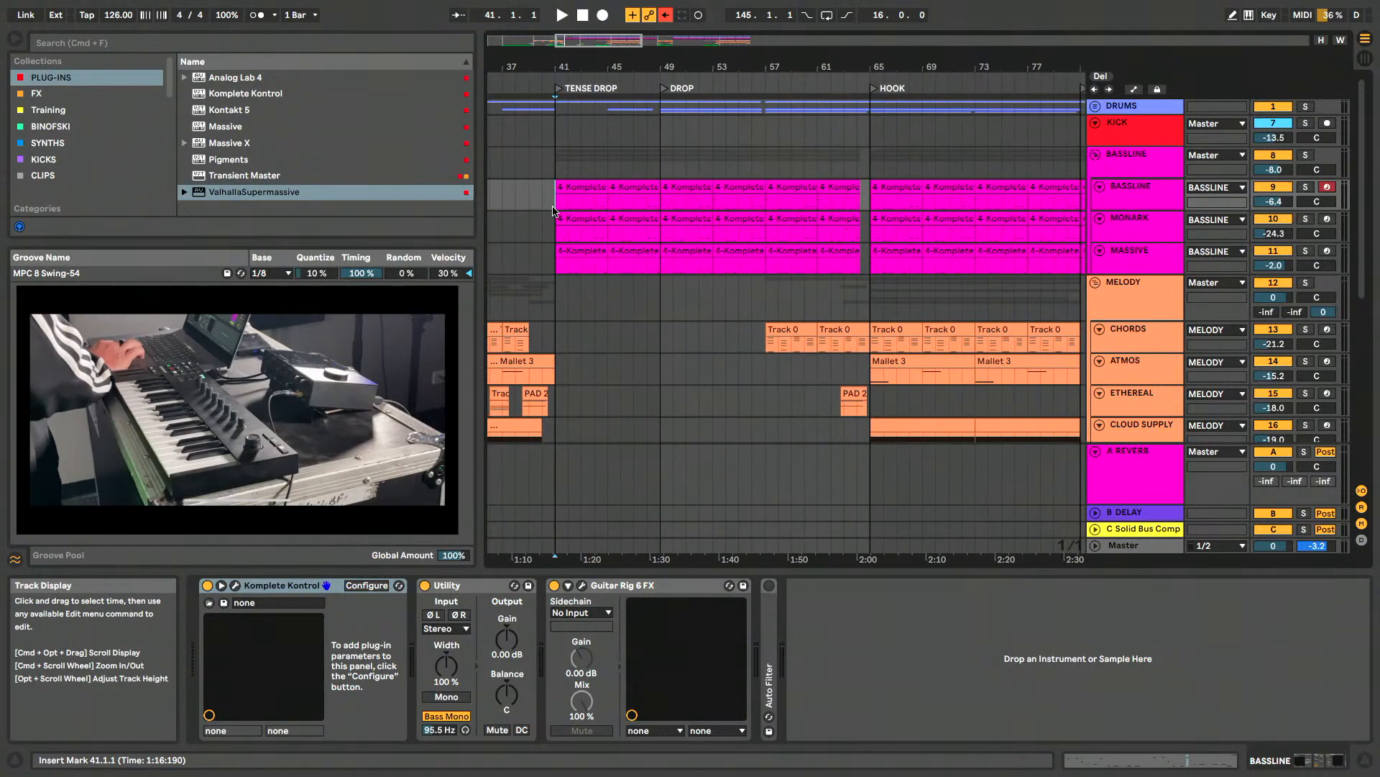
scroll(553, 211, "down", 1)
left_click(1146, 195)
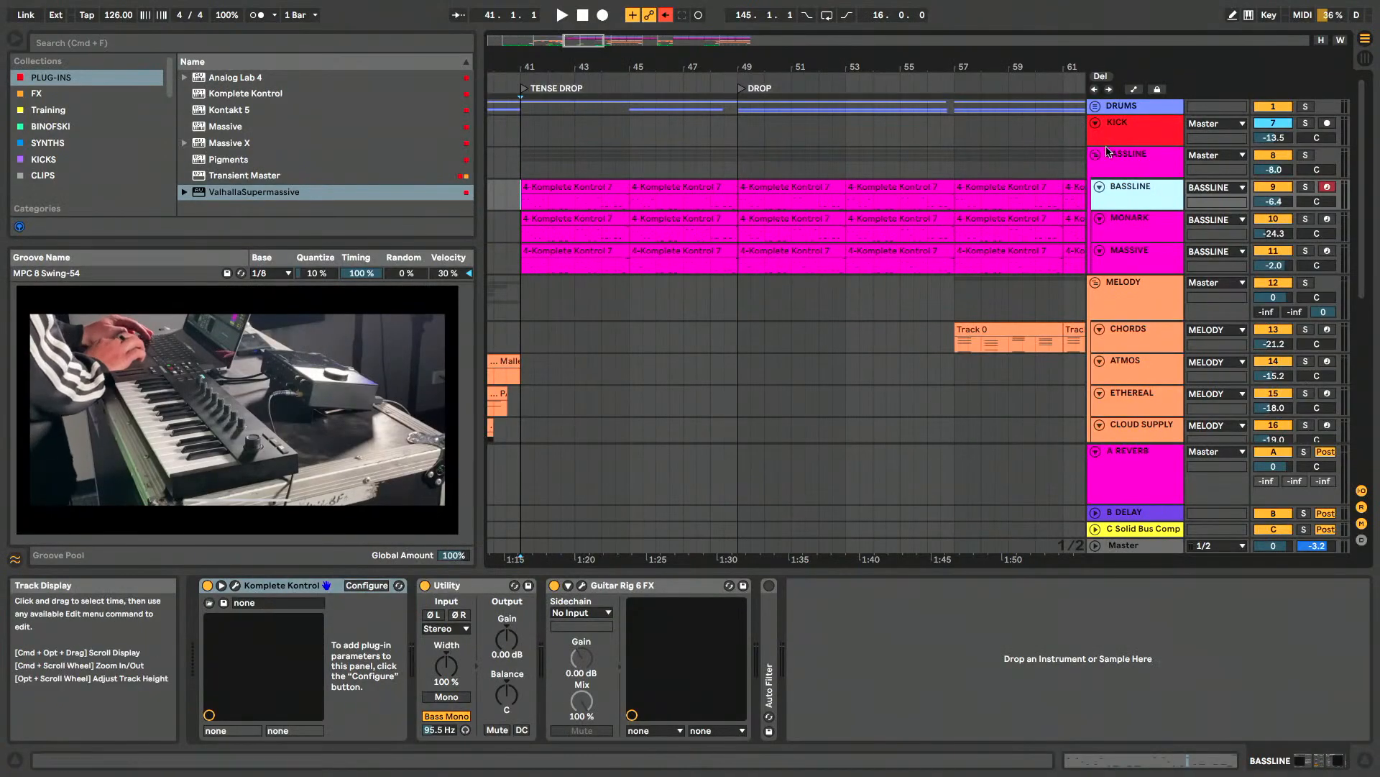
- Open the Komplete Kontrol sampler on the BASSLINE track, examine the Bass A# Kosma MNRK sample, and close the window
left_click(1131, 160)
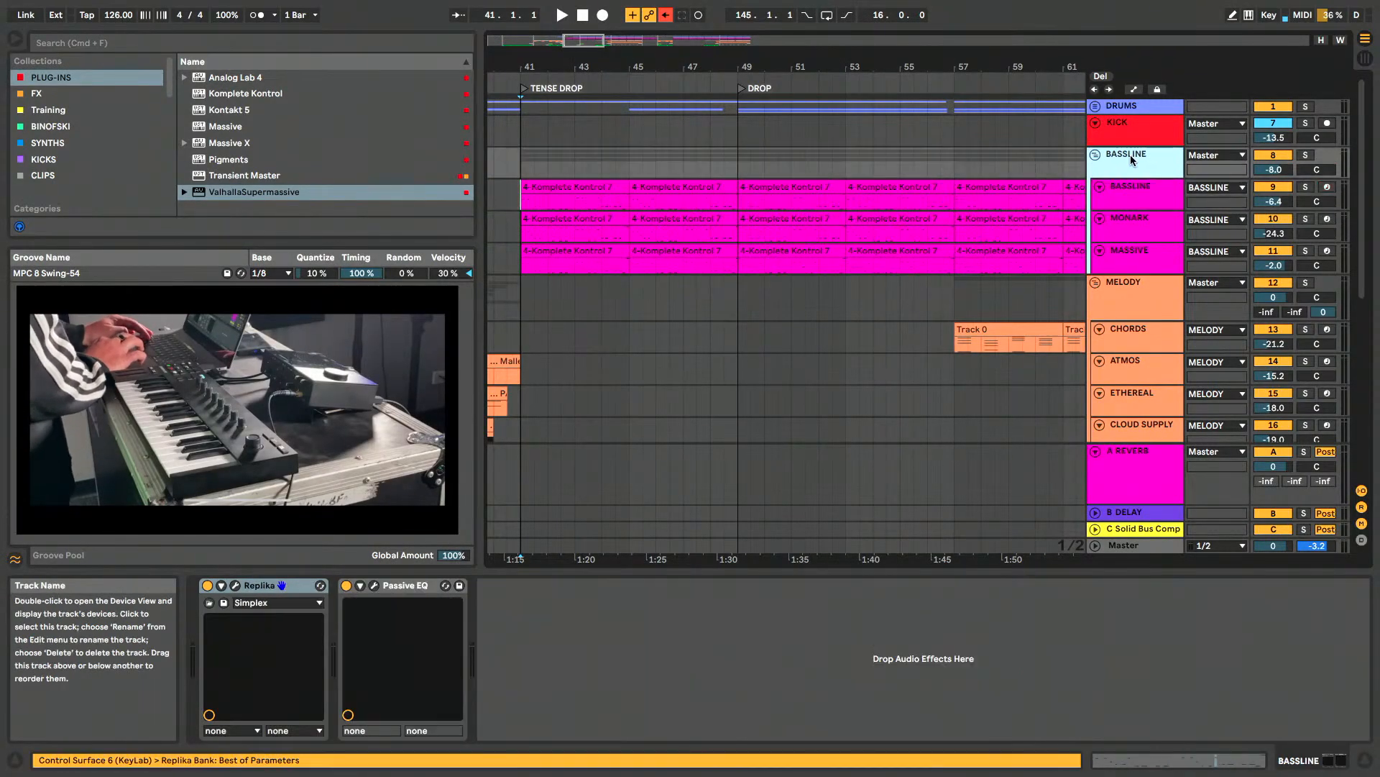
left_click(1136, 205)
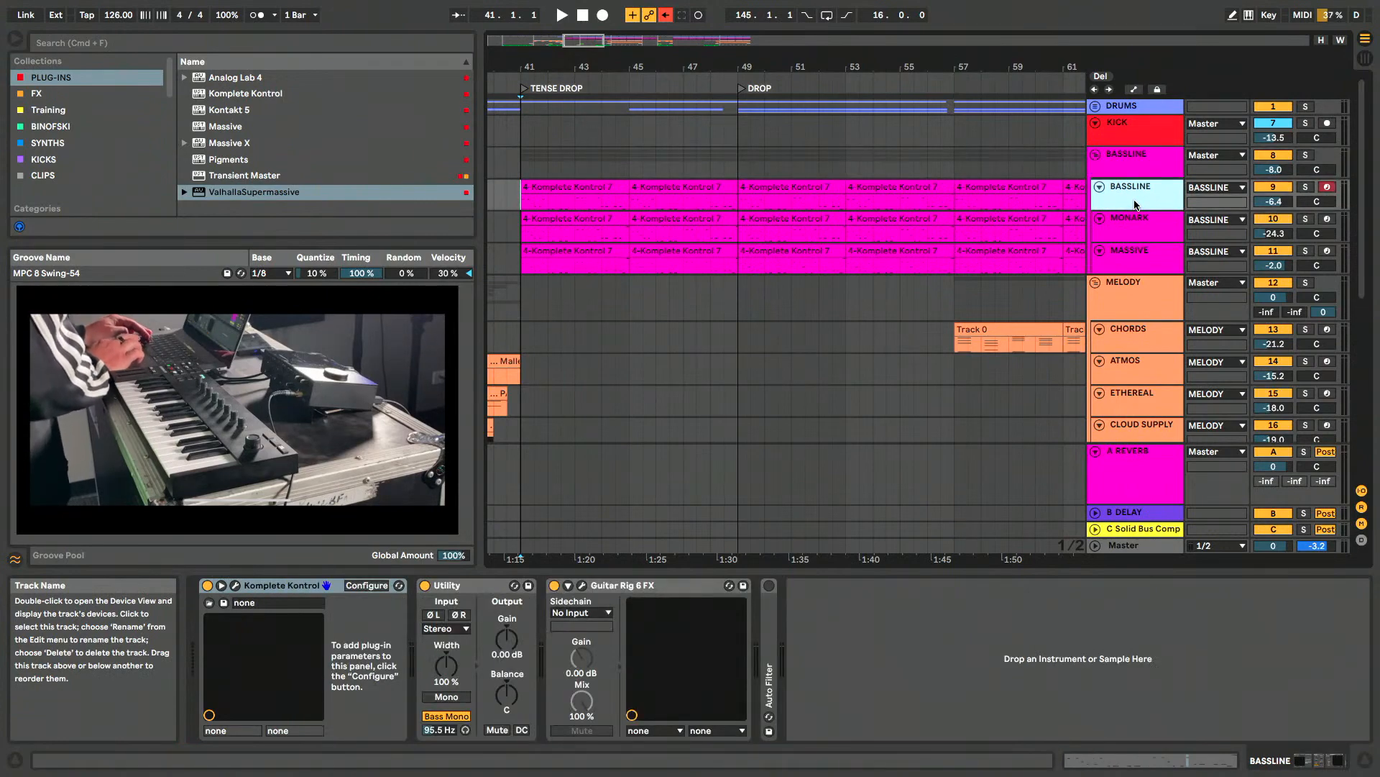
left_click(235, 586)
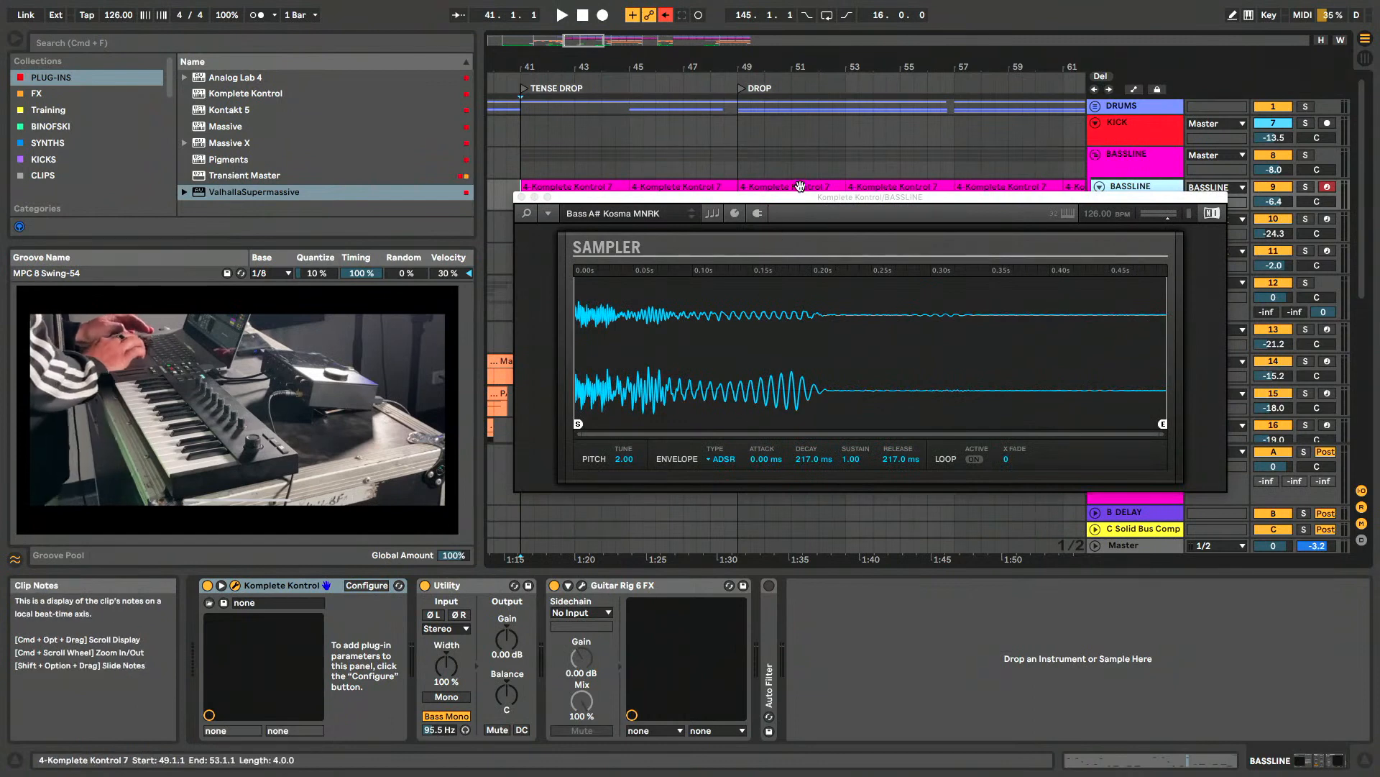
left_click_drag(802, 198, 786, 129)
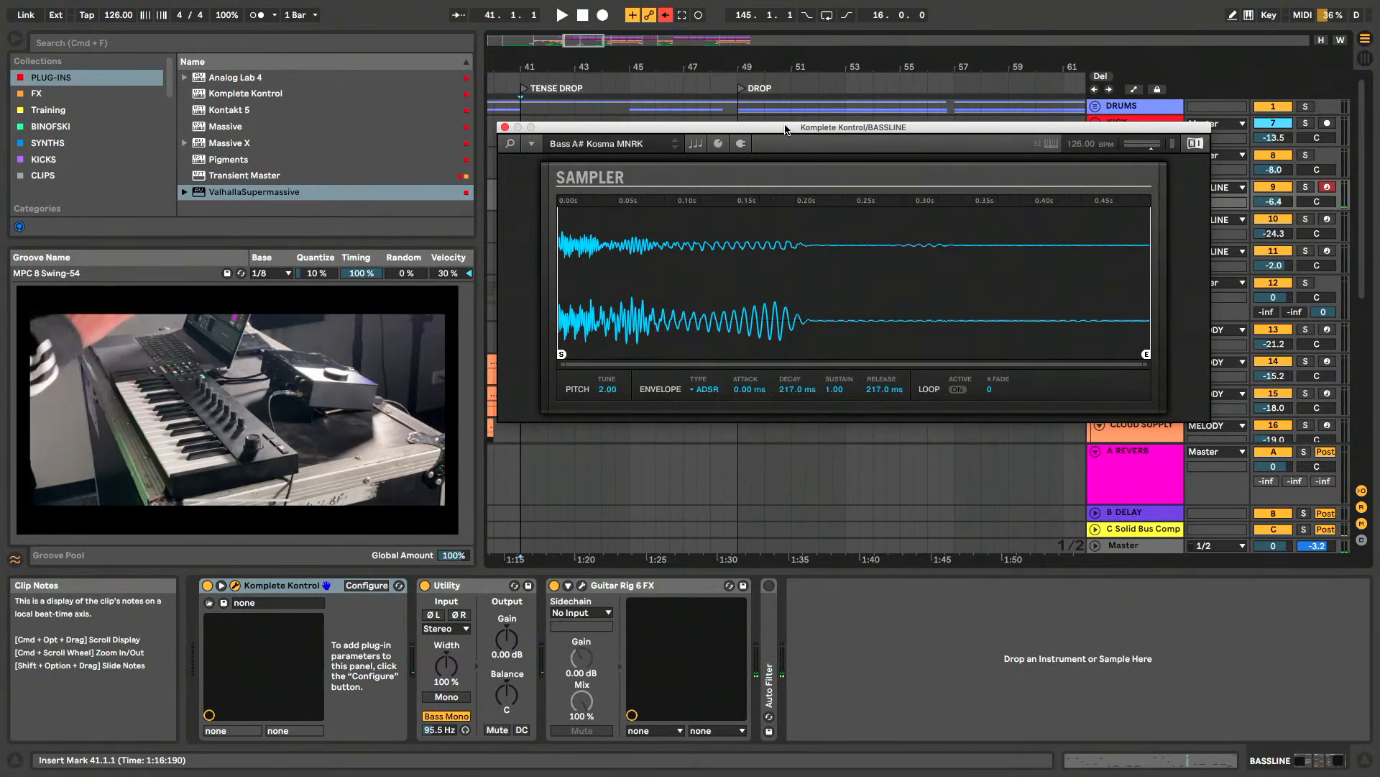
left_click(506, 127)
- Open Komplete Kontrol on the MONARK track, examine the Explain preset, and close the window
left_click(1134, 222)
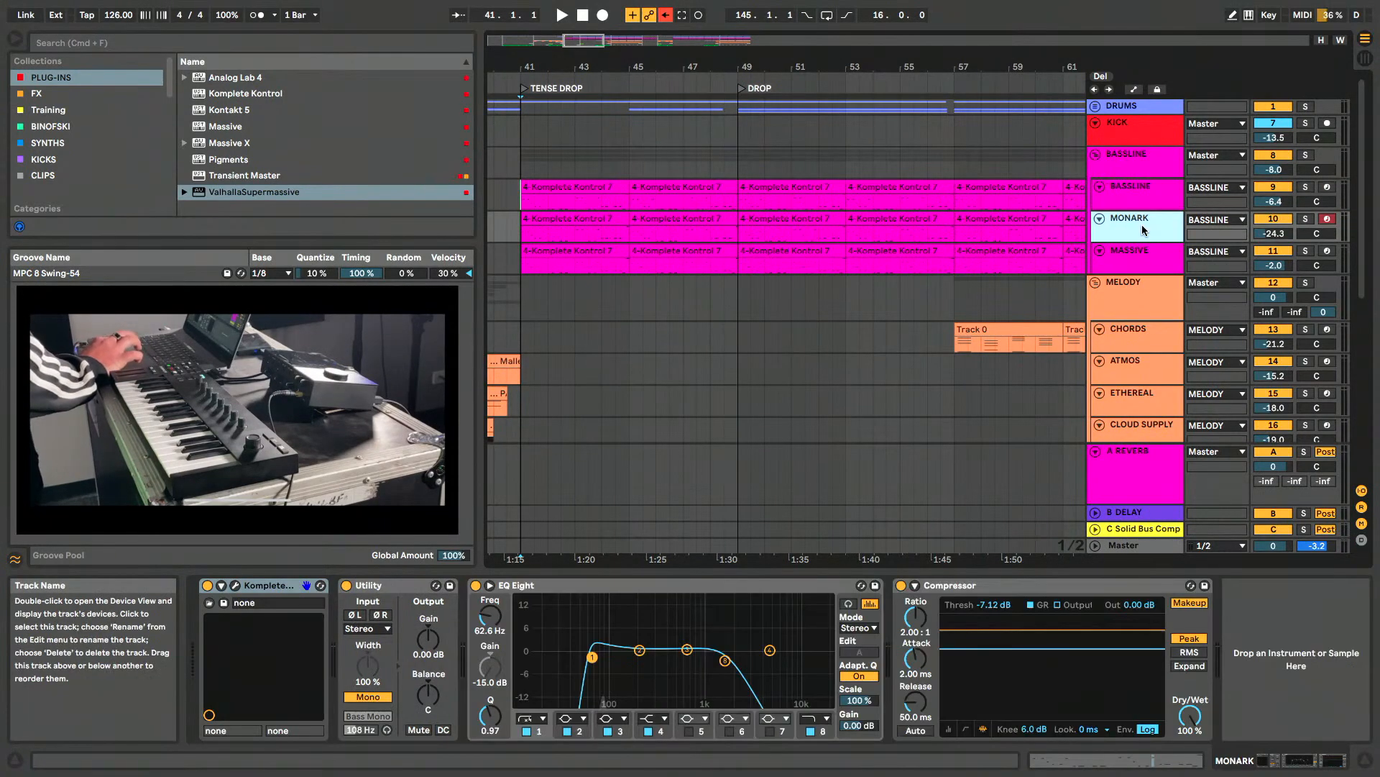
left_click(238, 586)
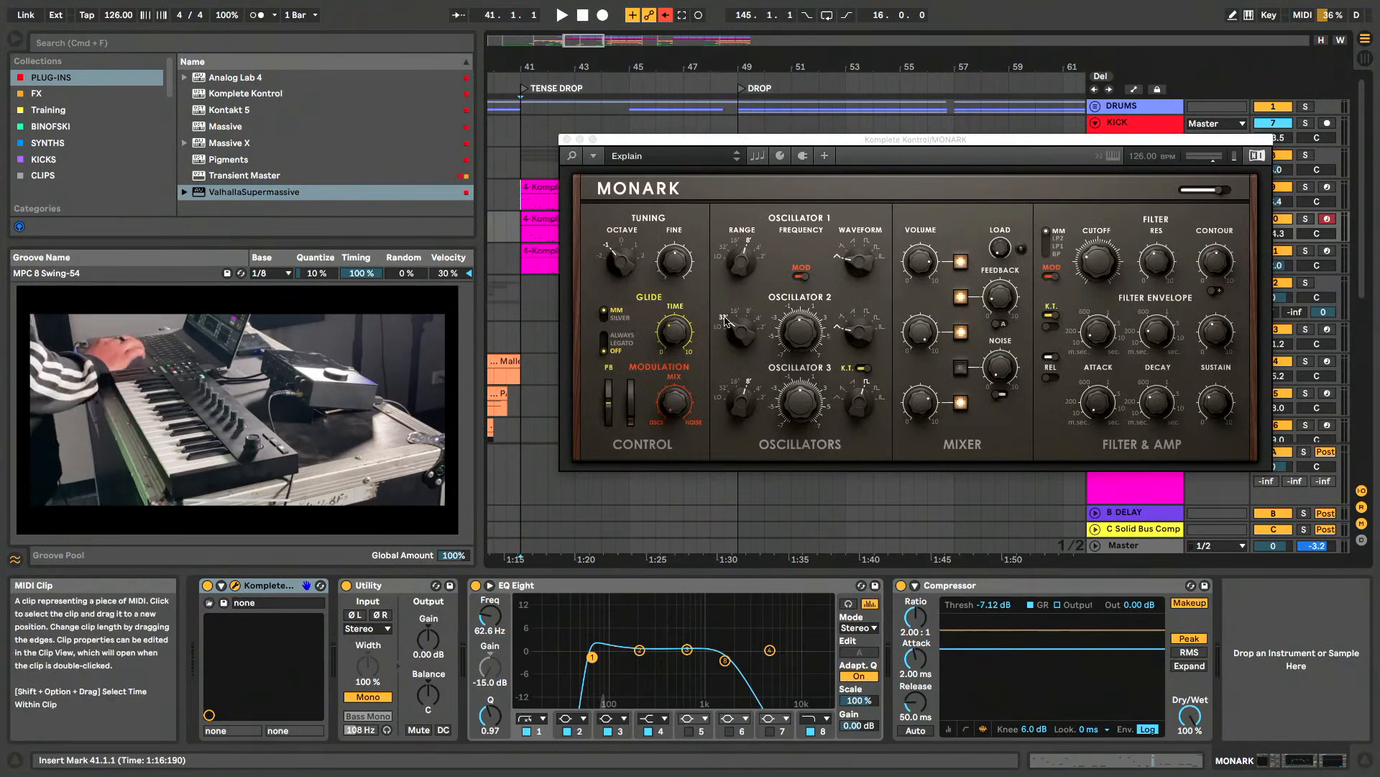
left_click(944, 141)
left_click_drag(944, 141, 907, 142)
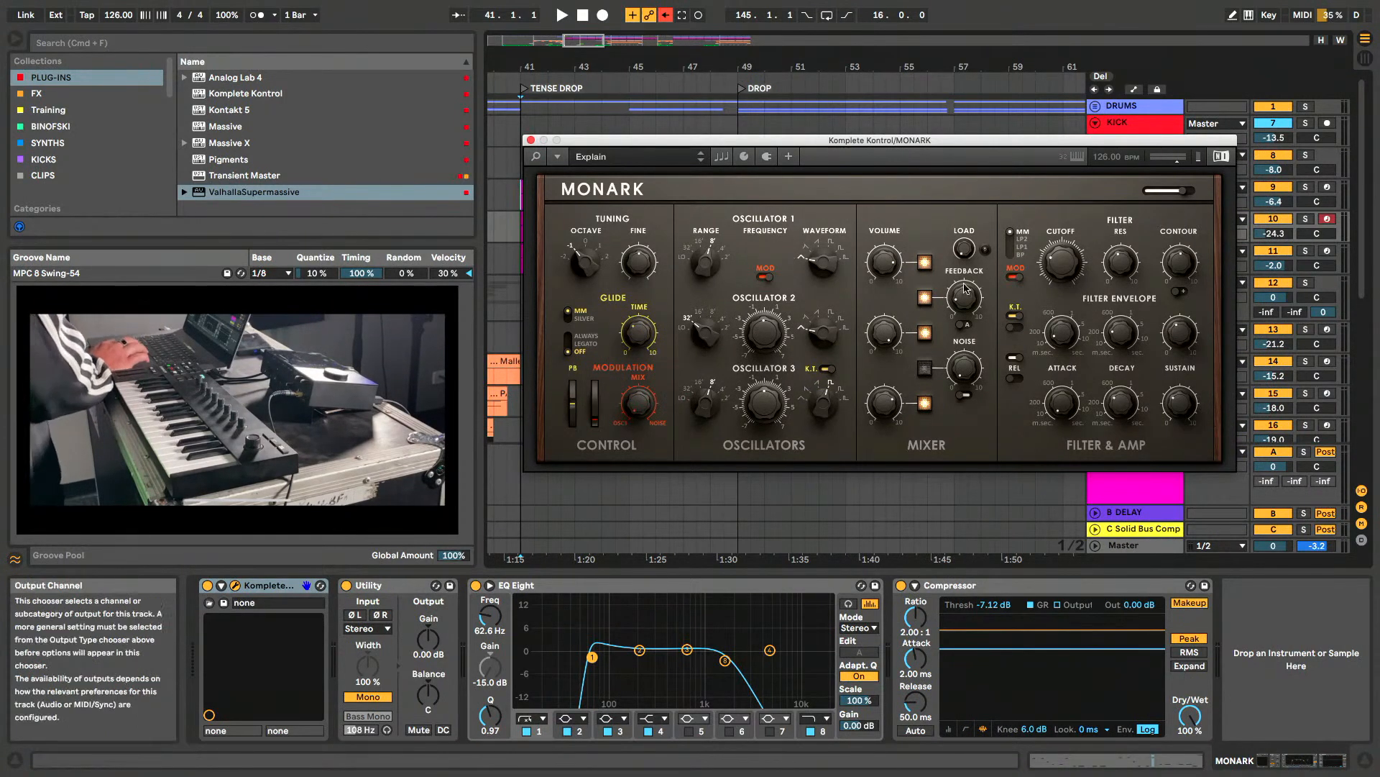
left_click(531, 139)
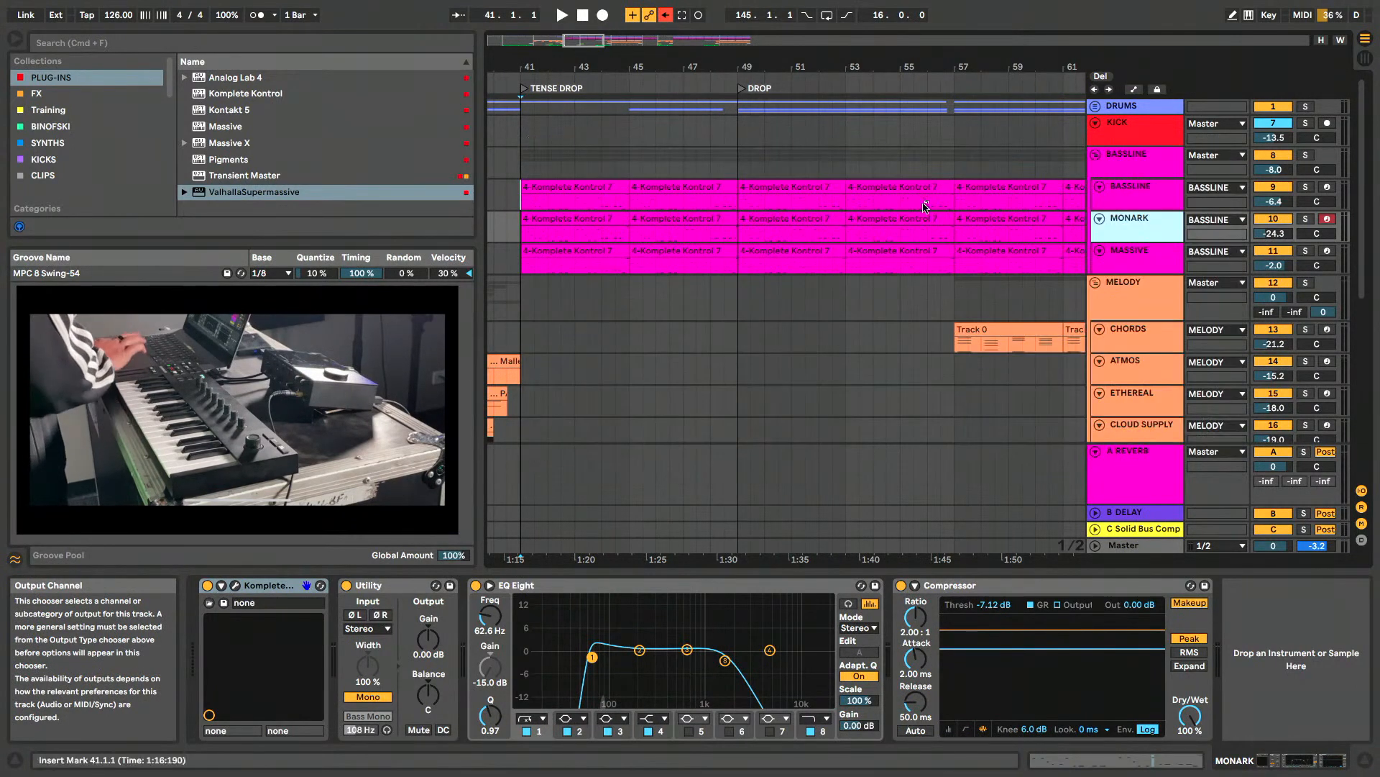
- Open Komplete Kontrol on the MASSIVE track, examine the Baseball preset, and close the window
left_click(1106, 255)
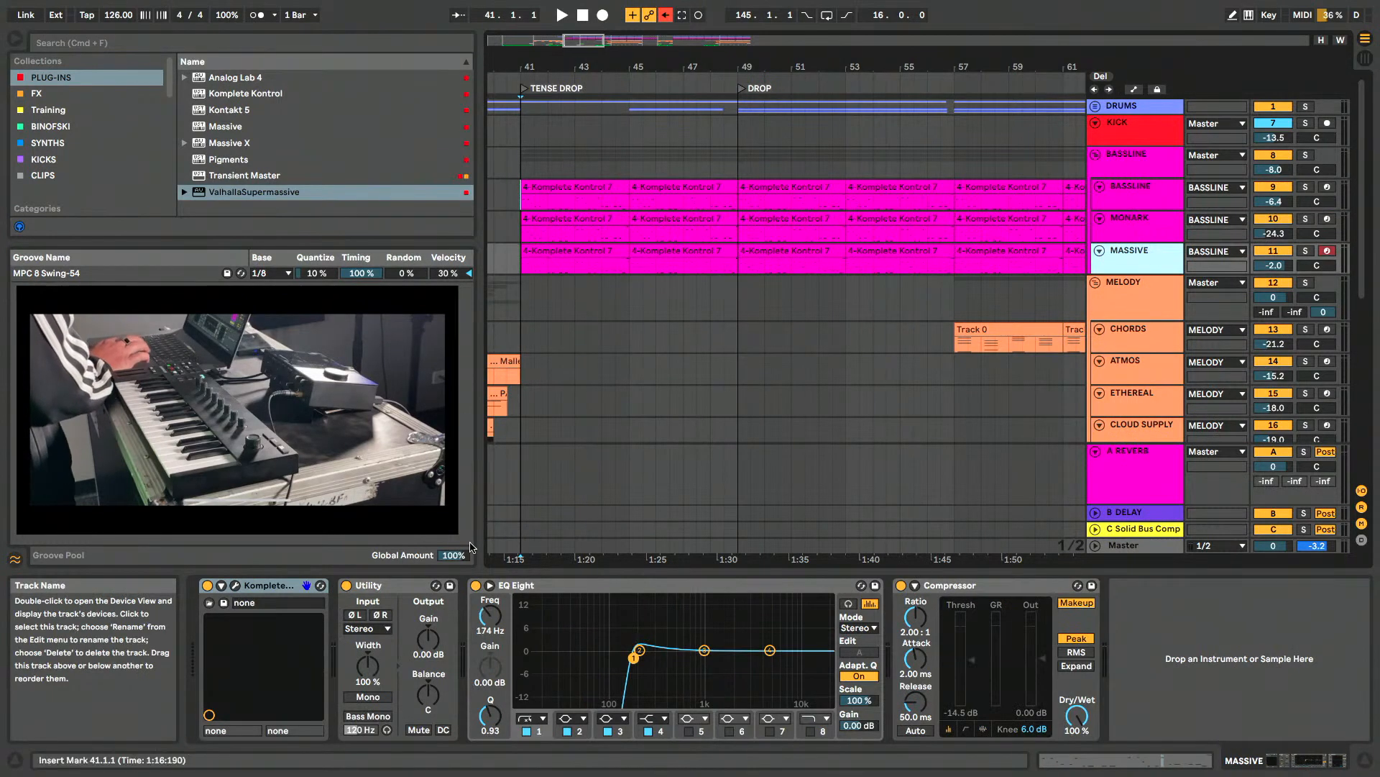
left_click(235, 587)
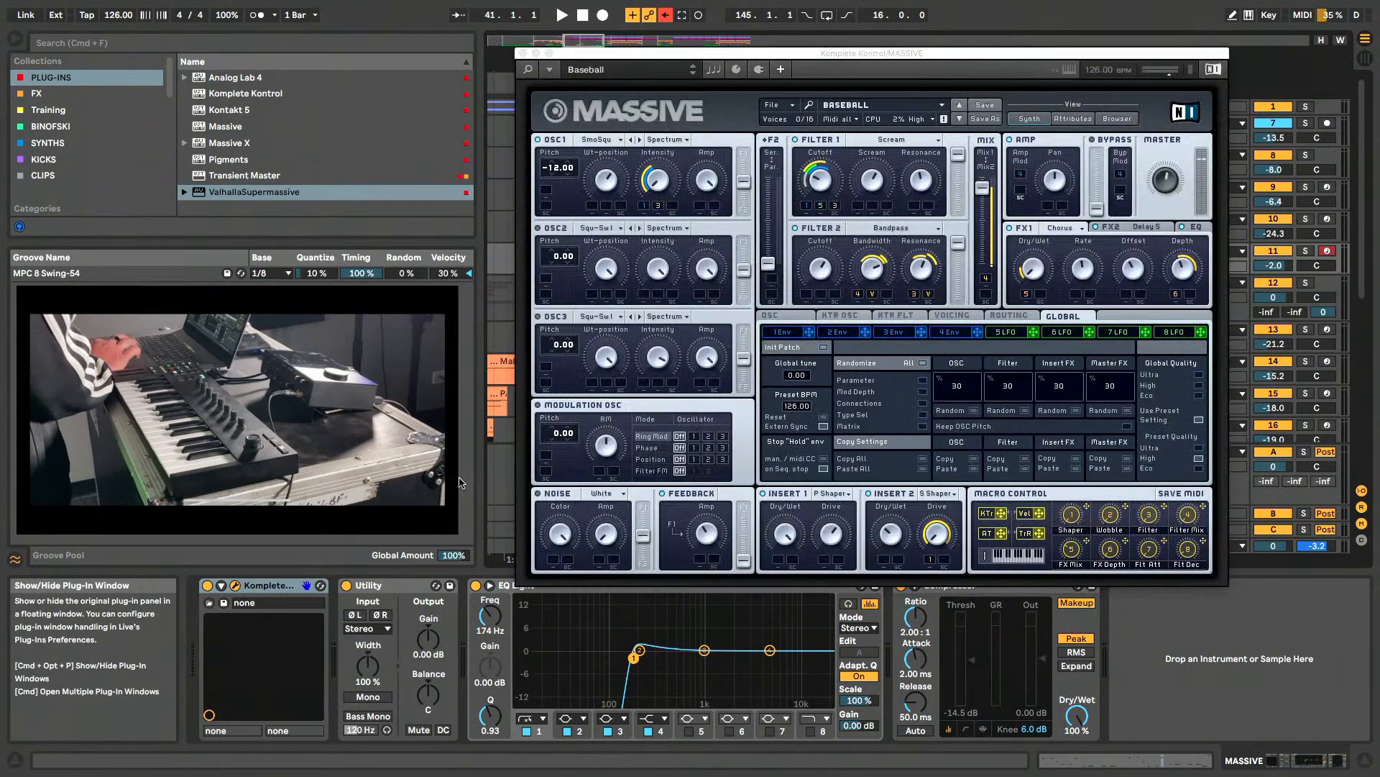
left_click(523, 54)
- Play the TENSE DROP with the BASSLINE group soloed, and again with KICK soloed as well
left_click(1123, 208)
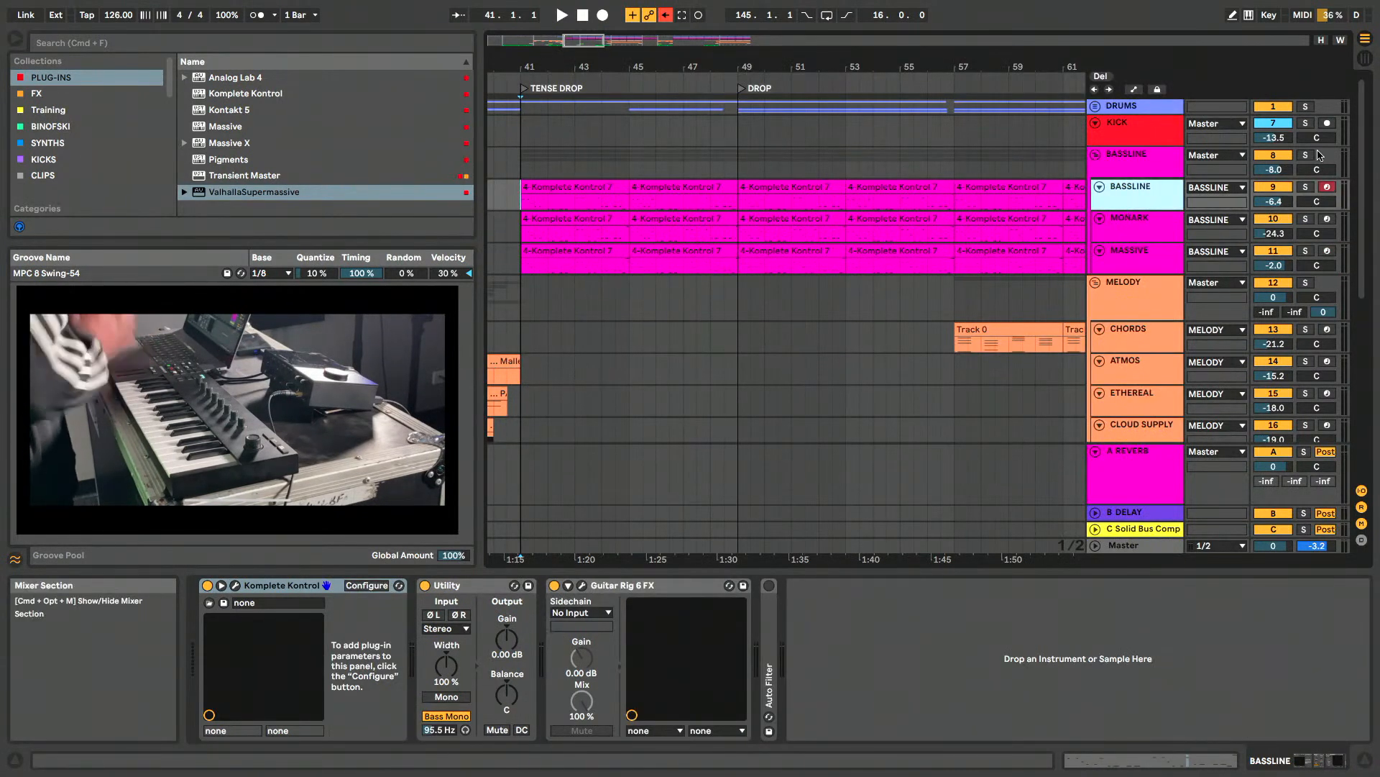
left_click(1307, 156)
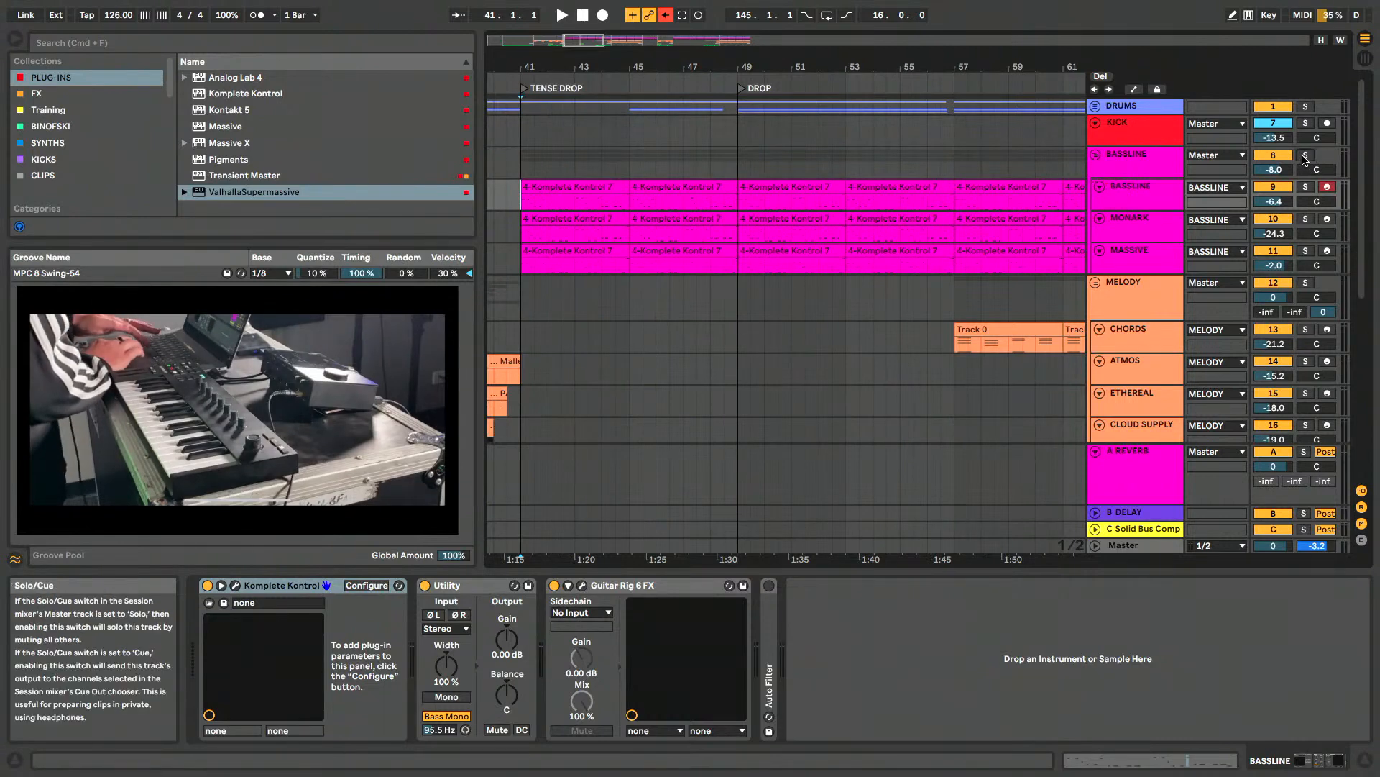
key("space")
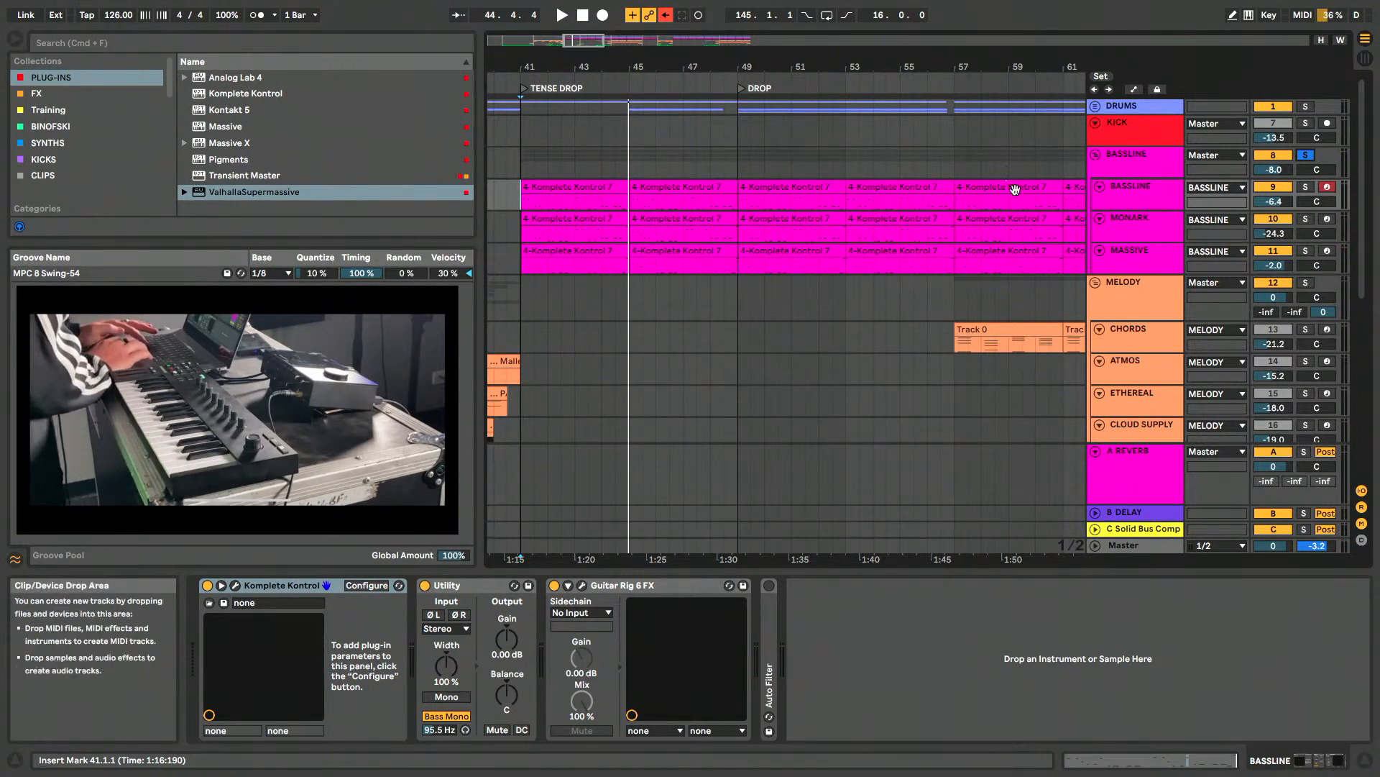
left_click(1305, 123)
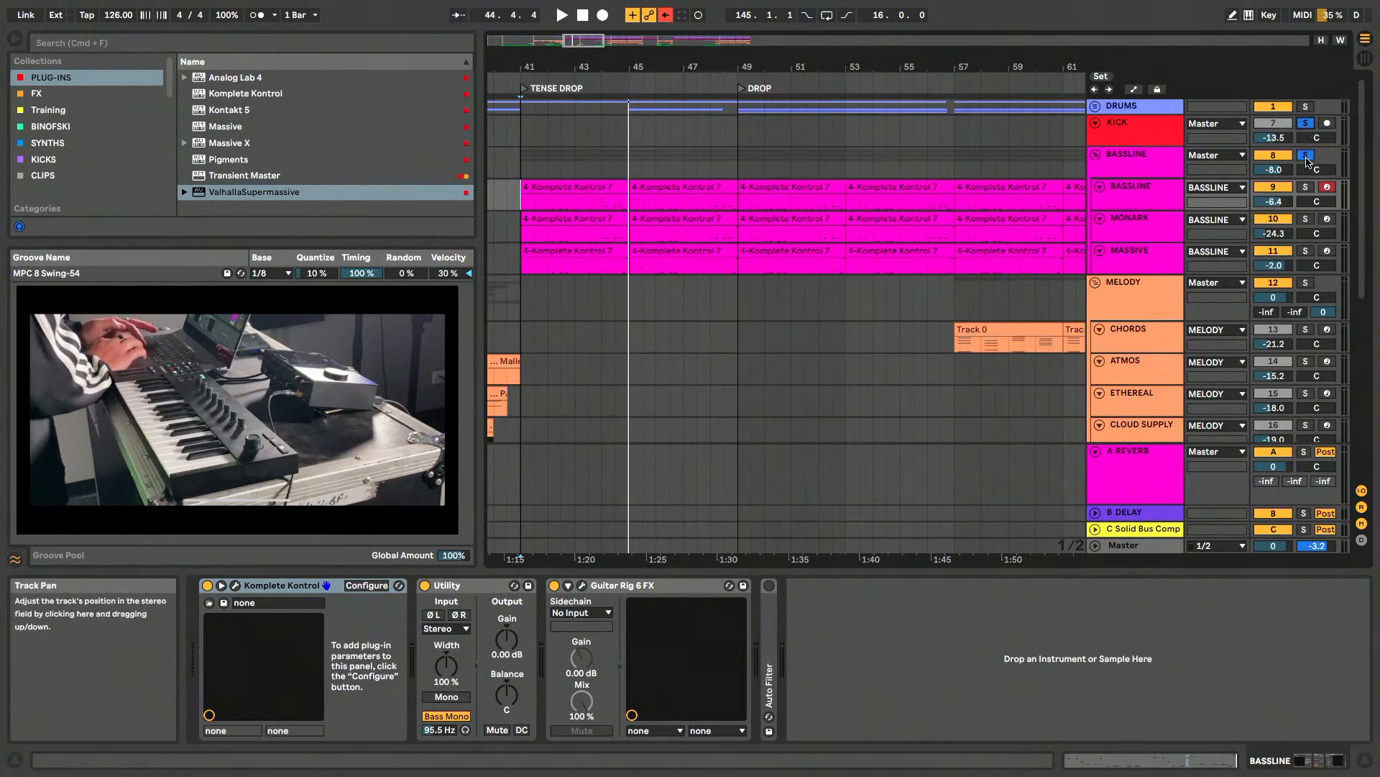
key("space")
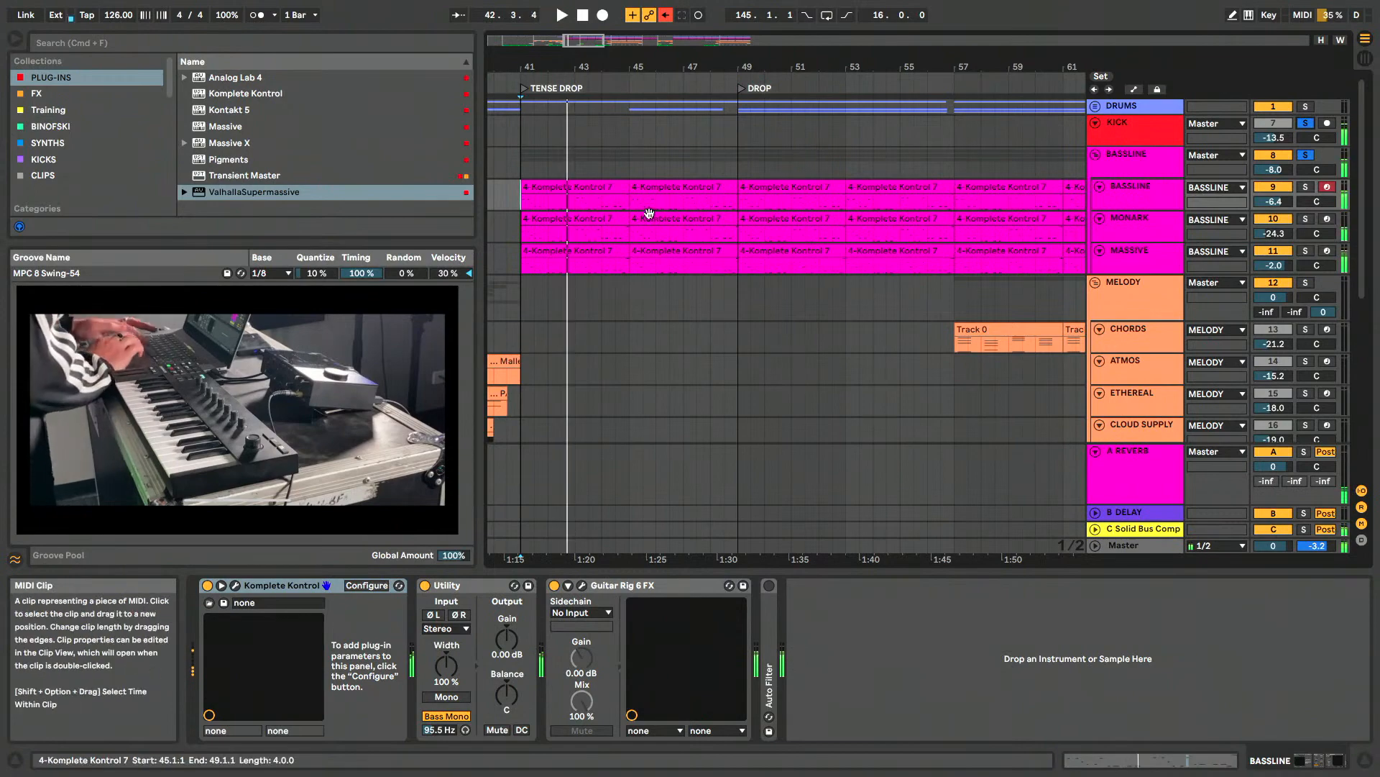
- Open the BASSLINE track's first TENSE DROP clip in an enlarged note editor, showing its opening notes
double_click(570, 187)
key("space")
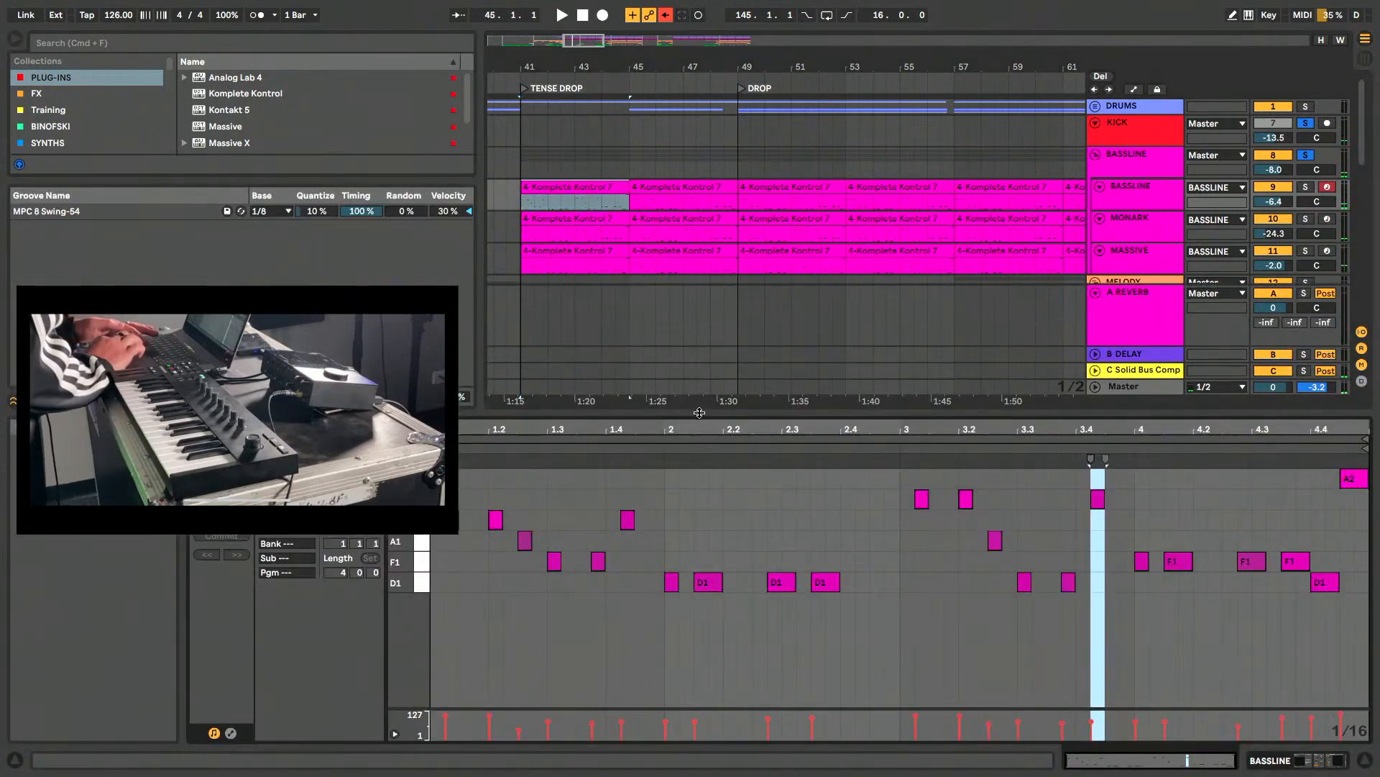
left_click_drag(699, 412, 698, 239)
scroll(460, 392, "up", 5)
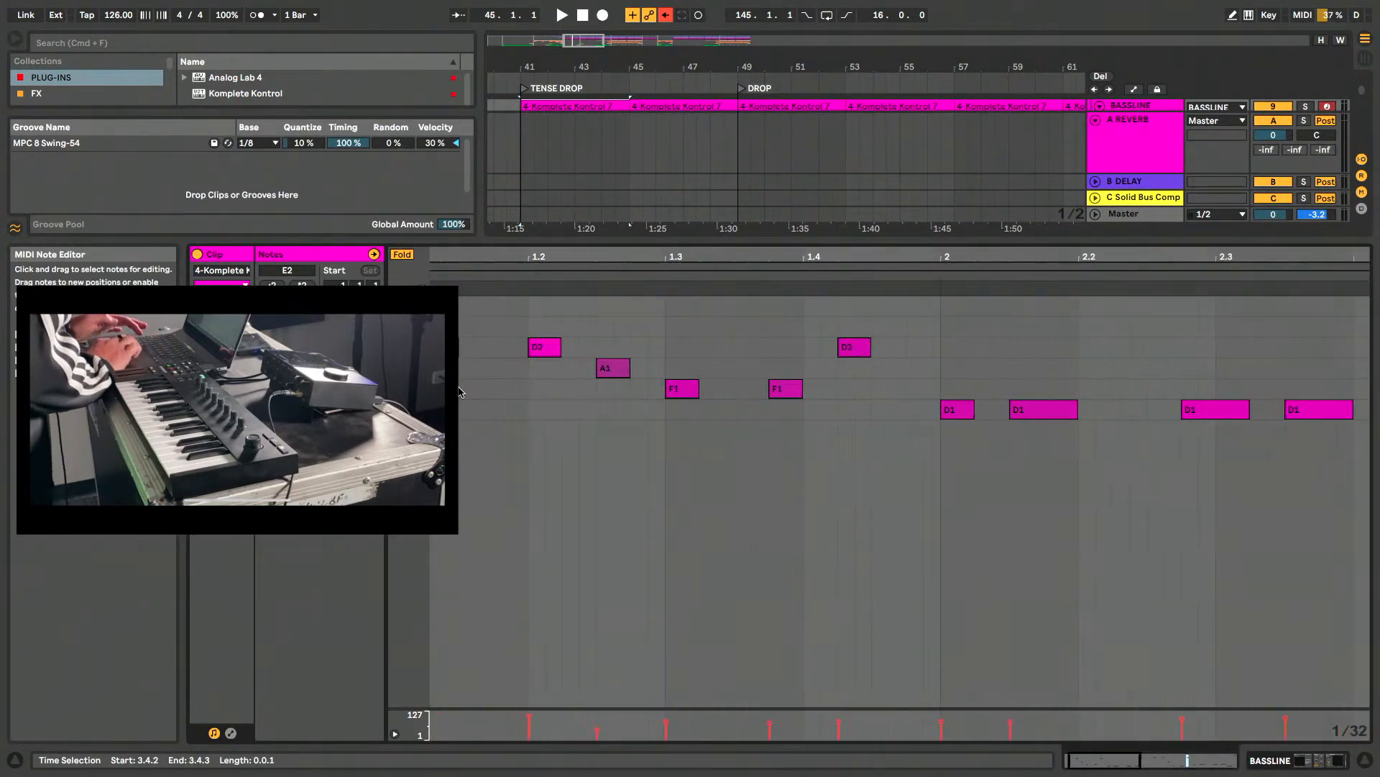
scroll(460, 392, "left", 2)
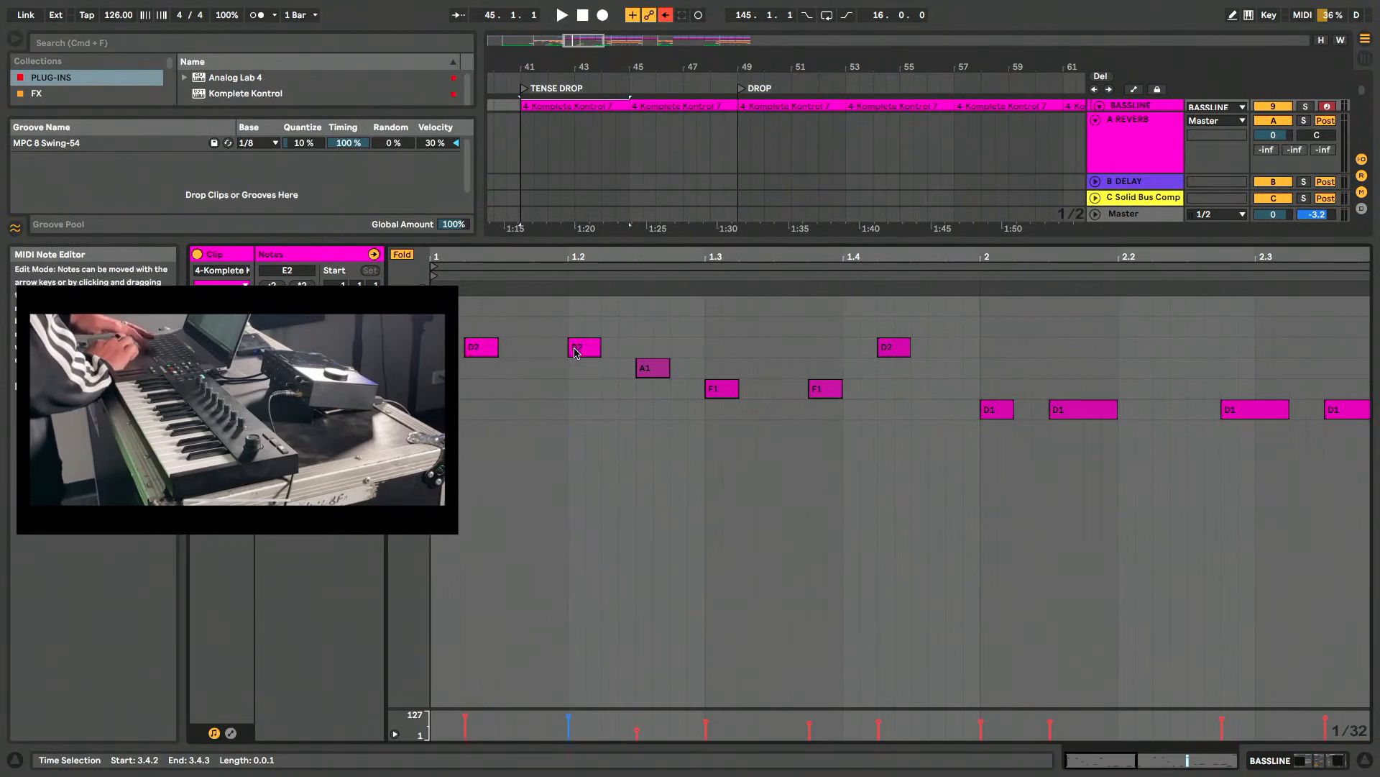
- Play the bass clip from bar 41 in short passages, and view the session layout before returning to the arrangement
key("space")
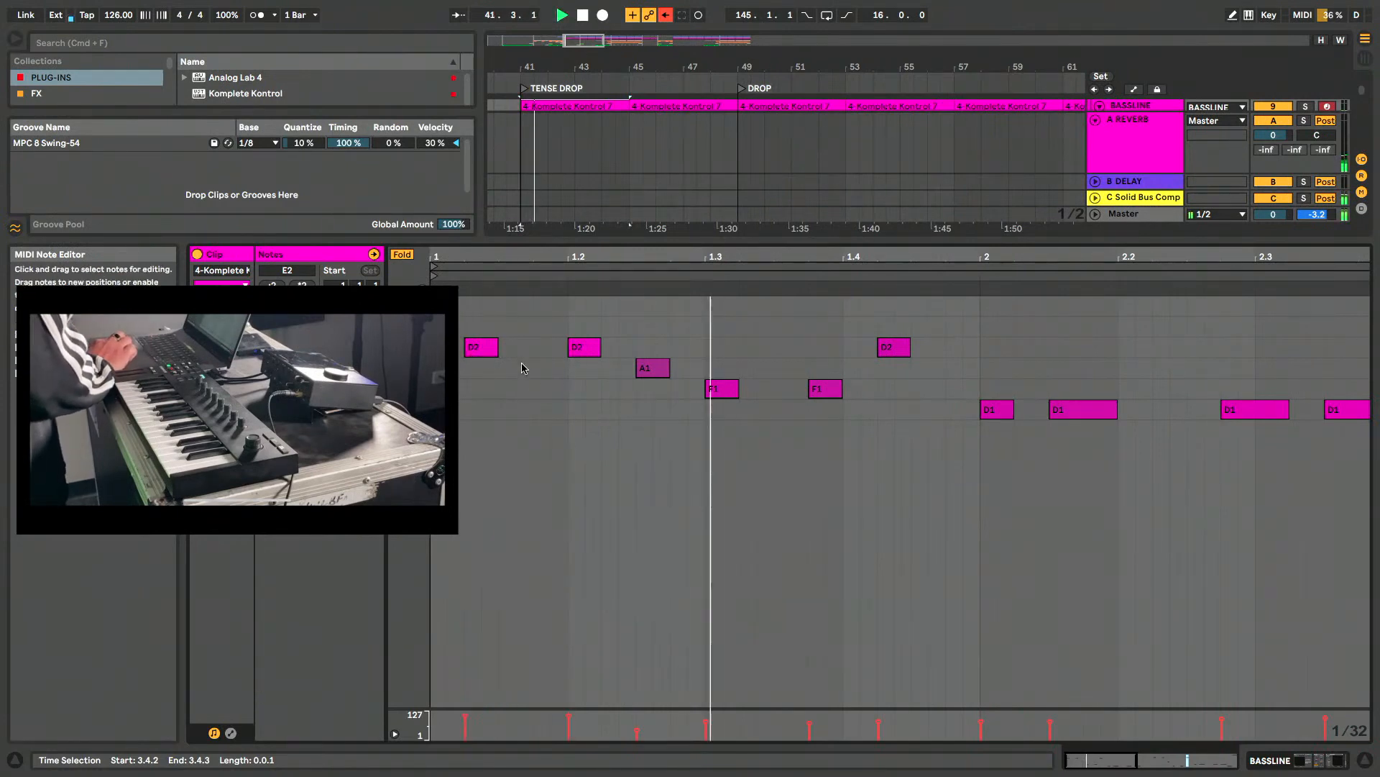
key("space")
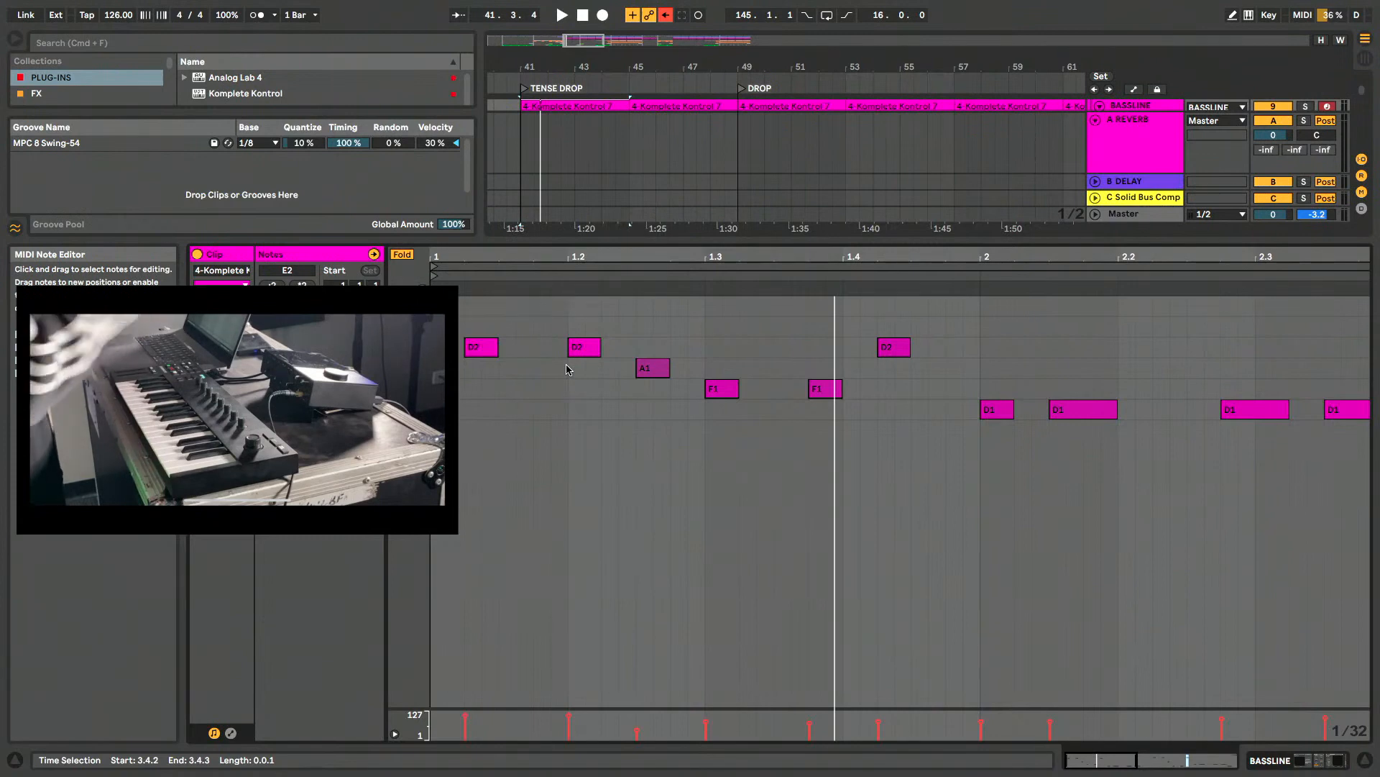
key("space")
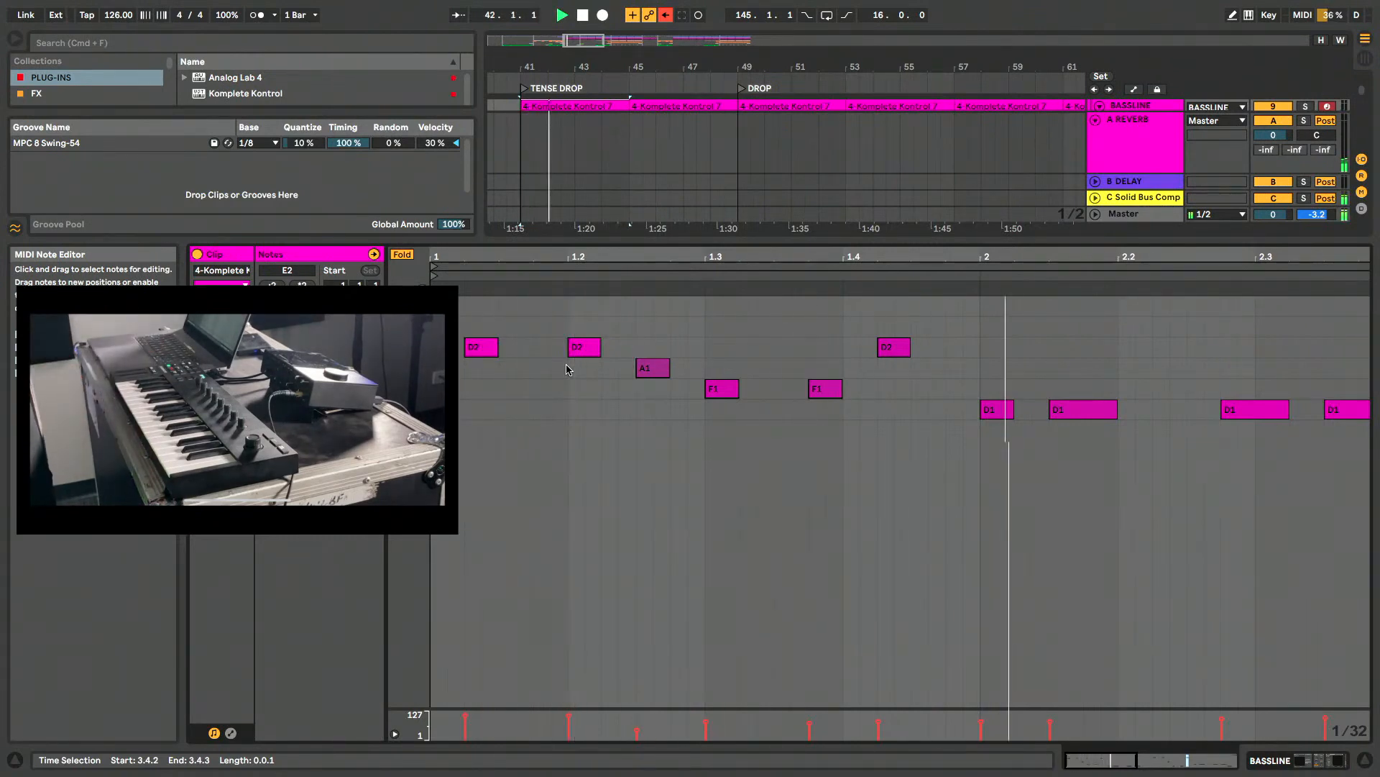
key("Tab")
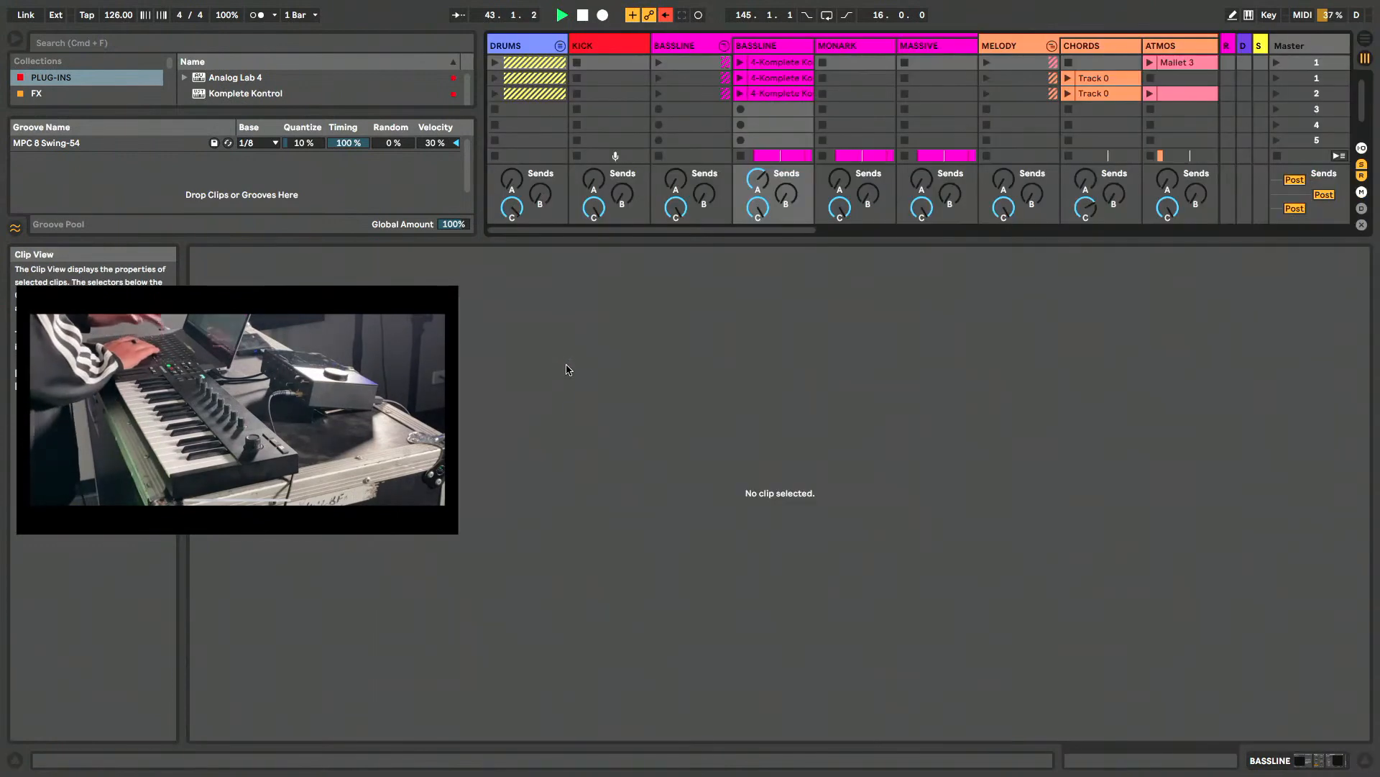
key("Tab")
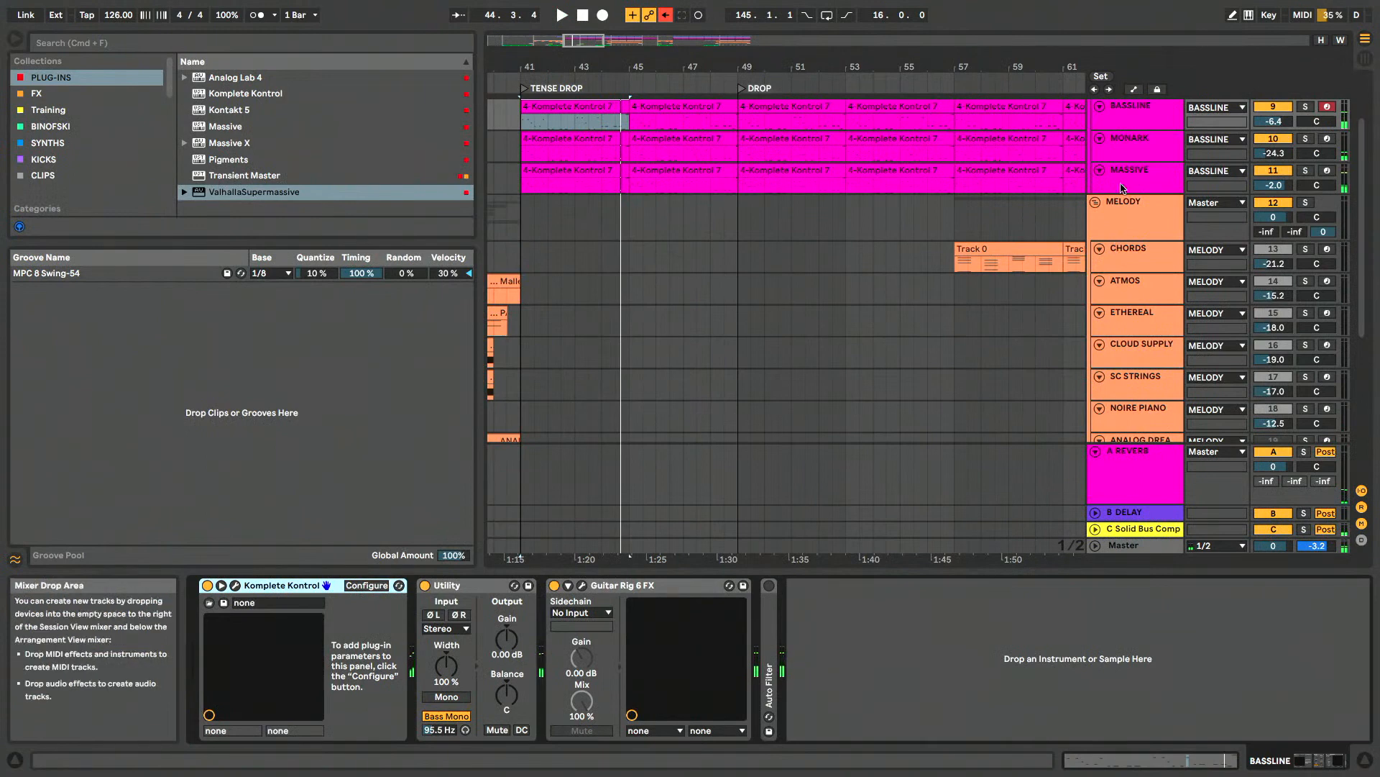
- Reopen the Komplete Kontrol sampler on the BASSLINE track and reposition its window
left_click(1139, 162)
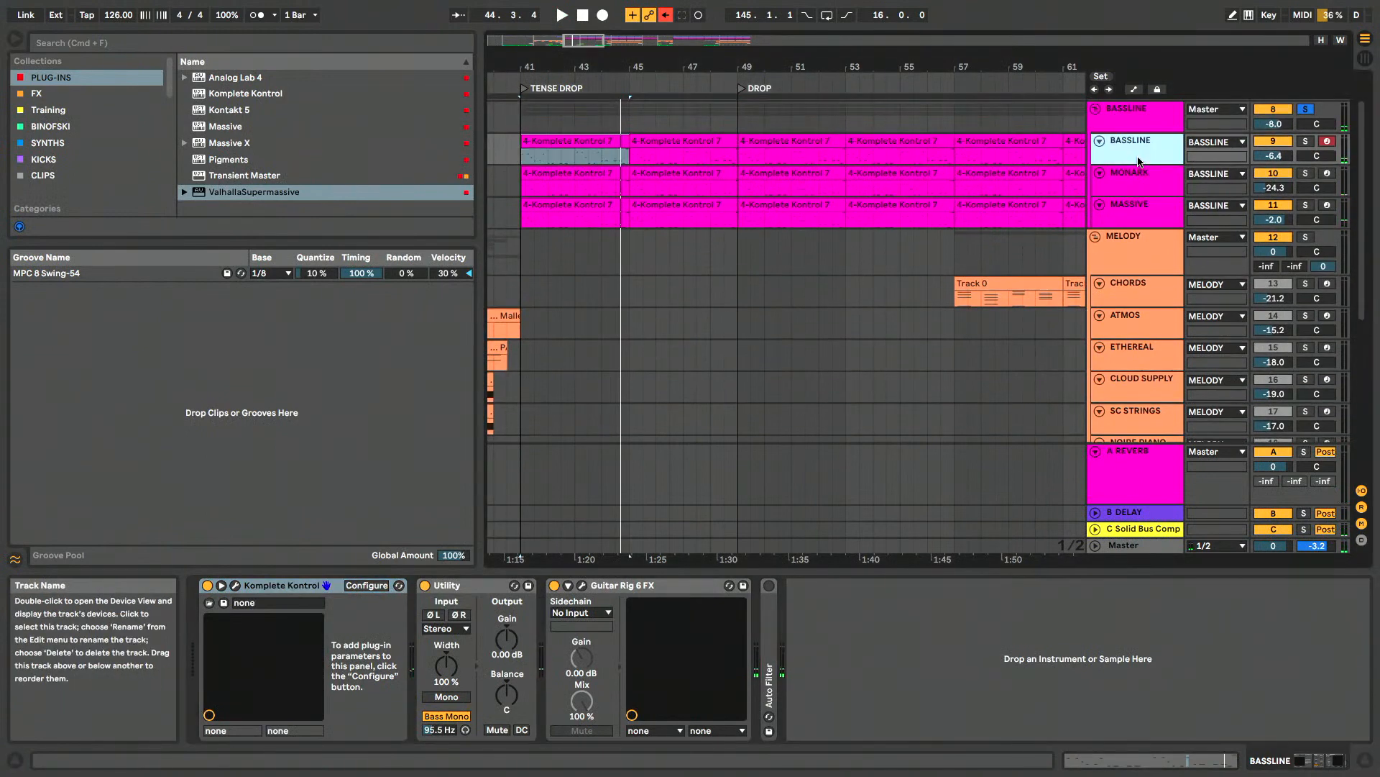
left_click(236, 587)
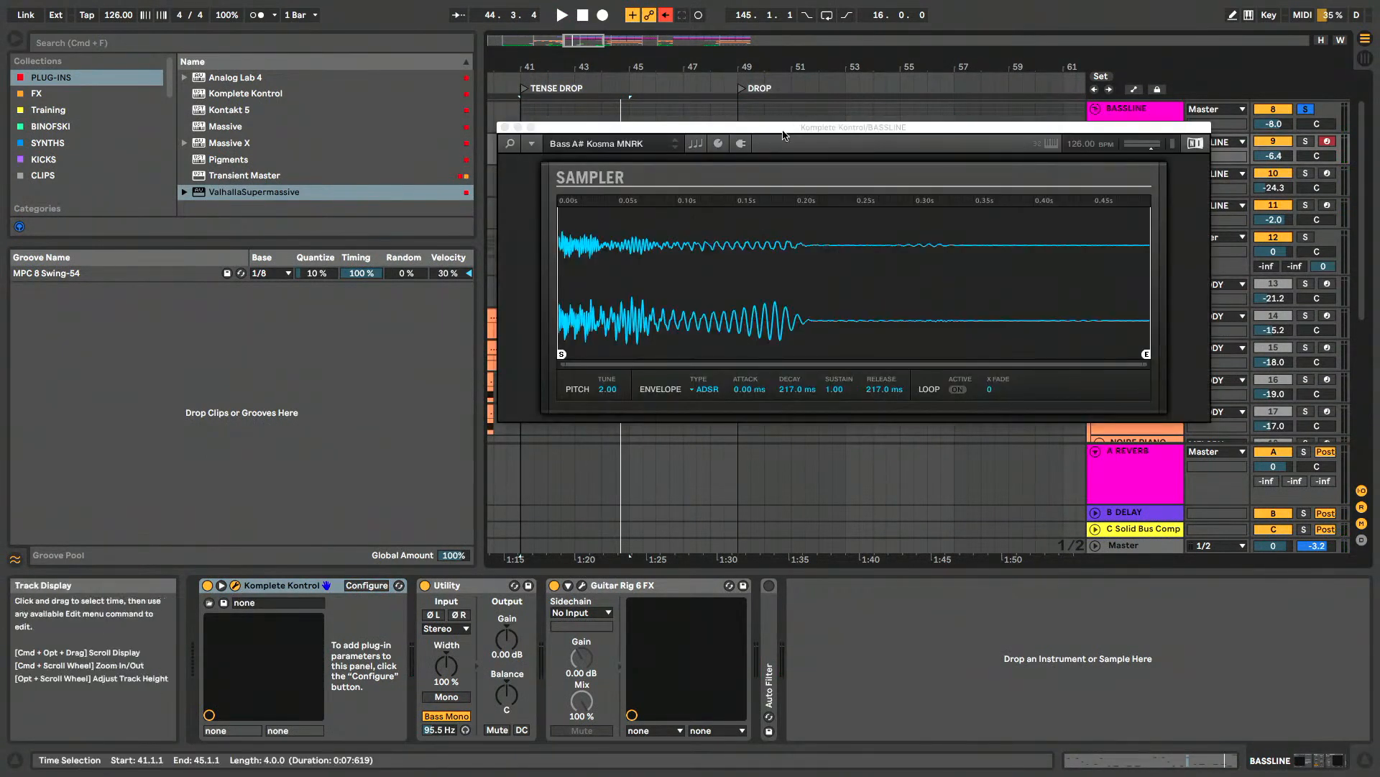
left_click_drag(784, 129, 805, 135)
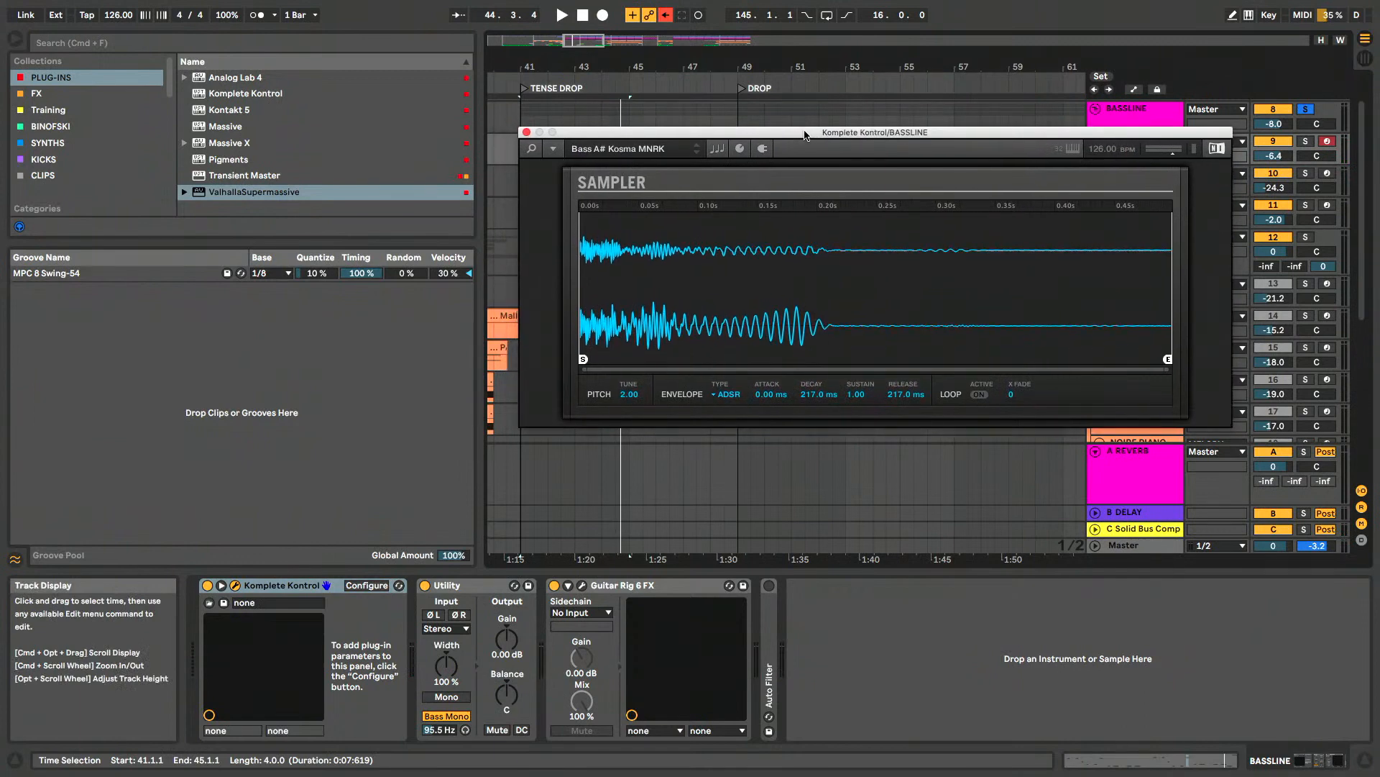
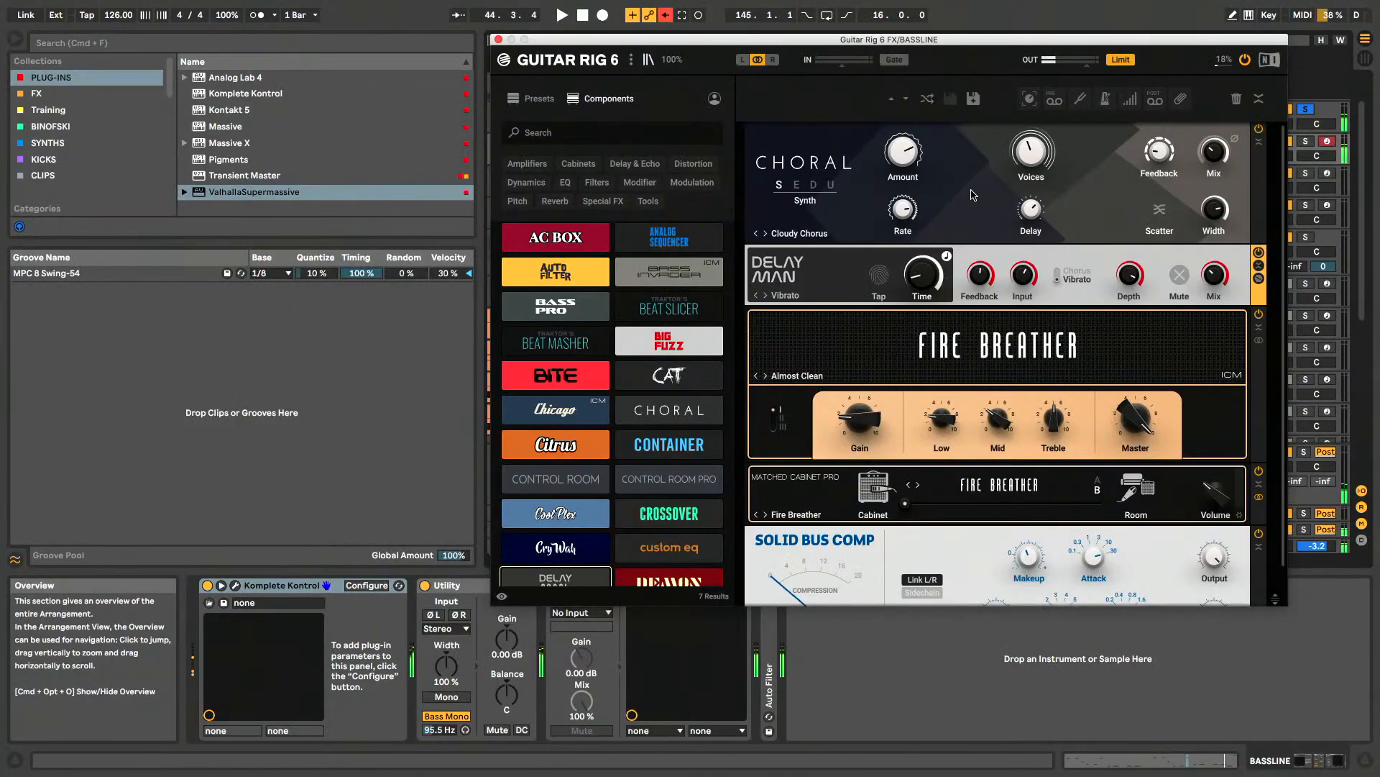
- Examine the BASSLINE track's Guitar Rig 6 rack from Choral and Delay Man through Fire Breather to Solid Bus Comp, and close it
left_click(976, 178)
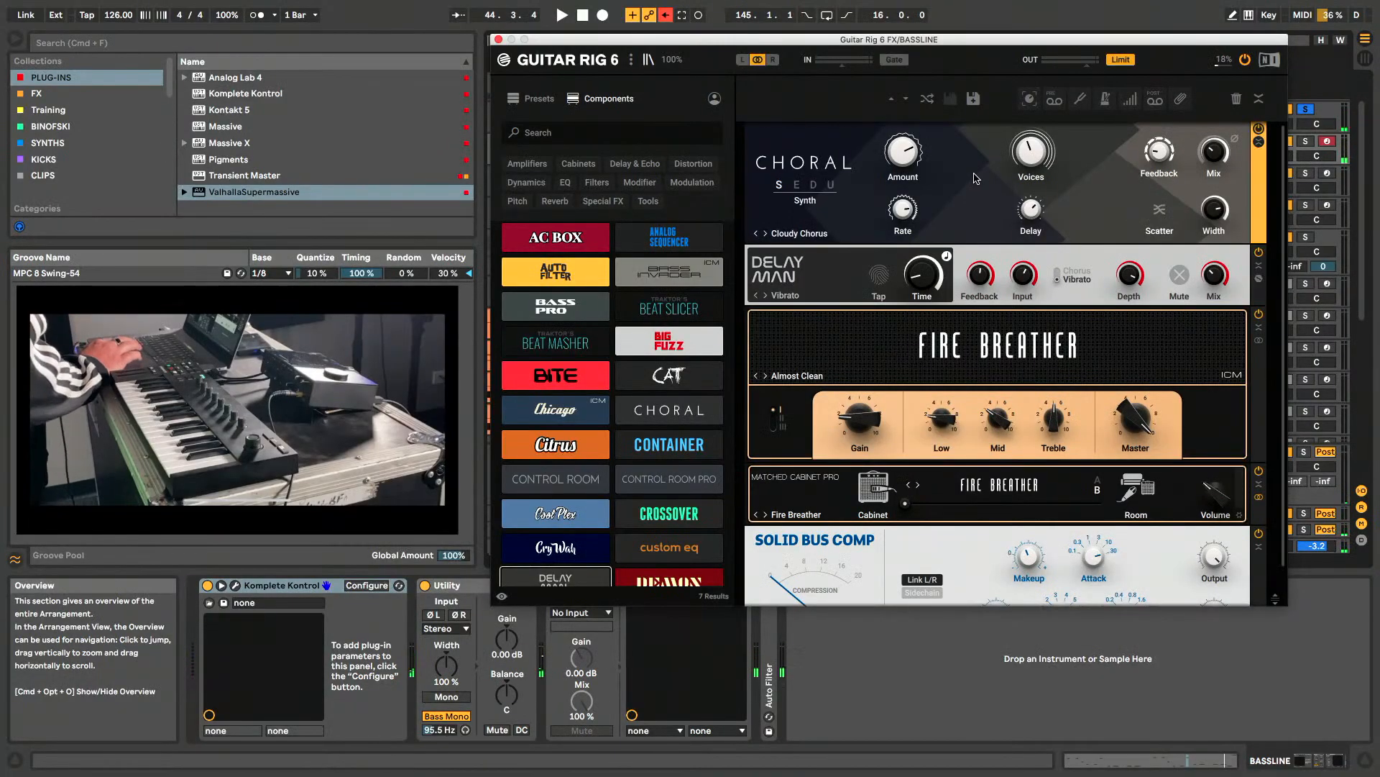
scroll(976, 179, "down", 2)
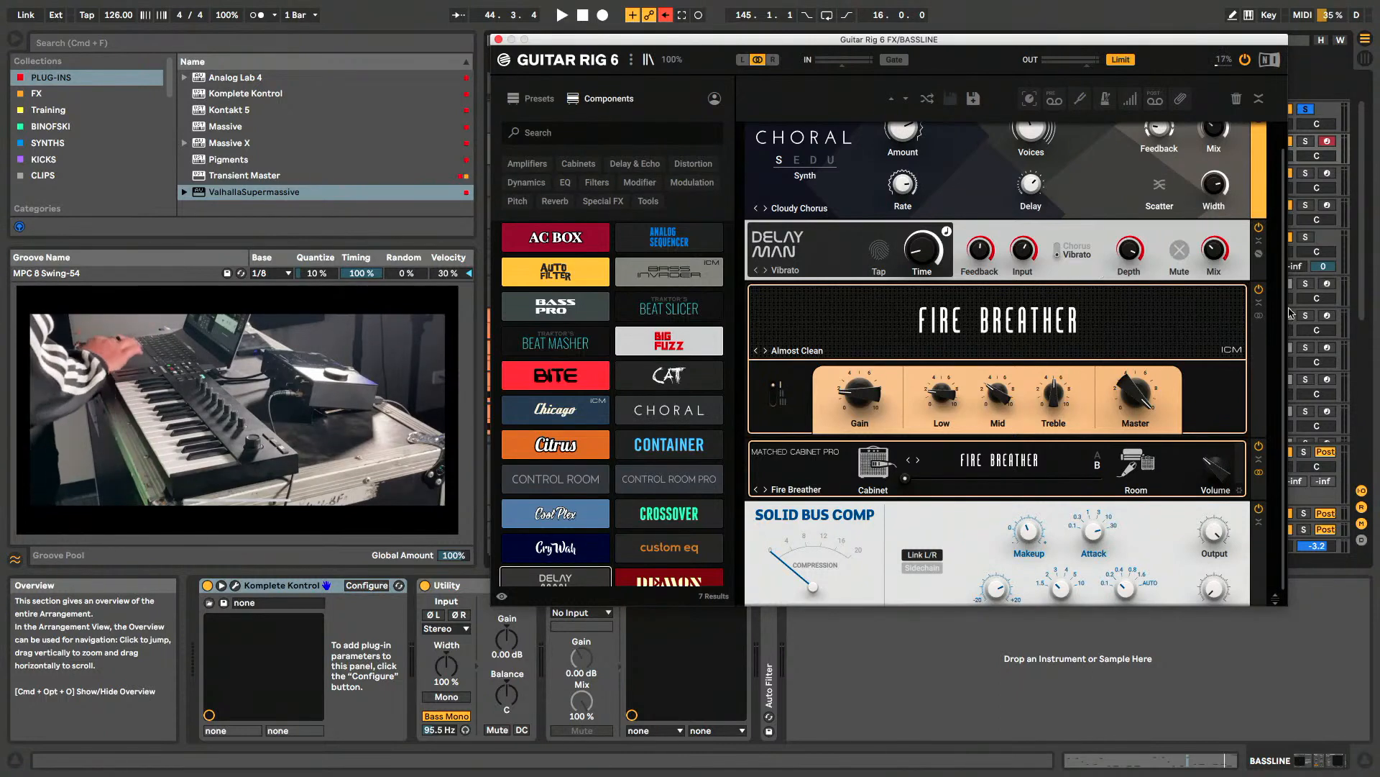
left_click(1095, 319)
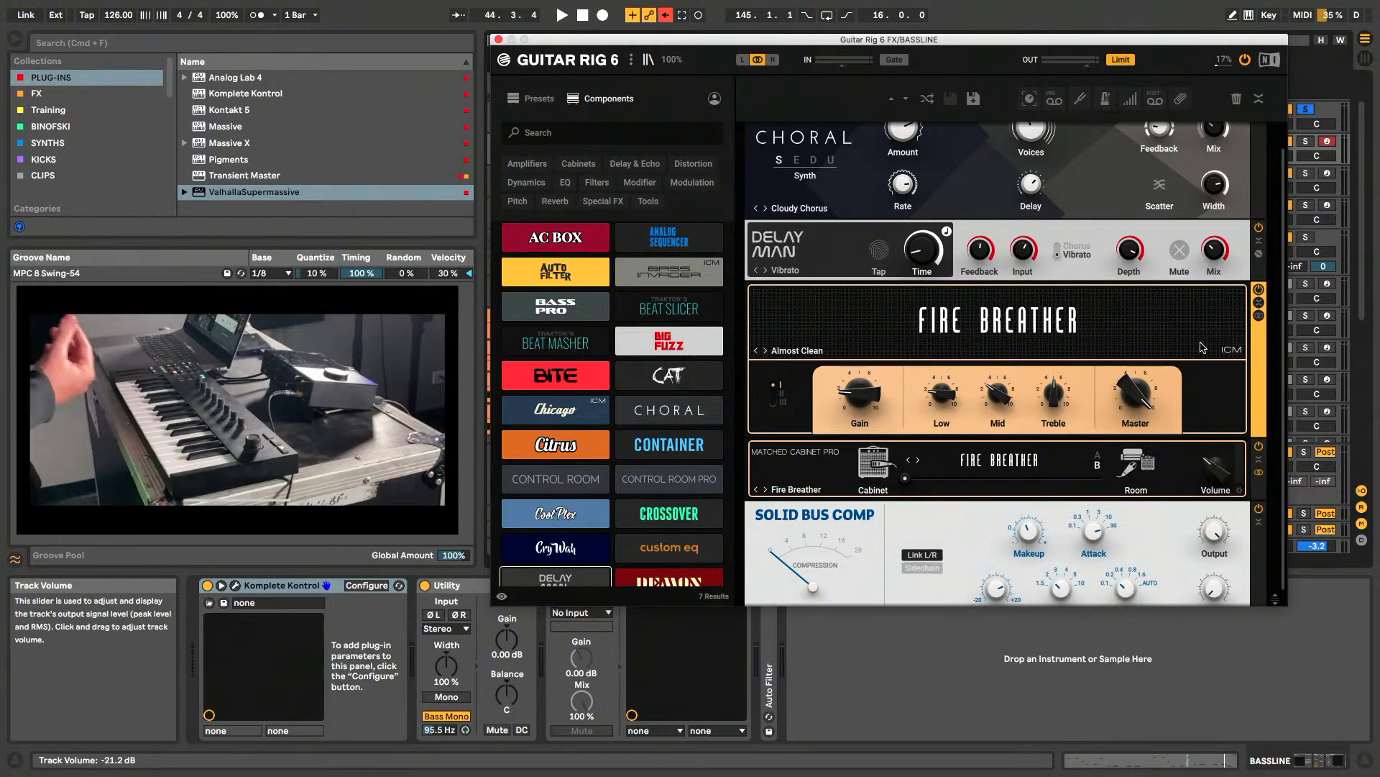
scroll(1200, 348, "down", 2)
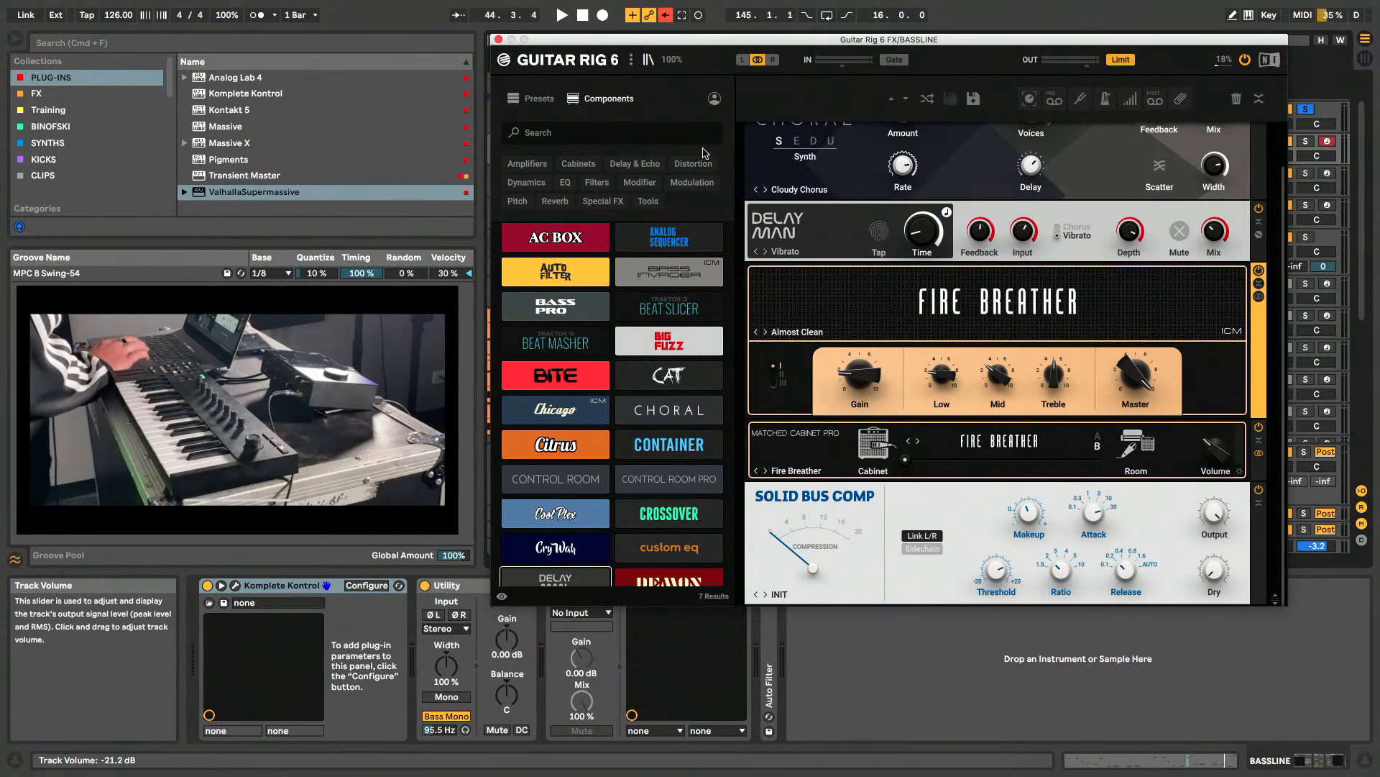
left_click(498, 40)
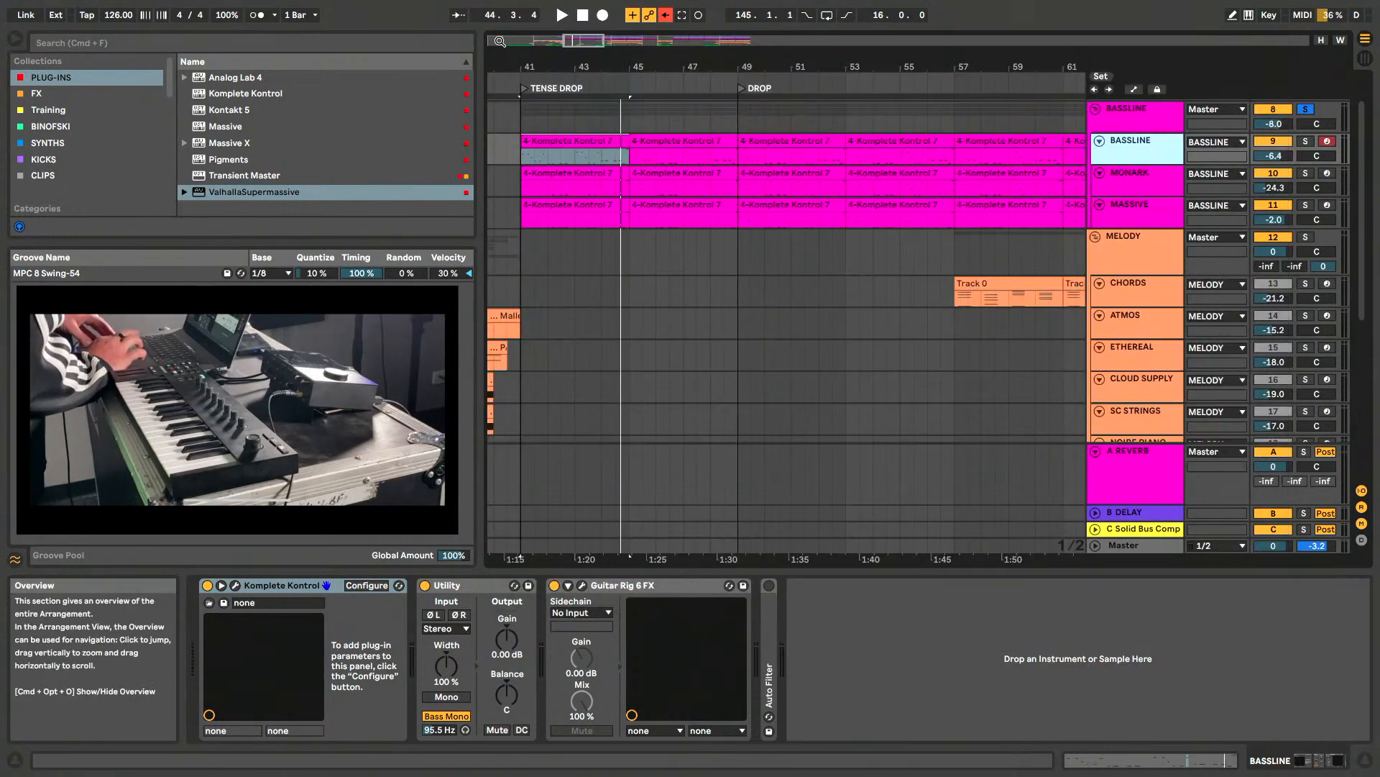
- Compare the BASSLINE sound with Guitar Rig 6 FX bypassed and re-enabled, and review its effects rack again before closing it
left_click(554, 590)
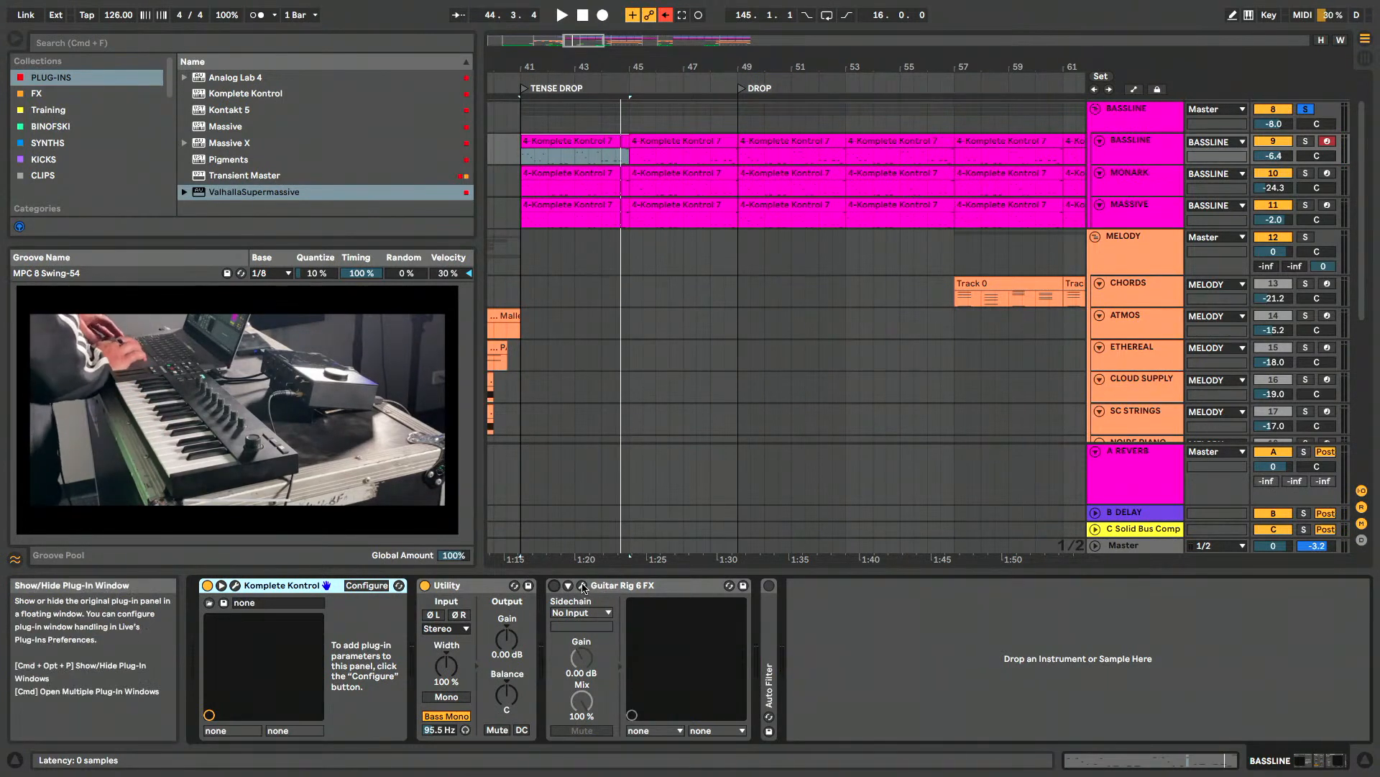
left_click(554, 586)
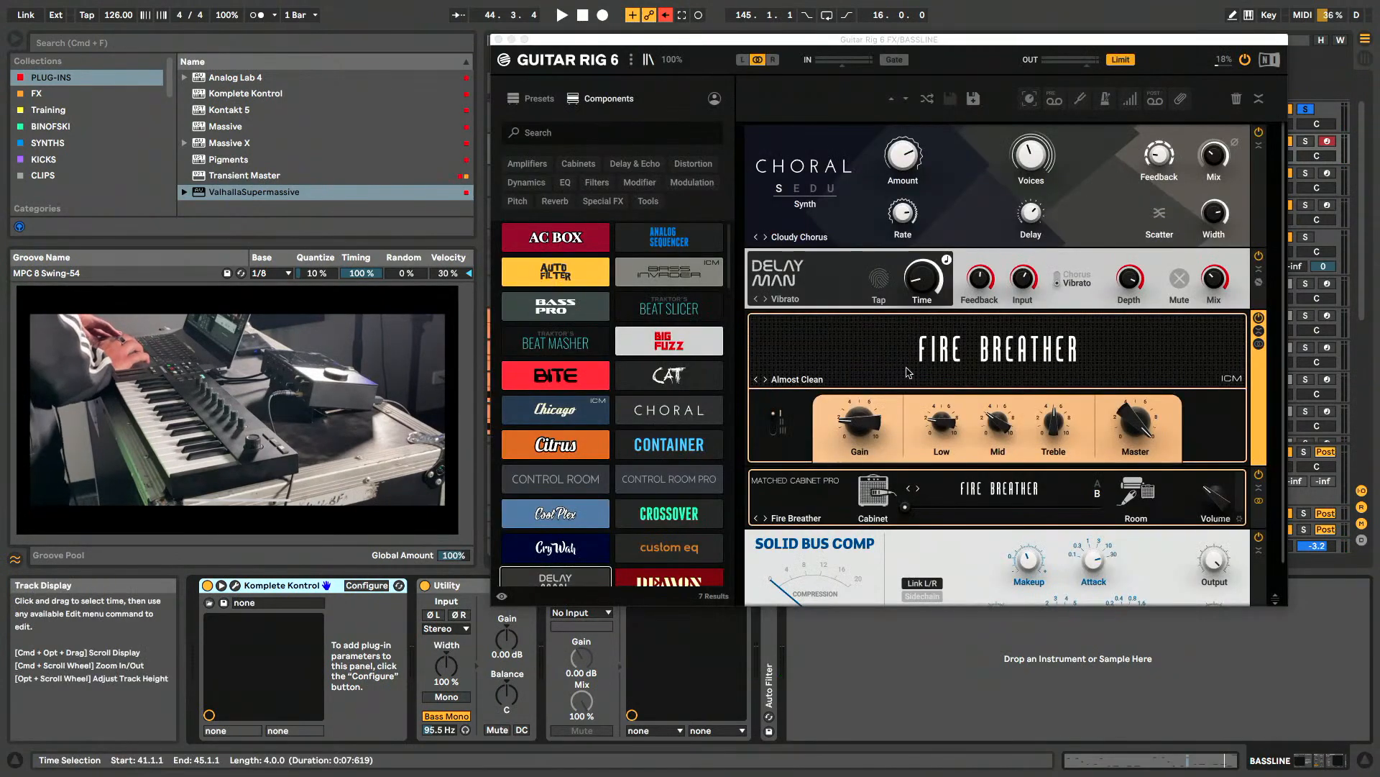
scroll(906, 372, "down", 2)
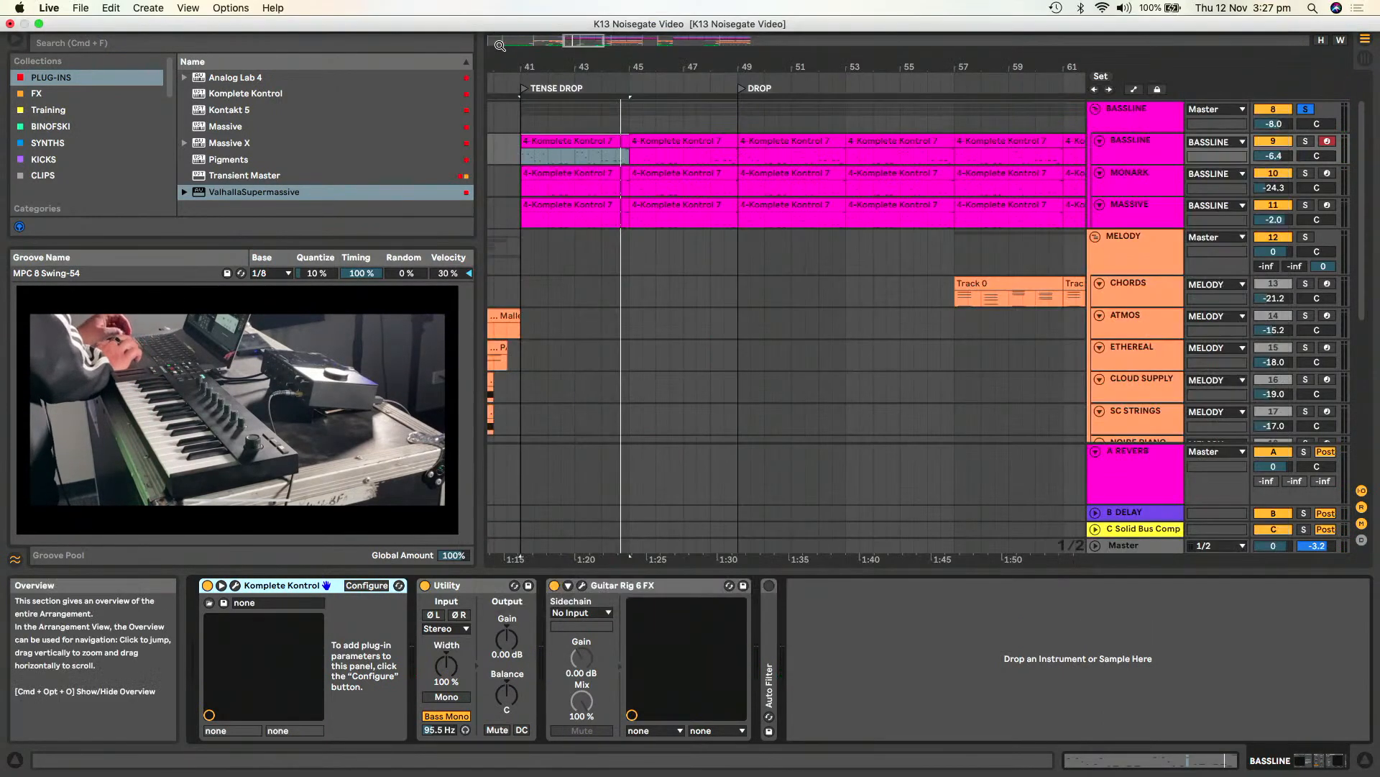
left_click(496, 39)
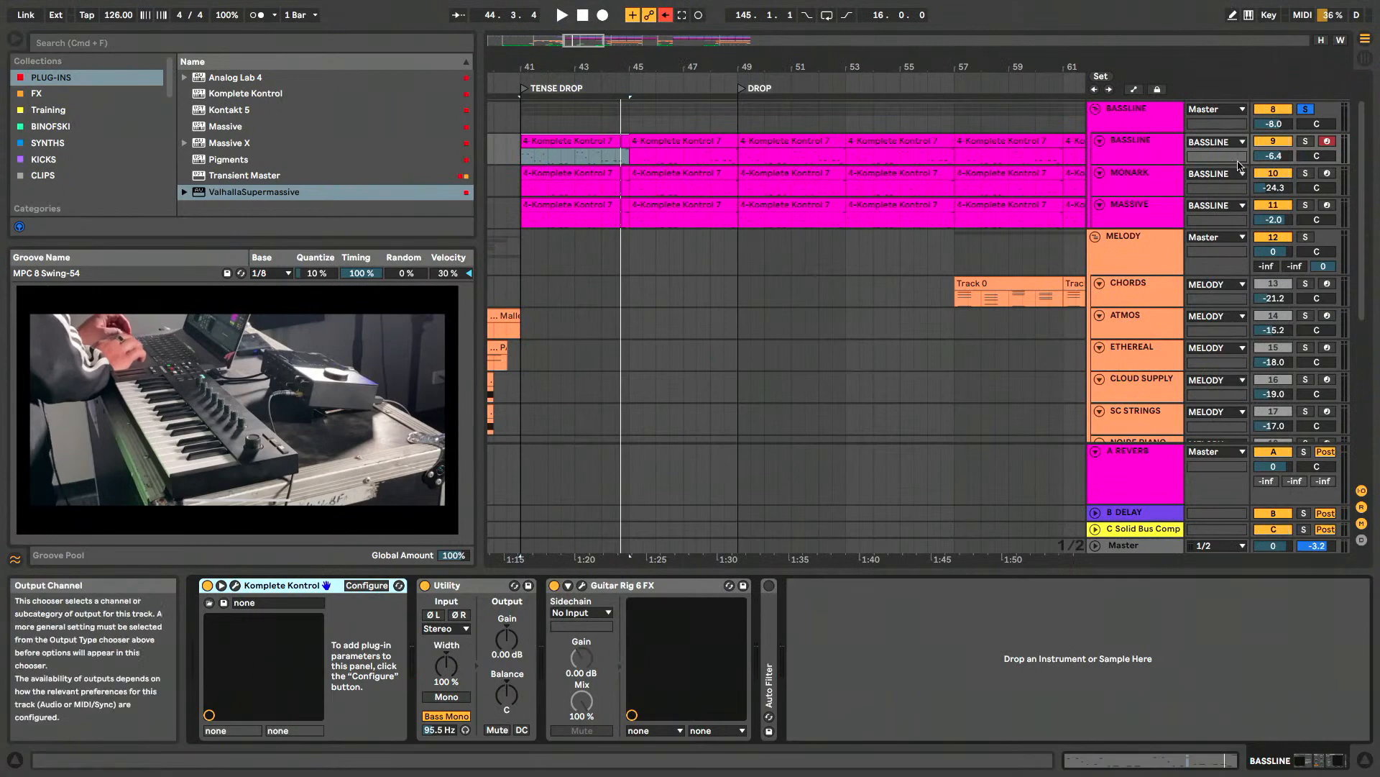
- Solo the MONARK bass layer and open its Komplete Kontrol instrument to view the synth settings
left_click(1133, 177)
left_click(1306, 174)
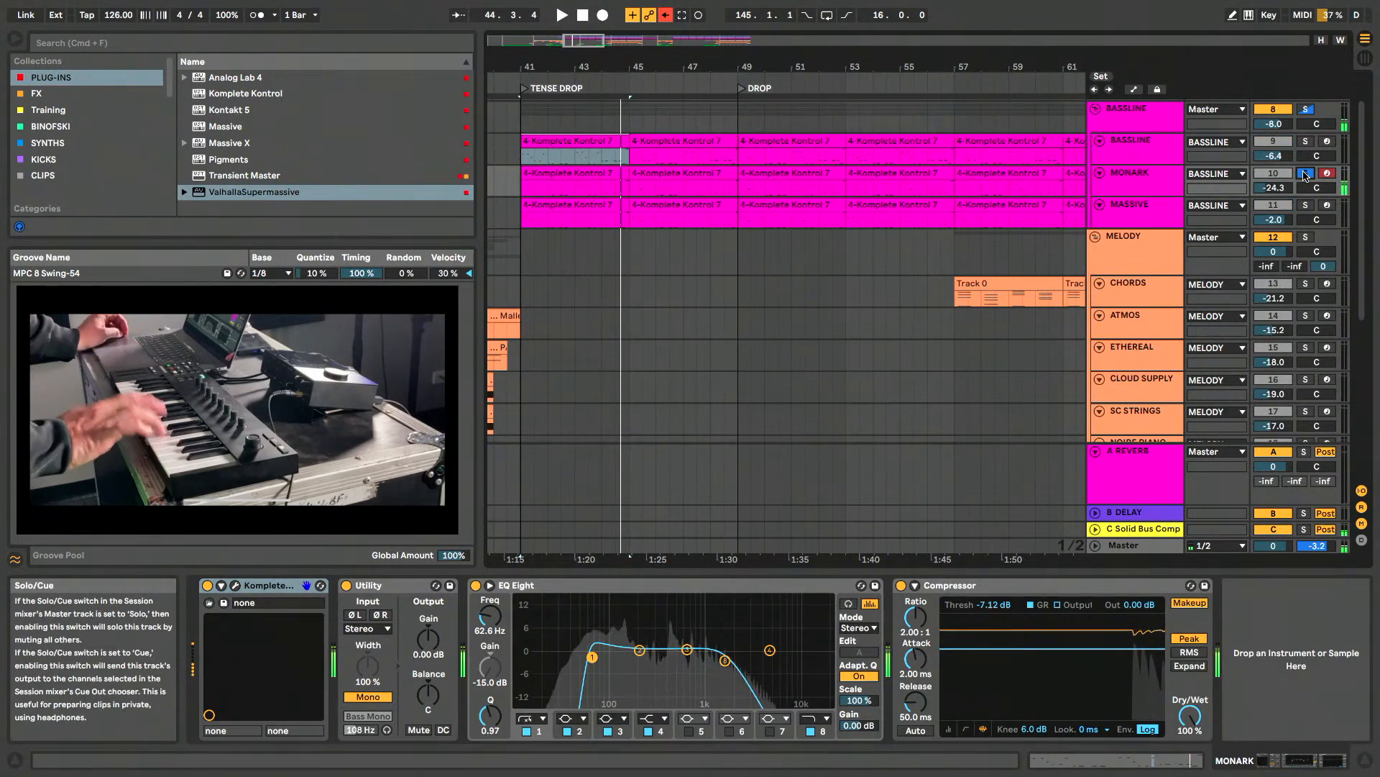
left_click(1122, 179)
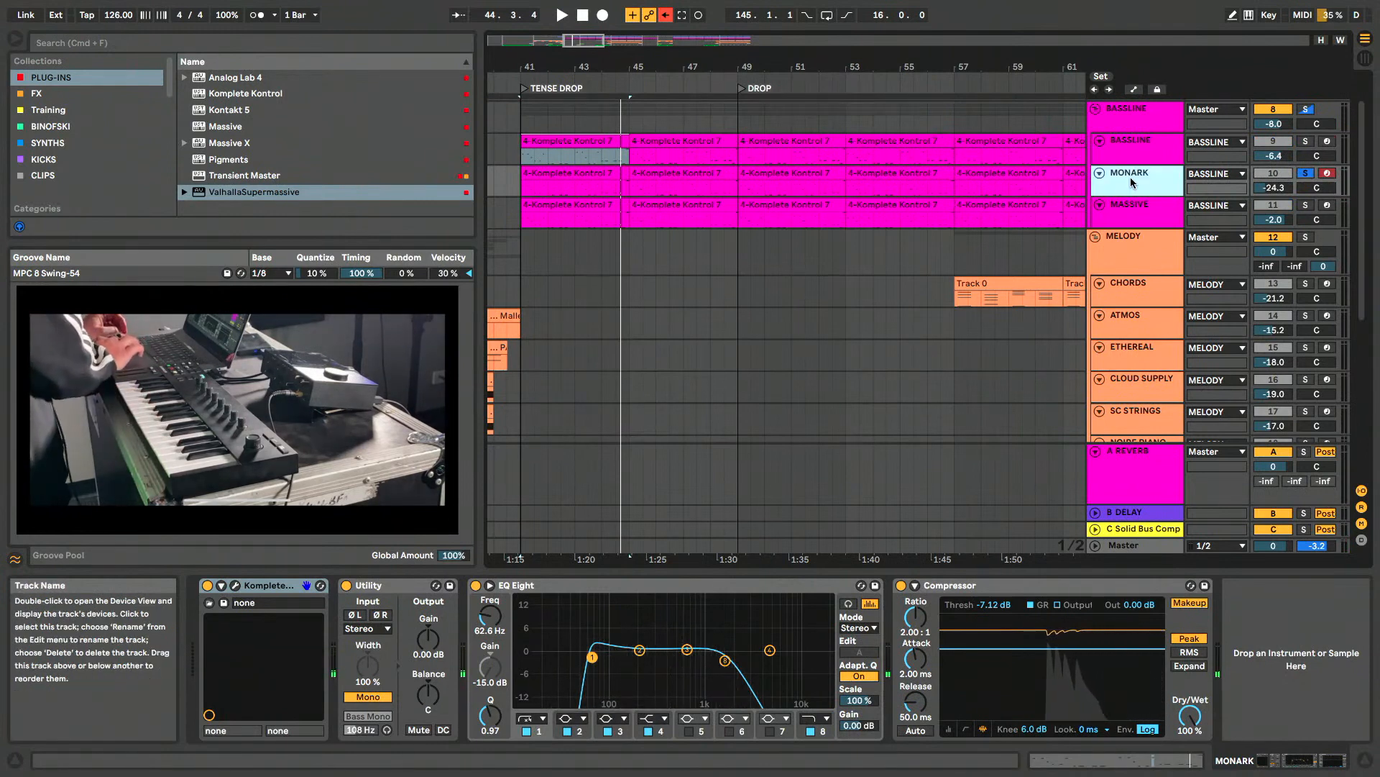
left_click(237, 587)
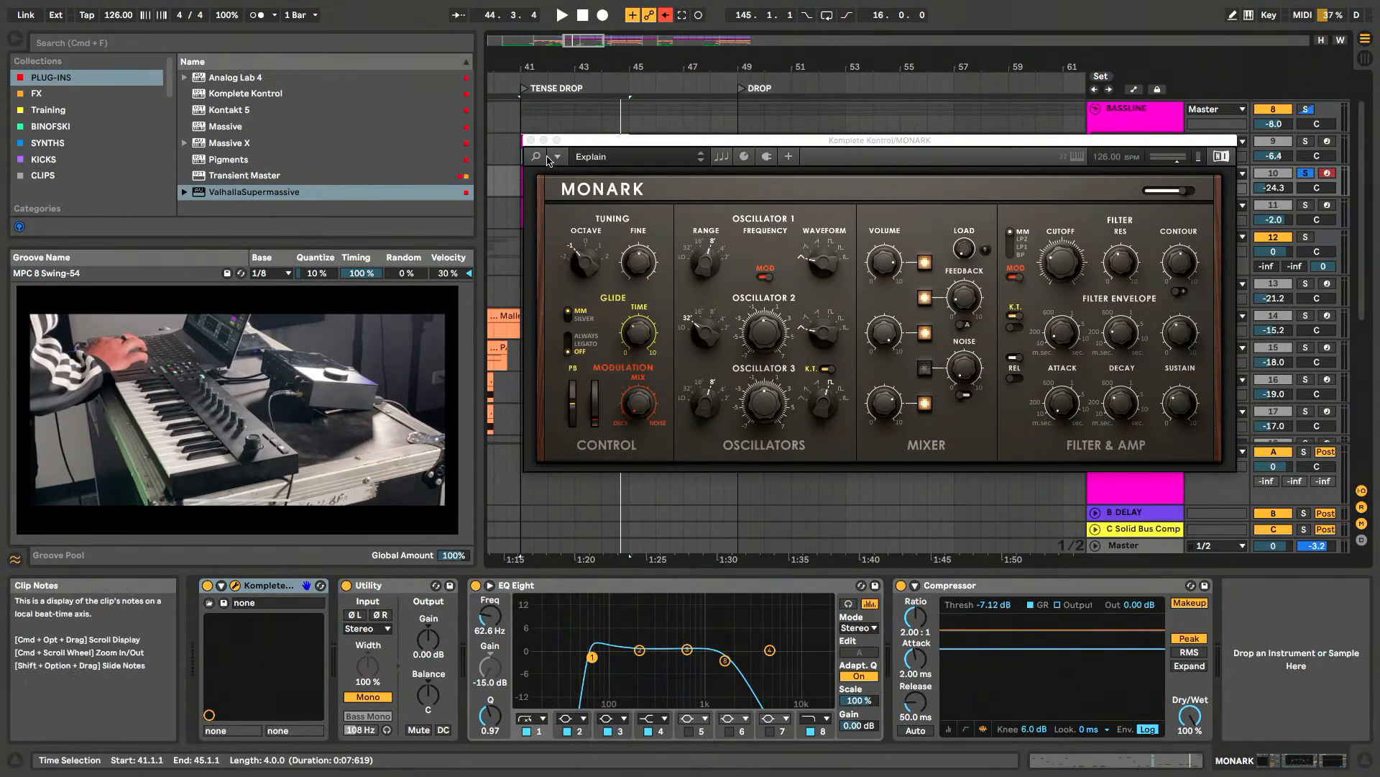
- Browse the Monark presets in the Komplete Kontrol library with and without the Bass filter, highlighting Sorcha and Cquenz, and close the instrument
left_click(536, 156)
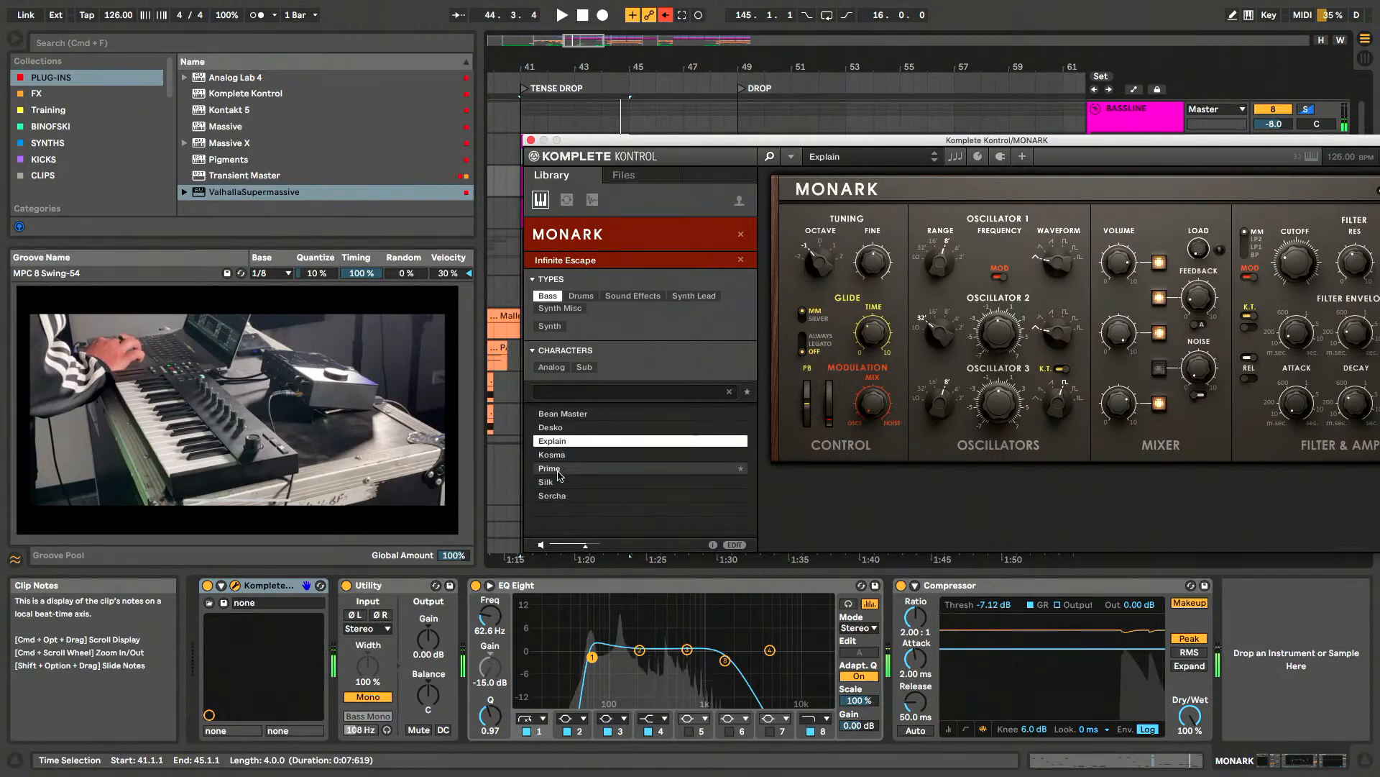
left_click(554, 496)
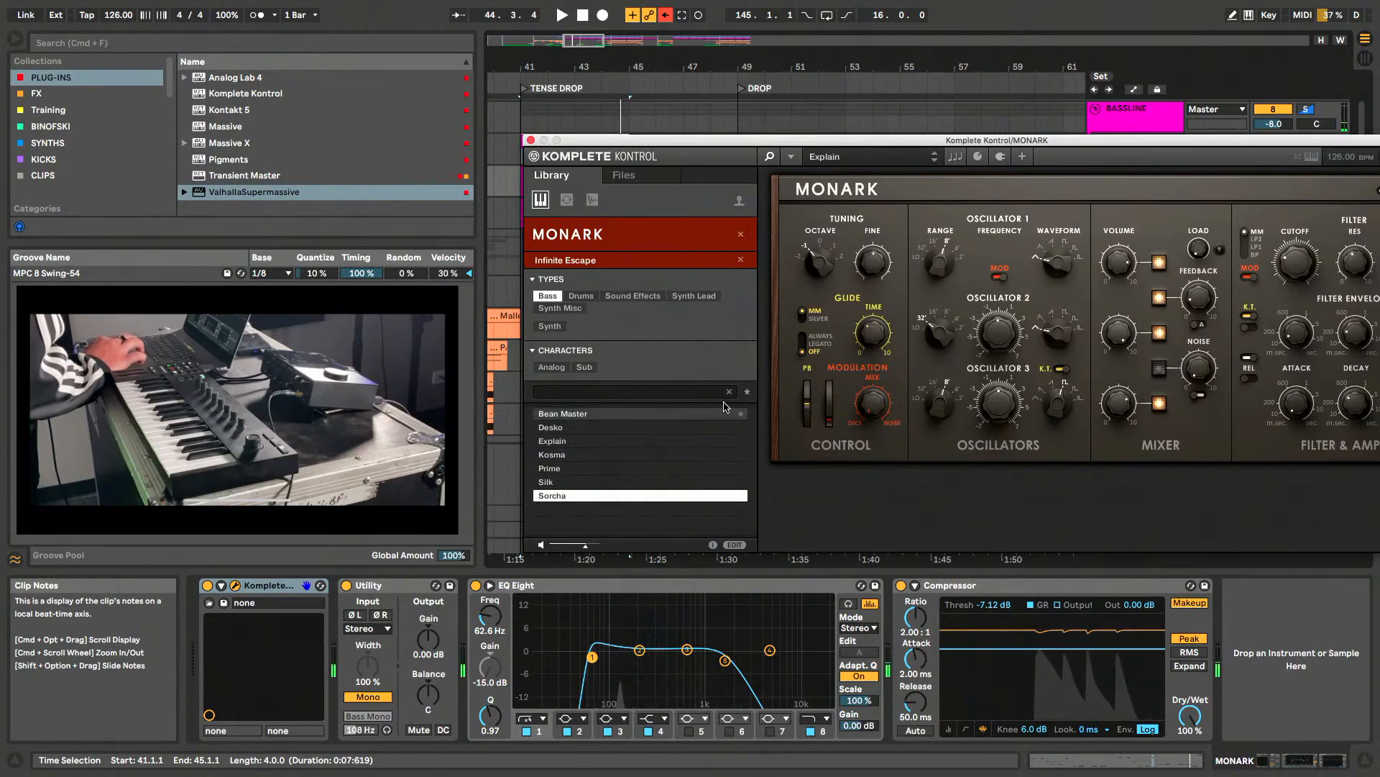
left_click(550, 296)
scroll(604, 460, "down", 3)
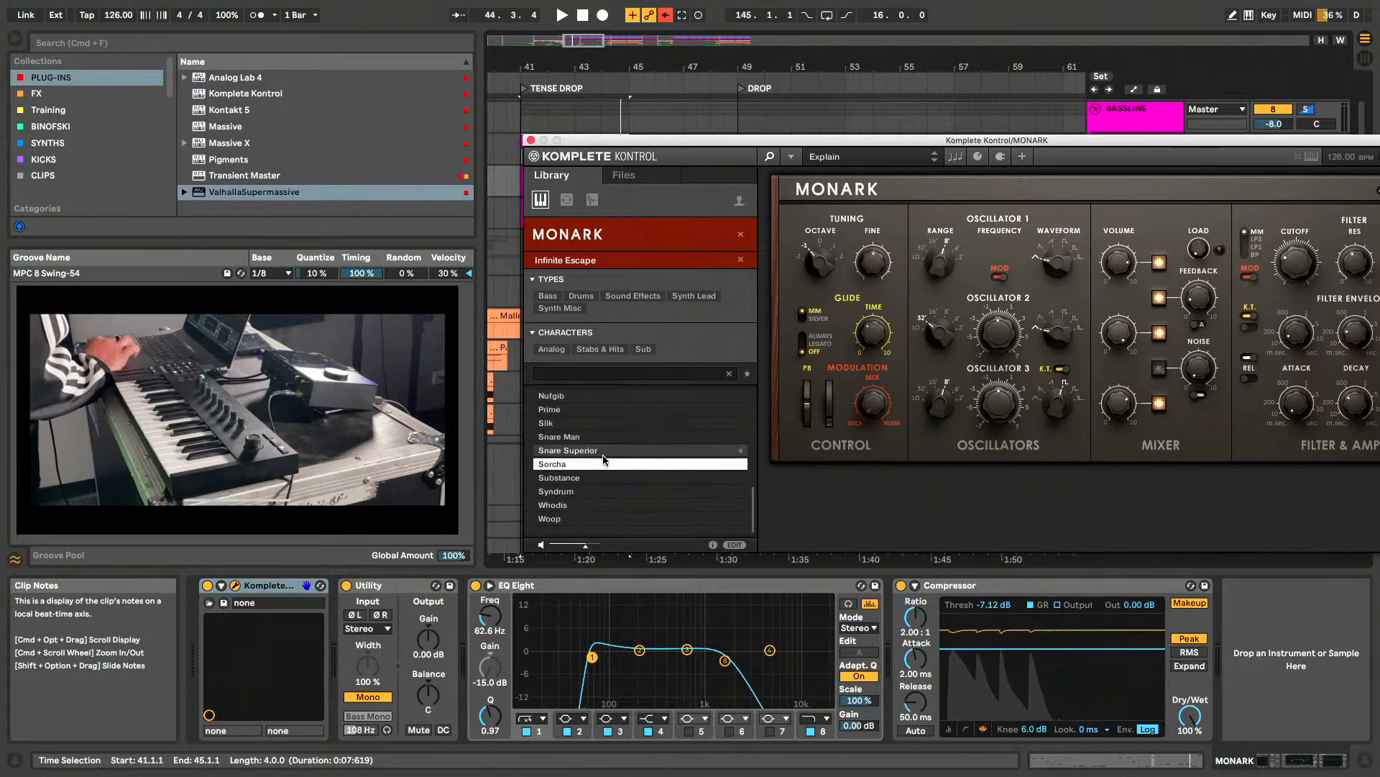
scroll(602, 460, "up", 10)
left_click(604, 477)
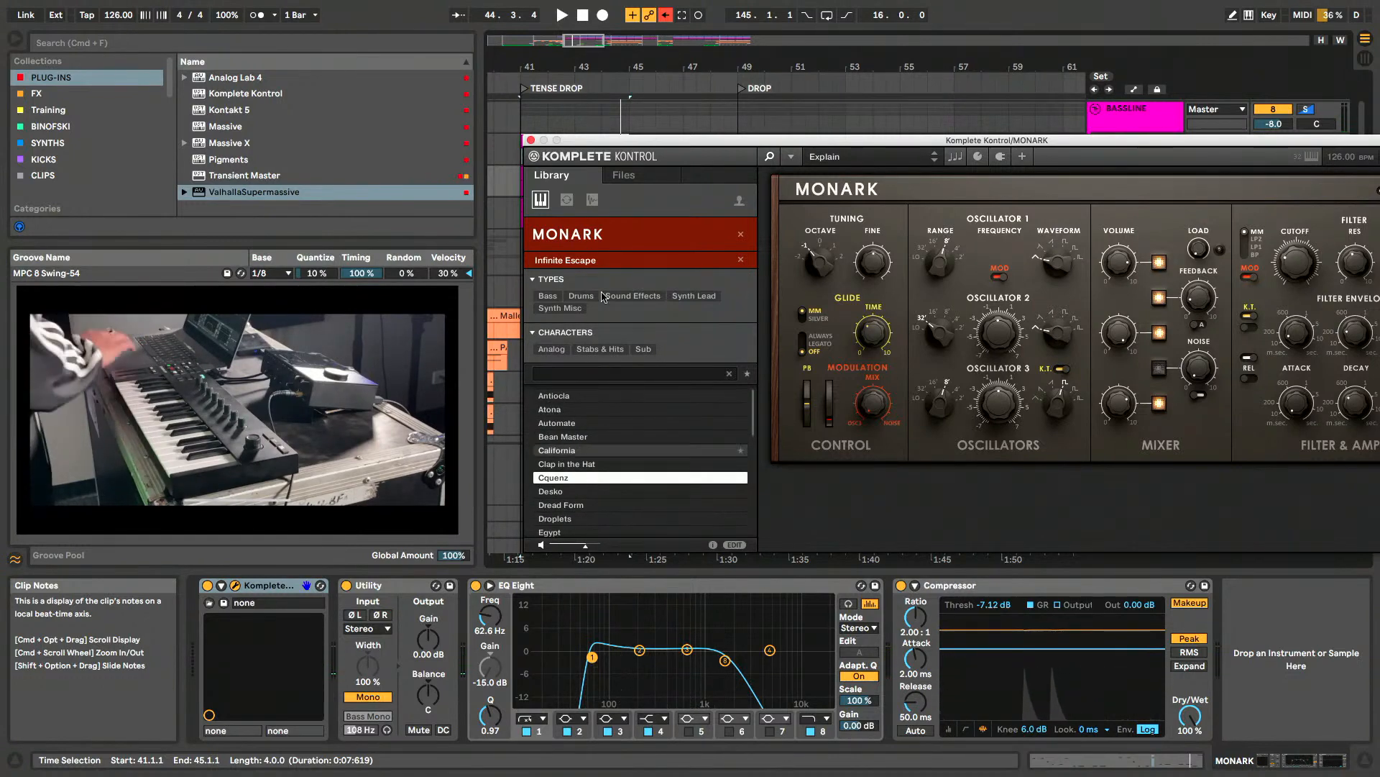
left_click(530, 139)
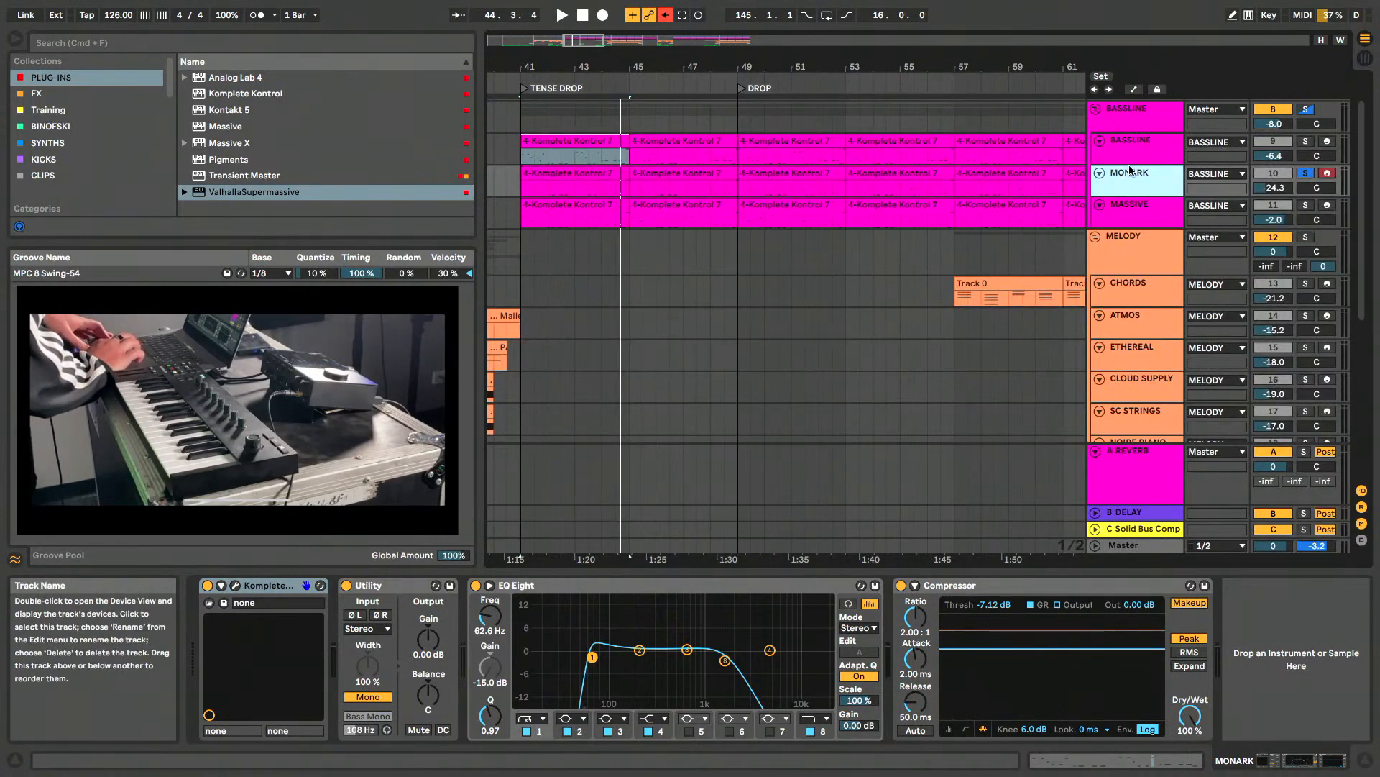
- Solo the MASSIVE bass layer and open its Massive synth, repositioning the window to view all settings before closing it
left_click(1149, 217)
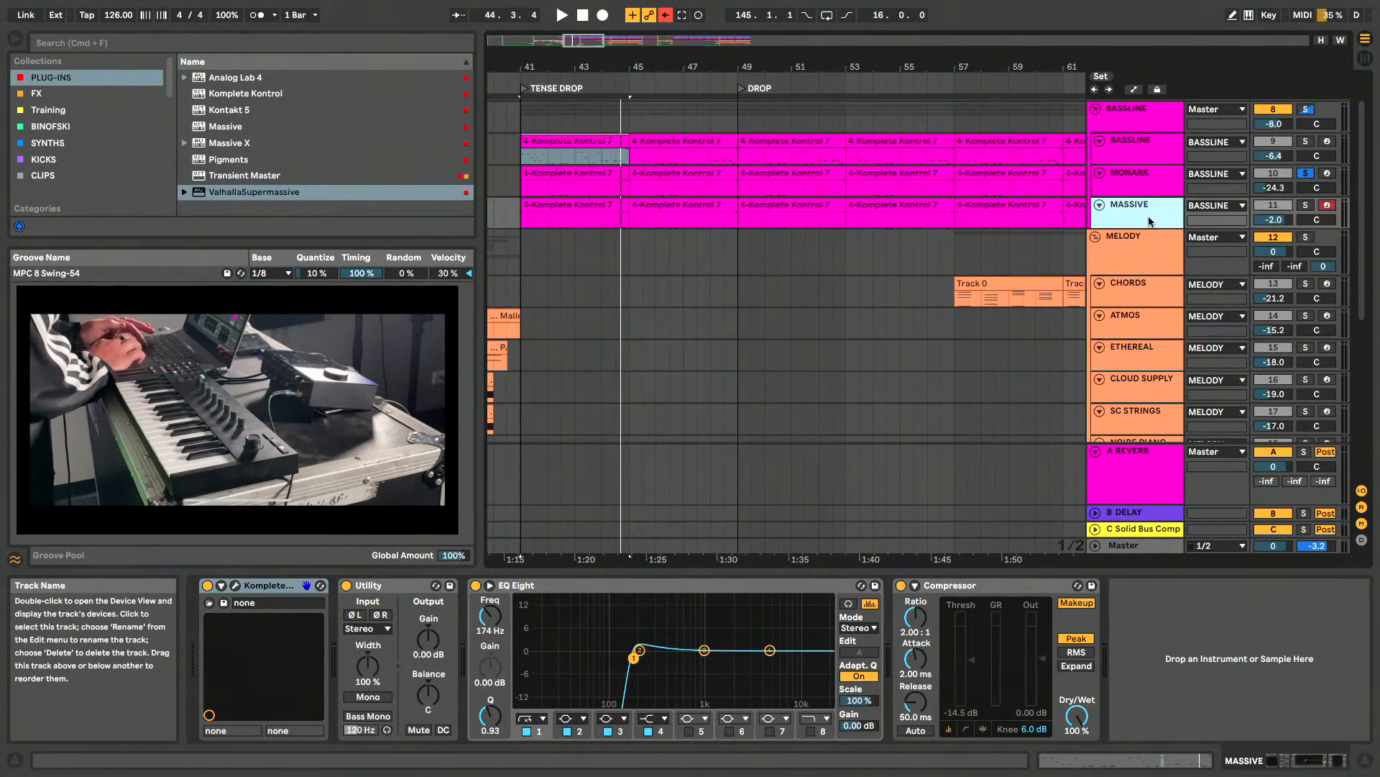
left_click(1305, 205)
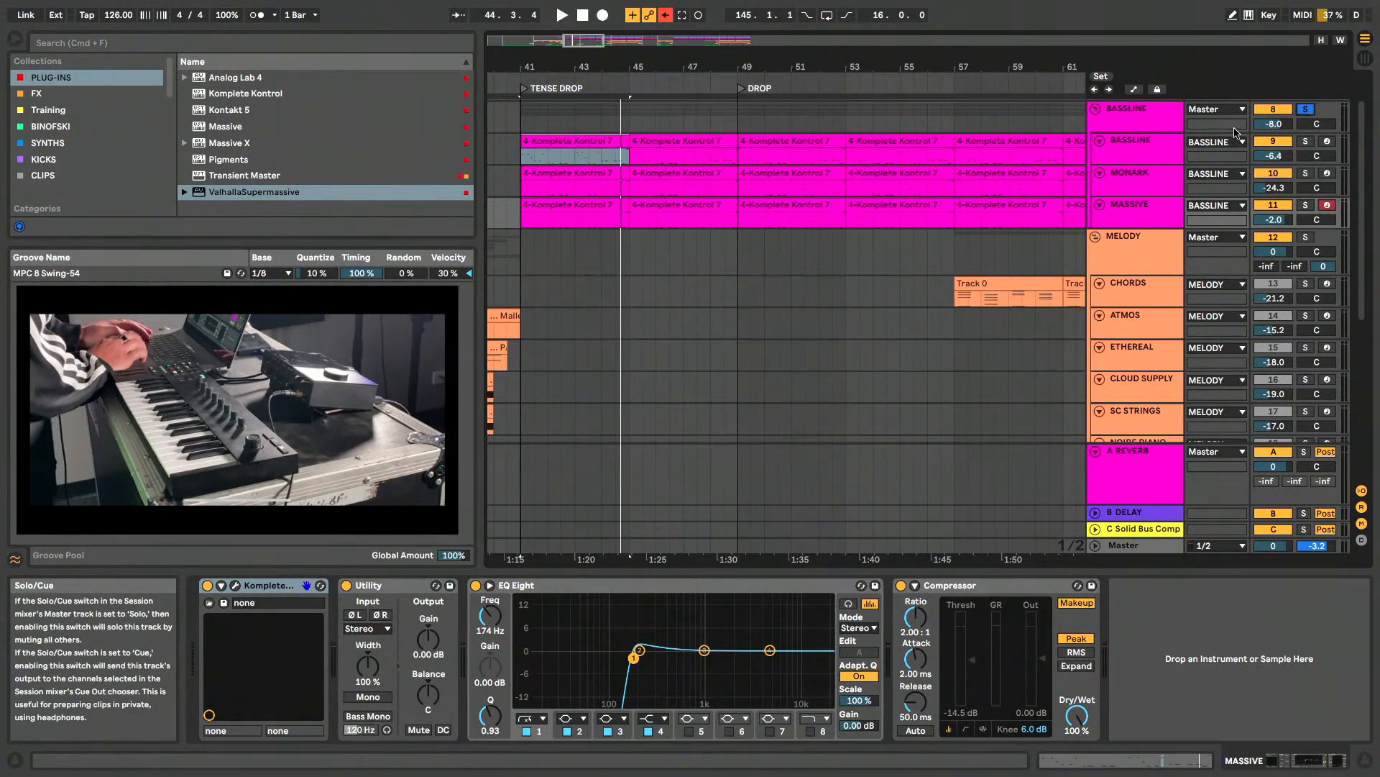
left_click(1123, 215)
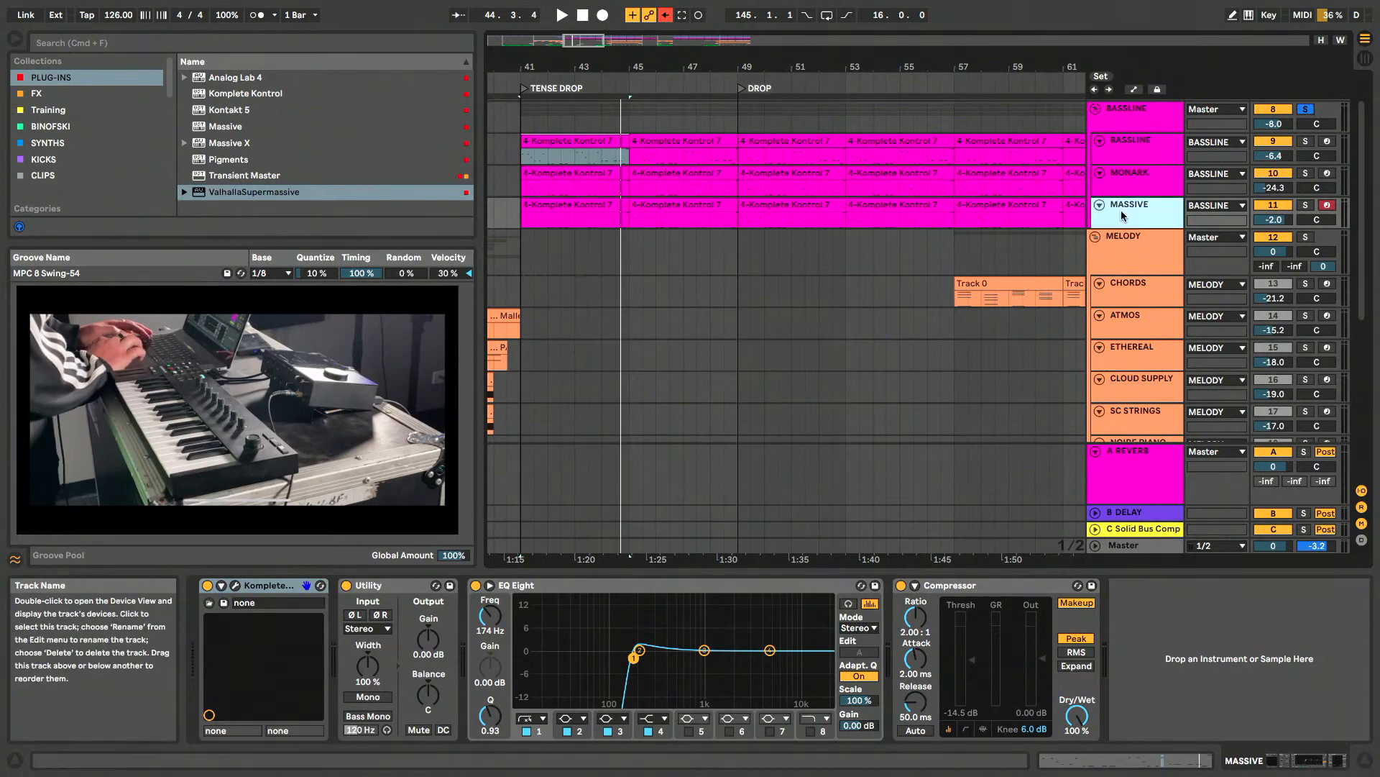
left_click(235, 585)
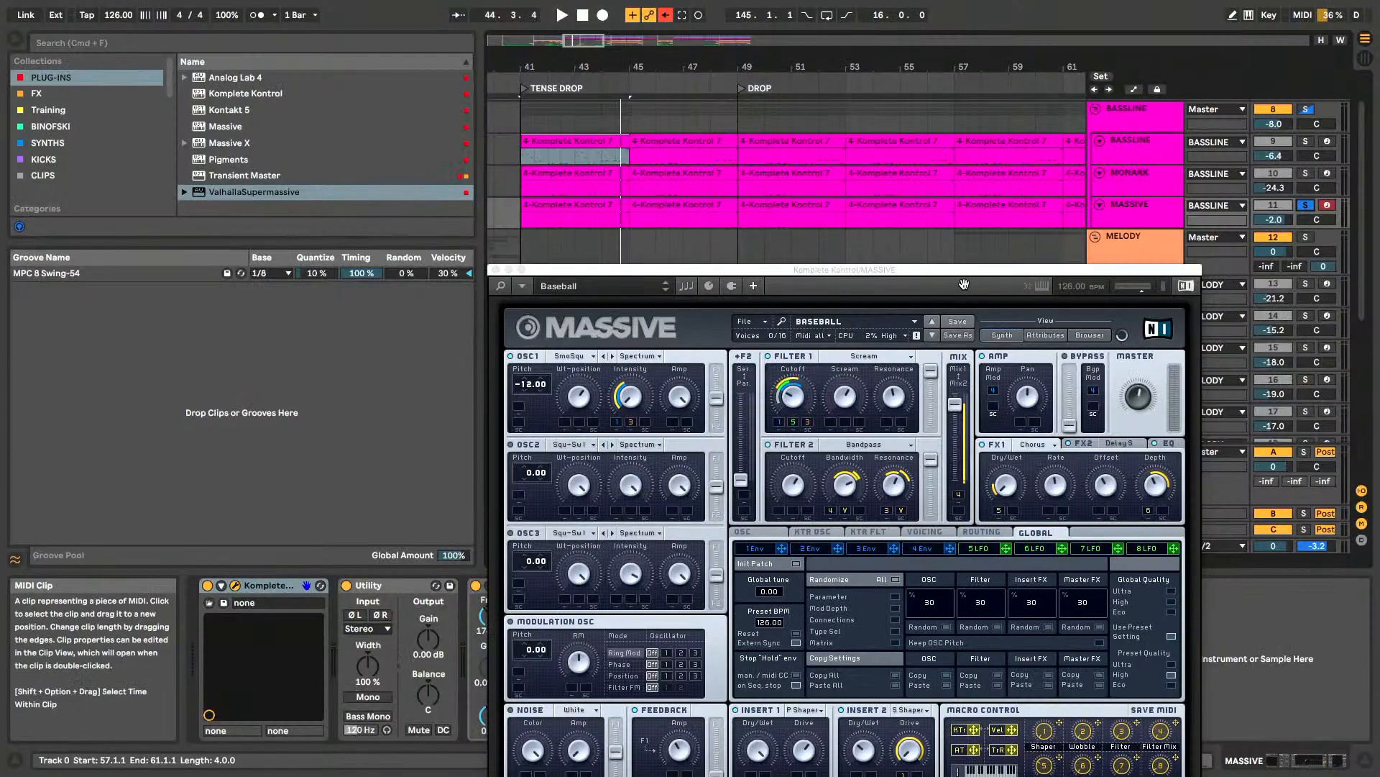
left_click_drag(955, 268, 970, 85)
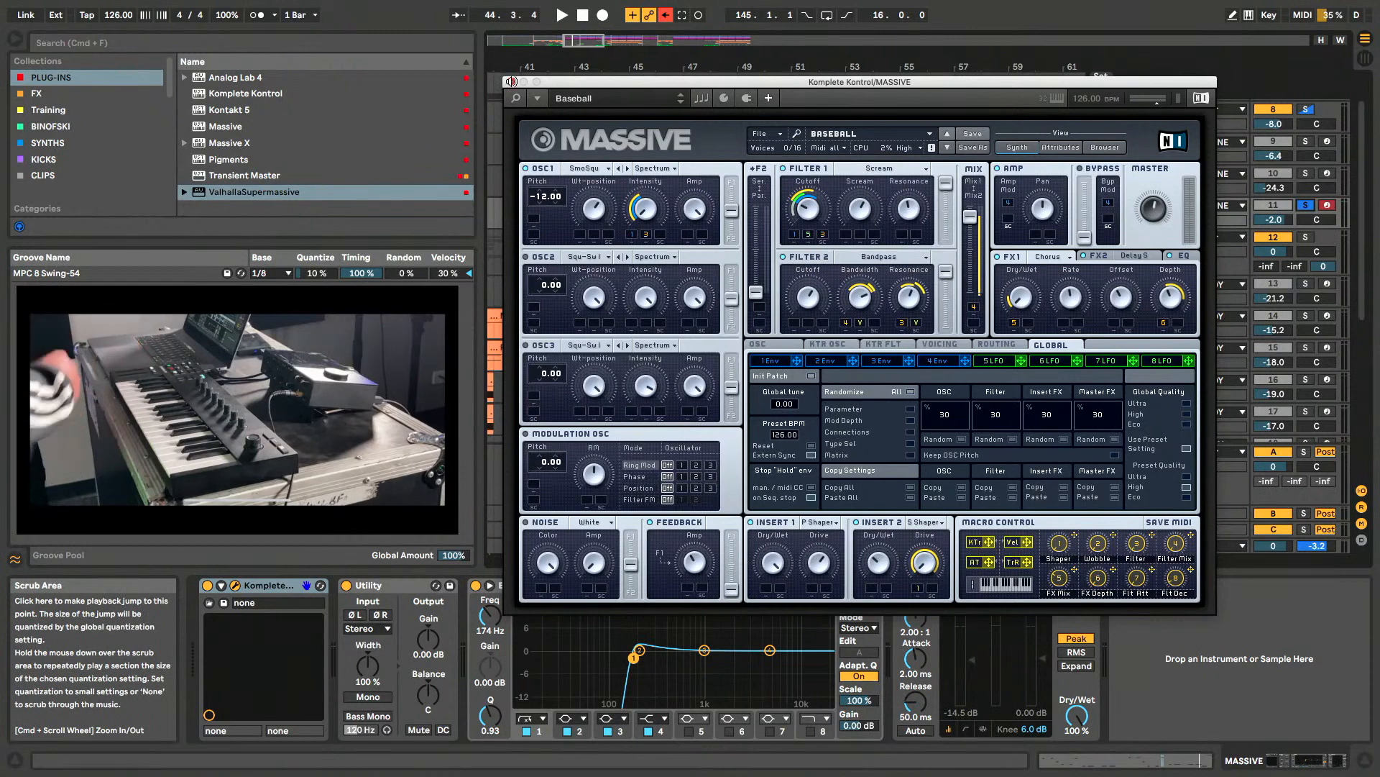
left_click(512, 82)
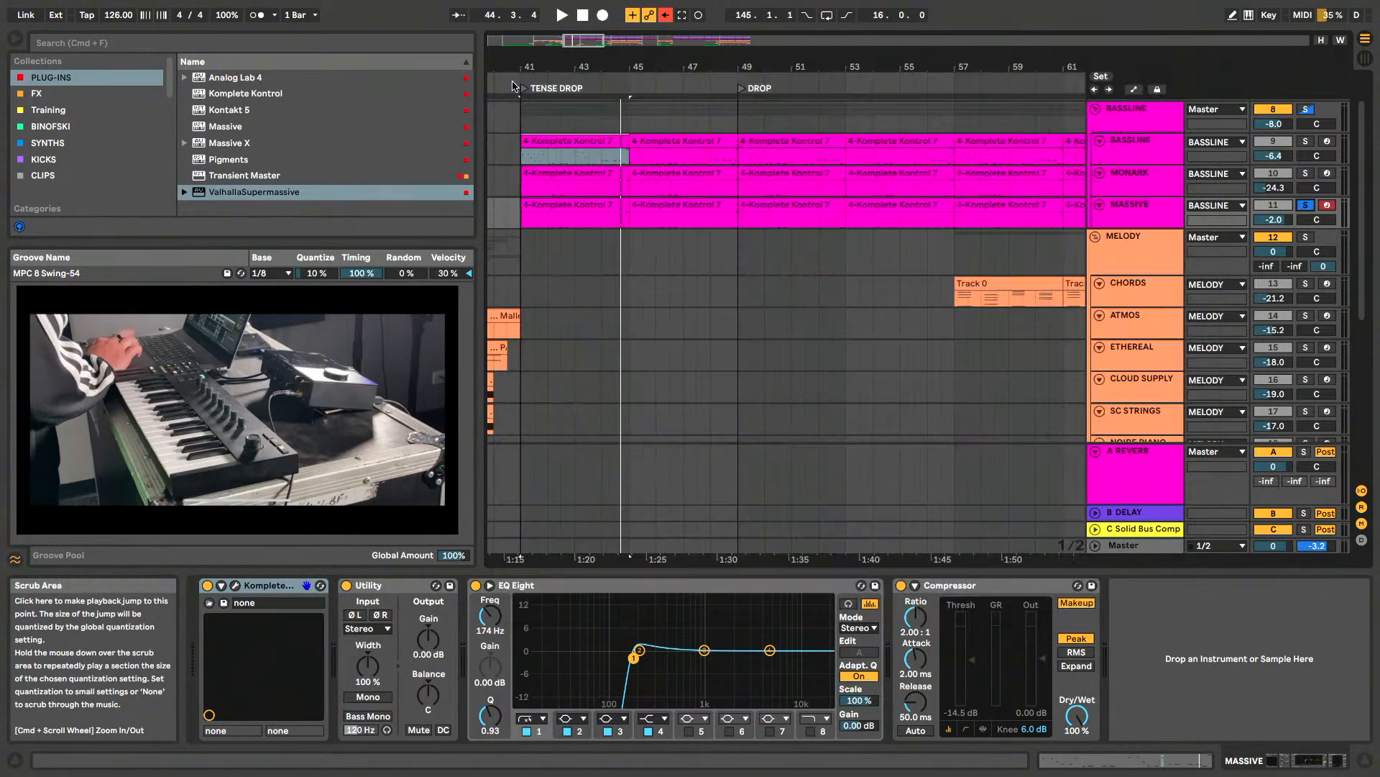
- Clear the solos on MASSIVE and the BASSLINE group, and play the end of the first TENSE DROP clip with all bass layers
left_click(573, 176)
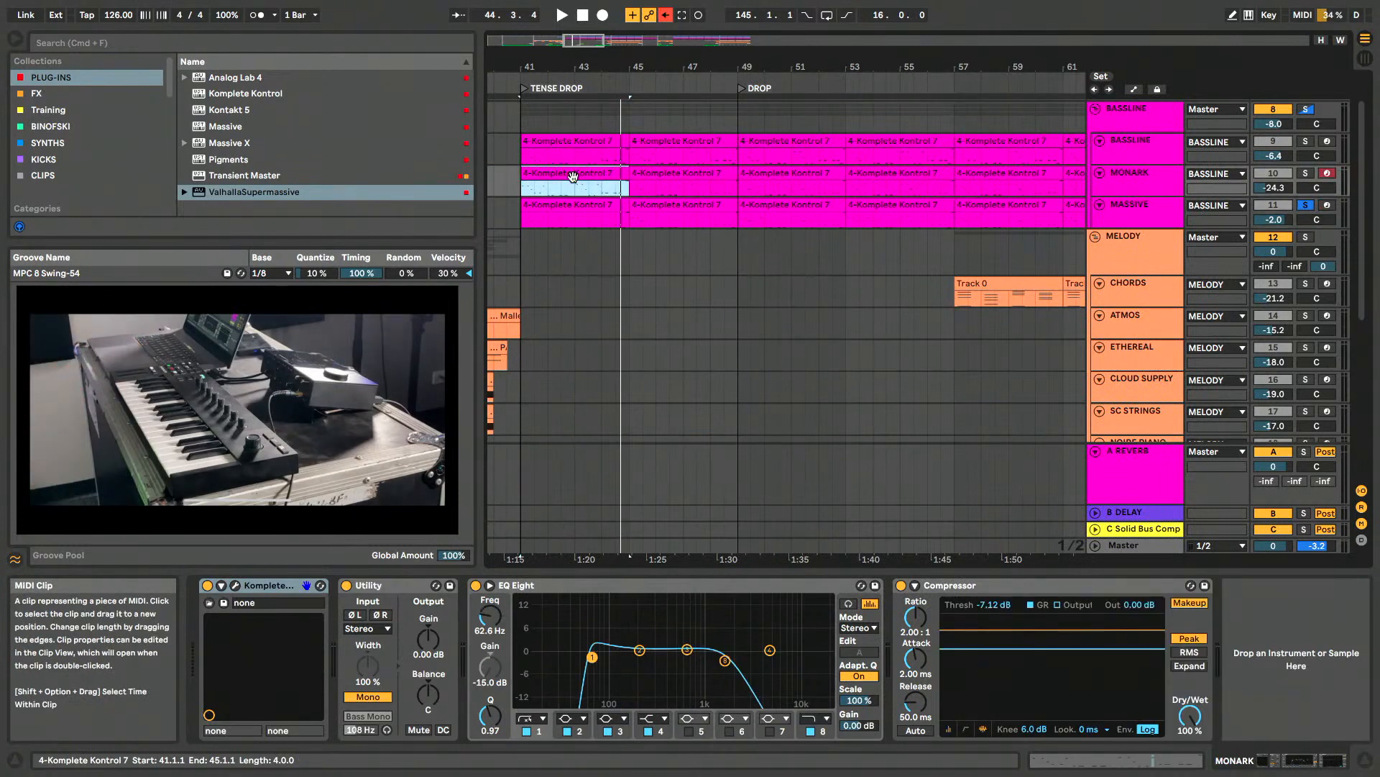
left_click(1305, 207)
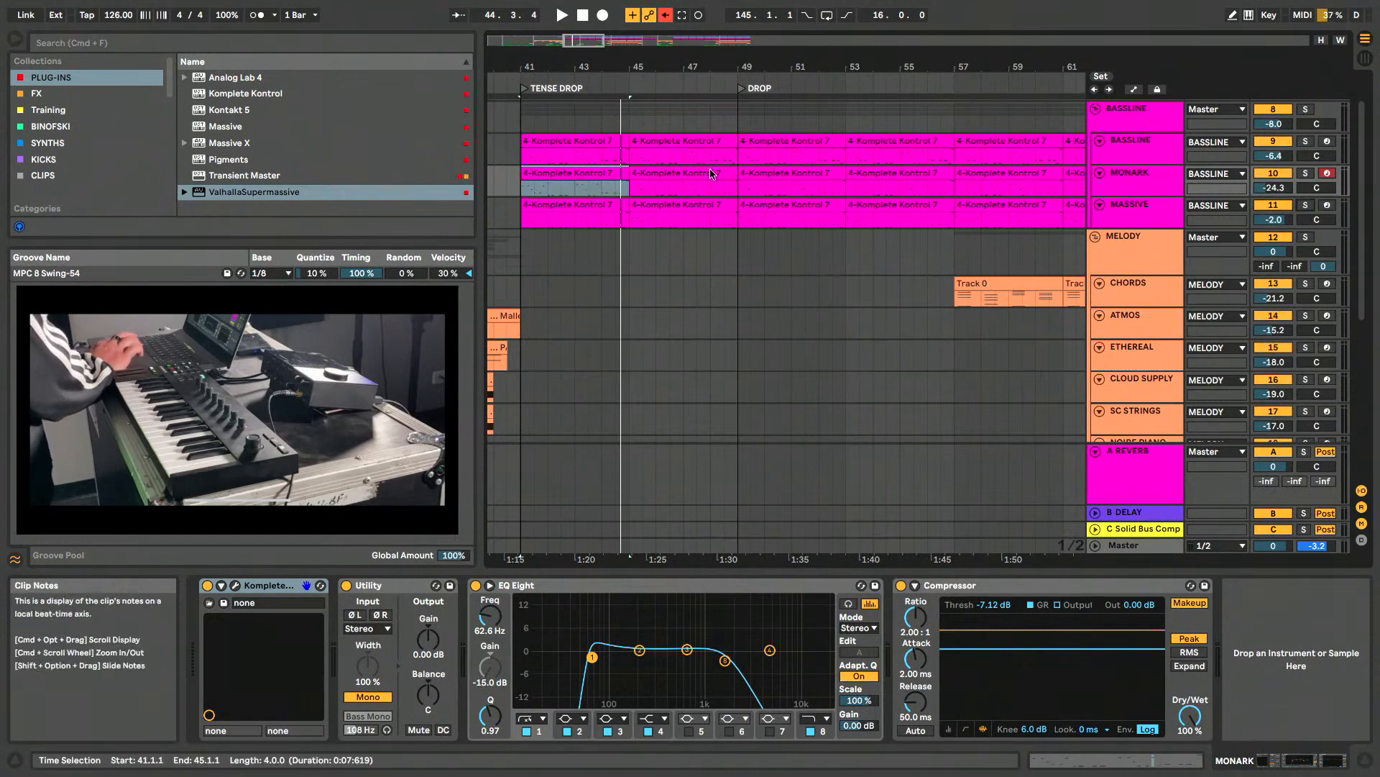
left_click(584, 158)
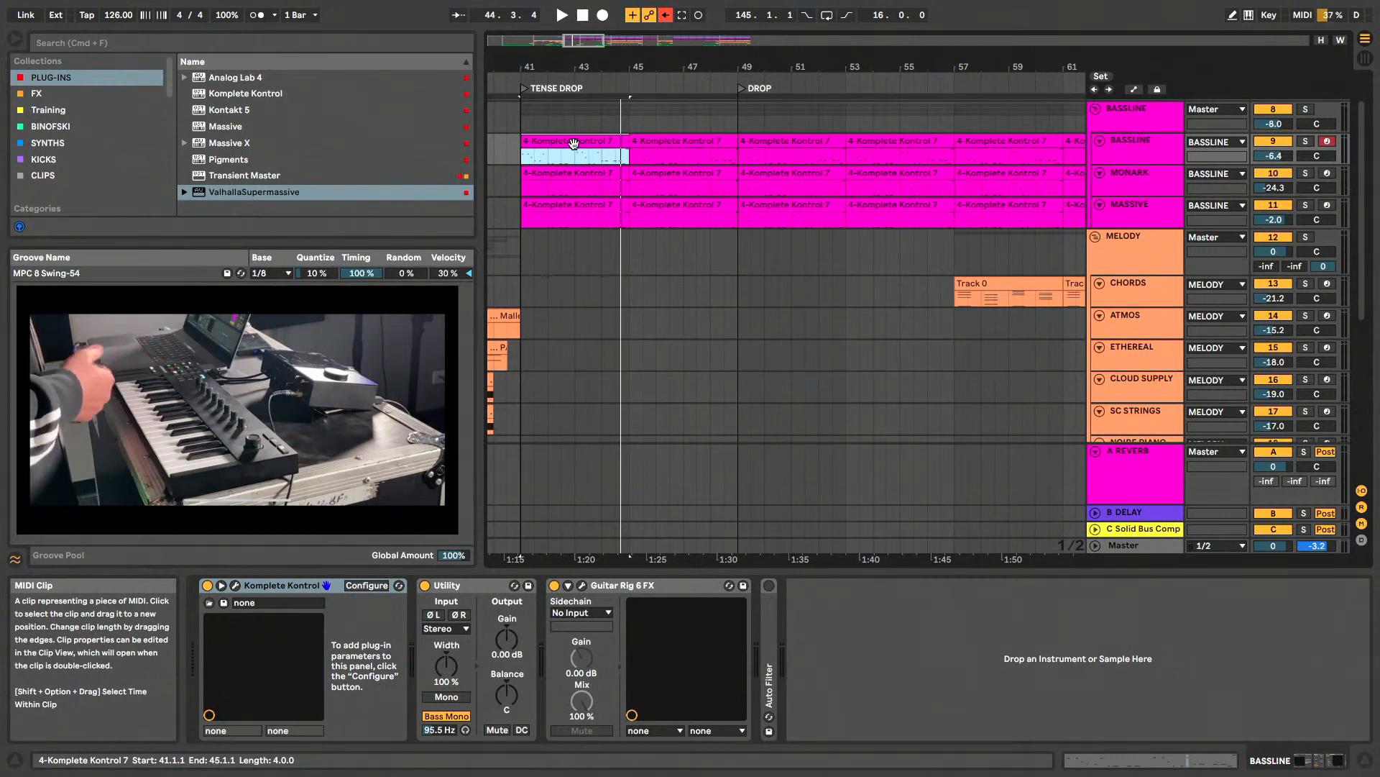
scroll(574, 144, "left", 2)
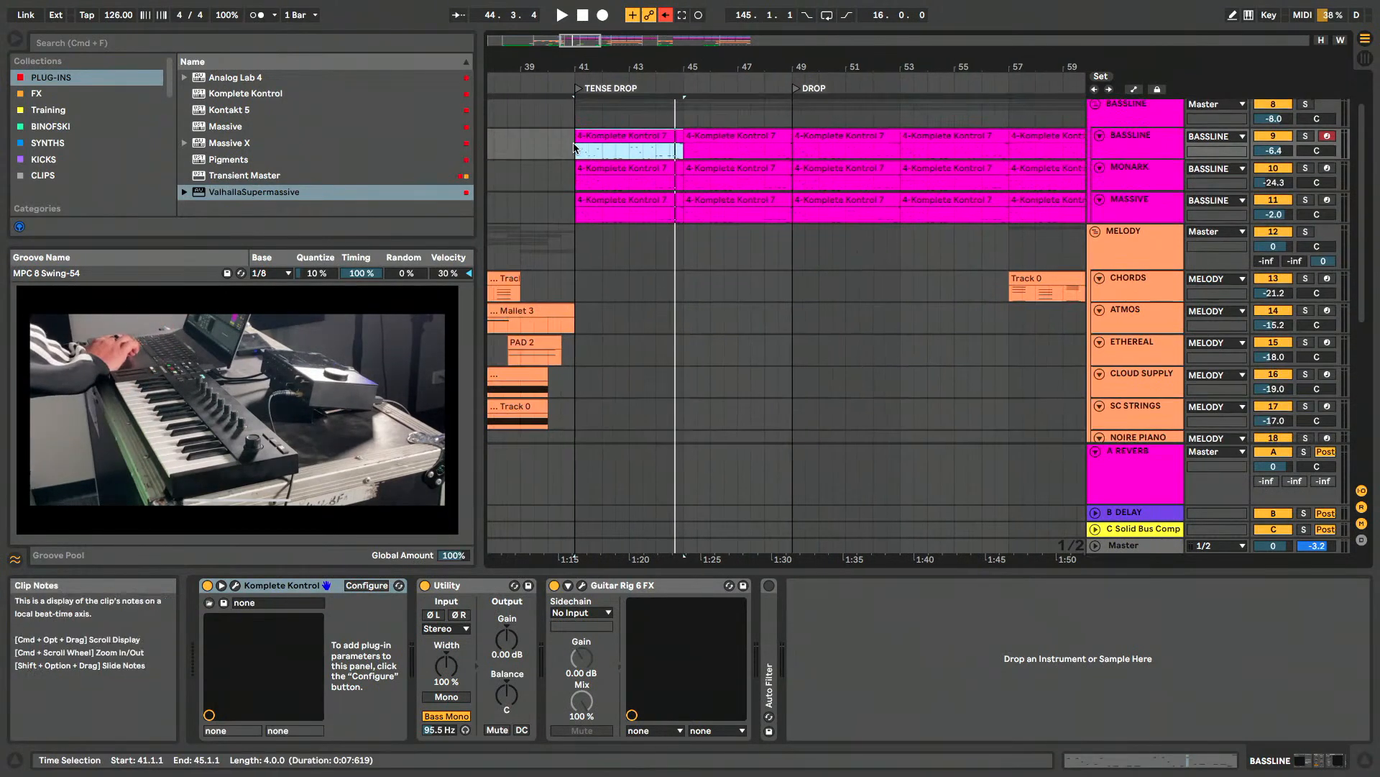
key("space")
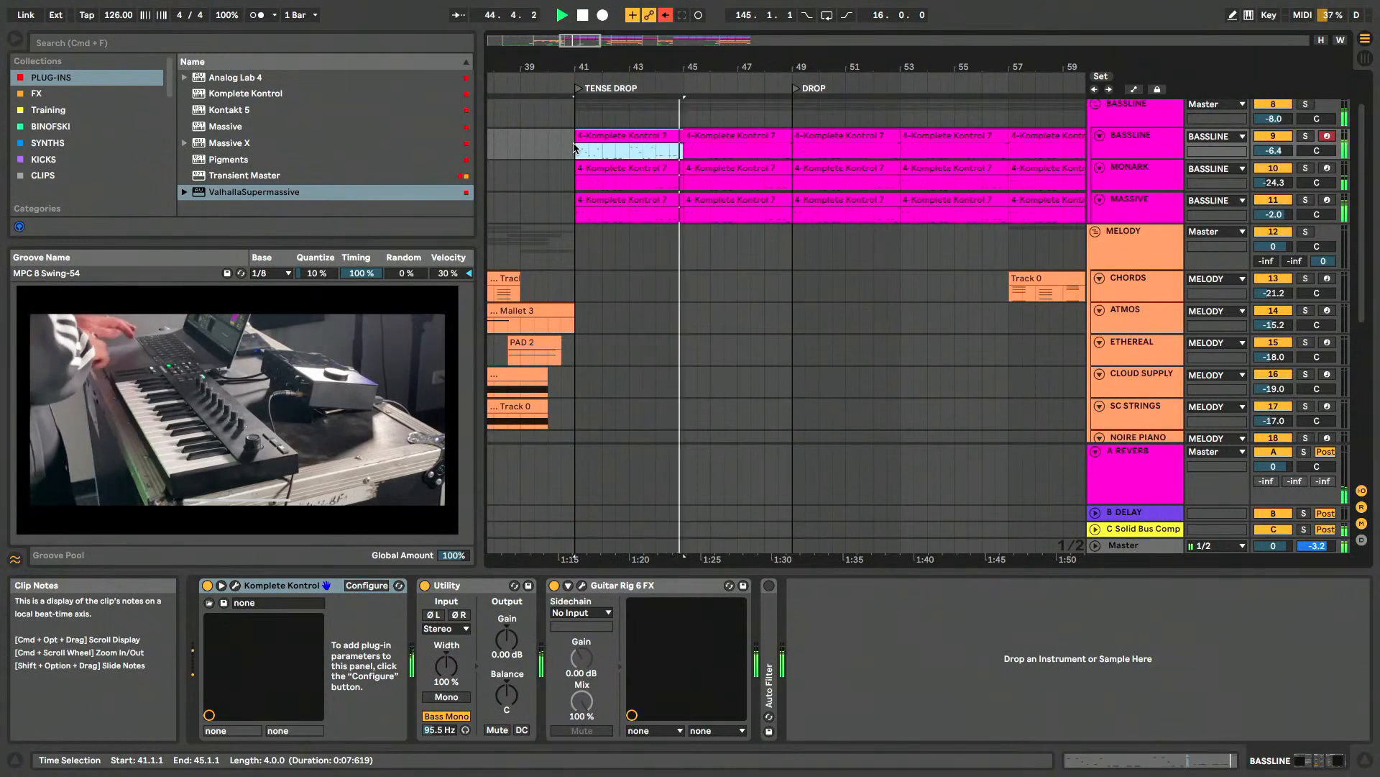
key("space")
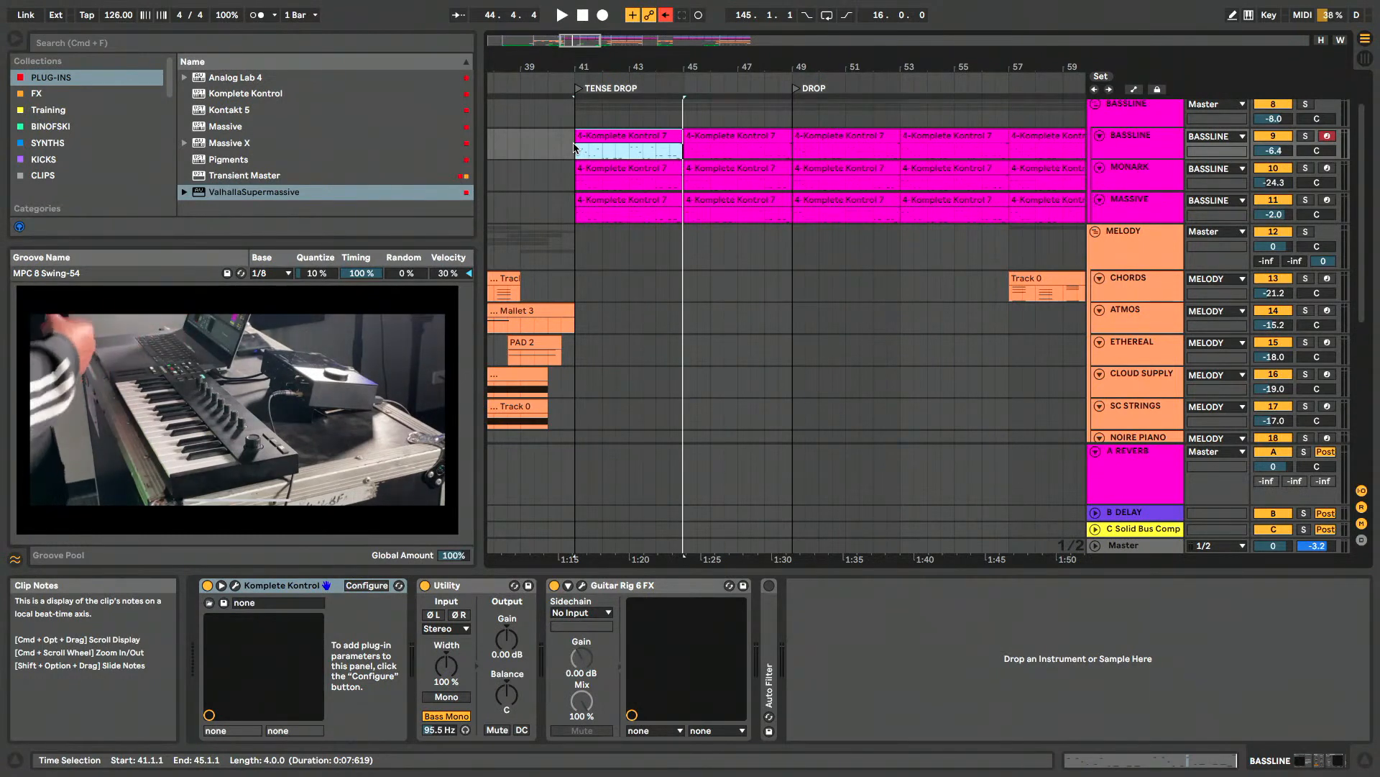
- Locate the melody clips from BREAK 1 onward, select the MELODY group and collapse the BASSLINE group
scroll(861, 258, "up", 1)
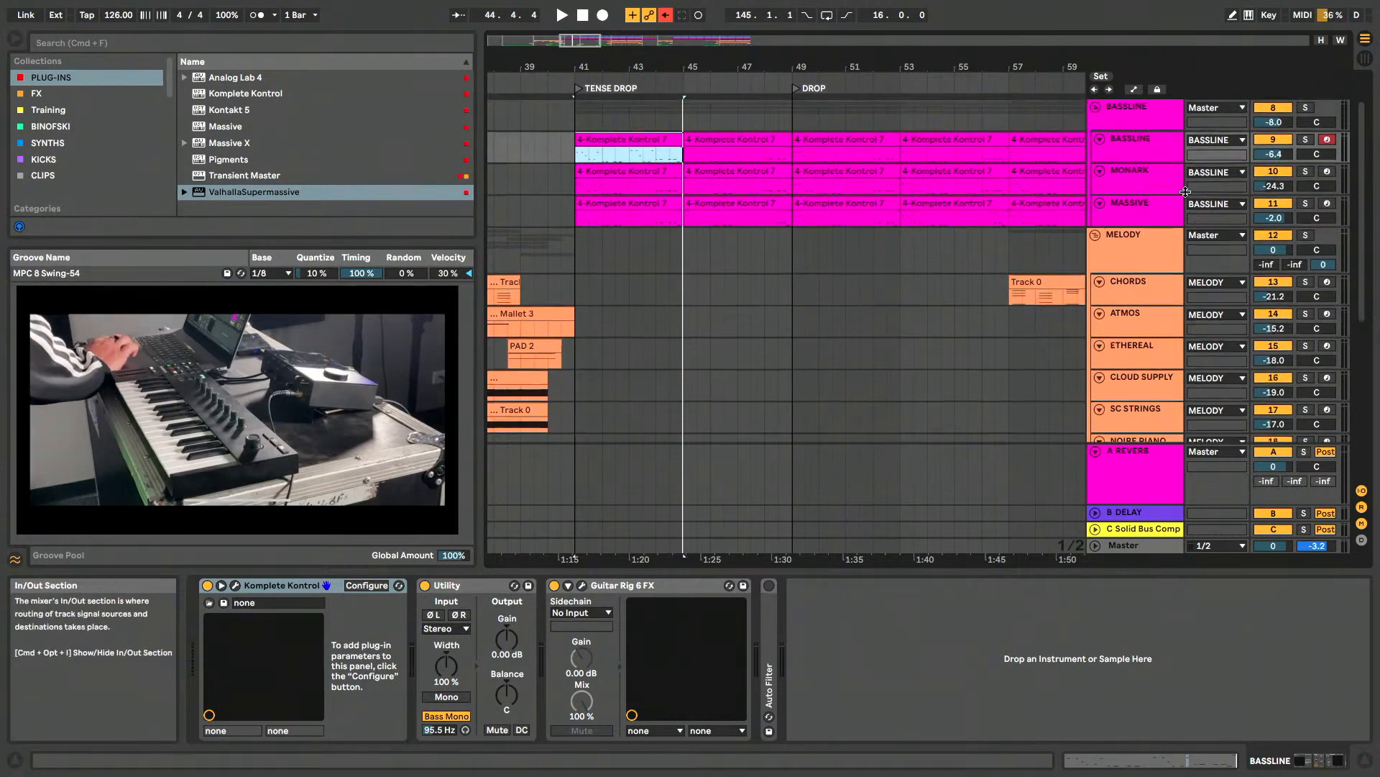
scroll(739, 302, "left", 5)
scroll(739, 302, "left", 3)
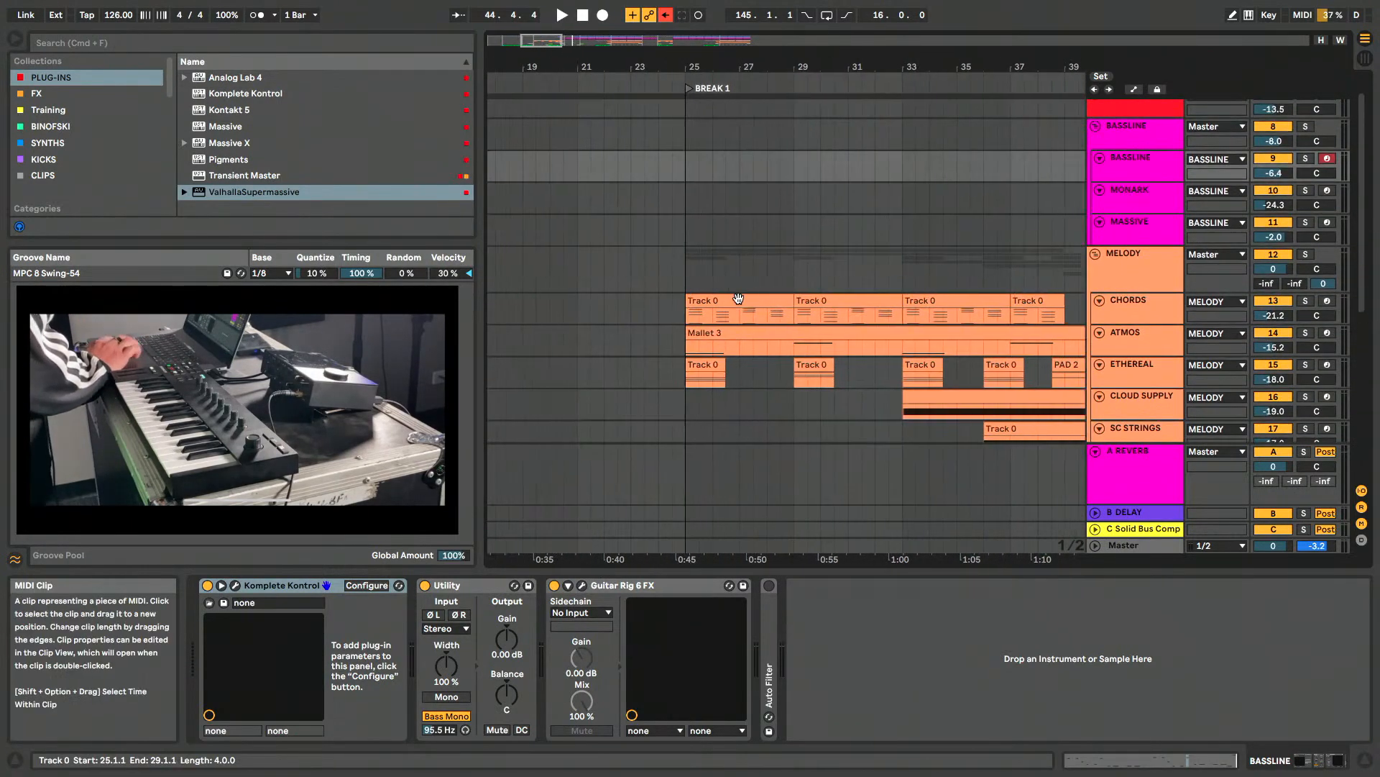
scroll(740, 300, "down", 5)
scroll(754, 256, "down", 5)
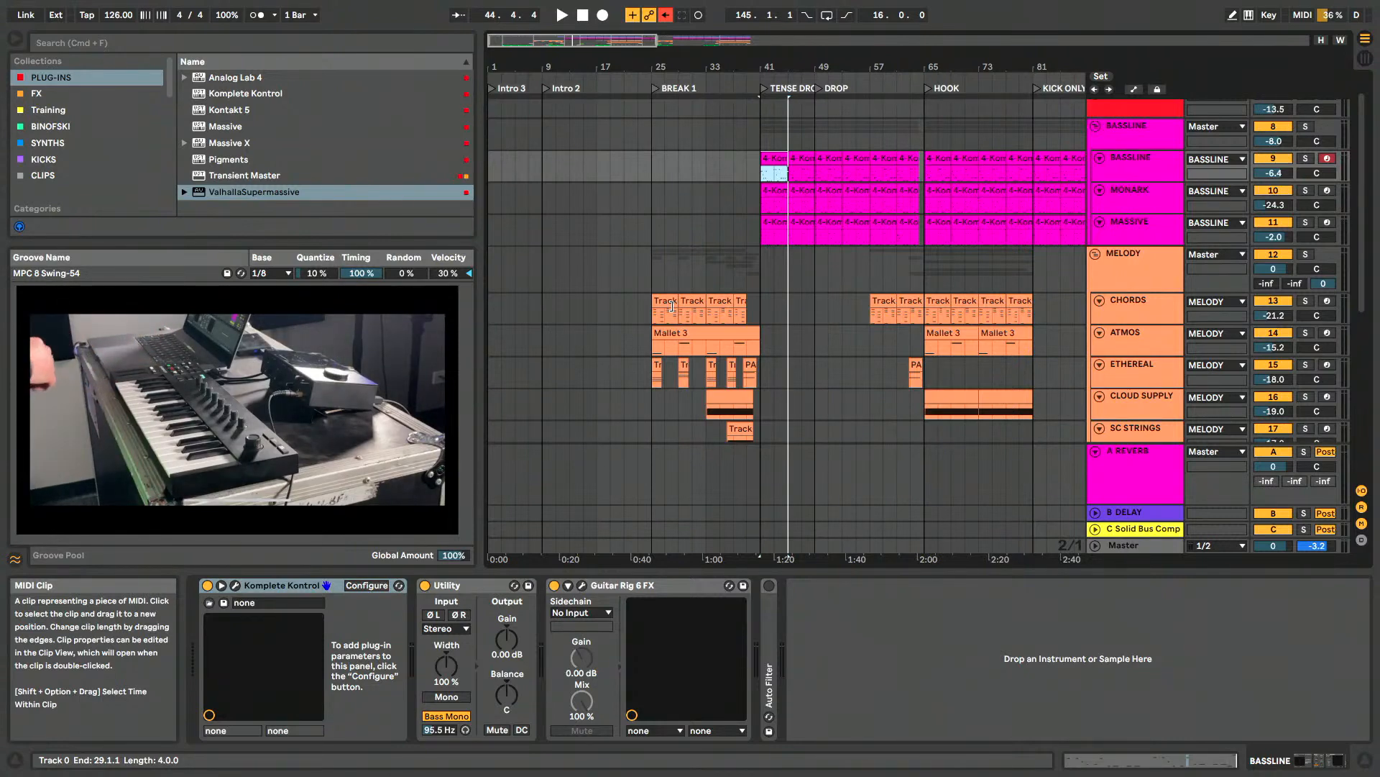
left_click(1133, 300)
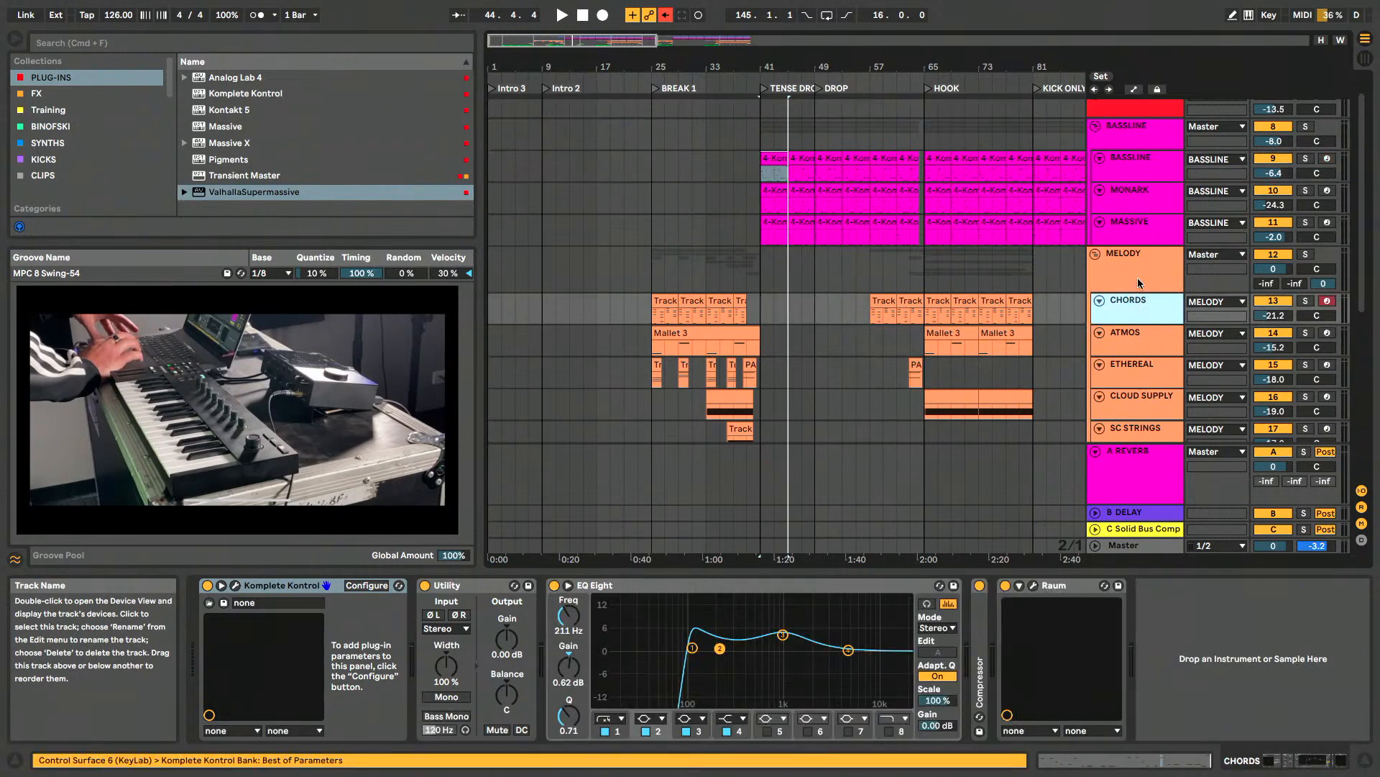
left_click(1103, 257)
left_click(1096, 128)
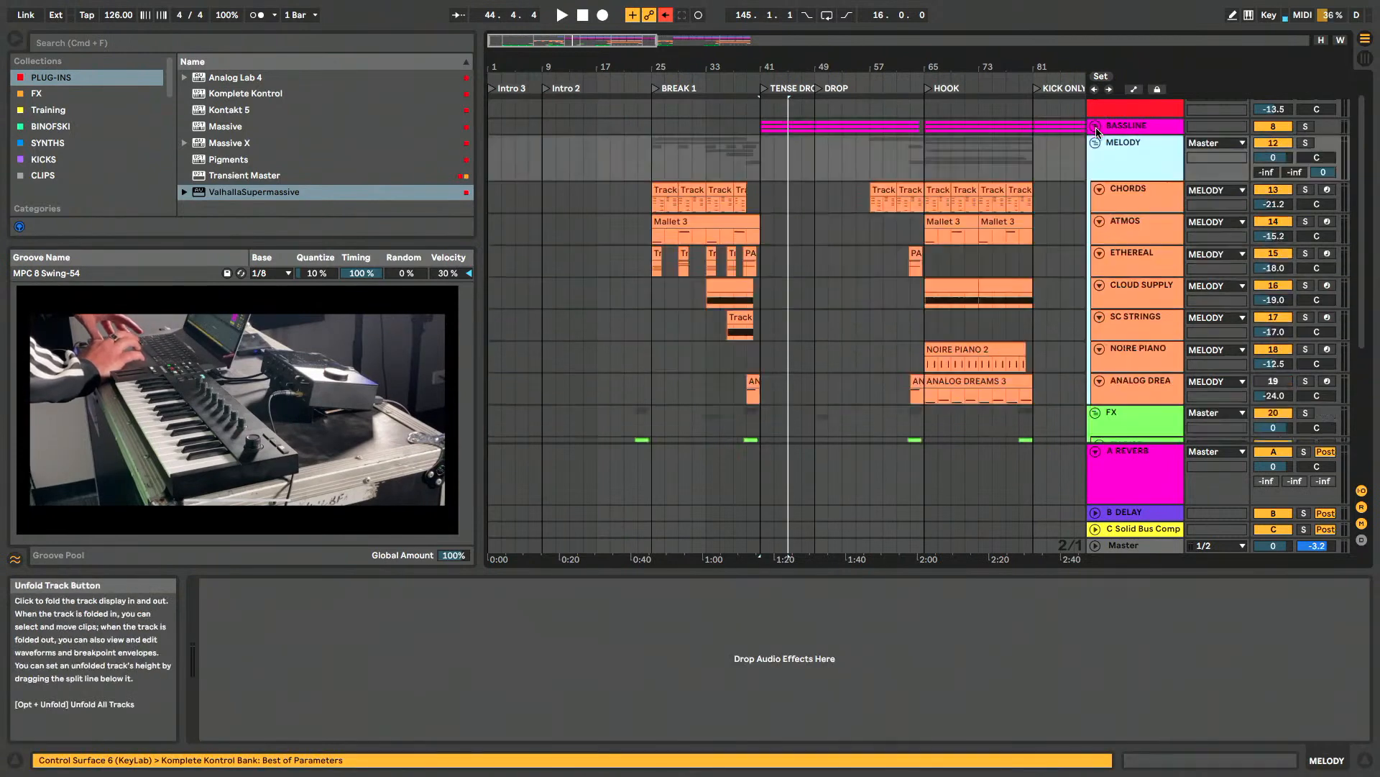
scroll(1098, 189, "up", 2)
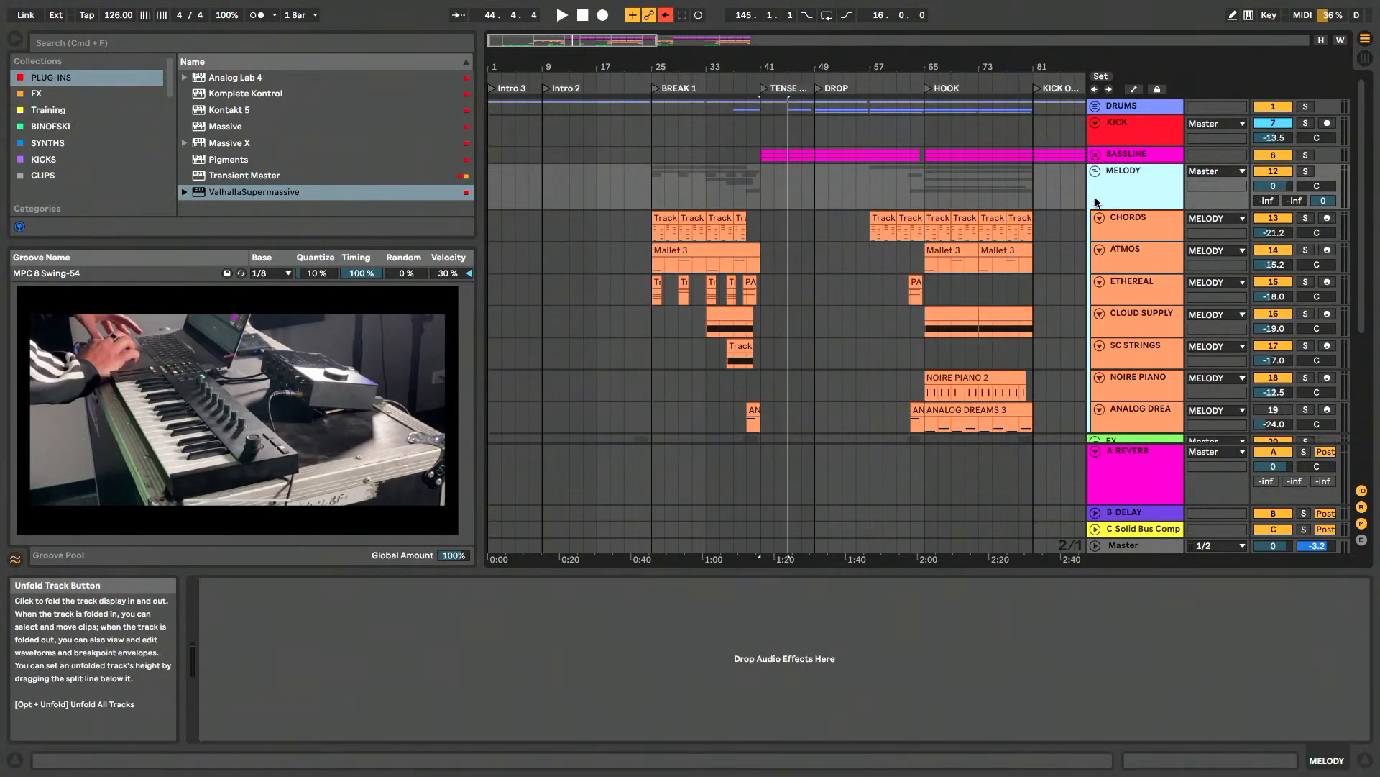
- Select the CHORDS, ETHEREAL, CLOUD SUPPLY, SC STRINGS, NOIRE PIANO and ANALOG DREAMS tracks in turn to view their devices, and return to CHORDS
scroll(1156, 191, "down", 2)
left_click(1154, 216)
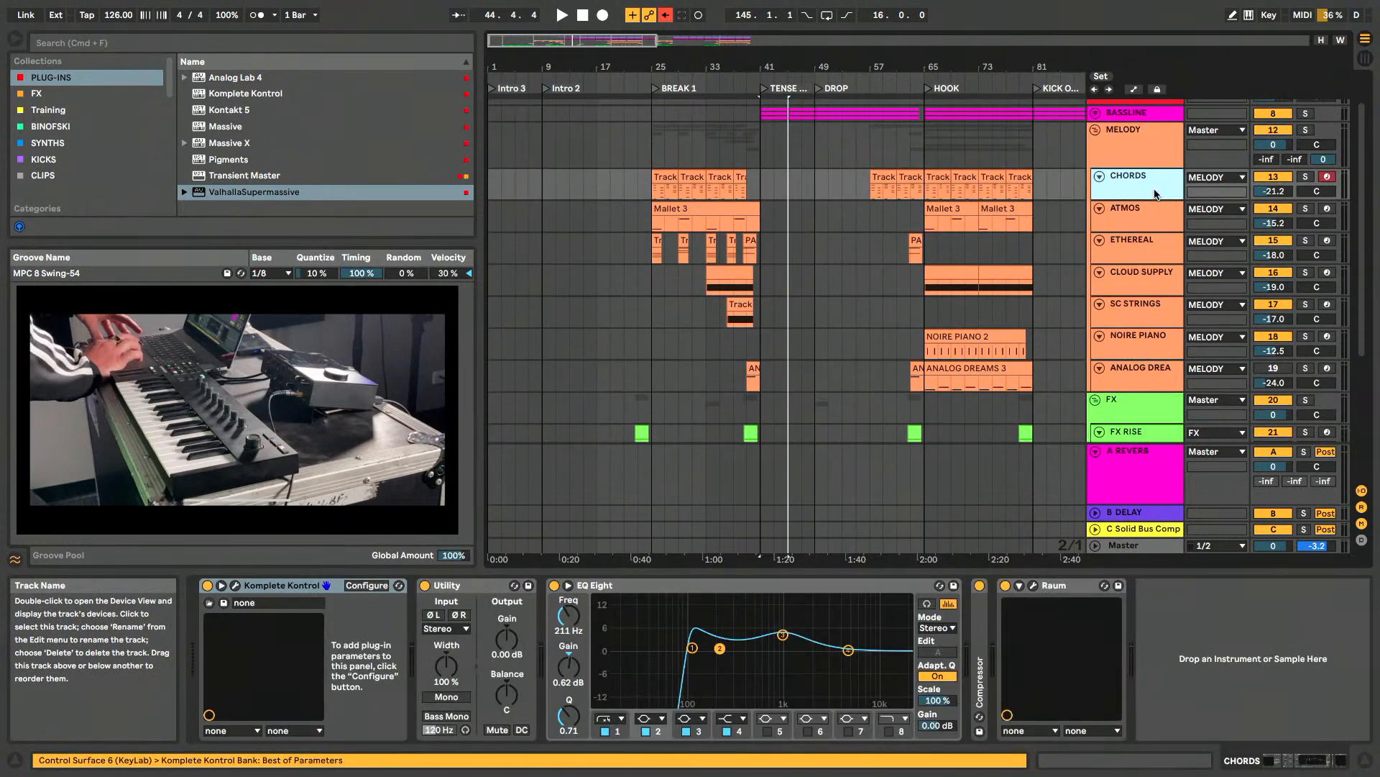
left_click(1152, 245)
left_click(1151, 279)
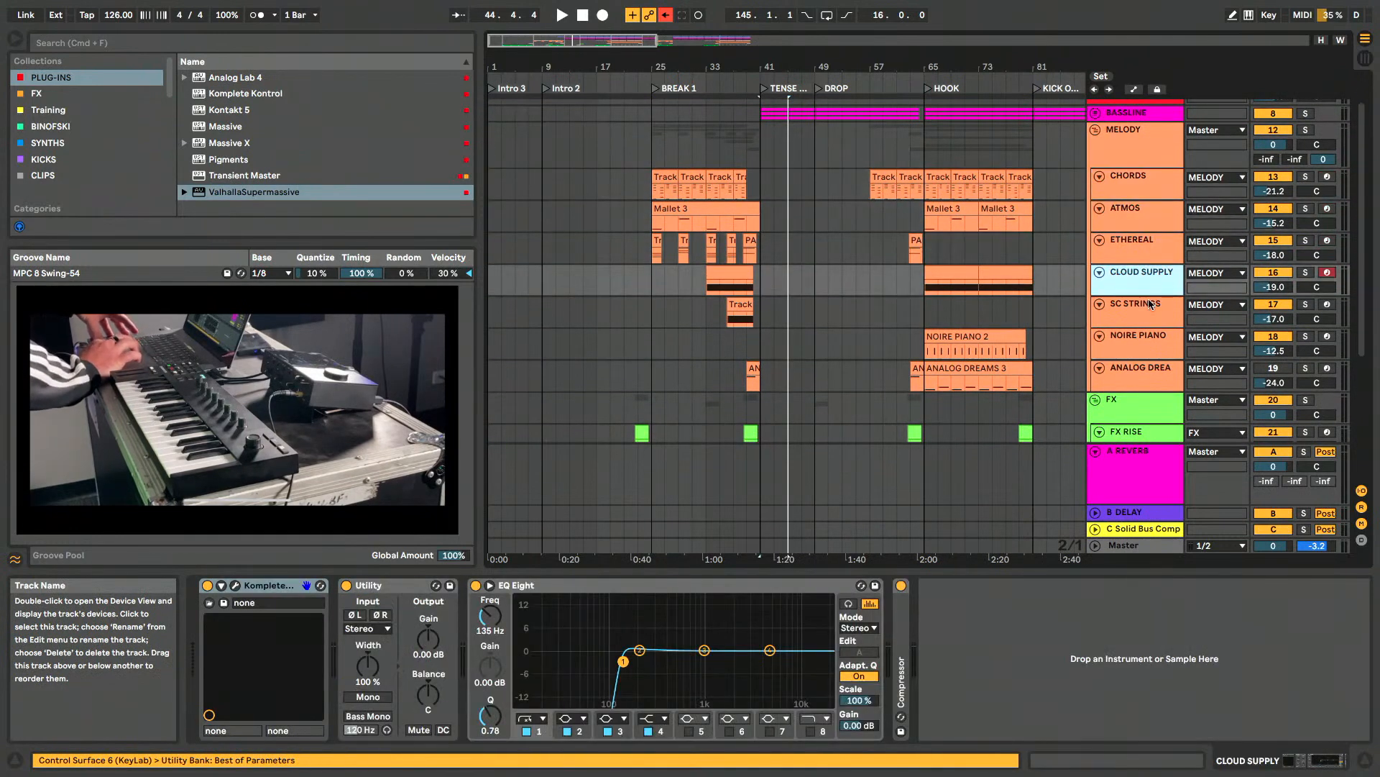
left_click(1150, 311)
left_click(1149, 342)
left_click(1146, 371)
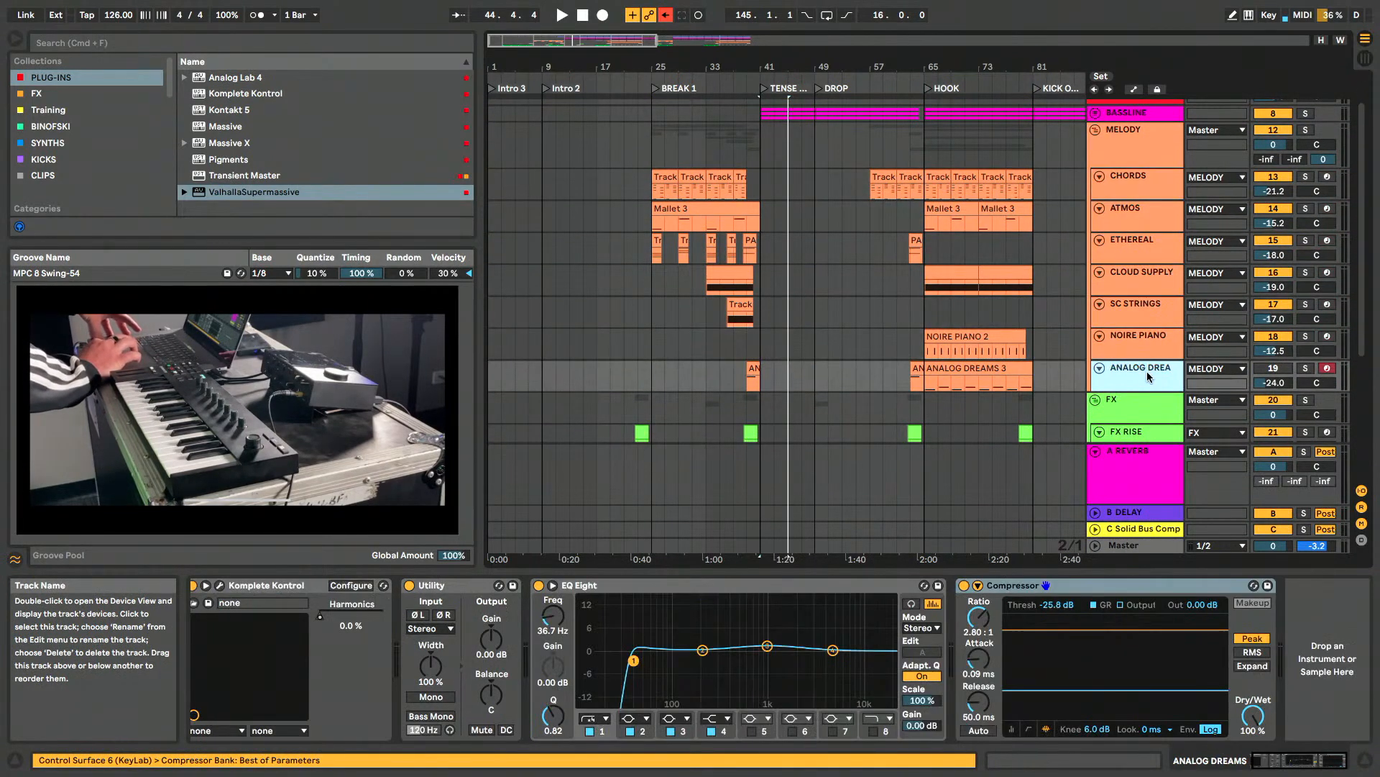
left_click(1149, 193)
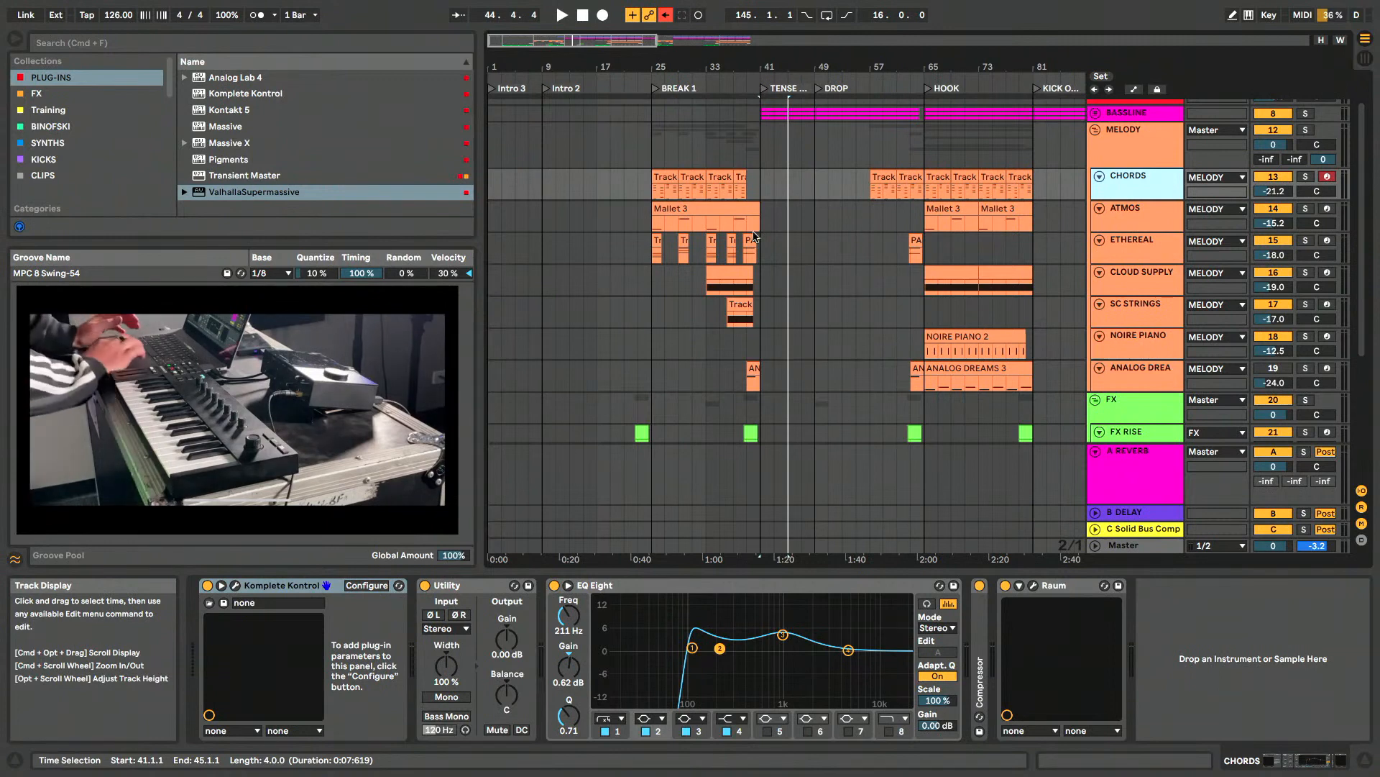
- Solo the CHORDS track and play its clips from the start of BREAK 1
left_click(667, 176)
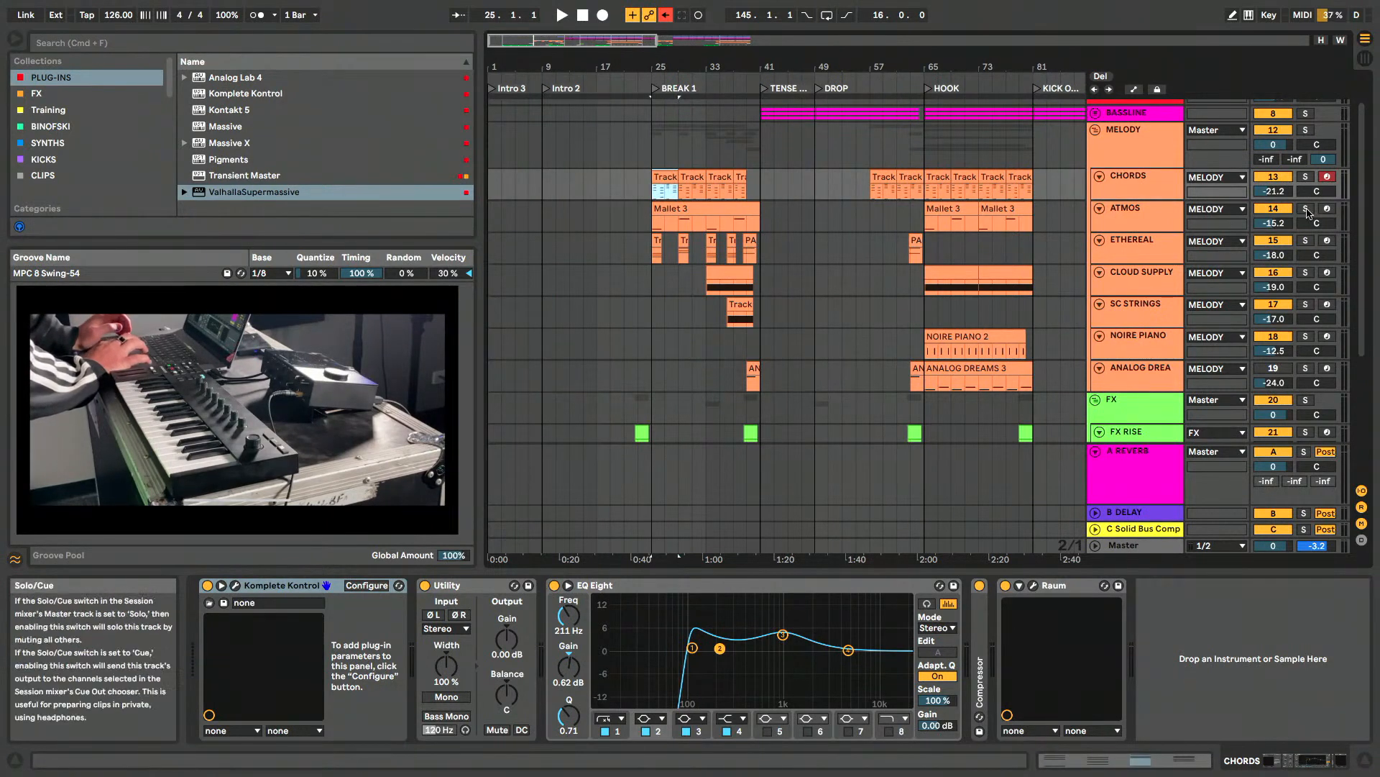
left_click(1156, 184)
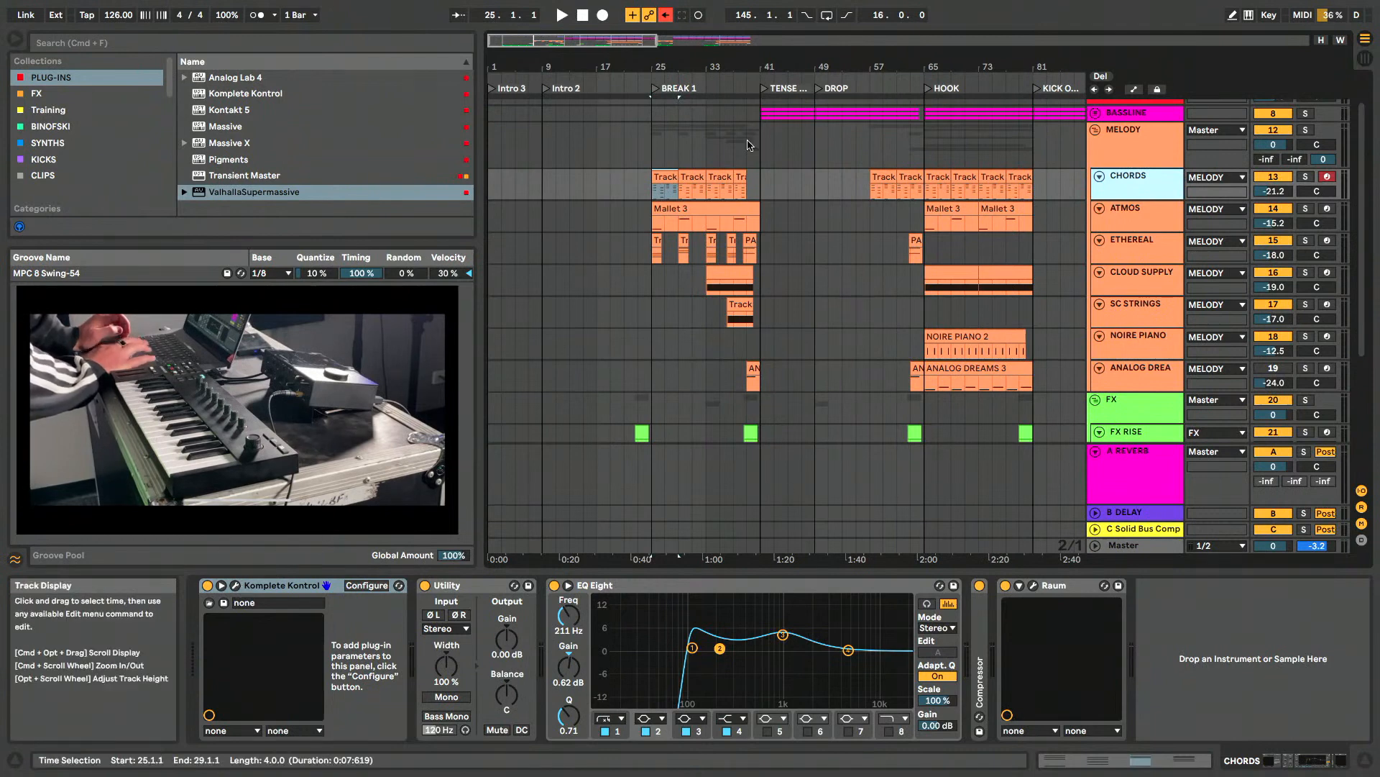
left_click(1306, 177)
left_click(658, 181)
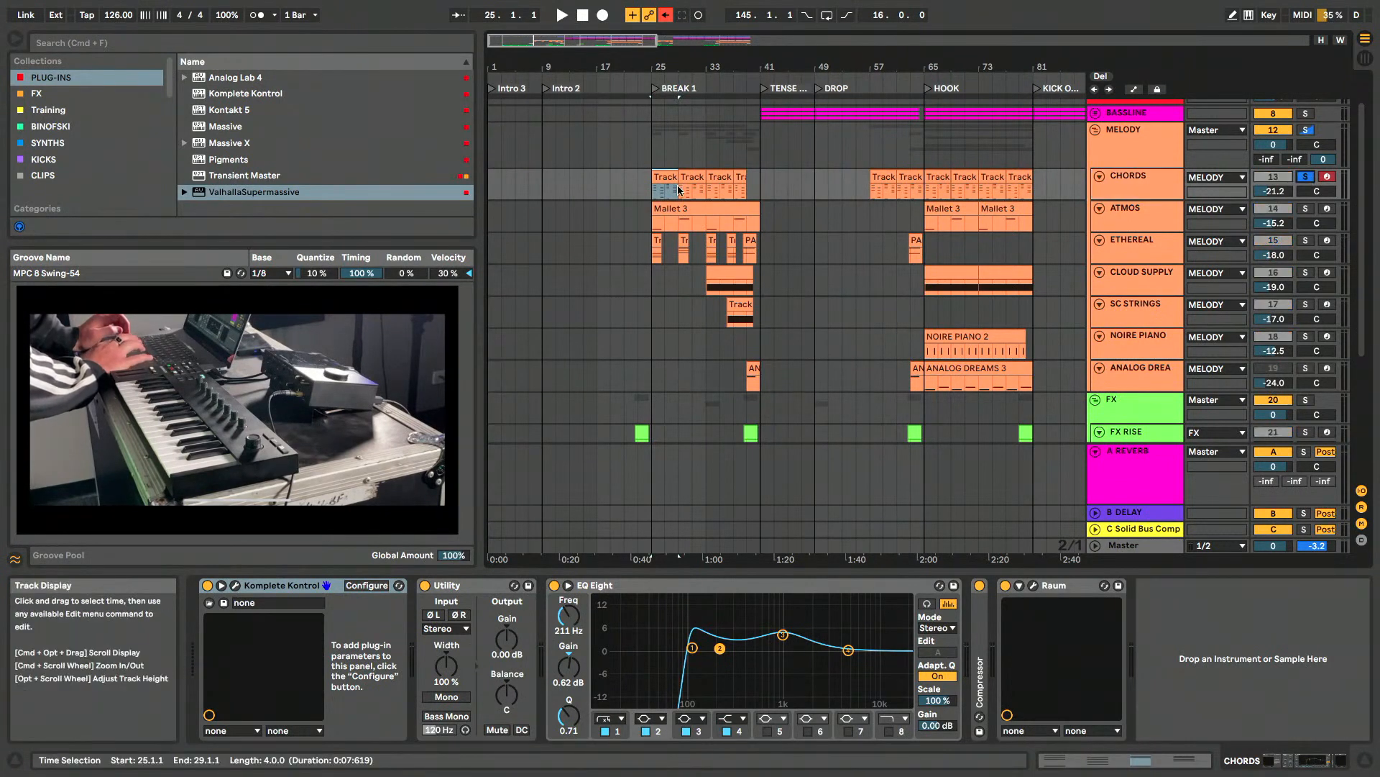
key("space")
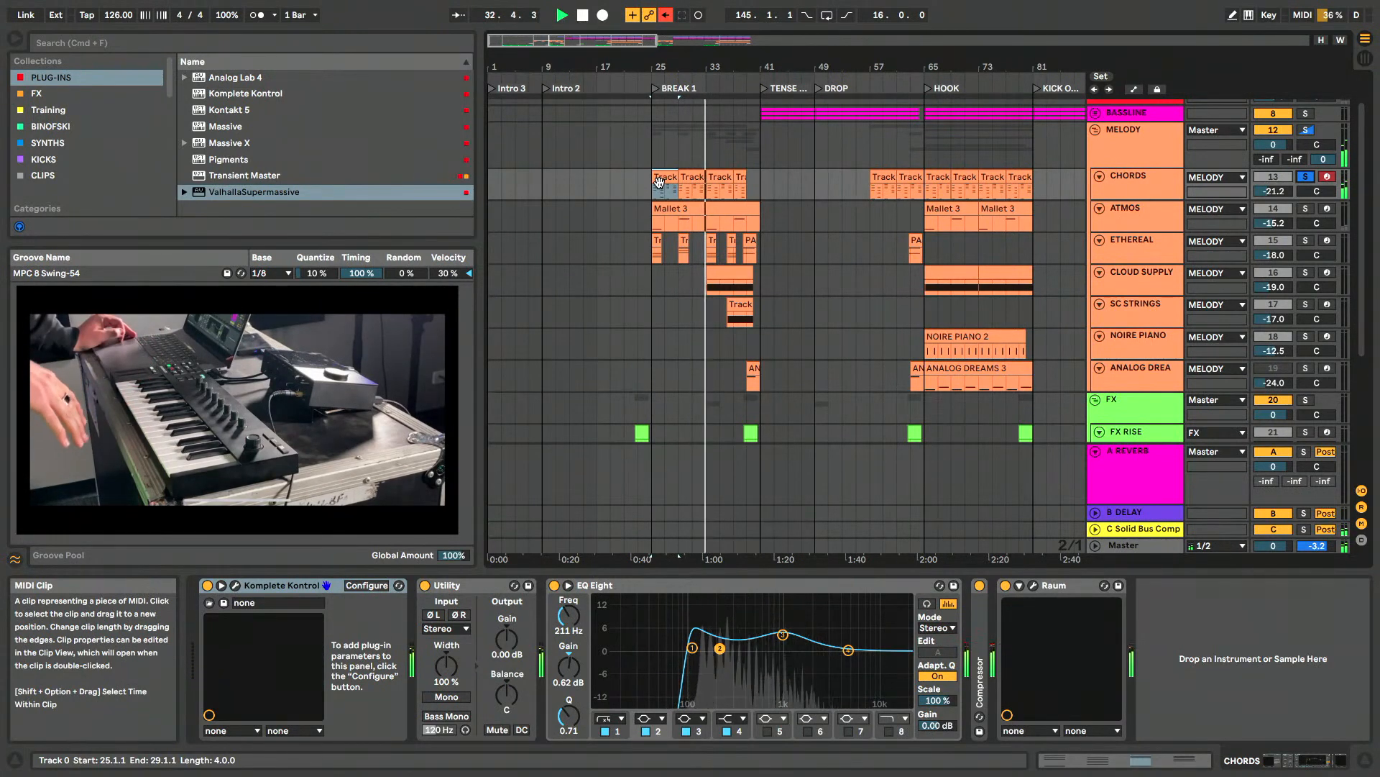
key("space")
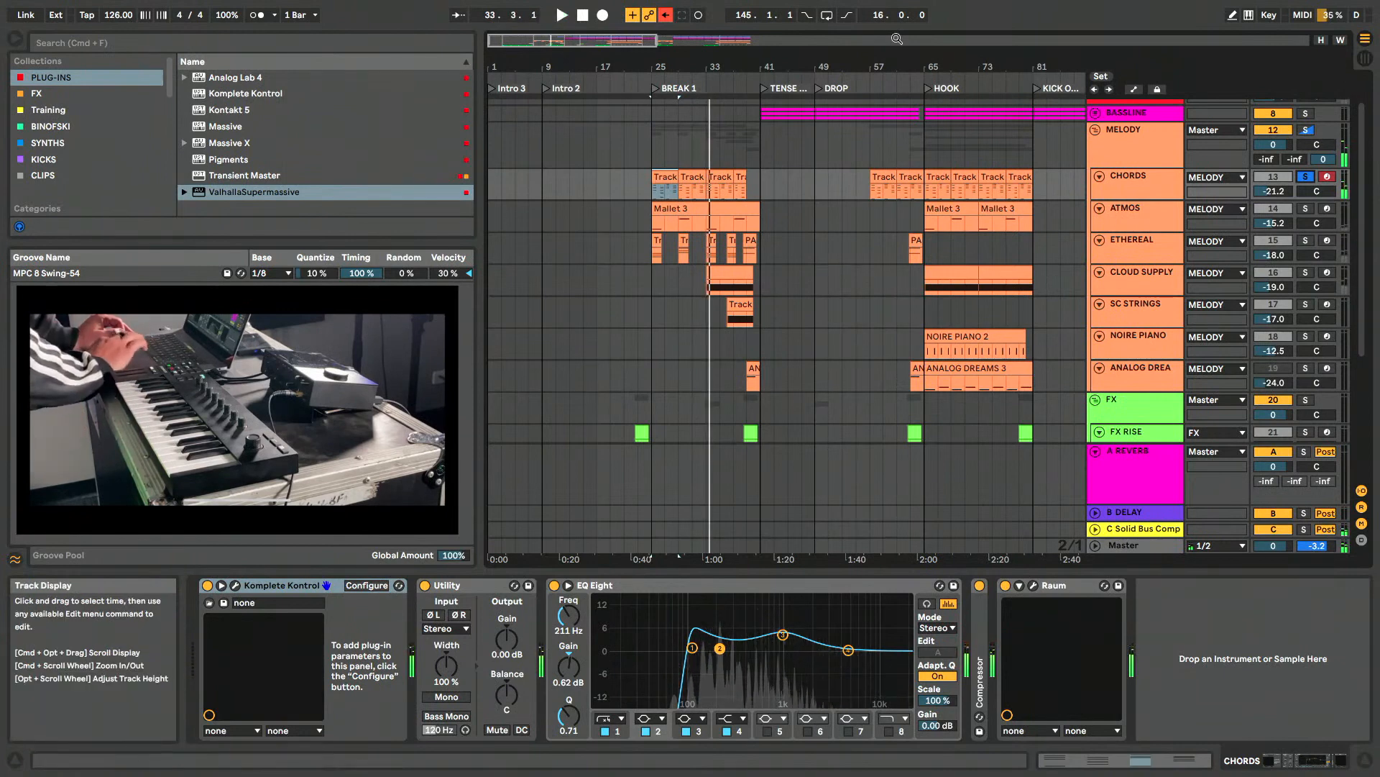
- Open the first CHORDS clip in BREAK 1, play it while viewing its chord notes, and shrink the note editor
double_click(662, 188)
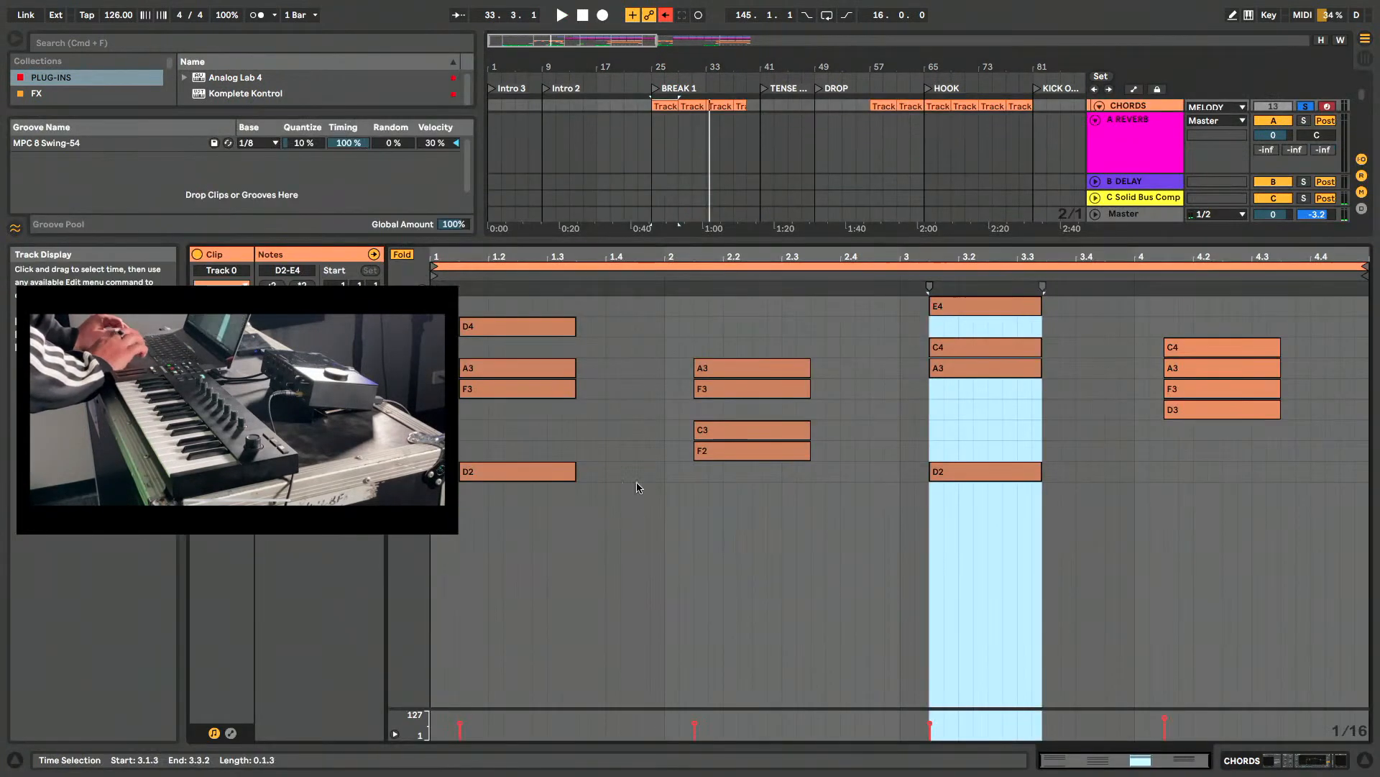
key("space")
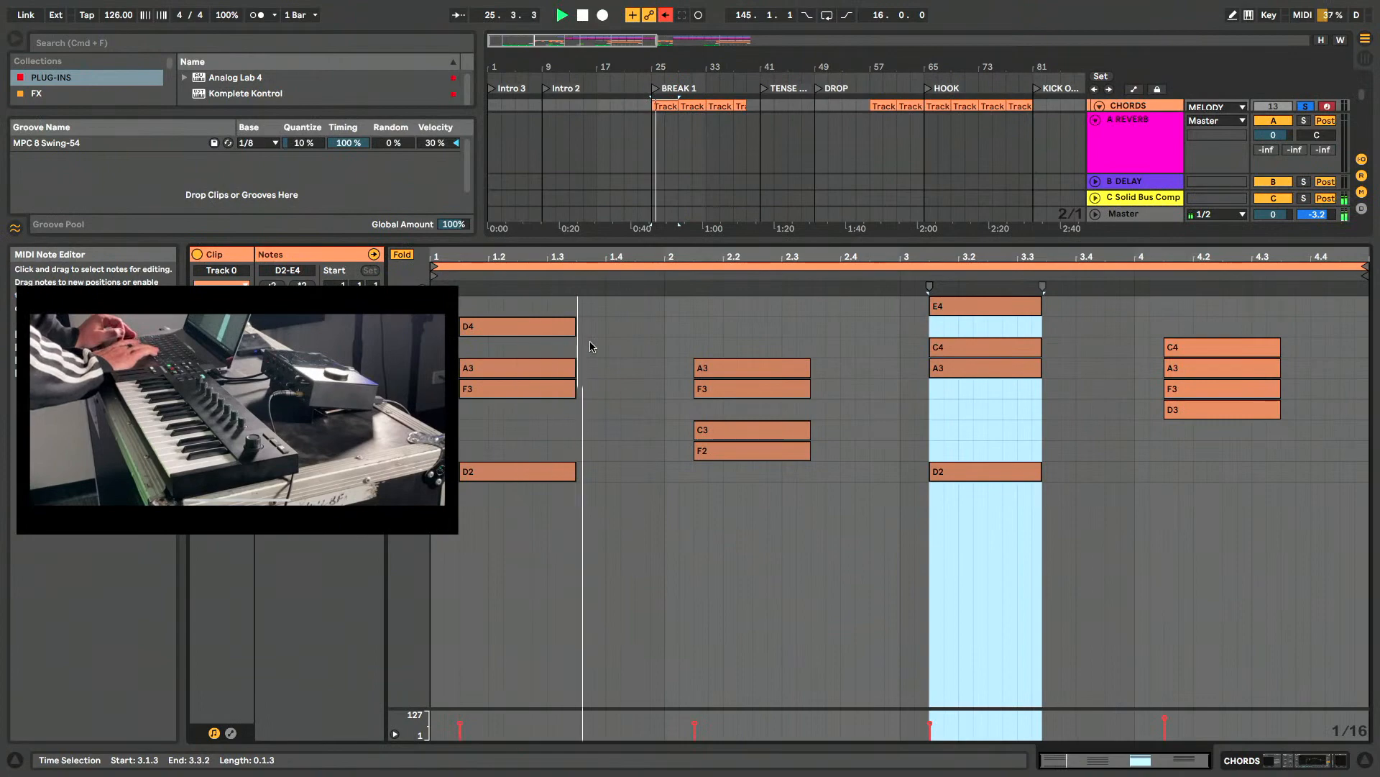
key("space")
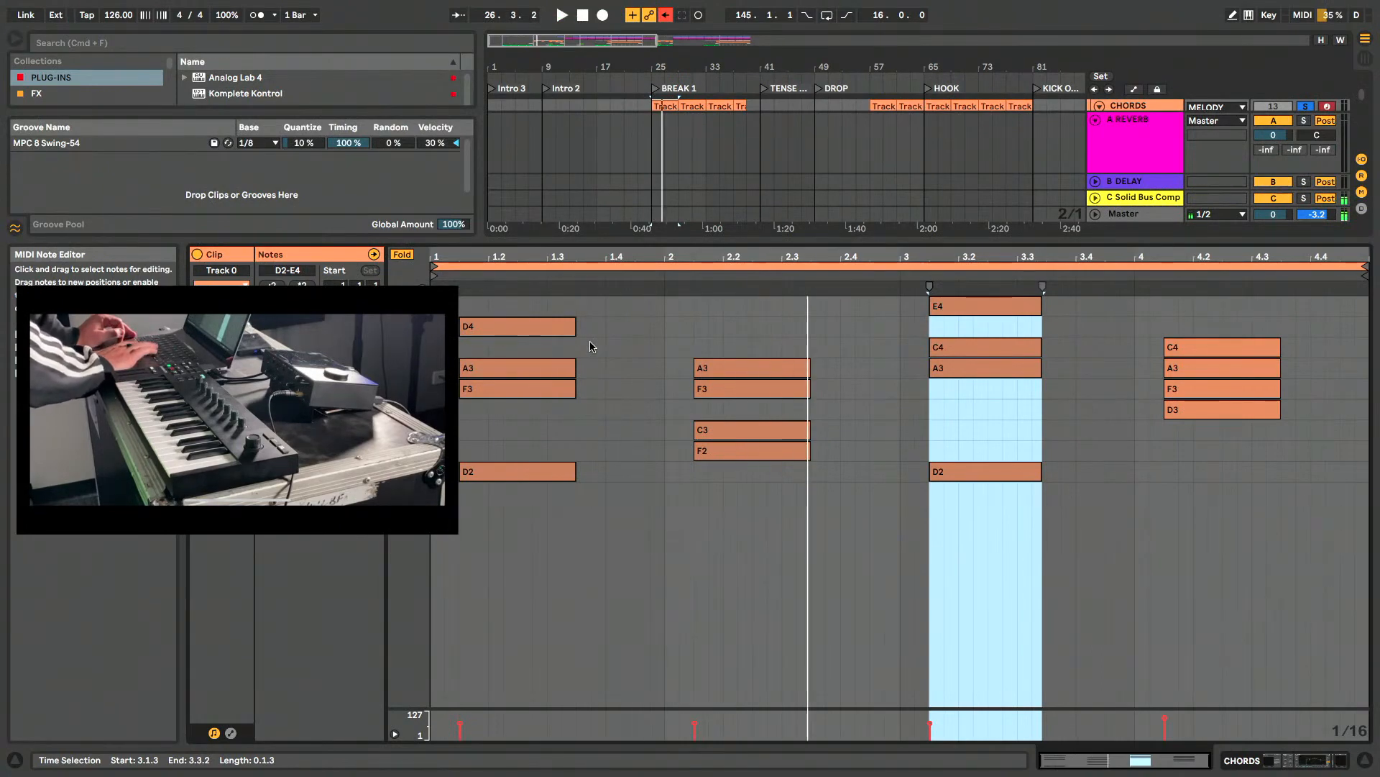
left_click_drag(709, 239, 709, 536)
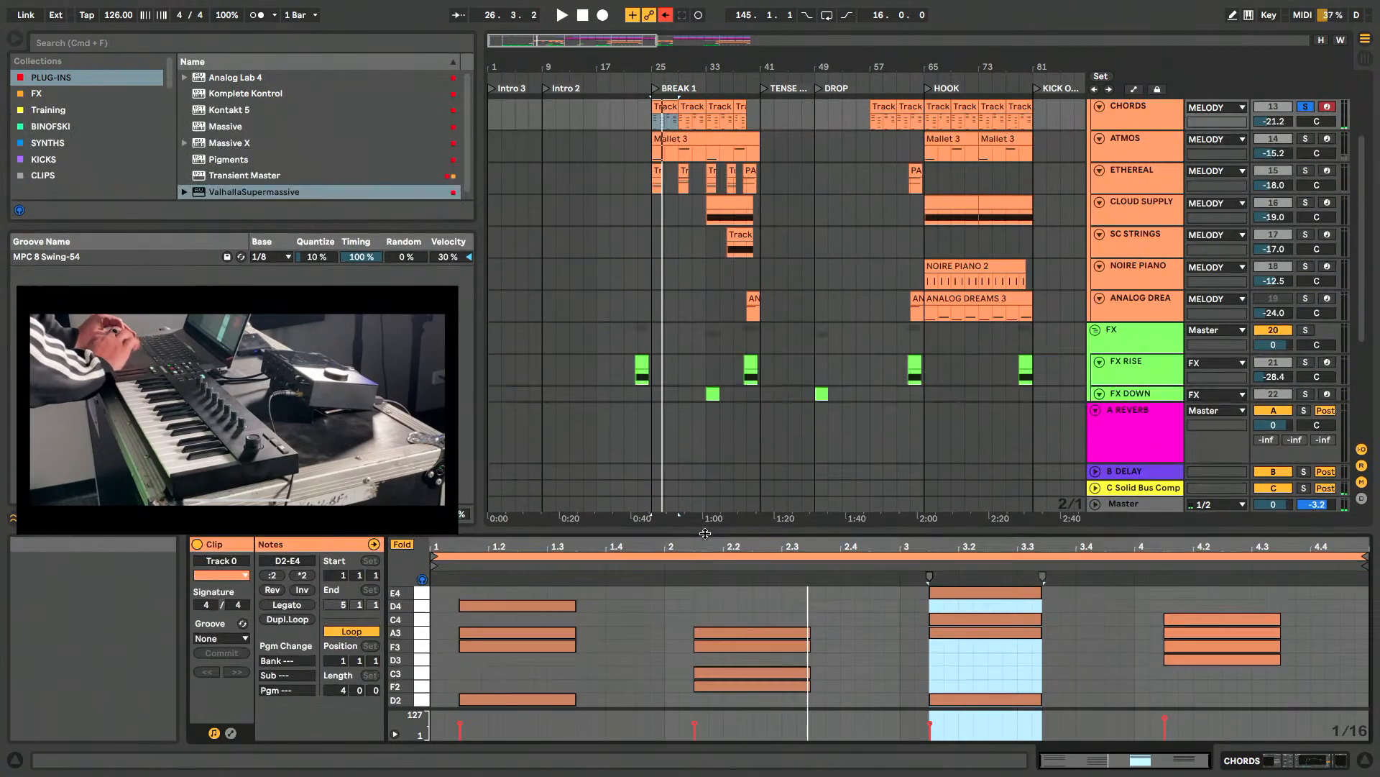
- Open the CHORDS track's Super 8 synth, raise the sine wave level in OSC 1, and close the synth
left_click(1146, 118)
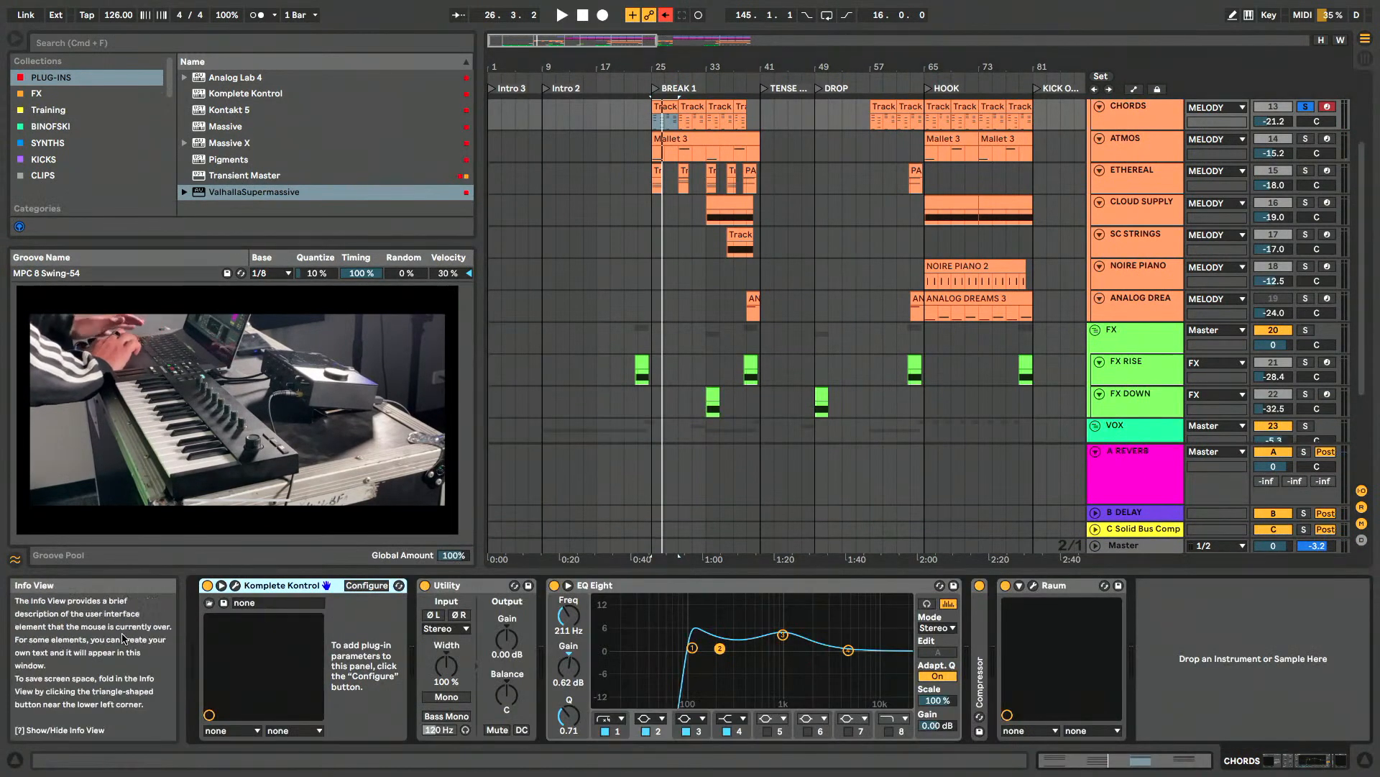
left_click(236, 587)
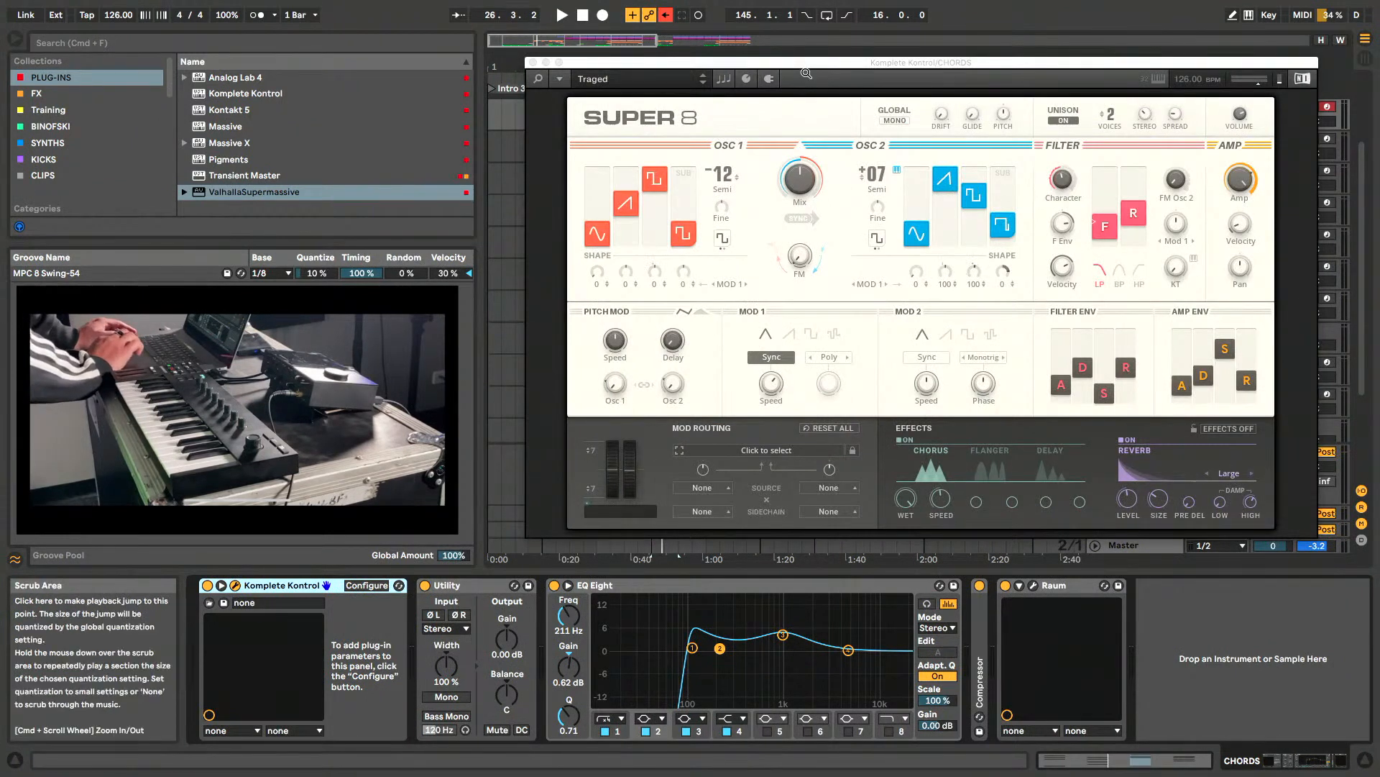
left_click_drag(812, 64, 788, 72)
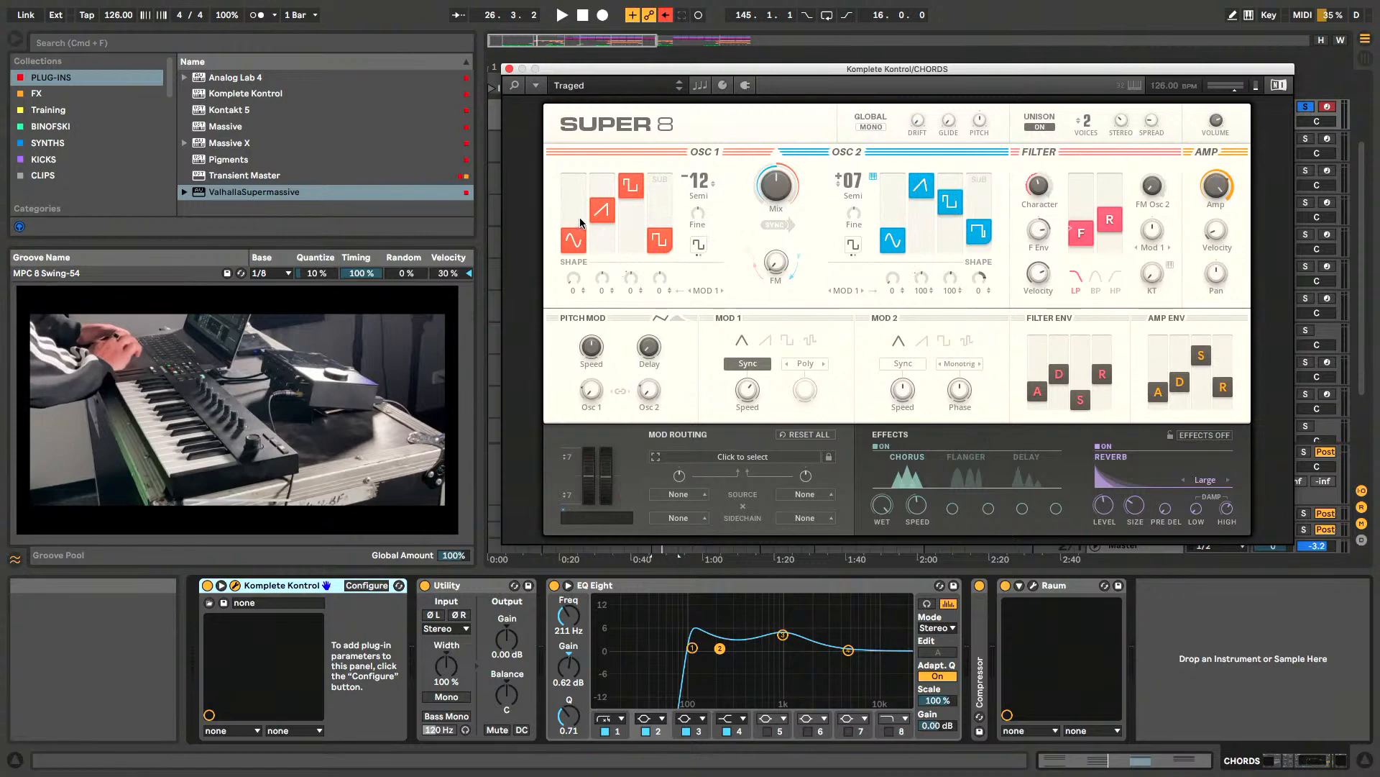
mouse_move(581, 223)
left_mouse_down()
mouse_move(584, 164)
mouse_move(574, 275)
mouse_move(575, 206)
left_mouse_up()
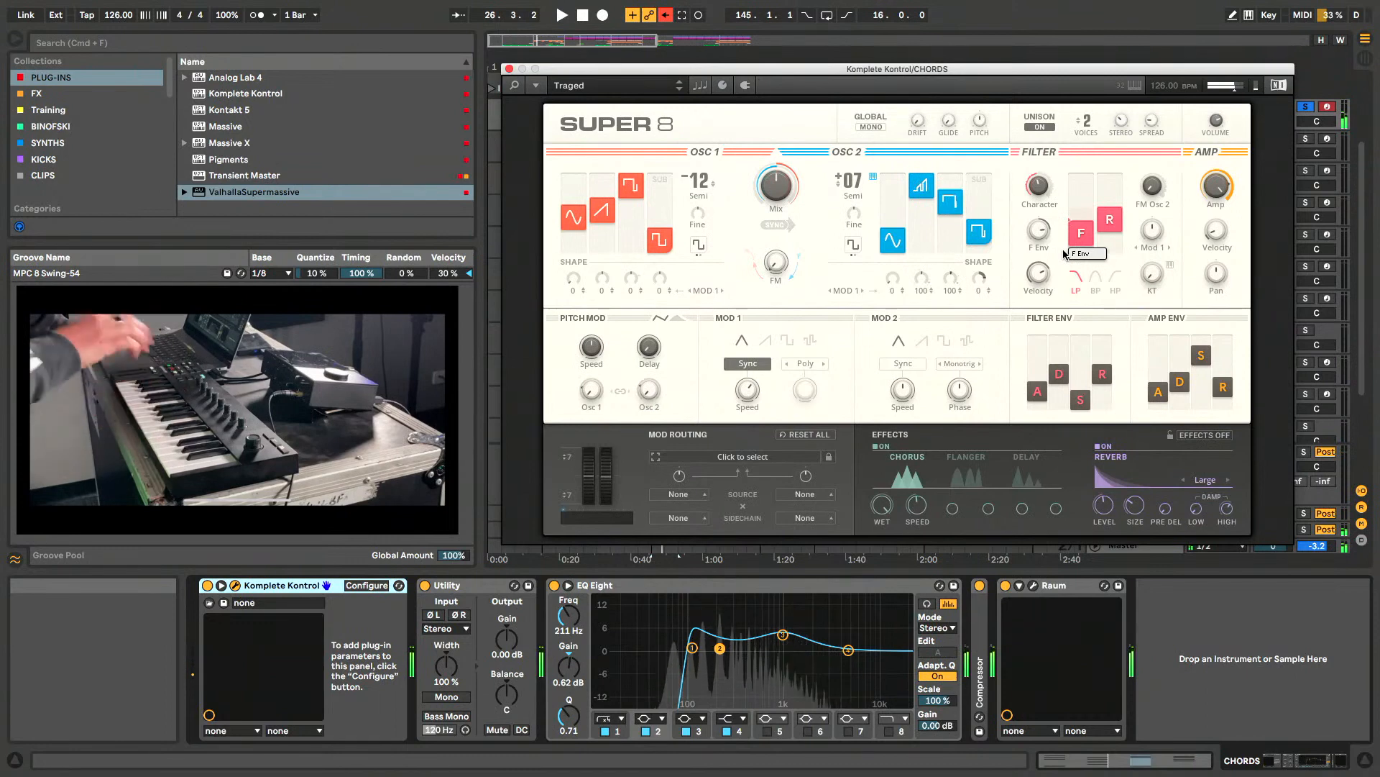
left_click_drag(1085, 66, 1078, 66)
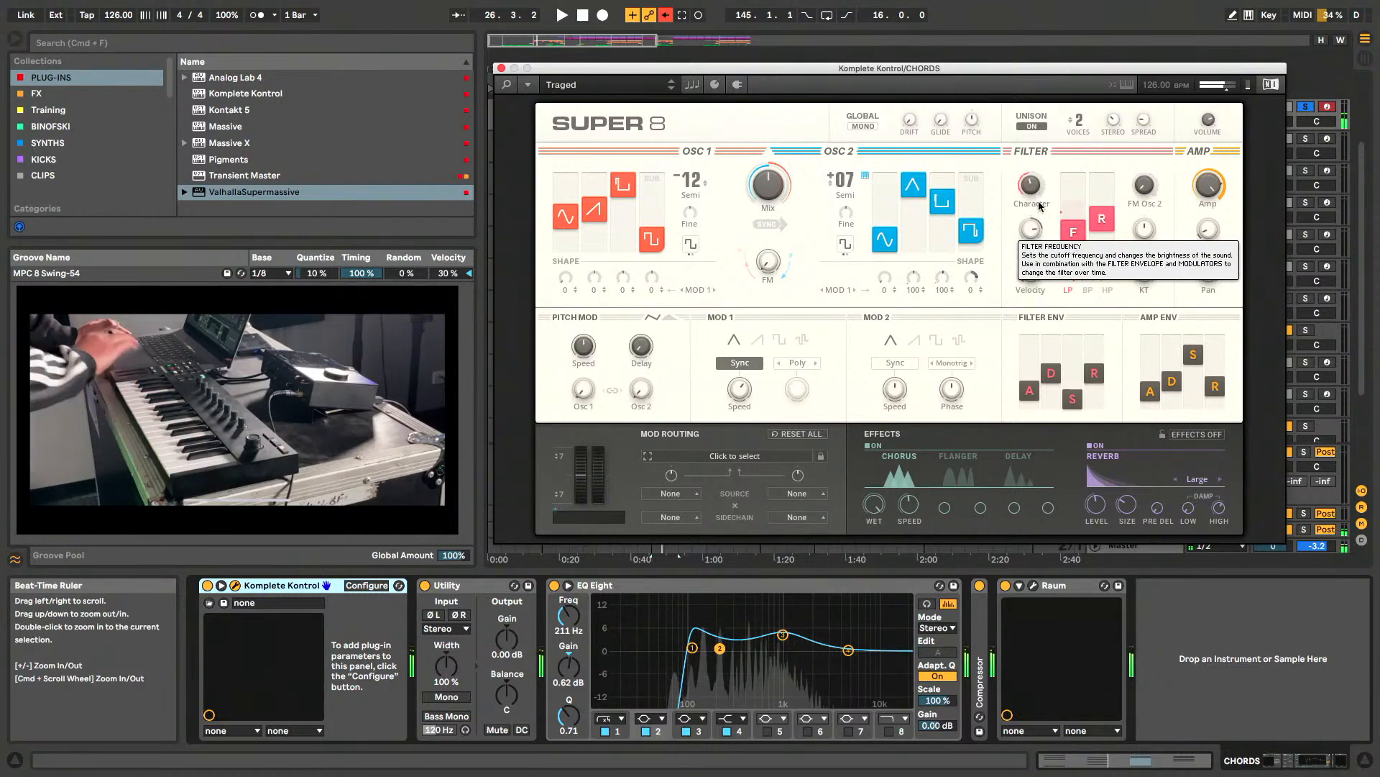
left_click(501, 68)
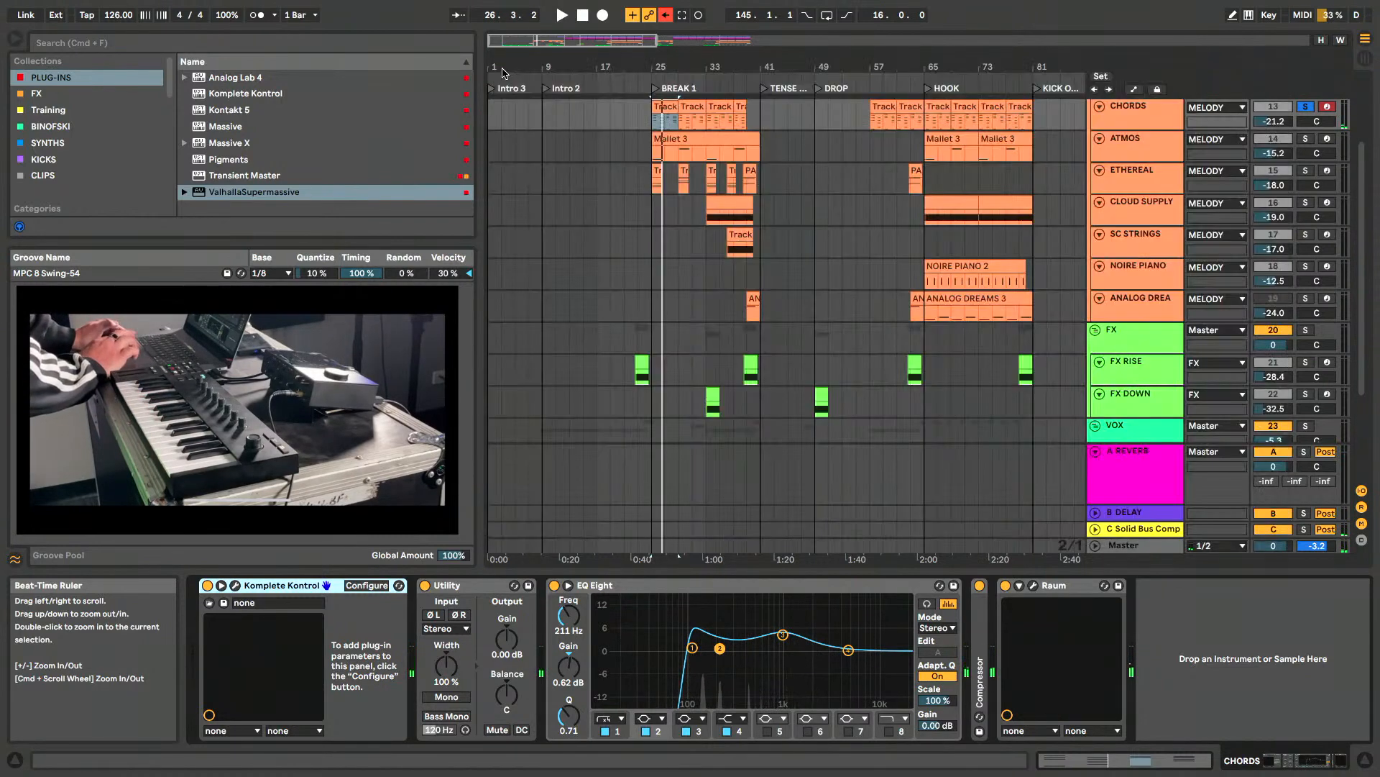
- Reopen the first CHORDS clip in an enlarged note editor and inspect the first chord's velocities, selecting its D4 note
left_click_drag(662, 144, 689, 144)
double_click(688, 144)
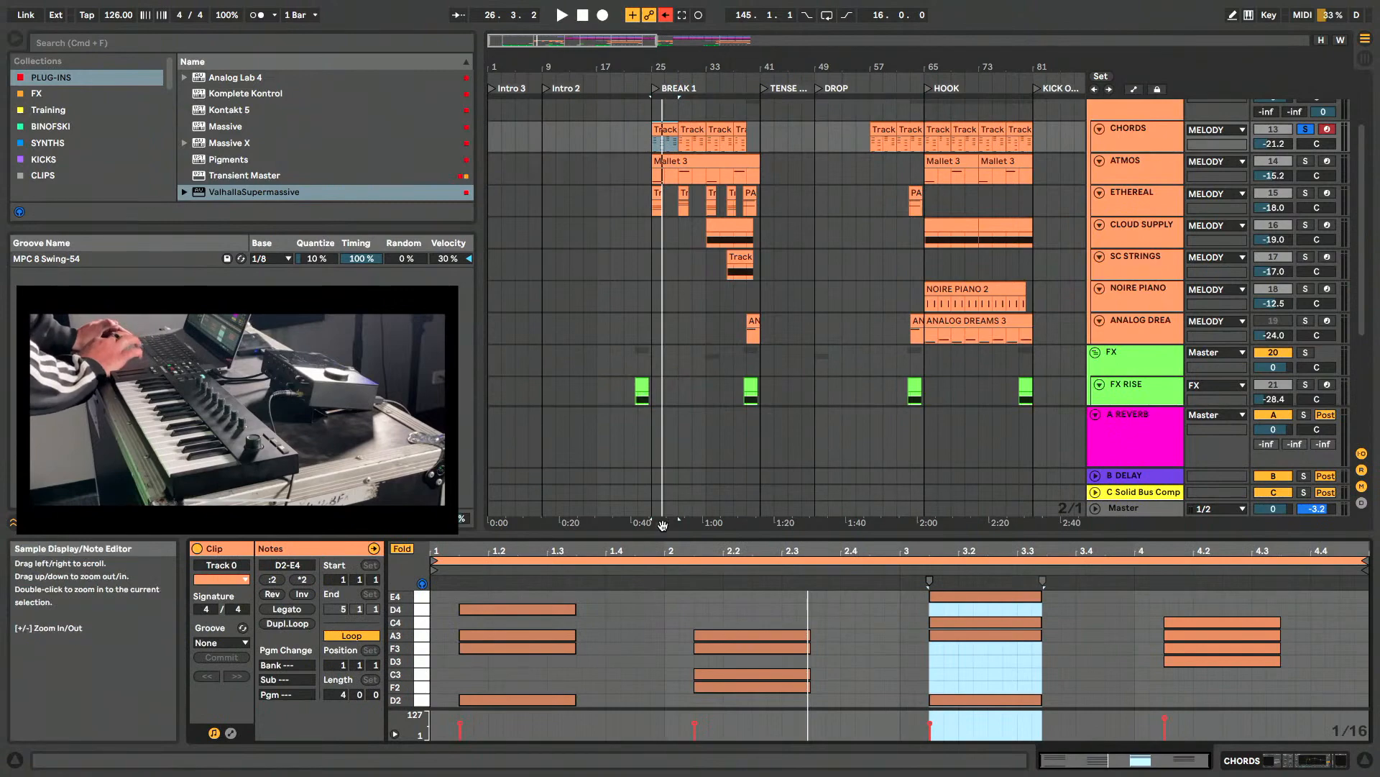
left_click_drag(662, 530, 663, 343)
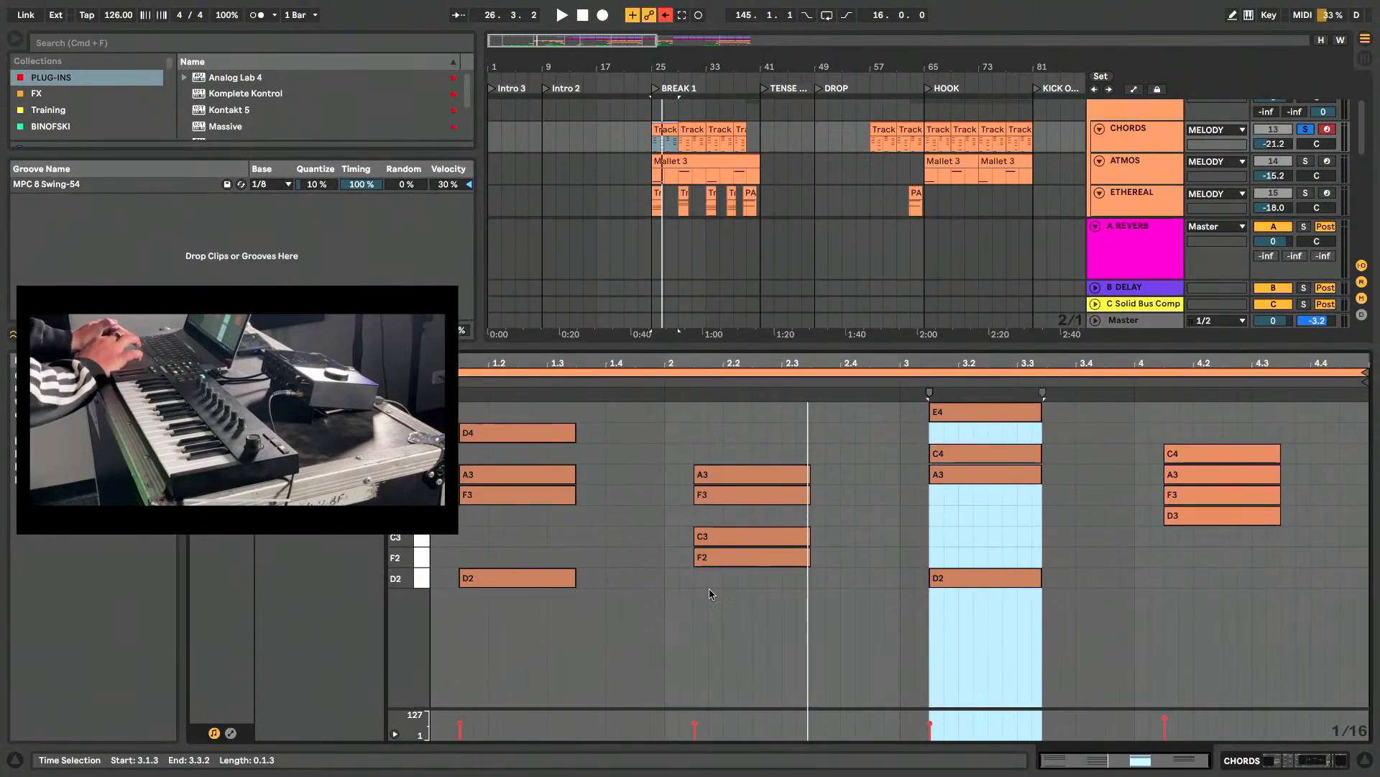
left_click(460, 727)
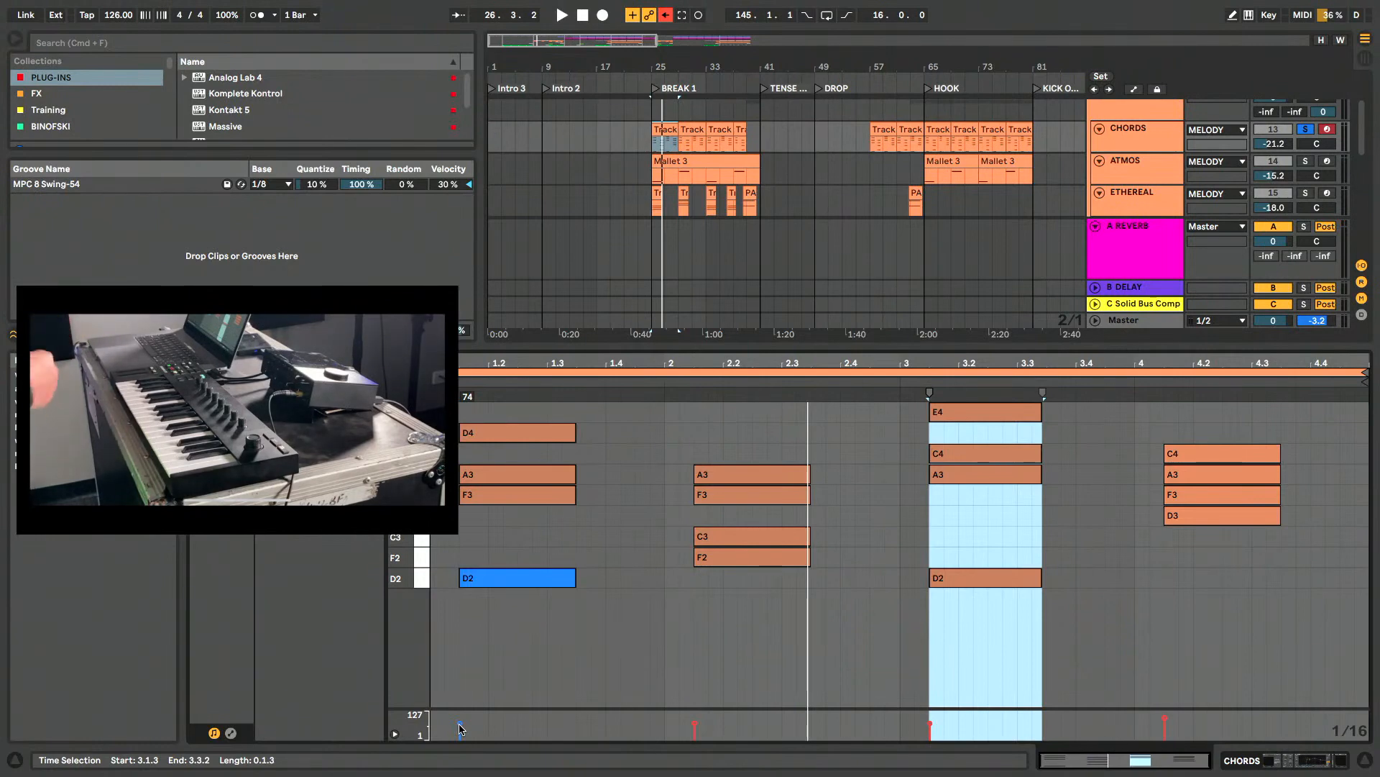
left_click(1000, 458)
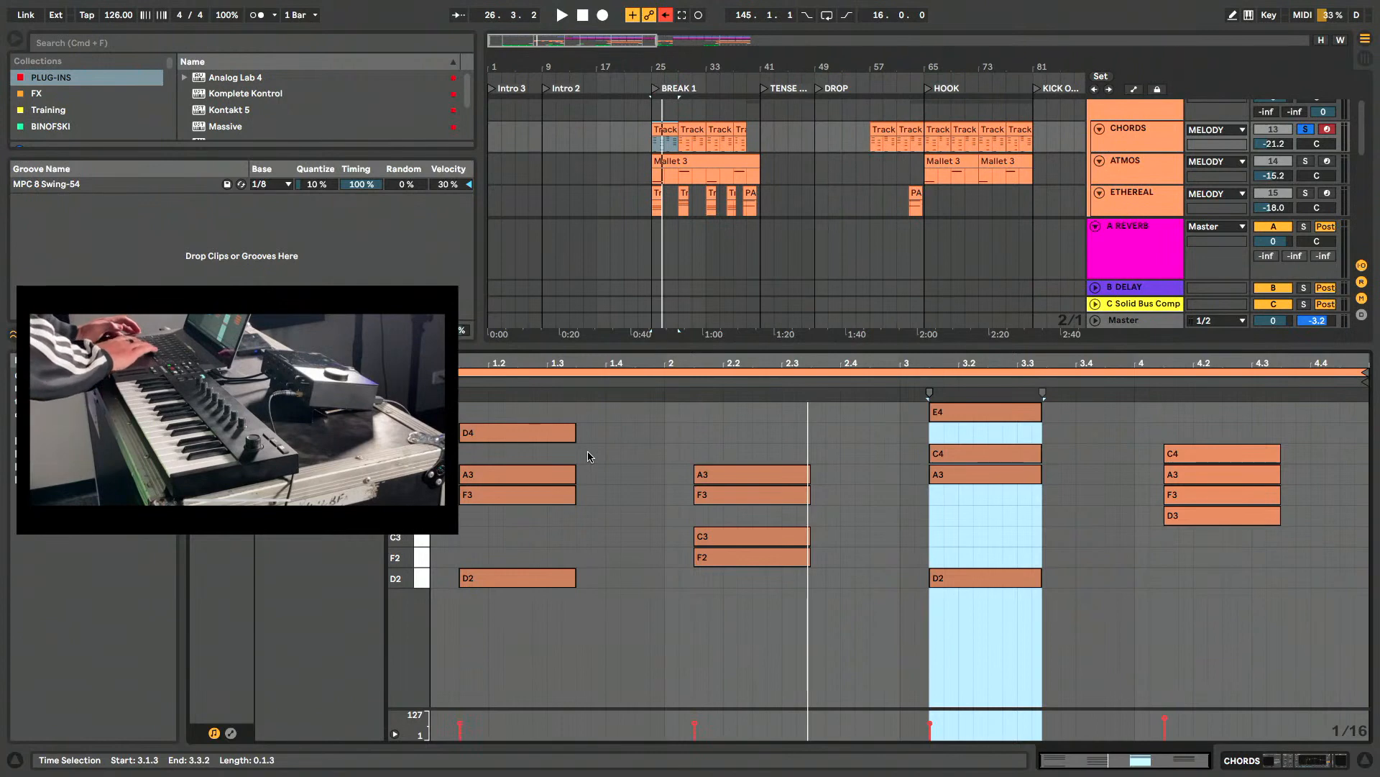
key("space")
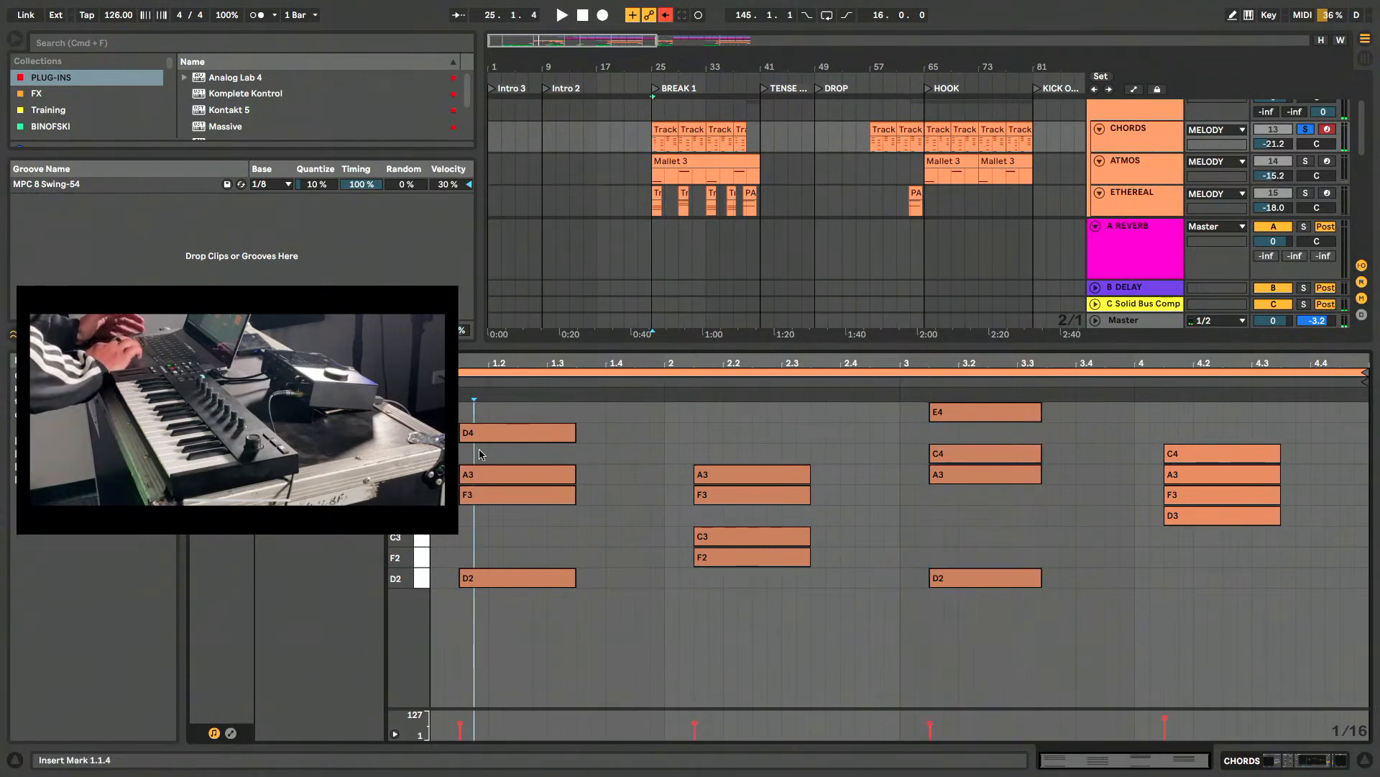
left_click_drag(480, 451, 493, 444)
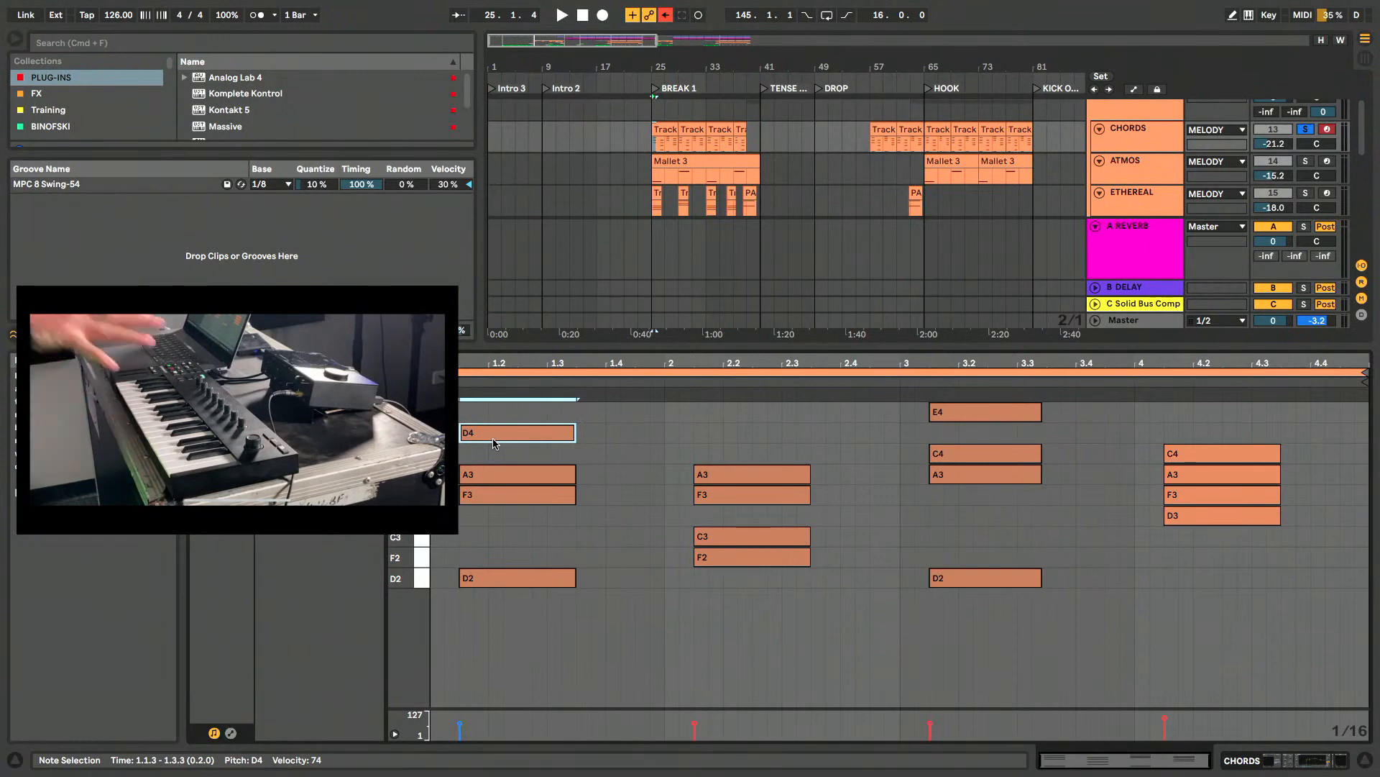
- Show the CHORDS device chain, unfold its Compressor, and reopen the Super 8 synth with its window slightly higher
key("shift+Tab")
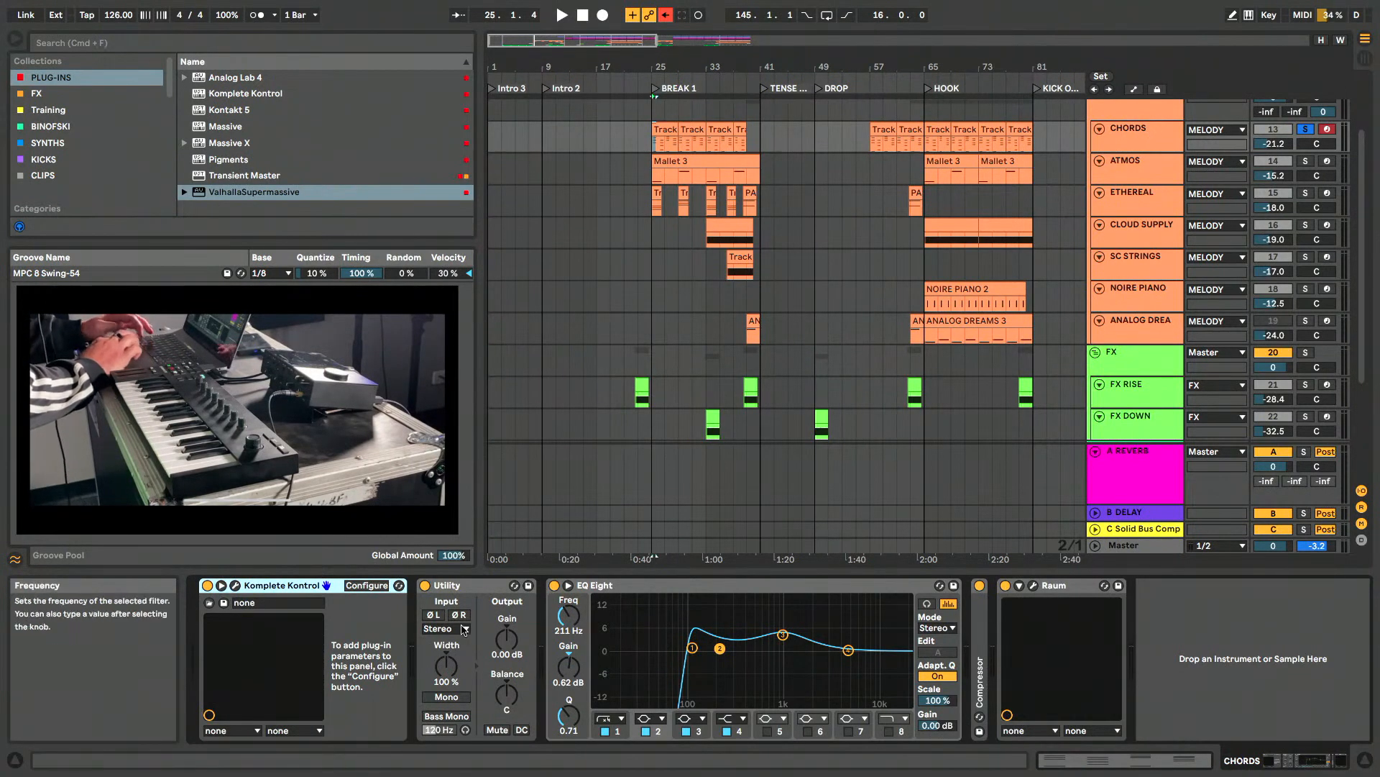
double_click(980, 638)
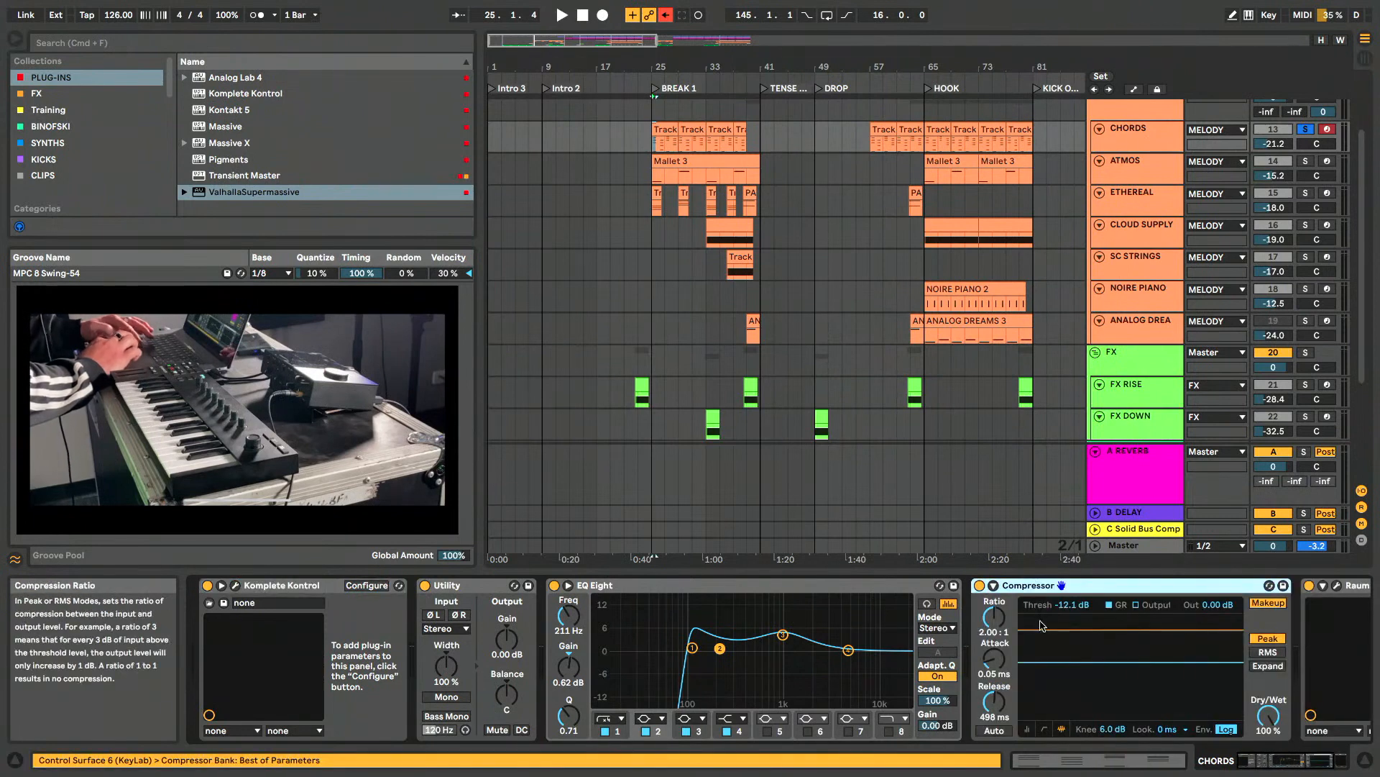
left_click(237, 586)
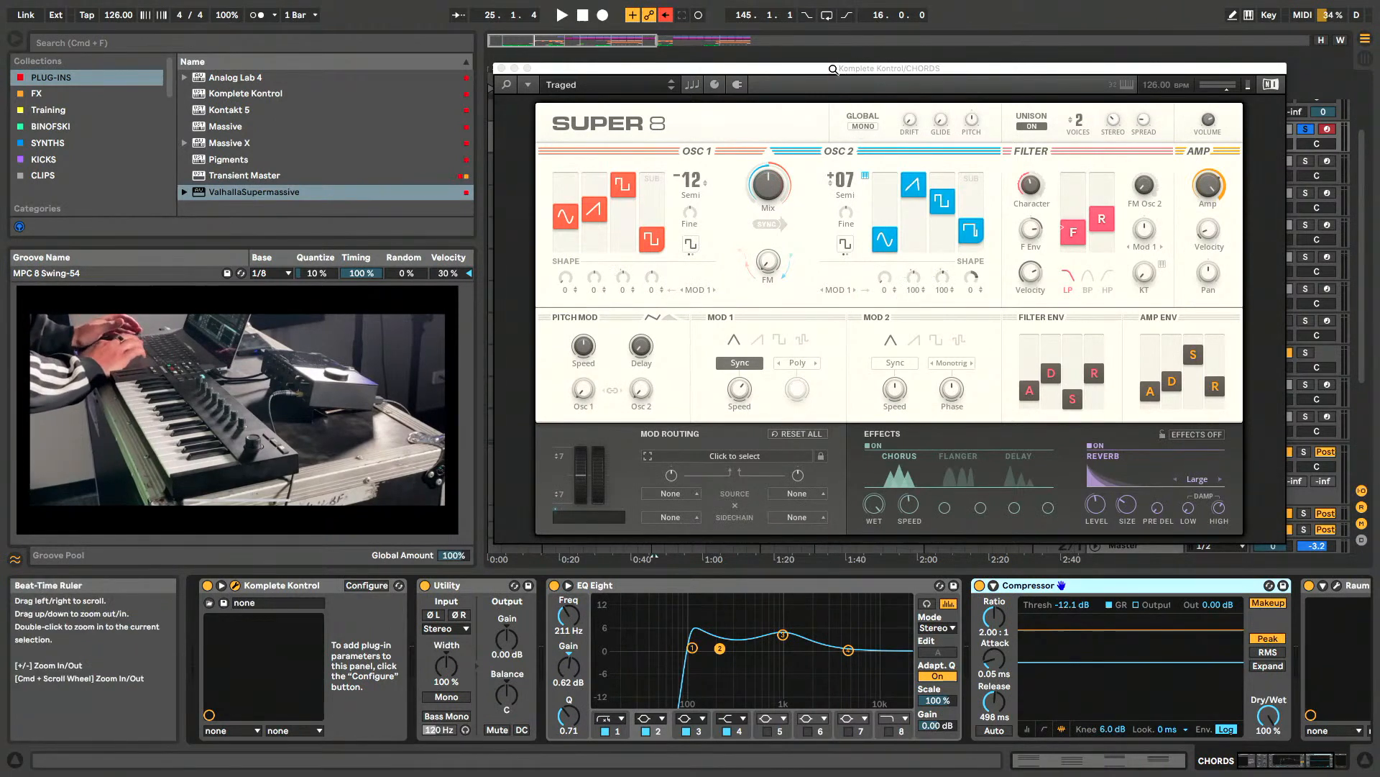
left_click_drag(832, 72, 833, 64)
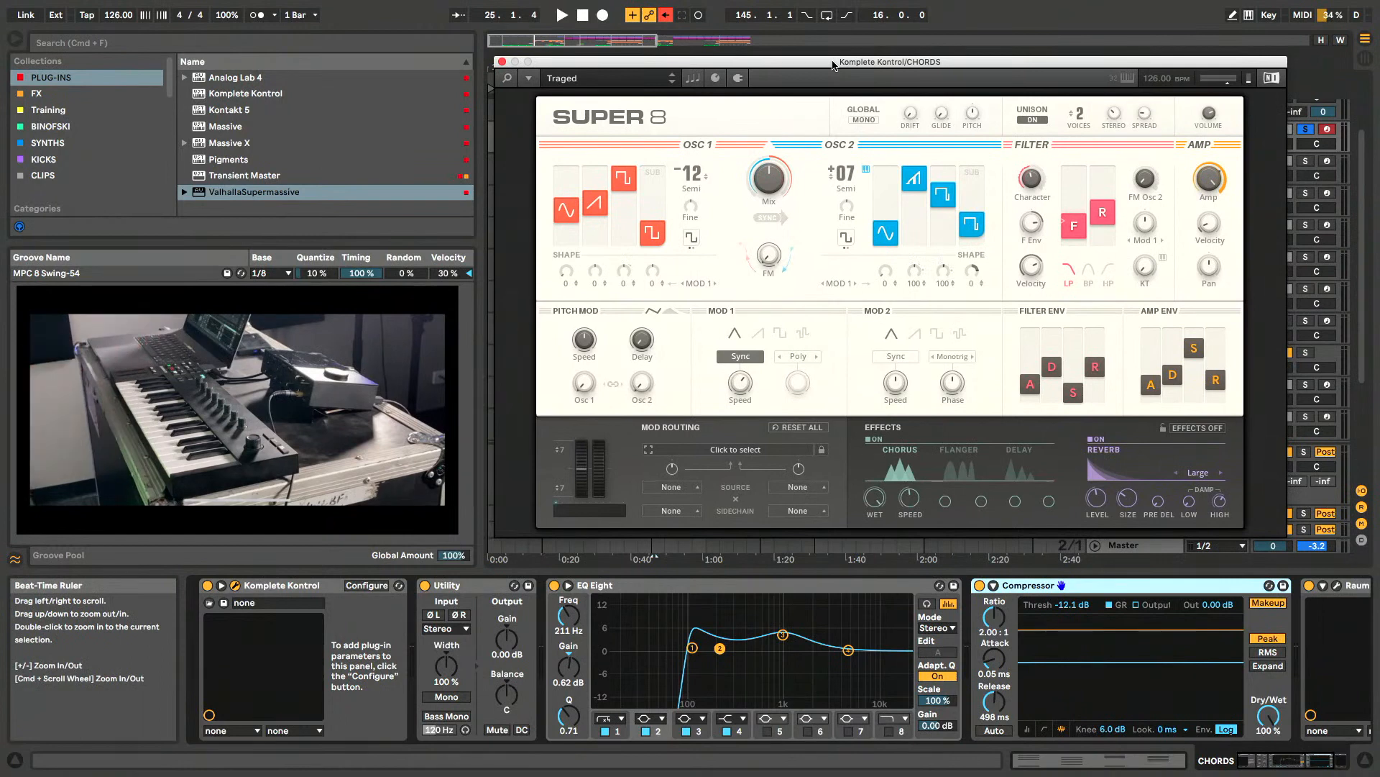
- Browse the Super 8 presets in the Komplete Kontrol library with and without the Chord filter, and hide the library
left_click(508, 79)
left_click_drag(691, 68, 700, 69)
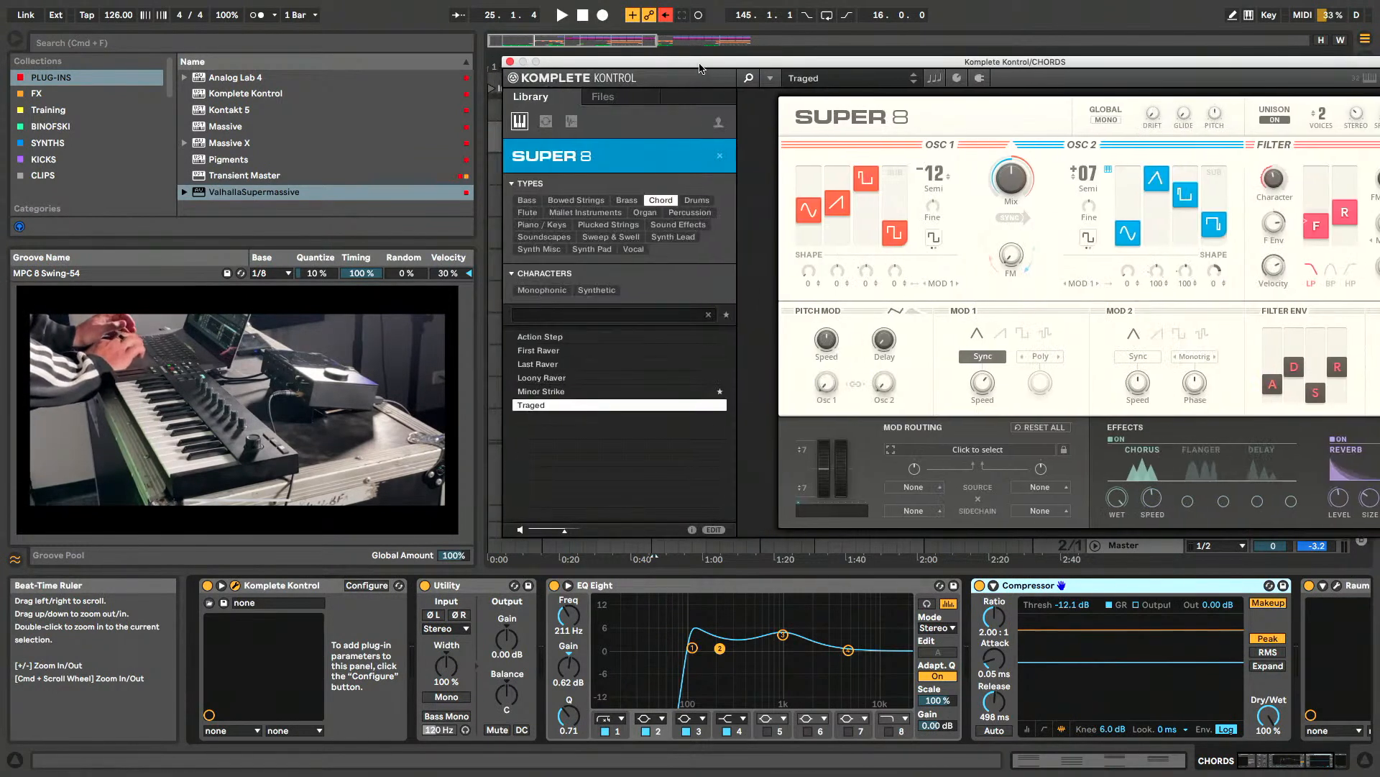
left_click(709, 316)
scroll(612, 387, "up", 20)
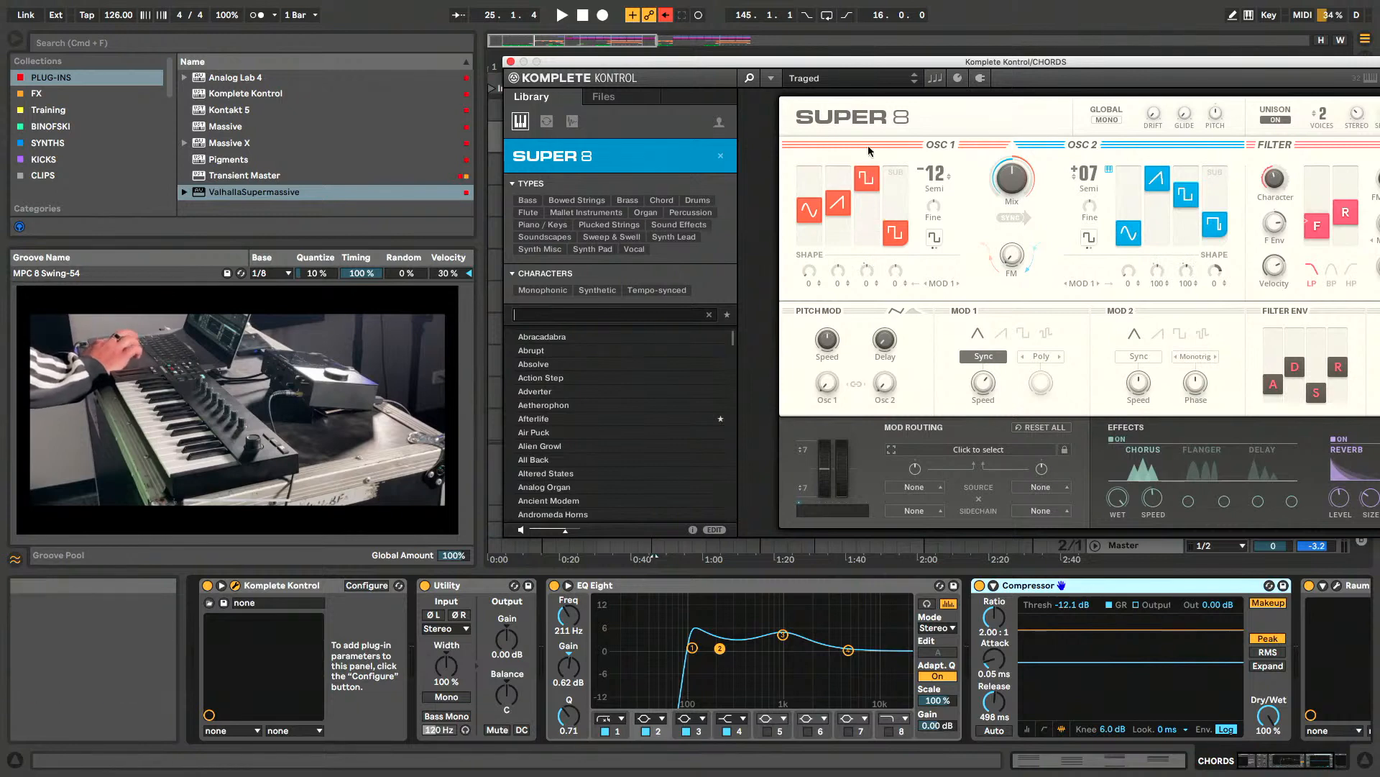
left_click(751, 82)
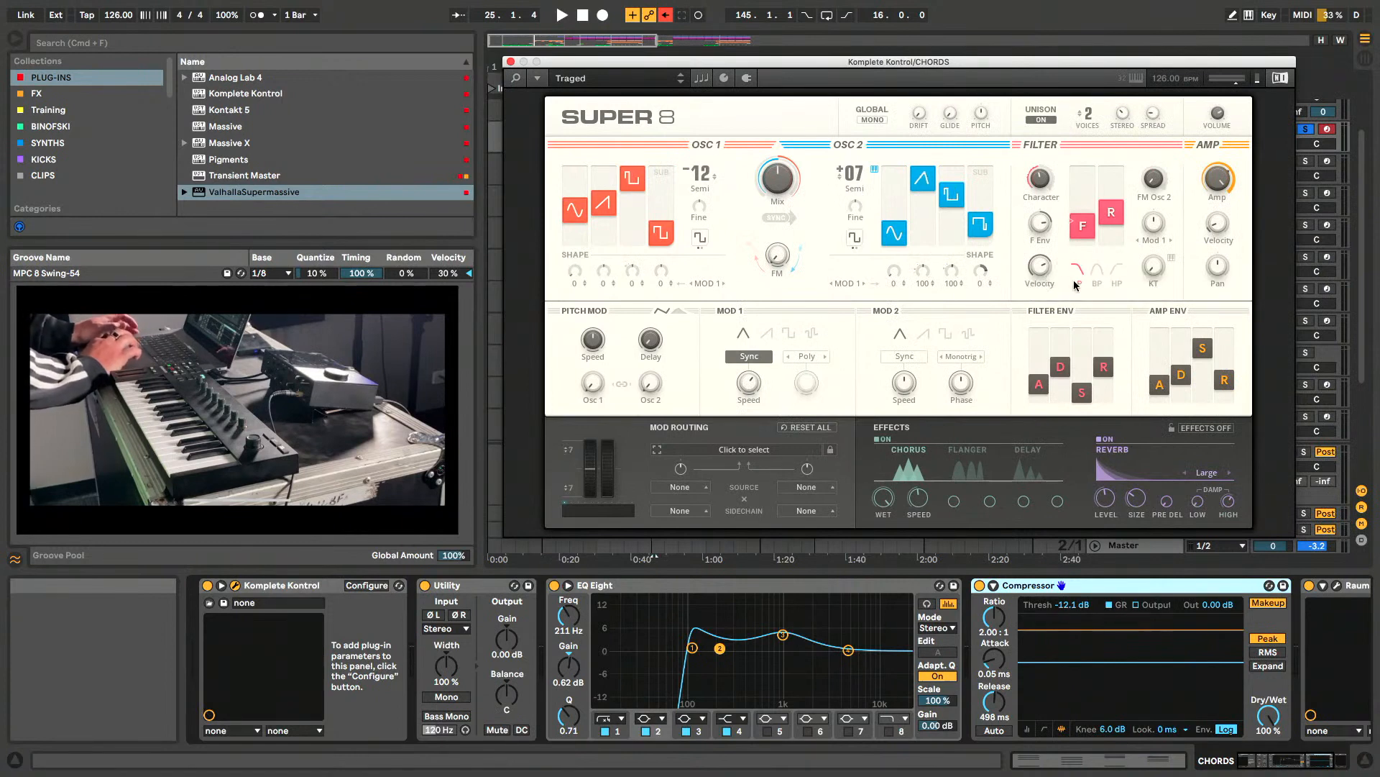
- Enable the sawtooth waveform for Super 8's MOD 1 and close the synth
left_click(769, 337)
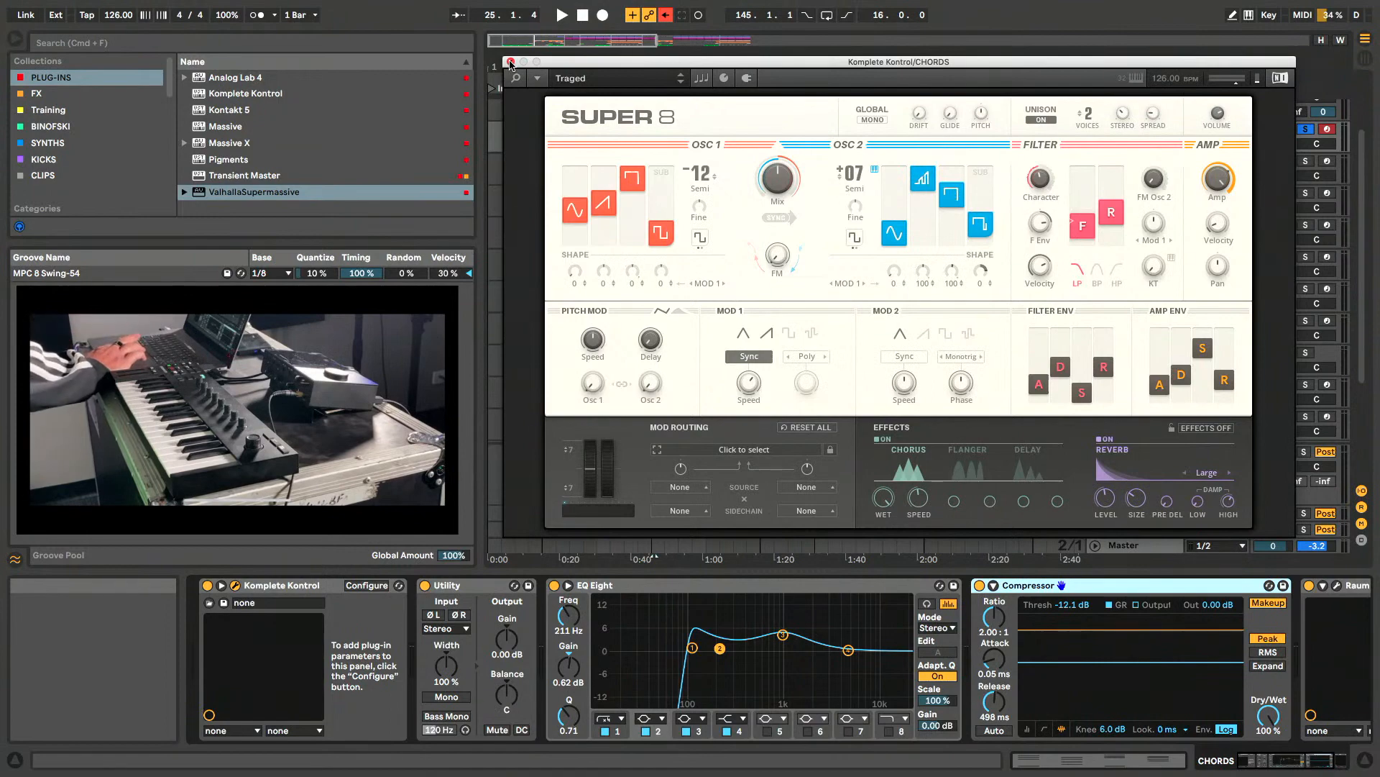
left_click(511, 62)
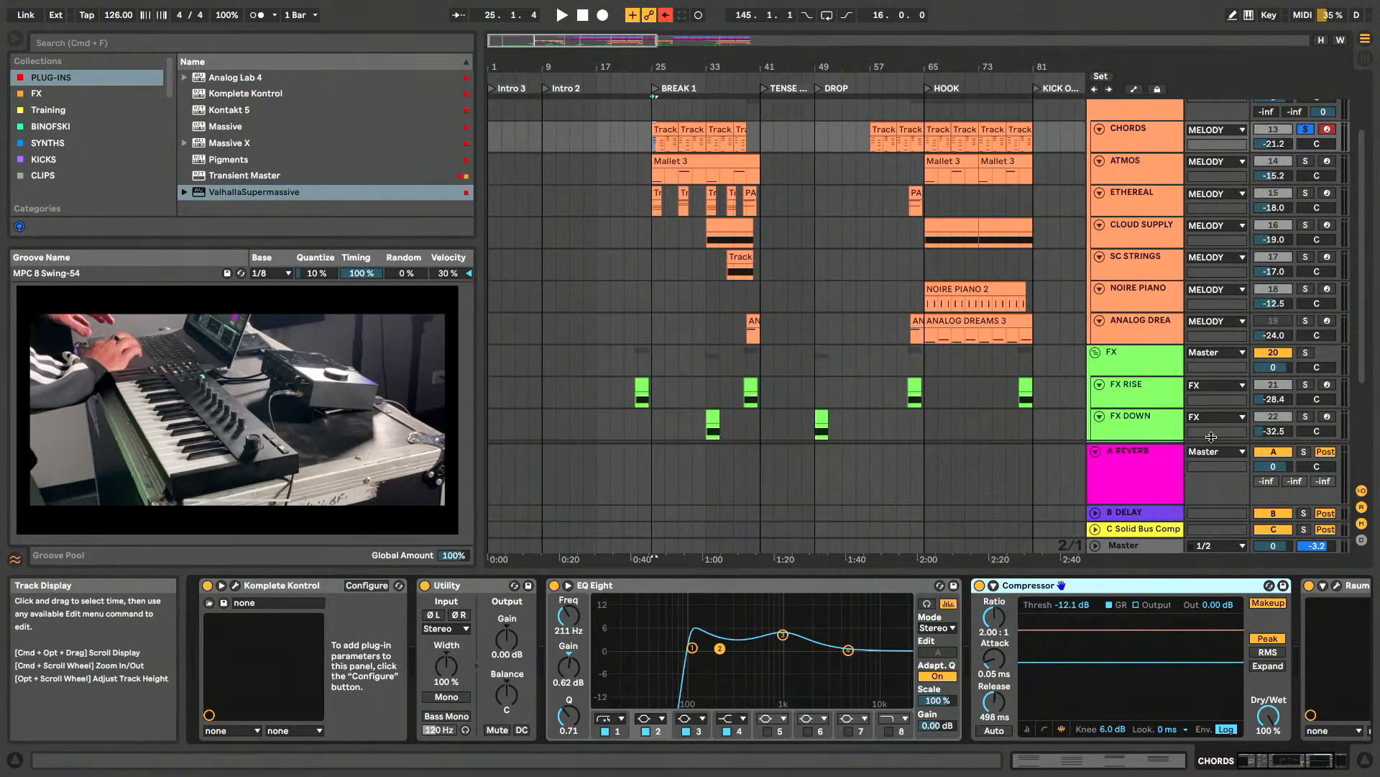
- Select the ATMOS track to show its devices, and set the playback start at bar 25, the beginning of BREAK 1
left_click(1150, 171)
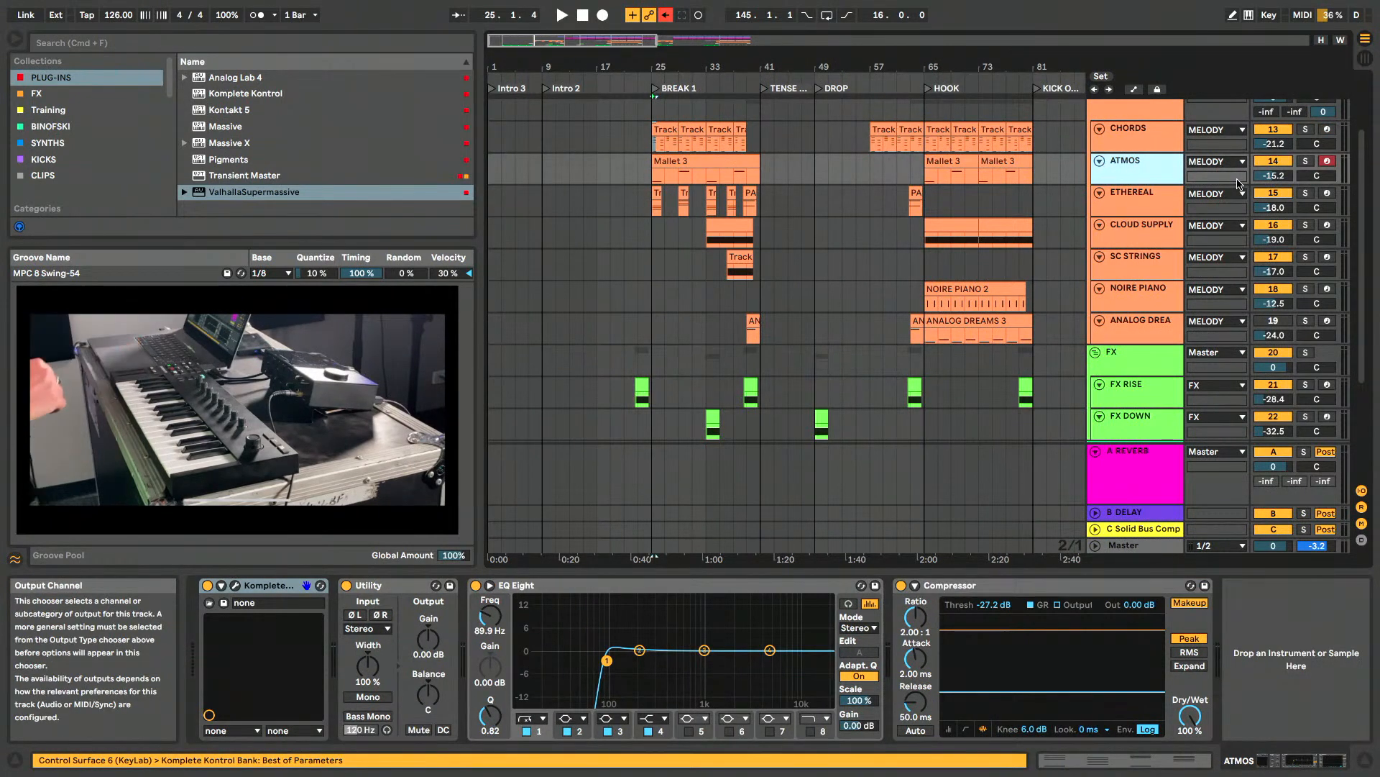
left_click(653, 241)
scroll(655, 242, "up", 3)
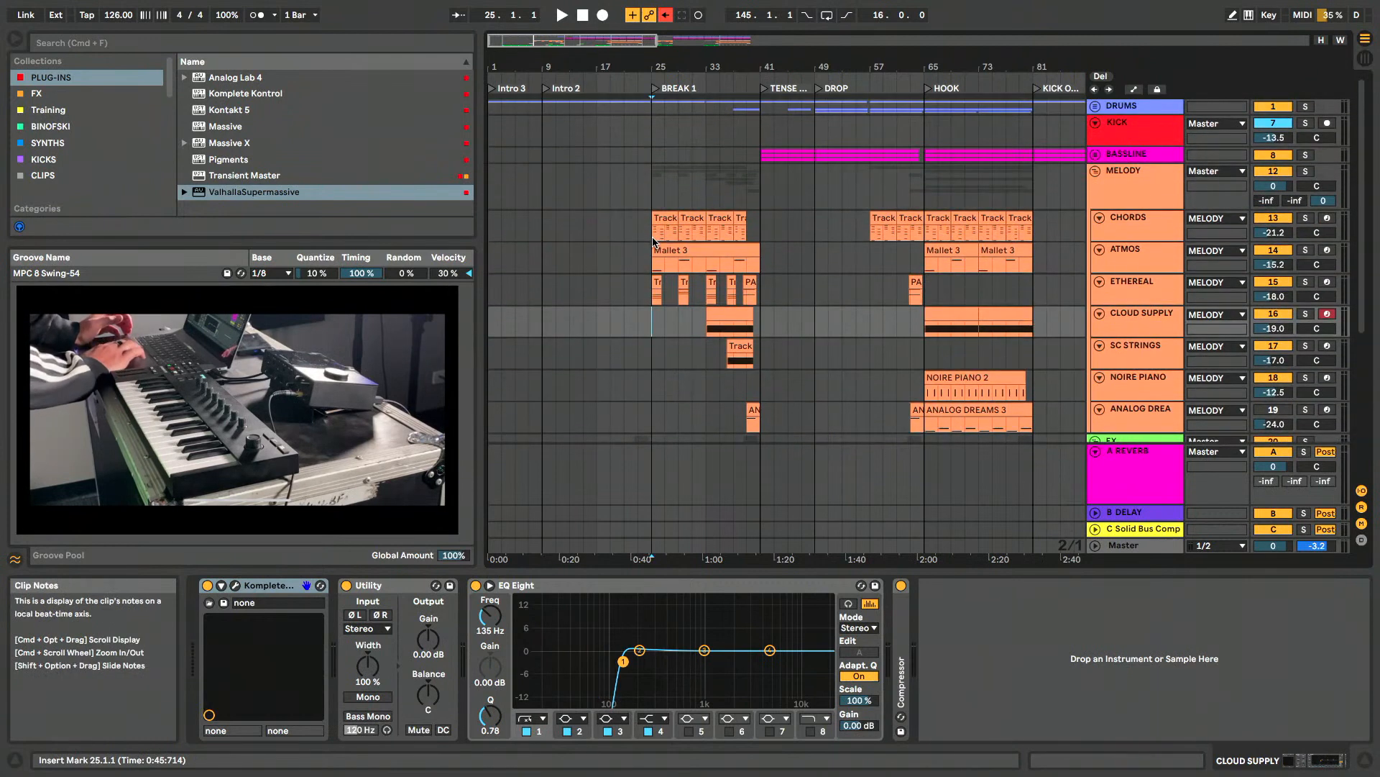
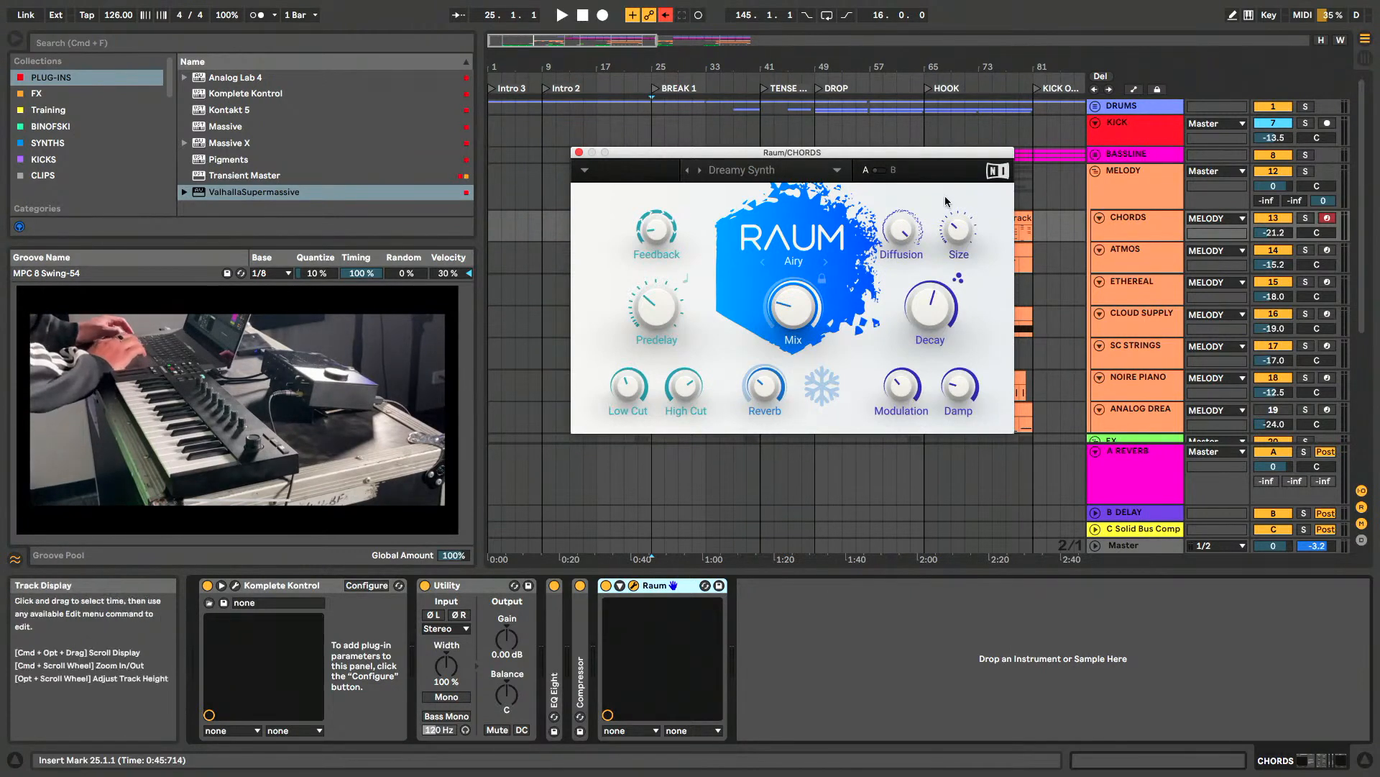
- Solo the CHORDS track and play its first clip from bar 25 with the Raum window moved clear of the clips and back
left_click_drag(910, 157, 899, 317)
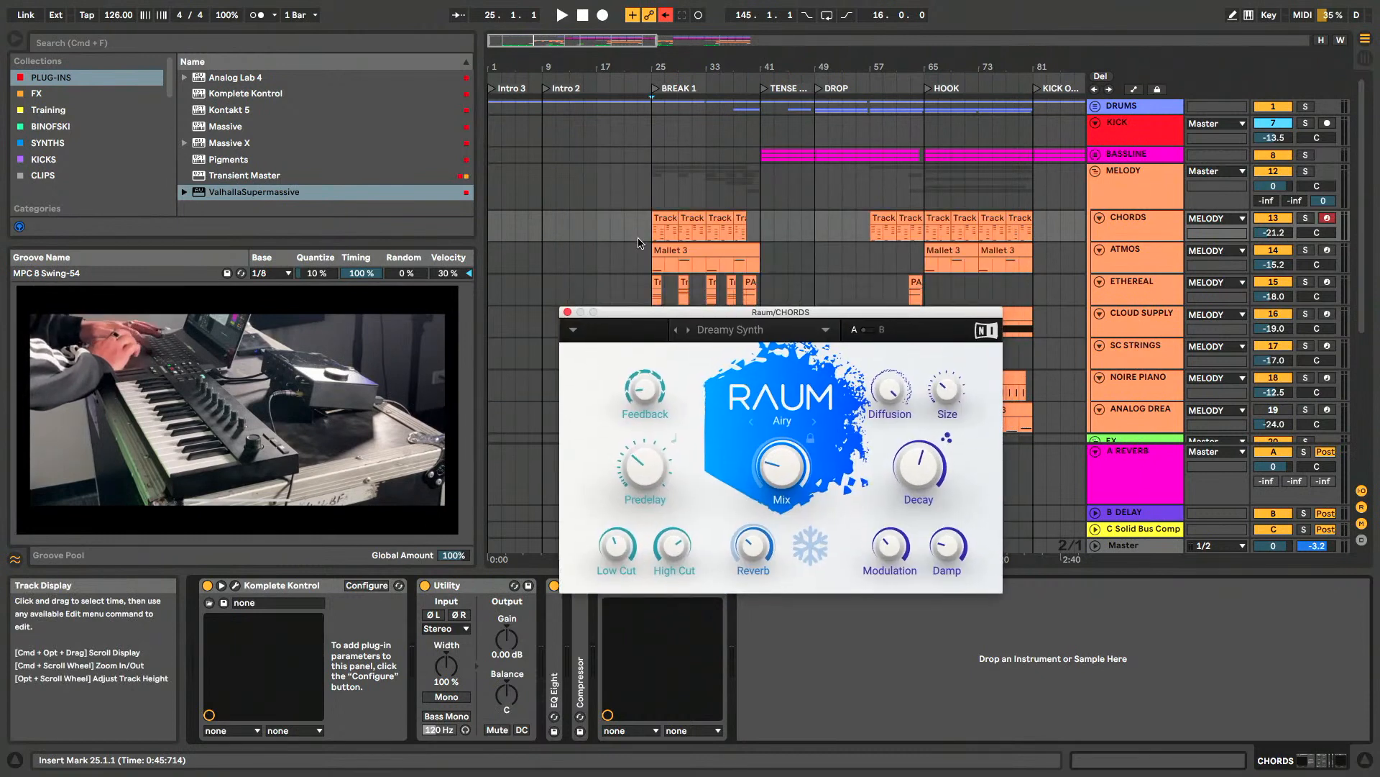
left_click(664, 217)
key("space")
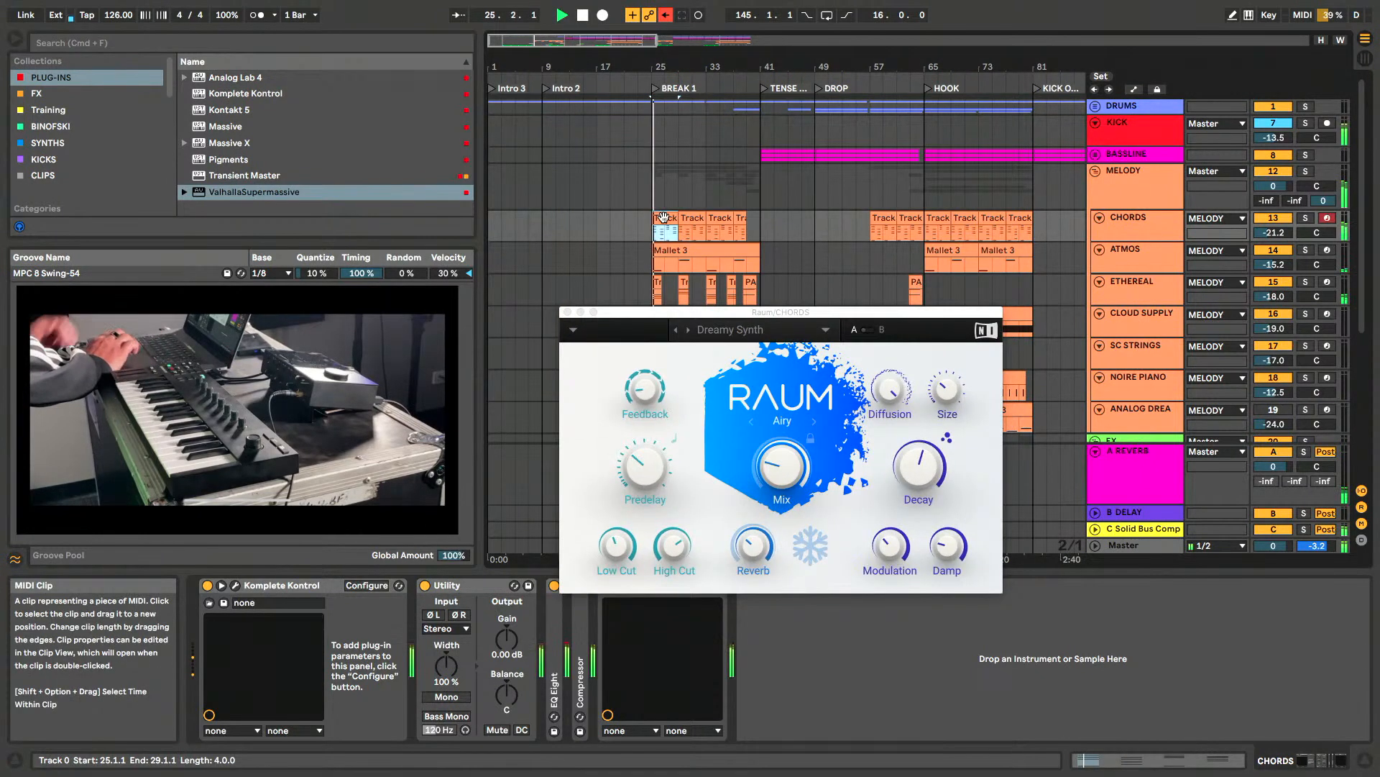
left_click(1305, 218)
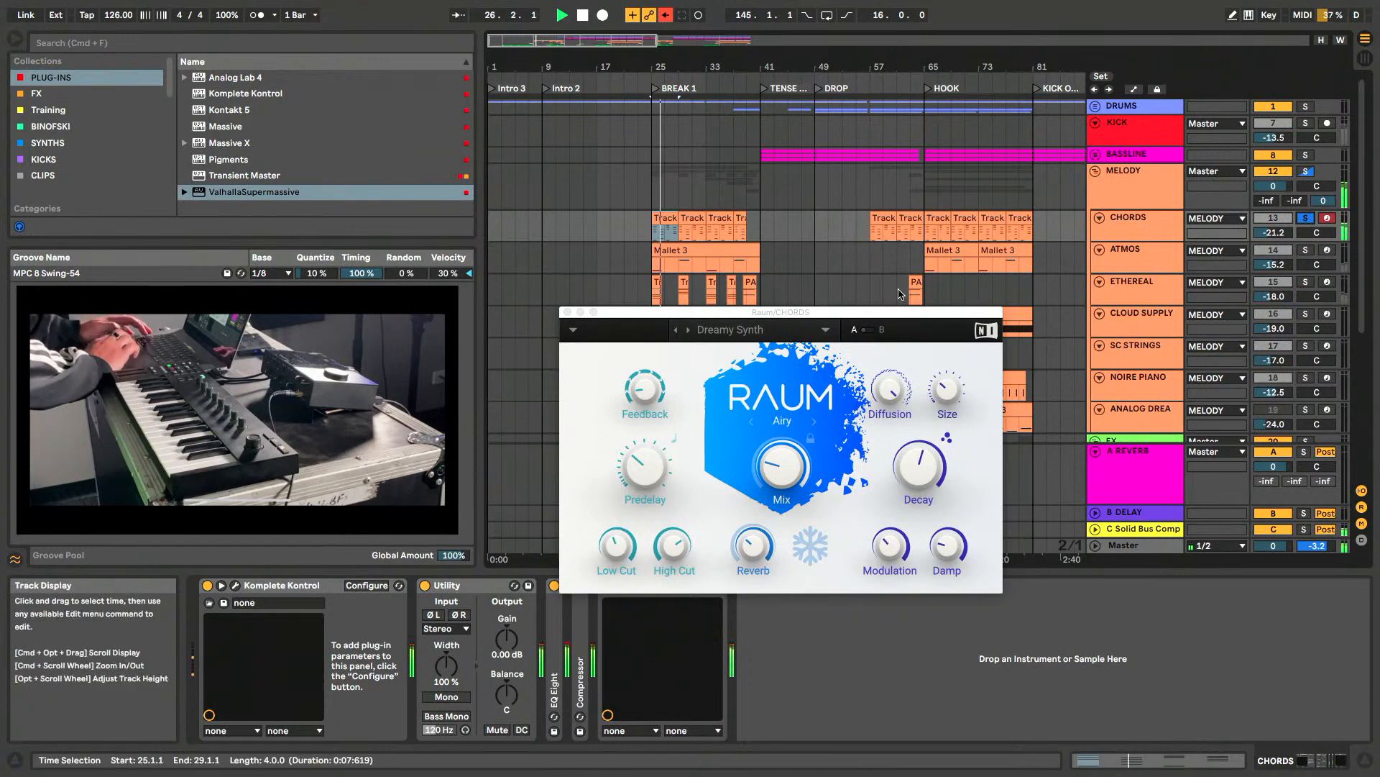
left_click_drag(689, 313, 688, 172)
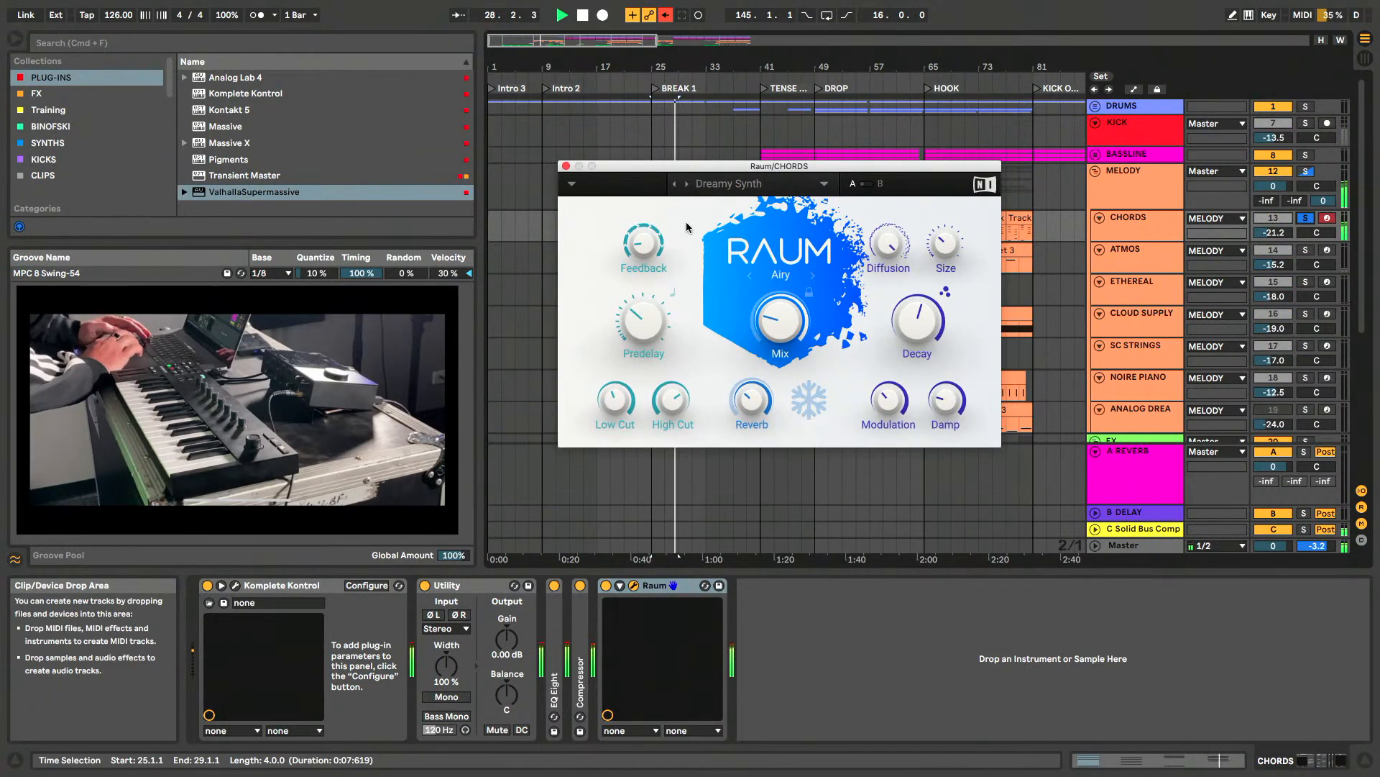
- Compare the soloed chords with the Raum reverb deactivated and reactivated during playback
key("space")
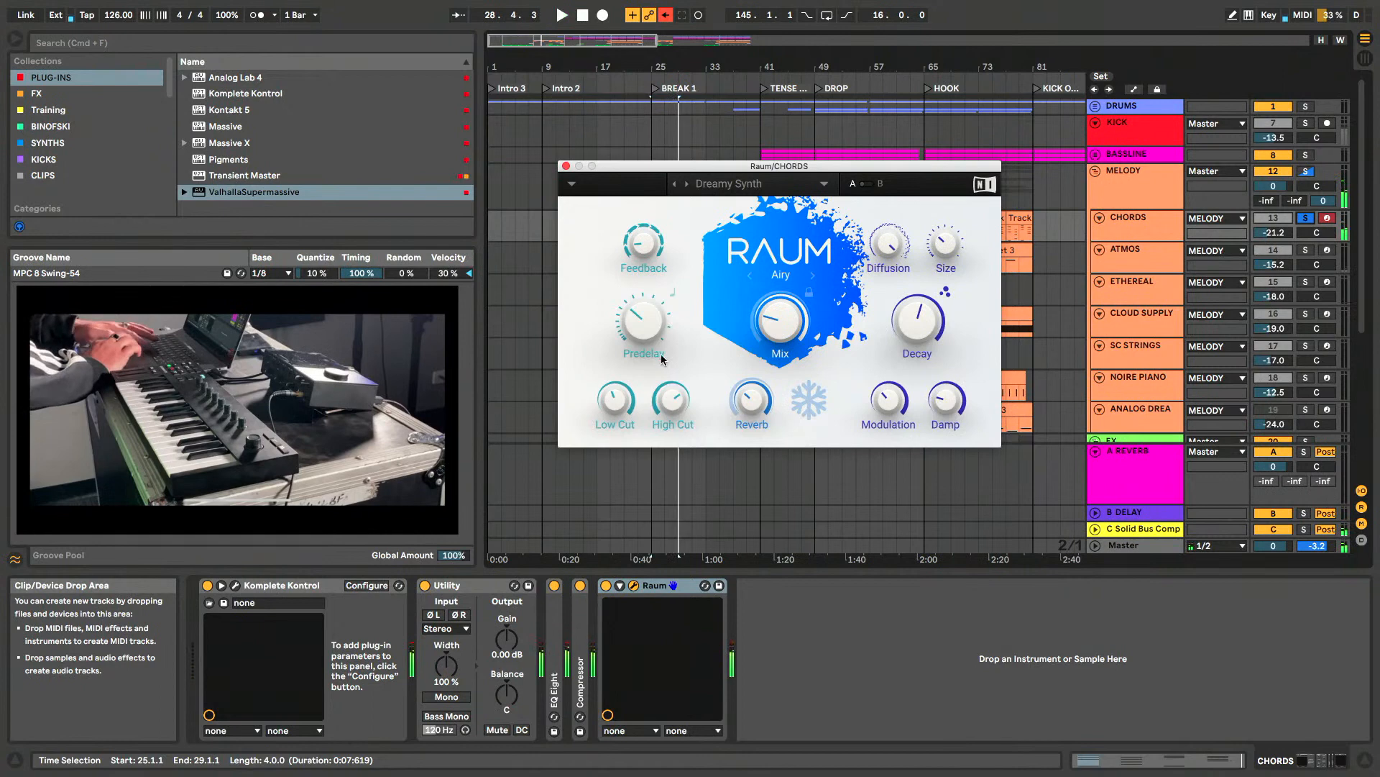
left_click(606, 585)
key("space")
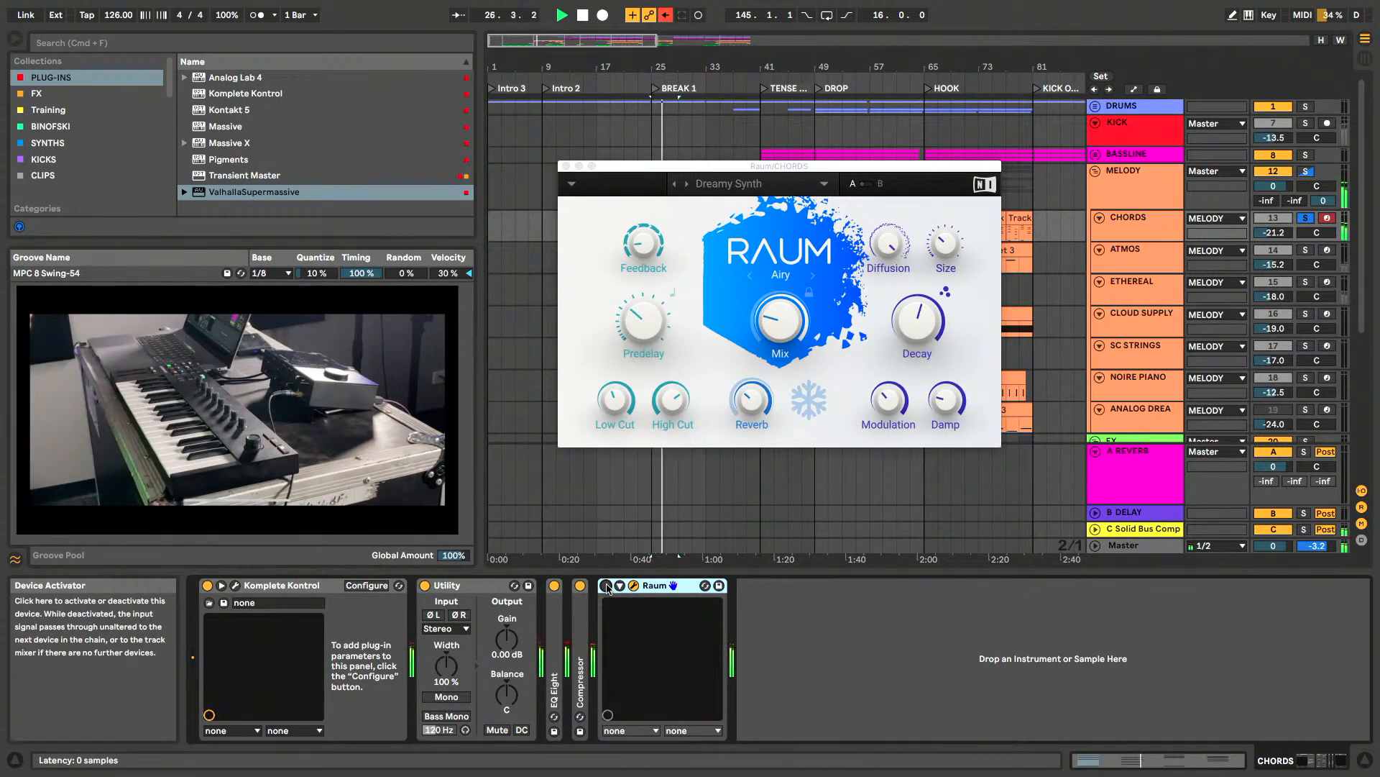
left_click(606, 585)
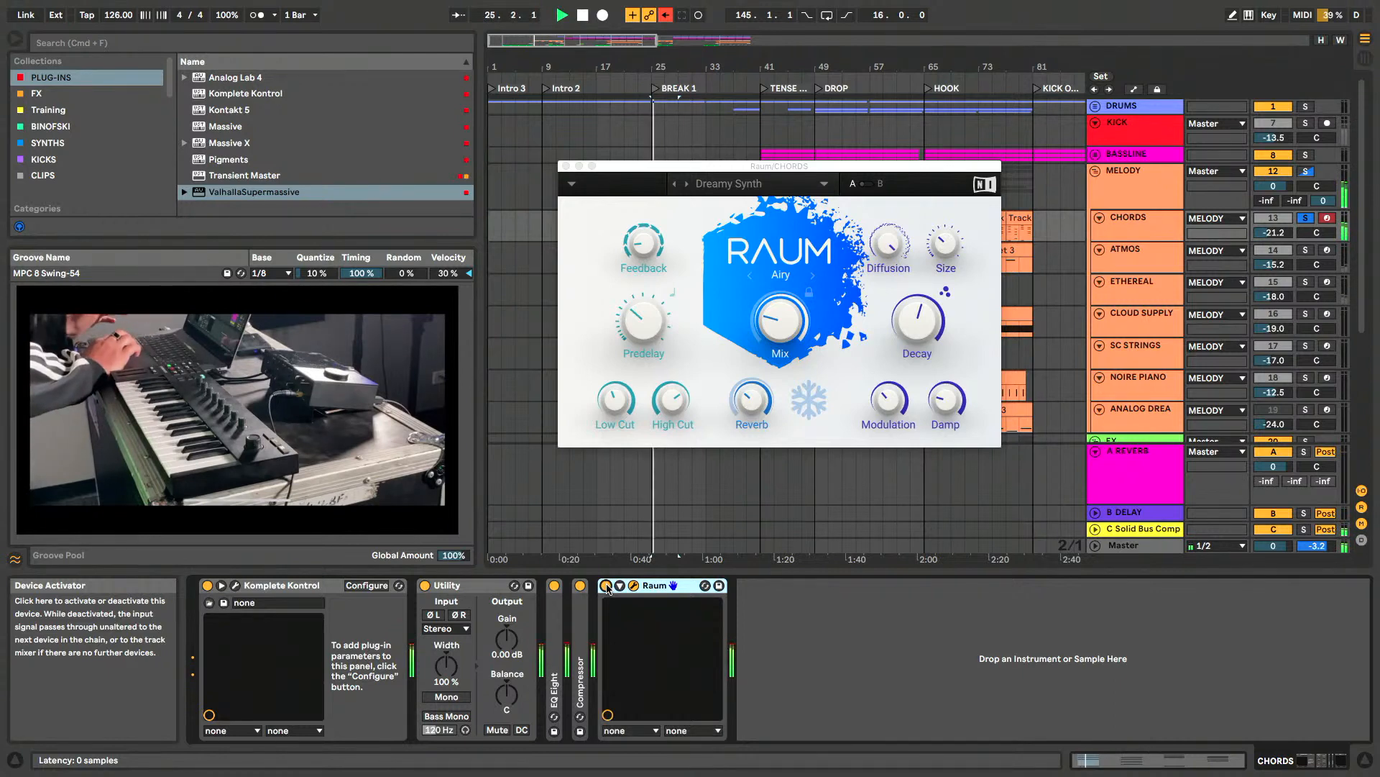
- Raise Raum's Mix, trying 46% while auditioning the soloed chords, and close the plug-in window
key("space")
left_click_drag(789, 337, 775, 322)
key("space")
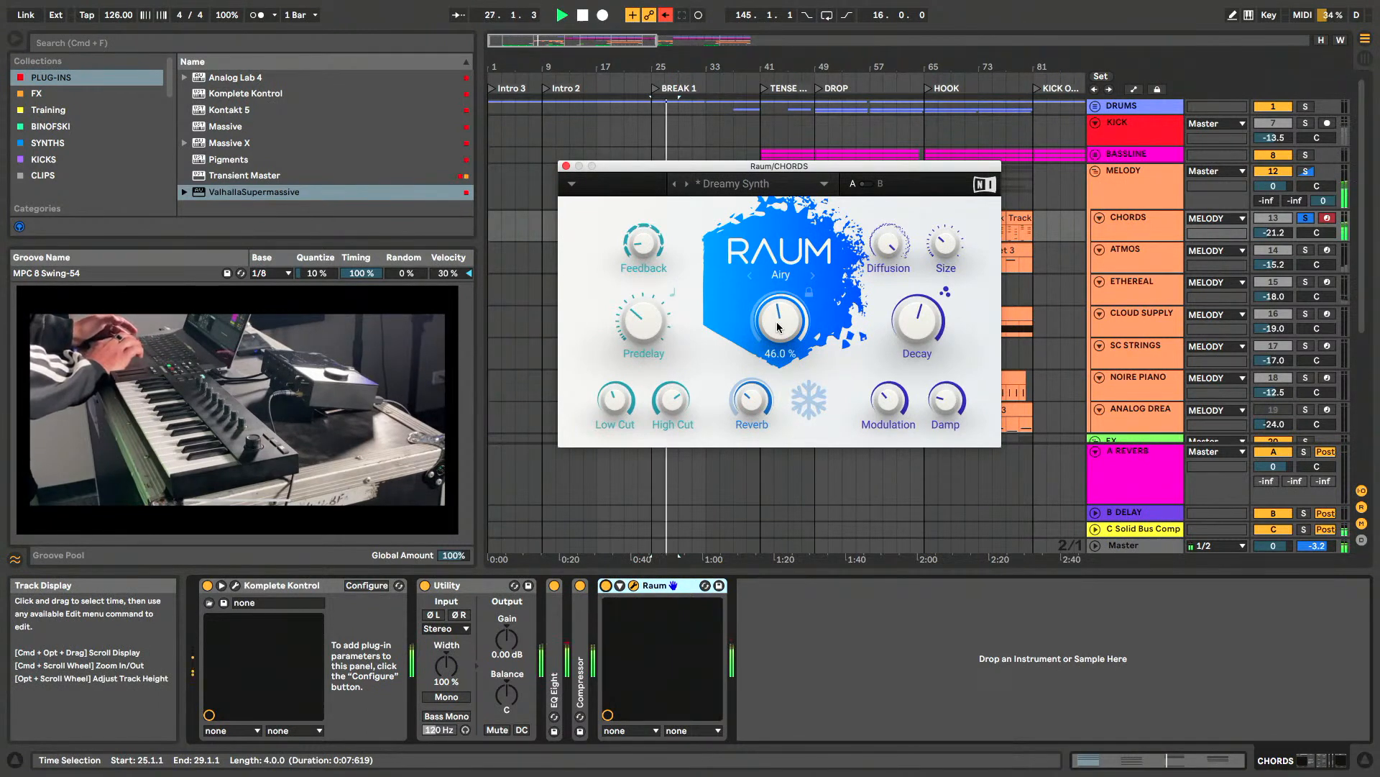
key("space")
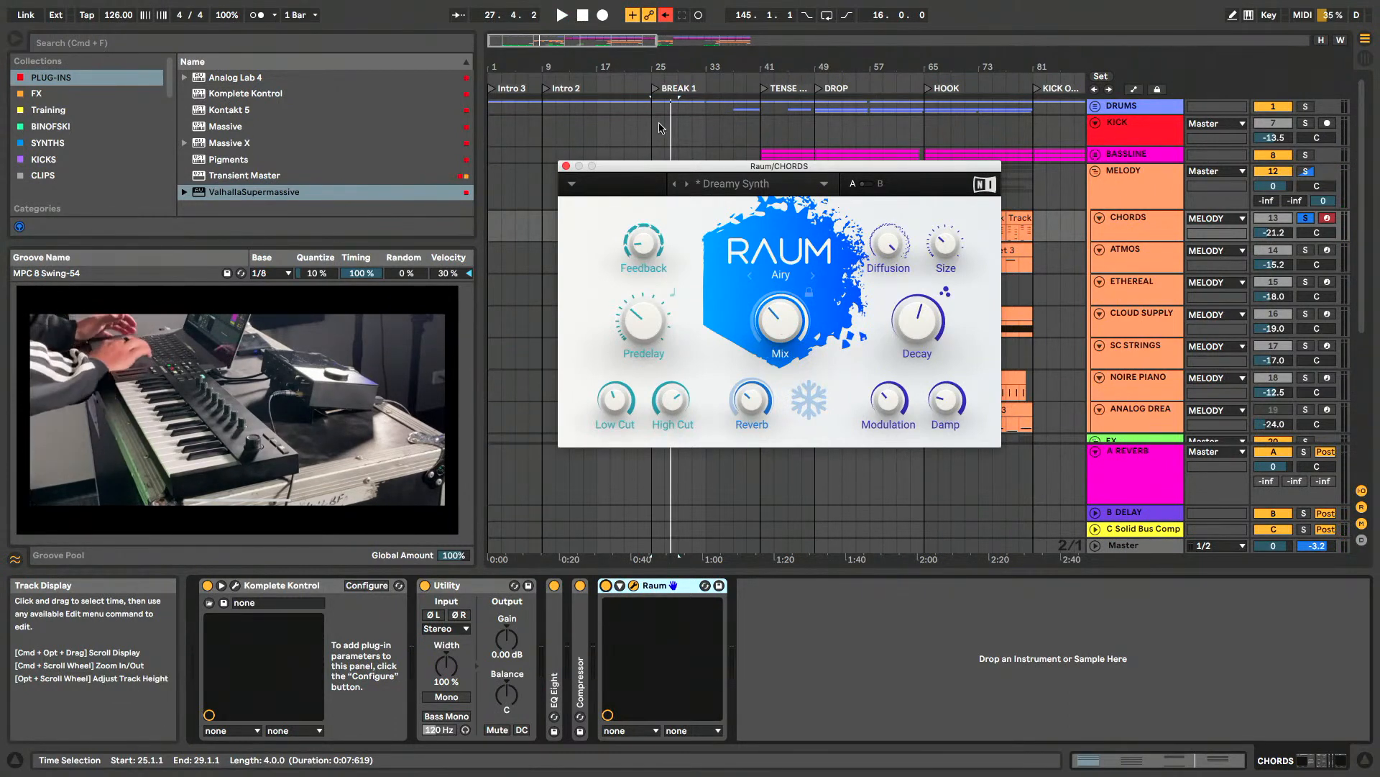
left_click(565, 166)
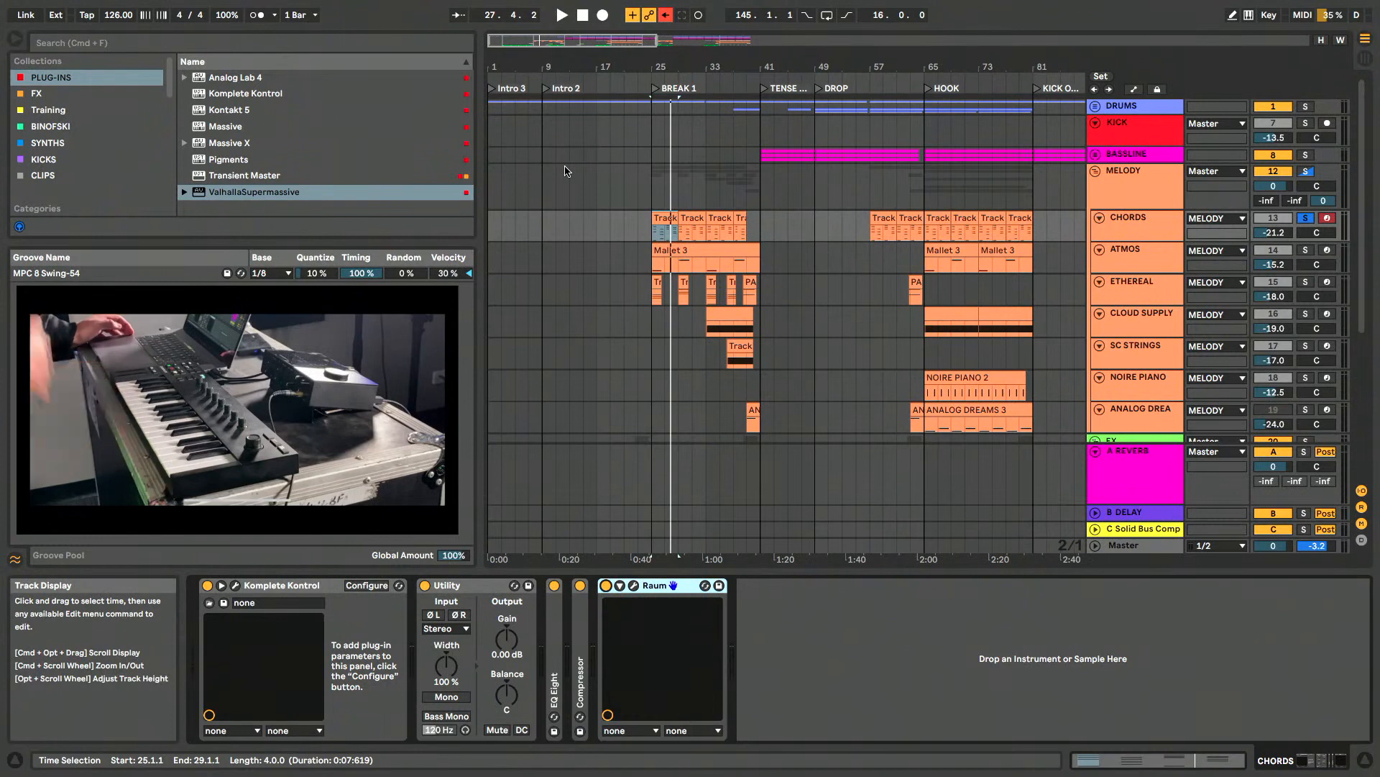
- Unsolo CHORDS, select the first Mallet 3 clip on ATMOS, and show the ATMOS track's devices
left_click(1161, 225)
left_click(679, 250)
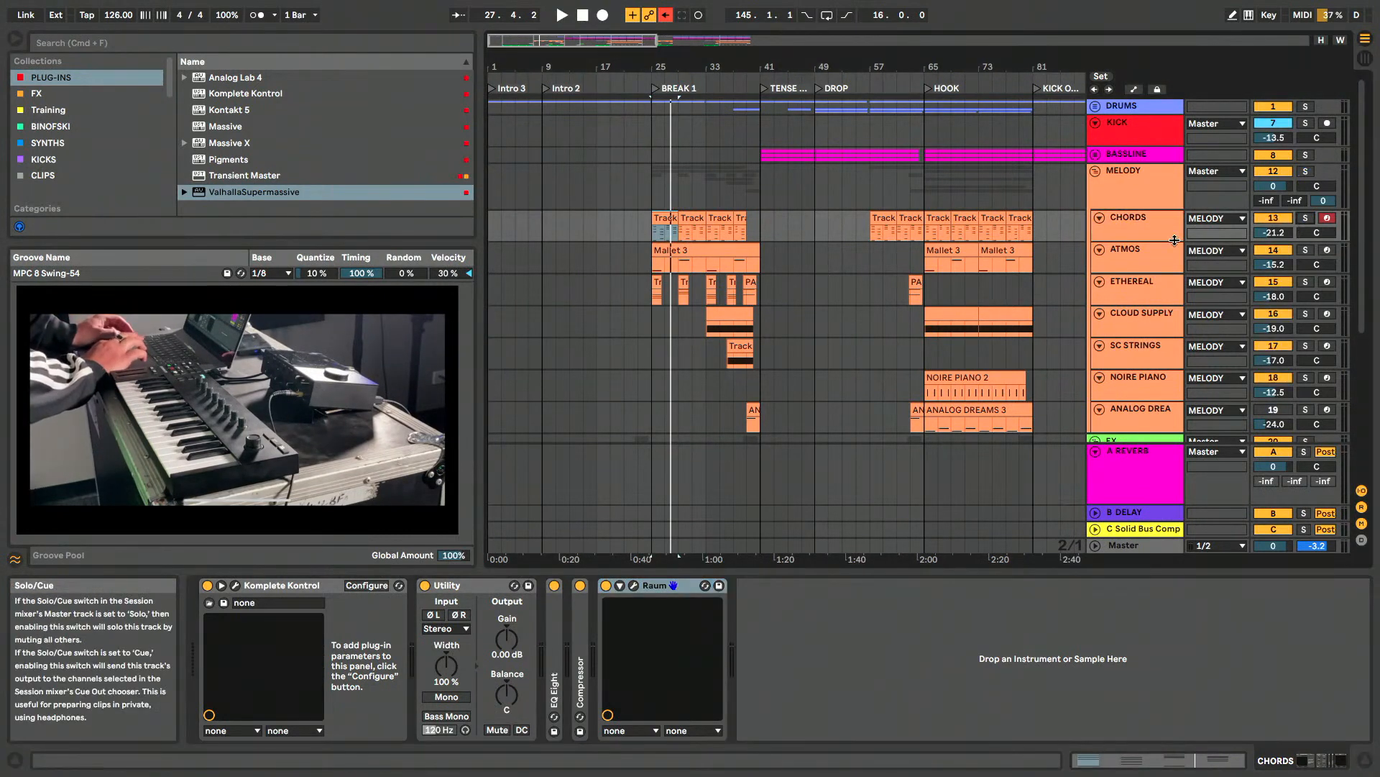
left_click(674, 250)
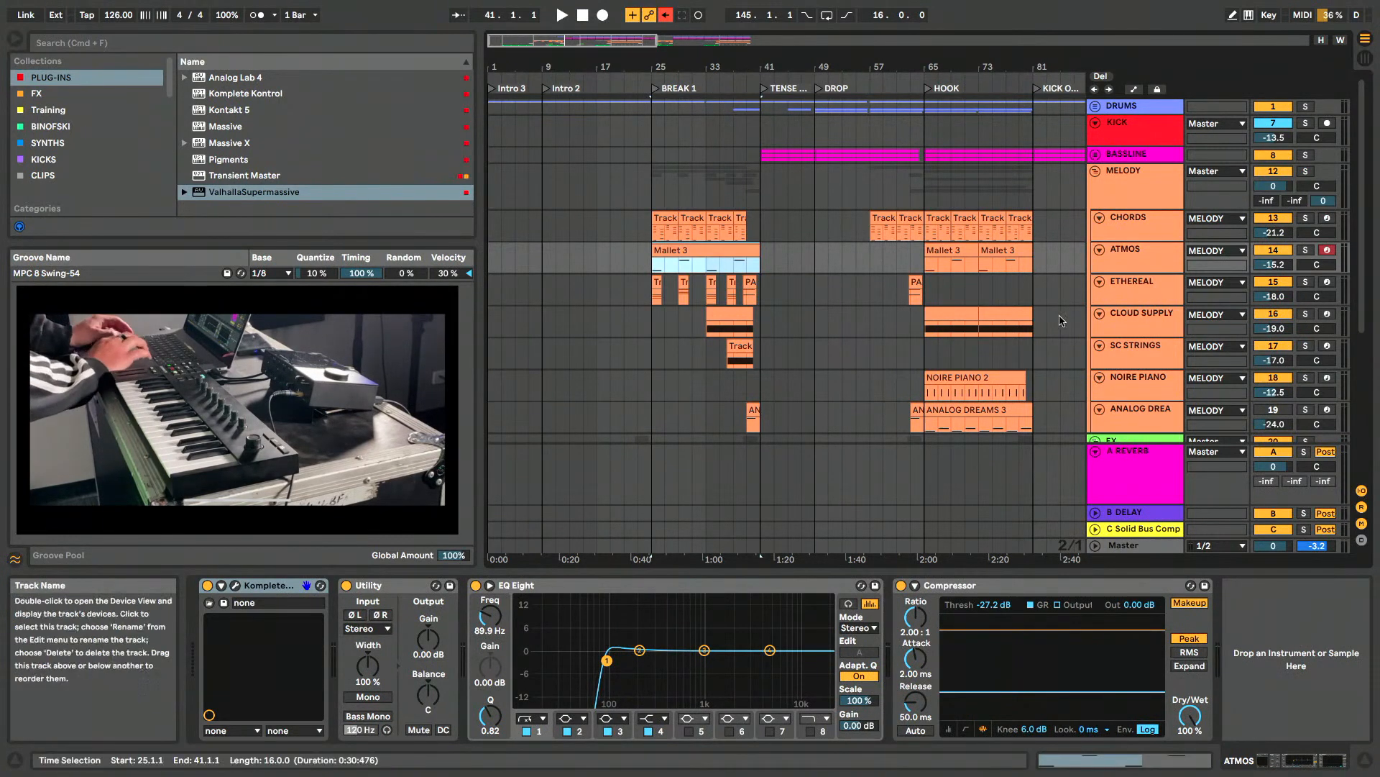
left_click(1135, 263)
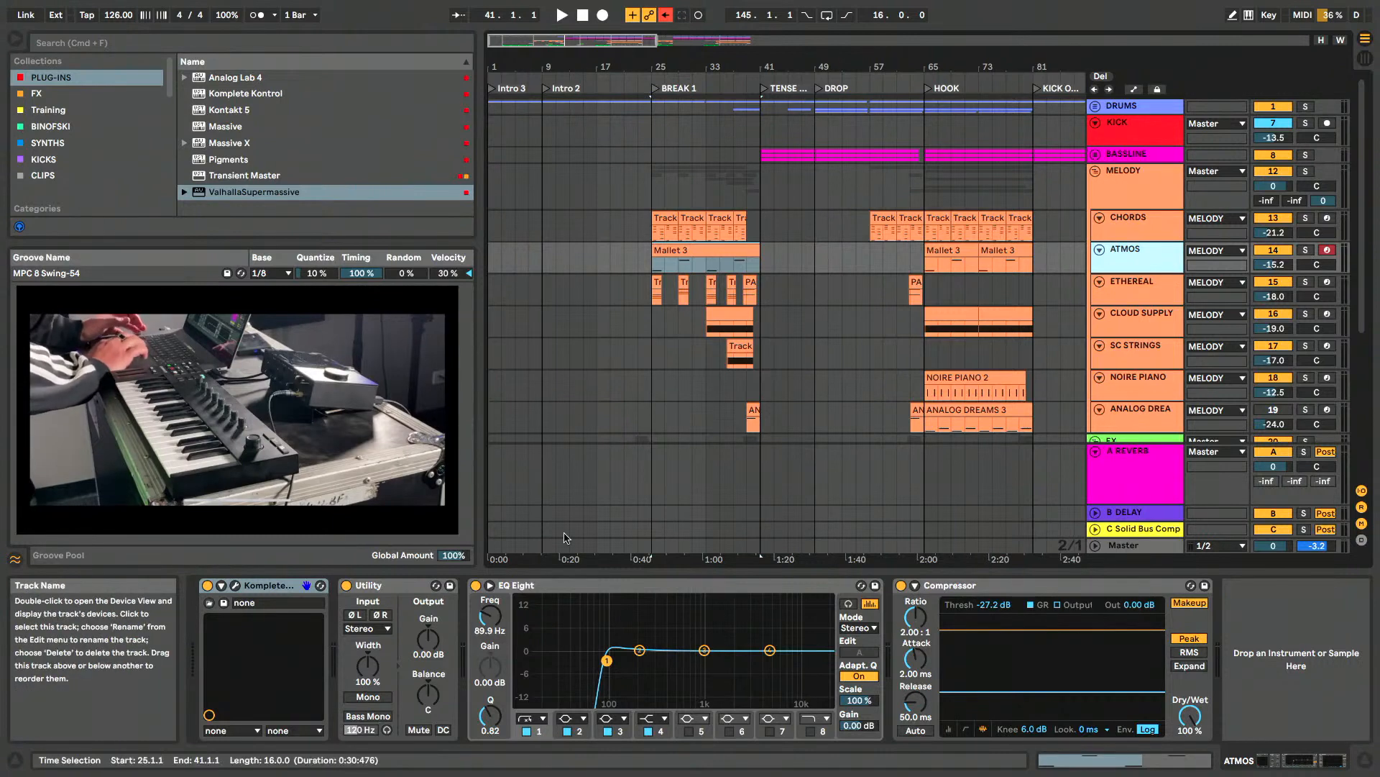
- Open the ATMOS Pharlight instrument, sweep its XY handle along POS and back to the lower-left area, and close it
left_click(236, 588)
left_click_drag(858, 71, 859, 68)
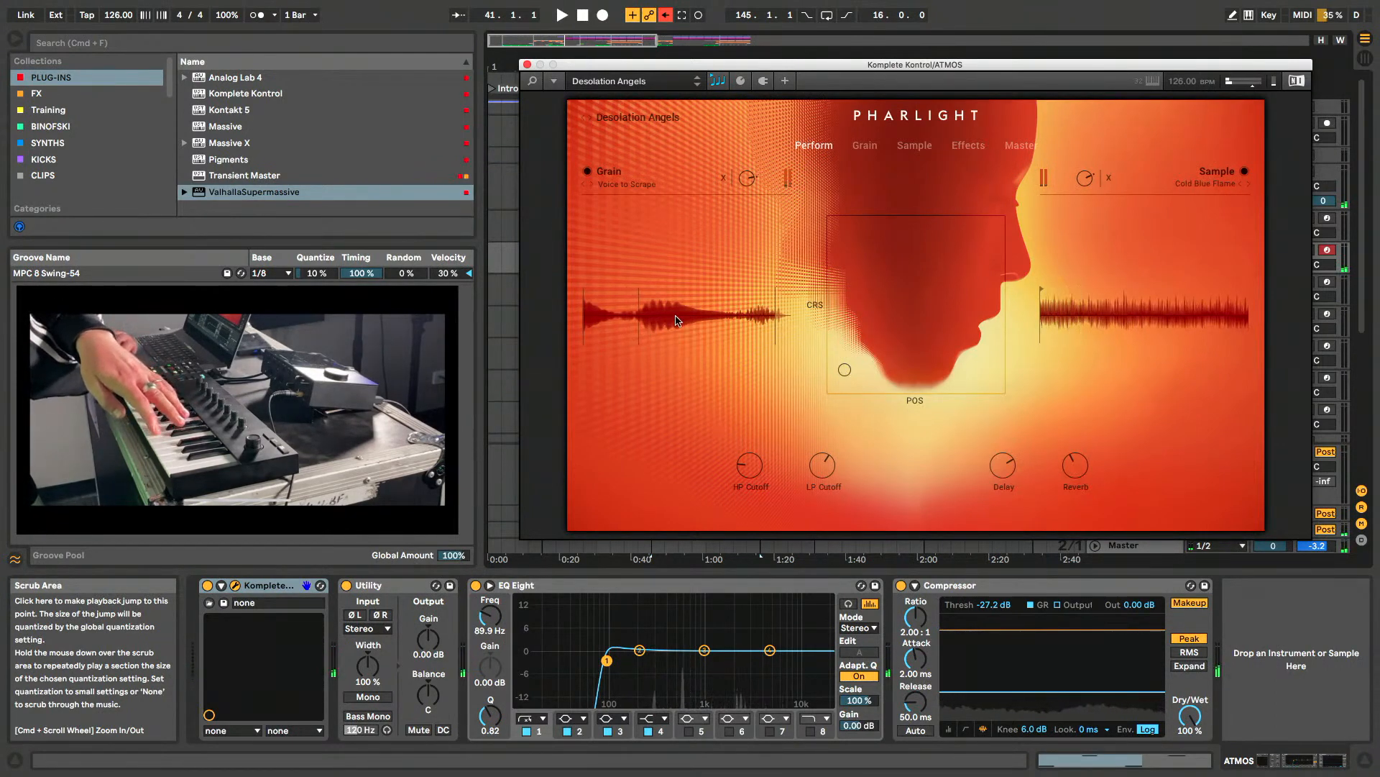
left_click_drag(844, 373, 969, 370)
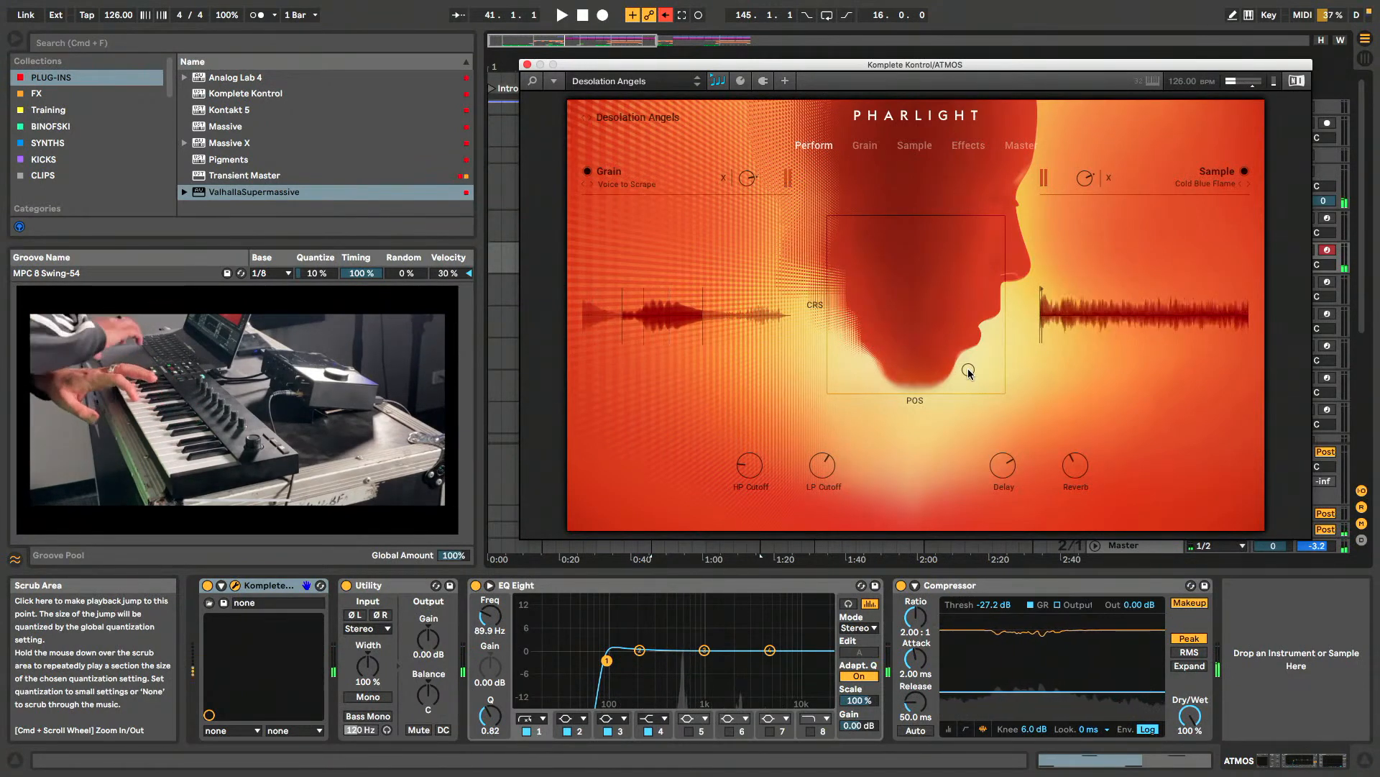
left_click_drag(968, 370, 845, 383)
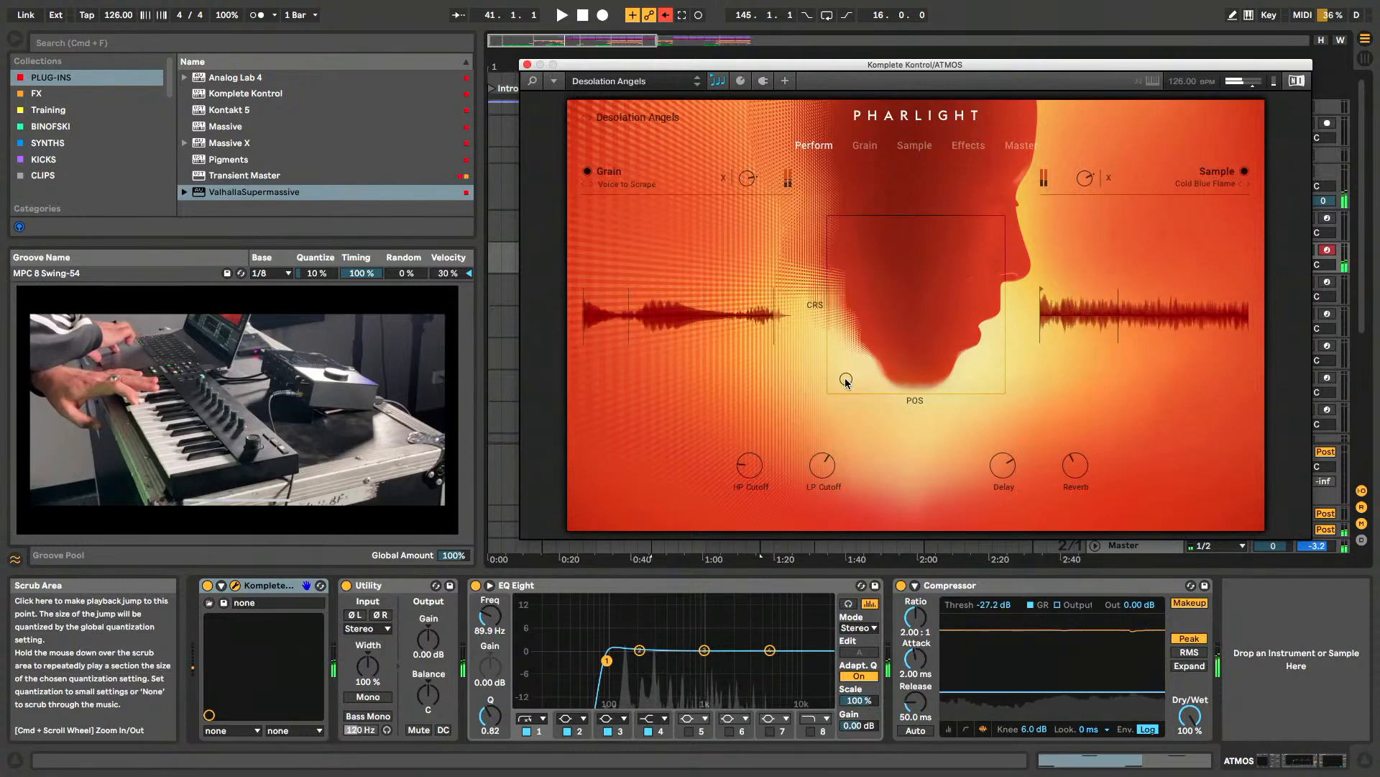
left_click(527, 65)
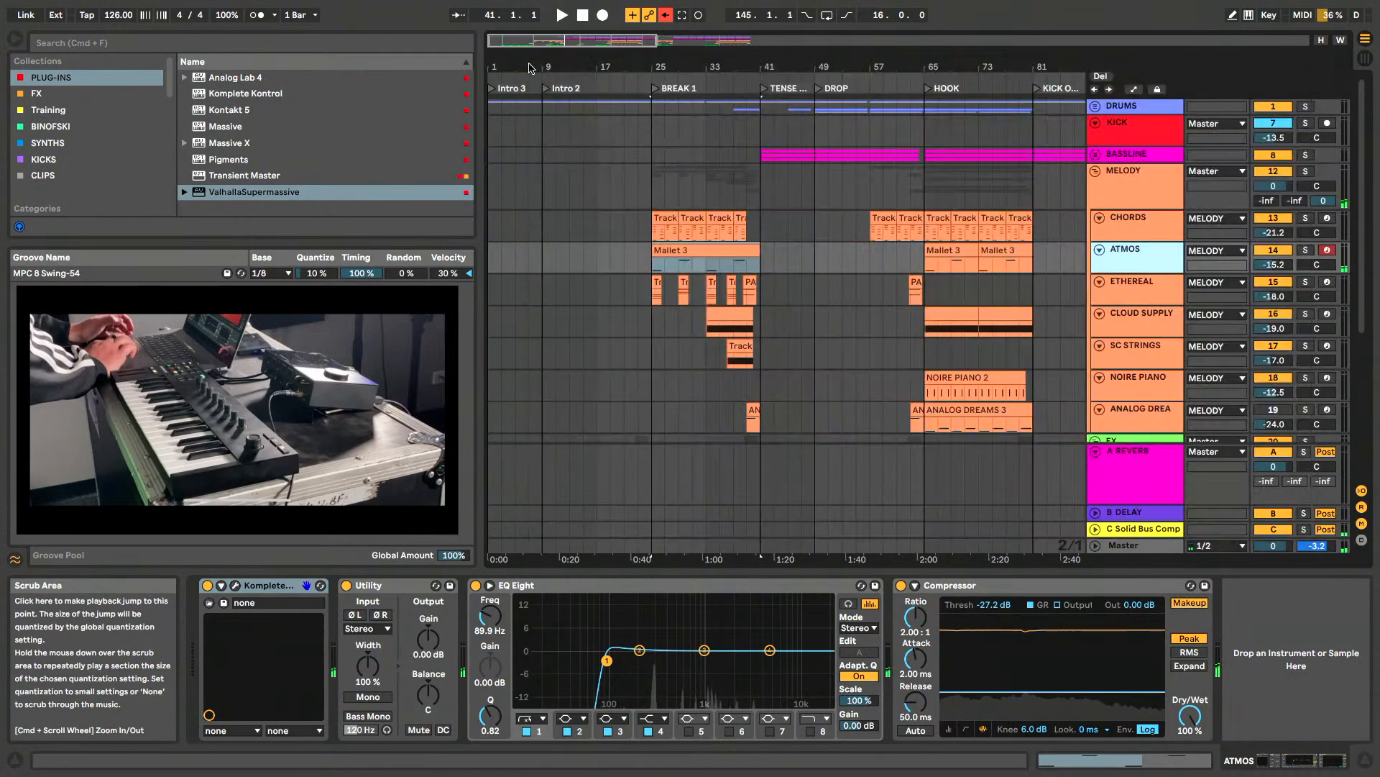
- Solo CHORDS and ATMOS and play them together from the first Mallet 3 clip in BREAK 1
left_click(656, 271)
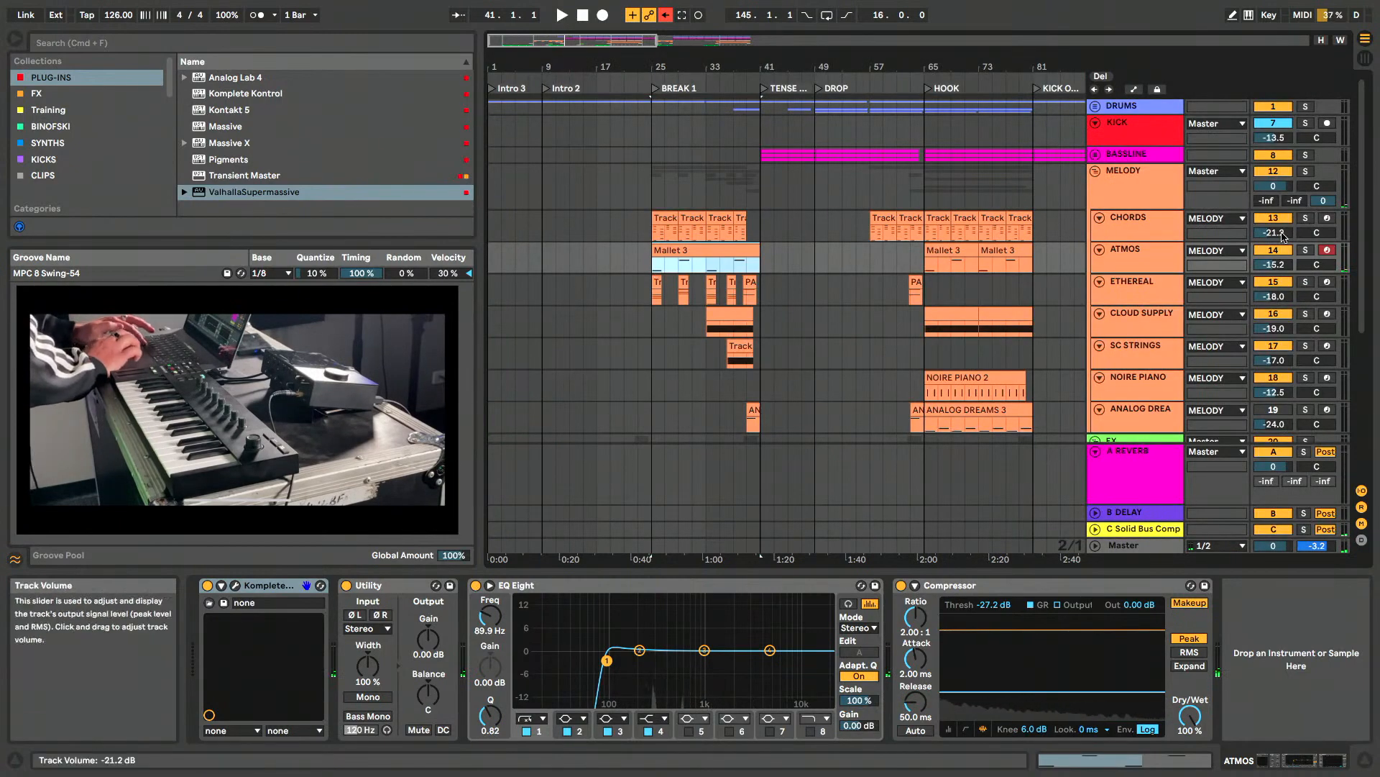
left_click(1305, 218)
left_click(1305, 249)
key("space")
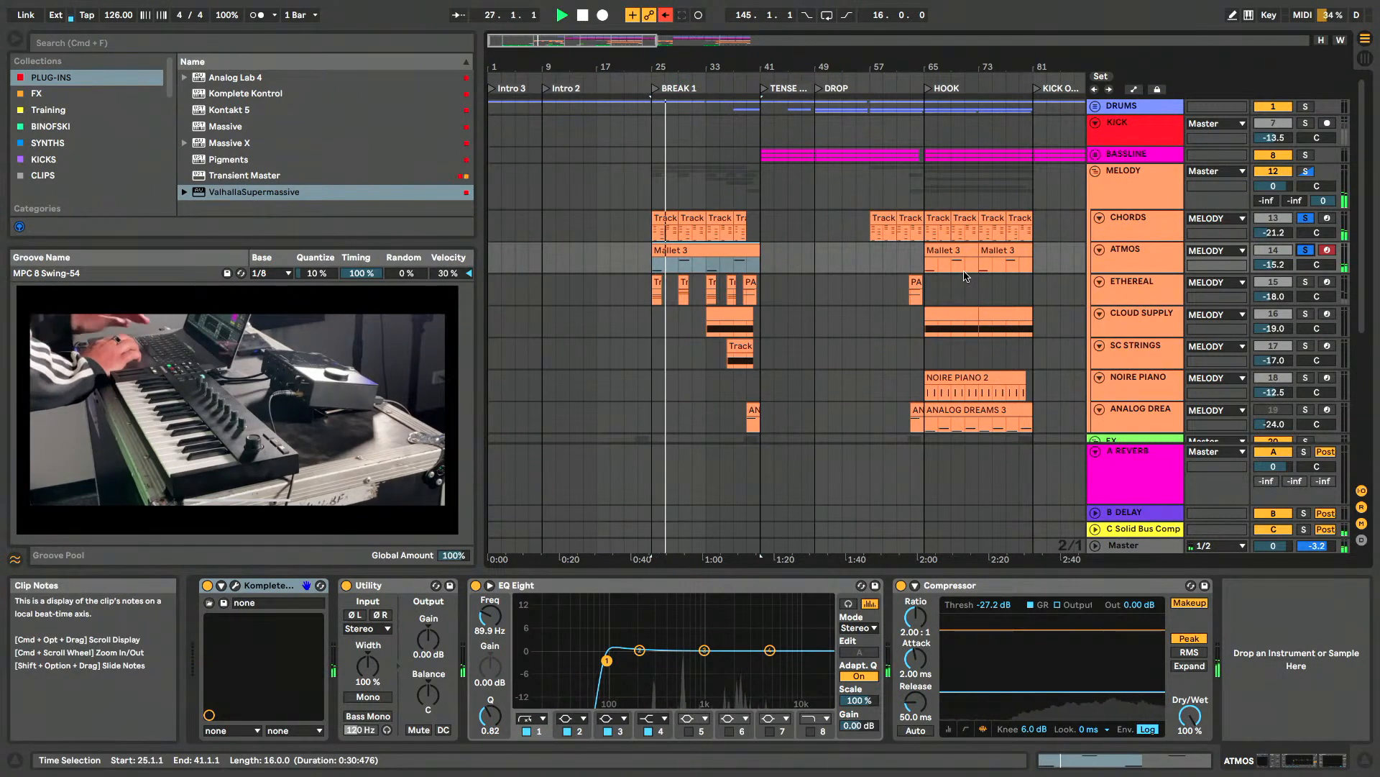
- Lower the ATMOS track's volume to -18.8 dB in the Session mixer, stop playback, and unsolo both tracks
key("Tab")
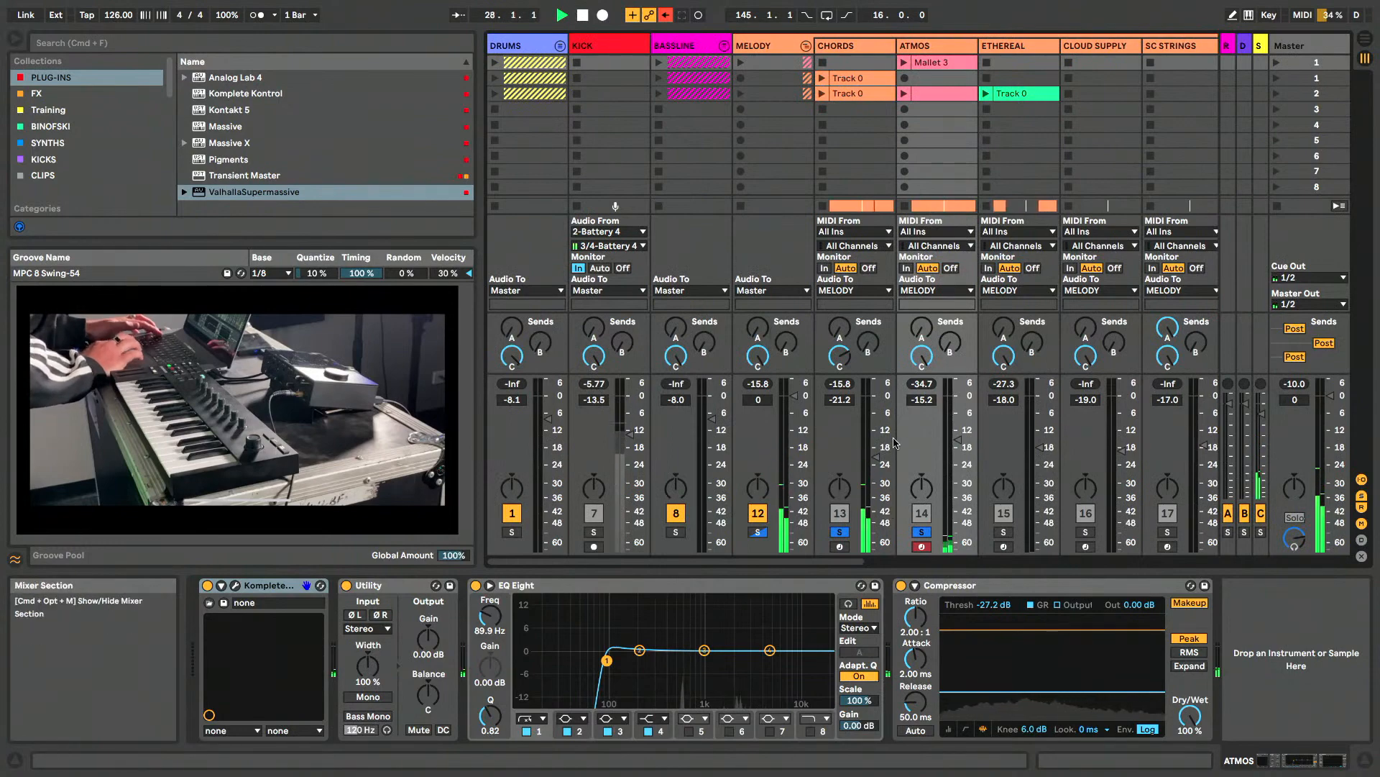
left_click_drag(962, 446, 962, 455)
key("Tab")
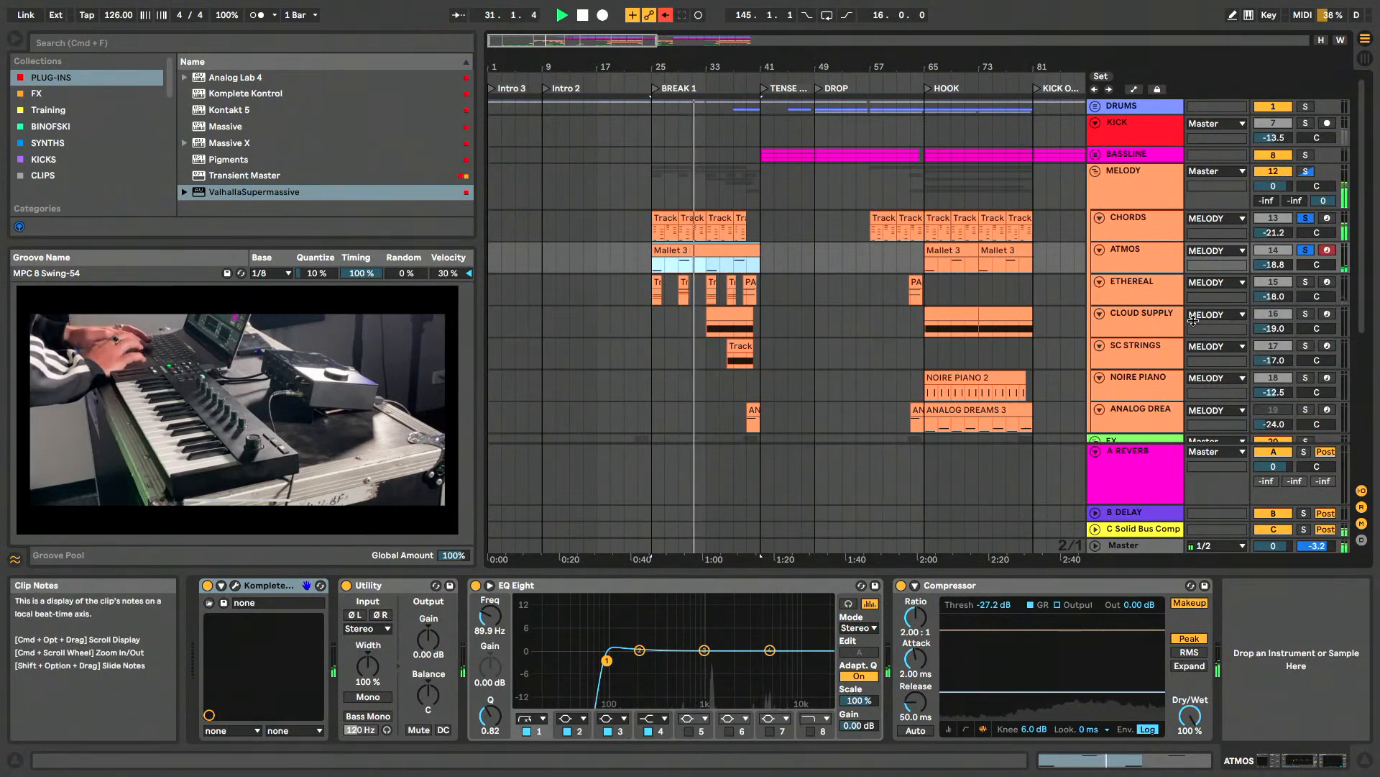
left_click(1152, 259)
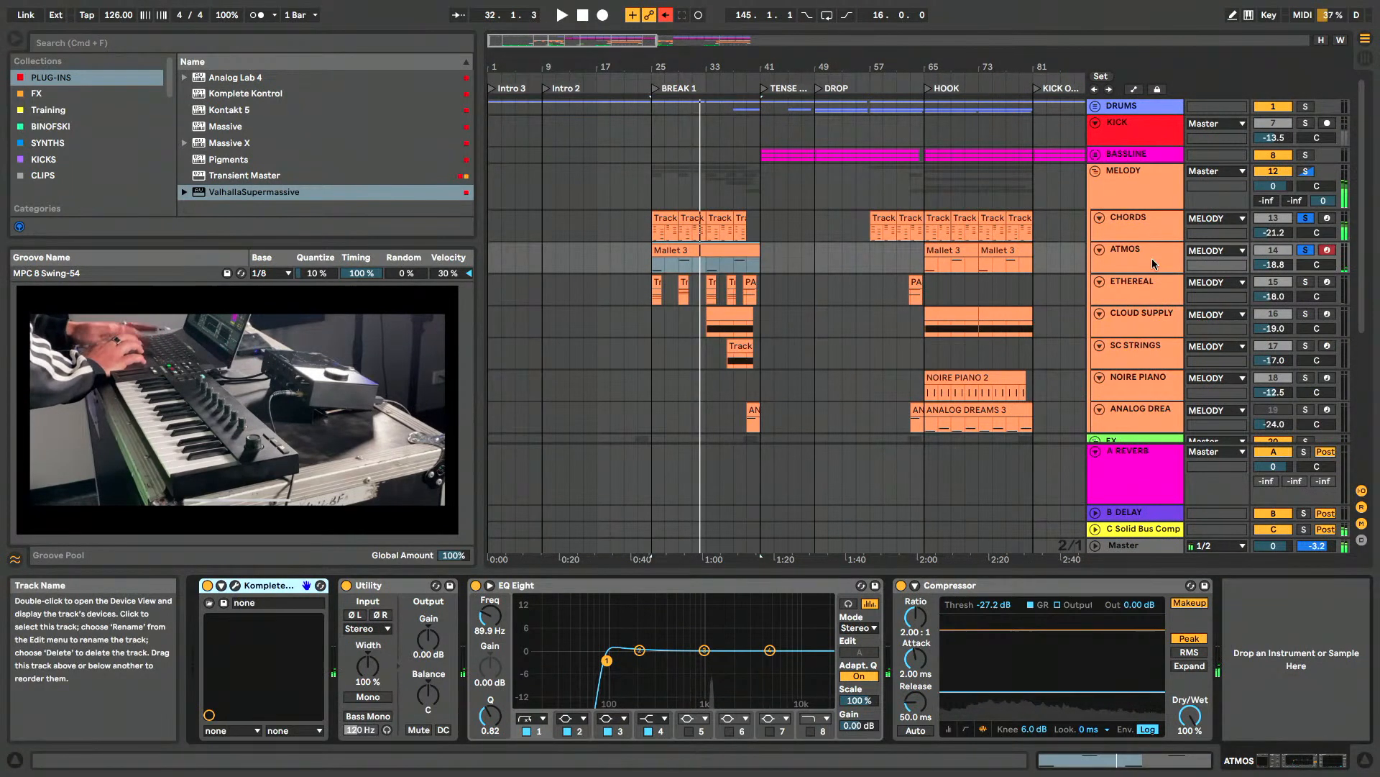
left_click(1305, 251)
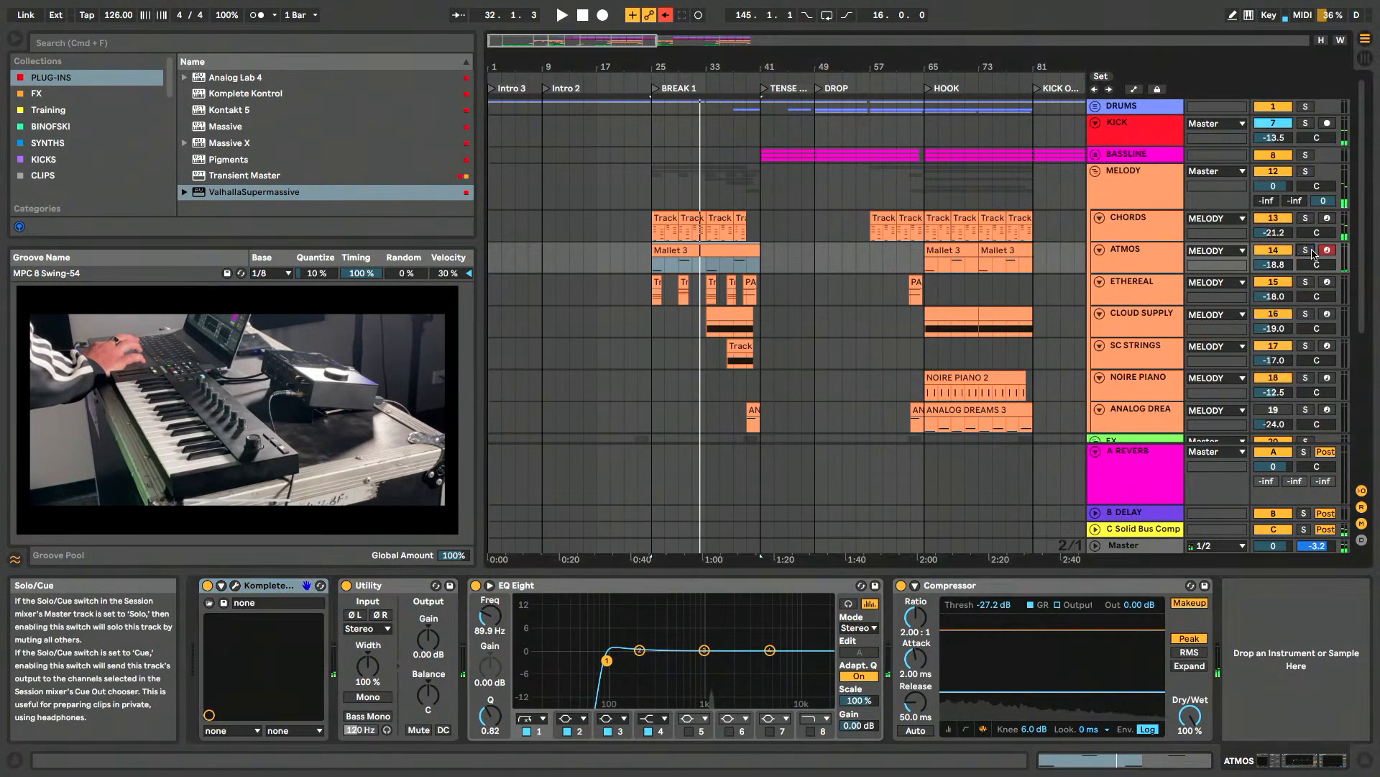
- Reopen Pharlight on ATMOS and preview the Again Forever and Aetherial presets in the Komplete Kontrol library
left_click(1140, 258)
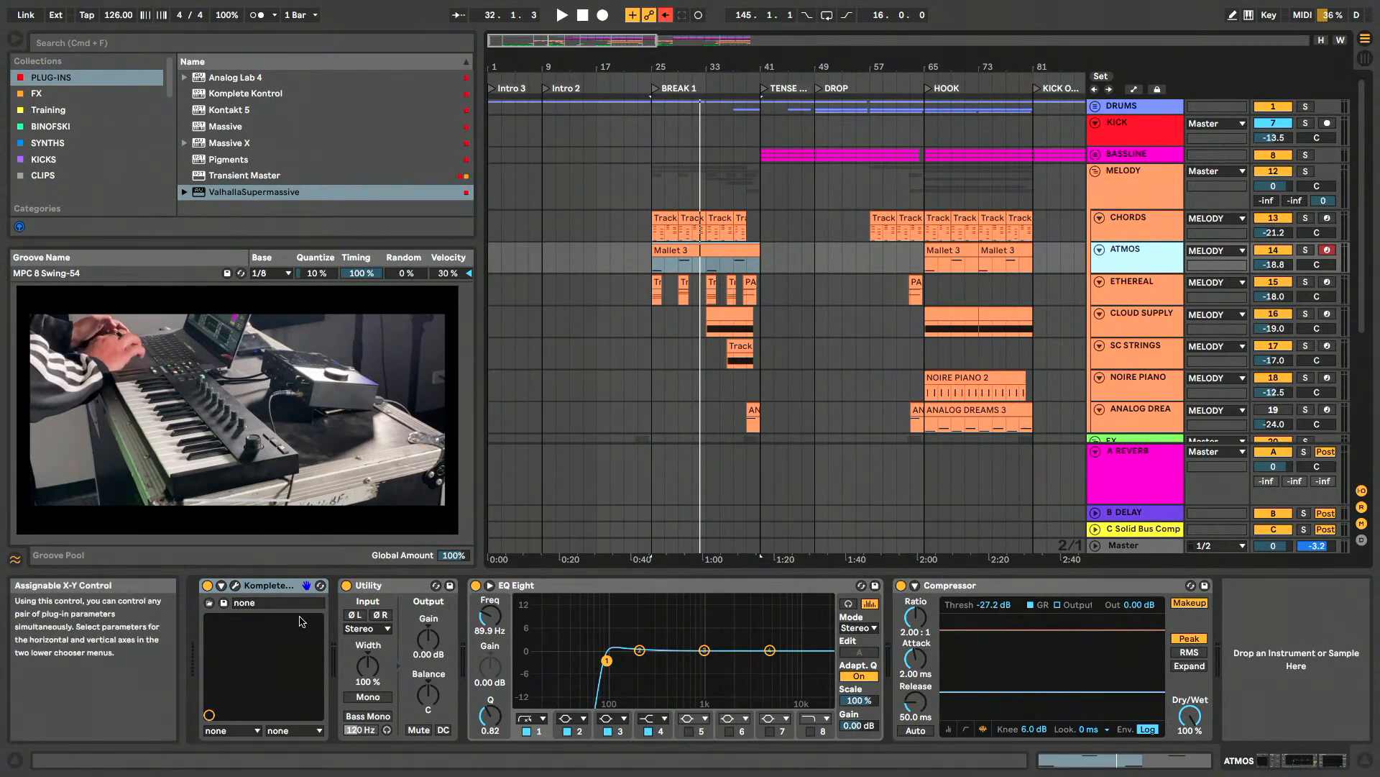
left_click(236, 586)
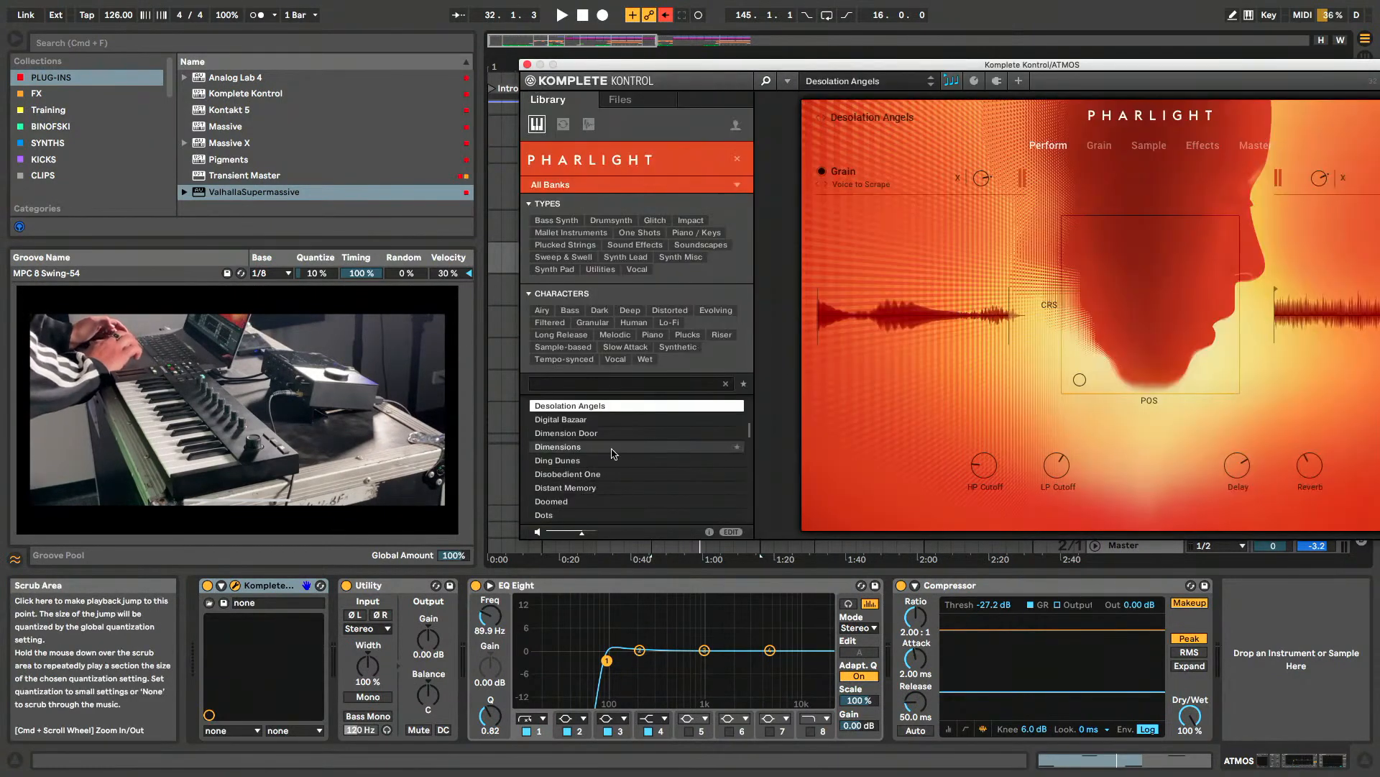
scroll(593, 450, "up", 15)
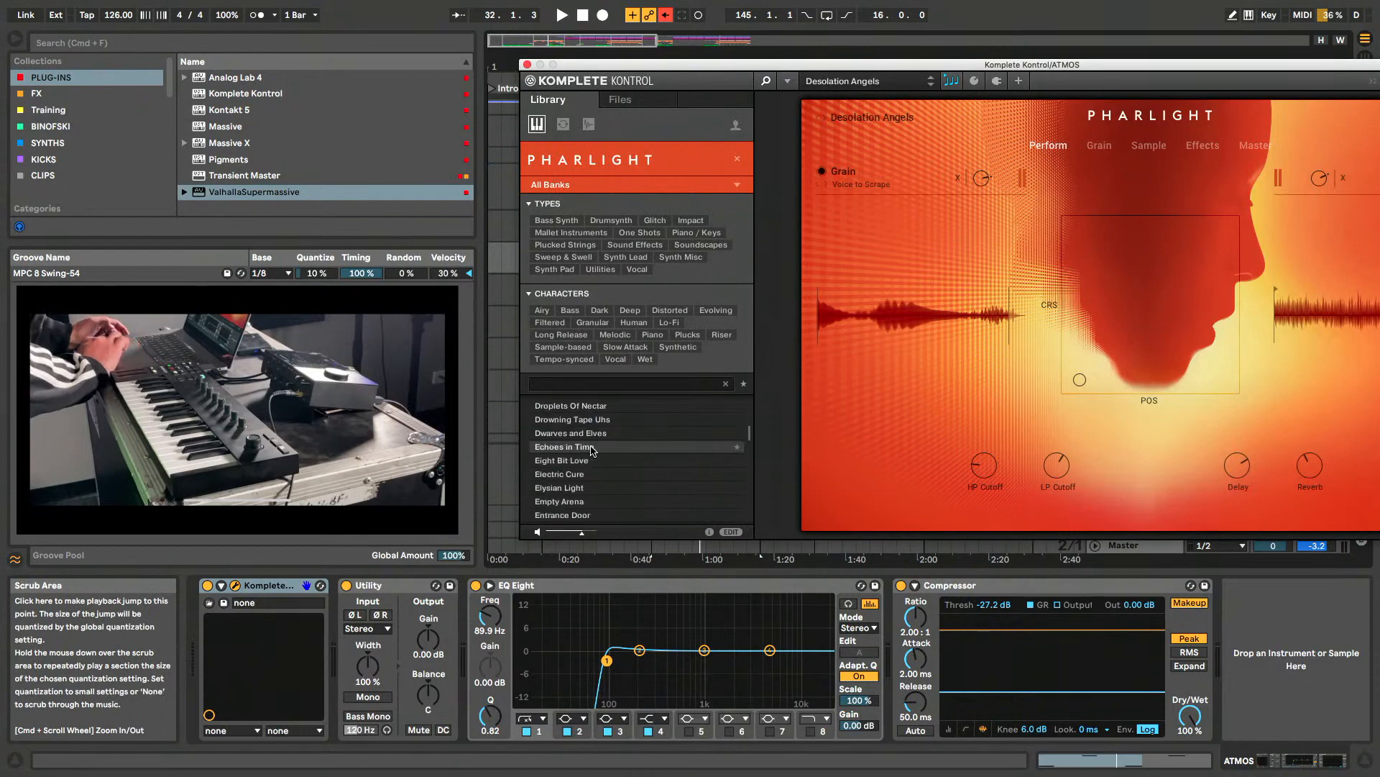
left_click(593, 450)
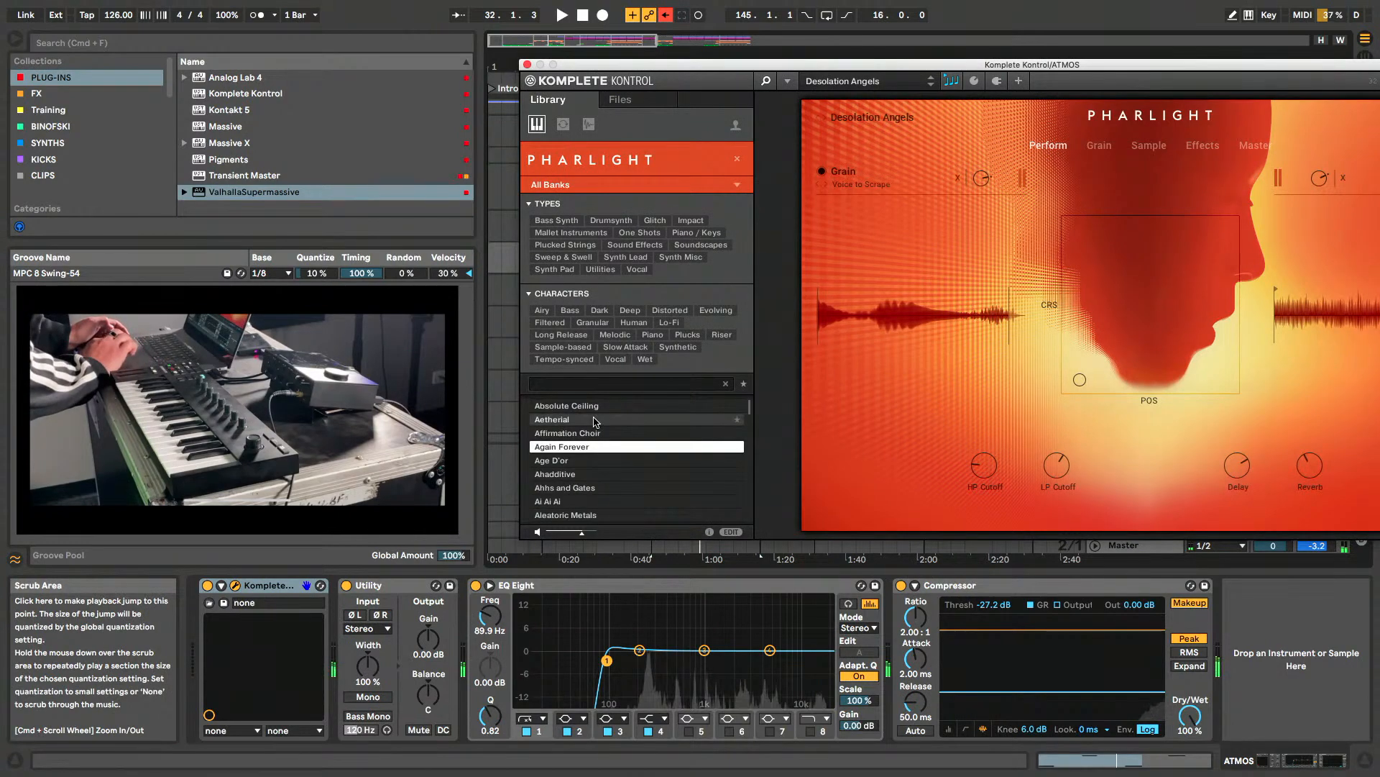
left_click(595, 422)
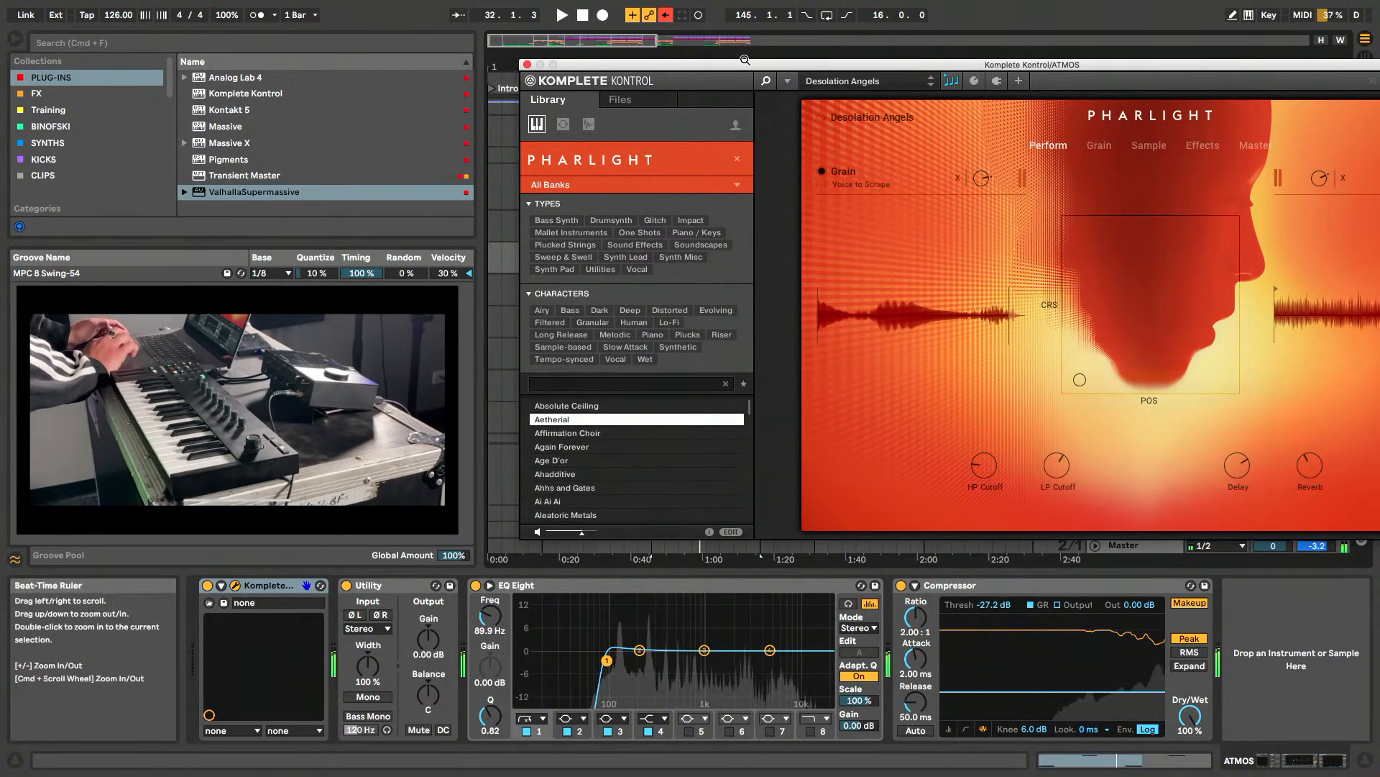
- Preview the Blue Flame, Blurred Accapellas, Bouncin Lead and Breathy Keys presets, and hide the library
left_click(766, 81)
left_click_drag(846, 66, 845, 62)
left_click(531, 76)
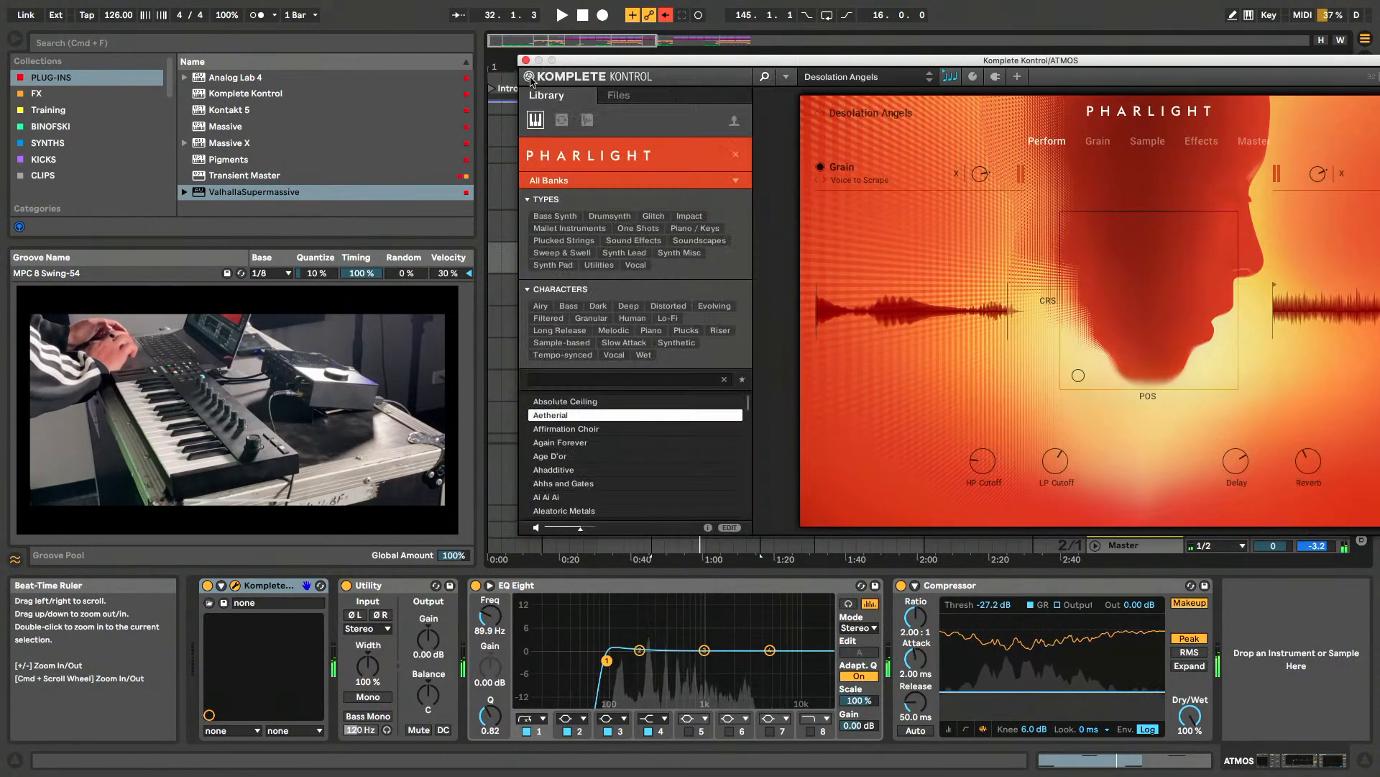
scroll(591, 417, "down", 10)
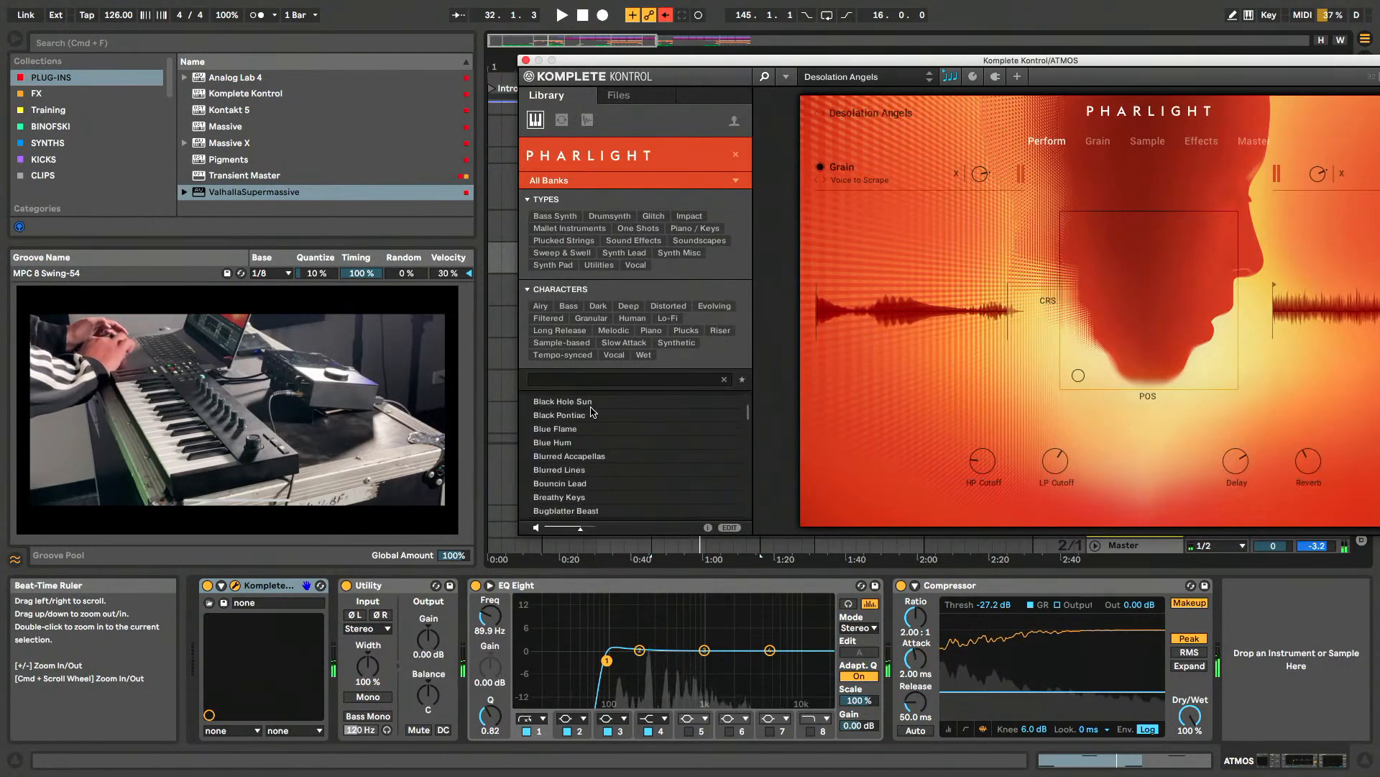
left_click(588, 428)
left_click(584, 456)
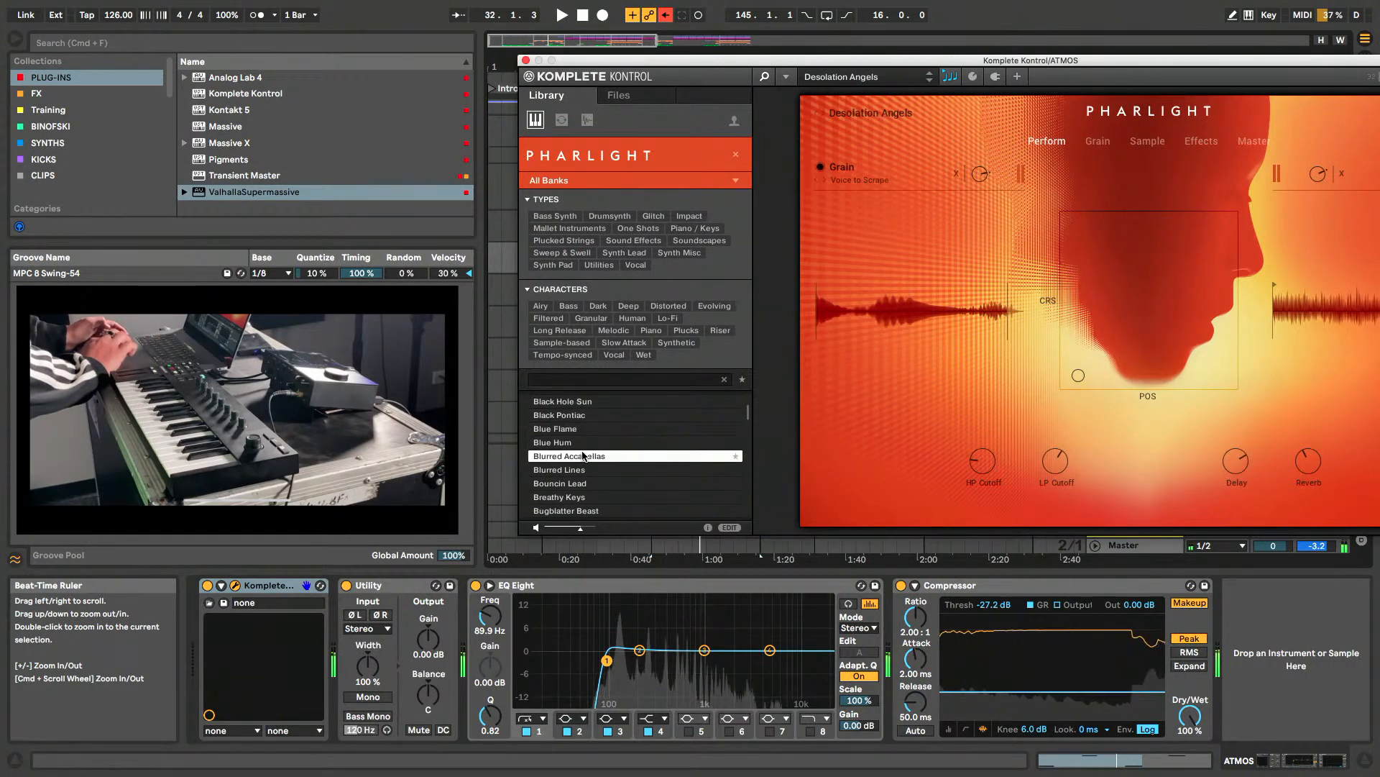
left_click(582, 484)
left_click(582, 496)
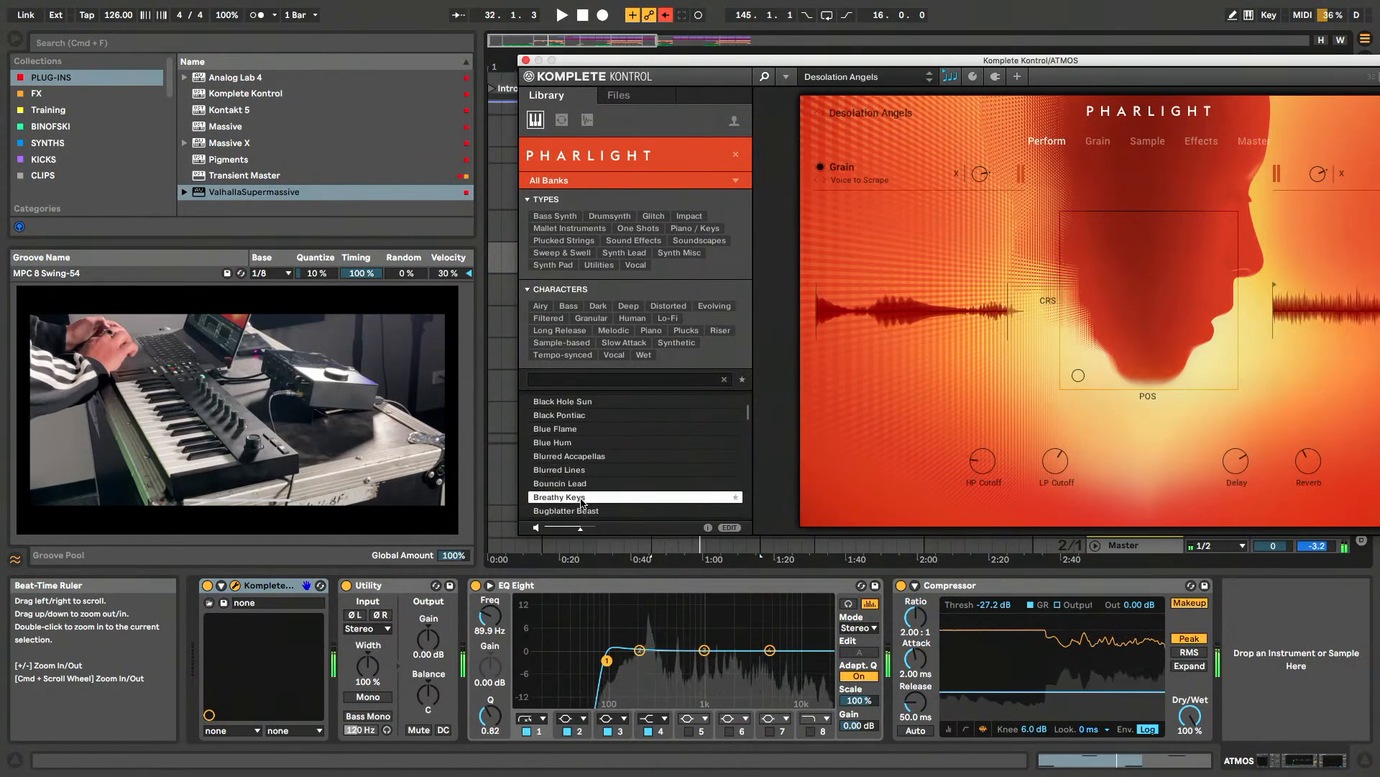
left_click(764, 76)
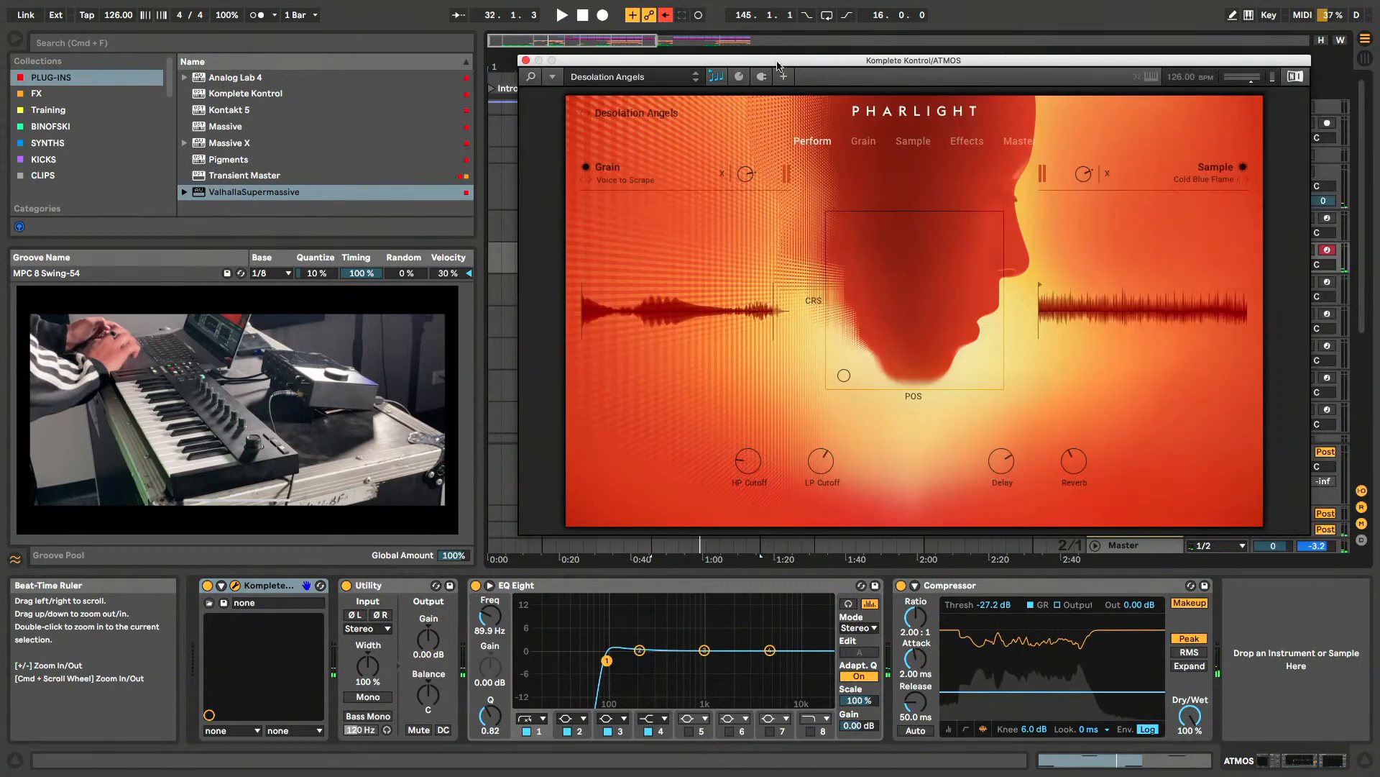
- Shift the Pharlight window slightly and open the Grain source browser
left_click_drag(776, 62, 777, 61)
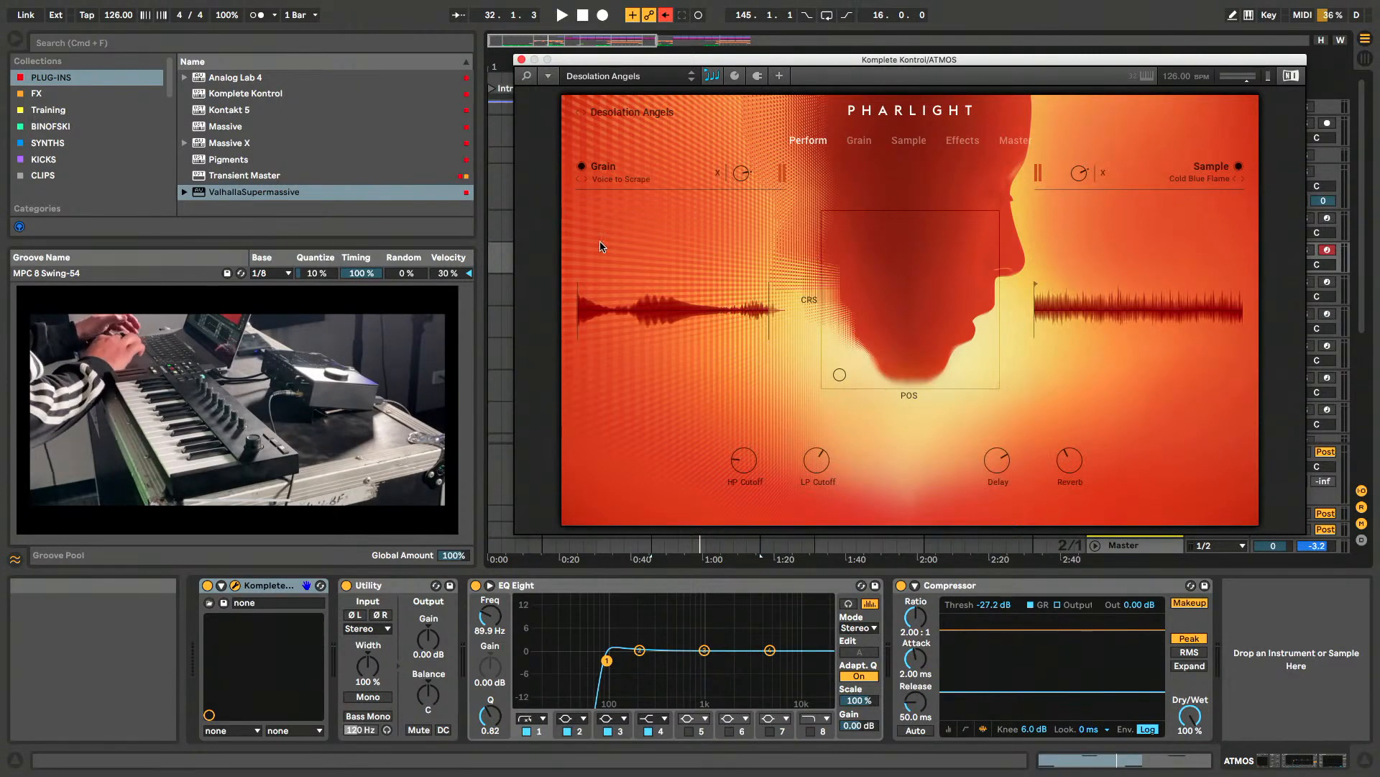
left_click(625, 170)
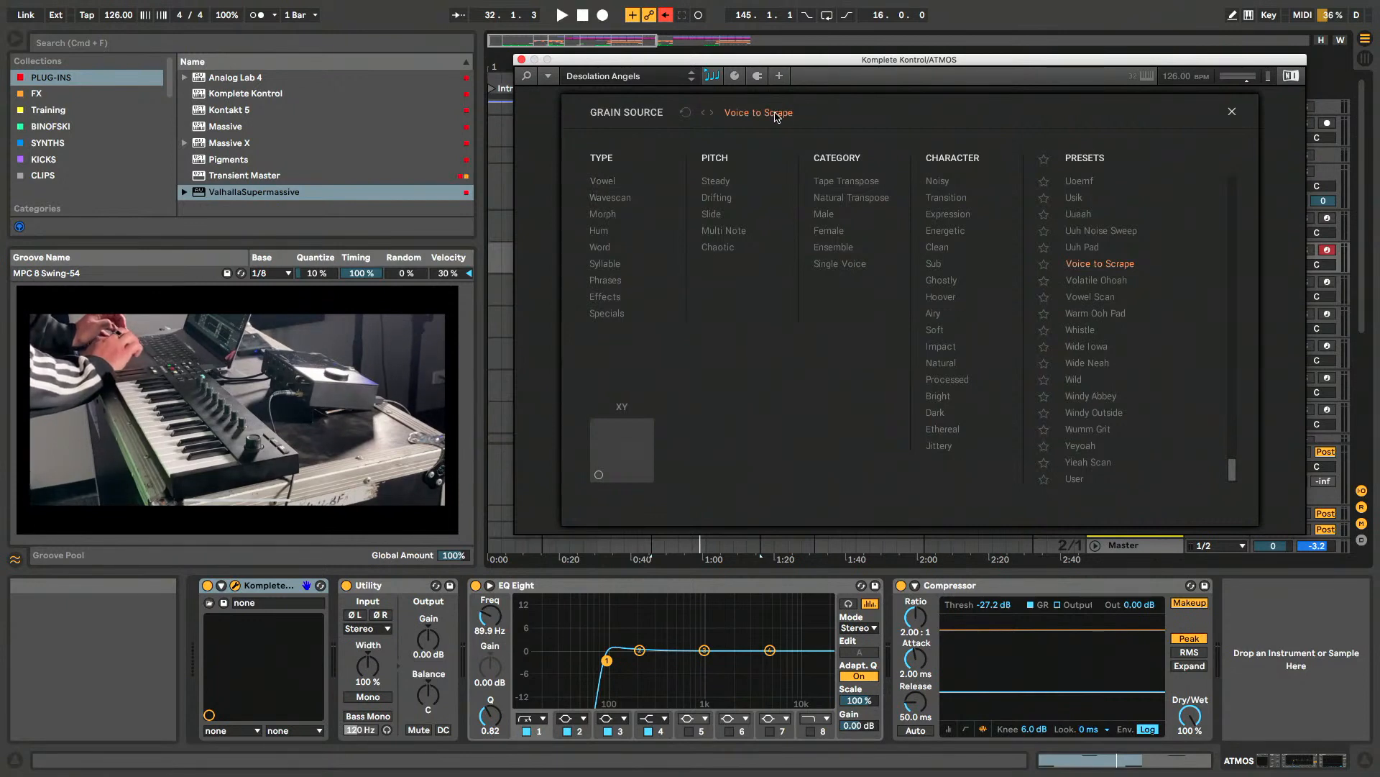
- Close the Grain source browser and examine Pharlight's Grain and Sample pages, focusing on the grain waveform and cursor position
left_click(1232, 111)
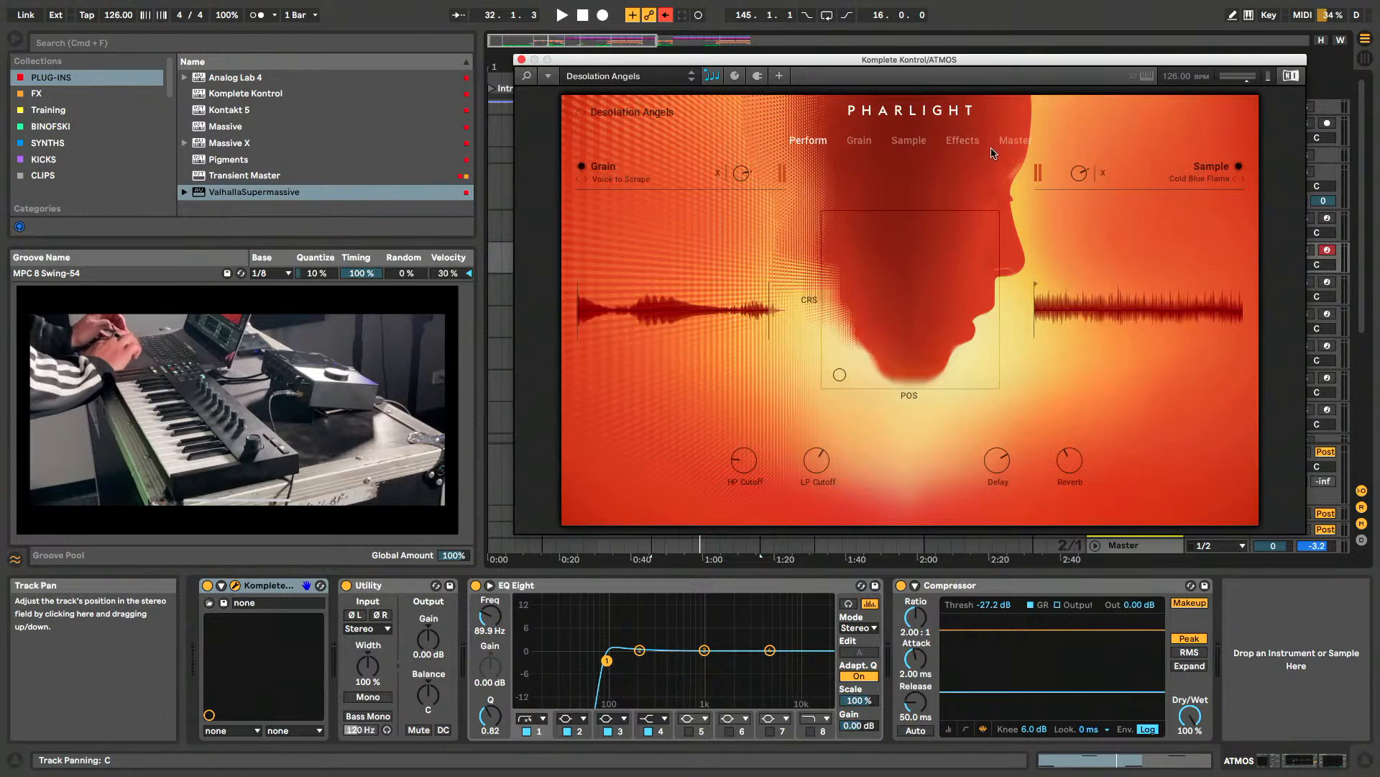
left_click(858, 144)
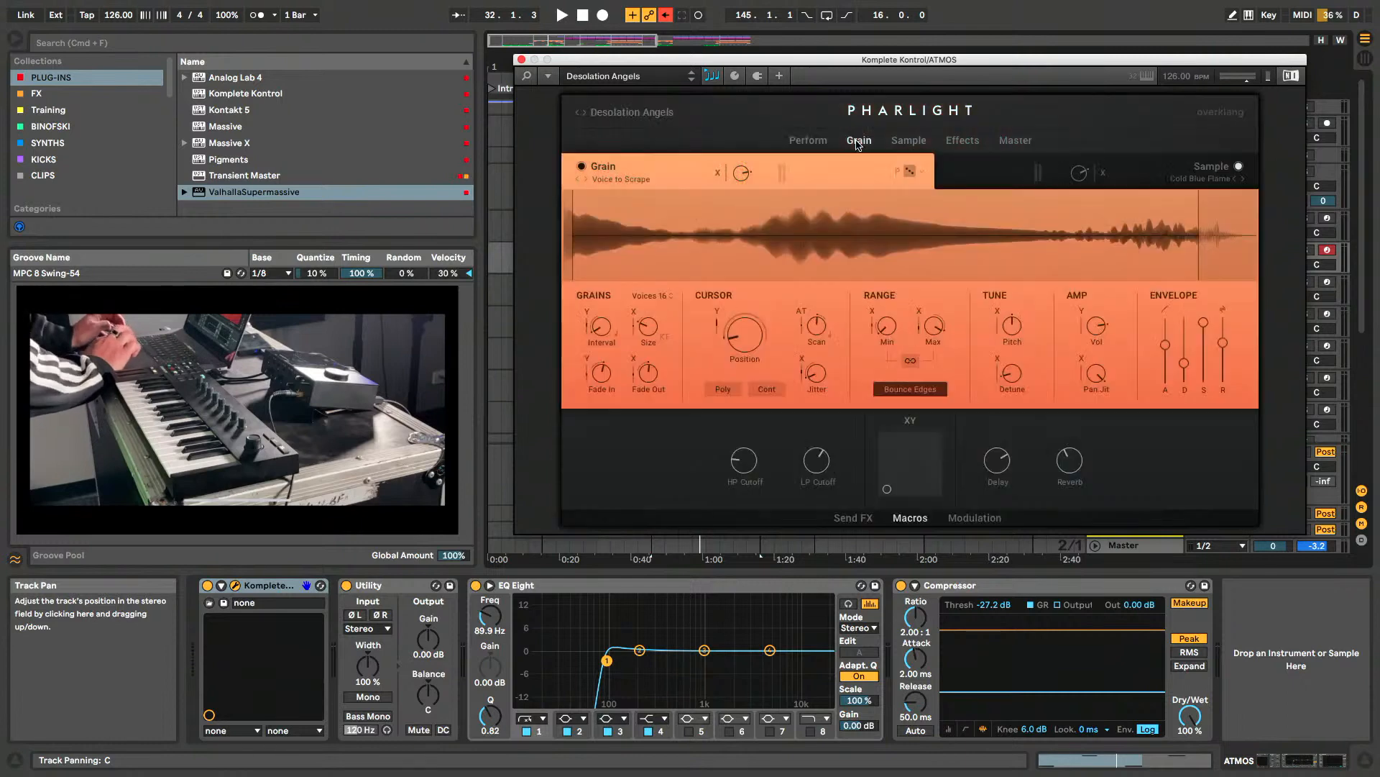
left_click(913, 145)
left_click(855, 146)
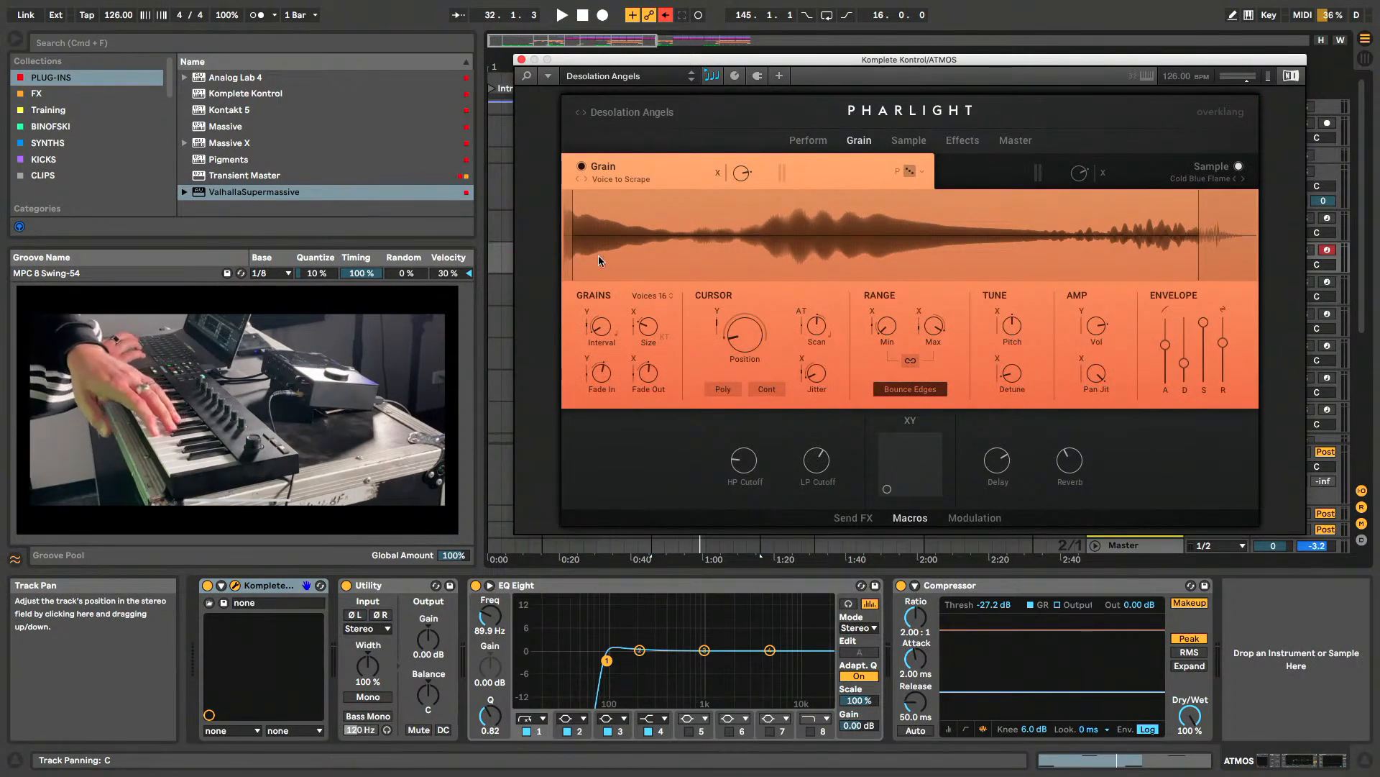
left_click_drag(748, 341, 737, 283)
left_click_drag(757, 226, 769, 337)
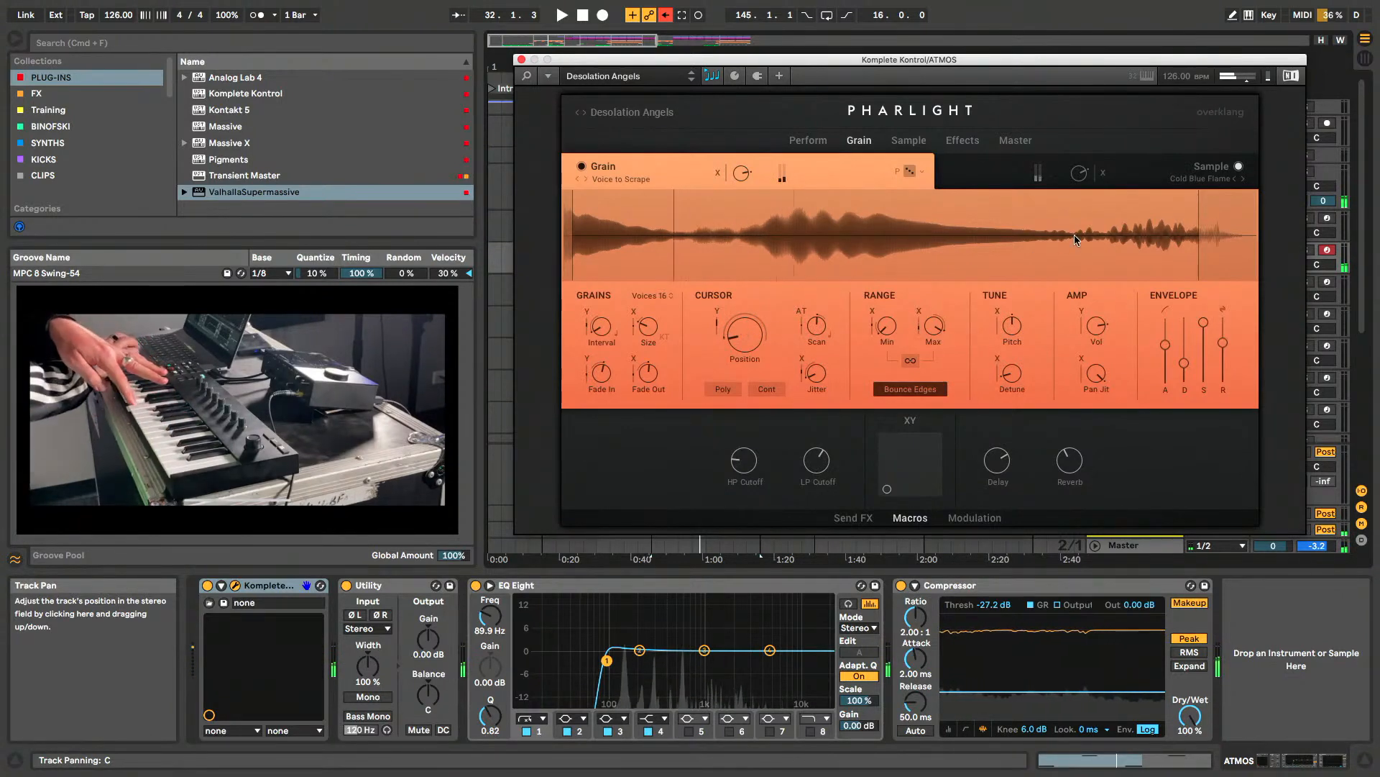
- Compare Pharlight's Sample and Grain pages, view its Effects page, and close the plug-in from the Perform page
left_click(910, 142)
left_click(857, 144)
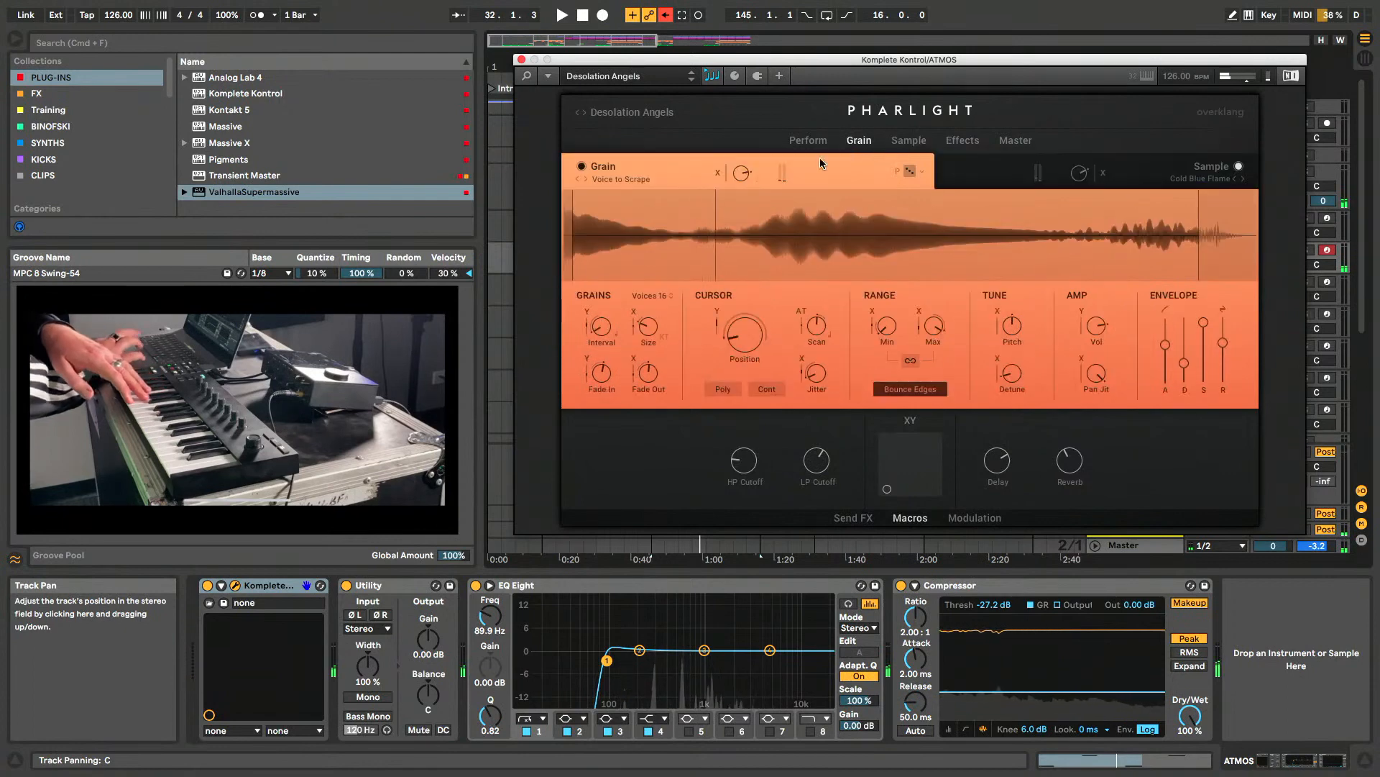
left_click(907, 142)
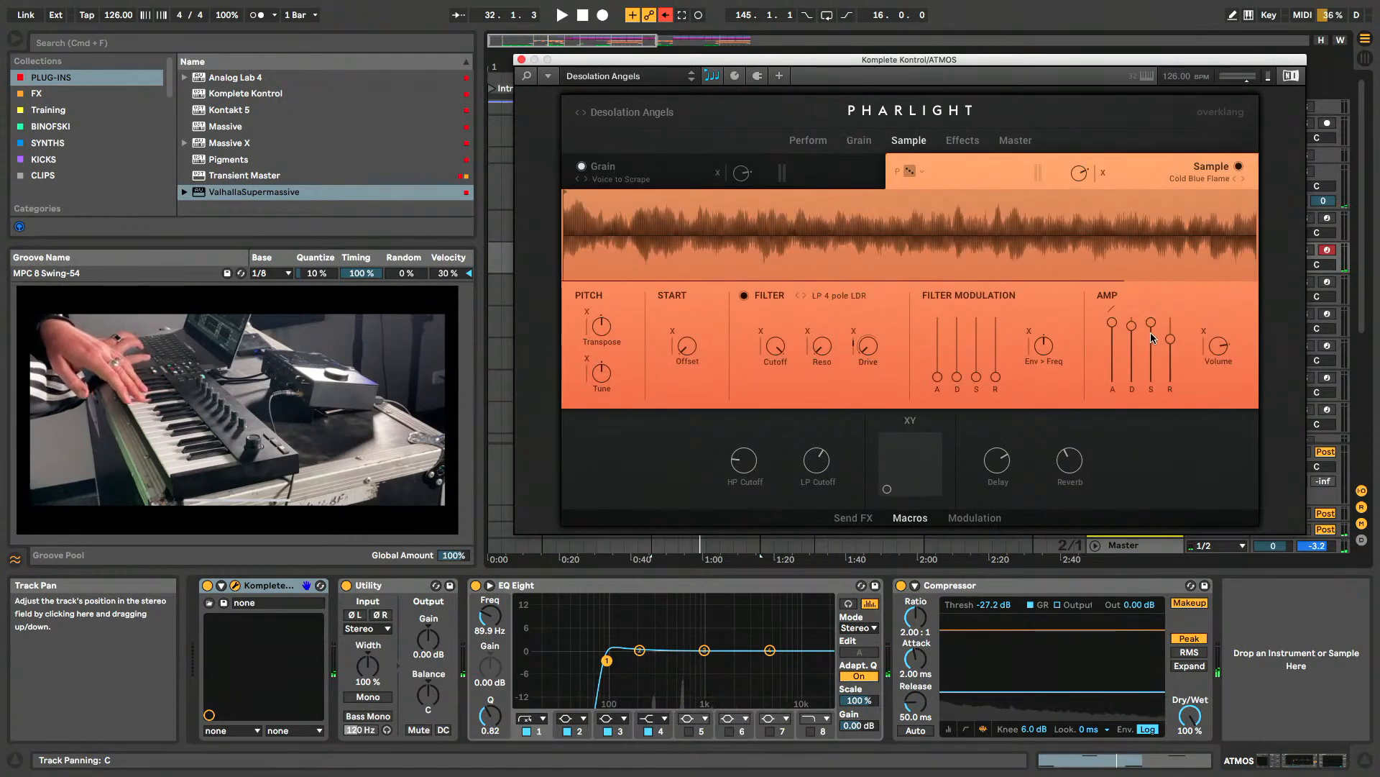
left_click(956, 141)
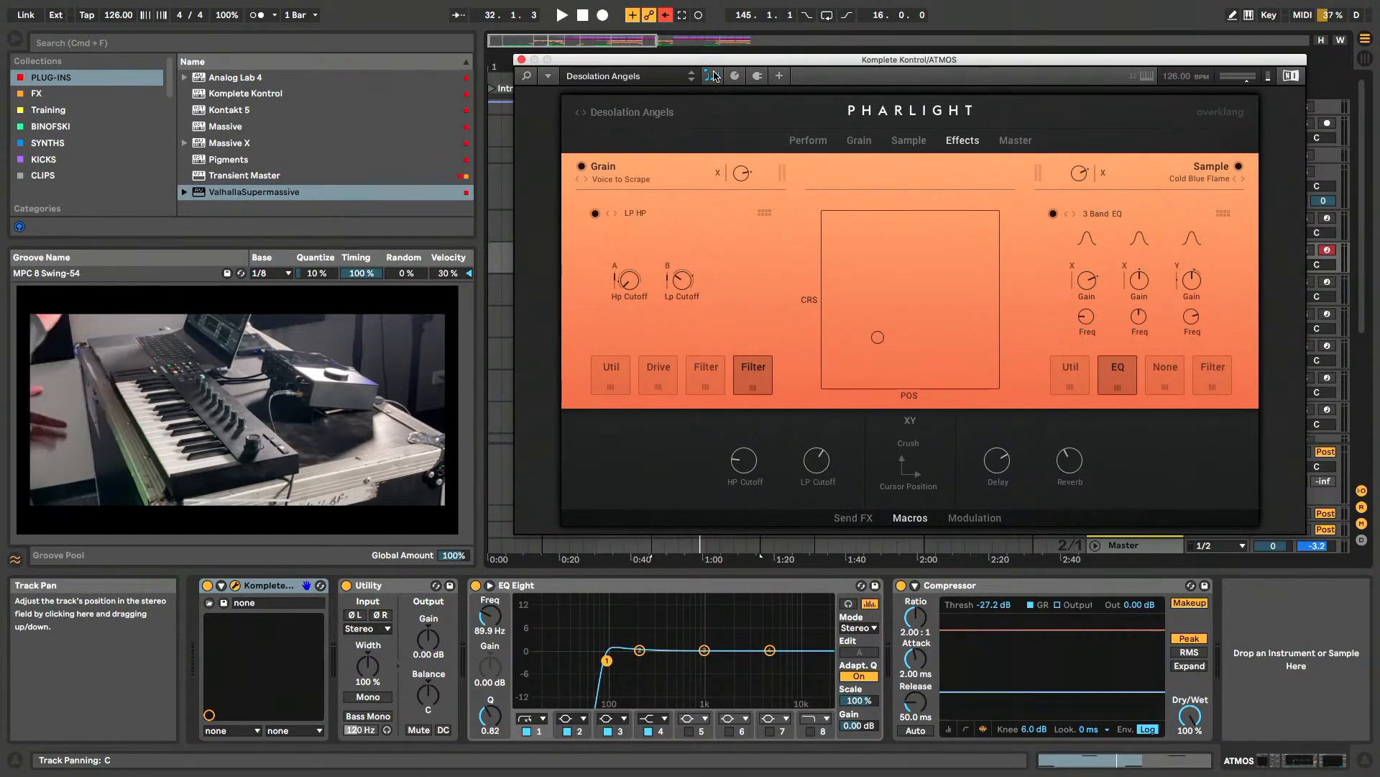
left_click(809, 141)
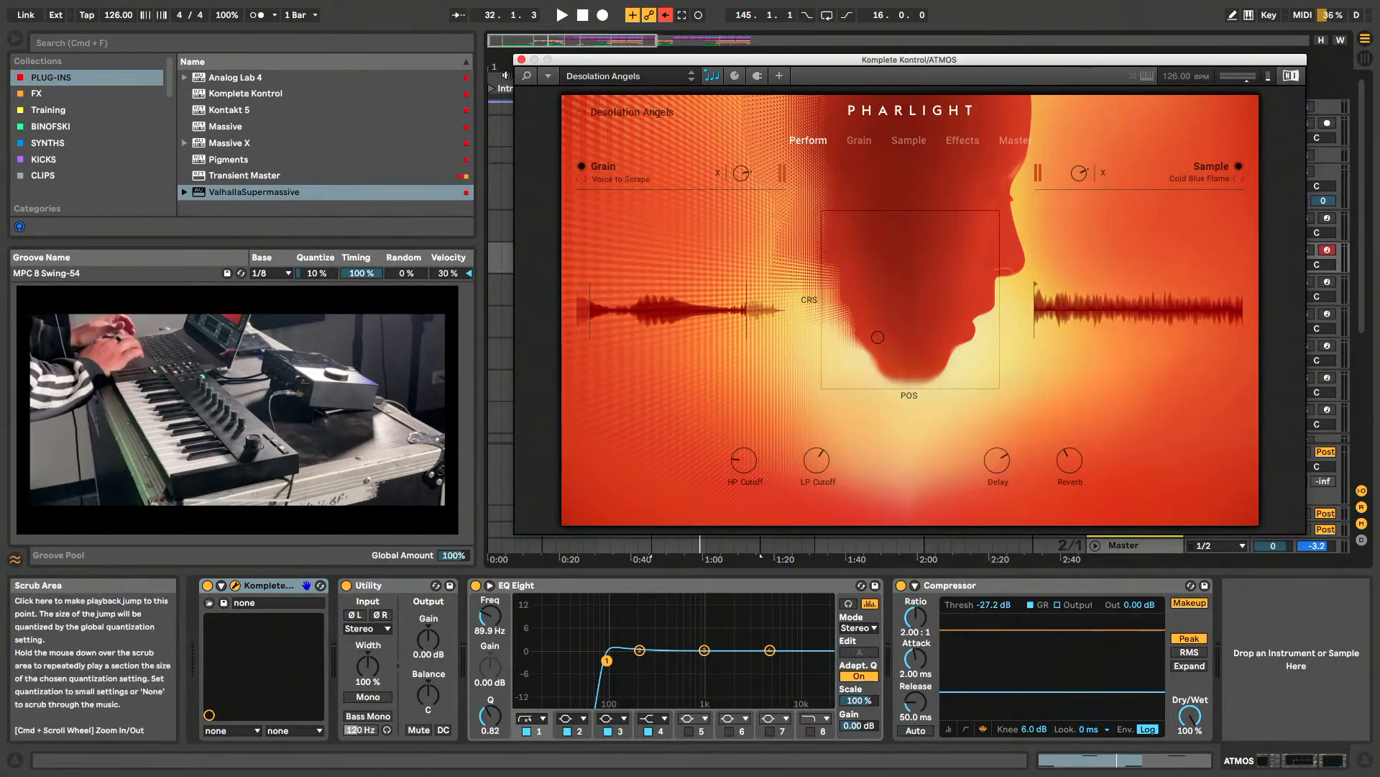
left_click(522, 60)
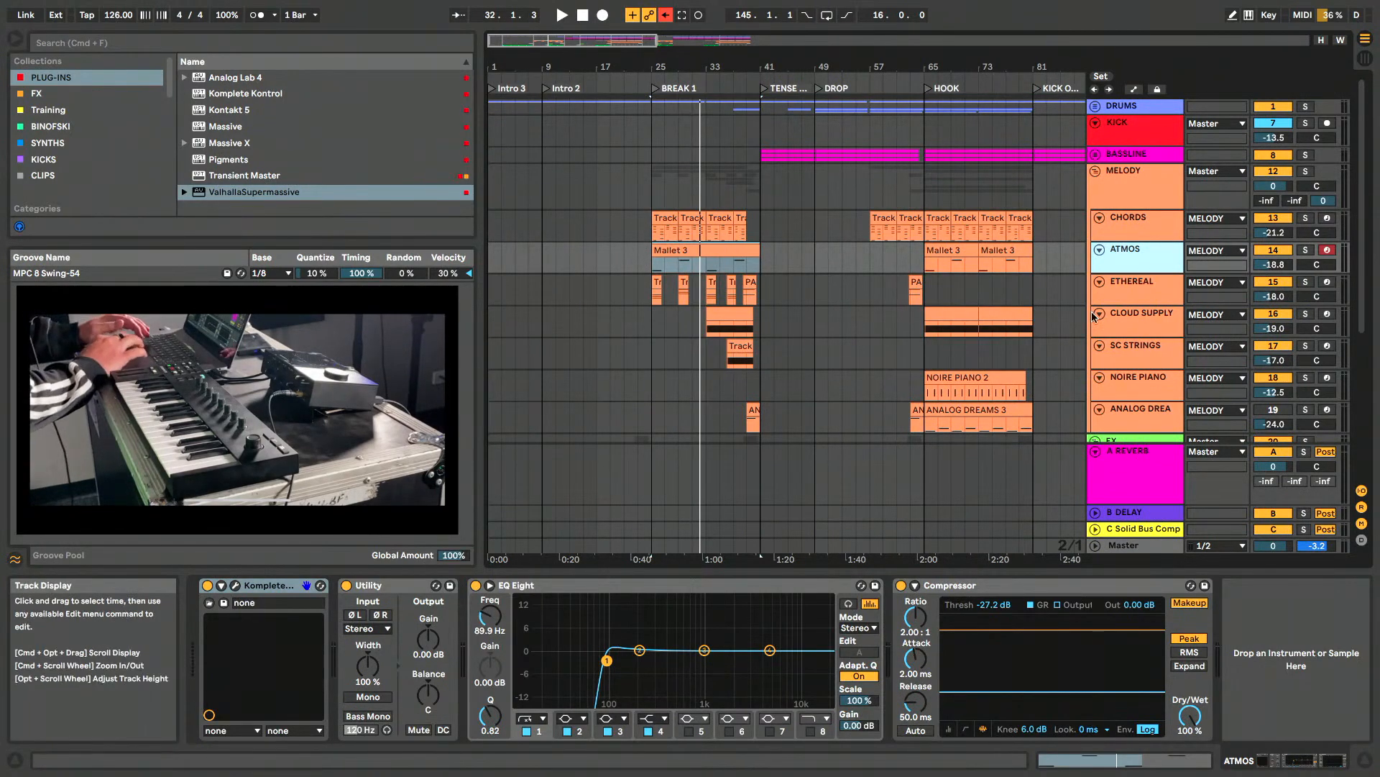
- Select the ETHEREAL track, toggle its solo on and off, and open its Komplete Kontrol instrument
left_click(1146, 288)
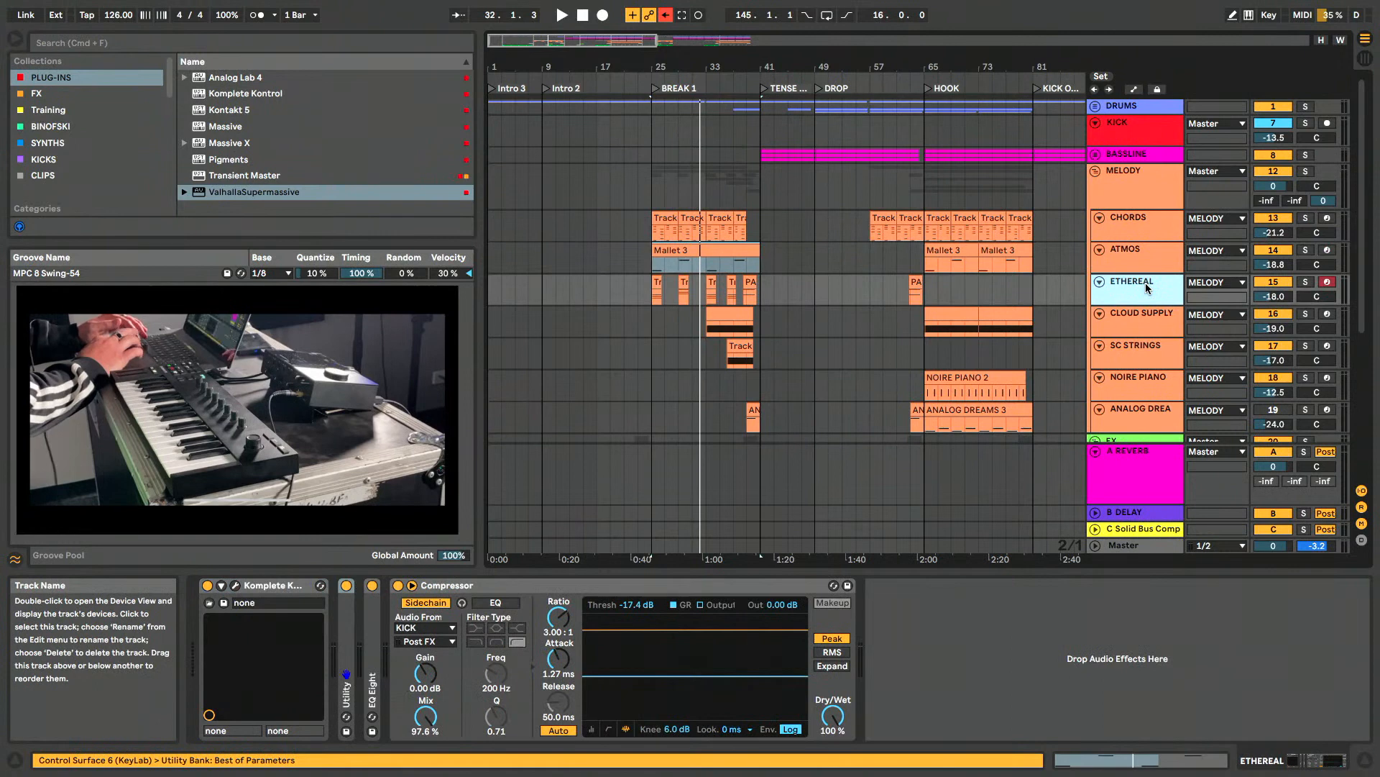
left_click(1307, 282)
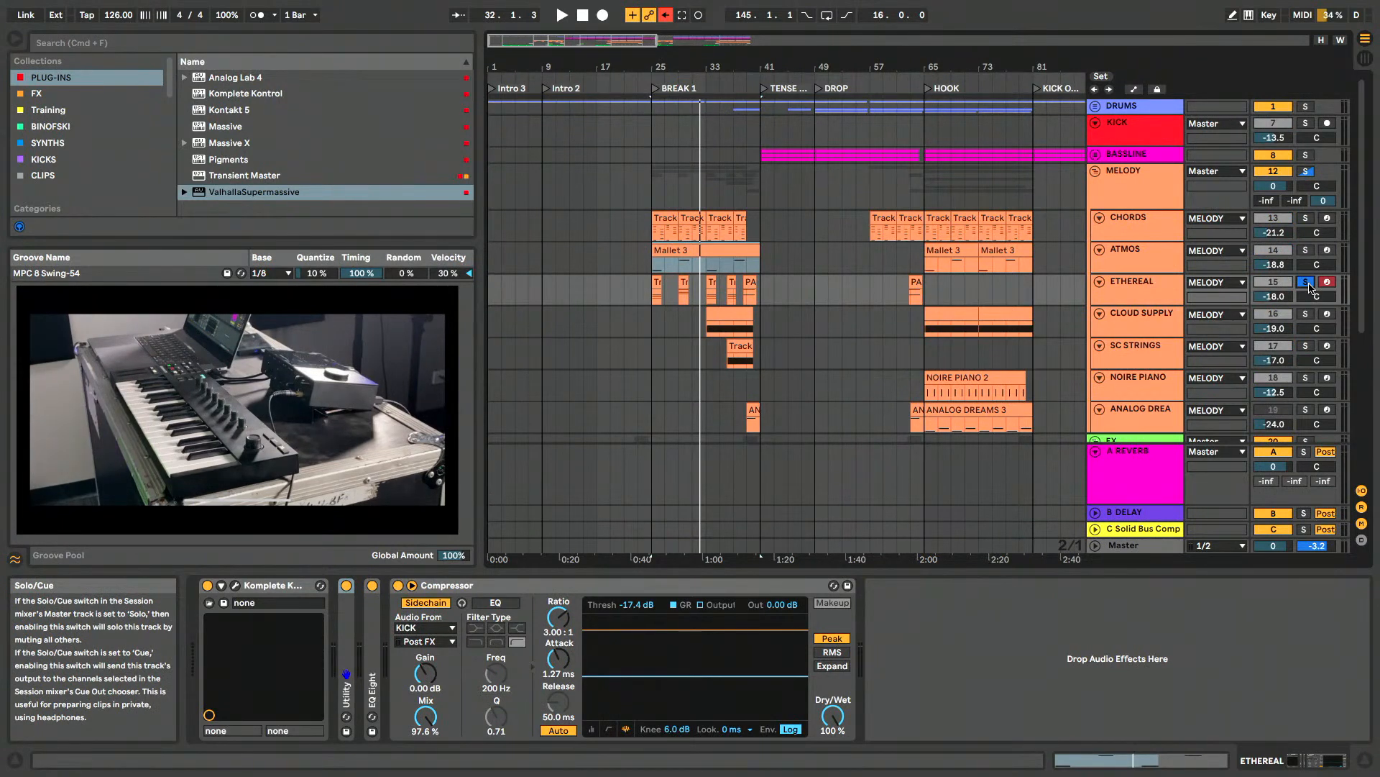
left_click(1307, 282)
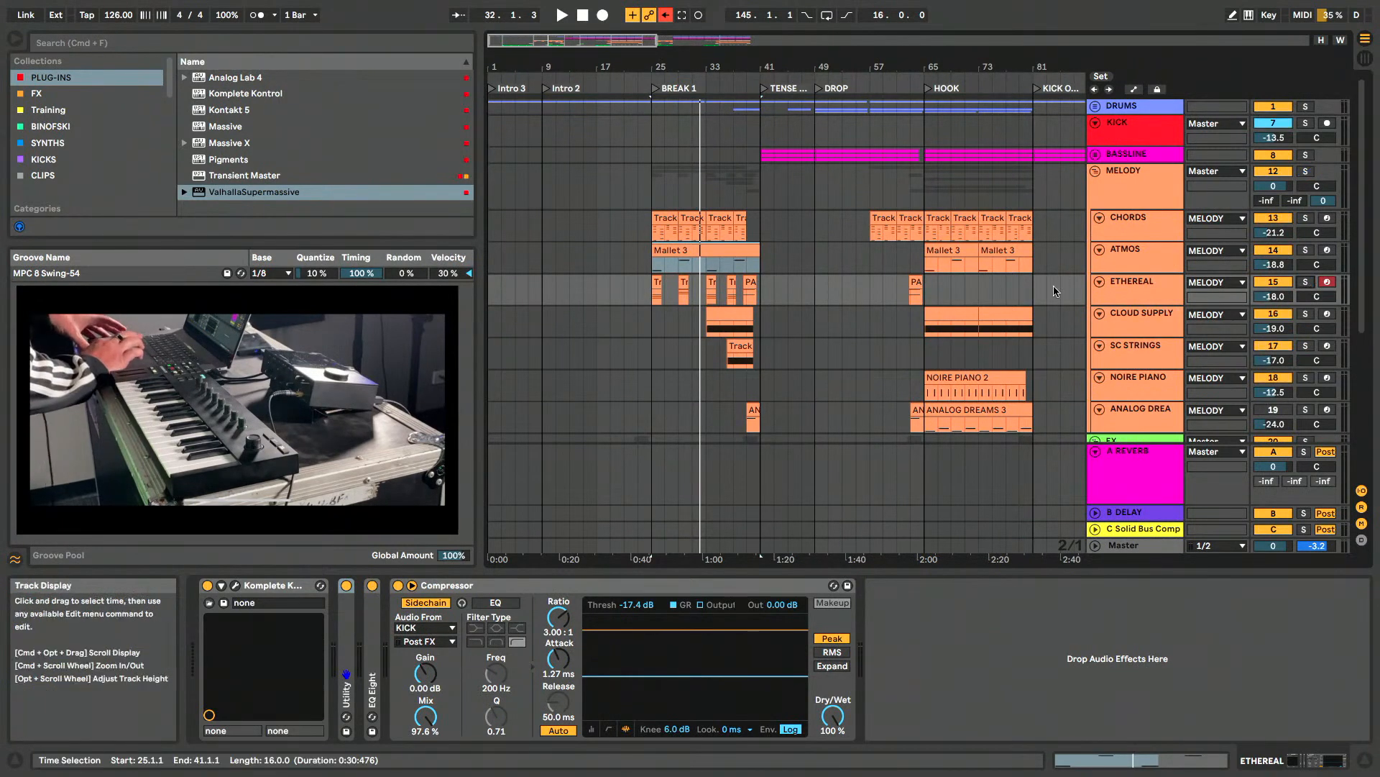
left_click(236, 585)
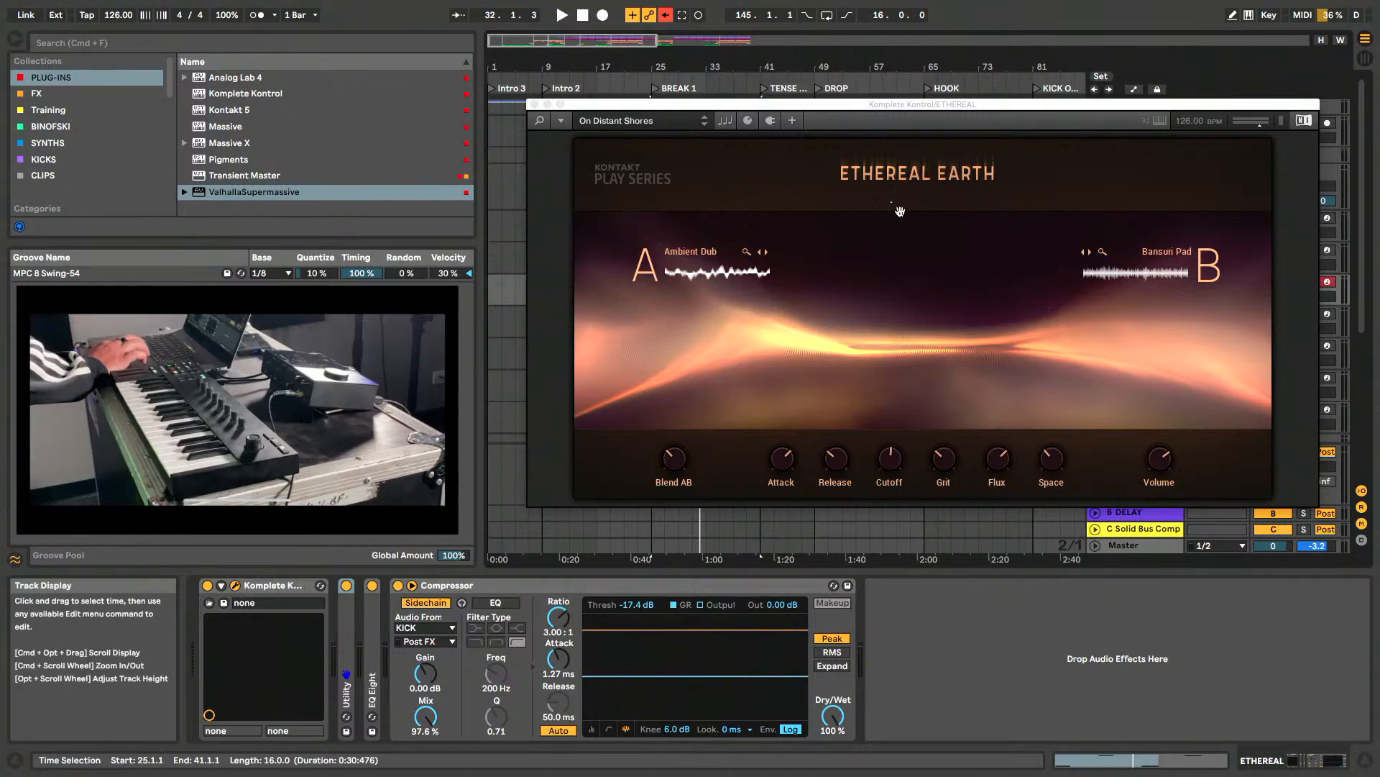
- Move the Ethereal Earth window to uncover the arrangement, bring it back up, and inspect the Blend AB control
left_click_drag(967, 104, 947, 105)
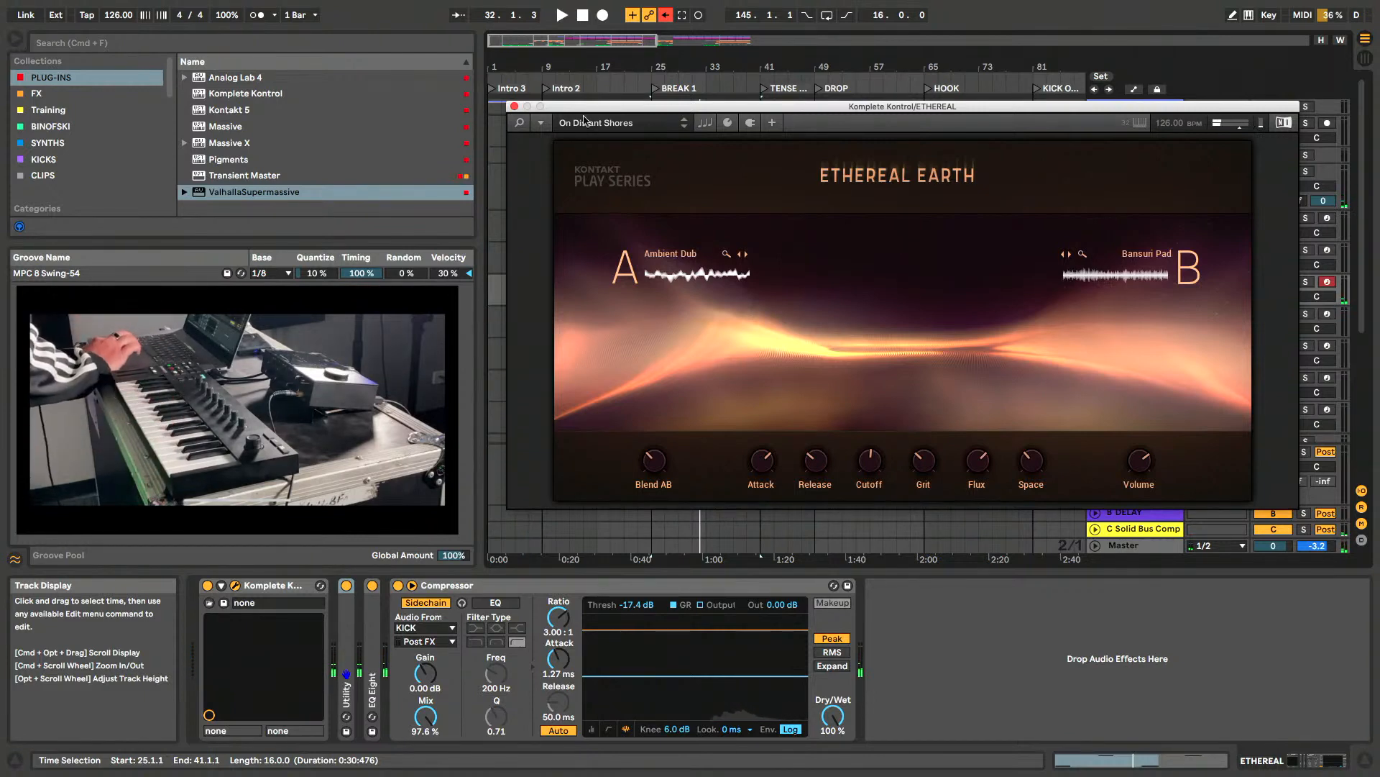
left_click_drag(636, 109, 622, 448)
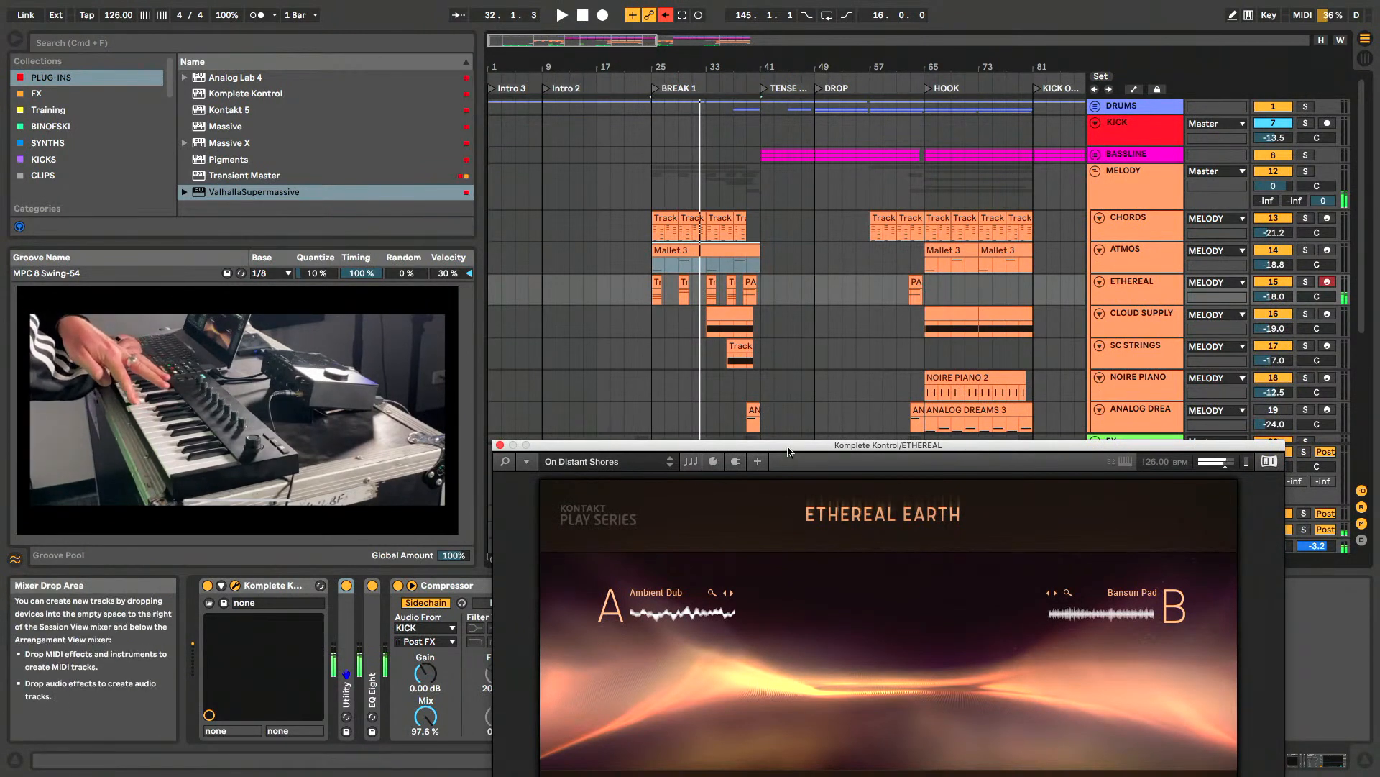
left_click_drag(787, 450, 801, 167)
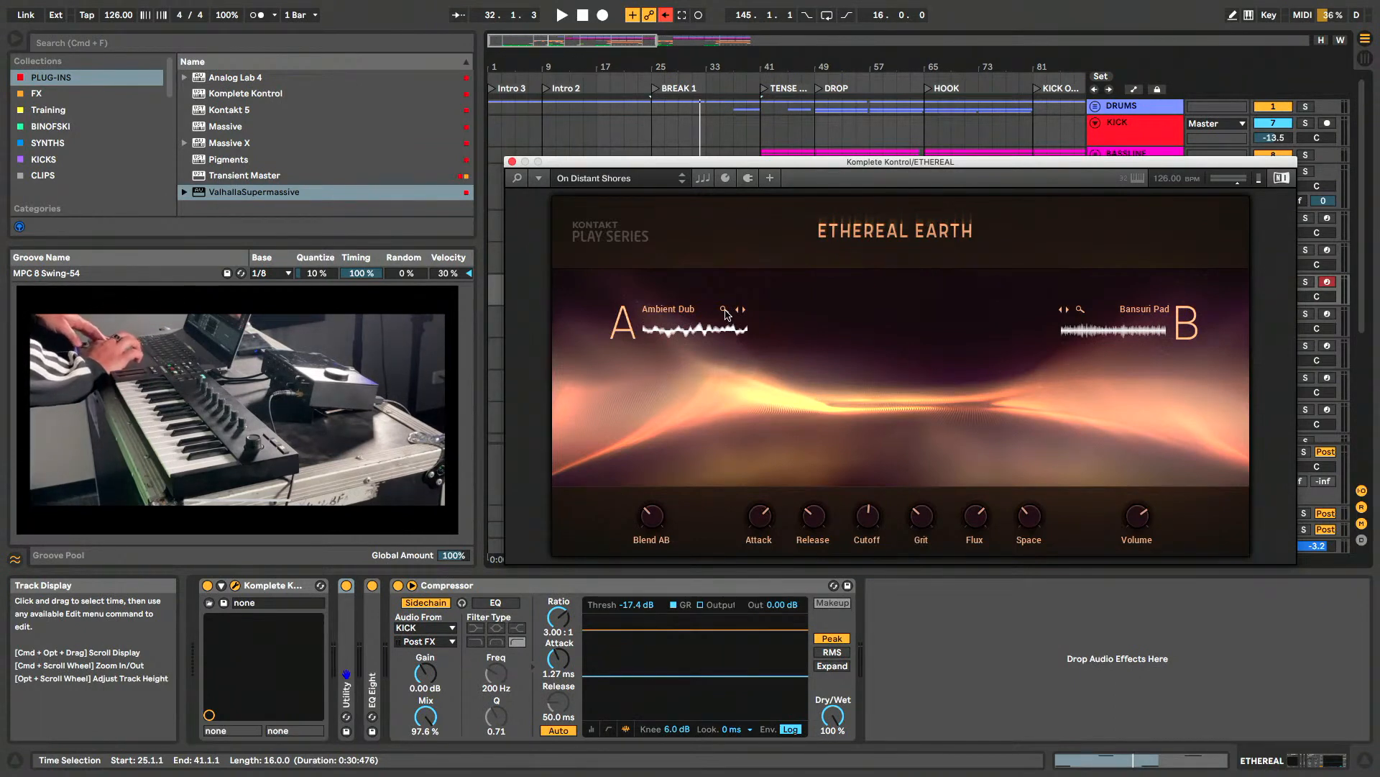
left_click(651, 523)
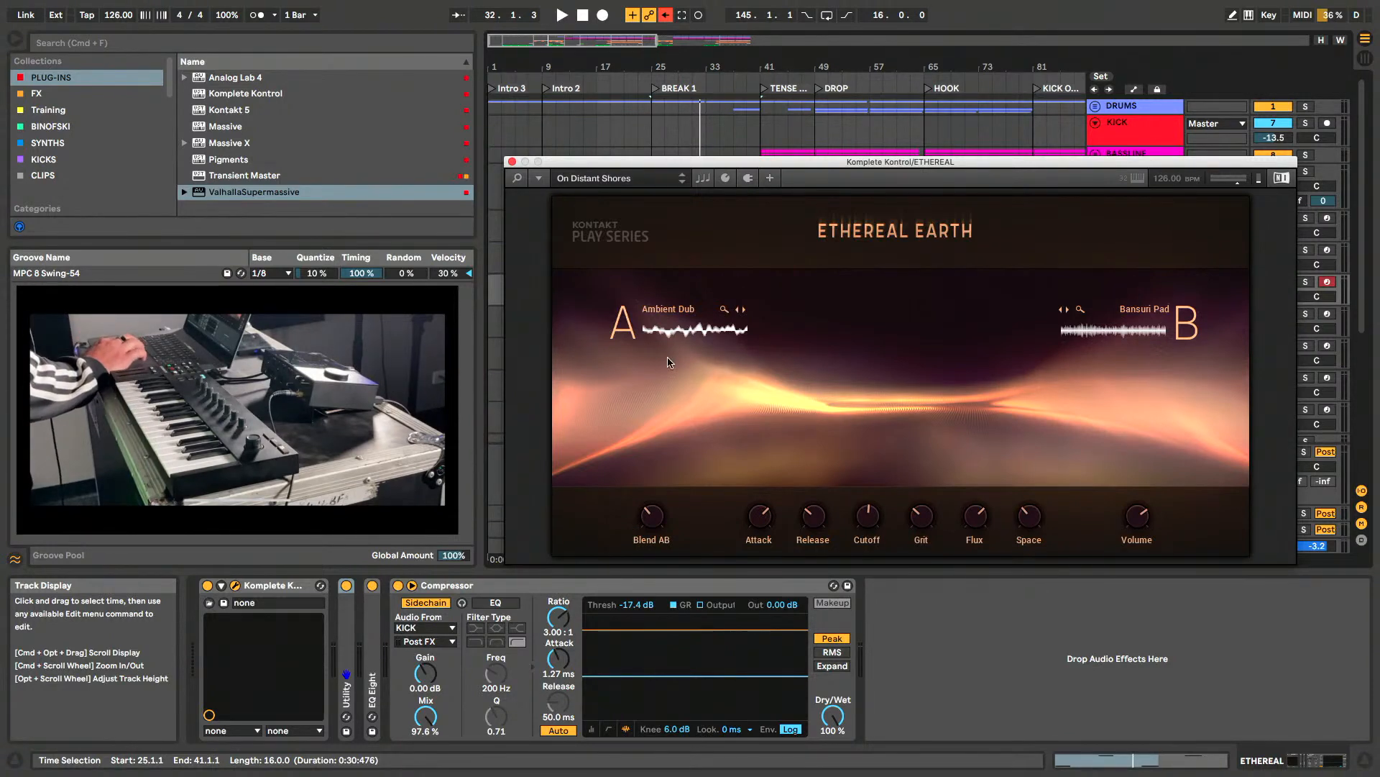
- Show the Komplete Kontrol library for Ethereal Earth and preview the Pipe Bass preset
left_click(517, 177)
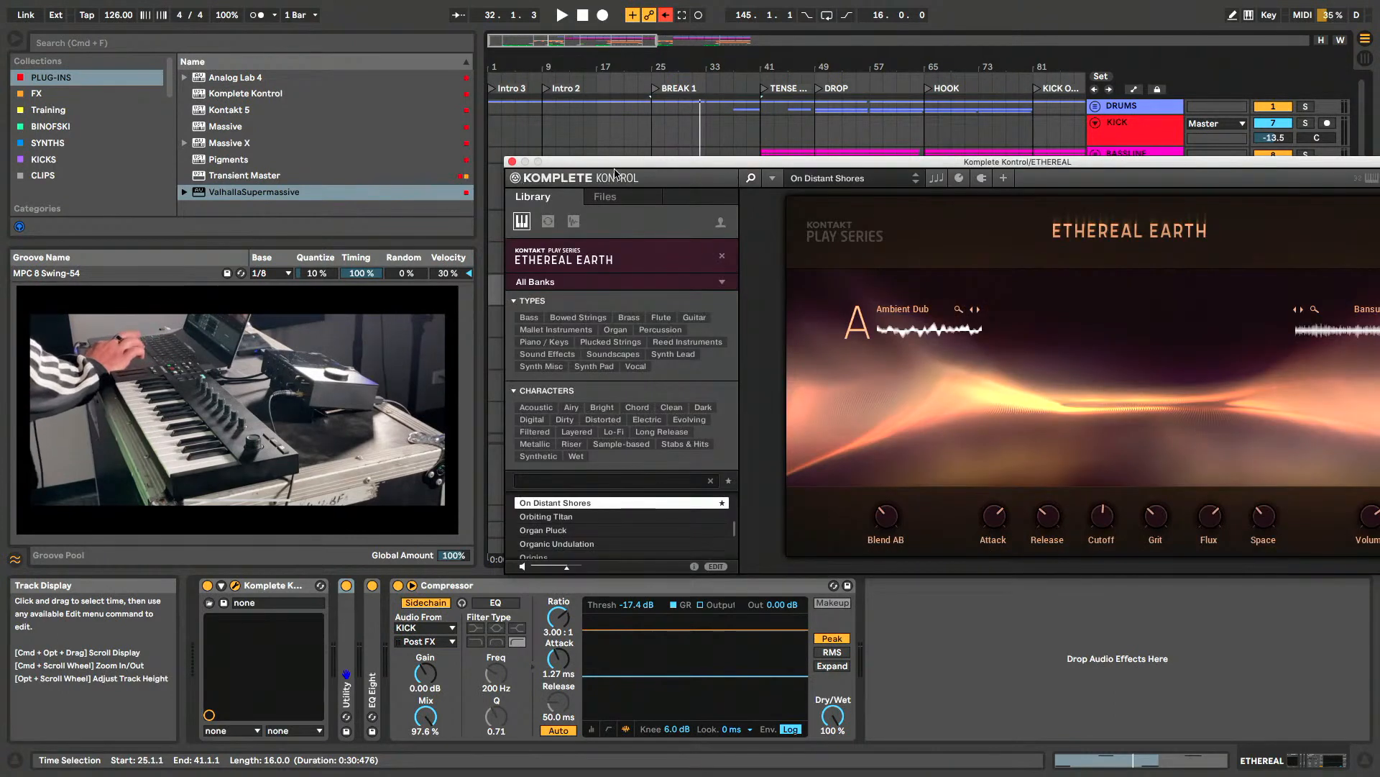
left_click_drag(616, 181, 615, 153)
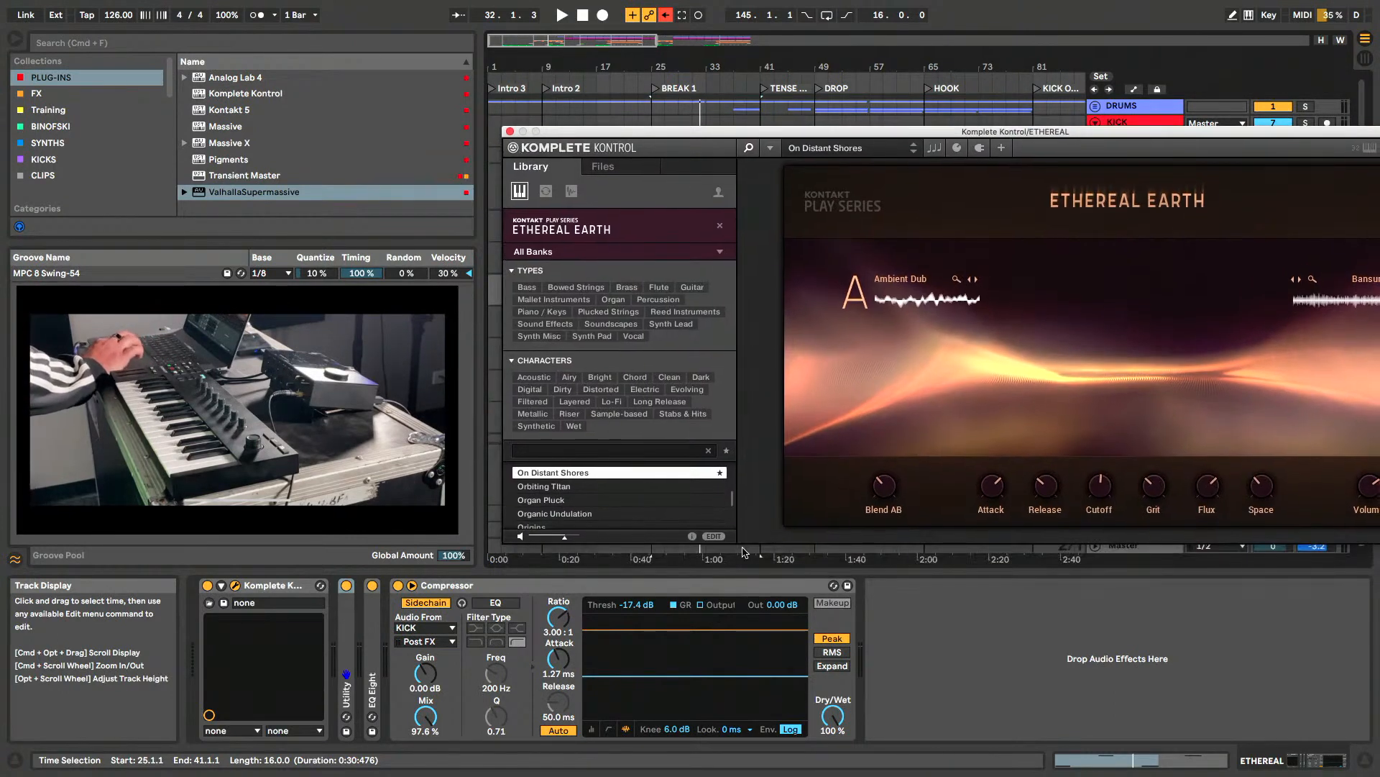
scroll(636, 502, "down", 2)
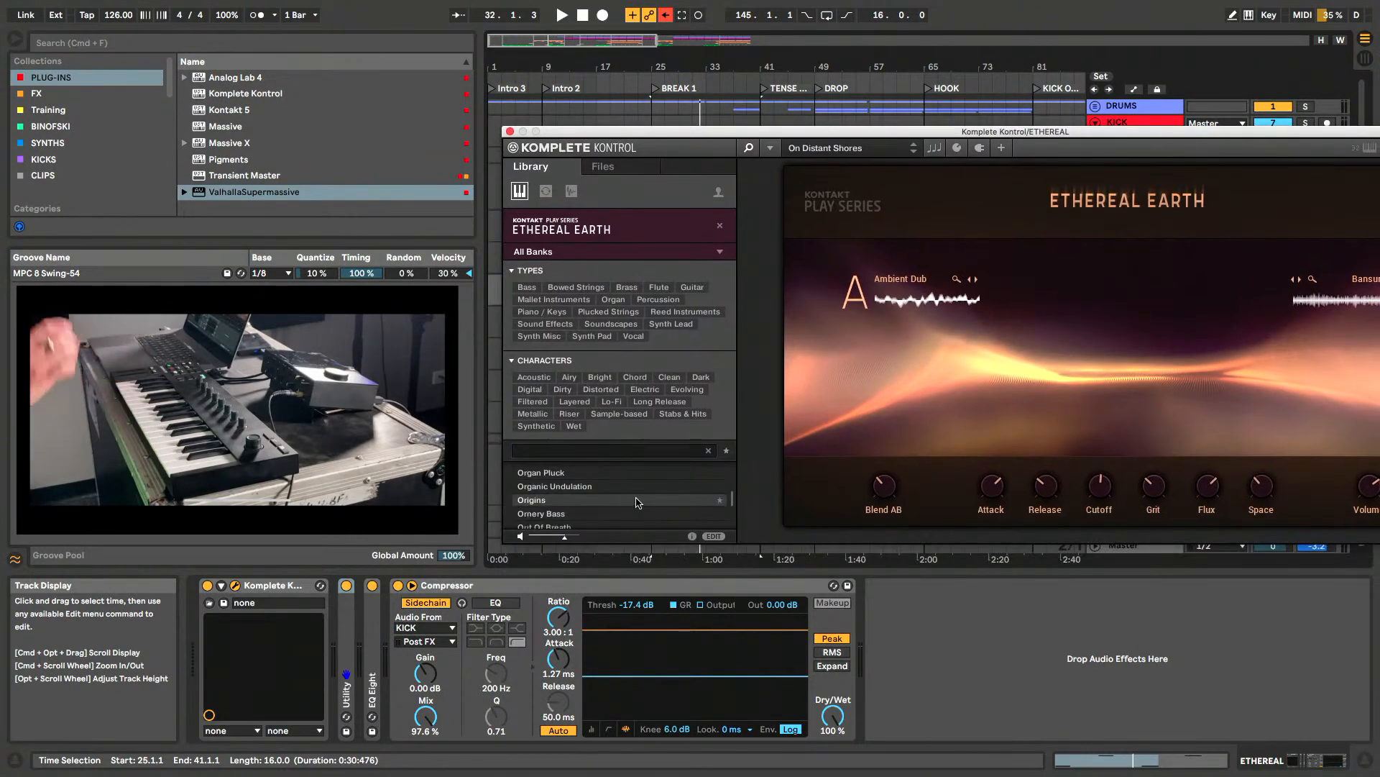
scroll(636, 502, "down", 3)
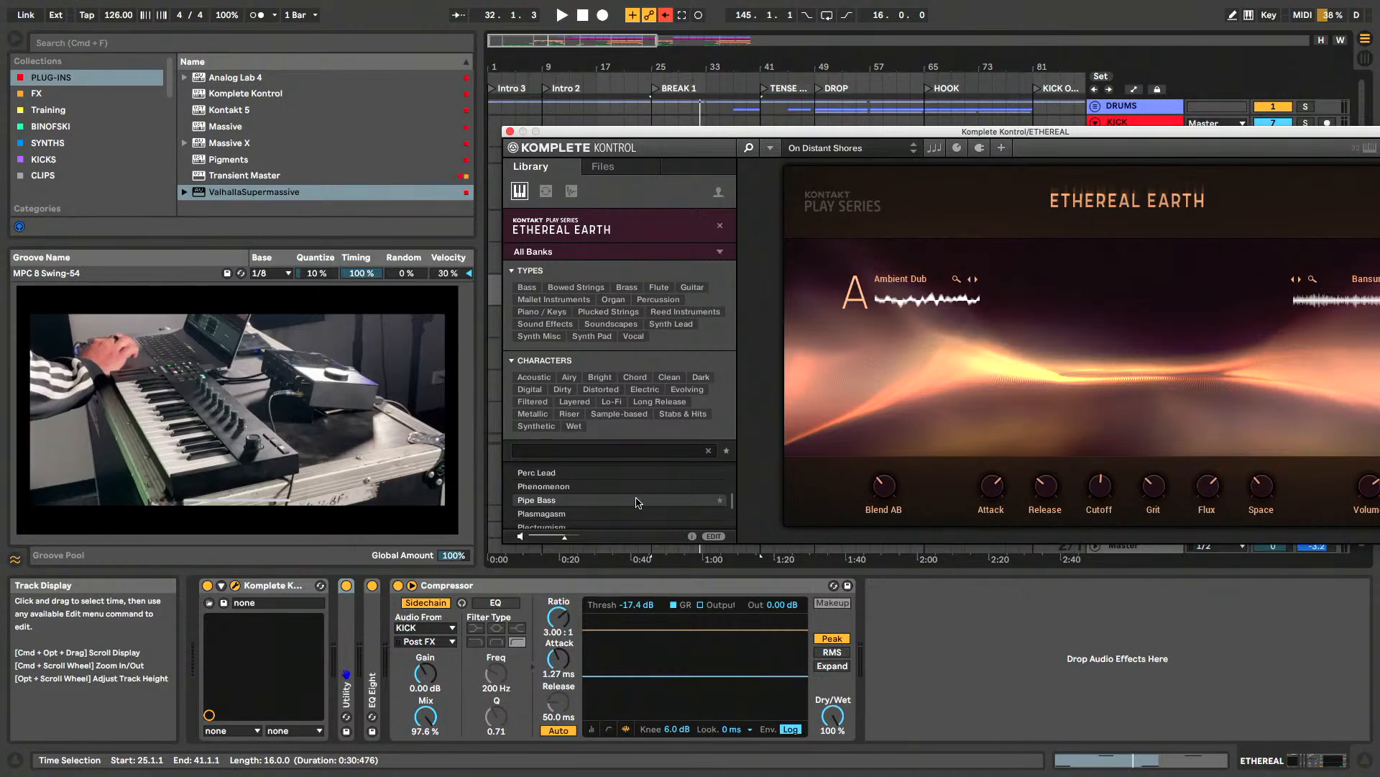
left_click(636, 500)
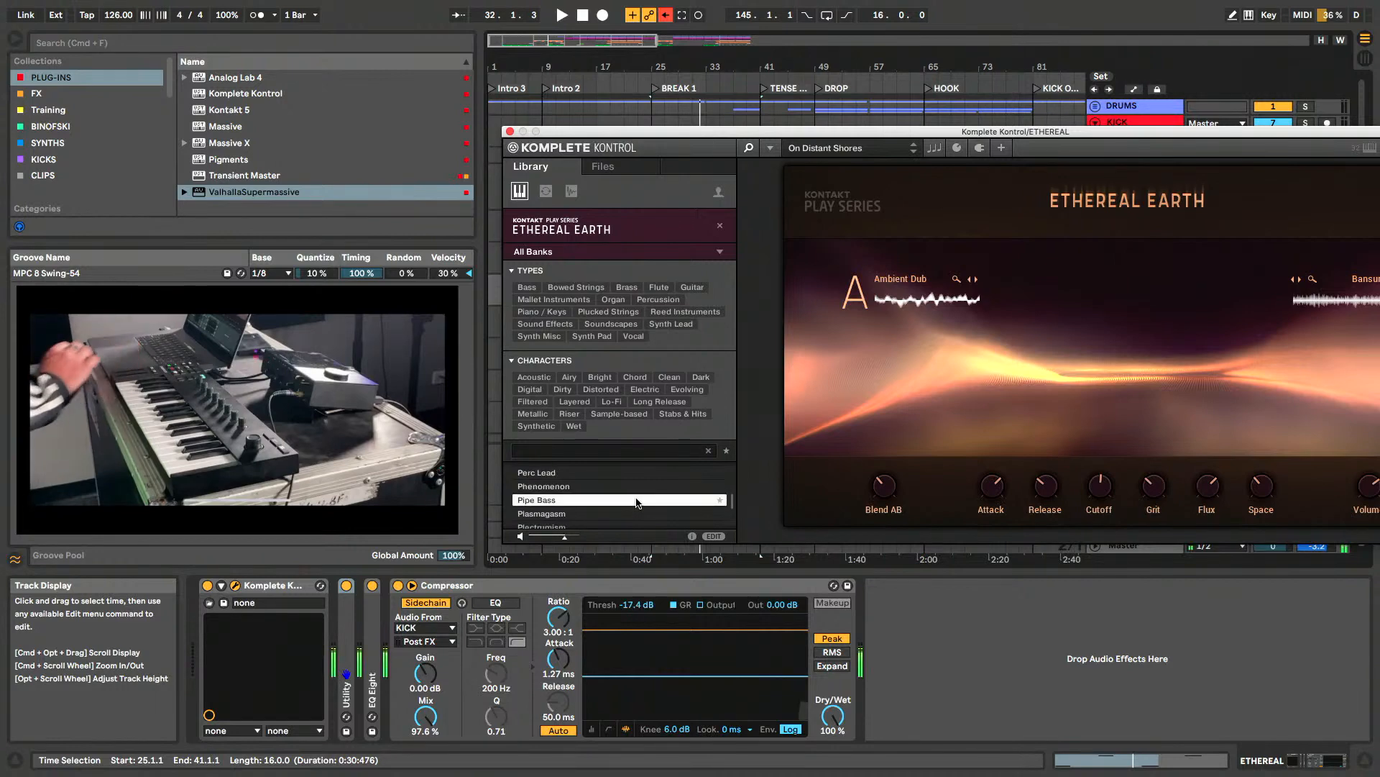
- Preview the Phenomenon, Pearly Arp and Palmistry presets, hide the library, and close the ETHEREAL instrument window
key("Up")
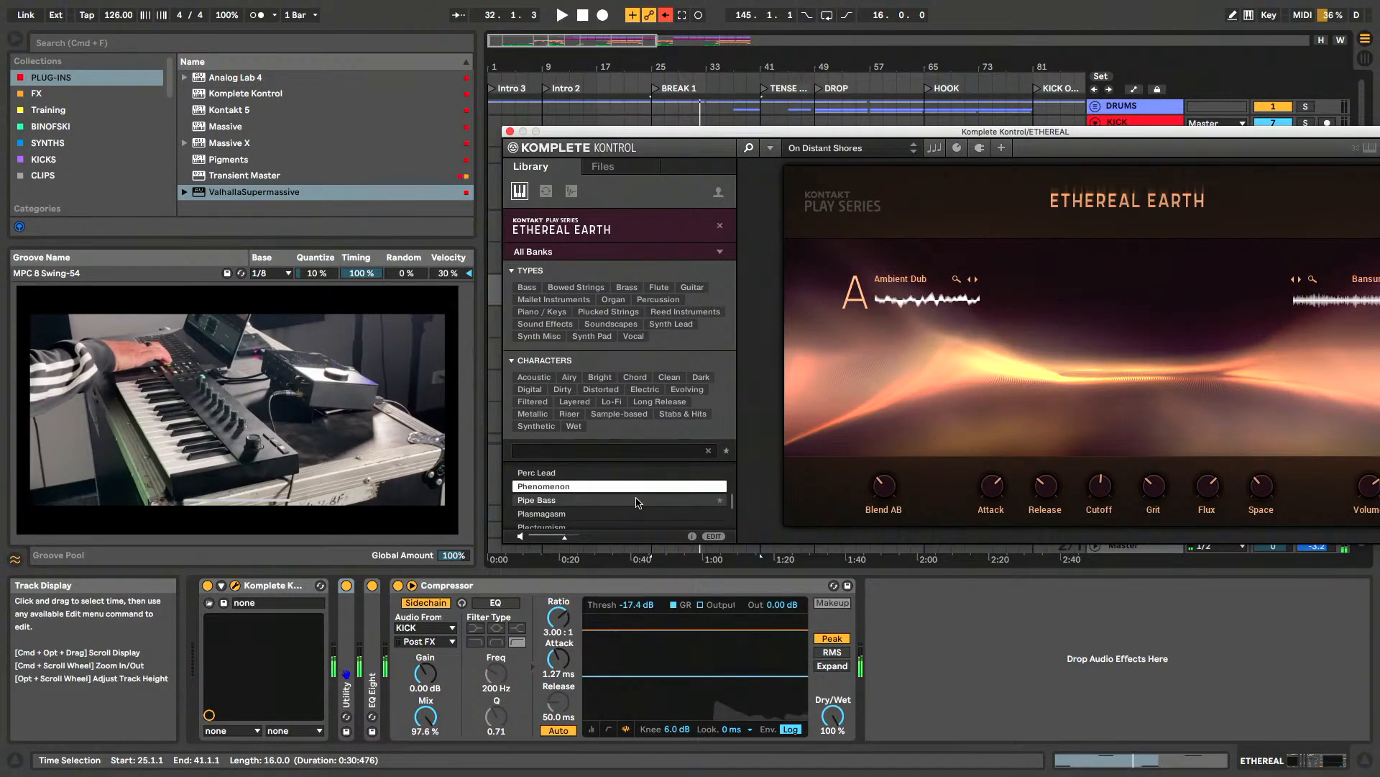
key("Up")
key("Up")
key("Up")
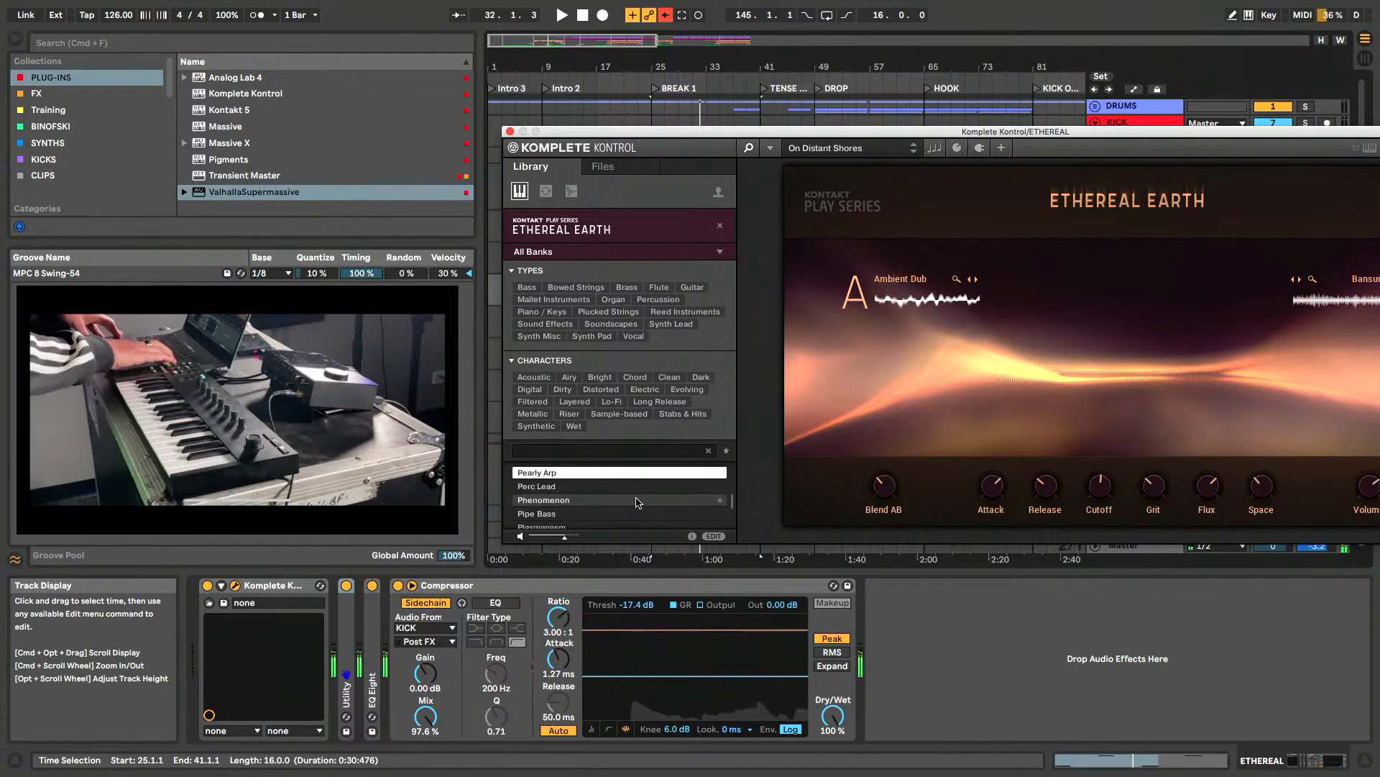
key("Up")
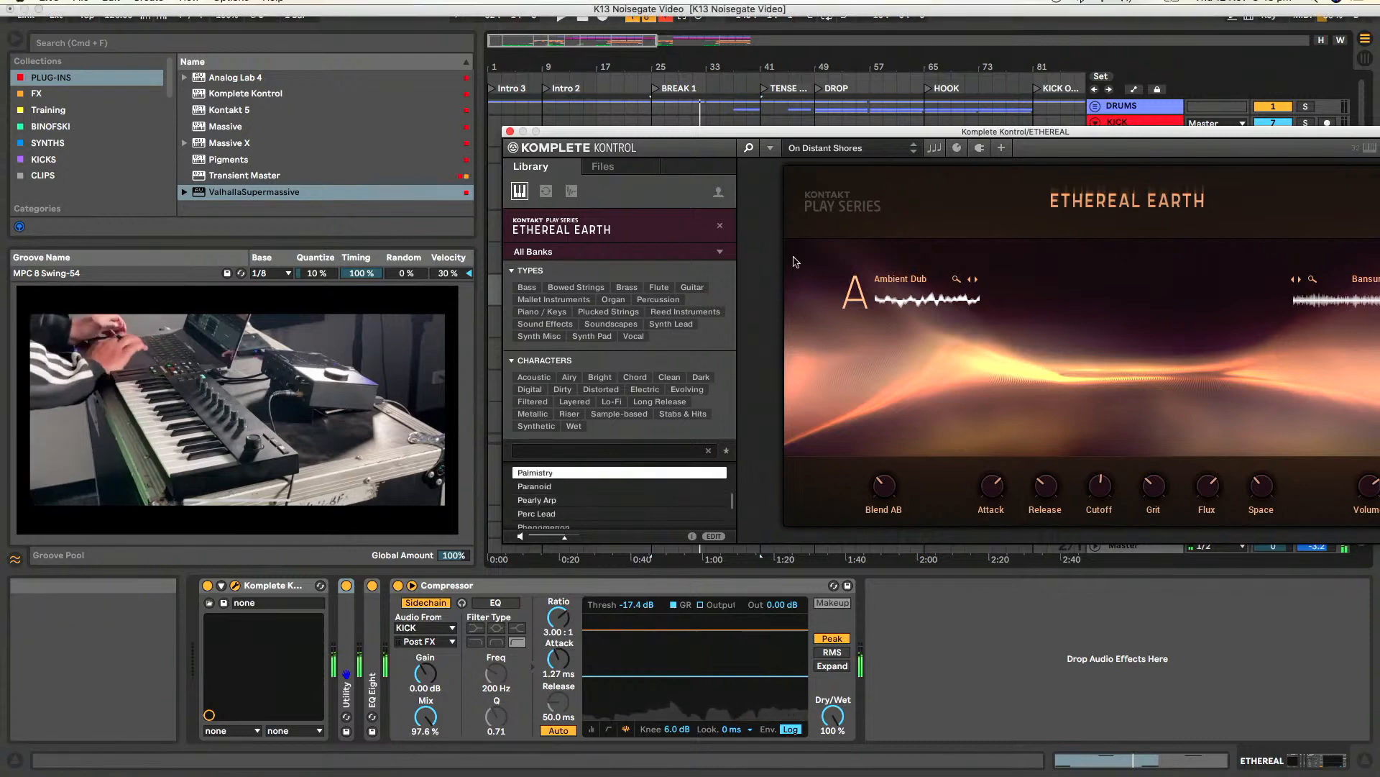
left_click(751, 146)
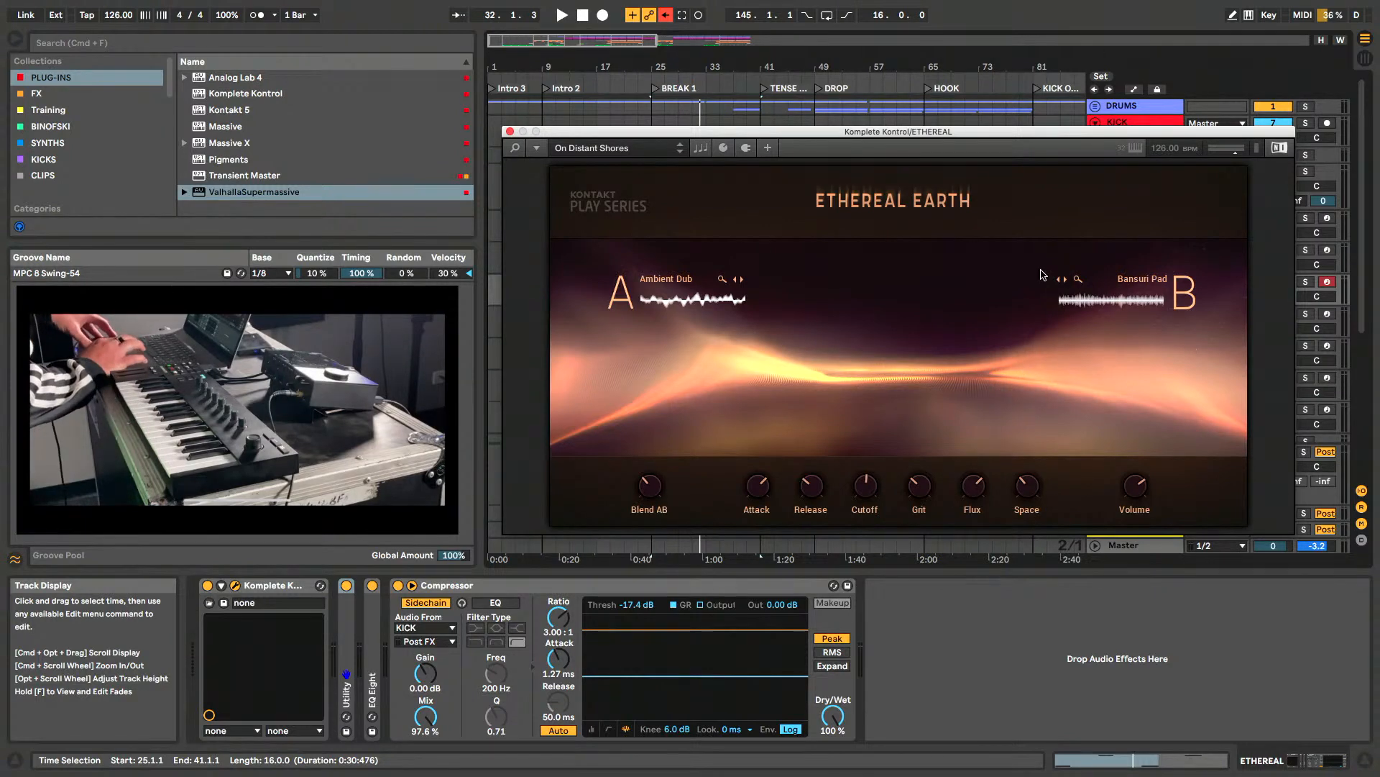
left_click(510, 133)
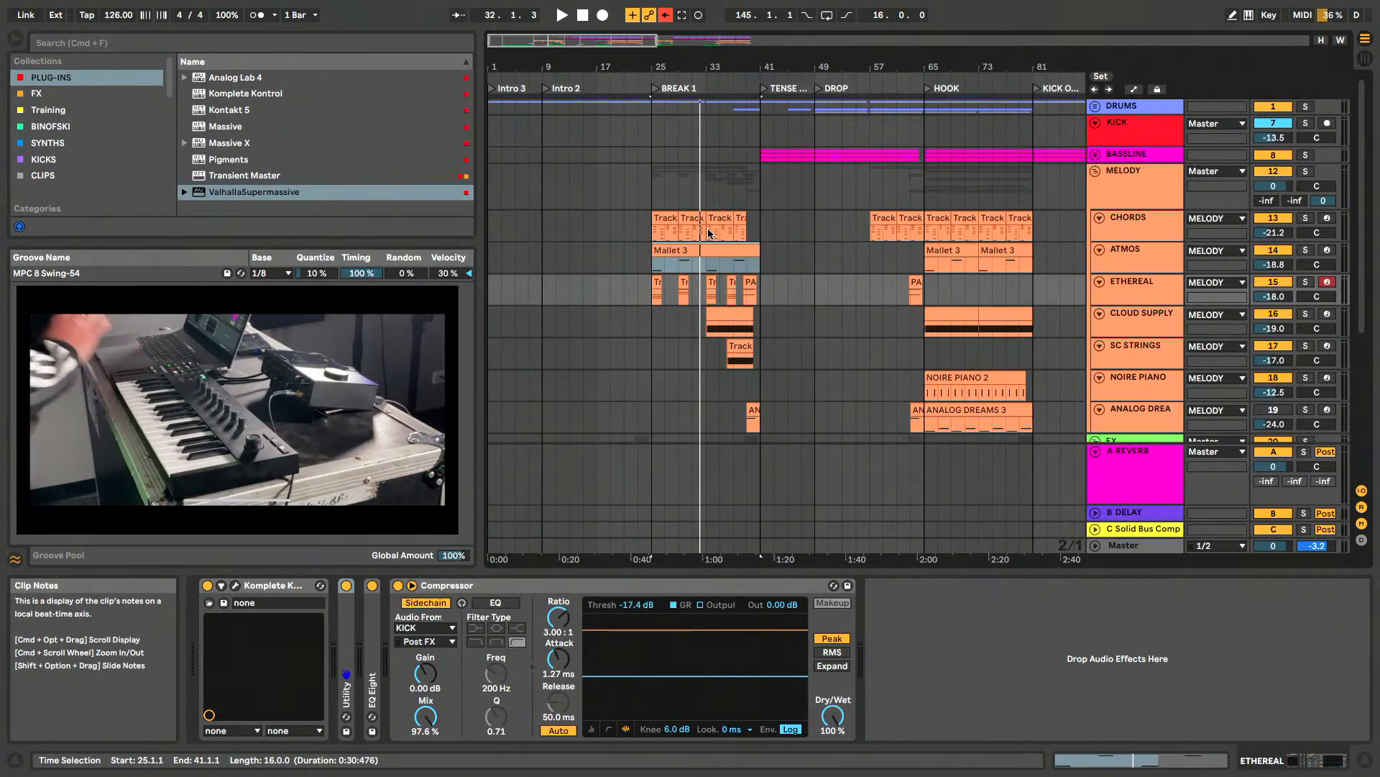
- Look over the melody, FX and vocal tracks, and place the insert marker at 25.1.1 on CLOUD SUPPLY
scroll(708, 232, "down", 5)
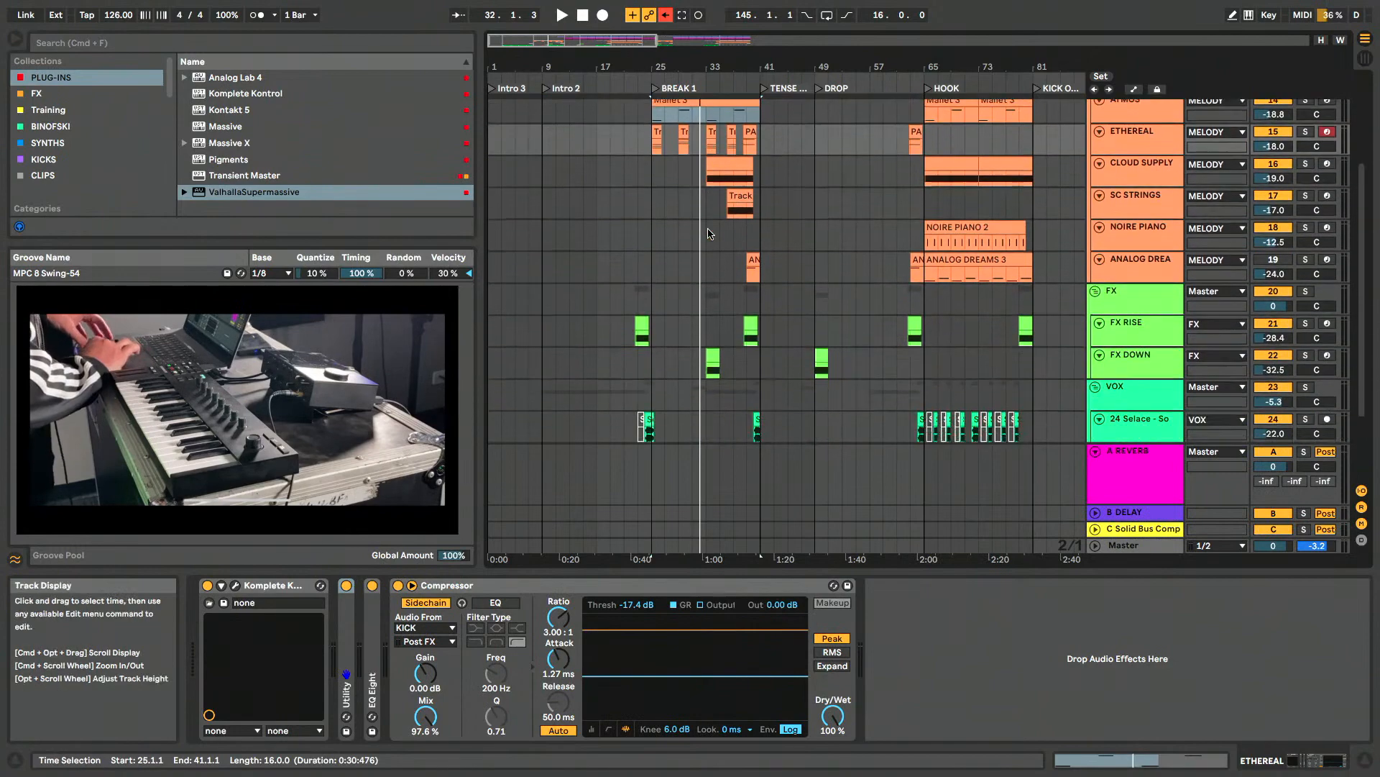
scroll(708, 232, "up", 1)
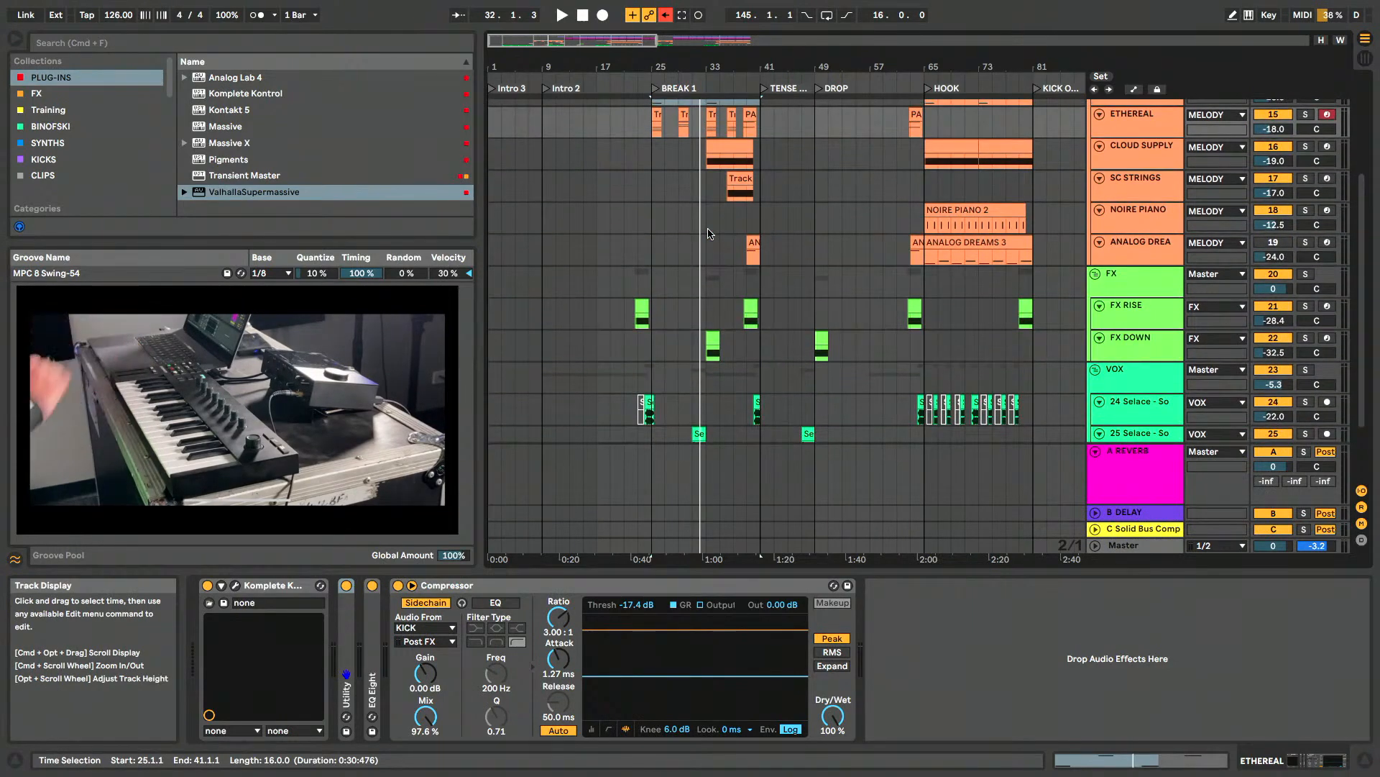
key("Down")
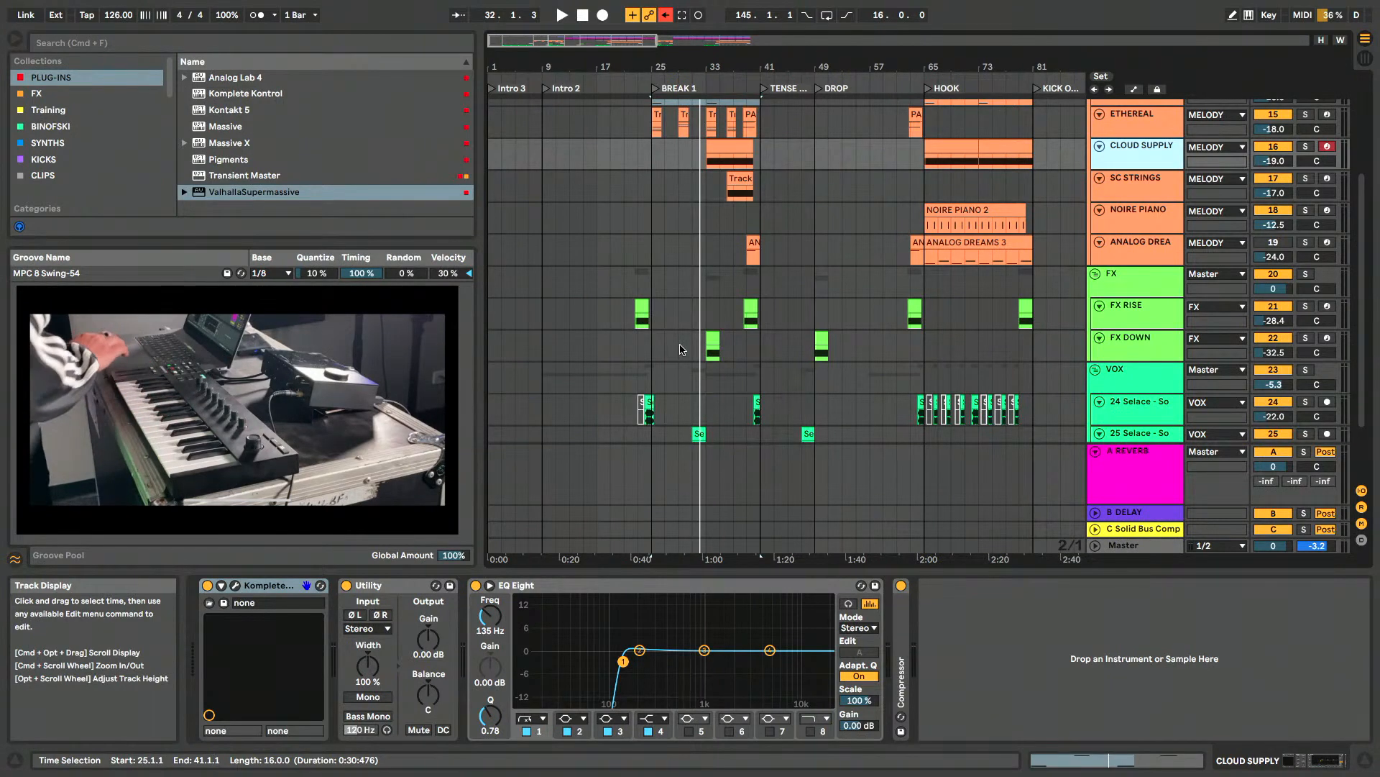
scroll(654, 188, "up", 4)
left_click(645, 192)
left_click(644, 268)
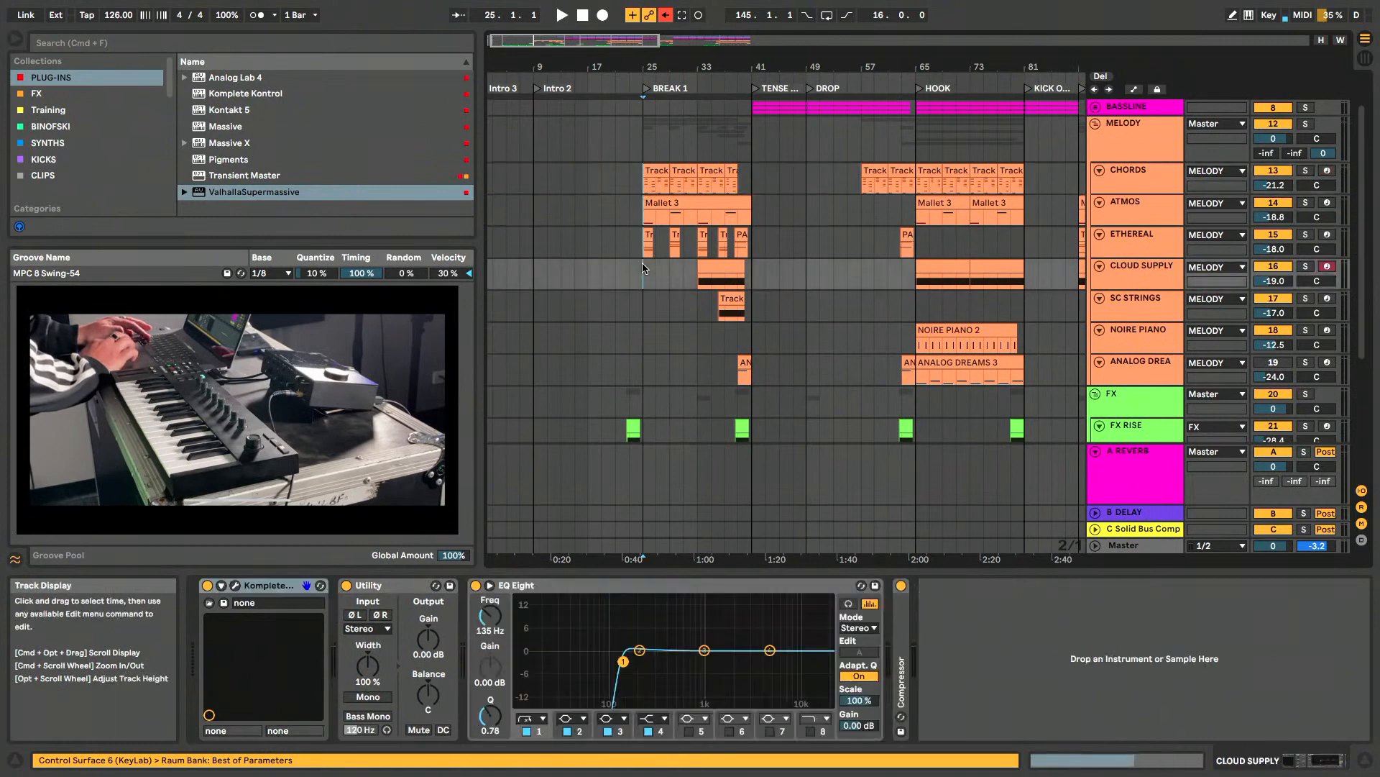
- Select the ETHEREAL track and solo ETHEREAL, ATMOS and CHORDS together
left_click(1150, 245)
left_click(1148, 217)
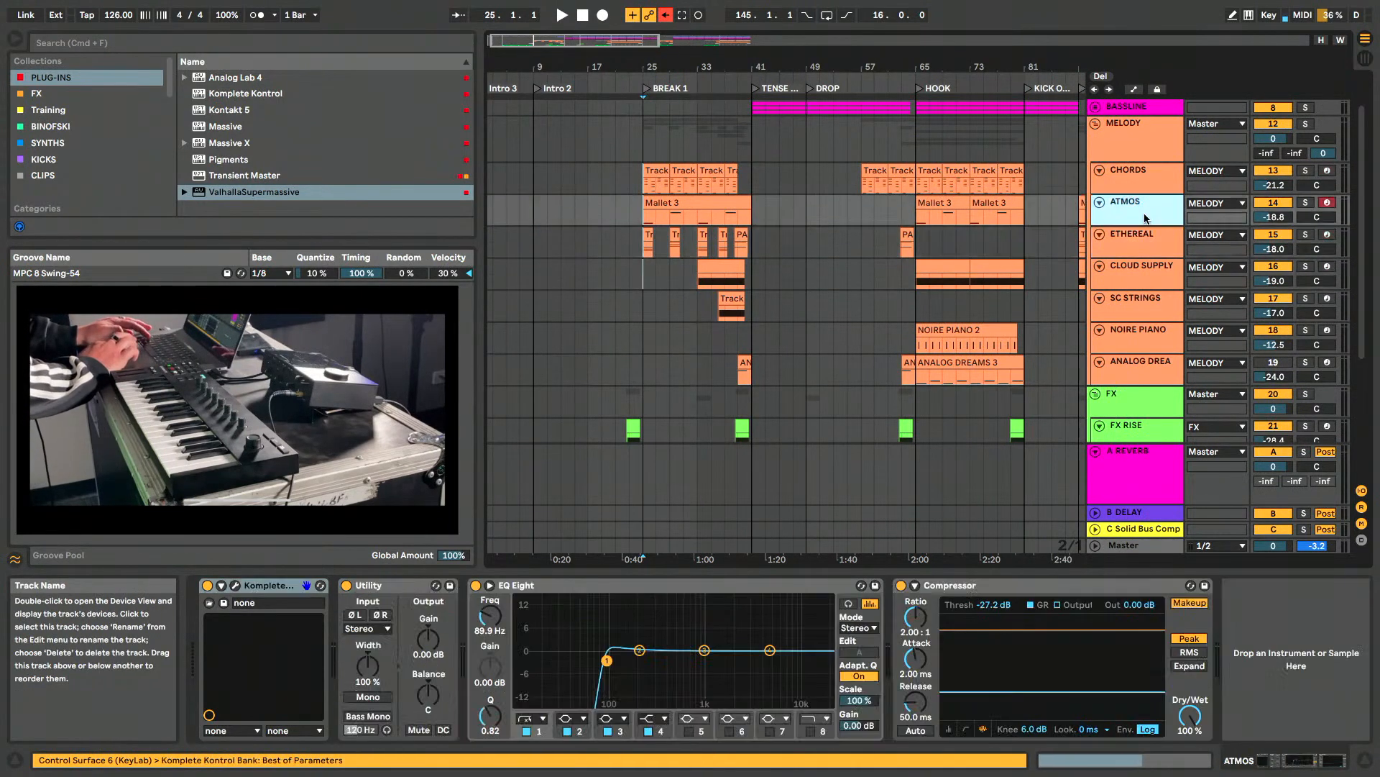
left_click(1152, 182)
left_click(1154, 253)
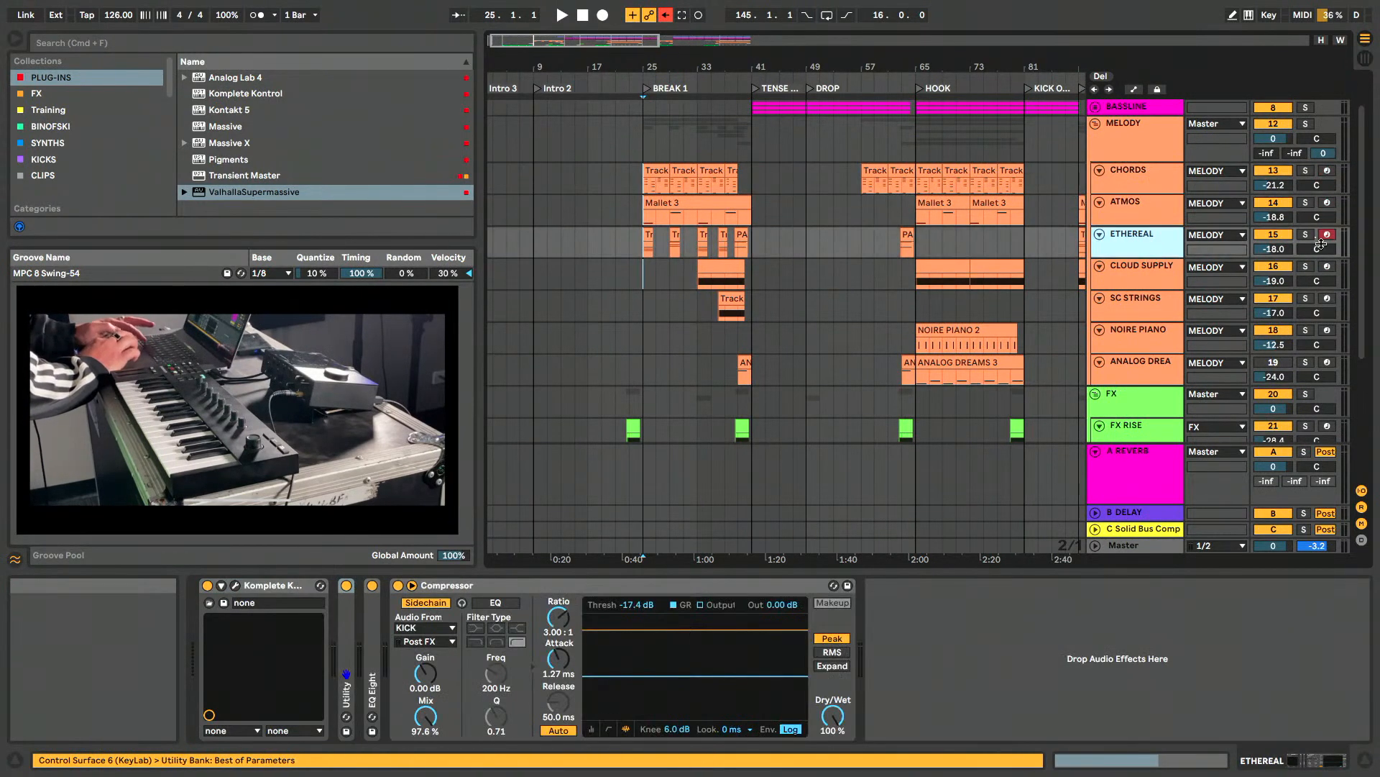
left_click(1307, 235)
left_click(1306, 204)
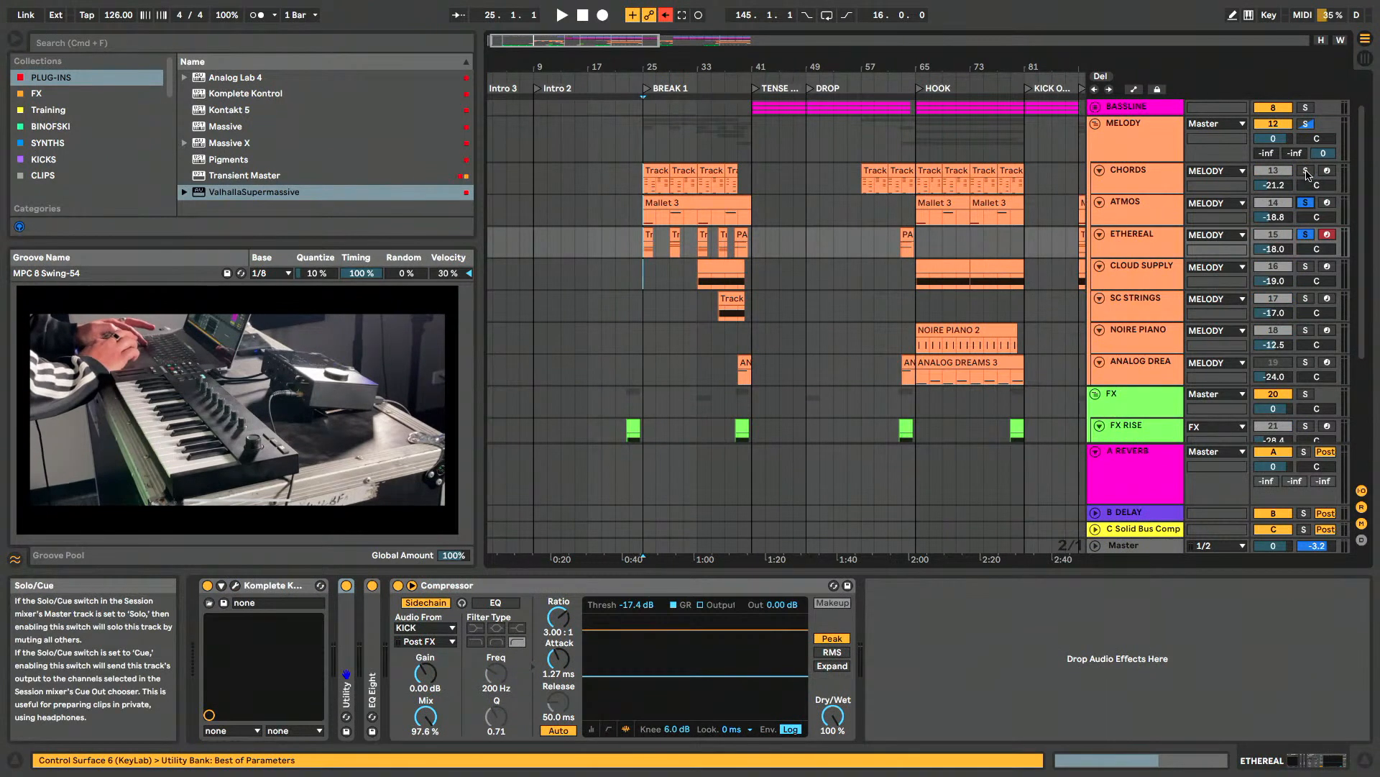
left_click(1307, 172)
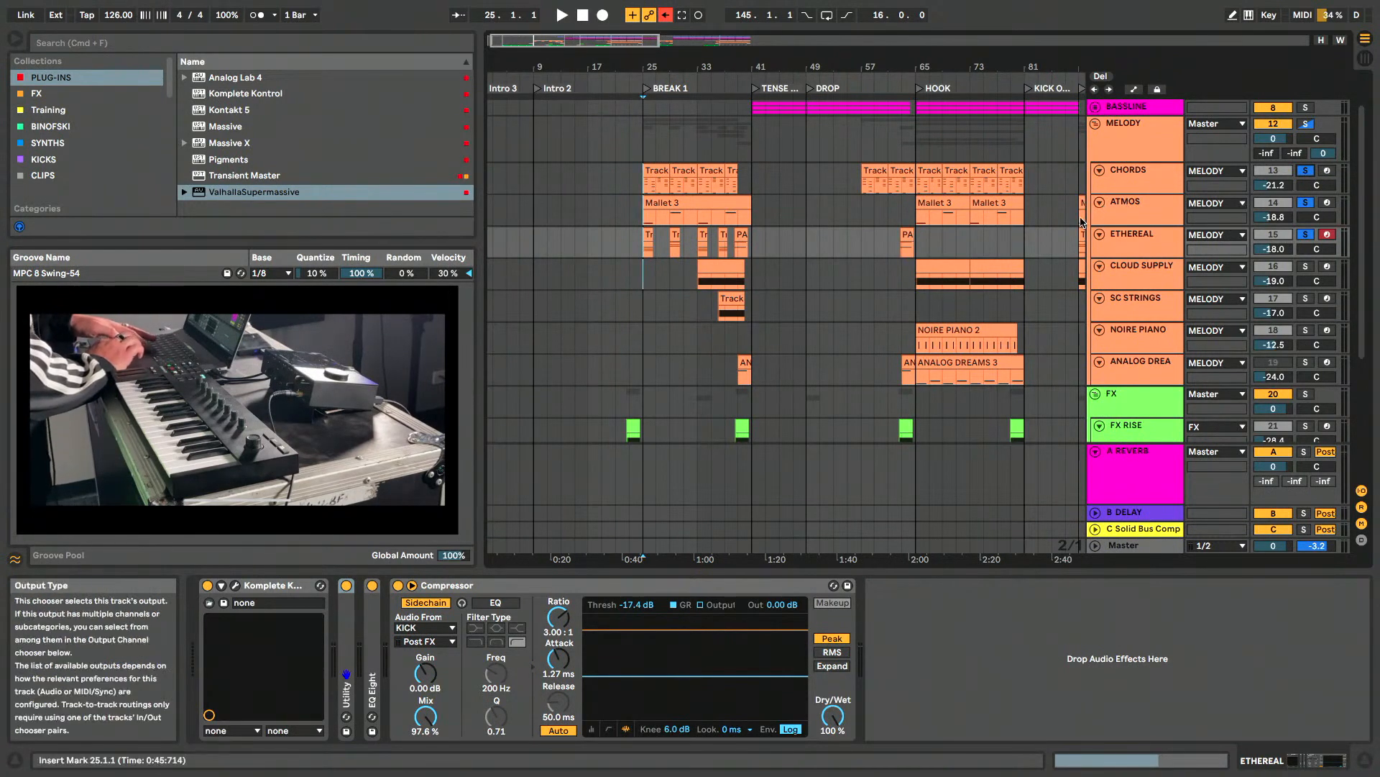
- Play the soloed CHORDS, ATMOS and ETHEREAL layers together from 25.1.1, and clear their solos
key("space")
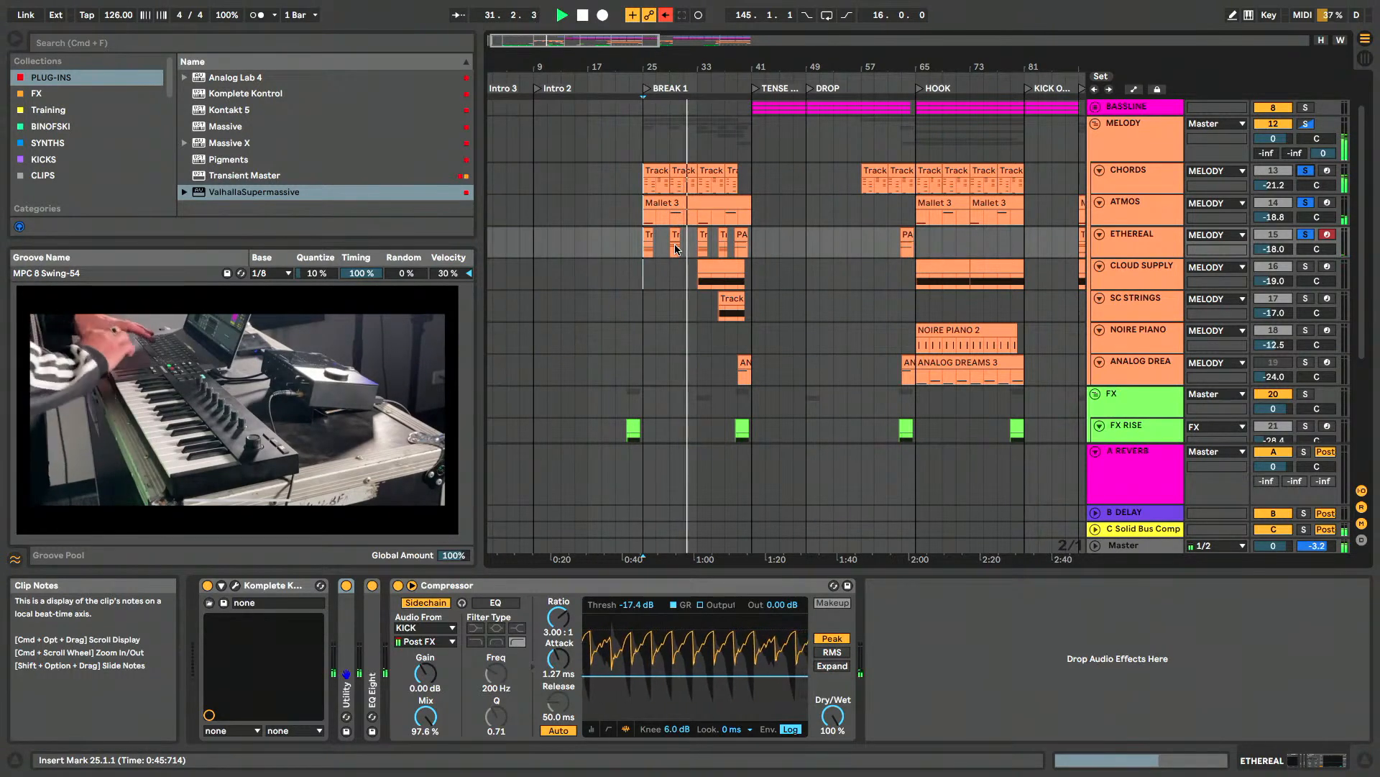
left_click(1307, 234)
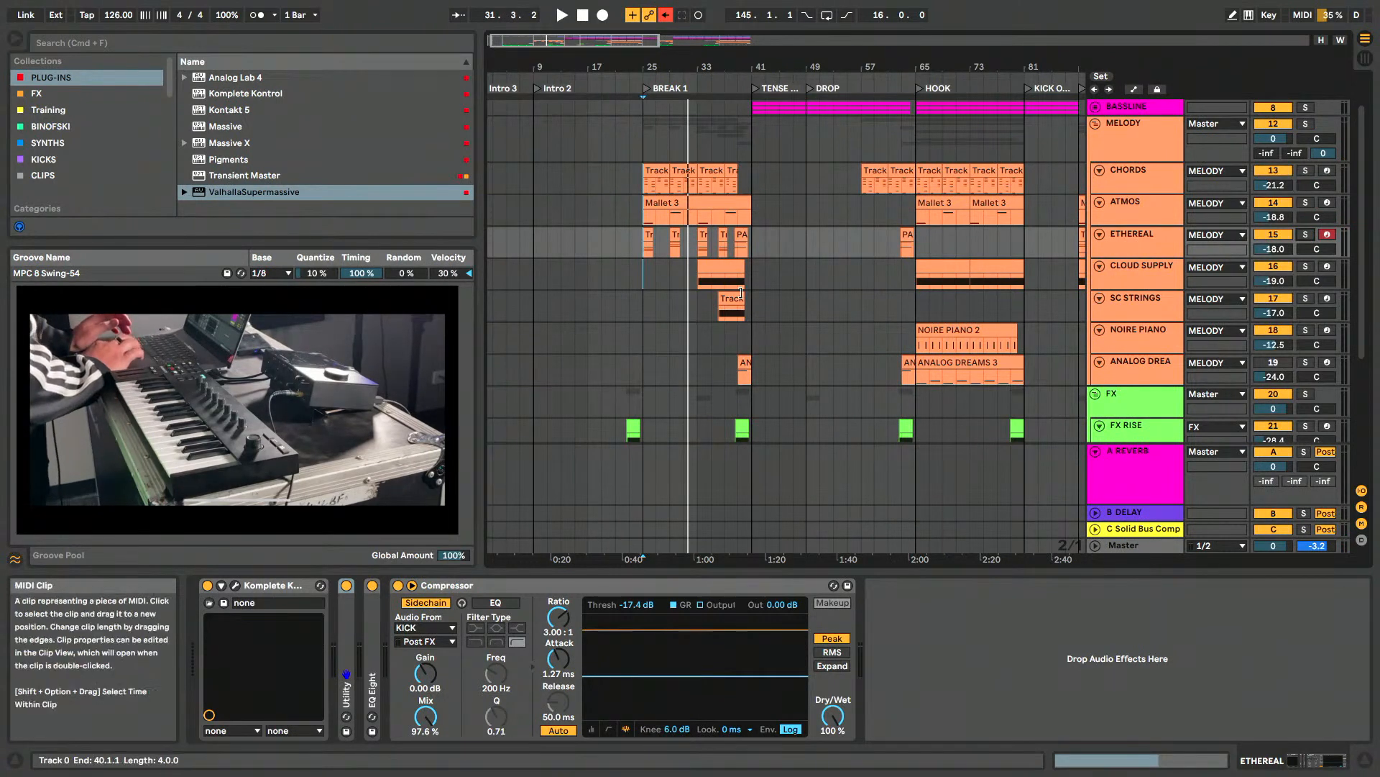
- Select the CLOUD SUPPLY track and its BREAK 1 clip at 33.1.1, and open the track's Komplete Kontrol window
left_click(1155, 279)
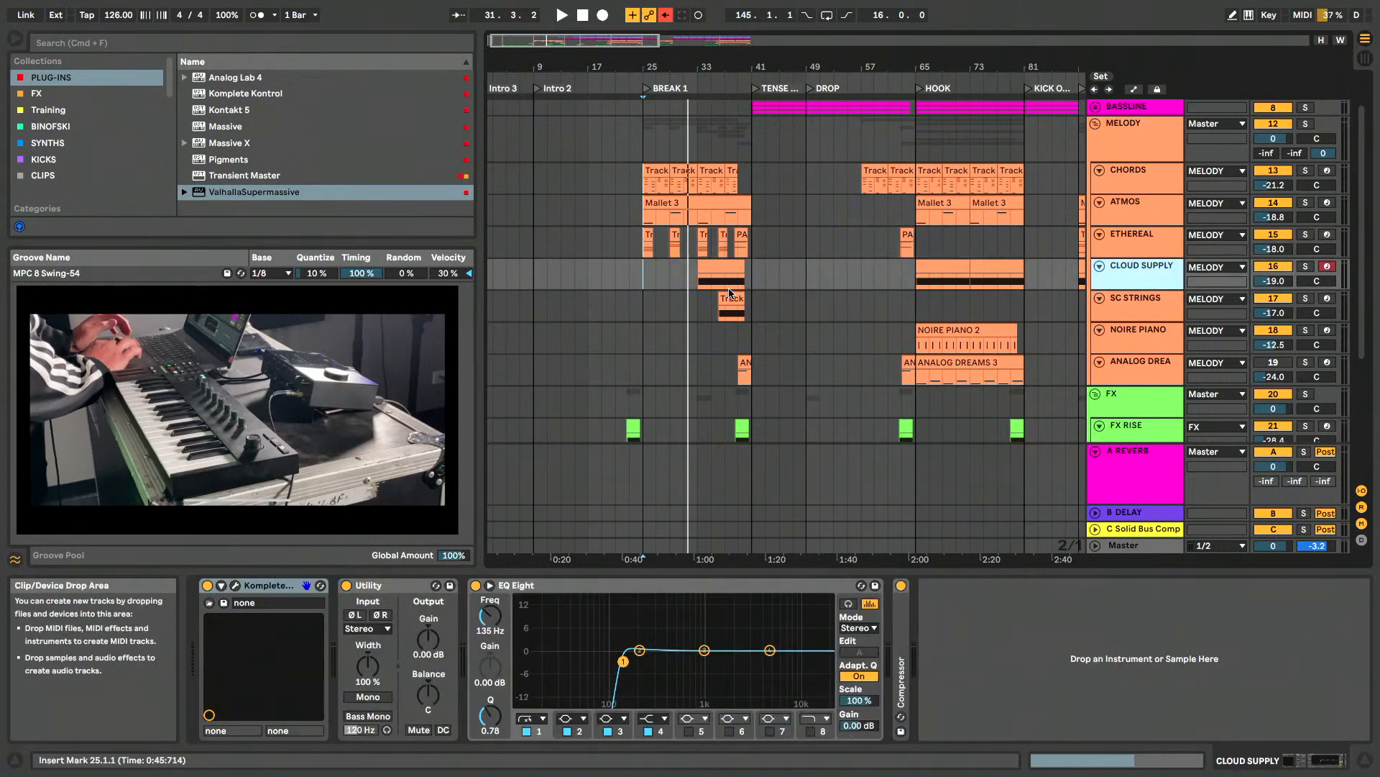
scroll(730, 293, "up", 5)
scroll(730, 293, "up", 1)
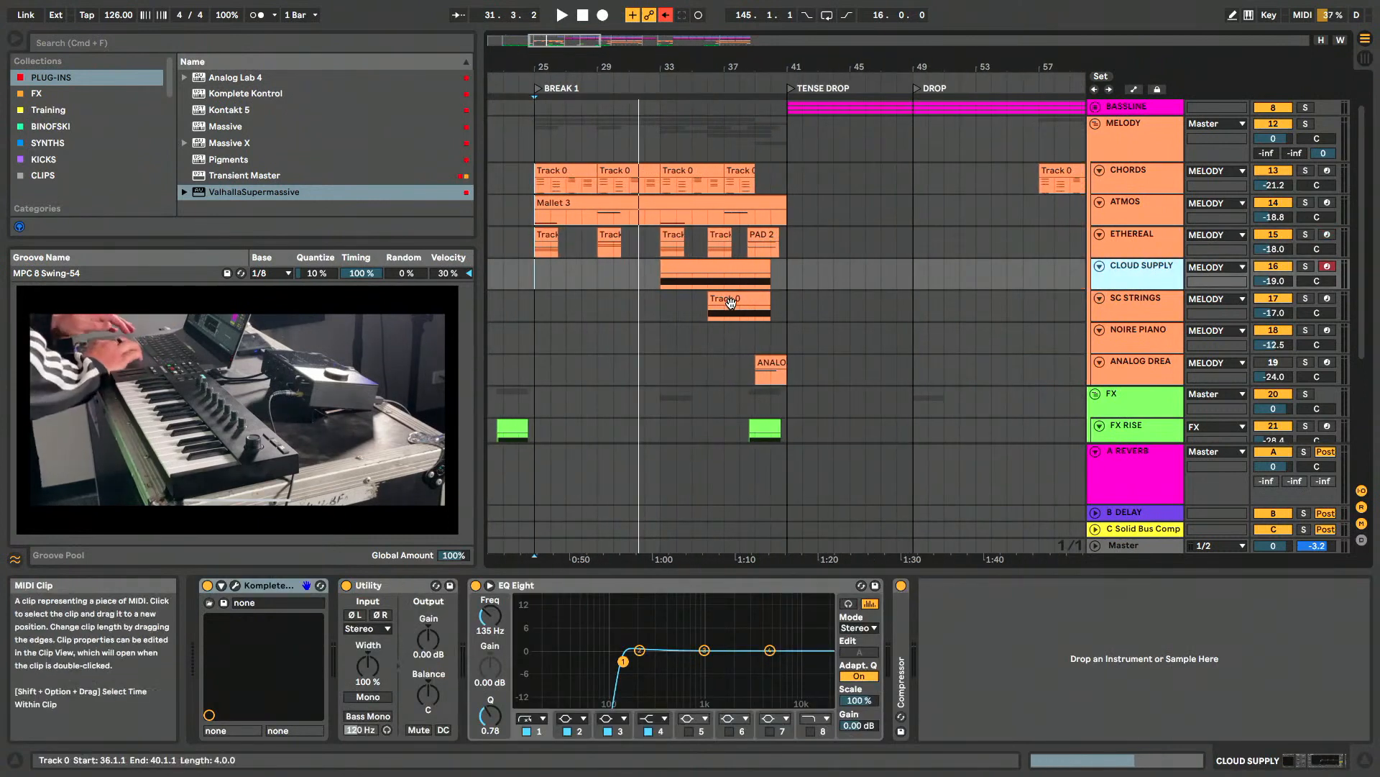
left_click(729, 282)
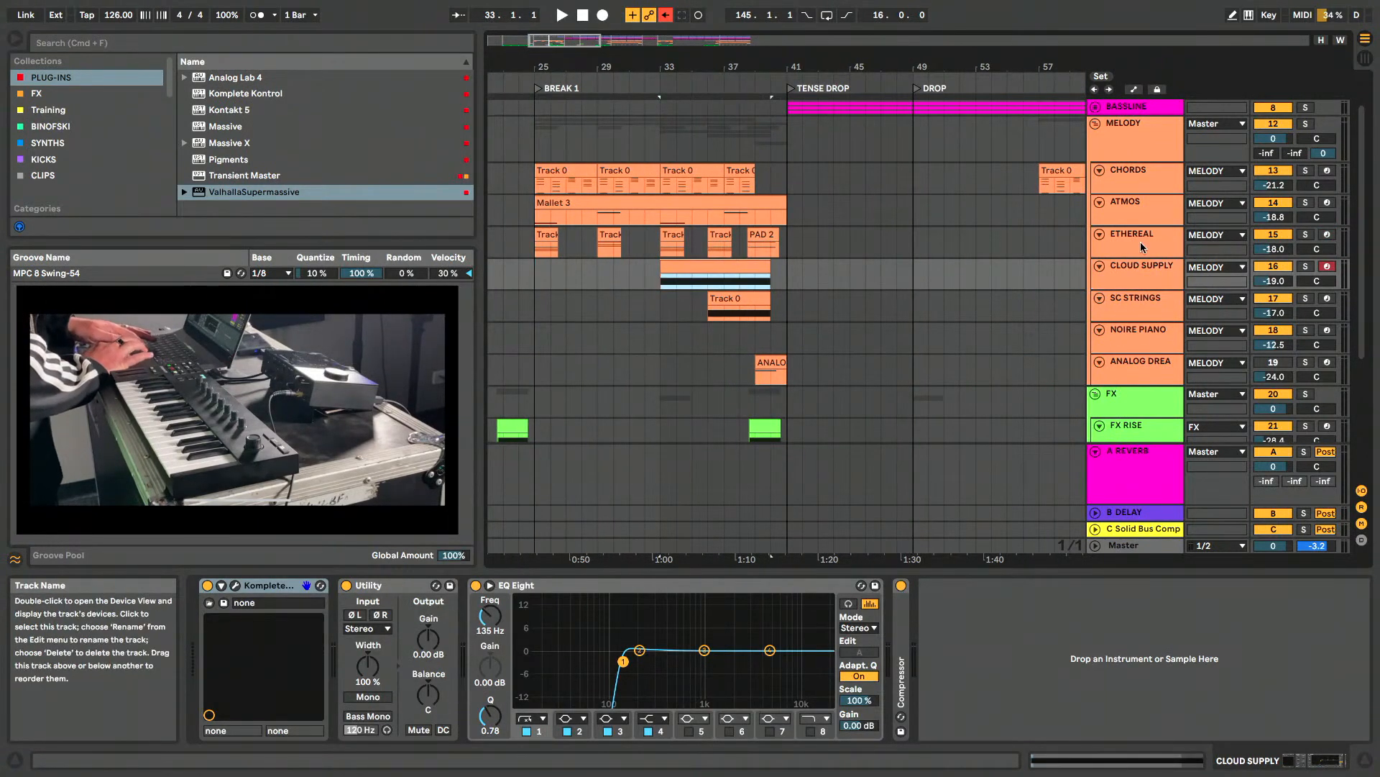
left_click(1145, 271)
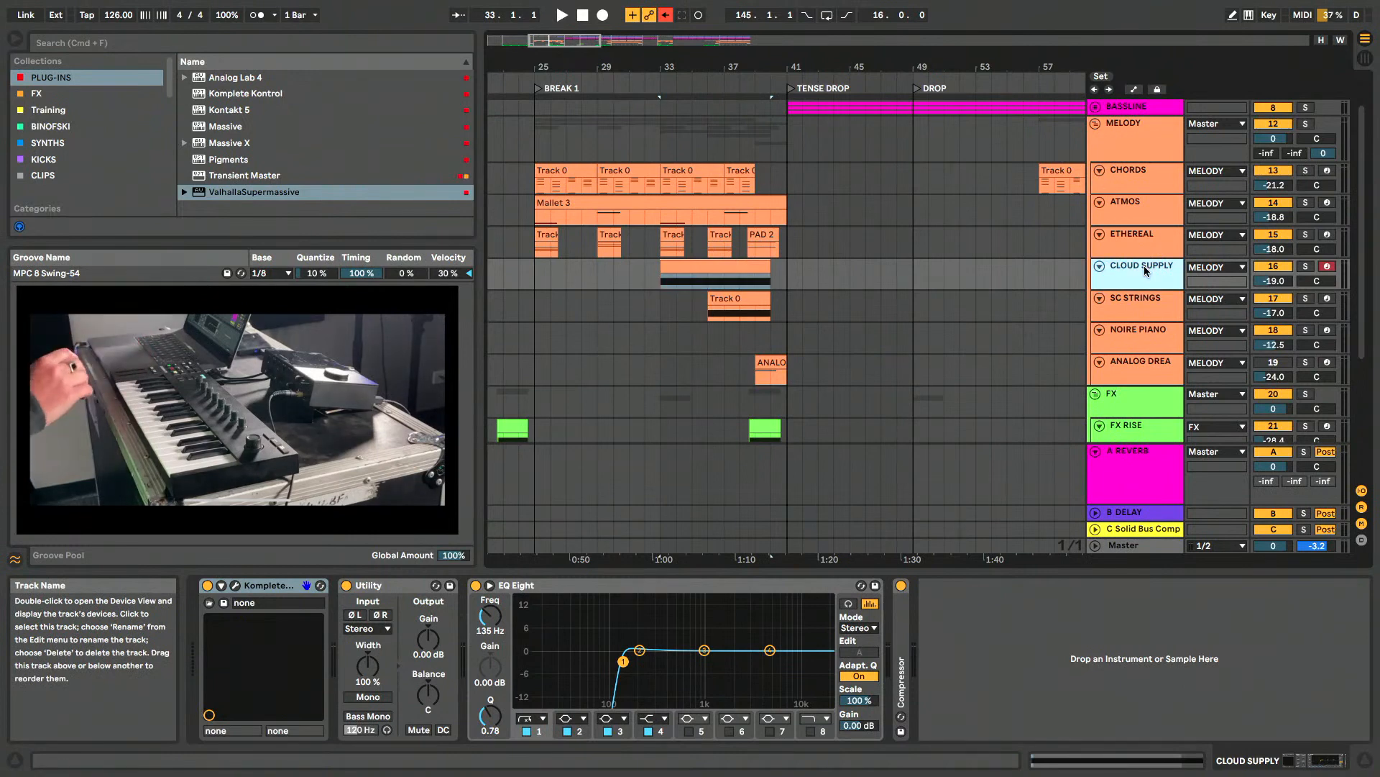
left_click(235, 586)
left_click_drag(380, 141, 777, 86)
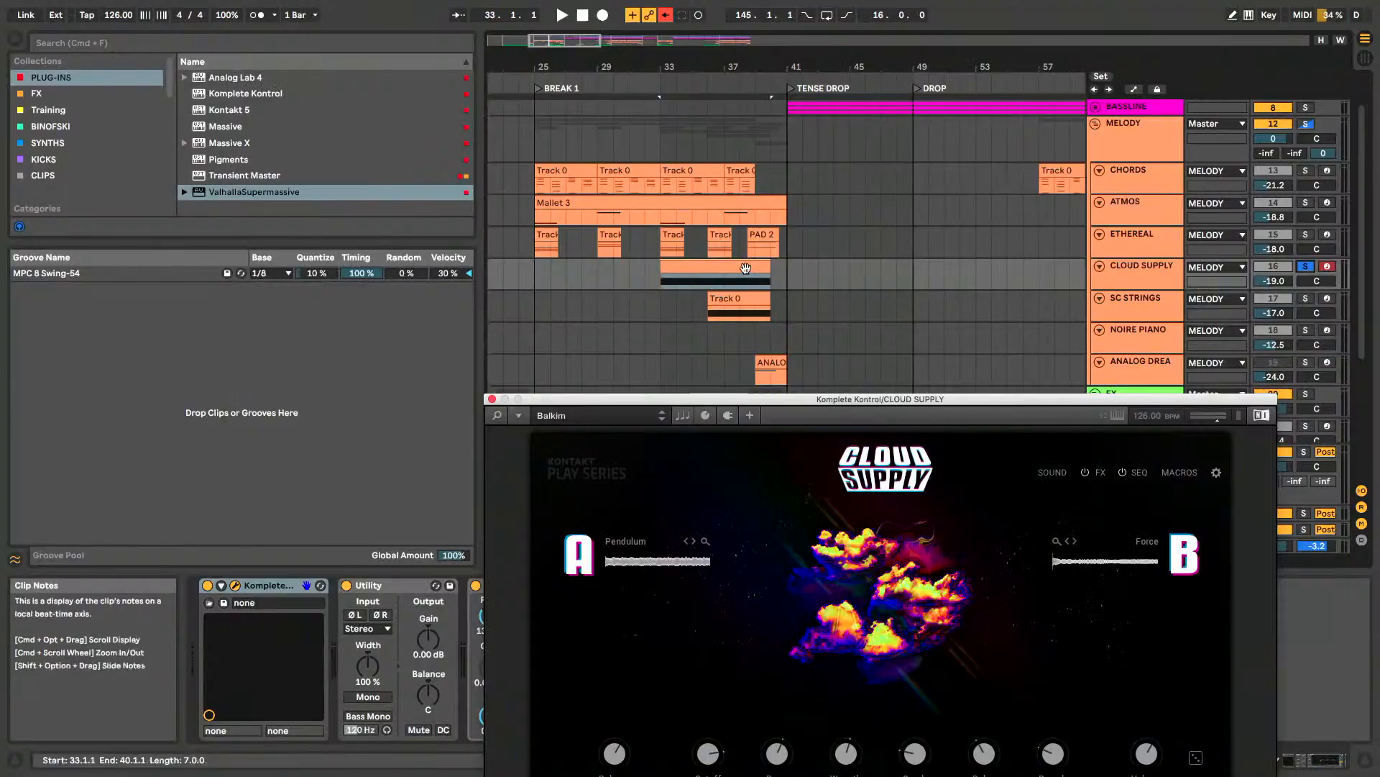
- Play the soloed CLOUD SUPPLY part from 33.1.1 and reposition its instrument window above the arrangement
left_click(745, 268)
key("space")
left_click_drag(775, 404, 789, 90)
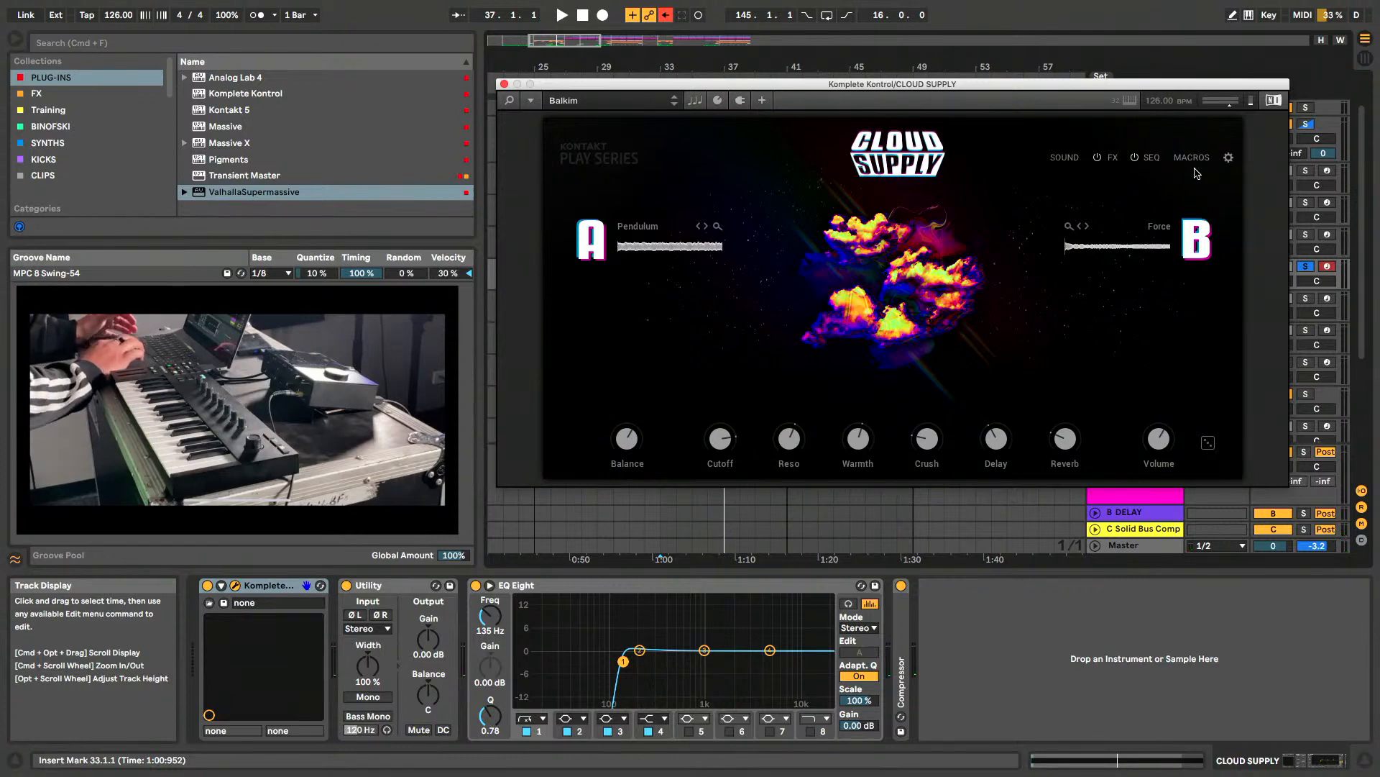
- Show the Cloud Supply sequencer and compare its Pitch / Velocity and Macro 1 / 2 pages
left_click(1154, 158)
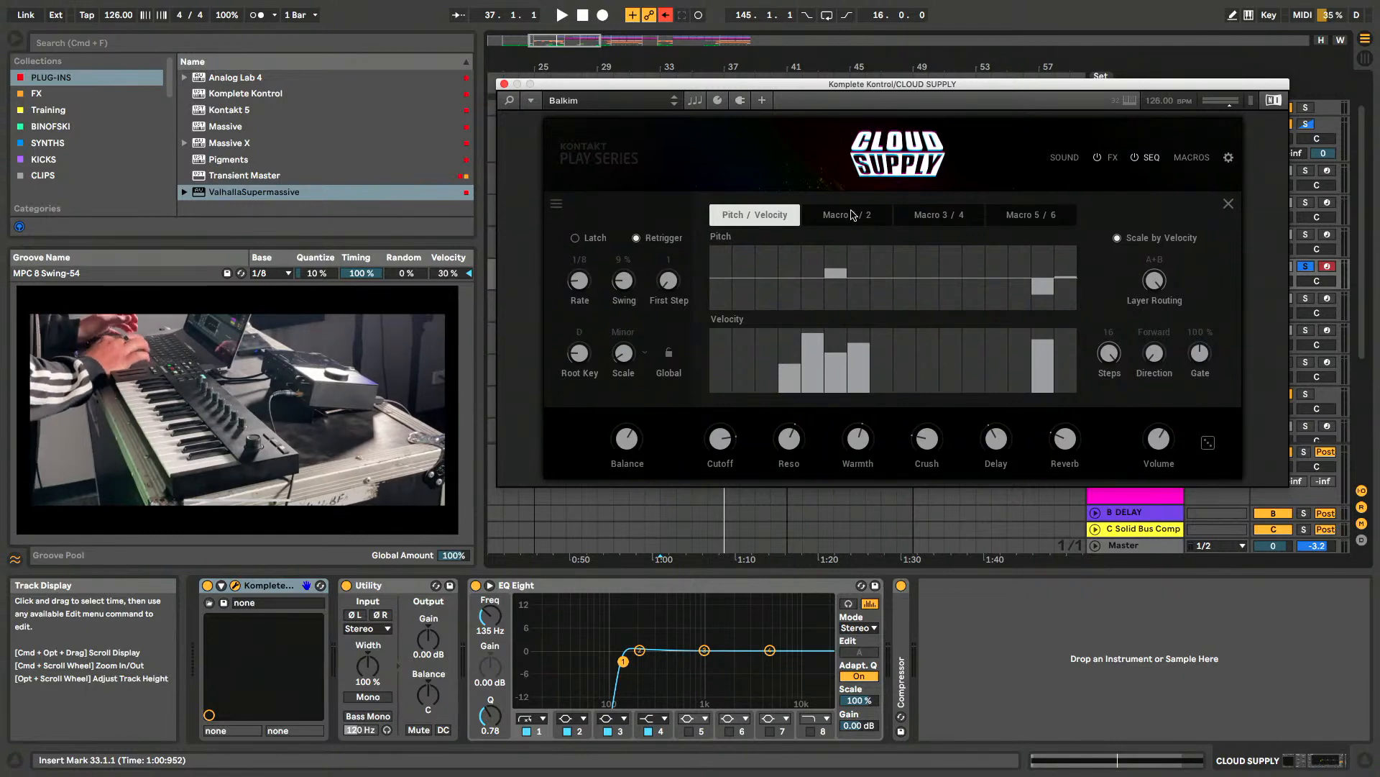
left_click(852, 215)
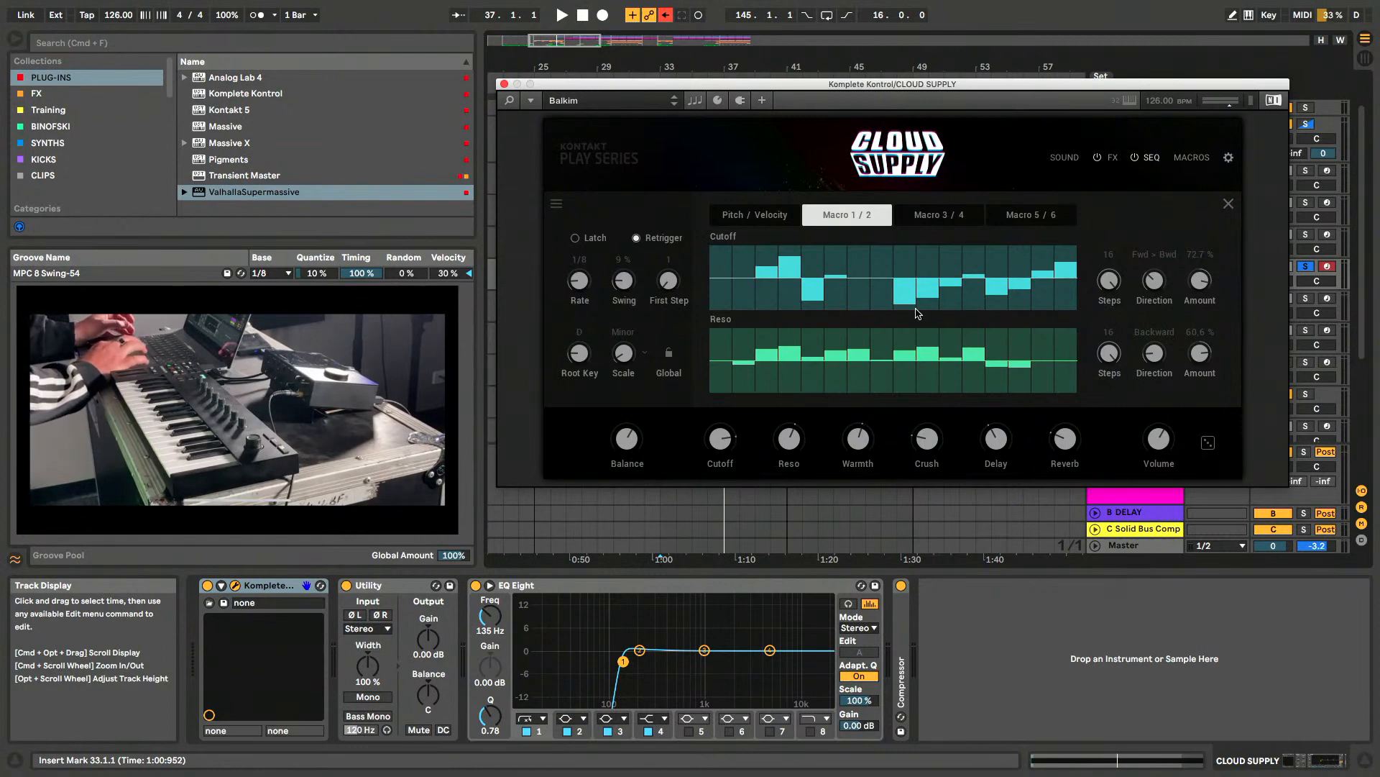
left_click(765, 220)
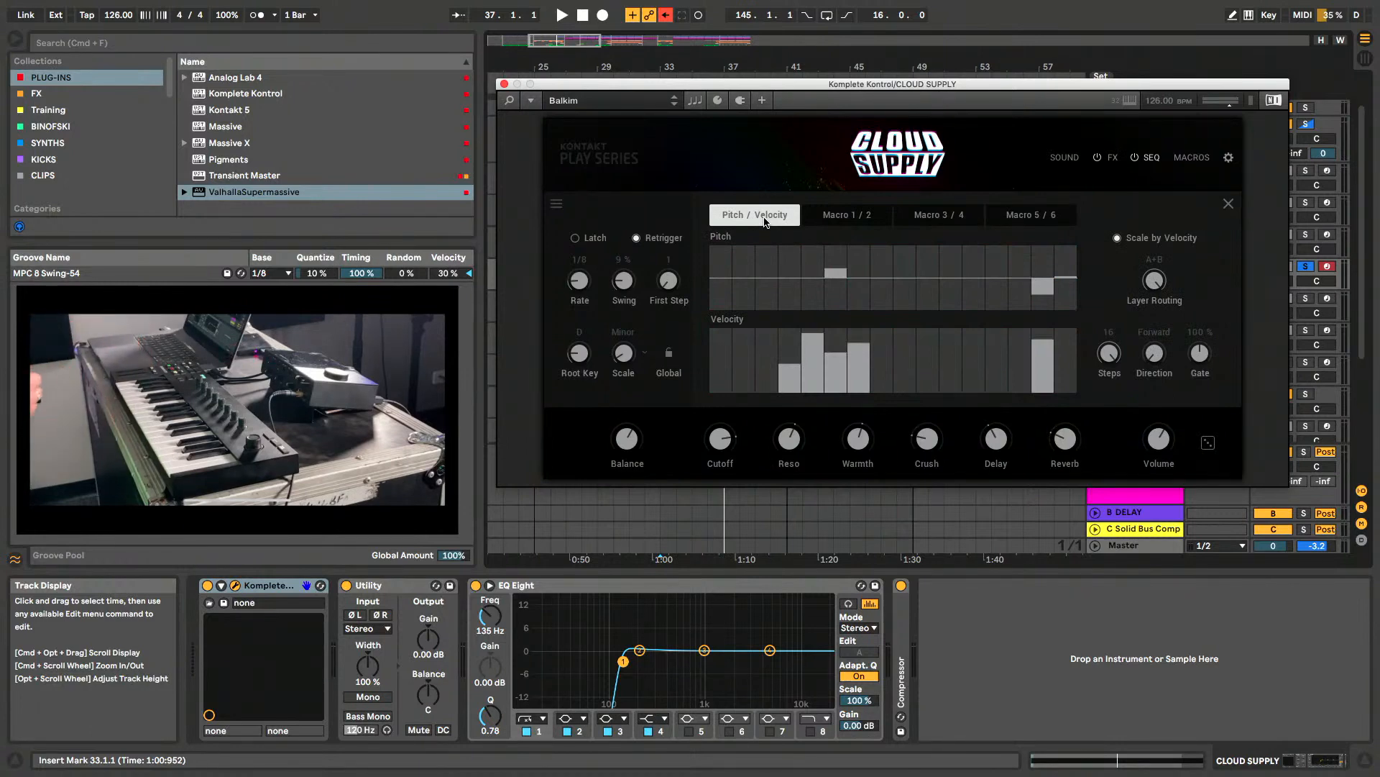
- Play CLOUD SUPPLY from 33.1.1 while viewing the Macro 1 / 2 sequencer page, and close the sequencer
key("space")
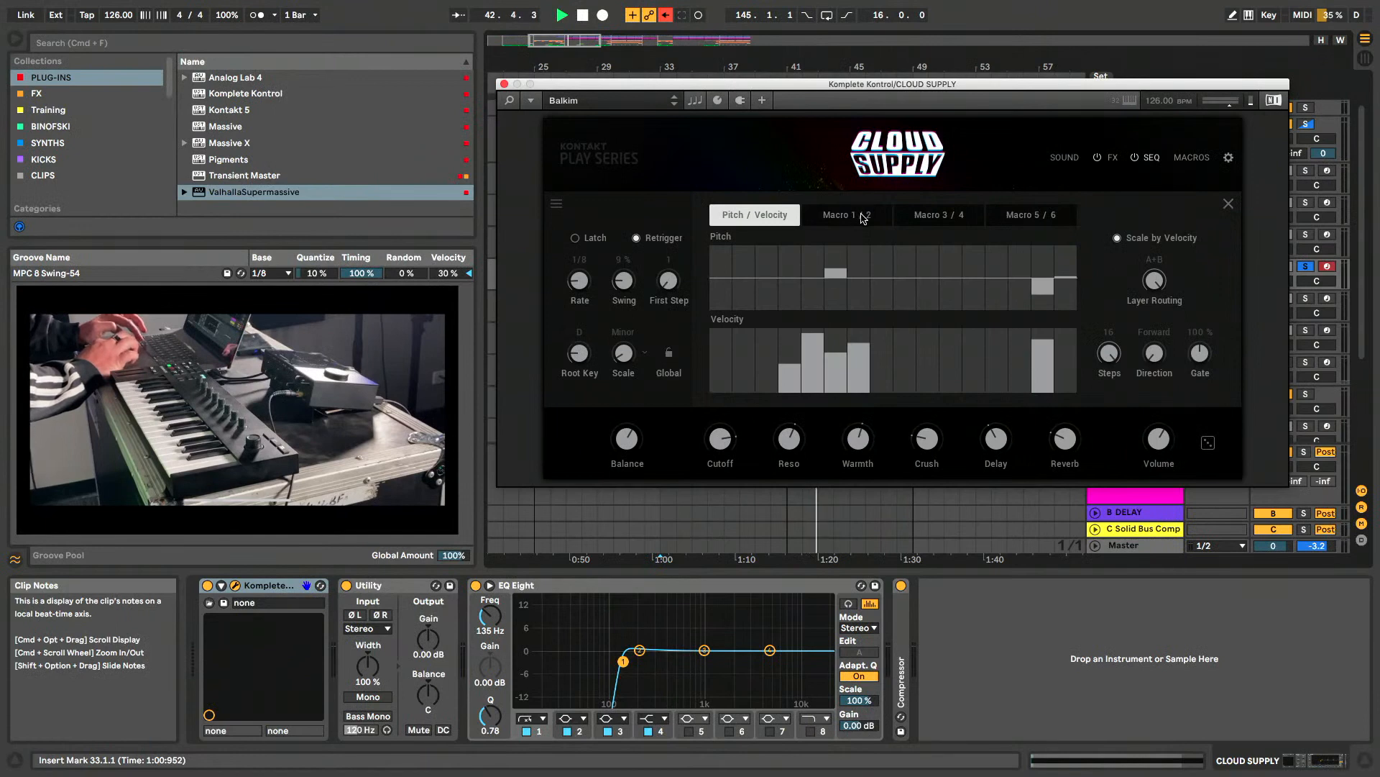
left_click(863, 218)
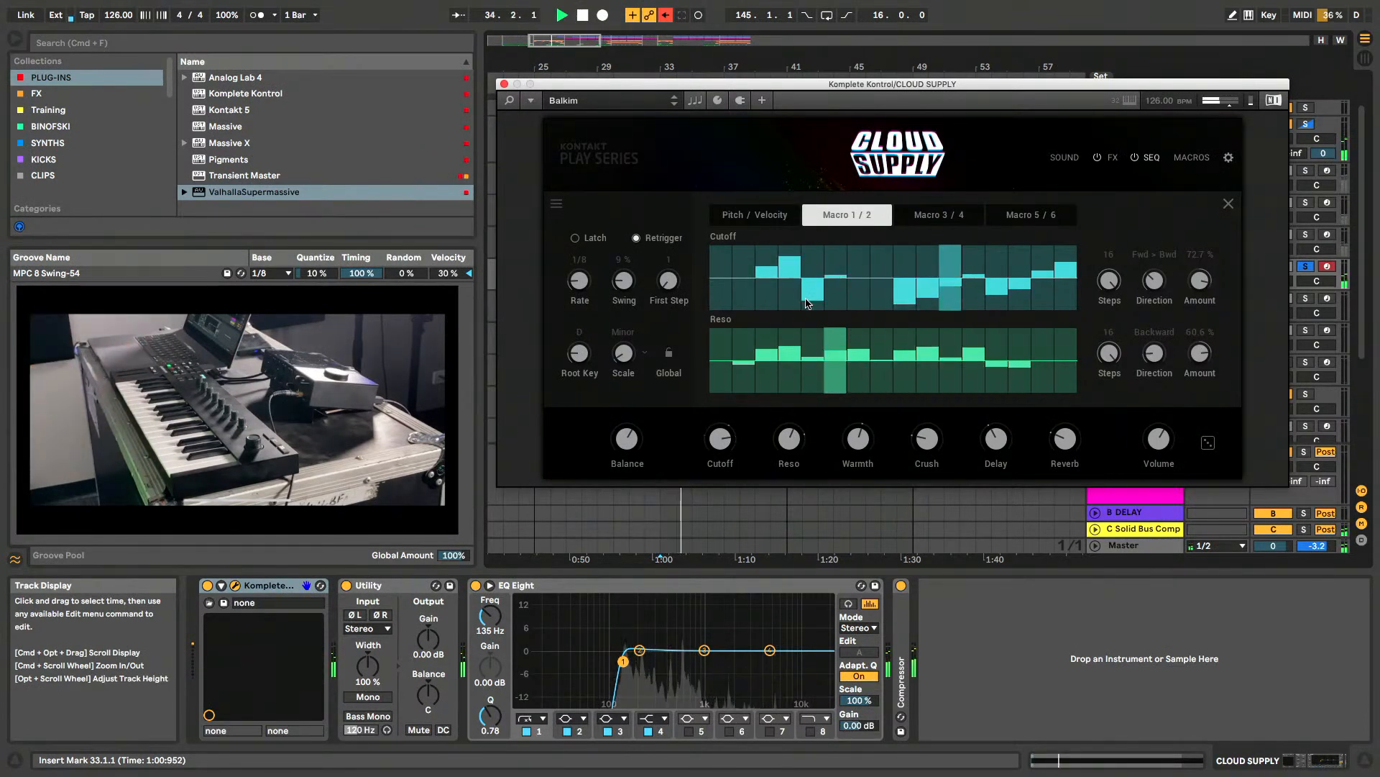
key("space")
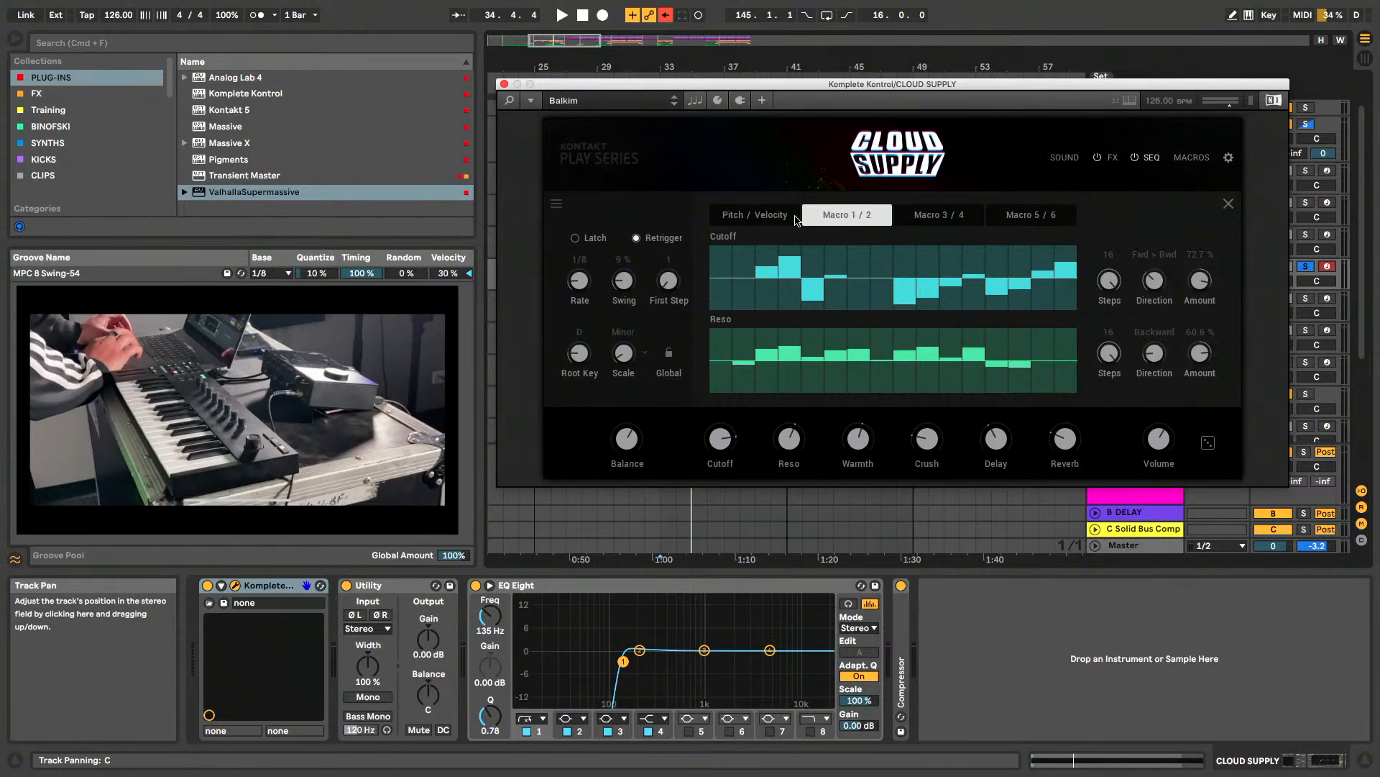
left_click(762, 217)
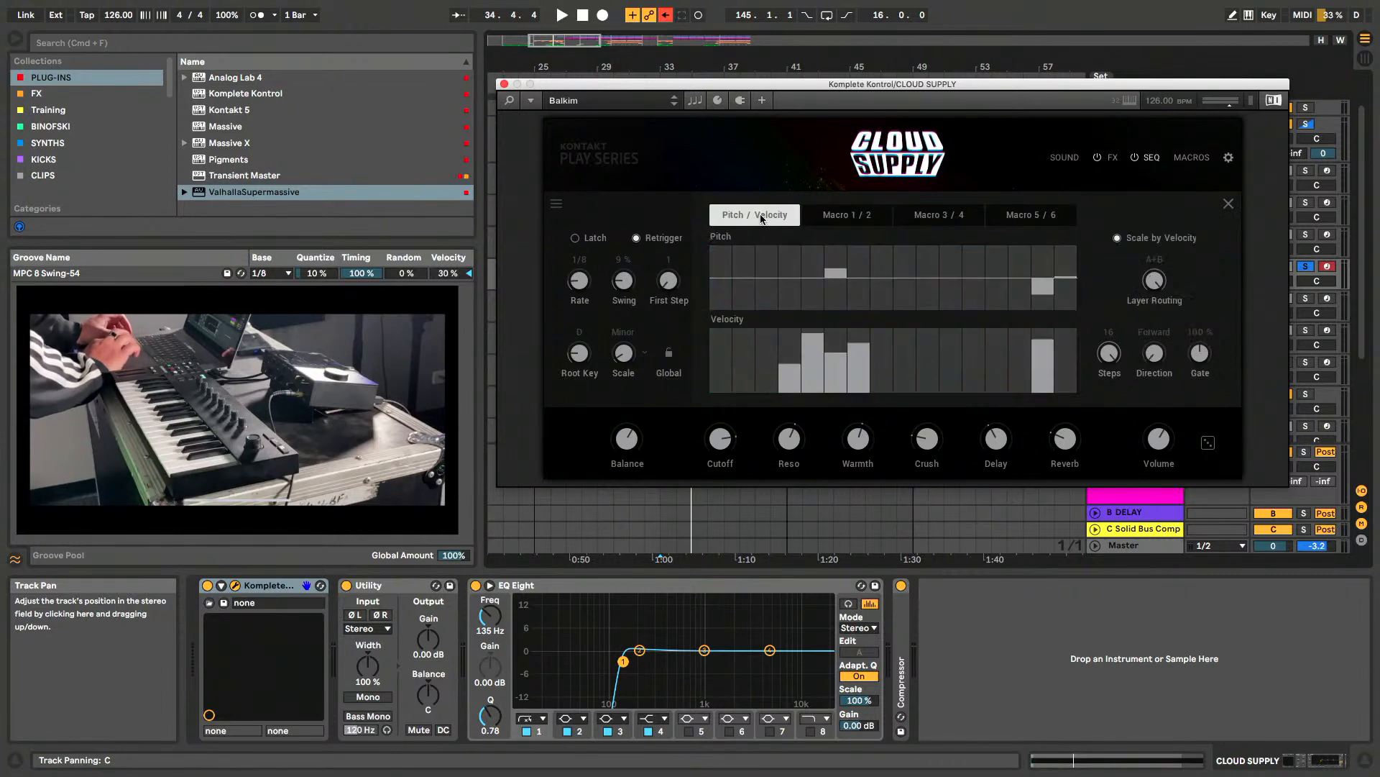
left_click(1227, 205)
- Show the Komplete Kontrol library for Cloud Supply, preview the presets from 7th Heaven to Balkim, and raise the preview volume
left_click(512, 101)
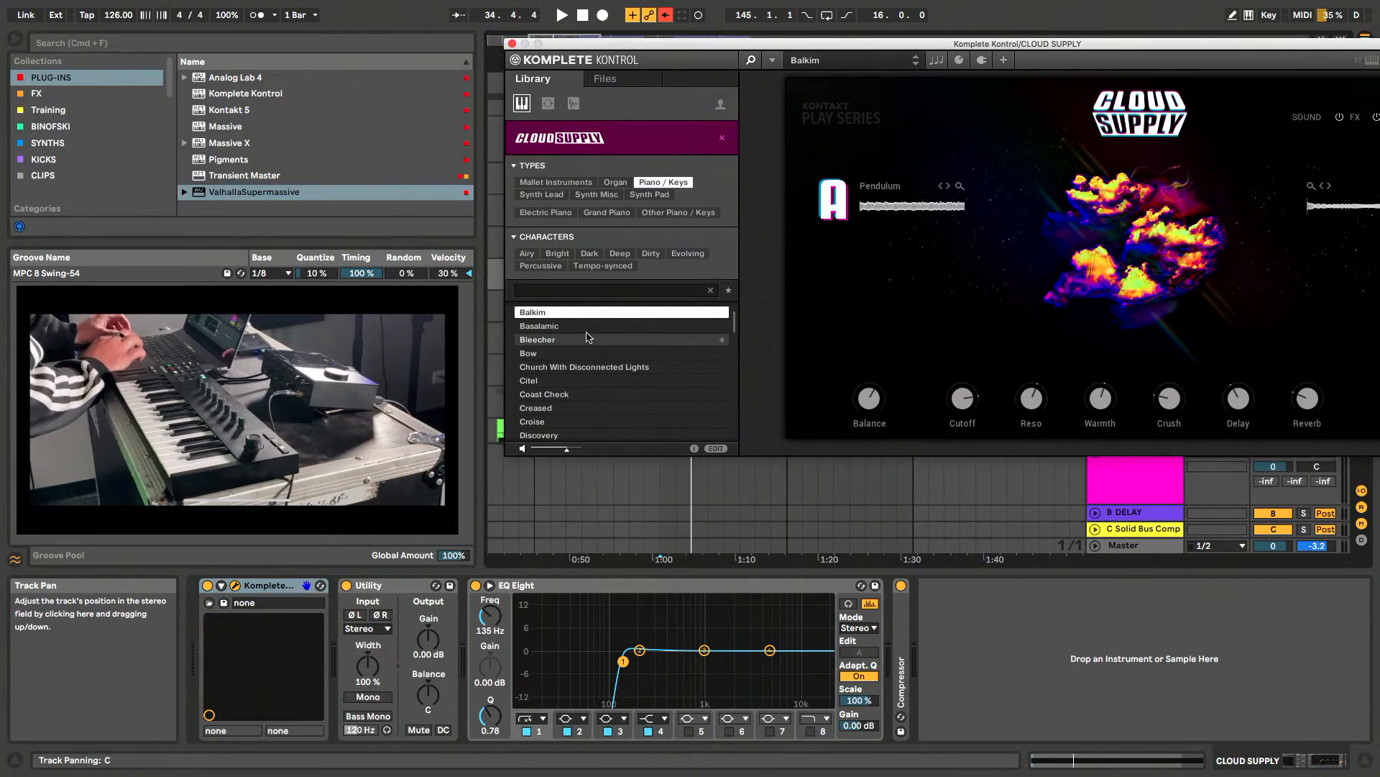
scroll(559, 324, "up", 2)
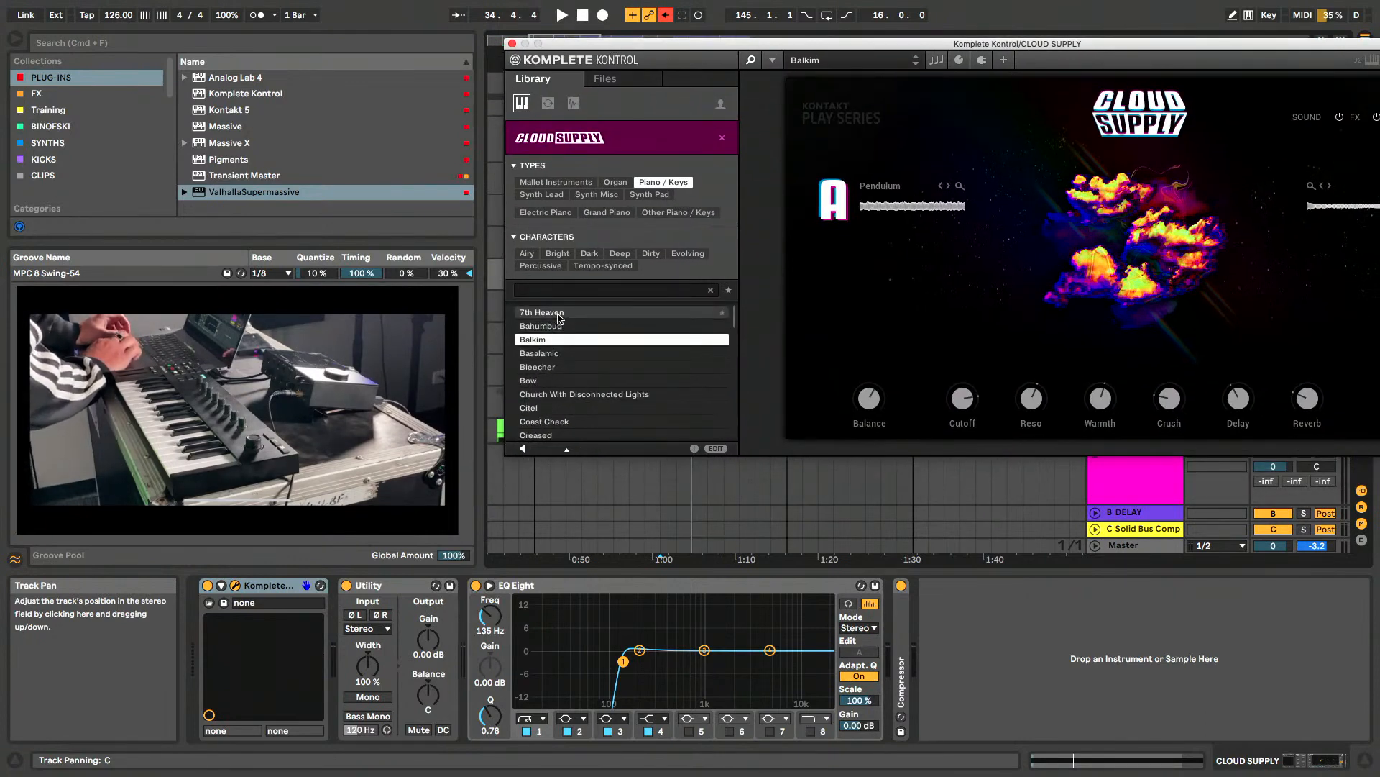
left_click(558, 315)
key("Down")
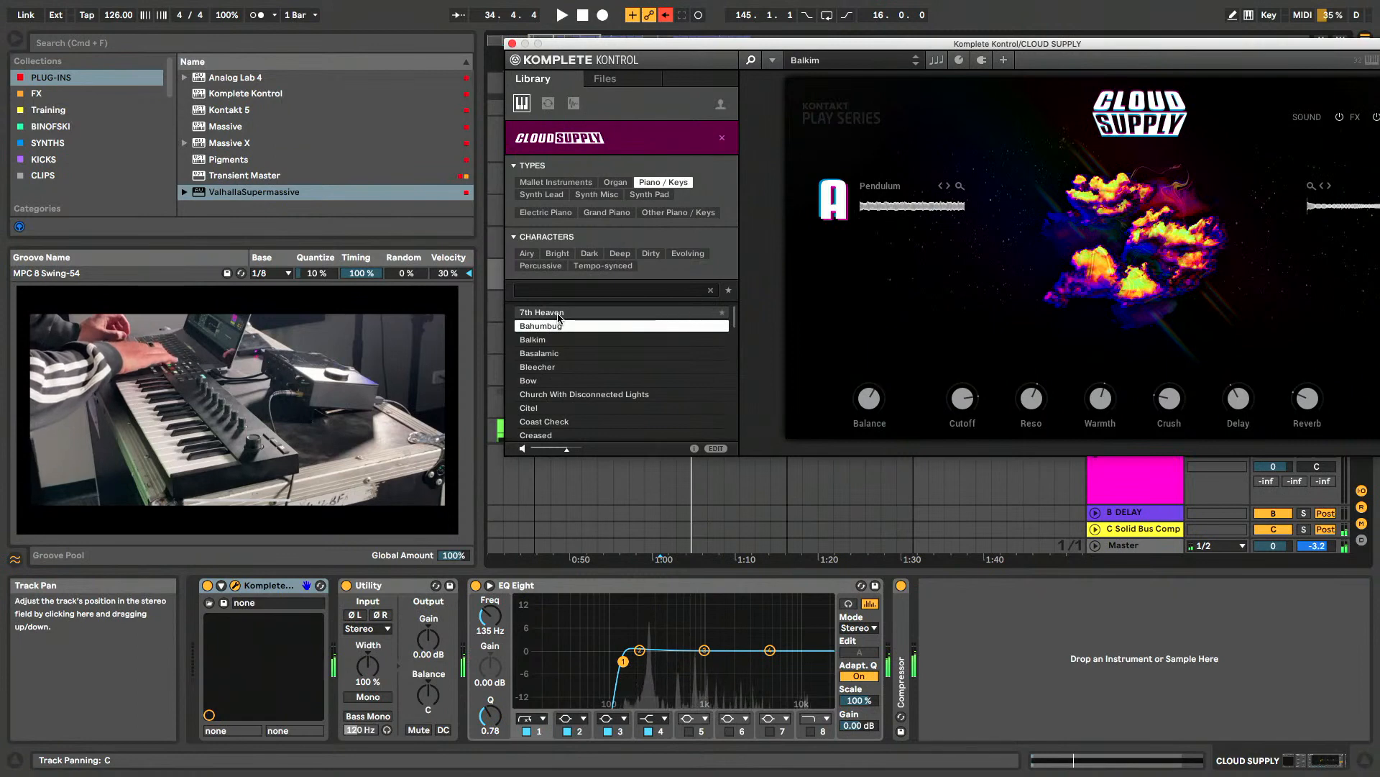
key("Down")
left_click_drag(567, 449, 579, 454)
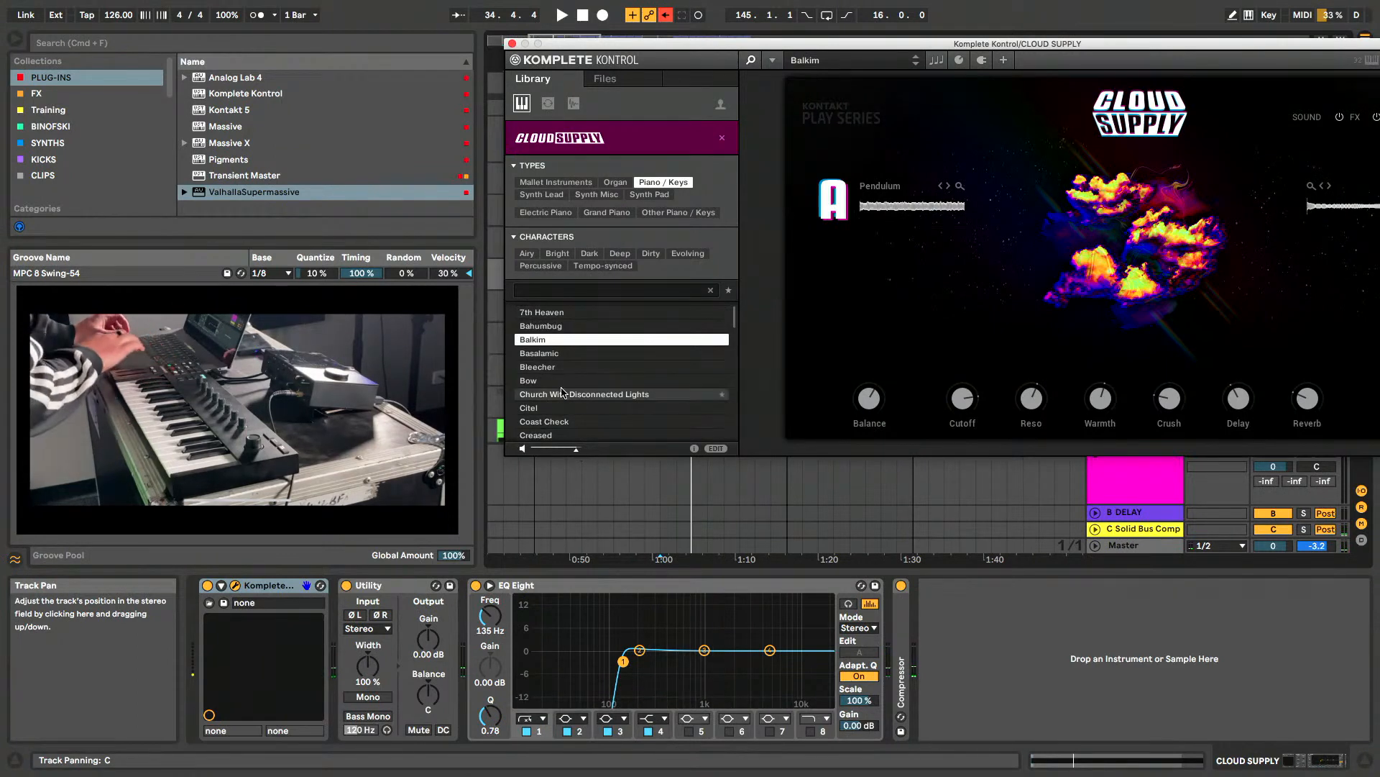
- Preview the Cloud Supply presets from Basalamic through Coast Check
left_click(540, 354)
key("Down")
key("Down")
key("Down")
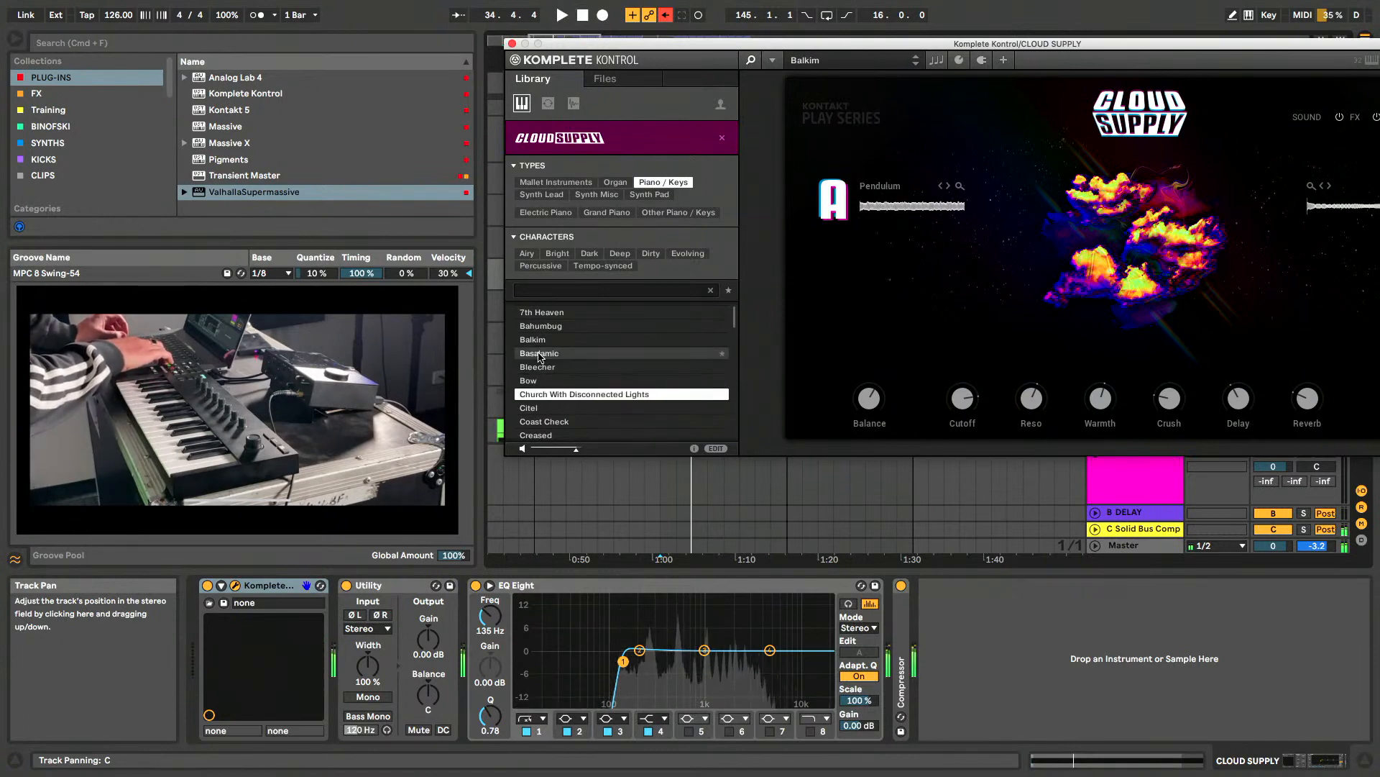
key("Down")
key("Down")
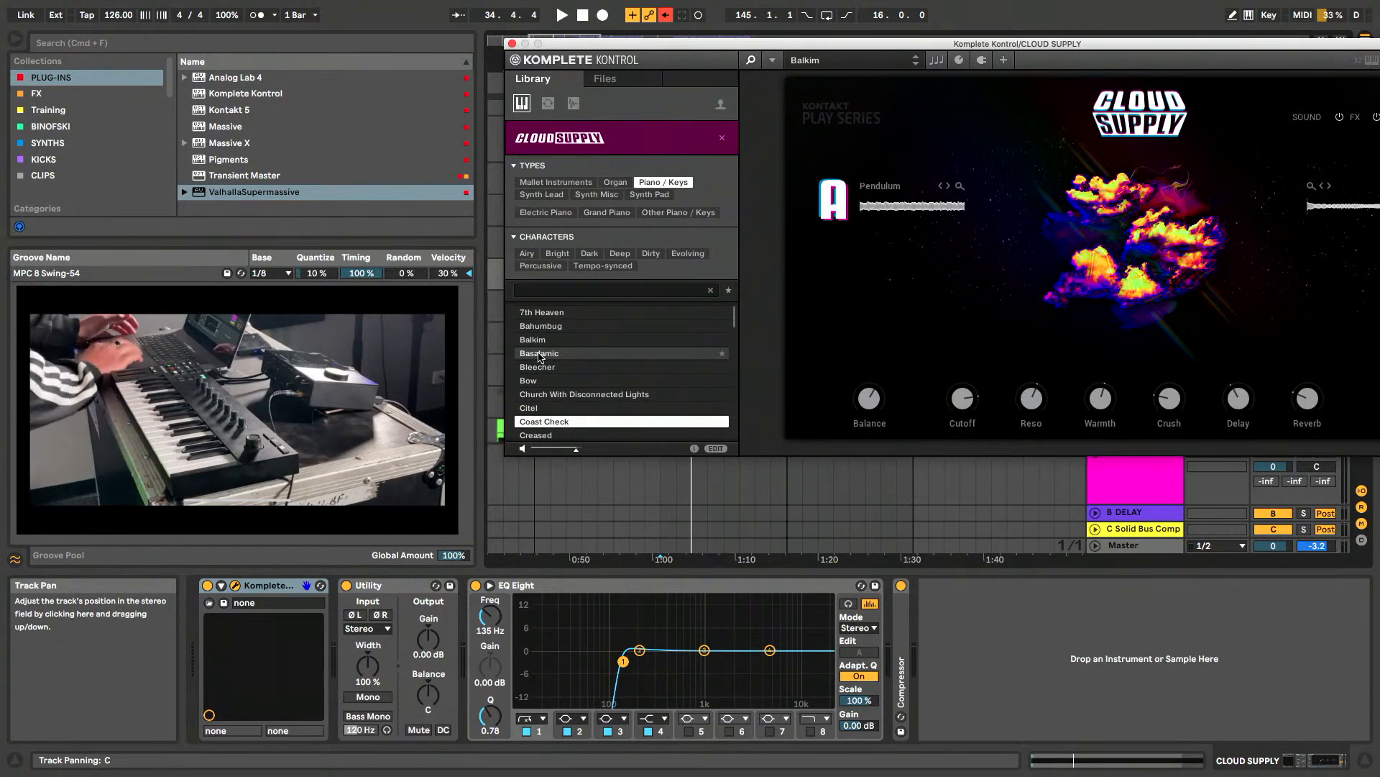
- Preview the Creased, Discovery and Enemies presets in the Cloud Supply library
scroll(539, 367, "down", 3)
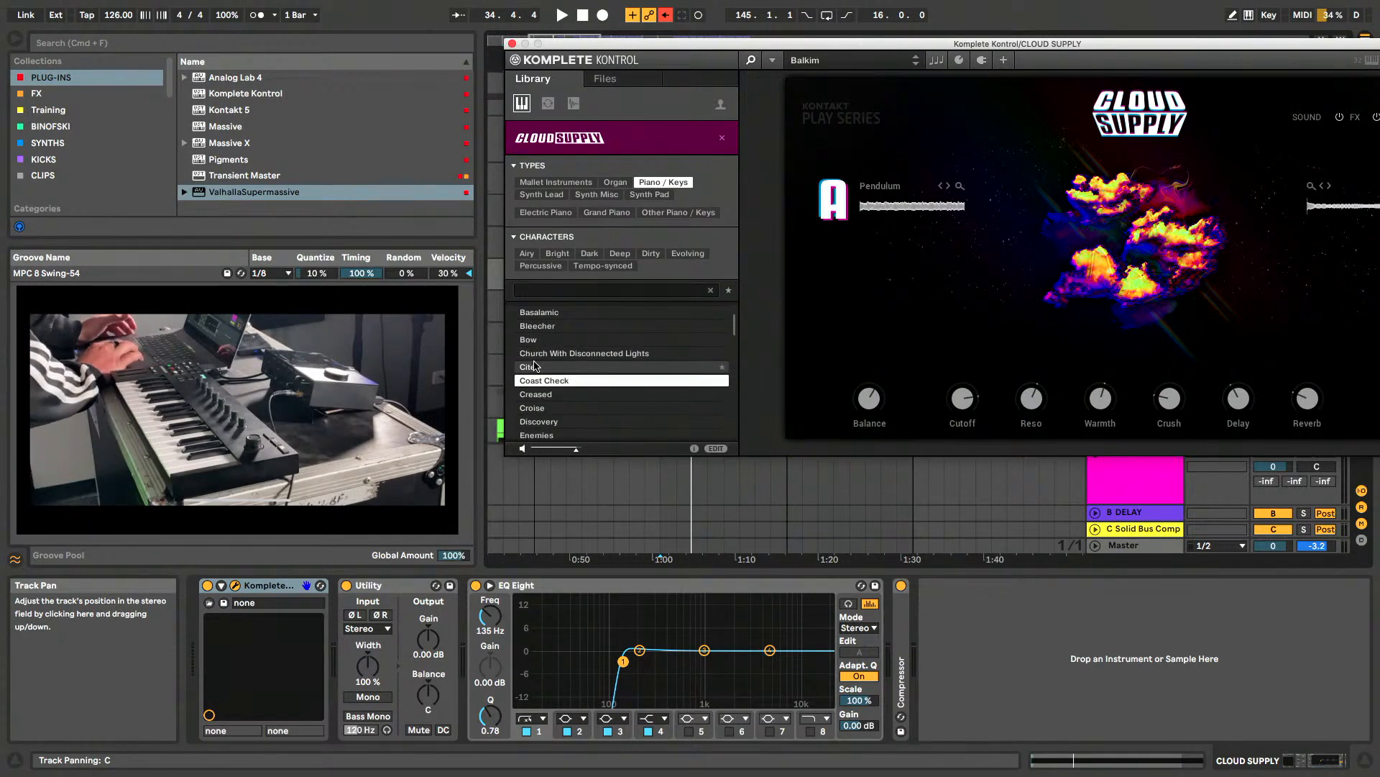
left_click(539, 395)
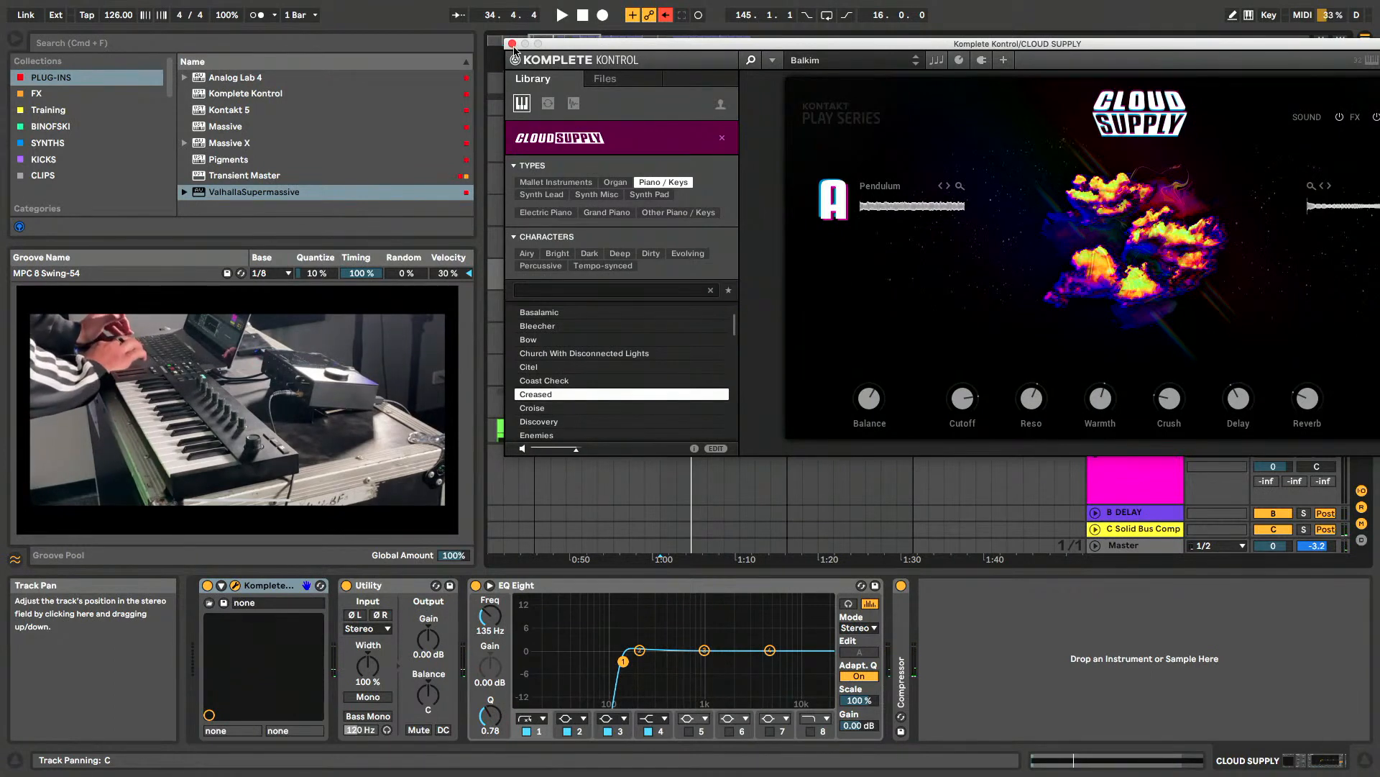
scroll(622, 402, "down", 3)
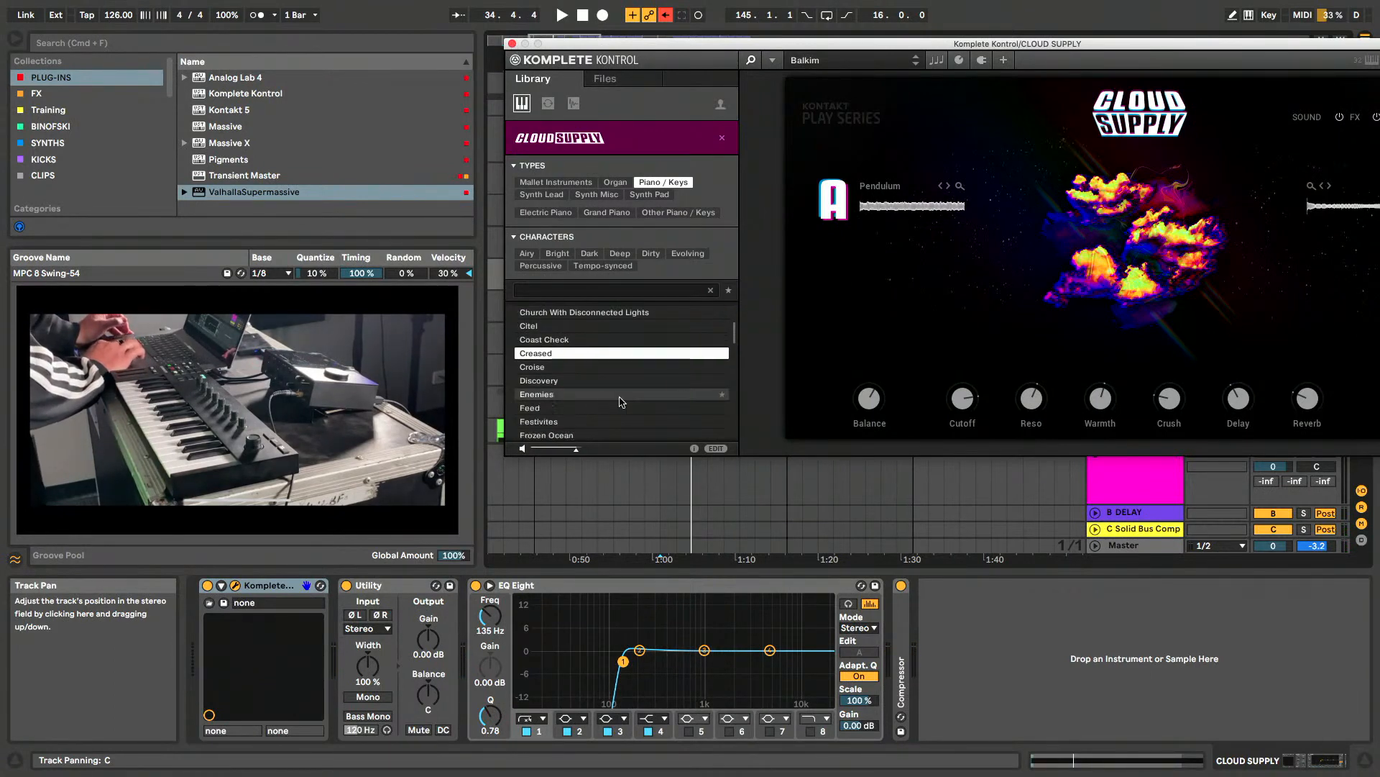
left_click(577, 383)
left_click(562, 396)
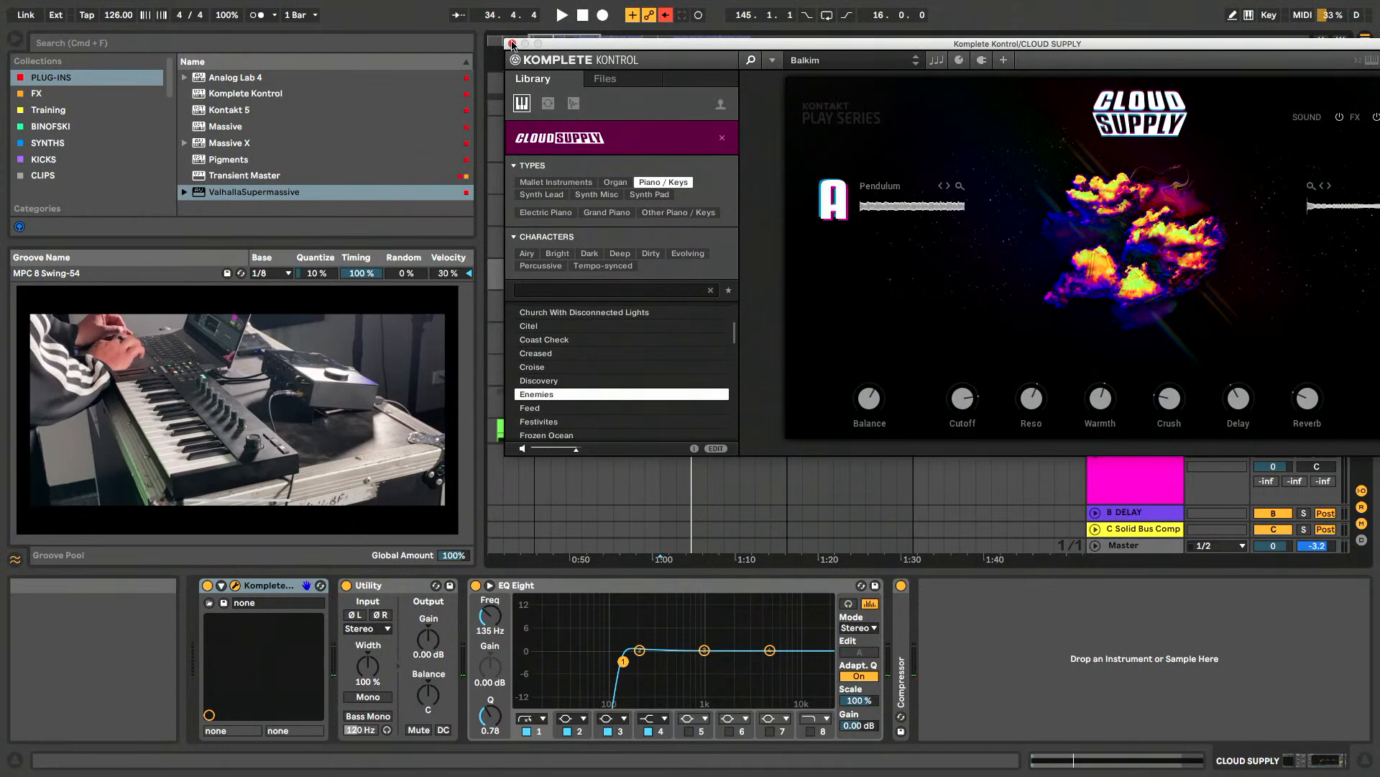
- Hide the preset library and close the CLOUD SUPPLY instrument window
left_click(760, 62)
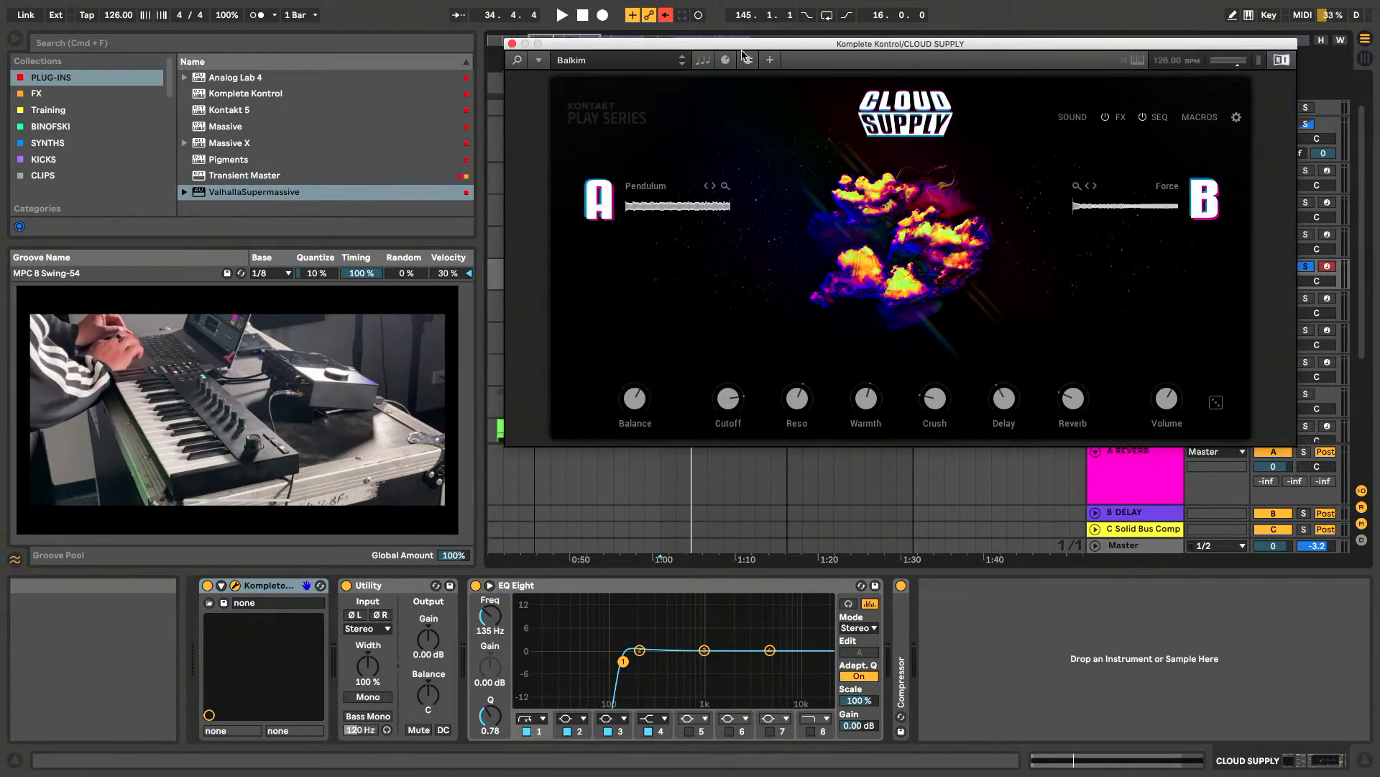
left_click_drag(740, 49, 738, 101)
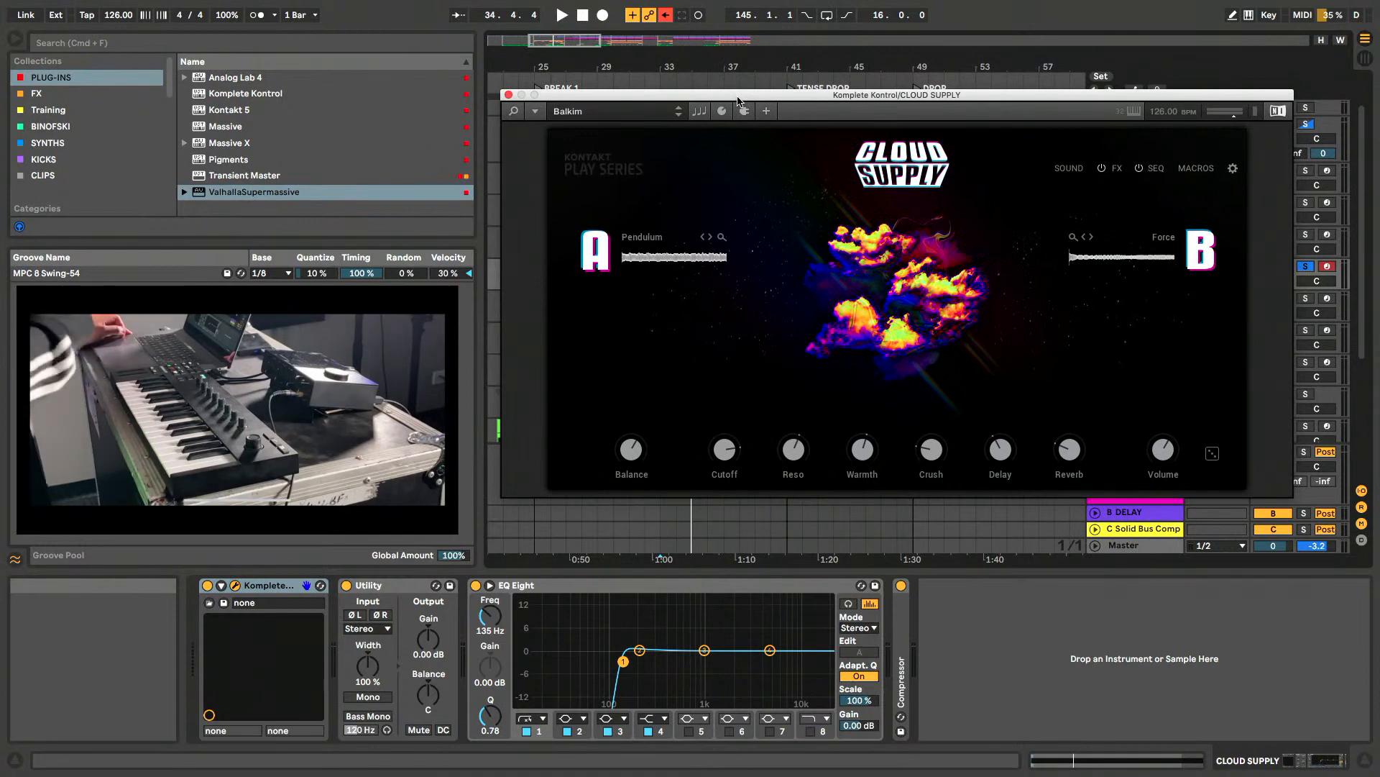
left_click(508, 95)
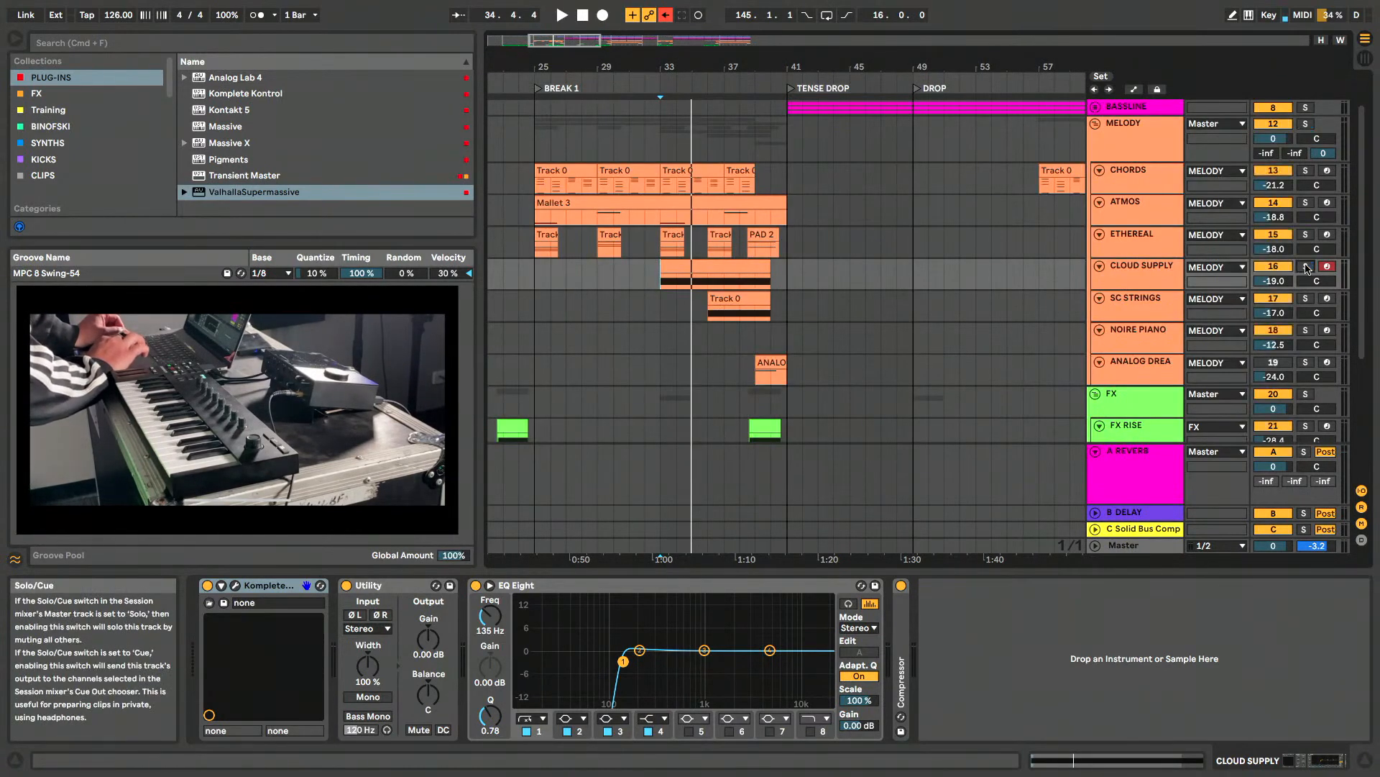
- Select the SC STRINGS track and its clip at 36.1.1, and view its Session Strings instrument before closing the window
left_click(1150, 300)
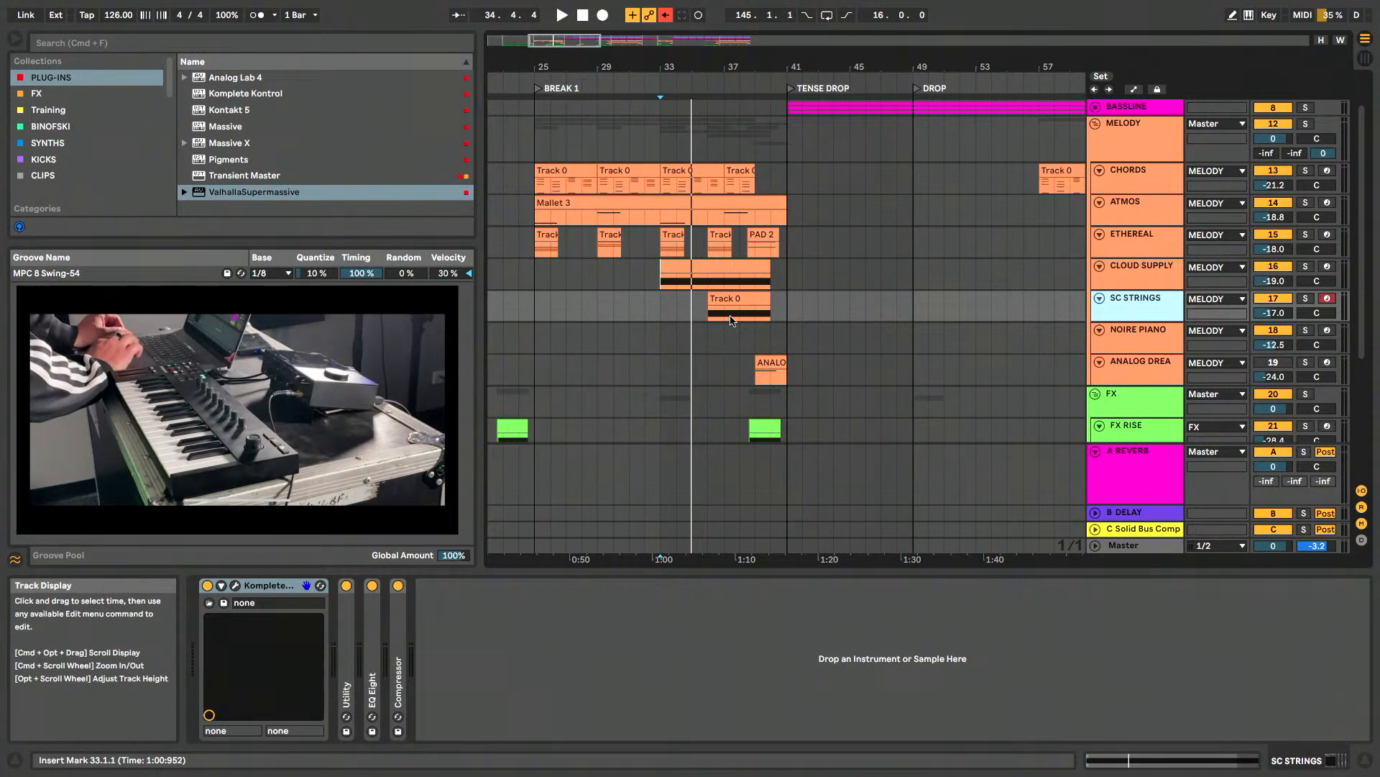
left_click(728, 300)
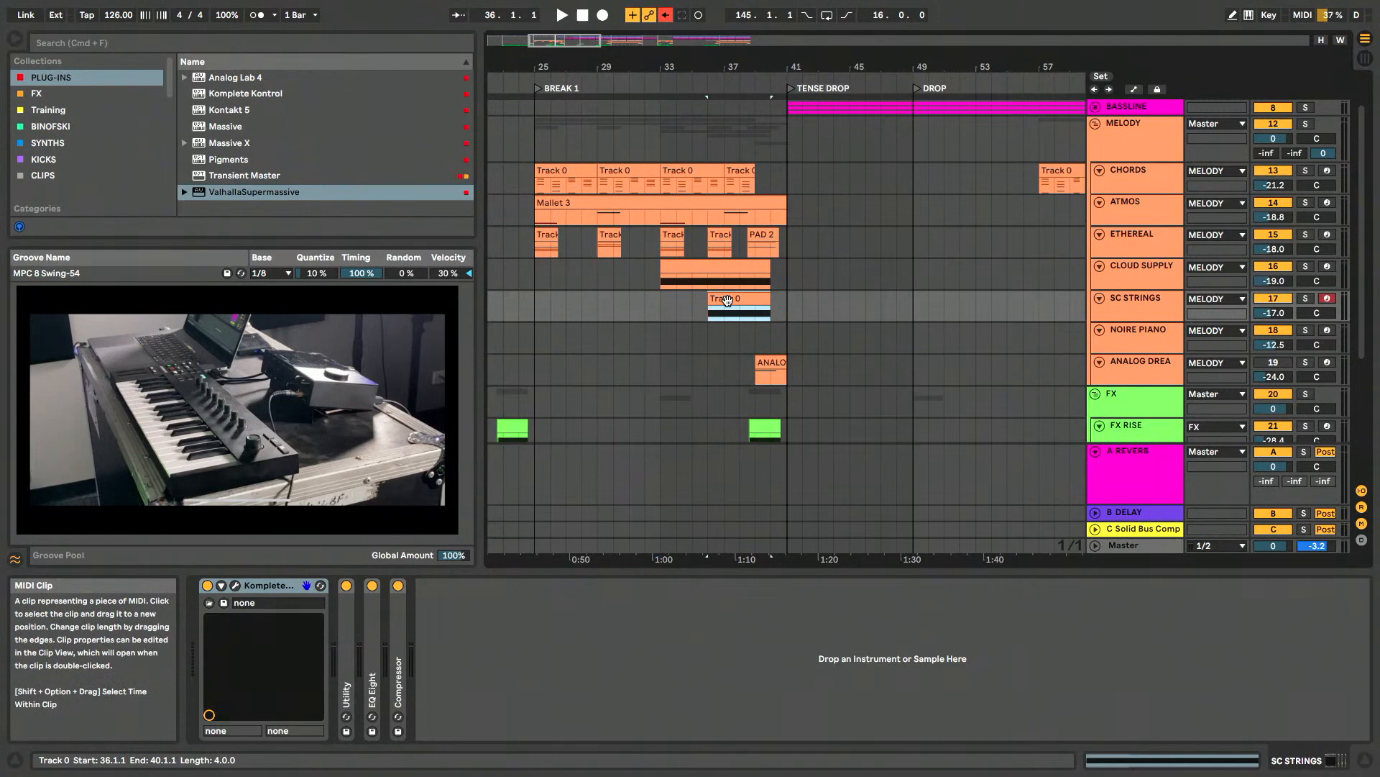
scroll(728, 300, "up", 3)
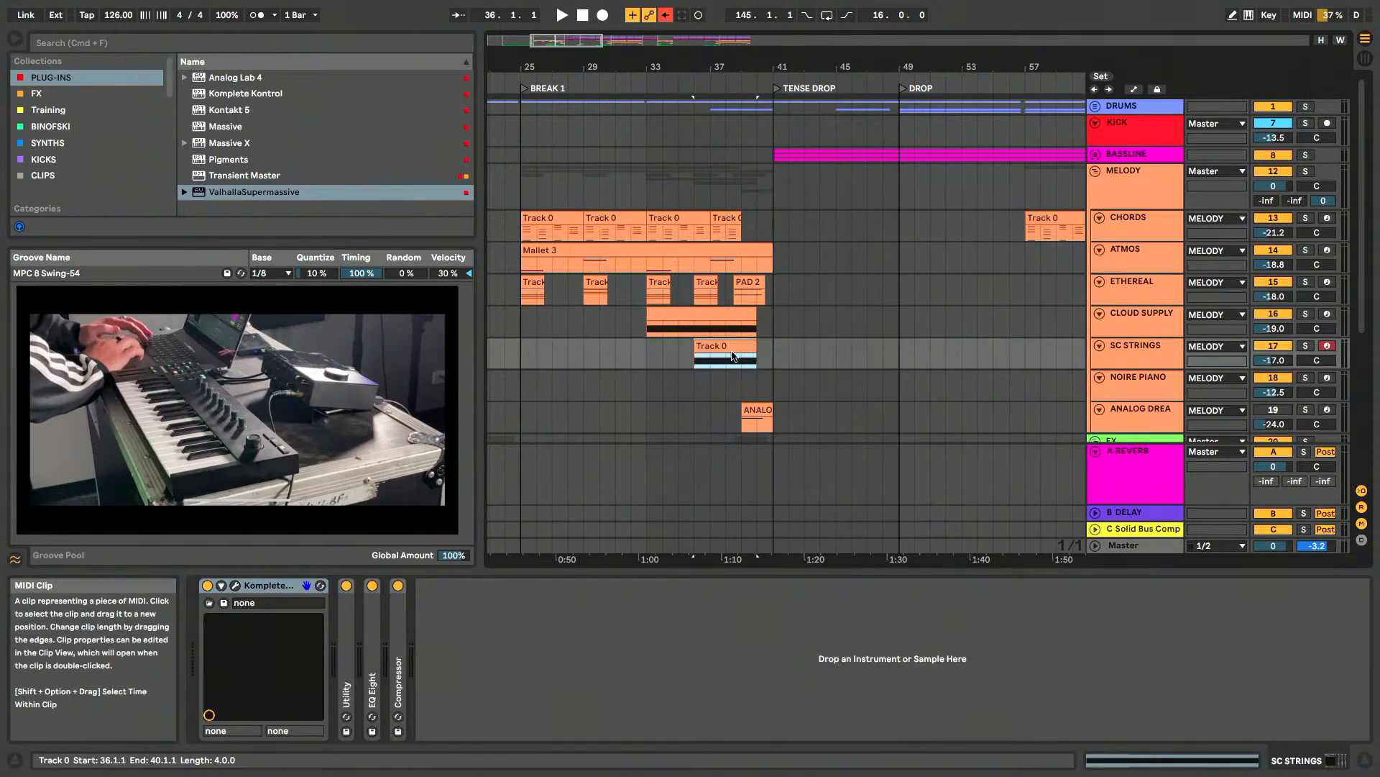
scroll(977, 281, "down", 8)
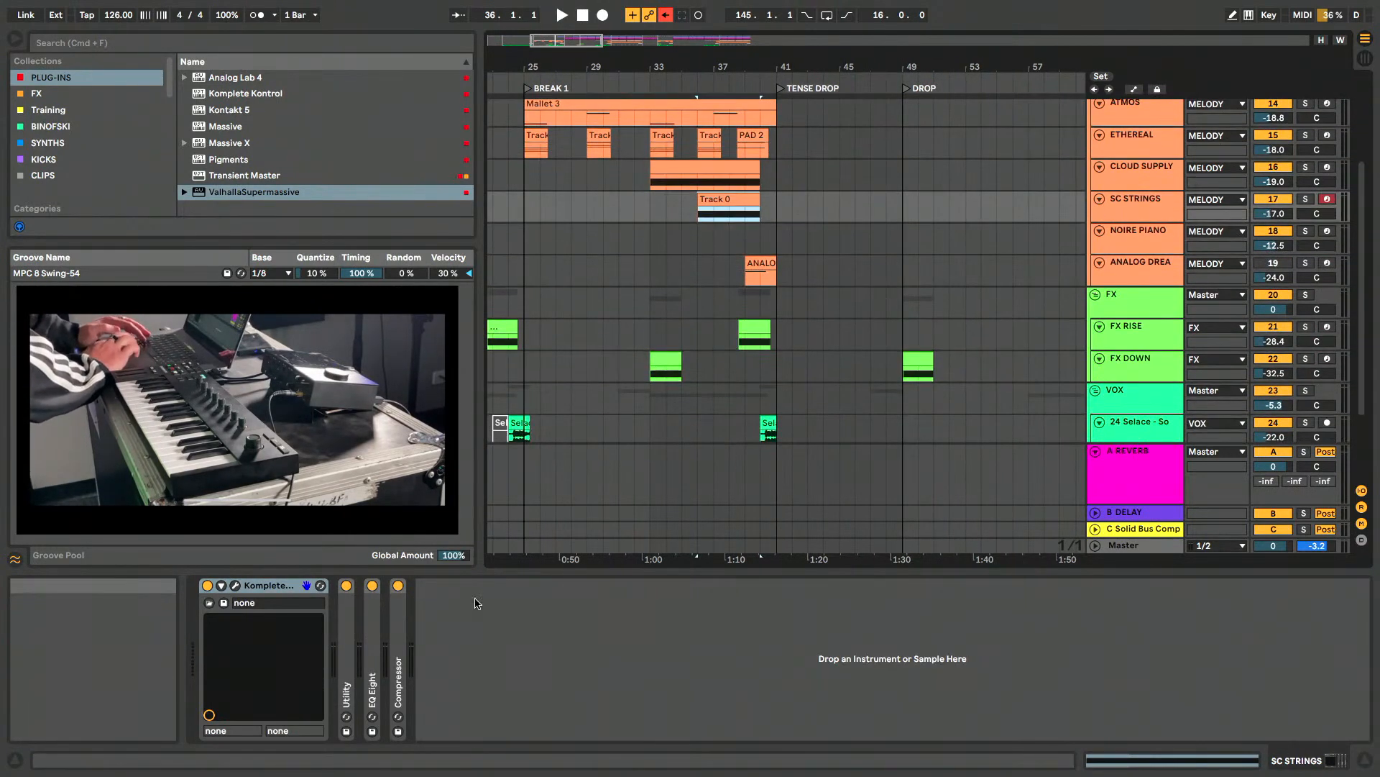
left_click(235, 586)
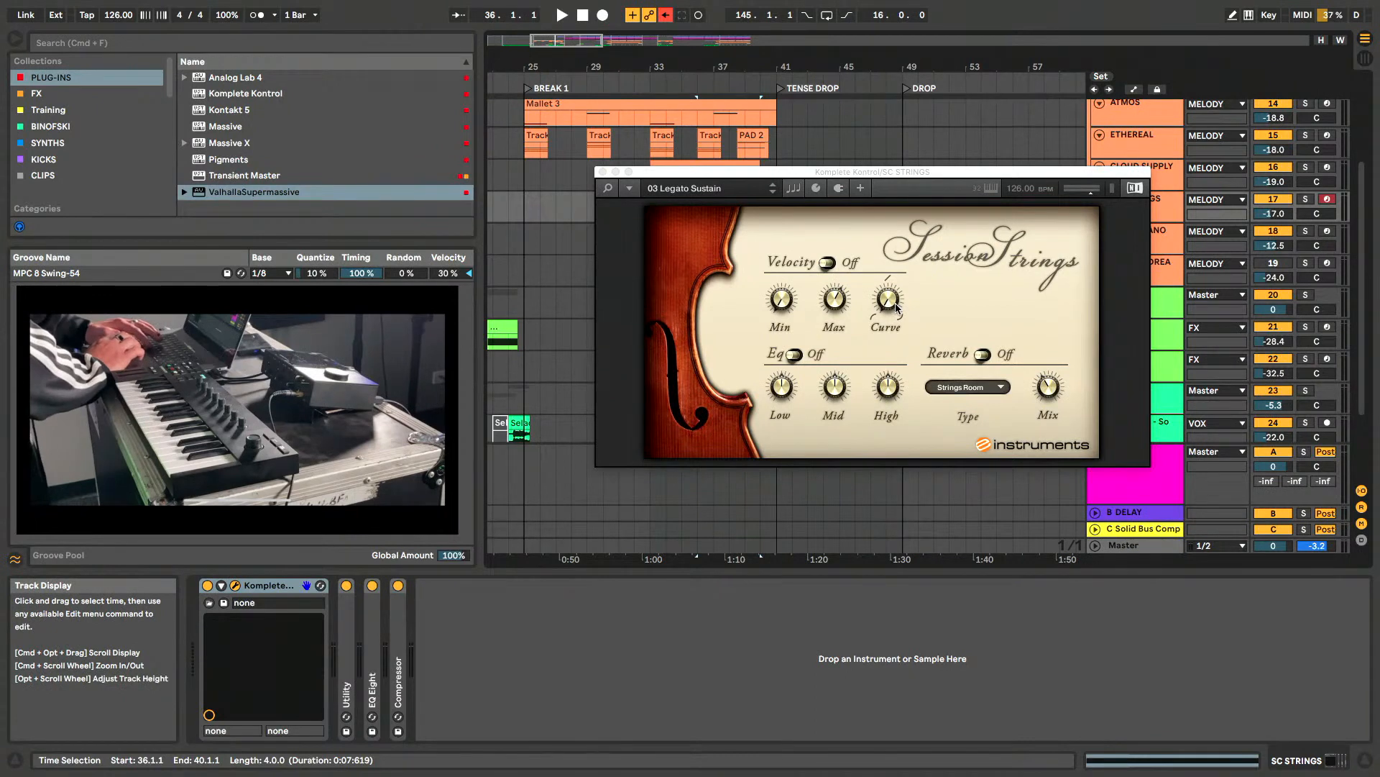
left_click(602, 172)
- Select the short ANALOG DREAMS clip at 39.1.1, at the end of BREAK 1
scroll(798, 346, "down", 6, "super")
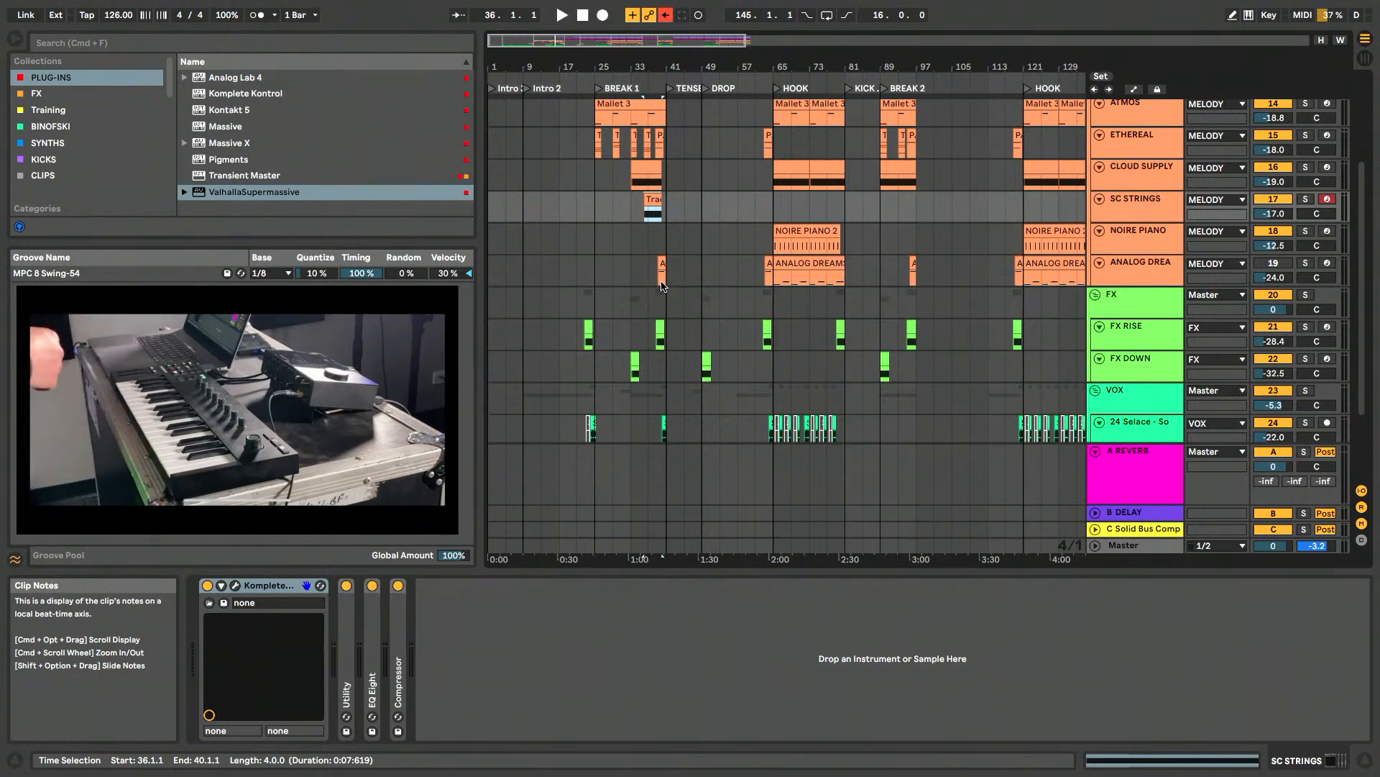
left_click(661, 277)
scroll(660, 266, "up", 6, "super")
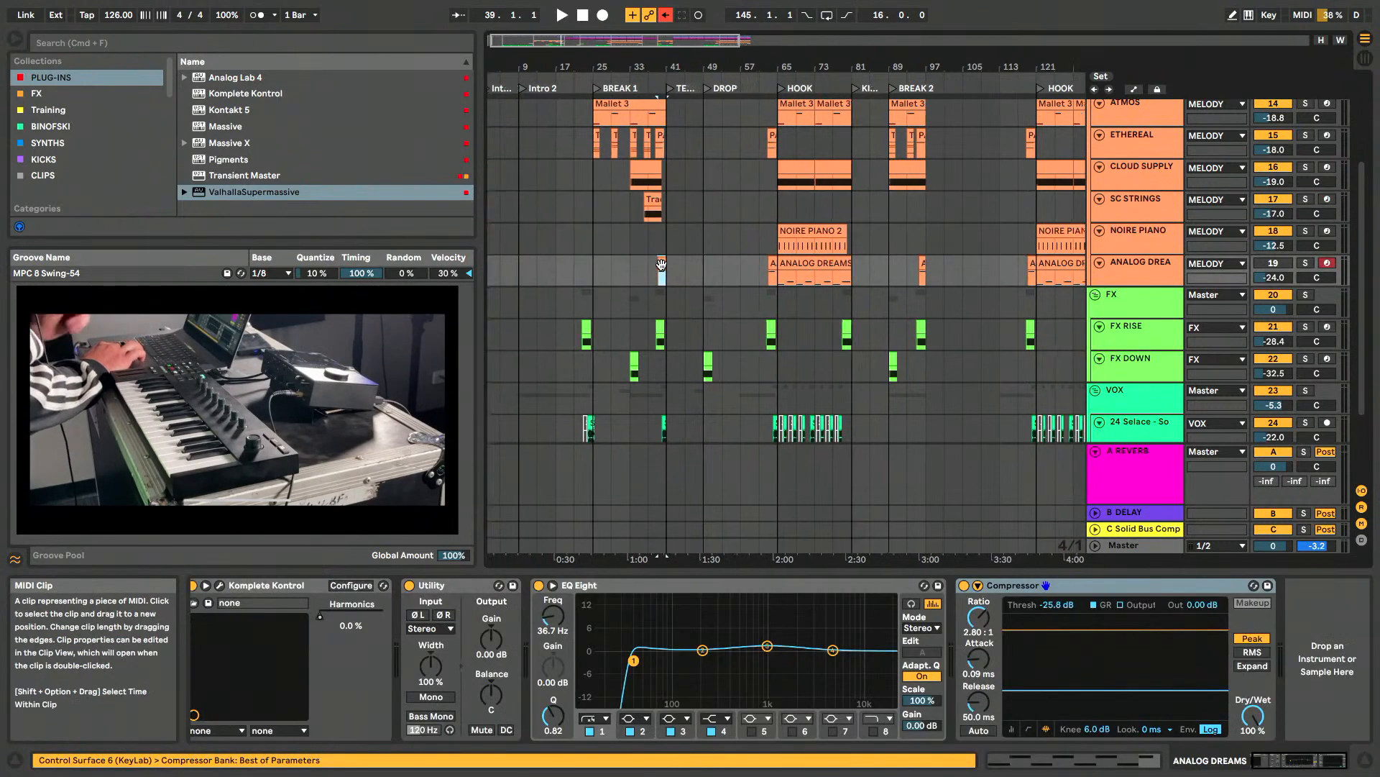
- Show the ANALOG DREAMS track's Komplete Kontrol instrument and hide its preset library
scroll(662, 264, "up", 2, "super")
left_click(1135, 267)
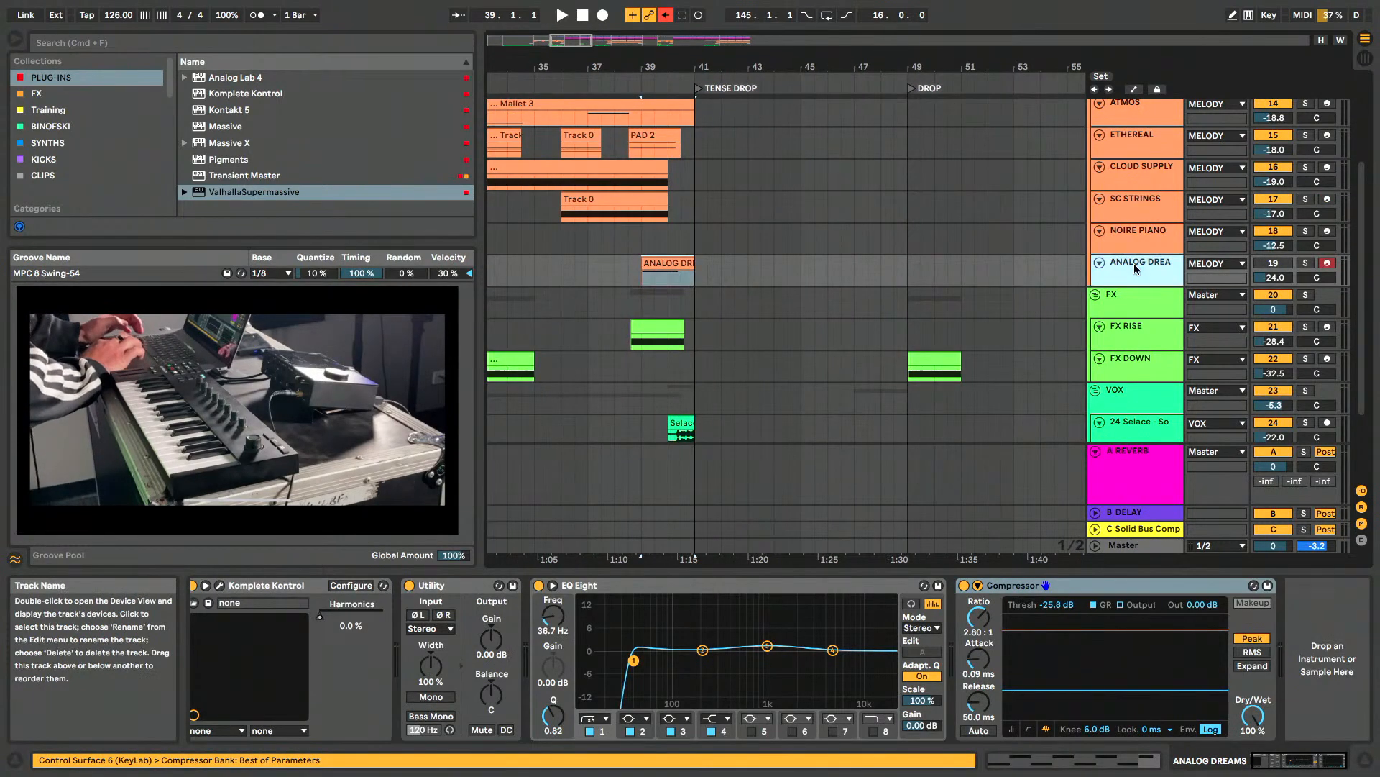
left_click(220, 586)
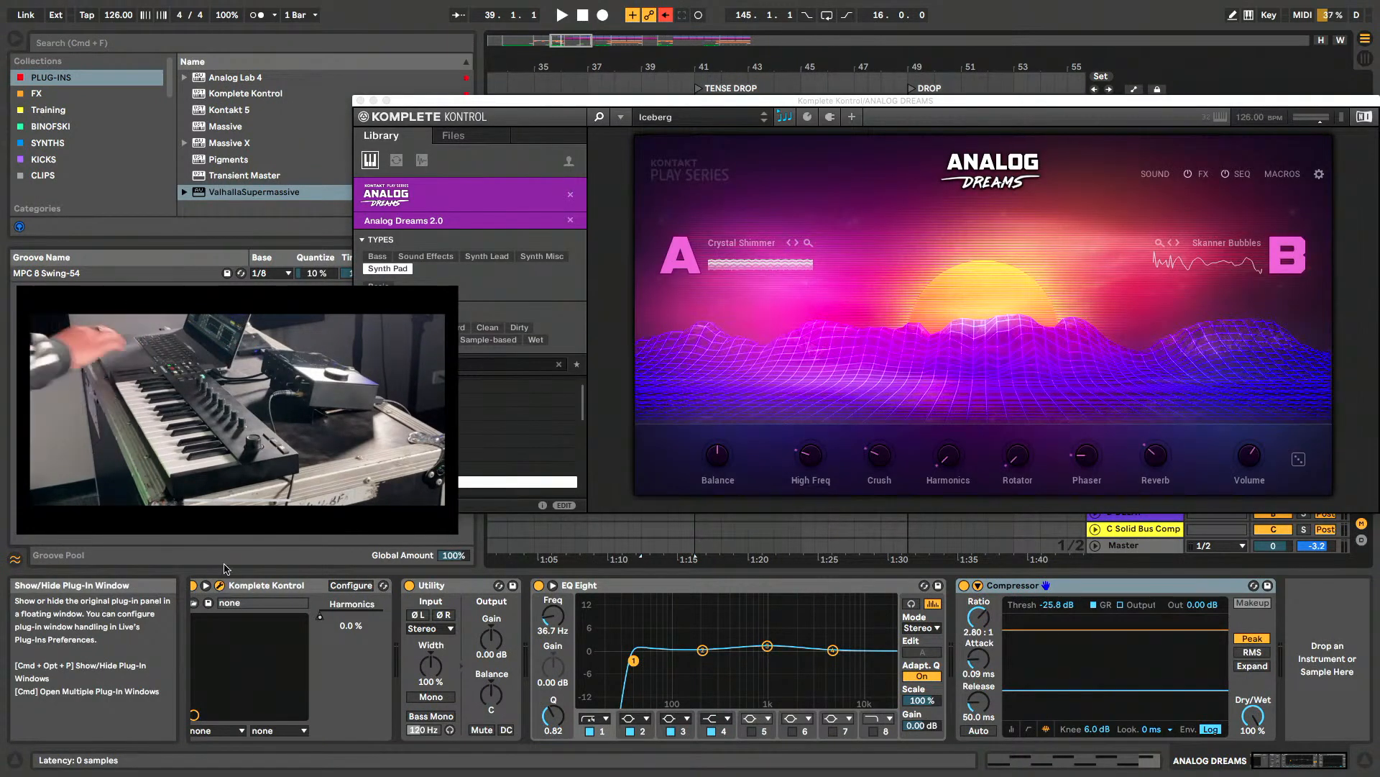
left_click(599, 118)
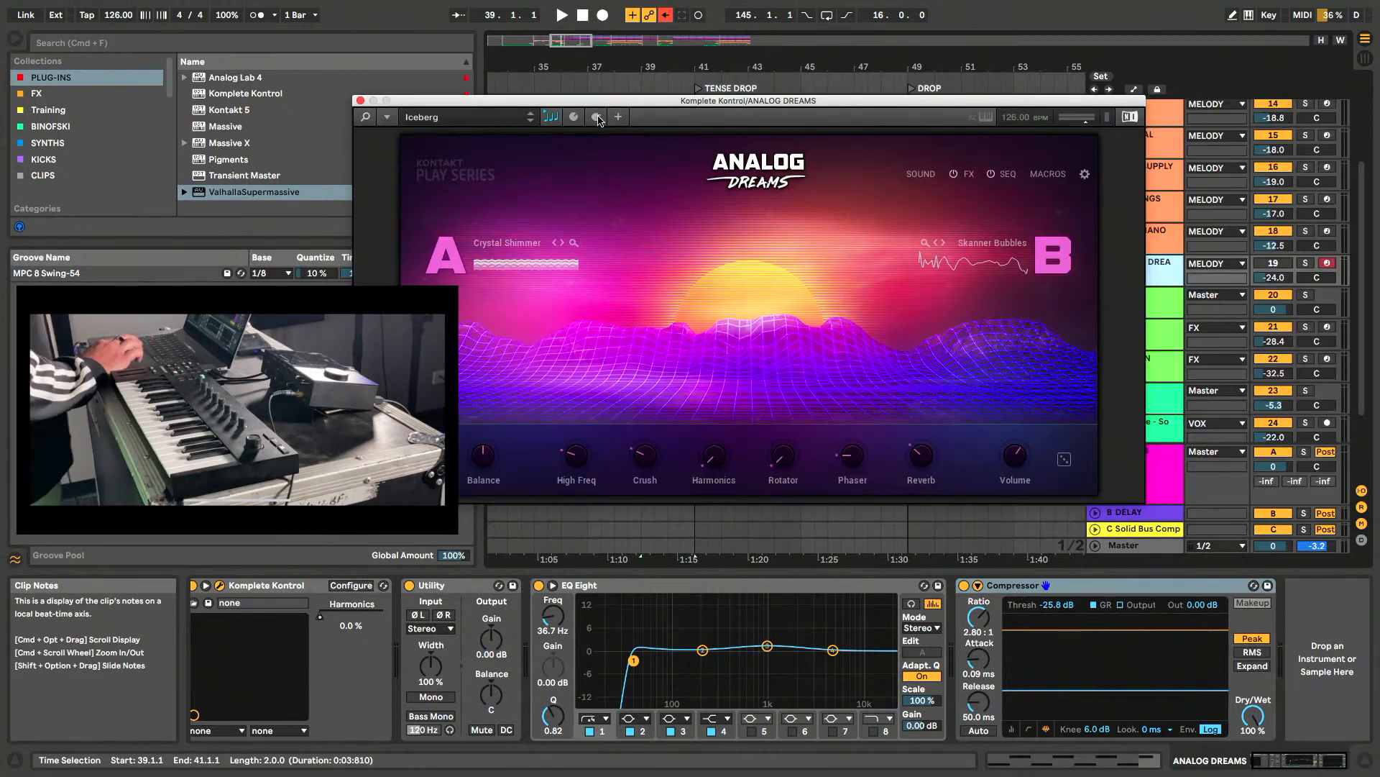
- Play the ANALOG DREAMS clip from 39.1.1 with its instrument window moved aside, and close the window
left_click_drag(606, 102, 752, 90)
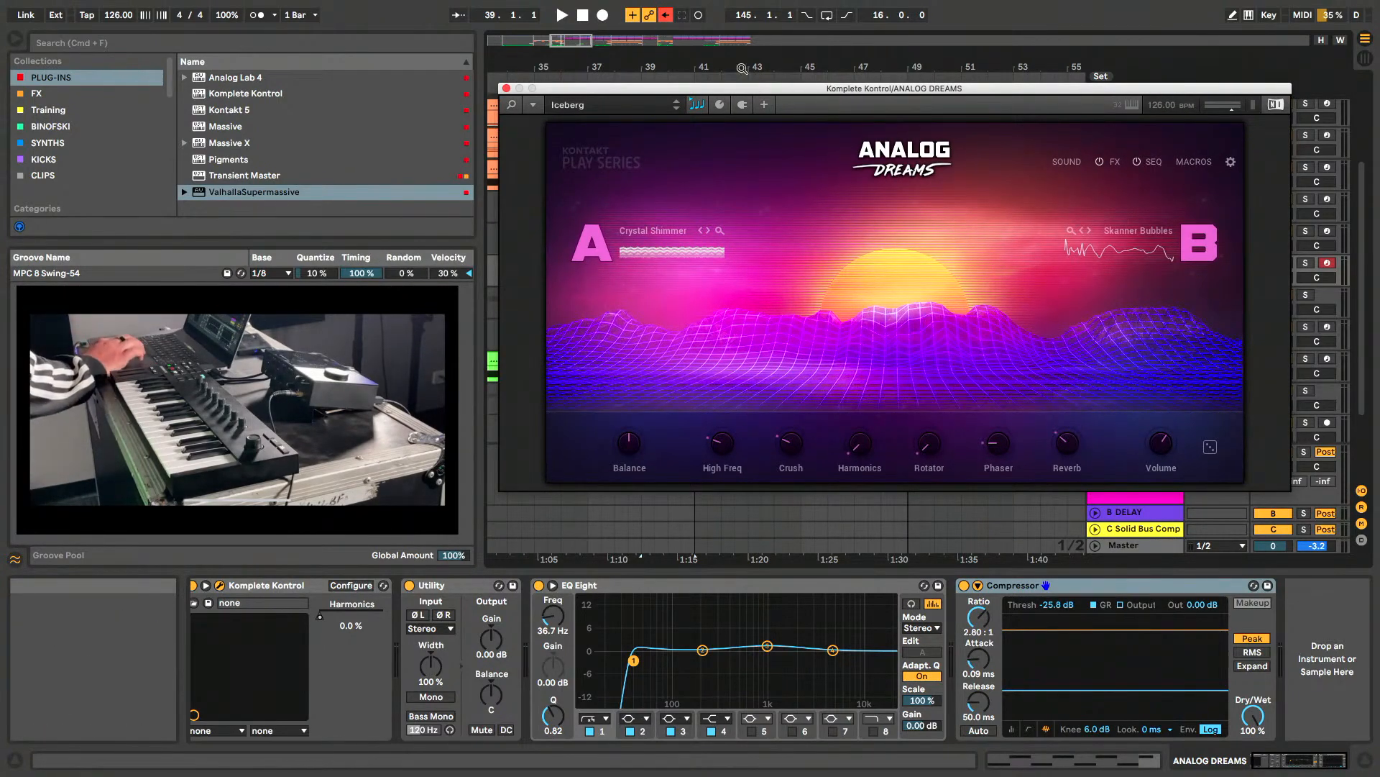
left_click_drag(733, 90, 988, 189)
left_click(653, 284)
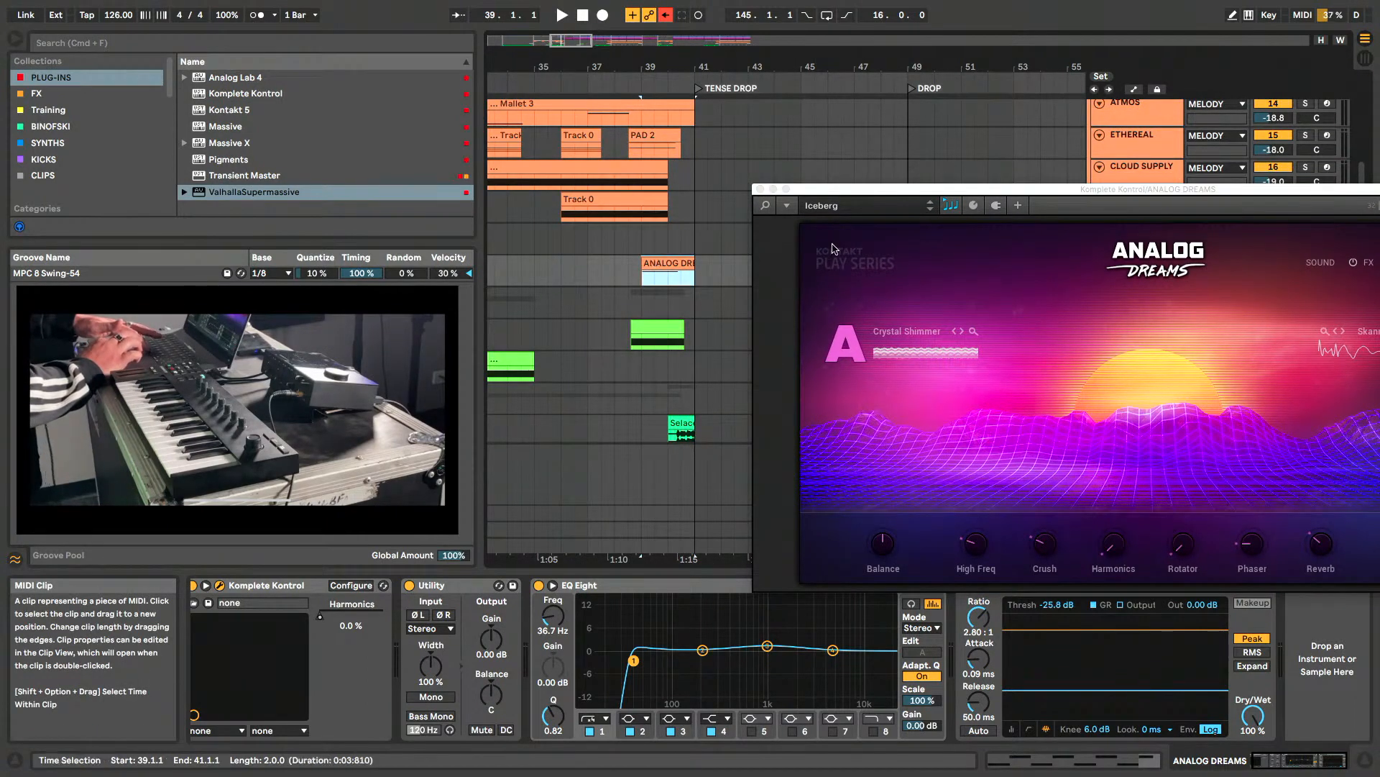
left_click_drag(952, 193, 733, 87)
key("space")
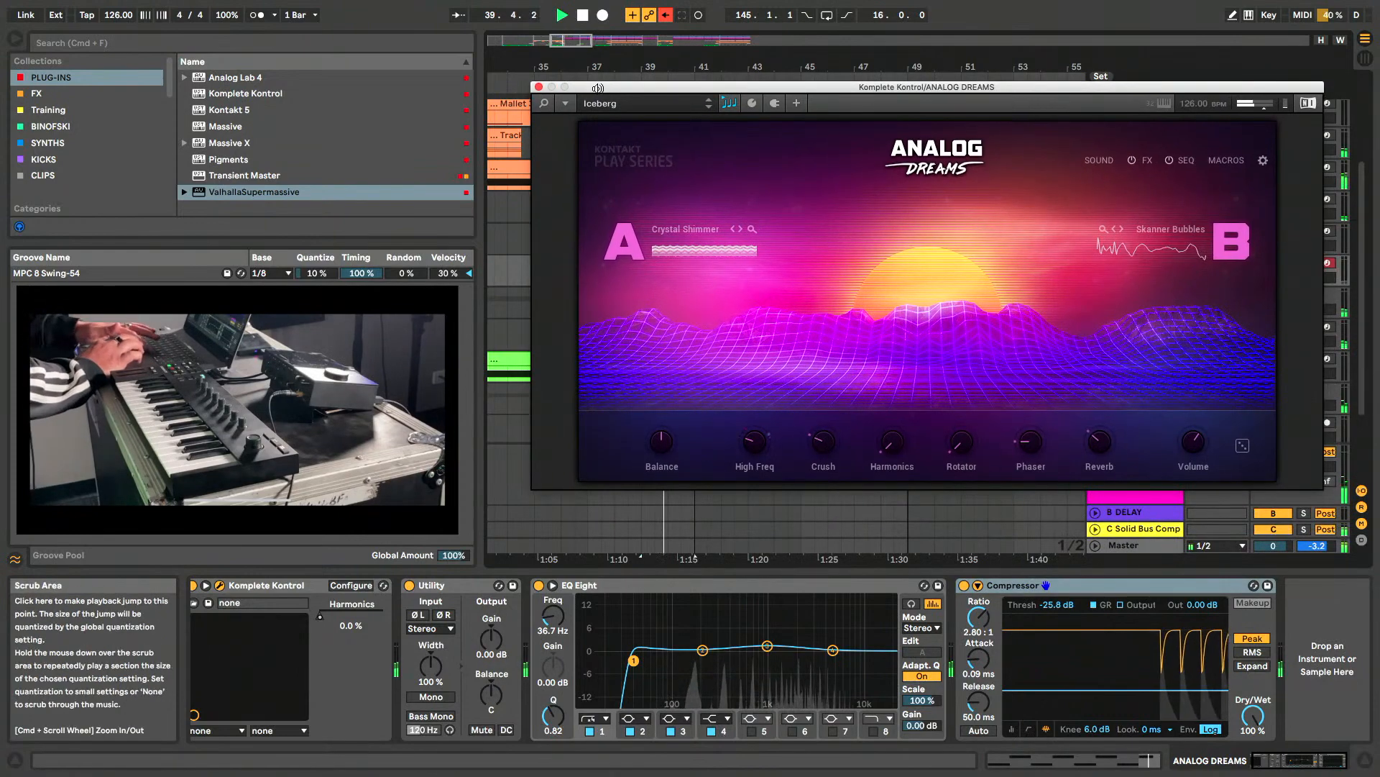
left_click_drag(600, 89, 846, 81)
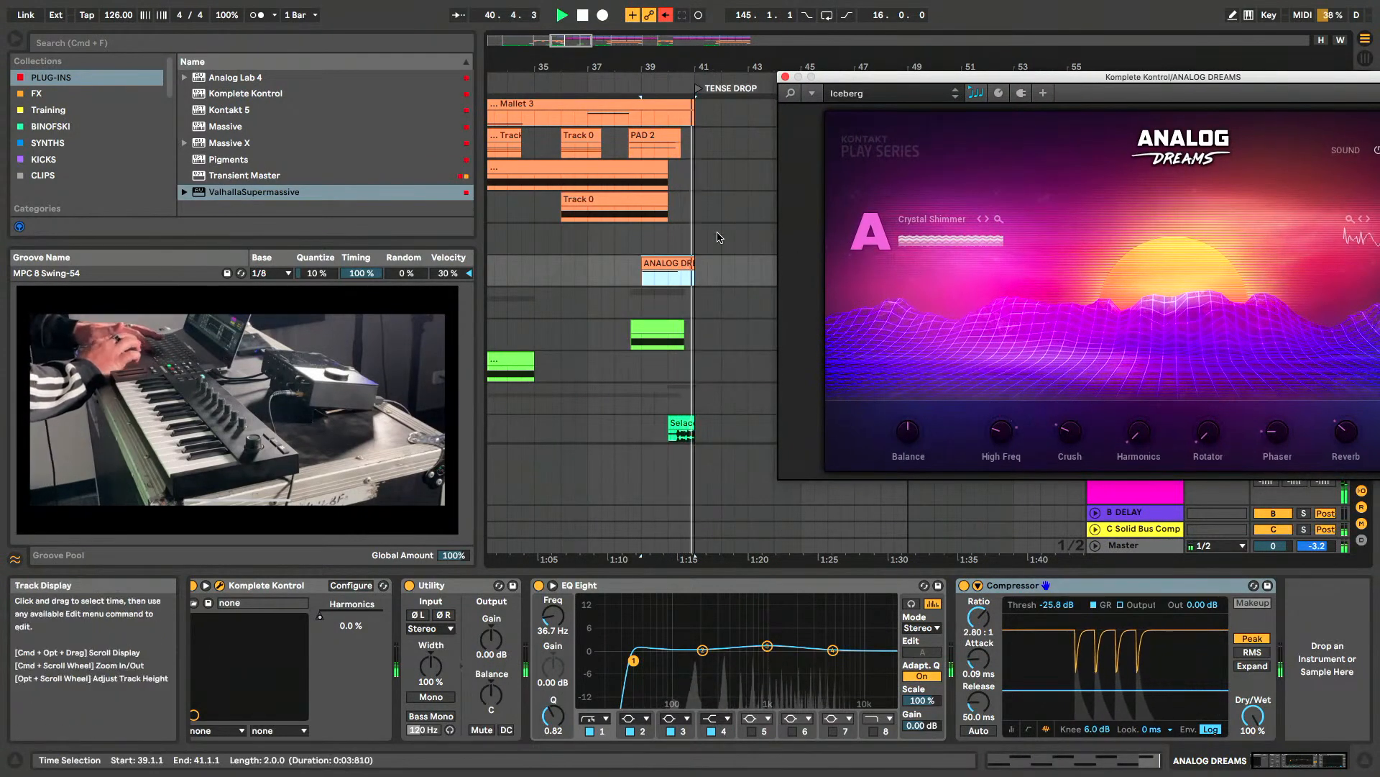
left_click(785, 77)
- Solo the ANALOG DREAMS track and play it from 37.3.1 with its instrument window closed
left_click(1160, 271)
left_click(1306, 263)
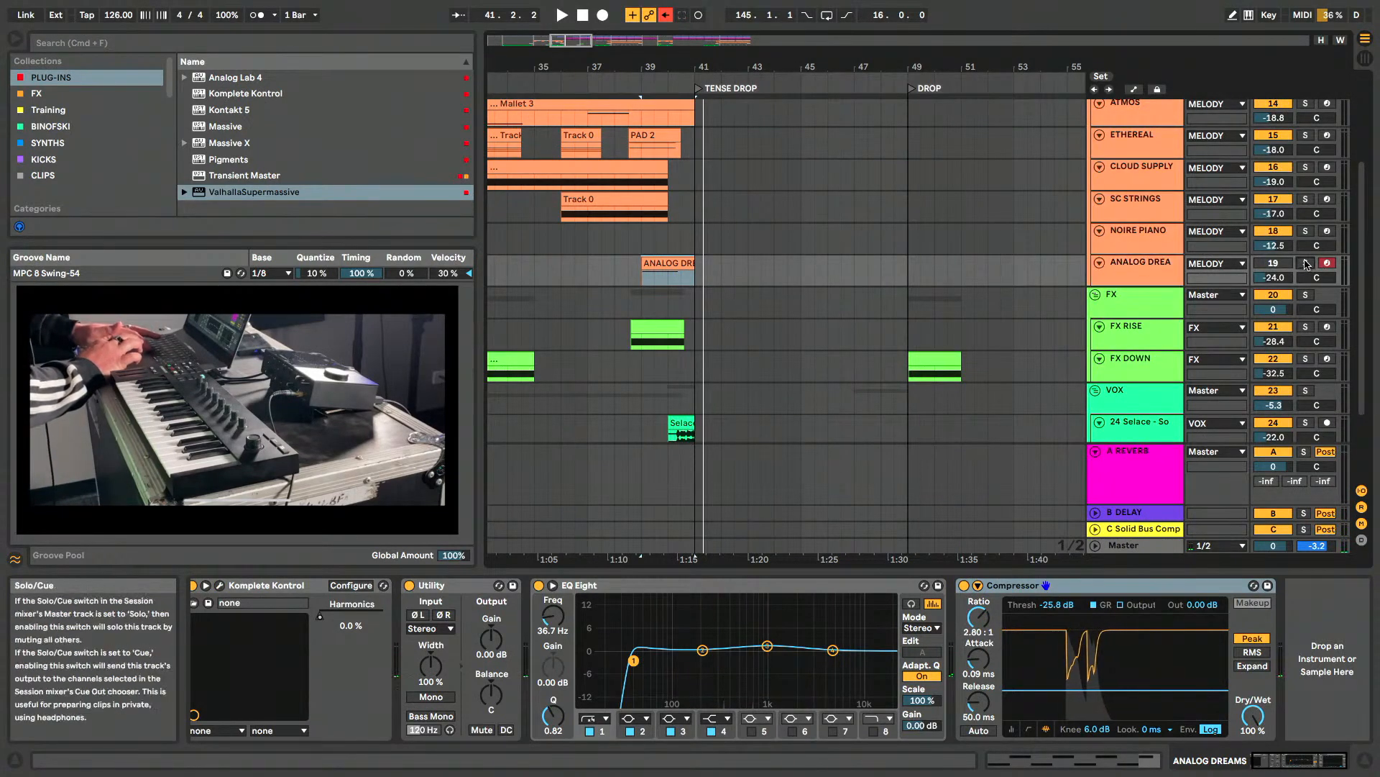
key("space")
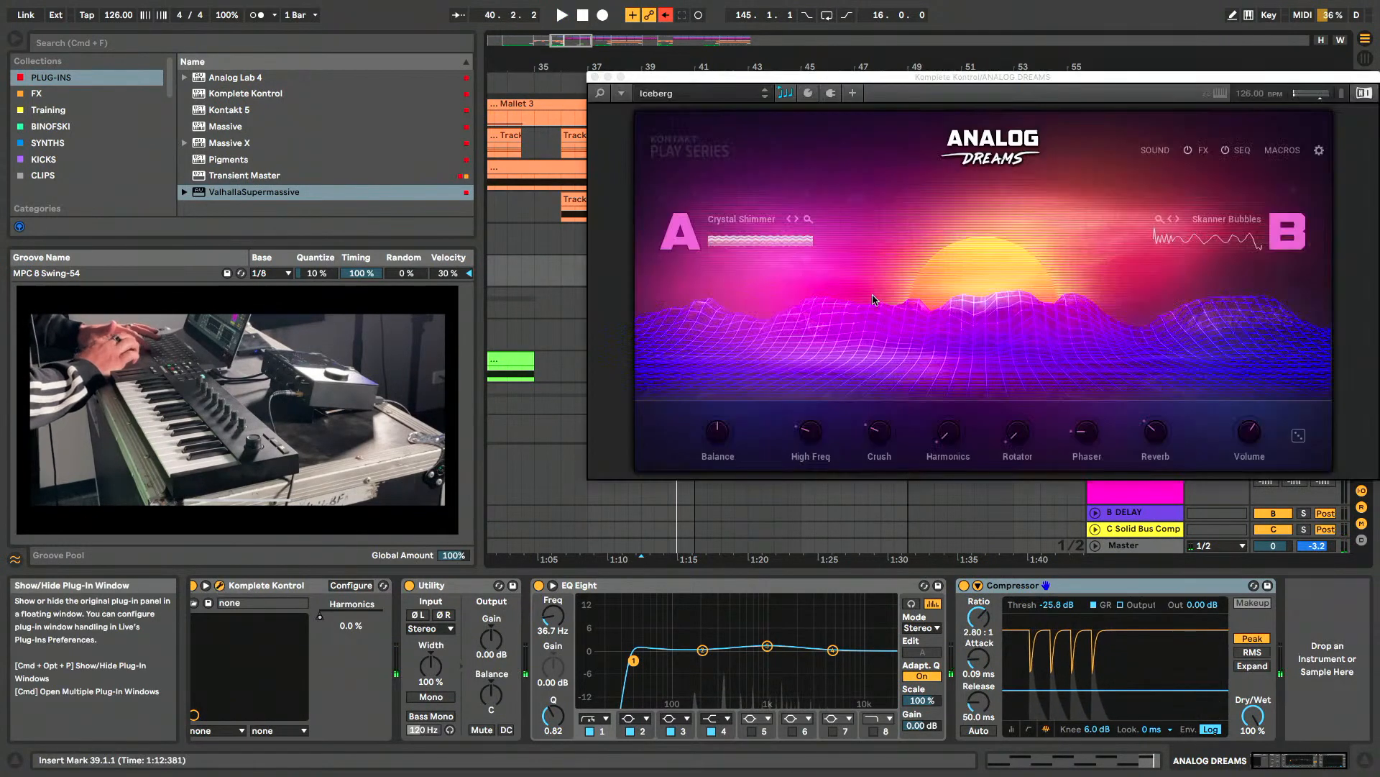
left_click(220, 585)
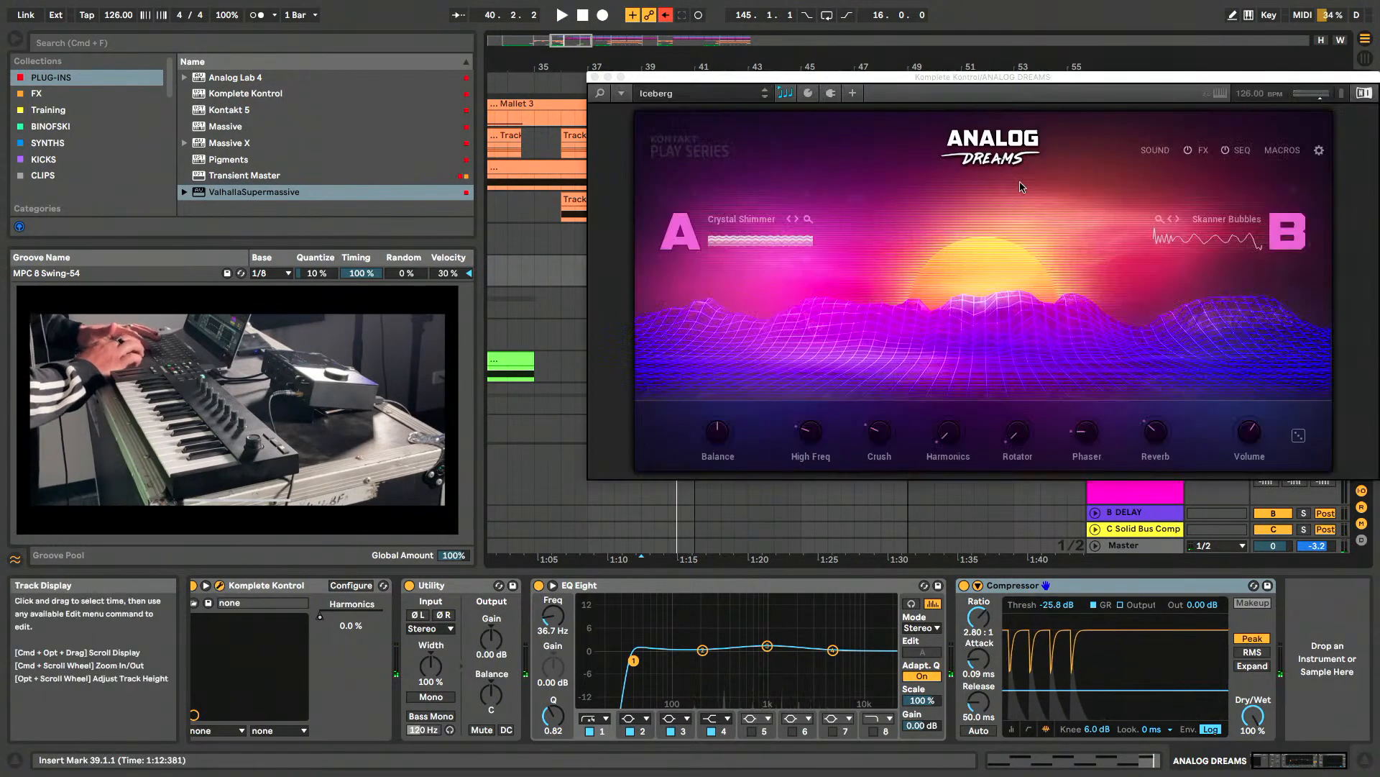
left_click(594, 77)
left_click(602, 277)
key("space")
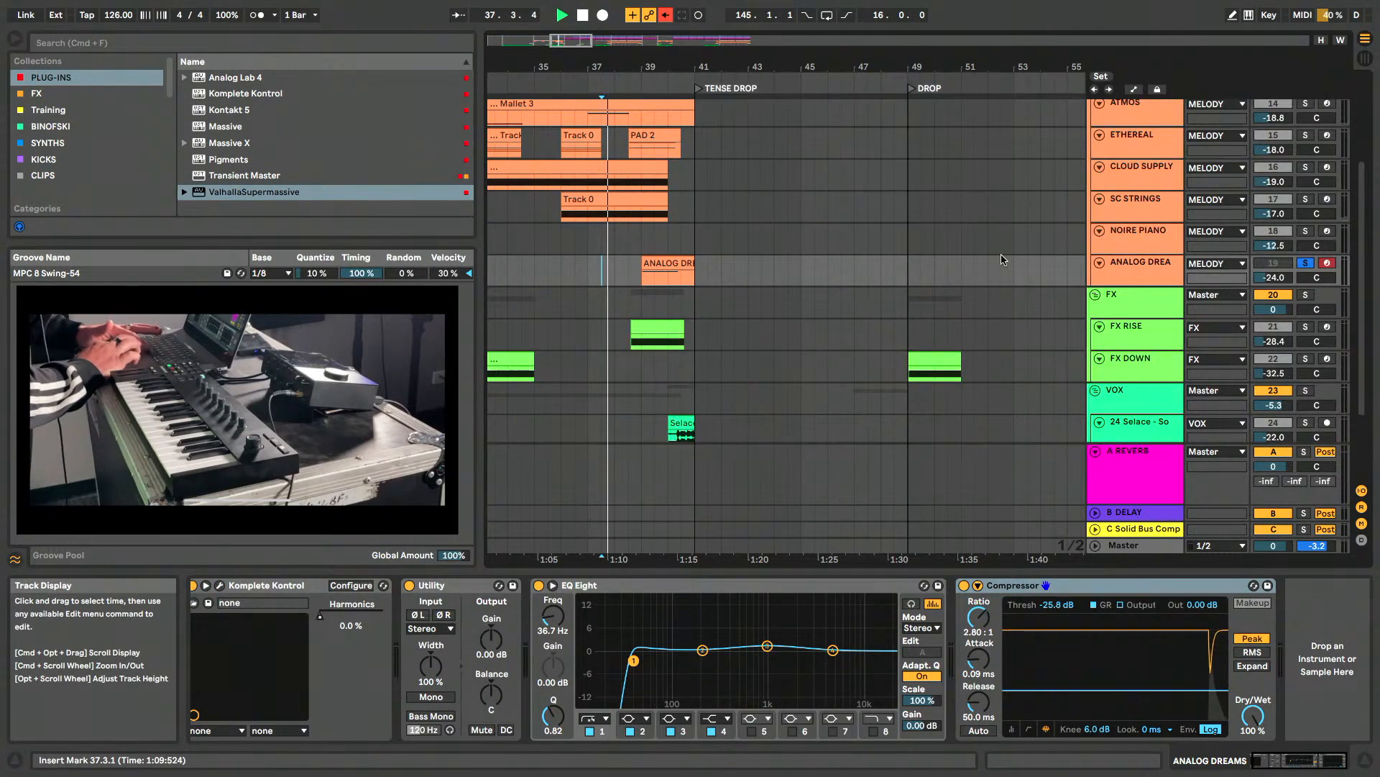
- Show the ANALOG DREAMS instrument again during playback, stop playback and close the window
left_click(1176, 280)
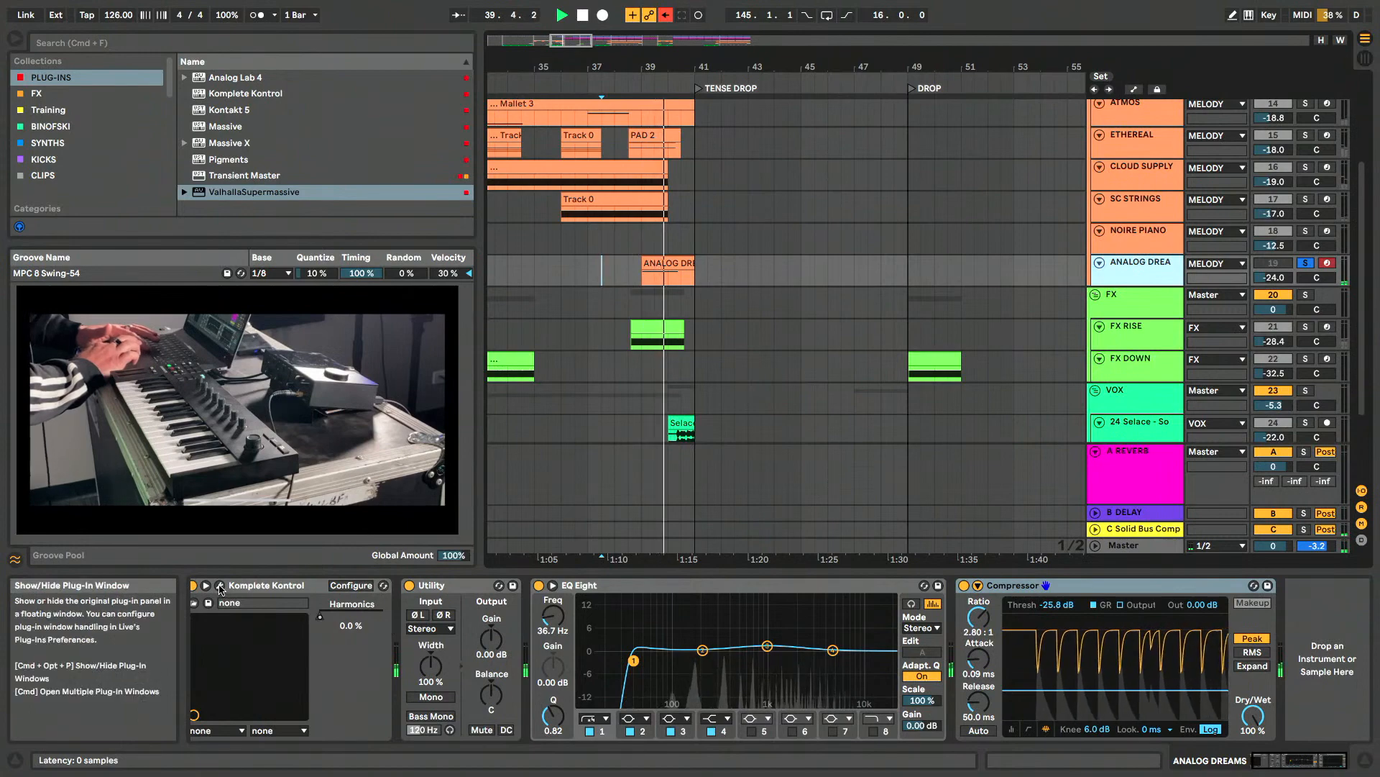
left_click(221, 587)
key("space")
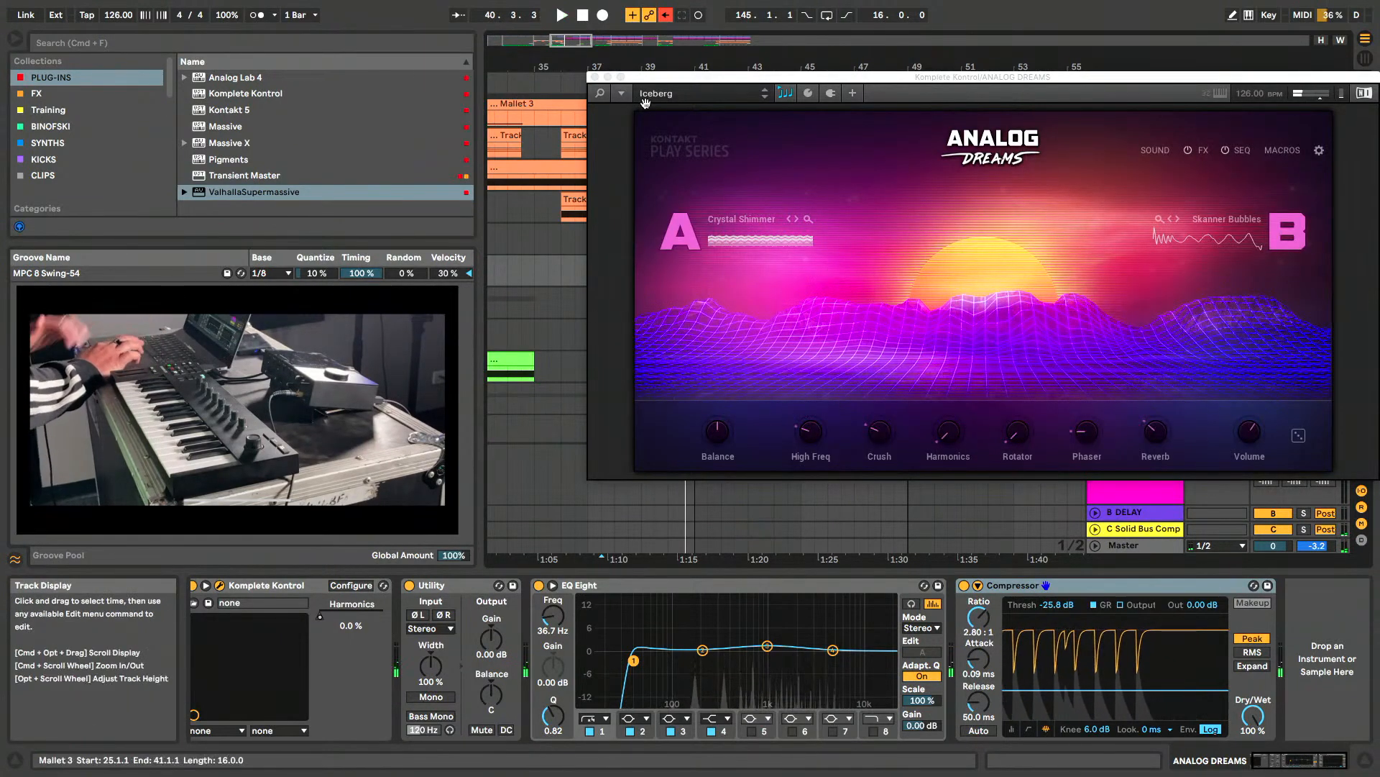
left_click(596, 78)
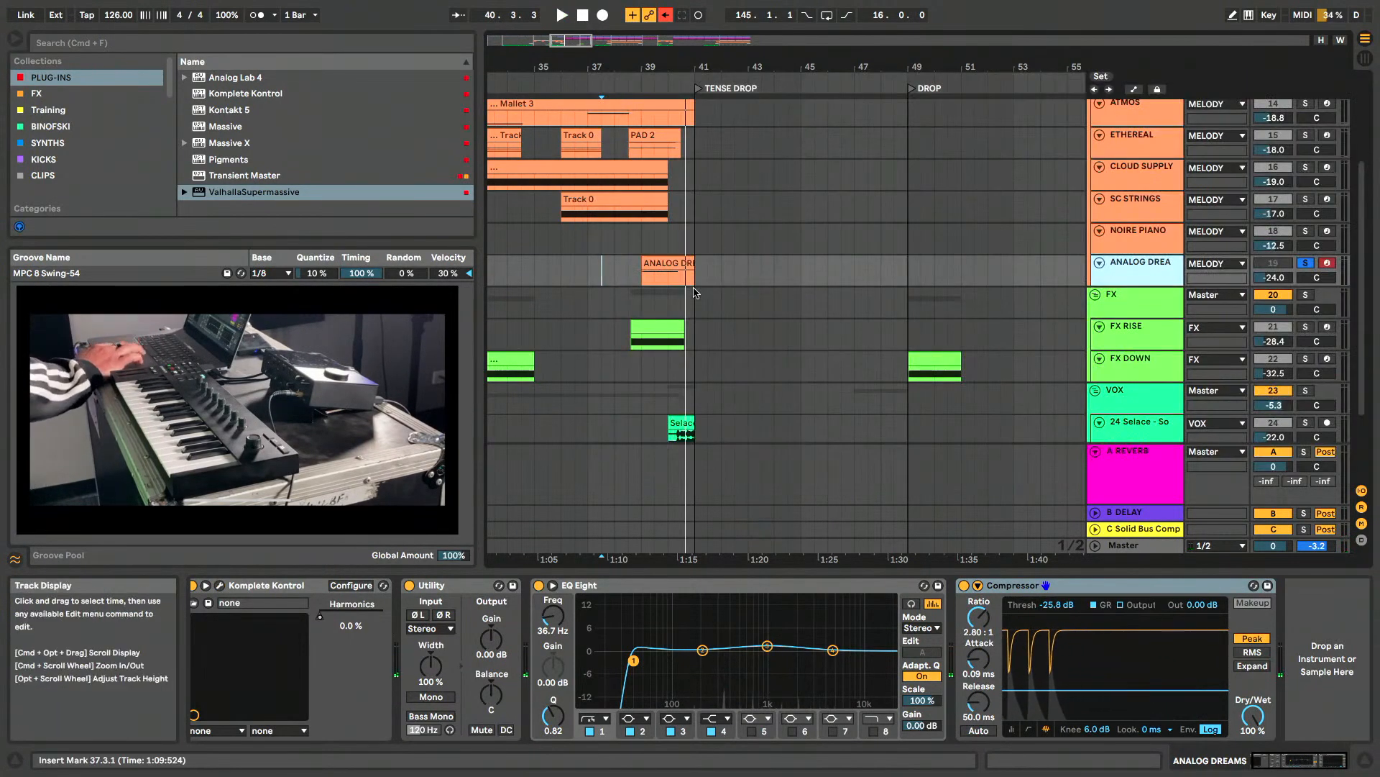
- Solo the MELODY group instead of ANALOG DREAMS and play BREAK 1 from 25.1.1
scroll(692, 297, "down", 3)
scroll(662, 287, "up", 5)
scroll(662, 287, "left", 5)
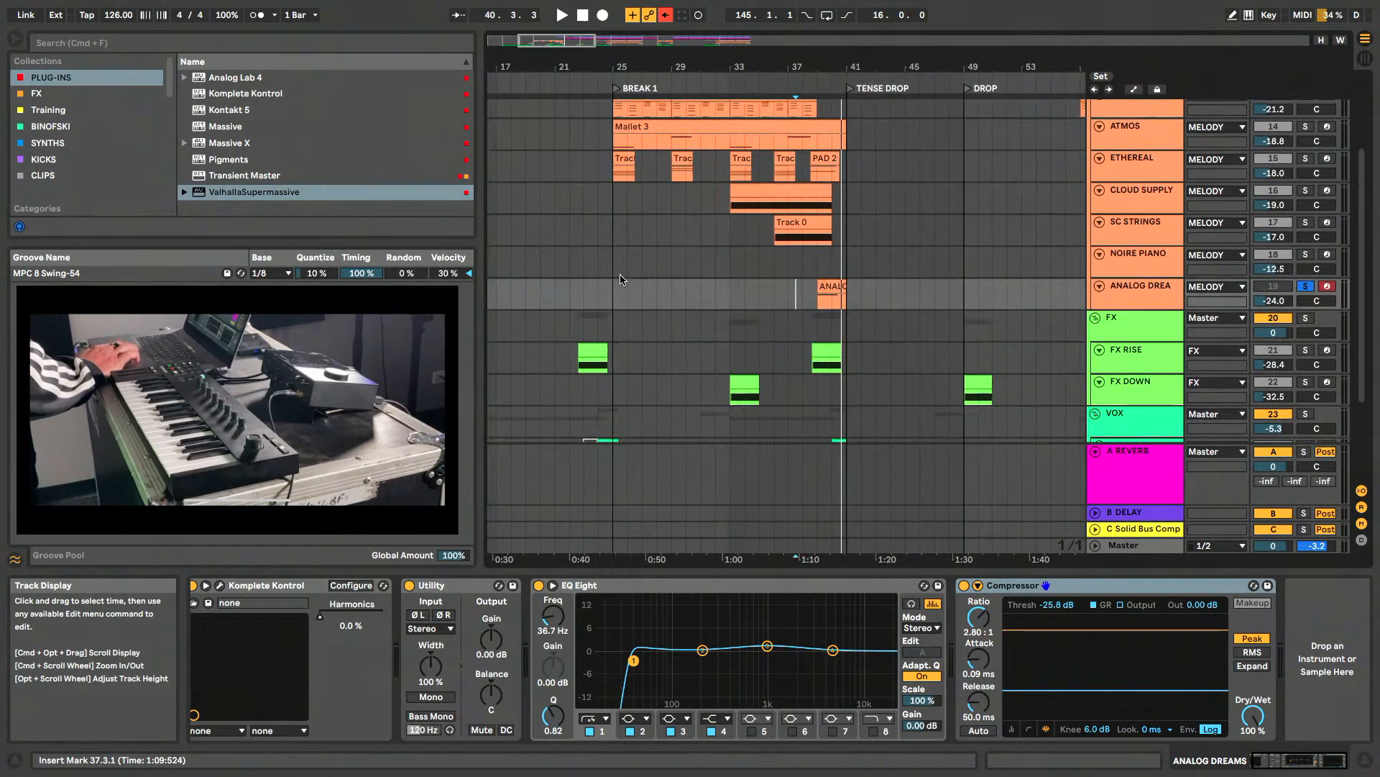
left_click(623, 169)
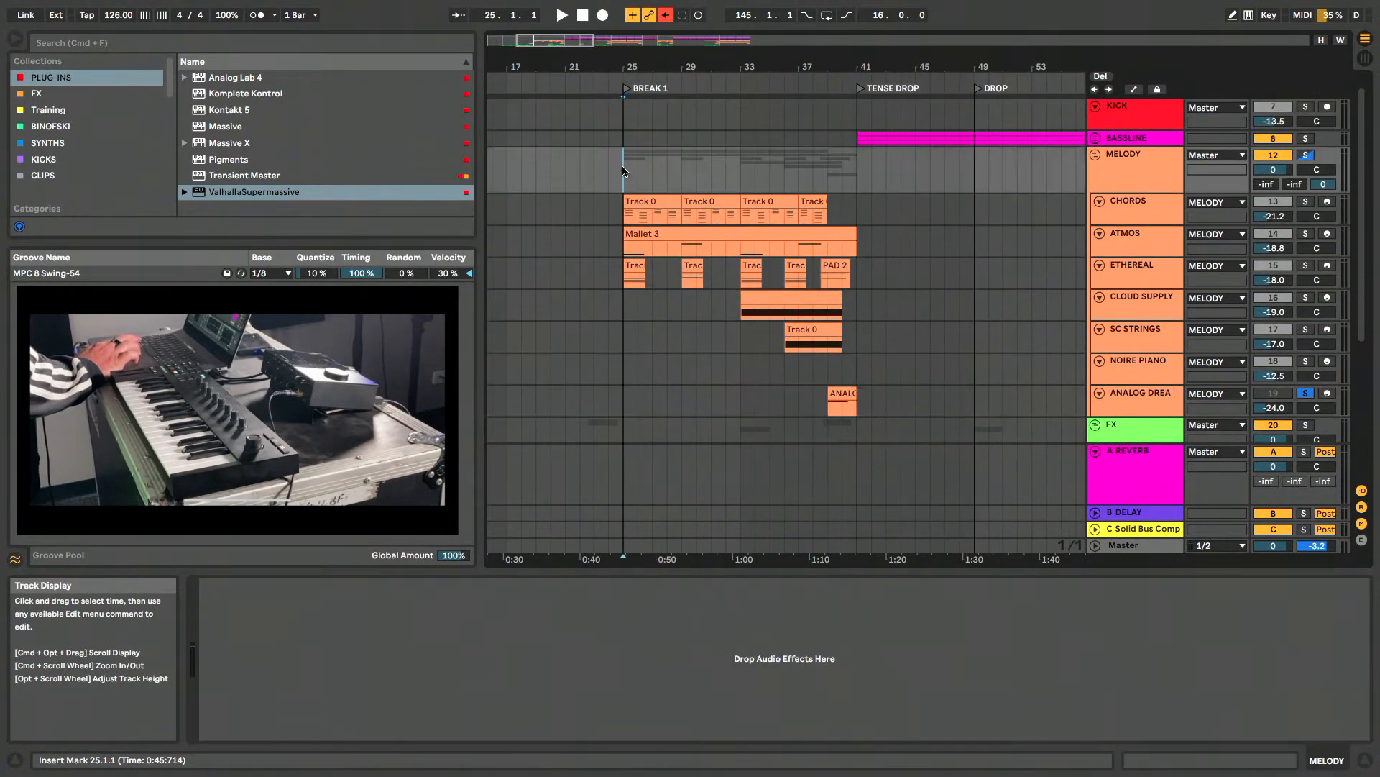
left_click(1306, 155)
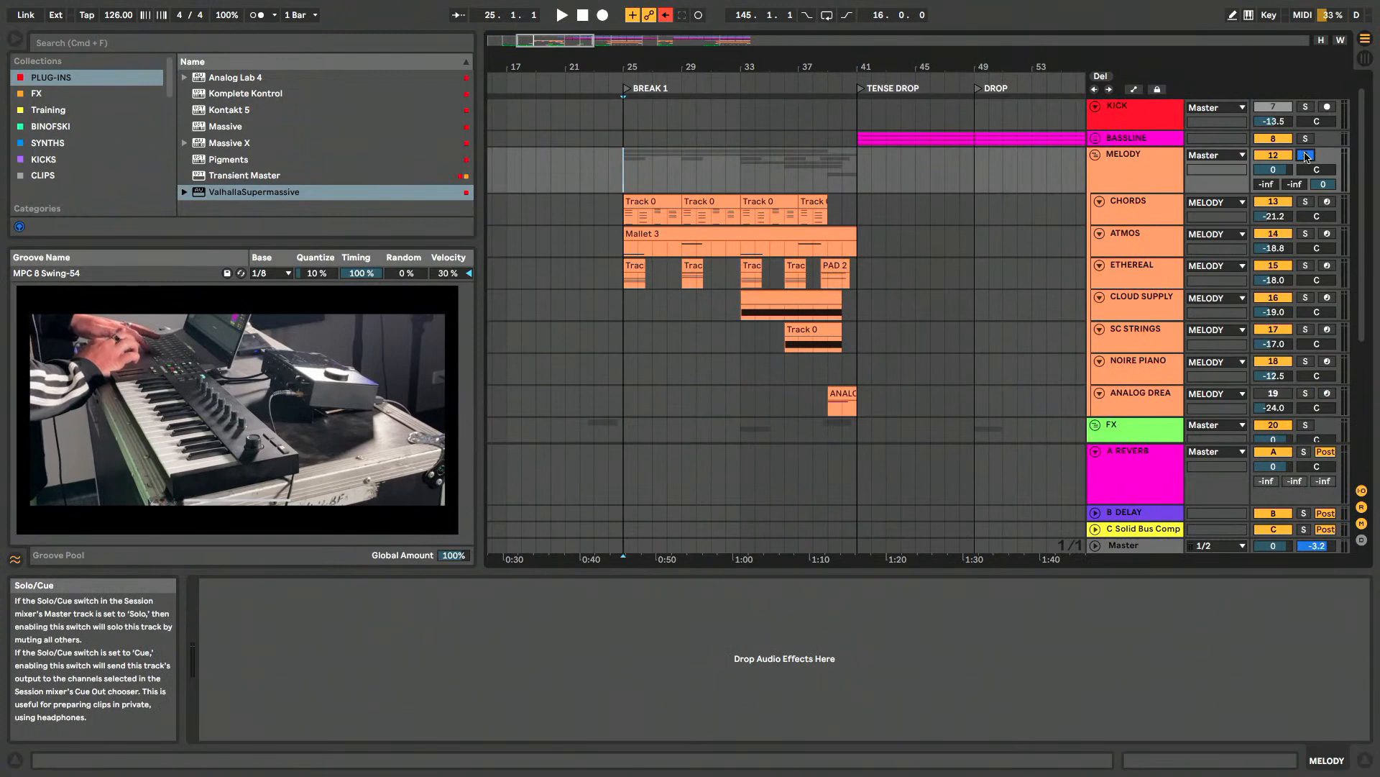
key("space")
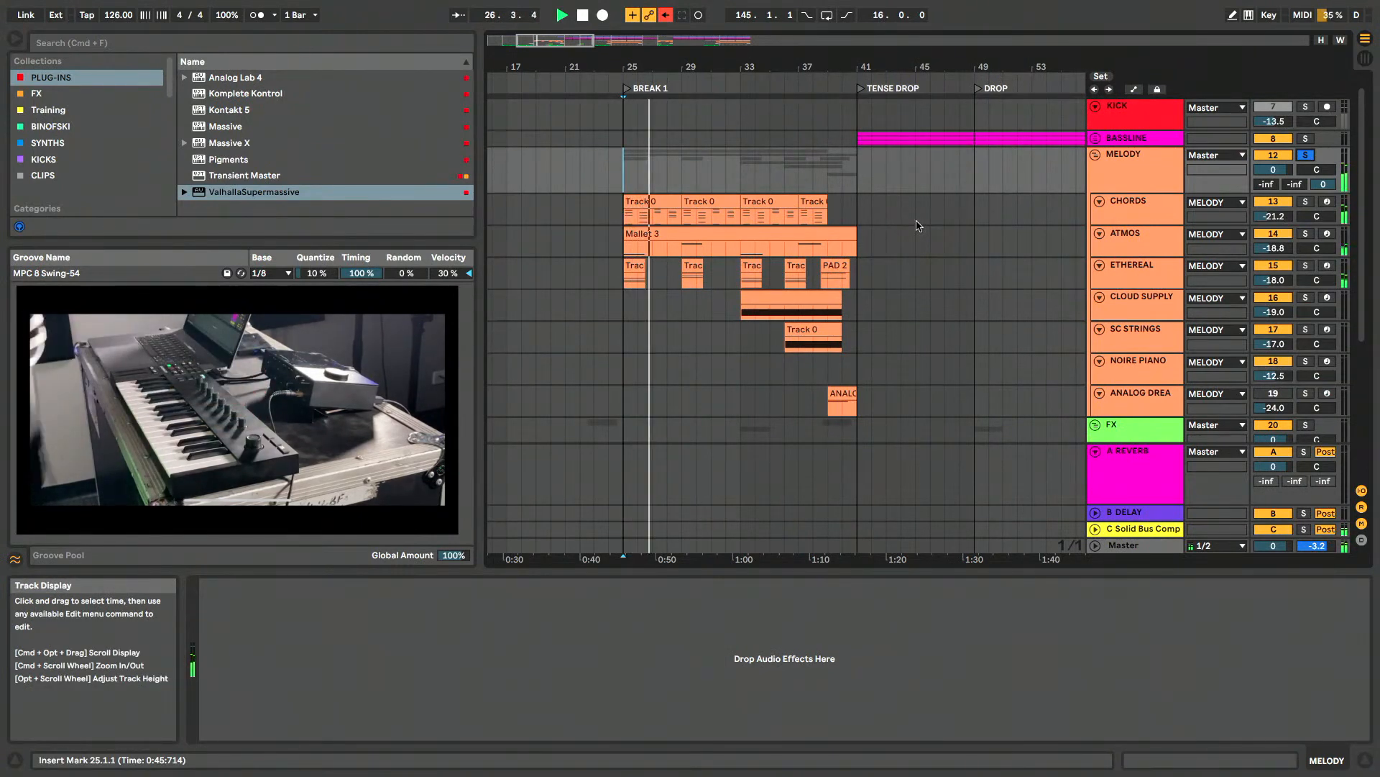
scroll(760, 257, "down", 2)
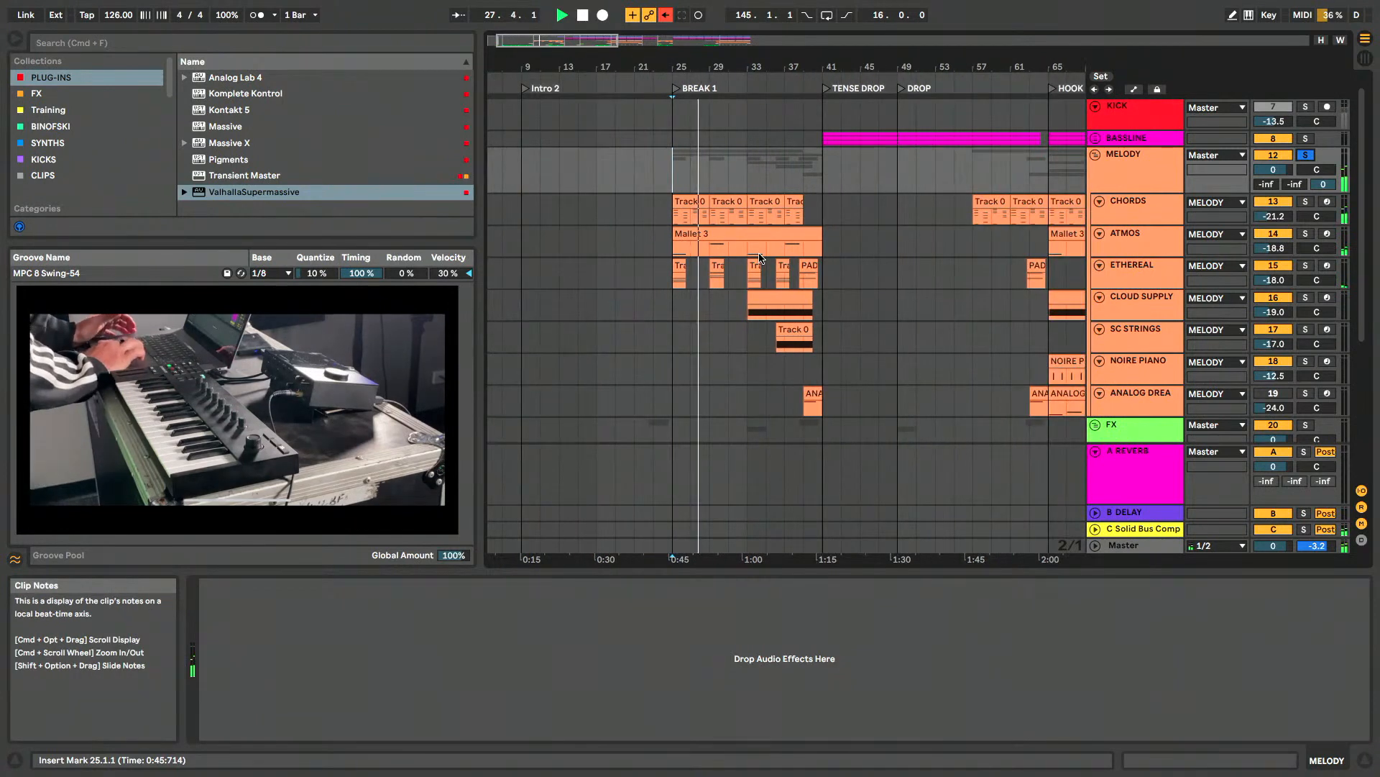
scroll(762, 258, "down", 2)
- Unsolo the MELODY group and reactivate the ANALOG DREAMS track while the arrangement keeps playing
left_click(1306, 171)
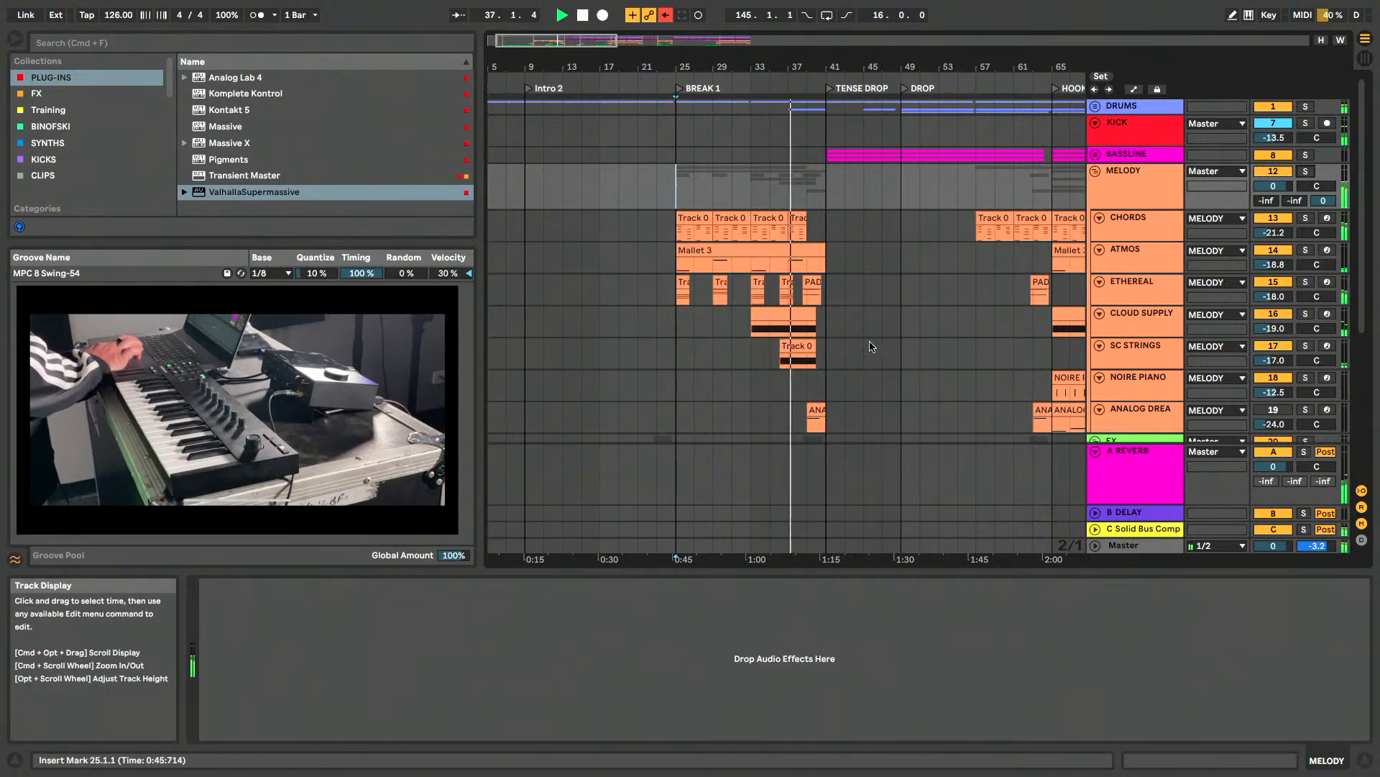
scroll(872, 347, "down", 3)
scroll(870, 347, "down", 2)
left_click(1127, 244)
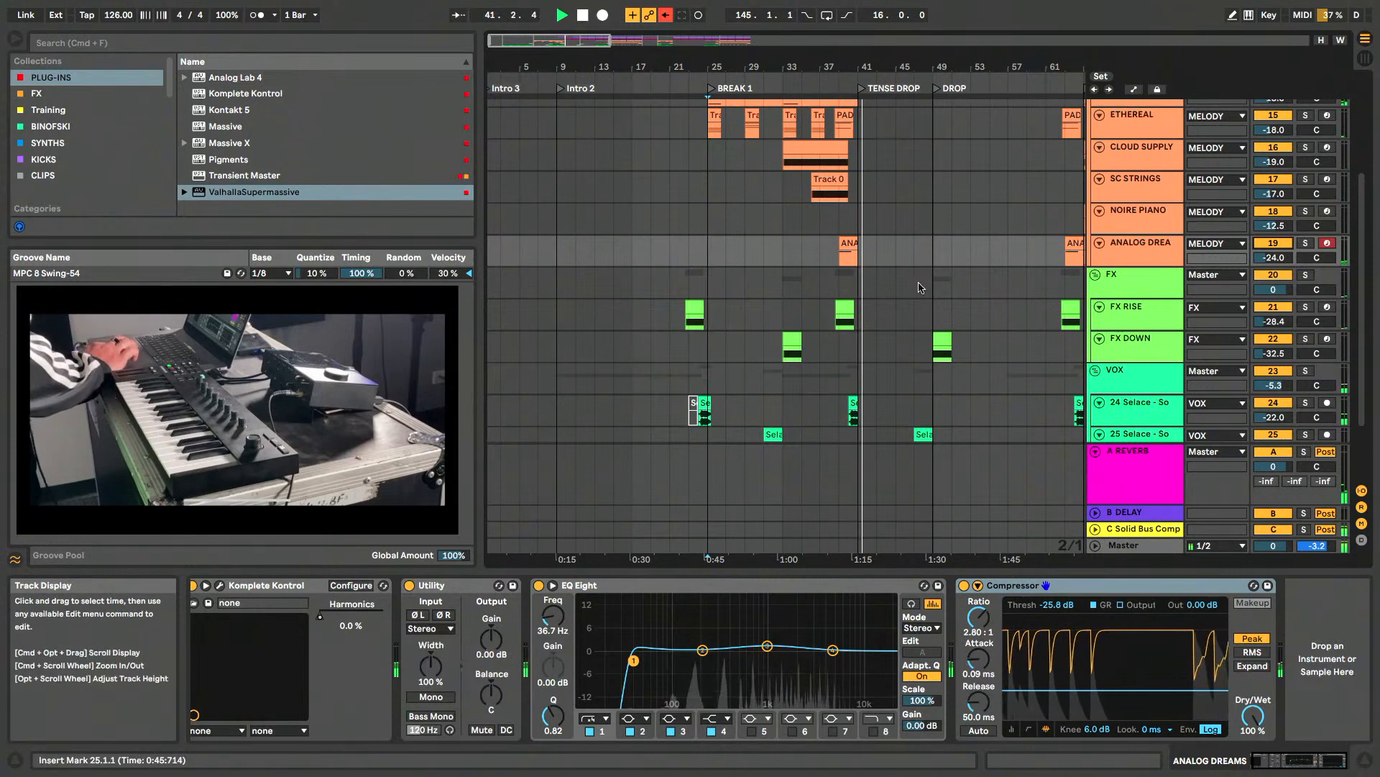
scroll(919, 287, "up", 5)
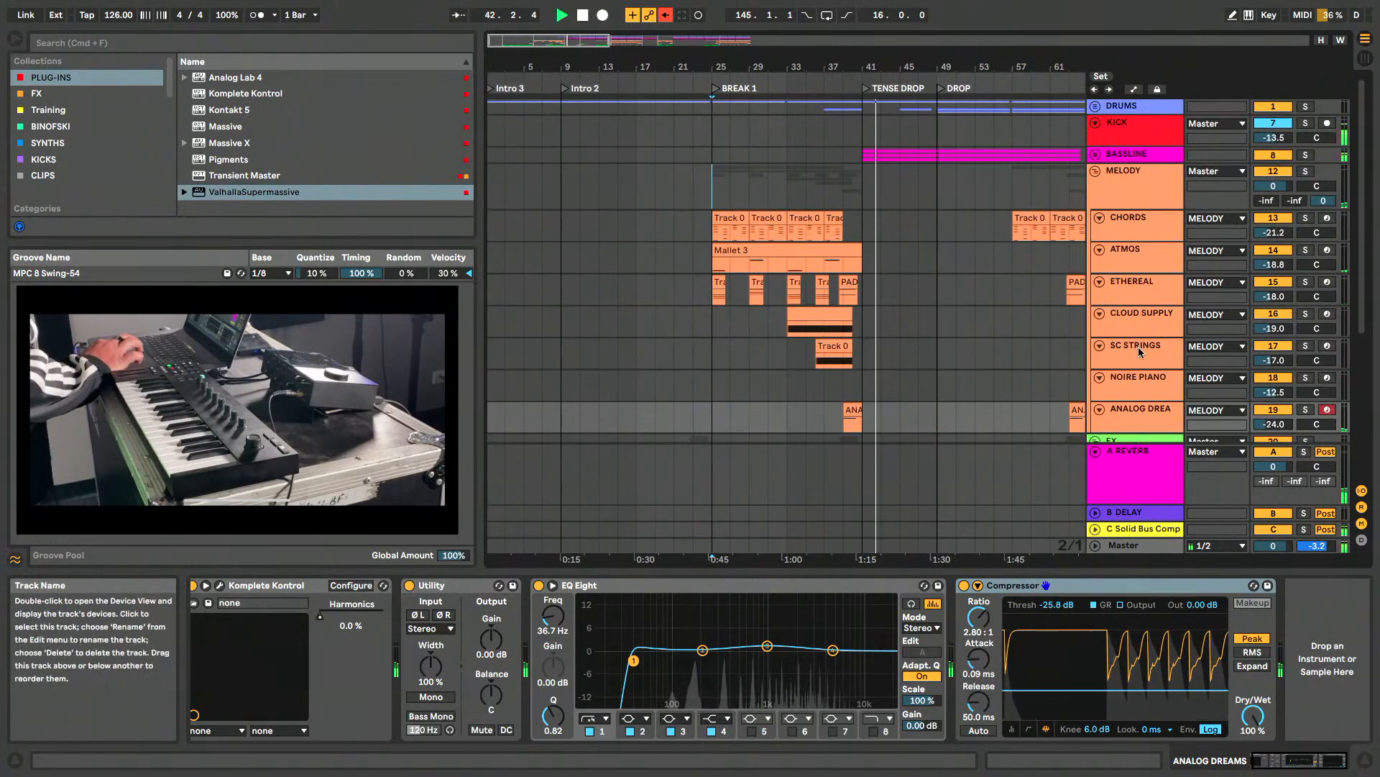
- Select the SC STRINGS track and deactivate it, keeping playback running through TENSE DROP
left_click(1145, 365)
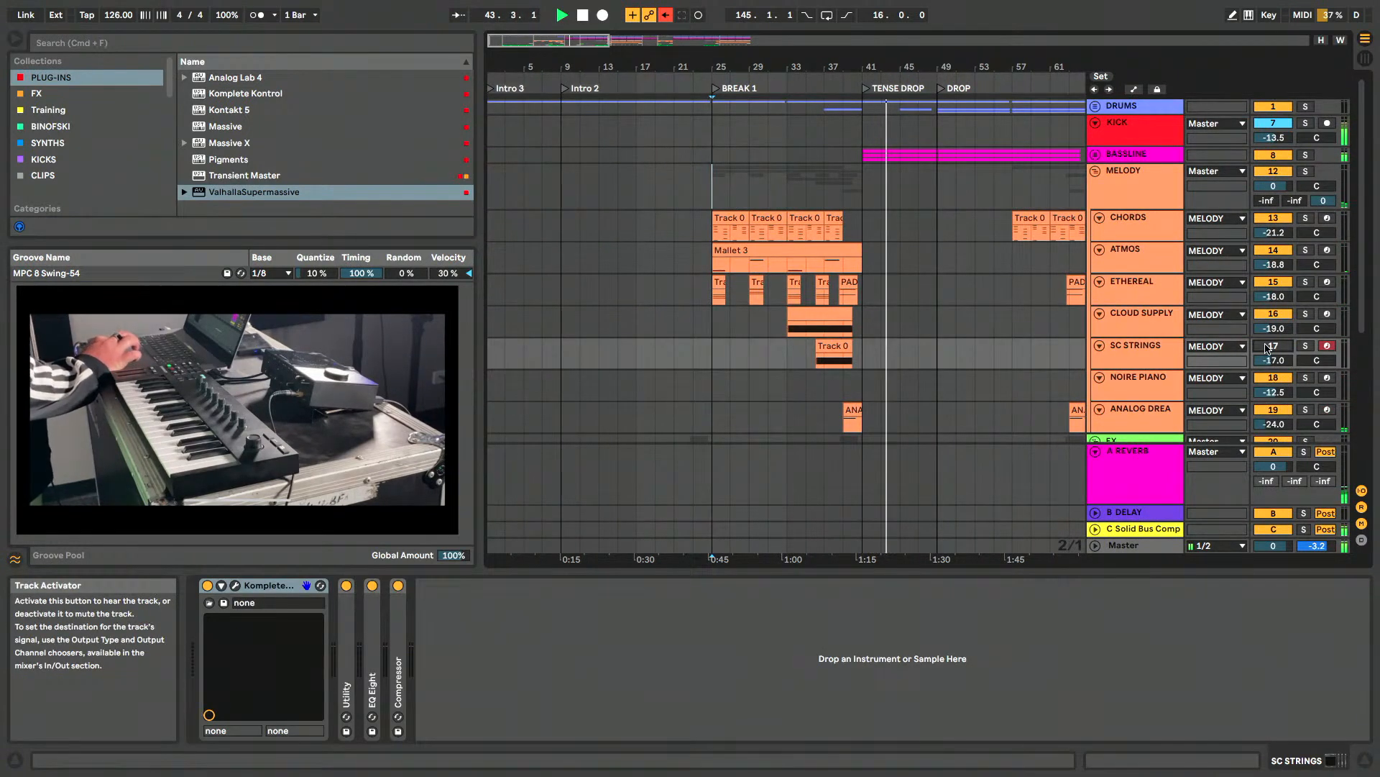
scroll(898, 367, "down", 5)
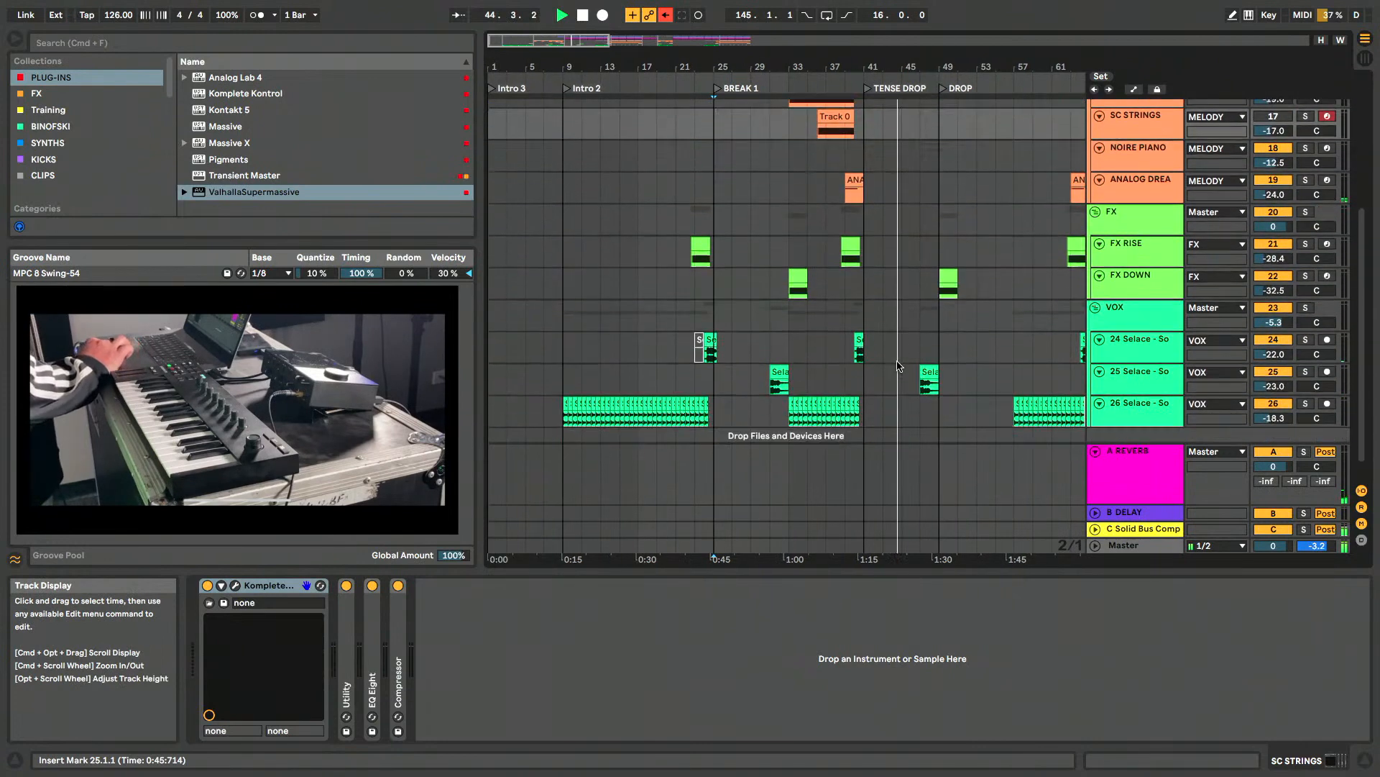
scroll(899, 366, "up", 5)
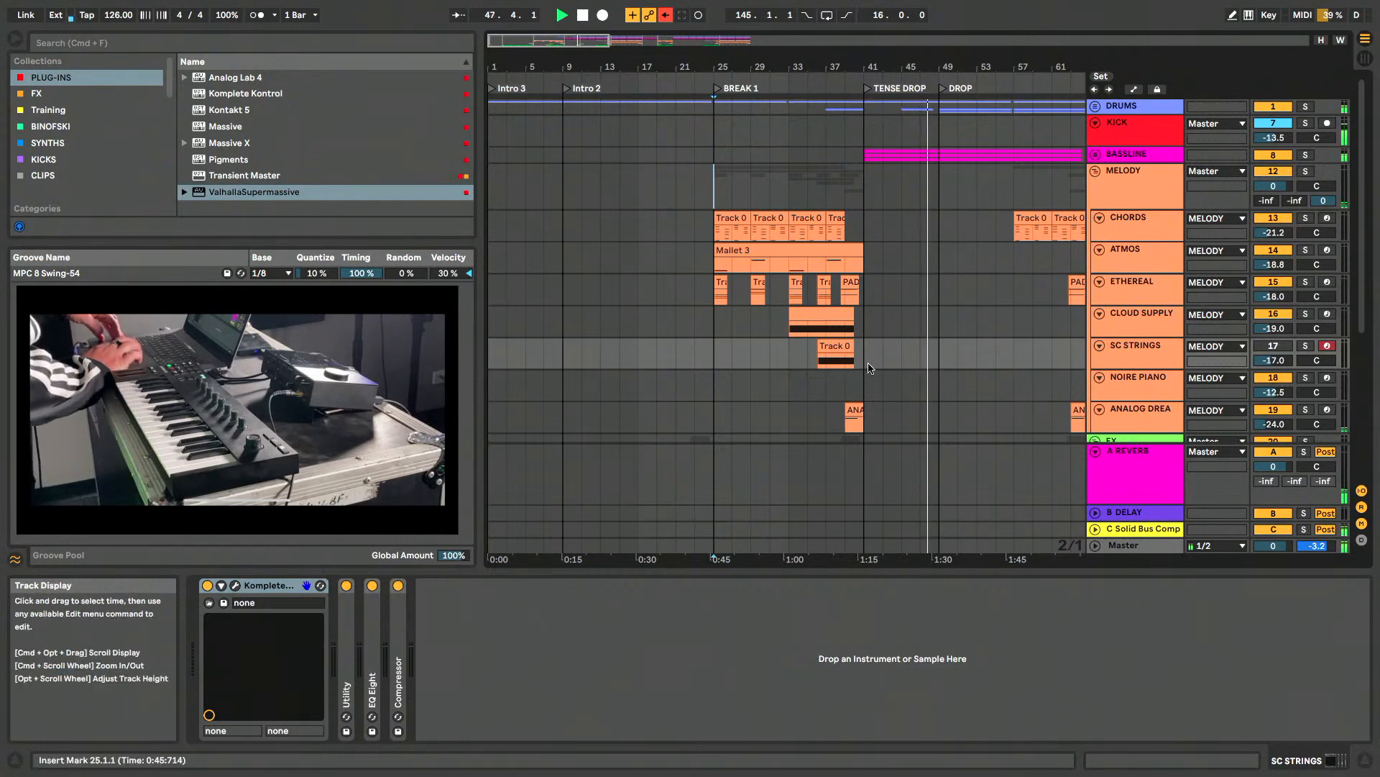
- Play the HOOK from the ATMOS clip at 65.1.1 and select the CLOUD SUPPLY clip and track below it
scroll(870, 368, "right", 5)
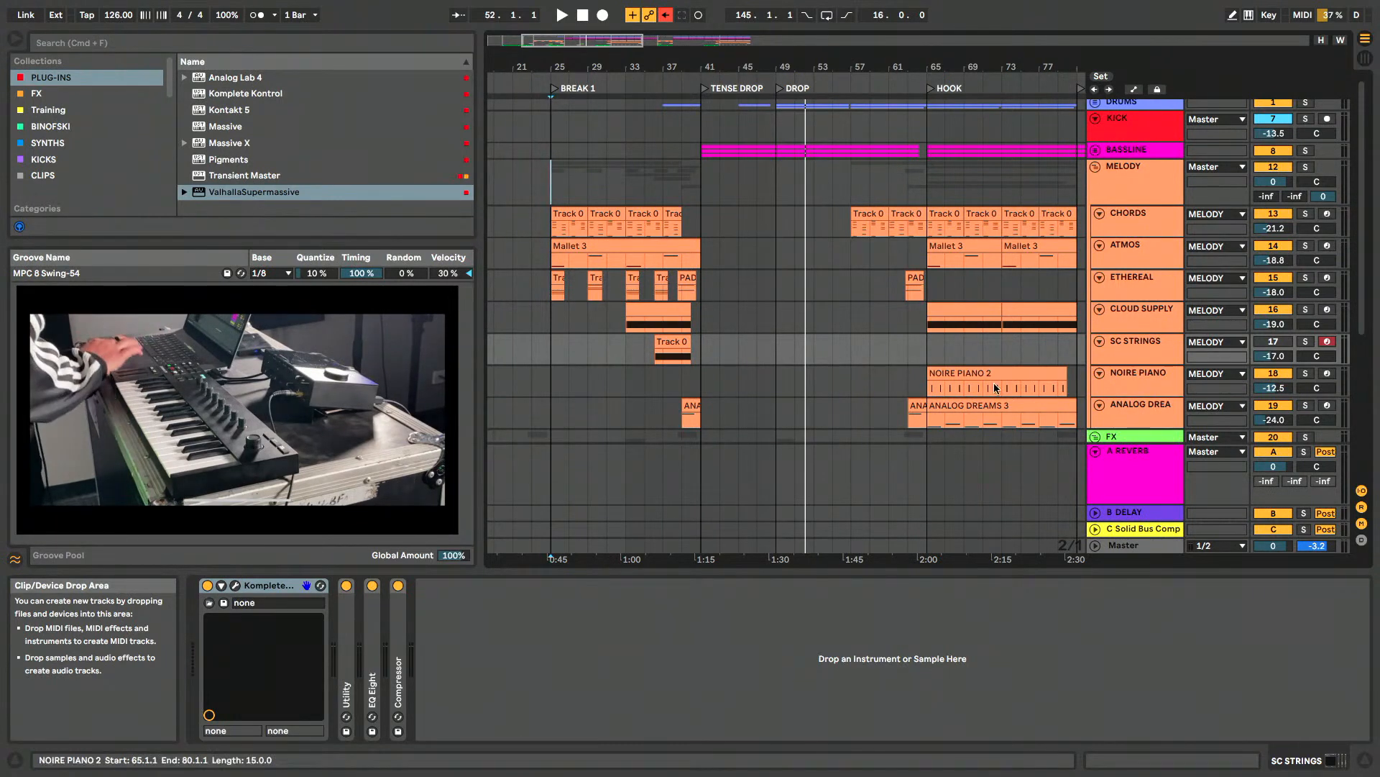
scroll(905, 369, "right", 3)
scroll(904, 369, "down", 1)
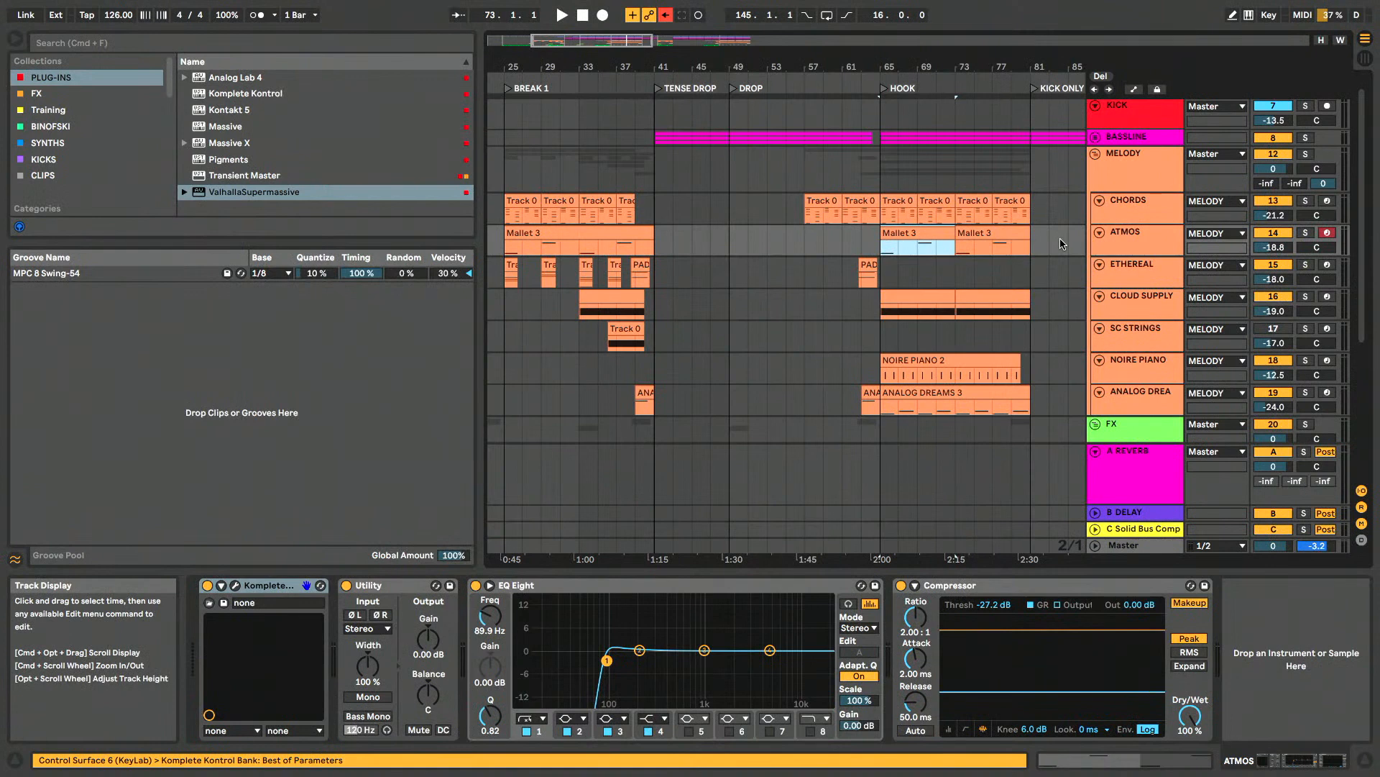
key("space")
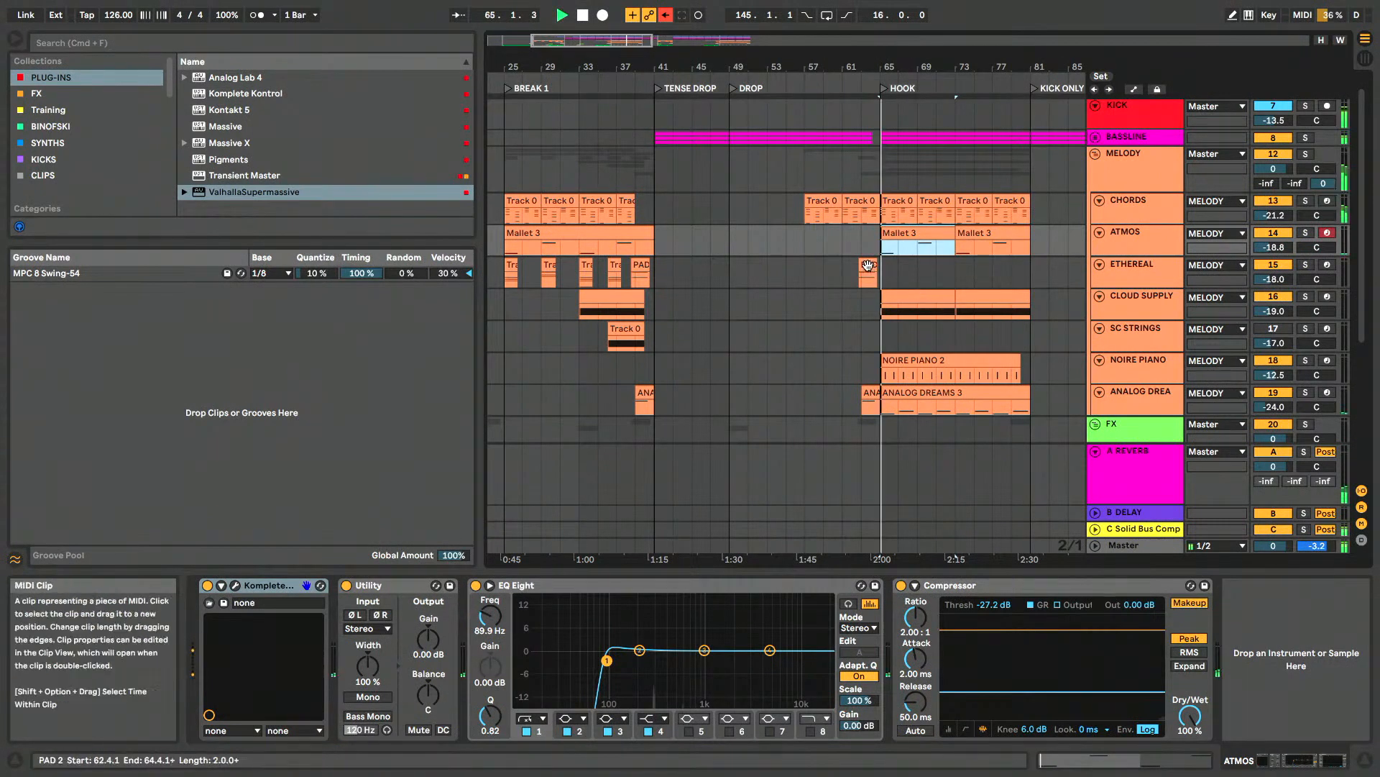
left_click(898, 295)
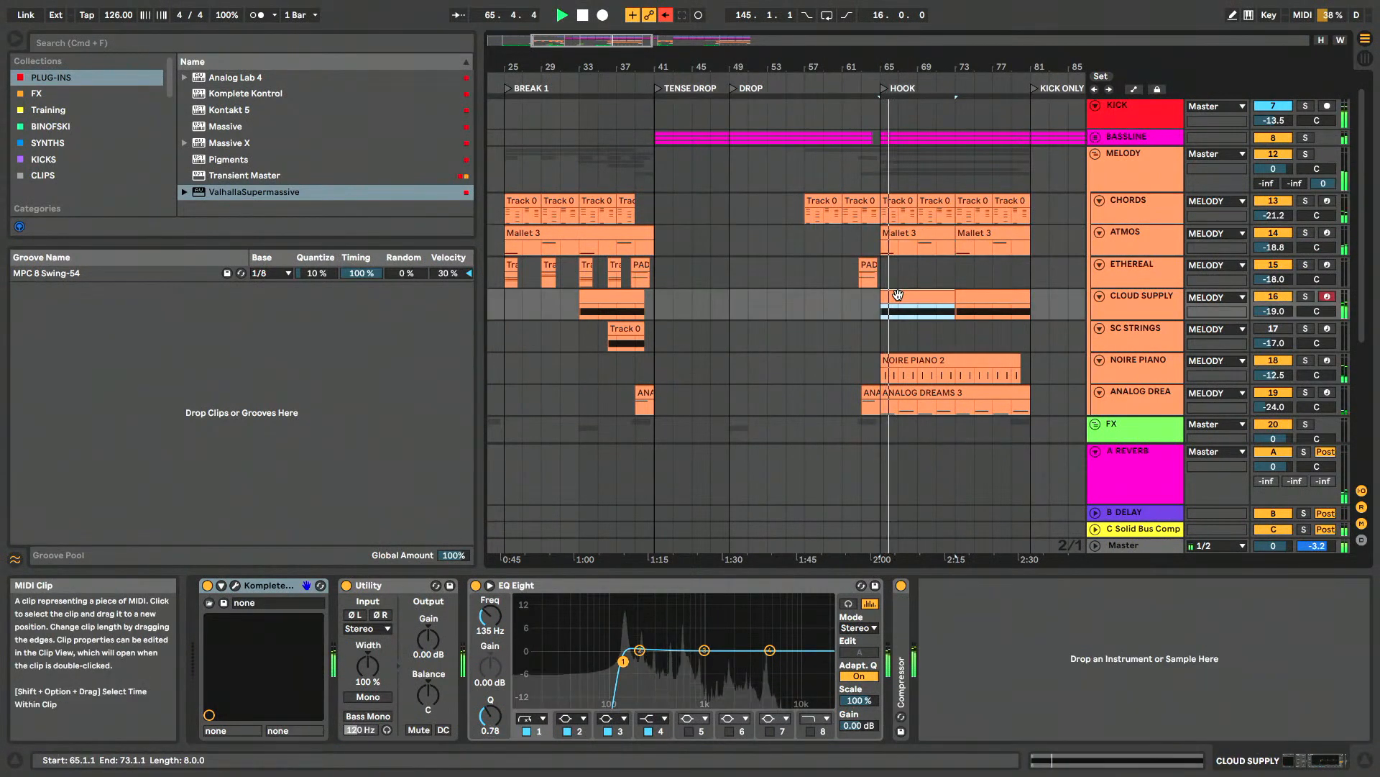
left_click(1144, 300)
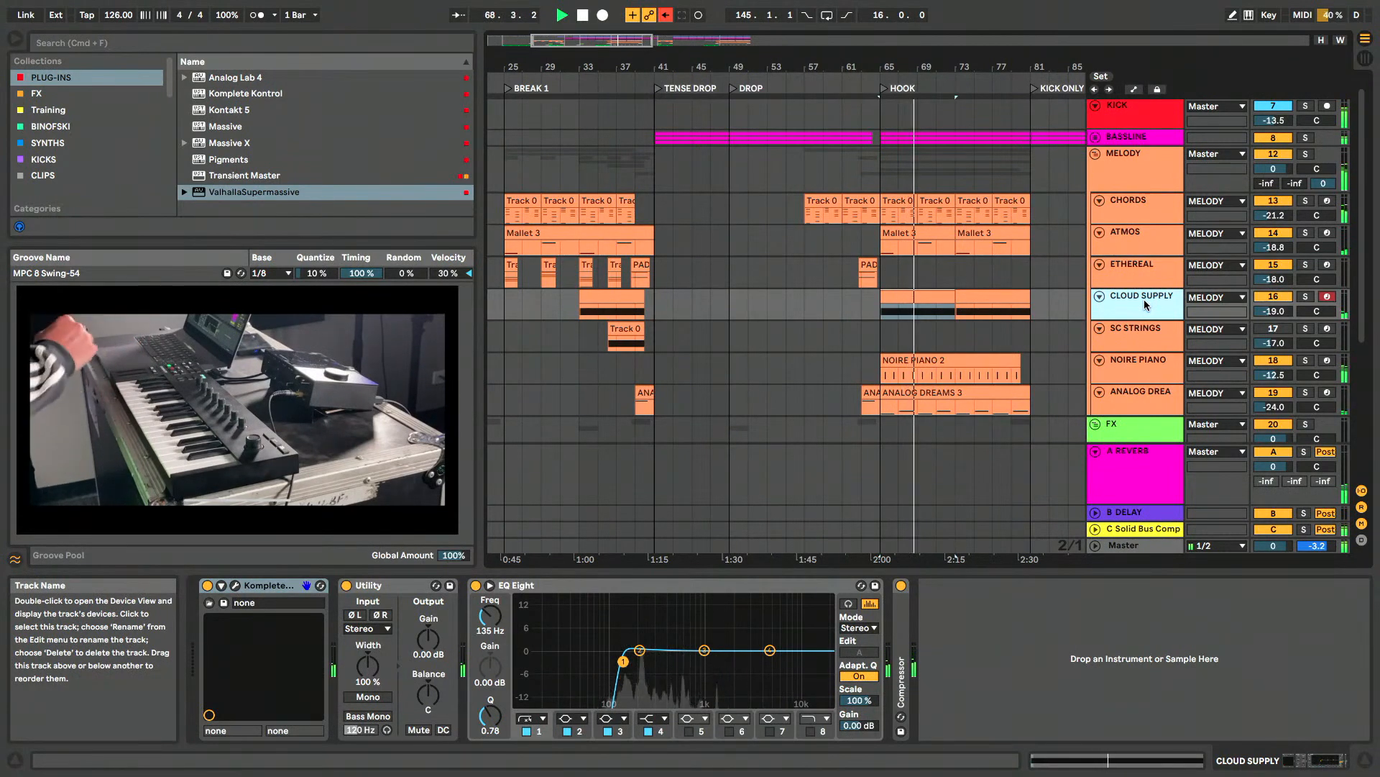
- Select the NOIRE PIANO track, show its Noire Pure instrument during the HOOK, and stop playback
scroll(1145, 303, "down", 2)
left_click(1144, 303)
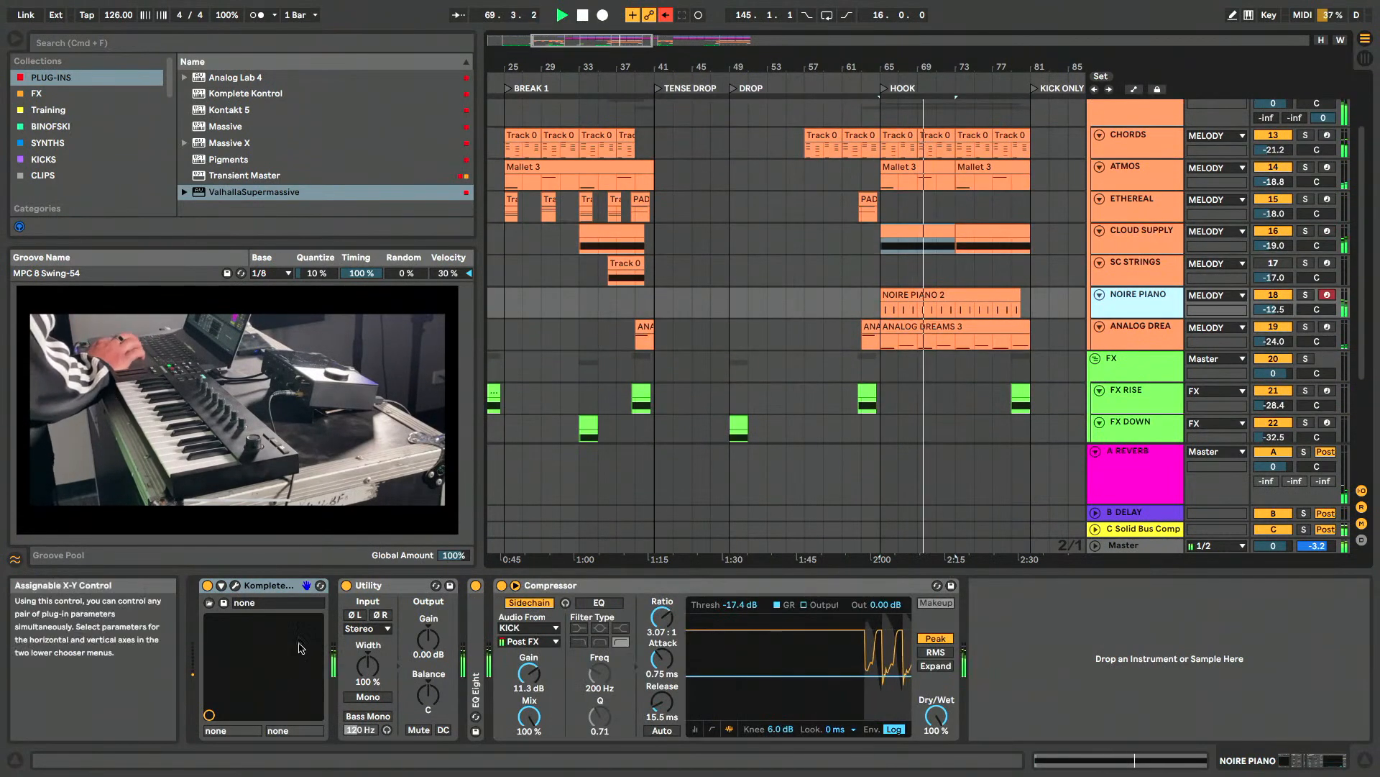
left_click(236, 586)
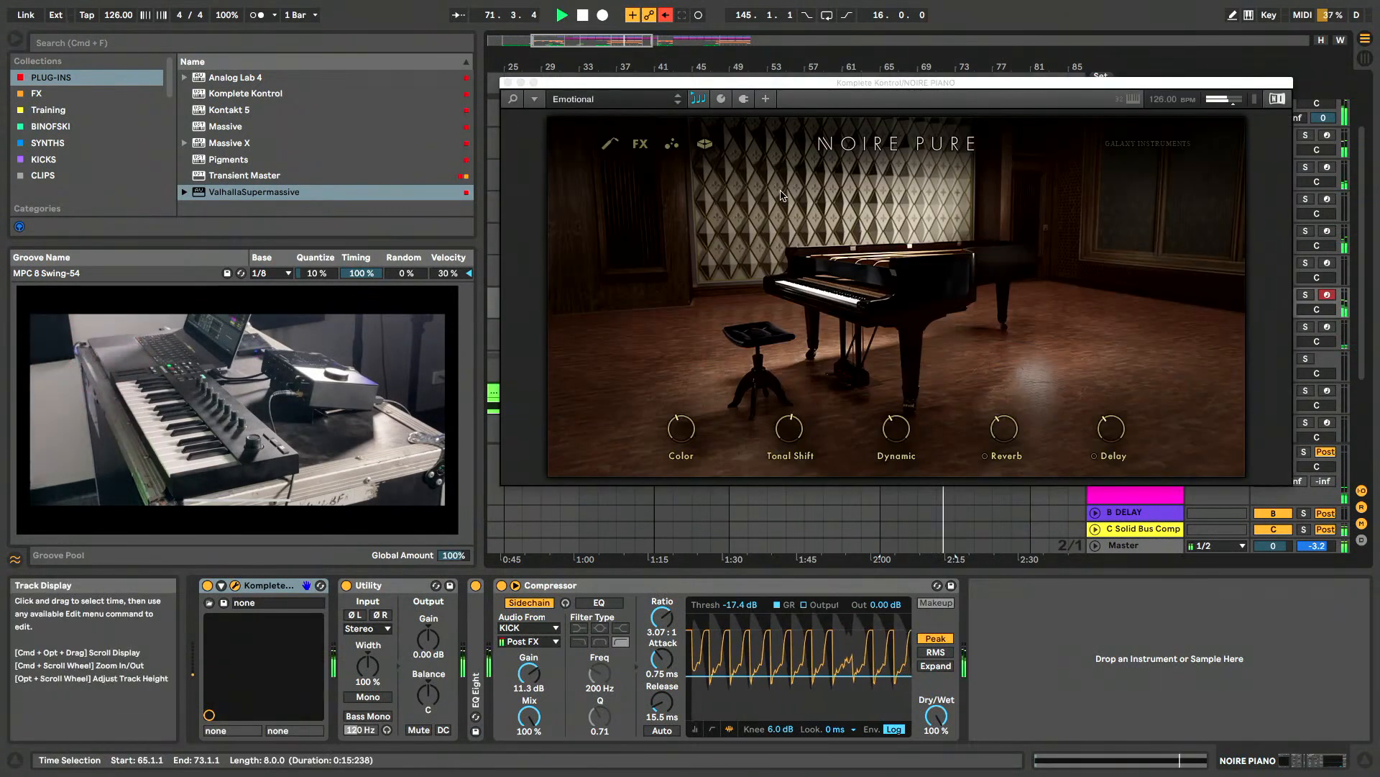
key("space")
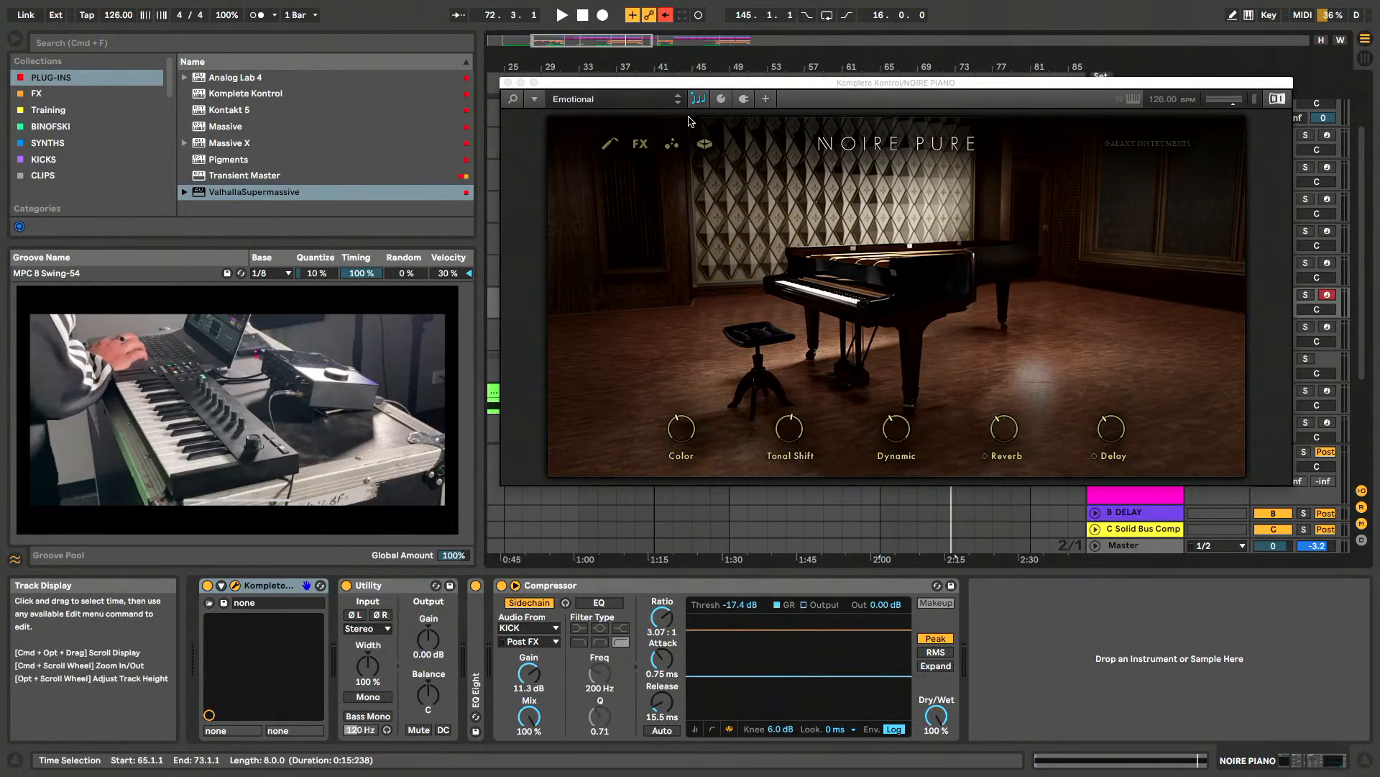
- Browse the Noire preset library to Filling Gaps and close the NOIRE PIANO instrument window
left_click(513, 99)
key("Down")
key("Down")
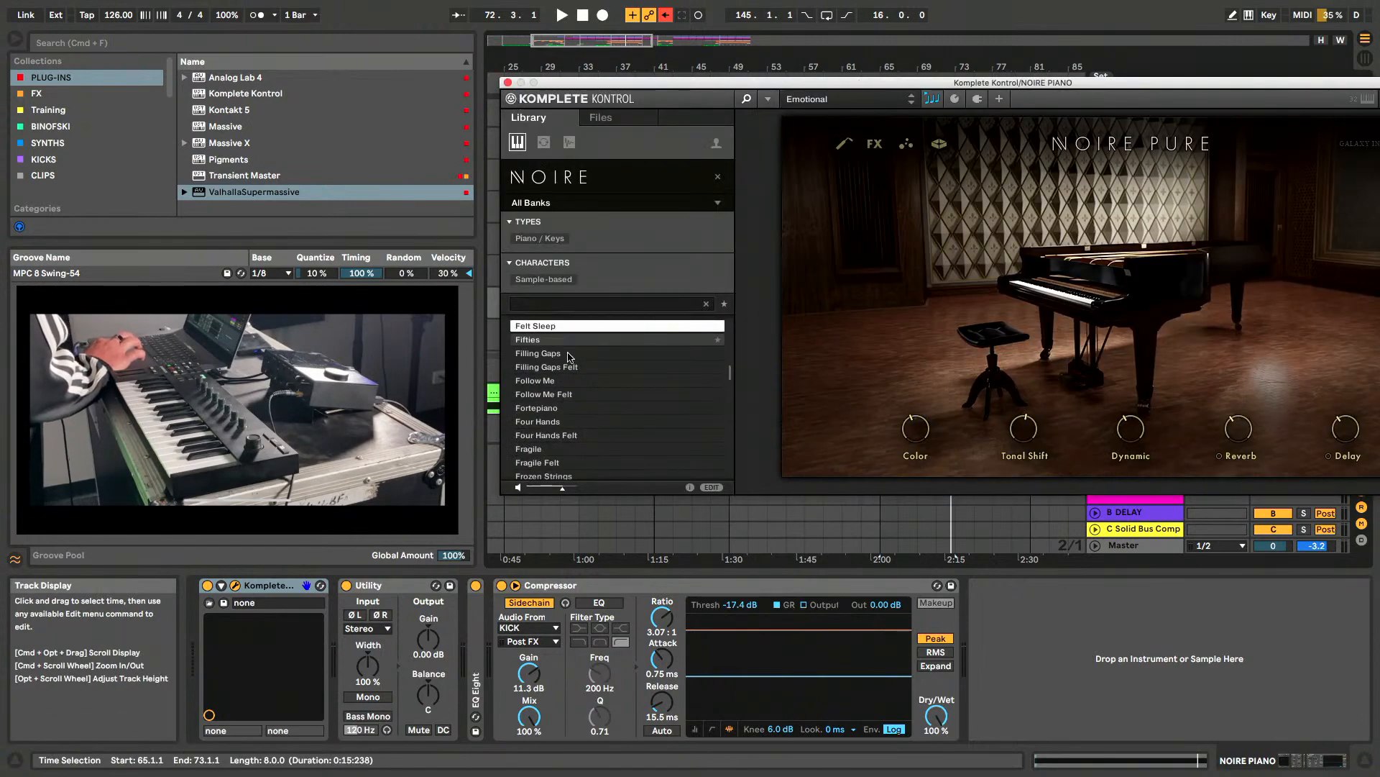
left_click(508, 82)
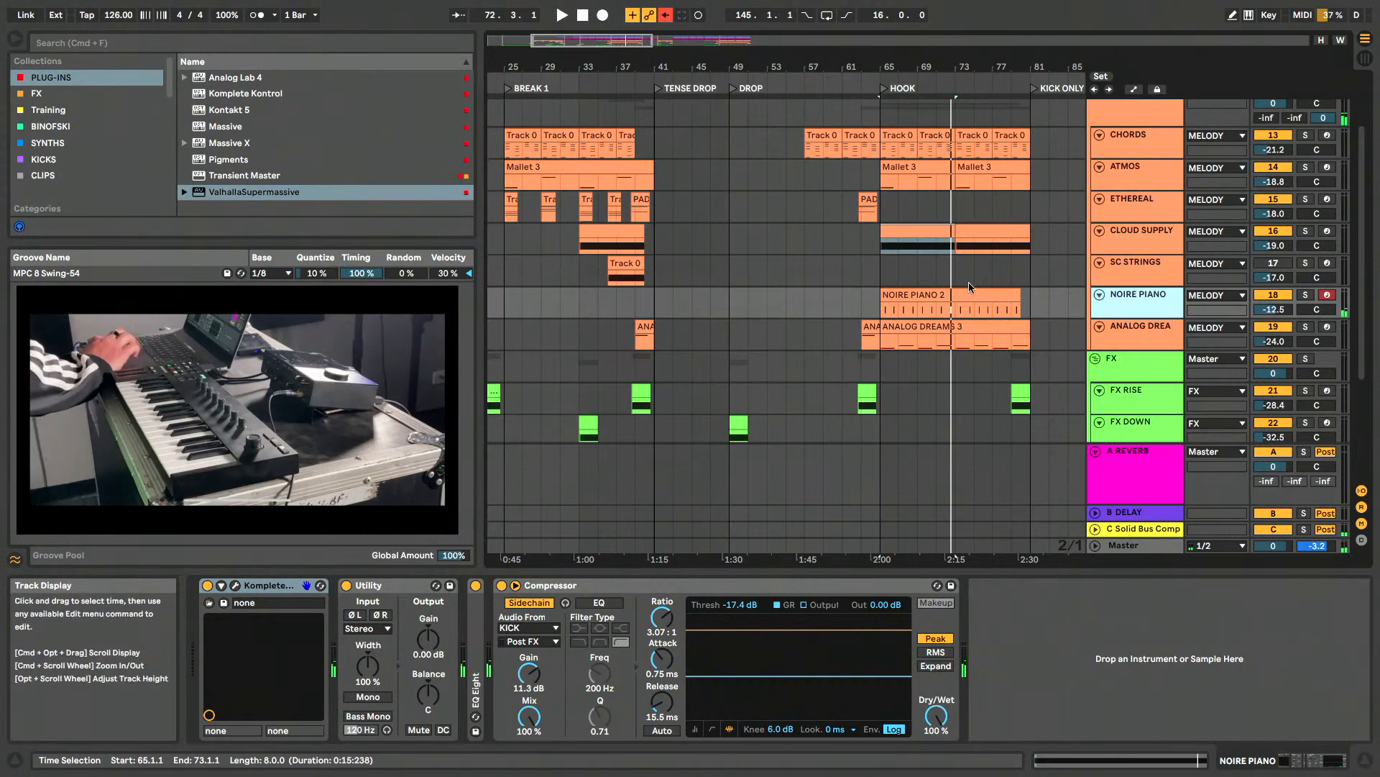
- Play the NOIRE PIANO 2 clip from the start of the HOOK in solo, then bring the other tracks back in
left_click(1011, 296)
left_click(1305, 295)
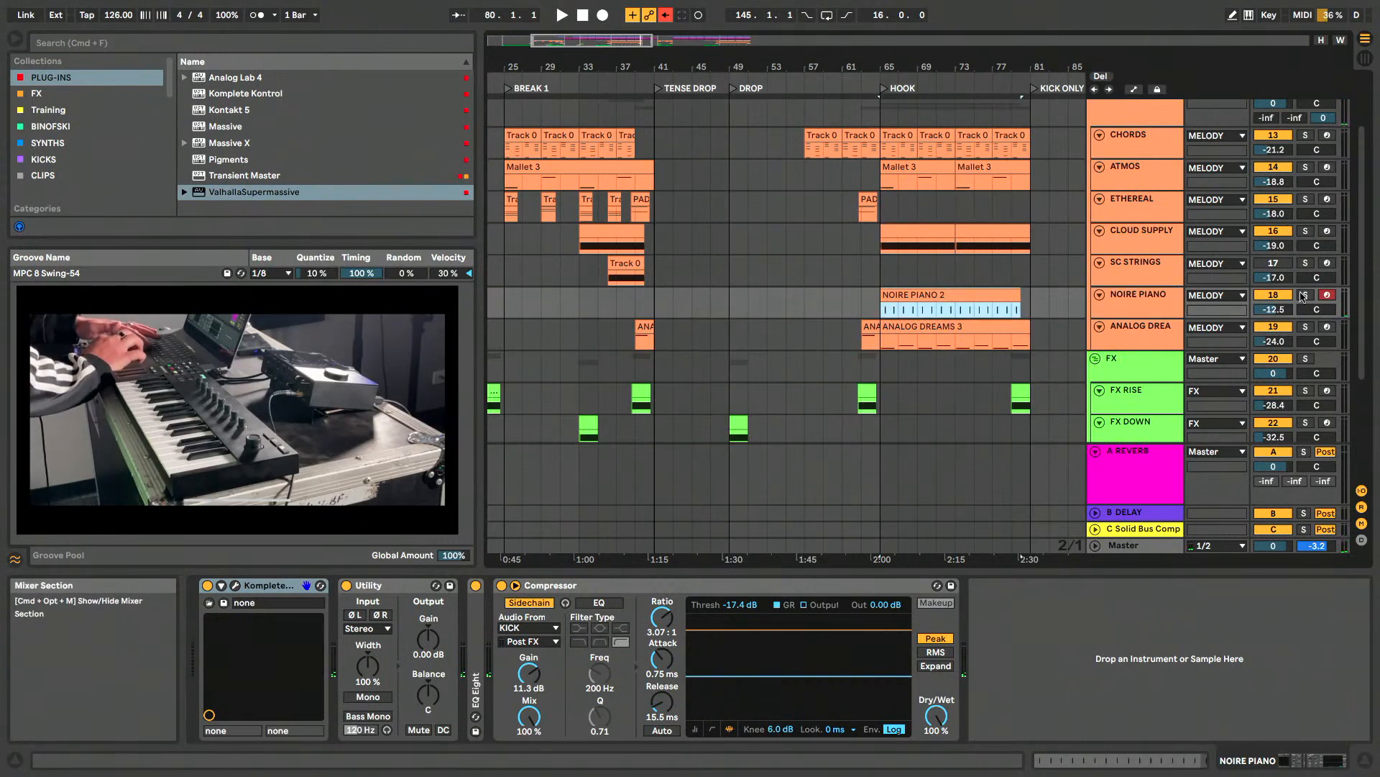
key("space")
scroll(900, 313, "up", 5)
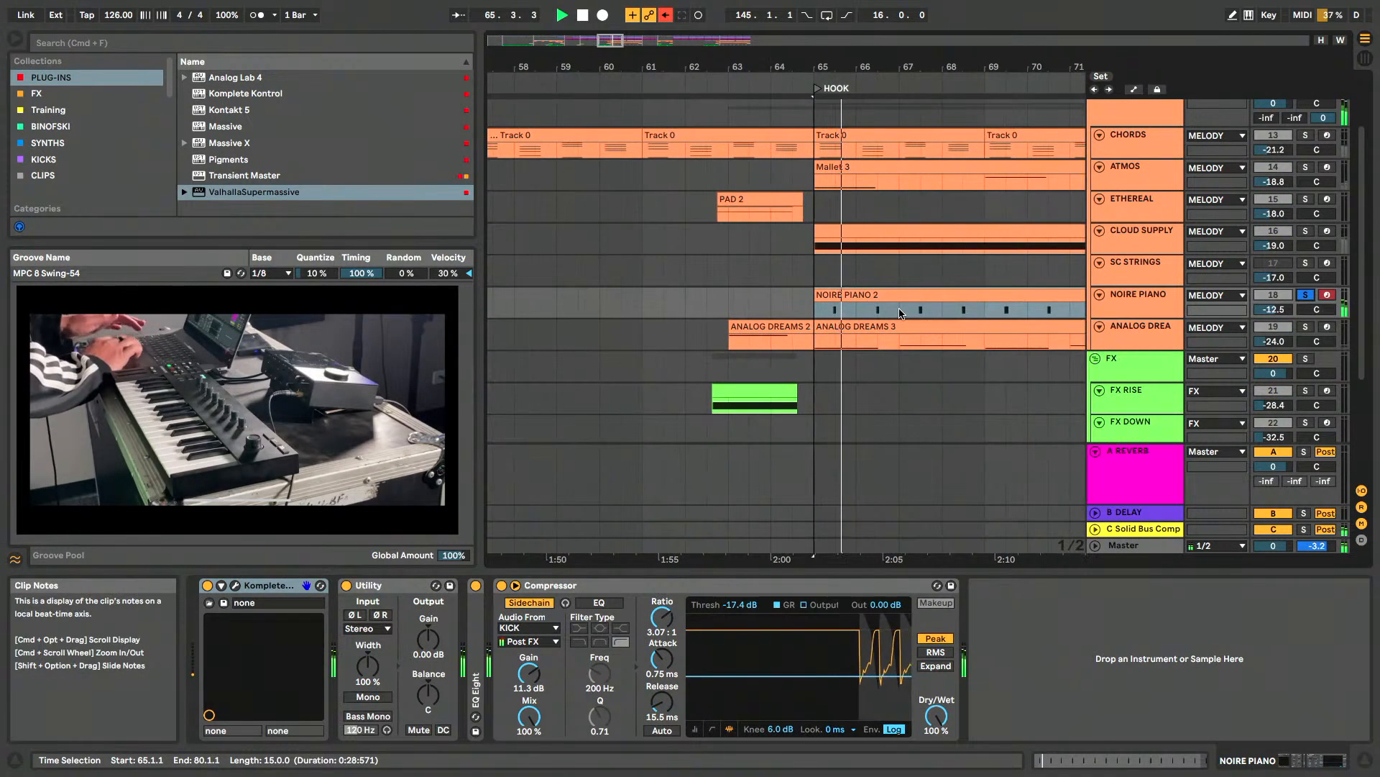
left_click(1306, 295)
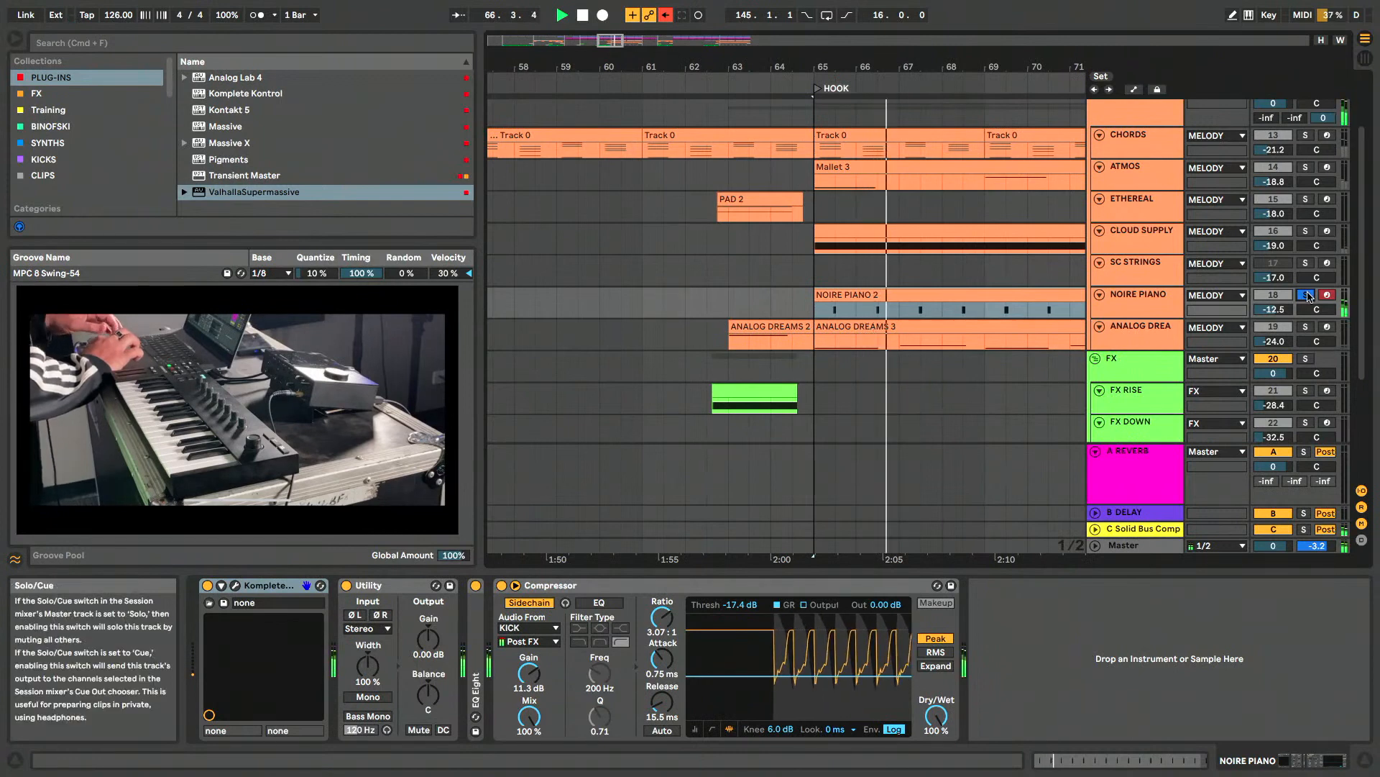
scroll(977, 299, "down", 5)
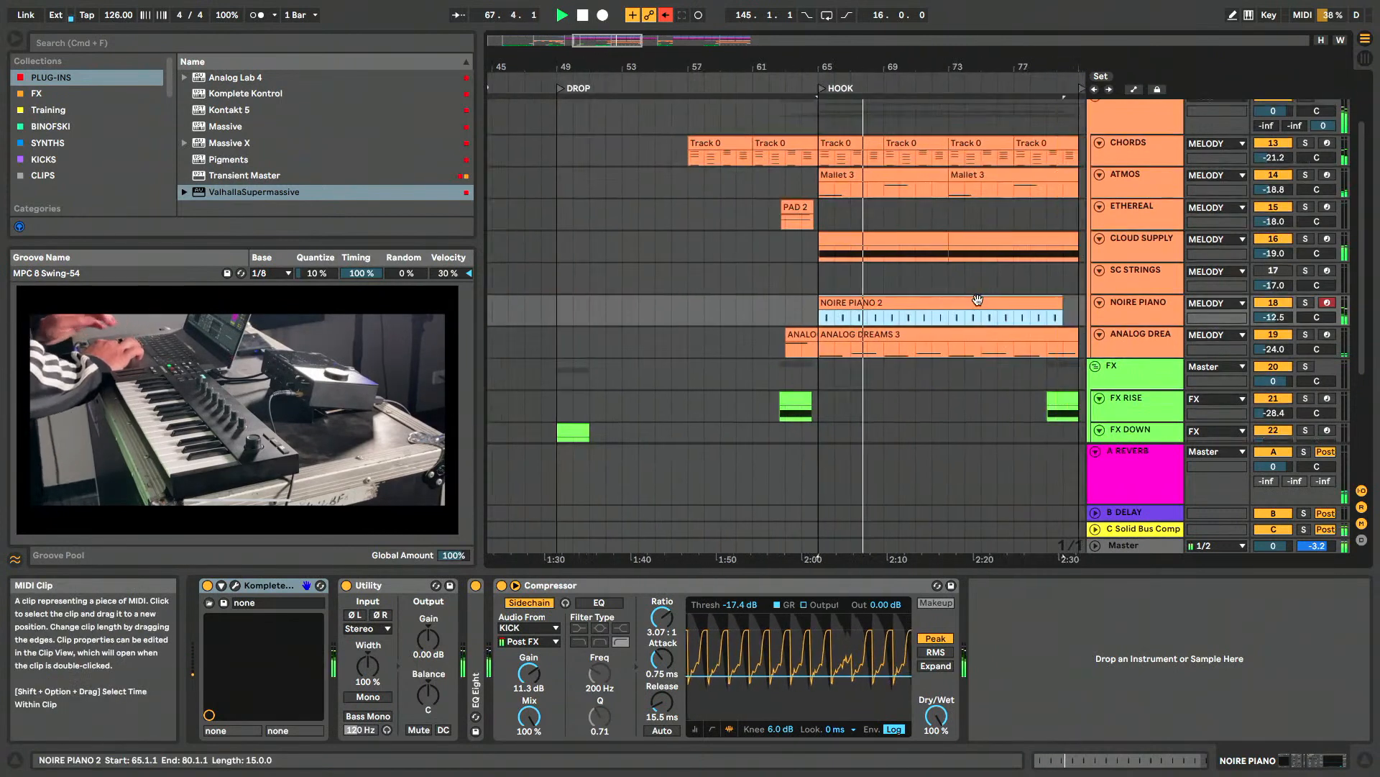
scroll(978, 299, "right", 5)
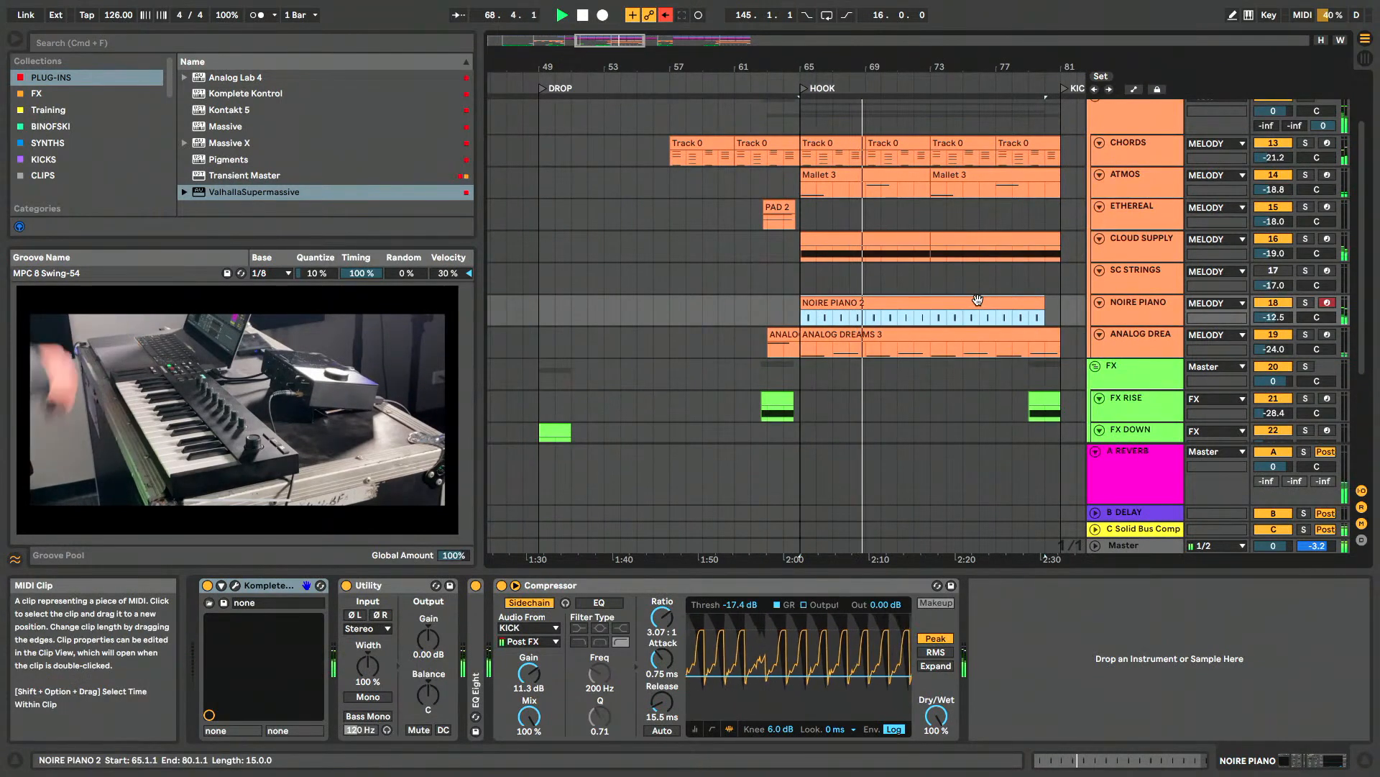
scroll(978, 299, "down", 2)
- Stop playback and open the NOIRE PIANO track's Komplete Kontrol window, shifting it so the preset list is uncovered
left_click(1131, 318)
key("space")
left_click(234, 585)
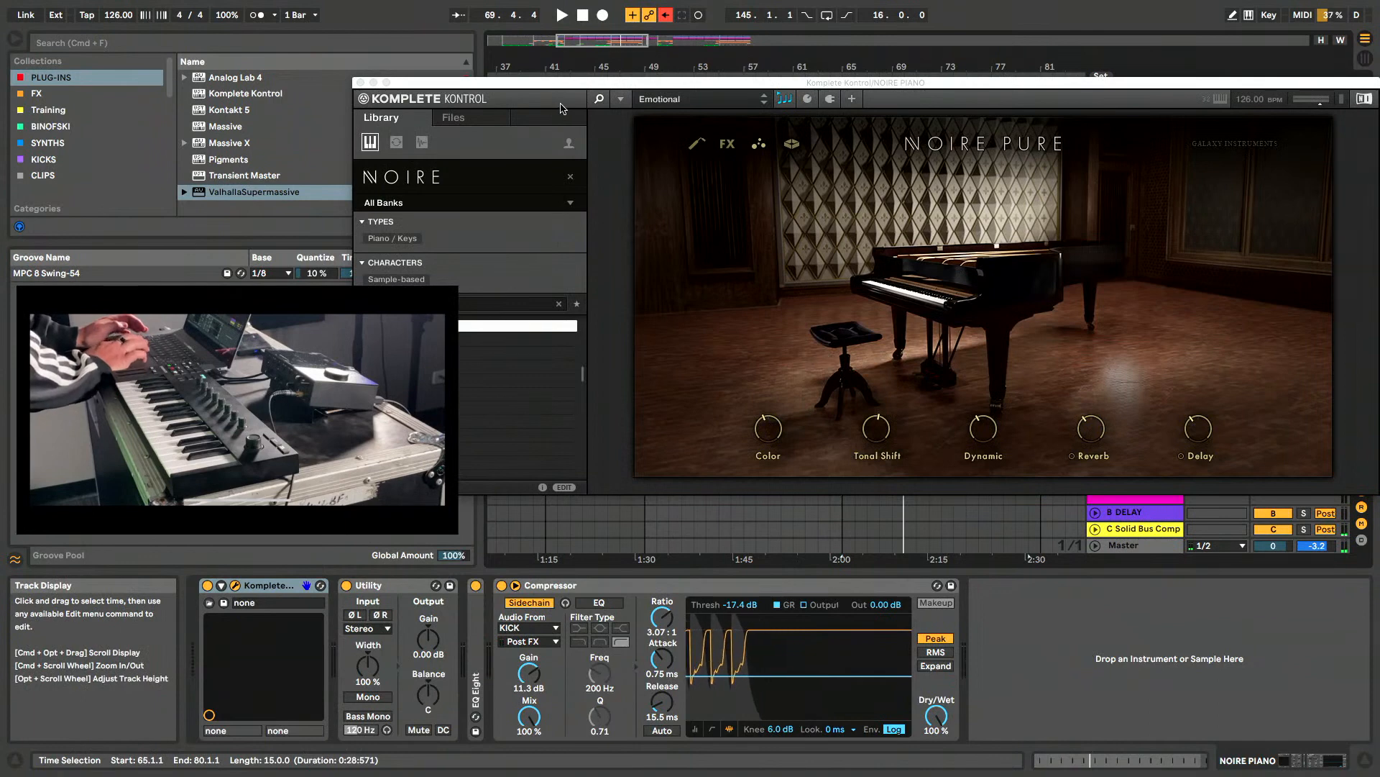
left_click_drag(549, 87, 726, 80)
- Browse the Noire presets from Filling Gaps Felt down to Frozen Strings without loading one, and hide the preset library
left_click(603, 334)
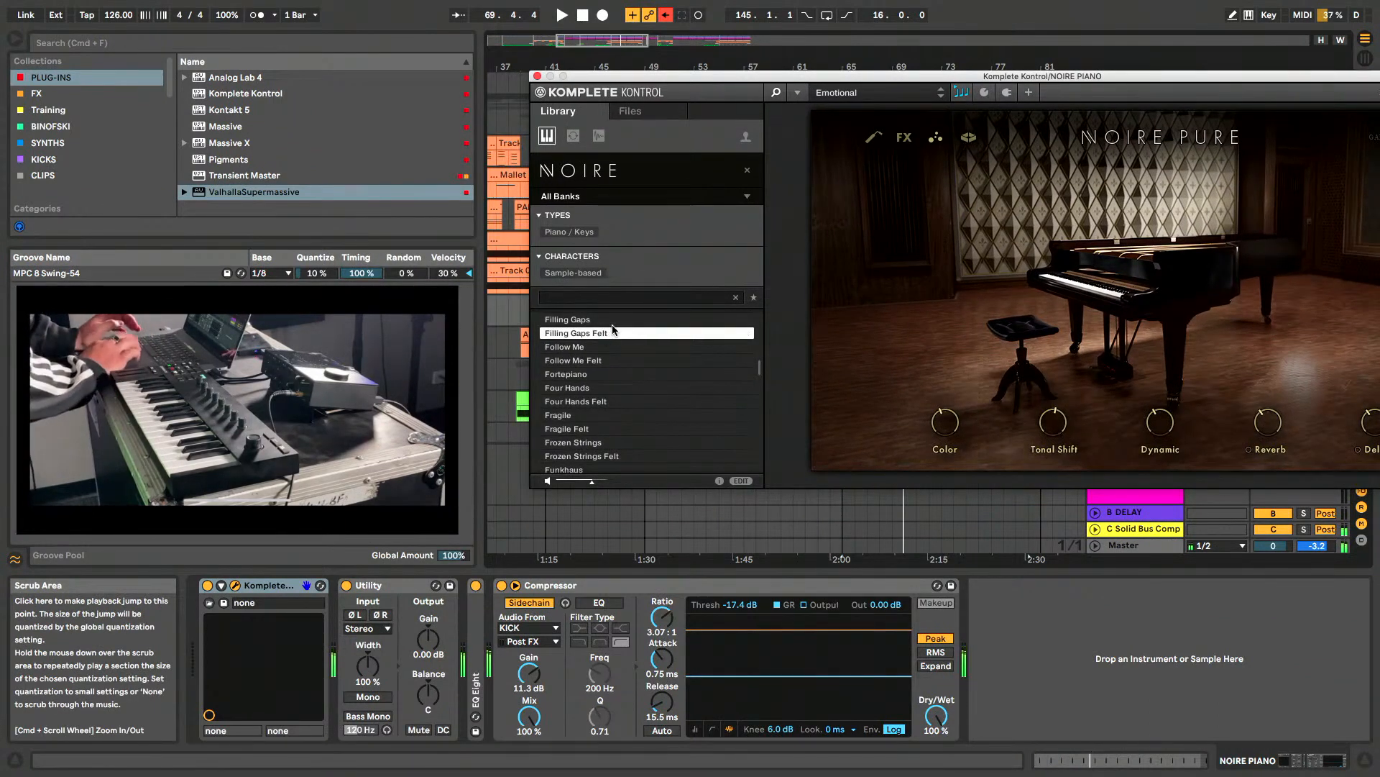
left_click(612, 373)
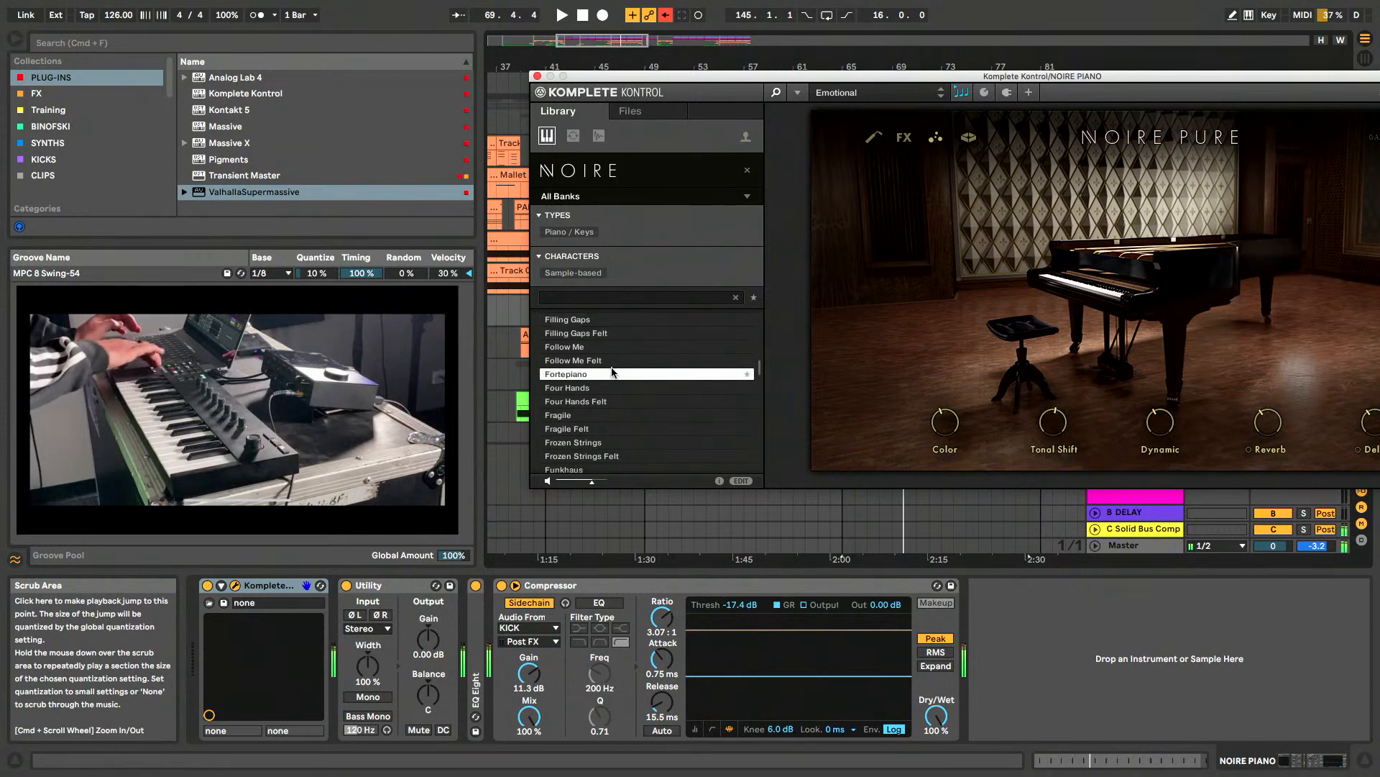
key("Down")
key("Down")
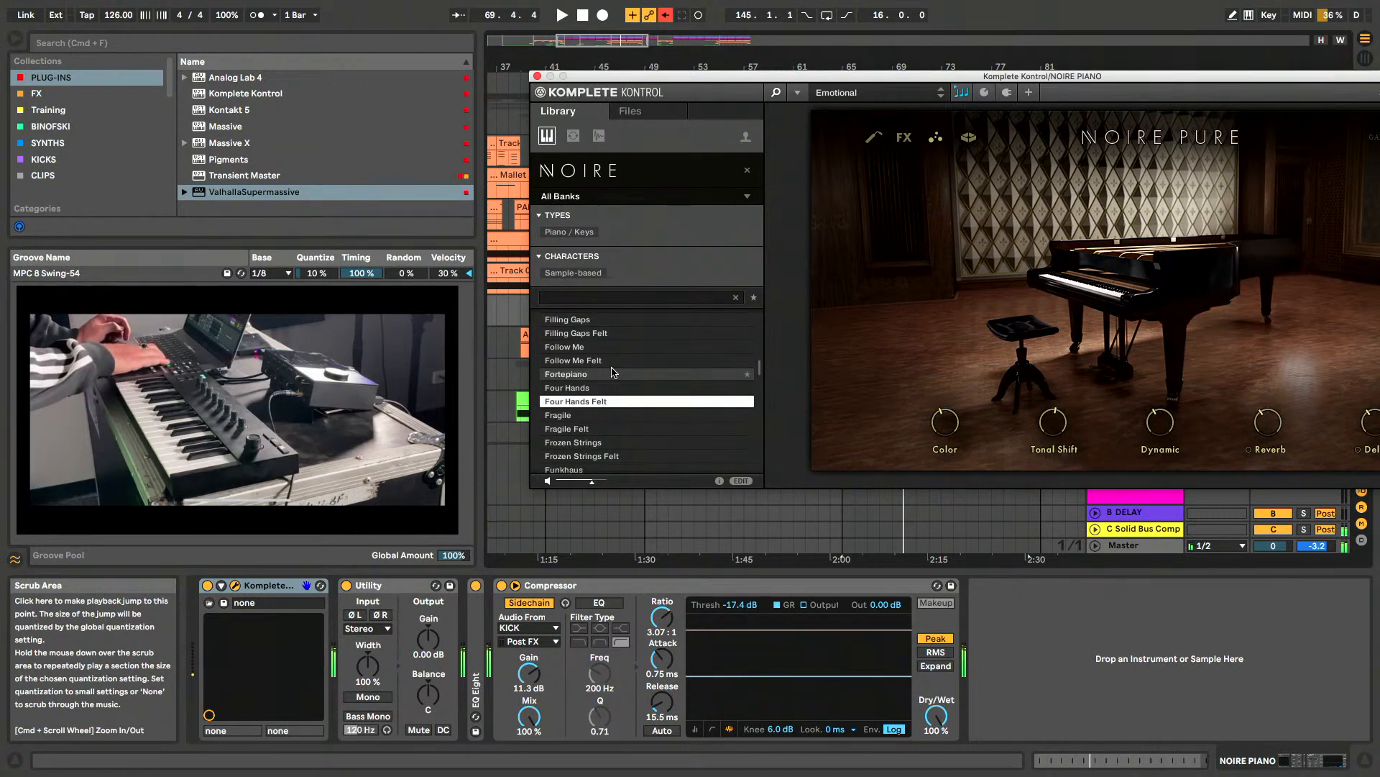
key("Down")
key("Down")
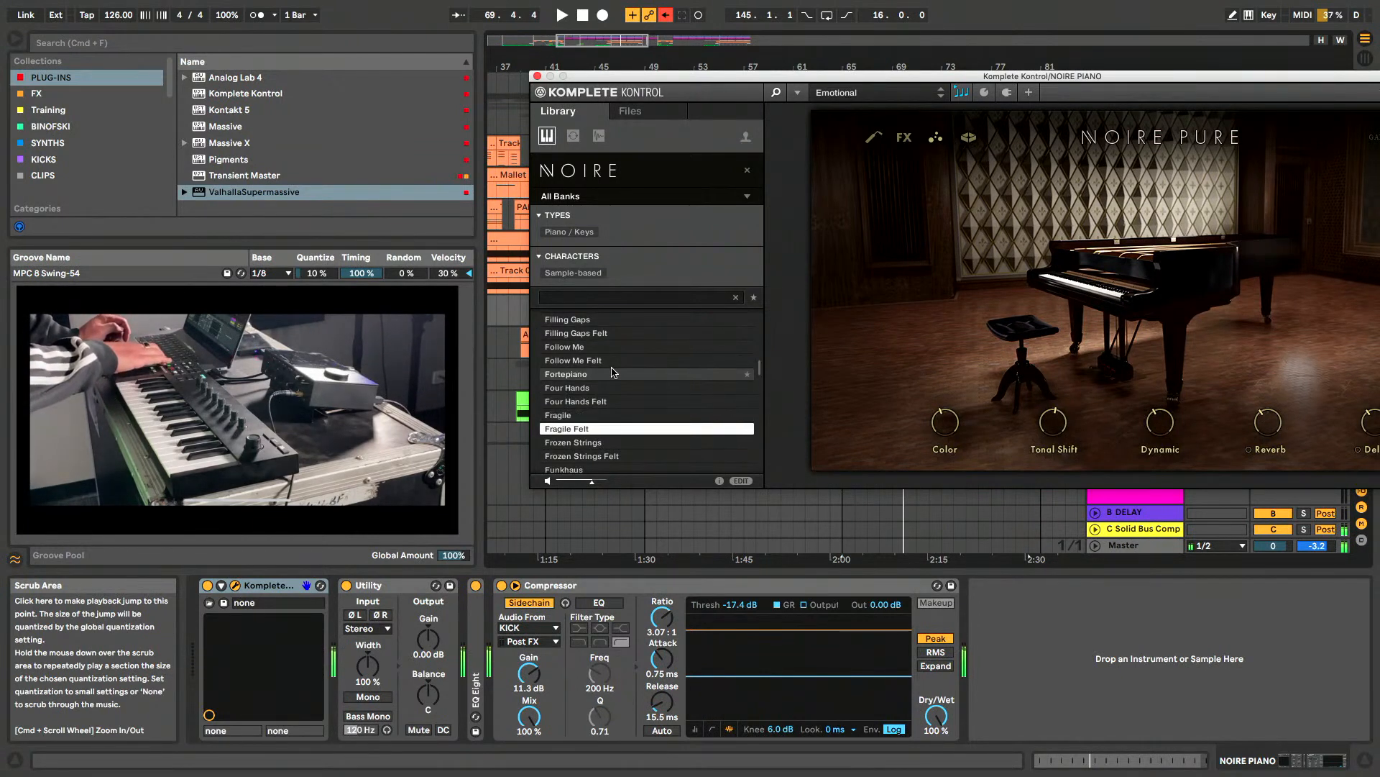
key("Down")
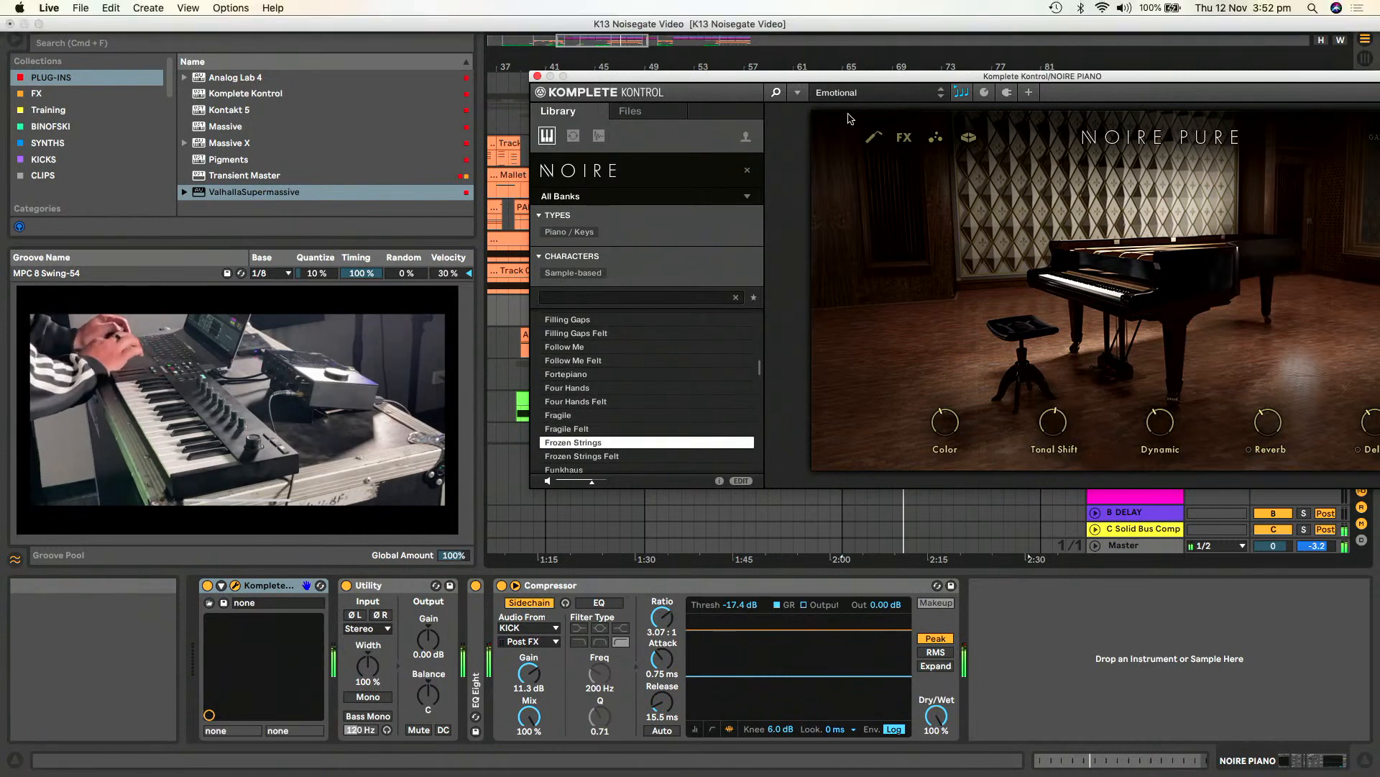
left_click(775, 94)
left_click_drag(830, 78, 820, 82)
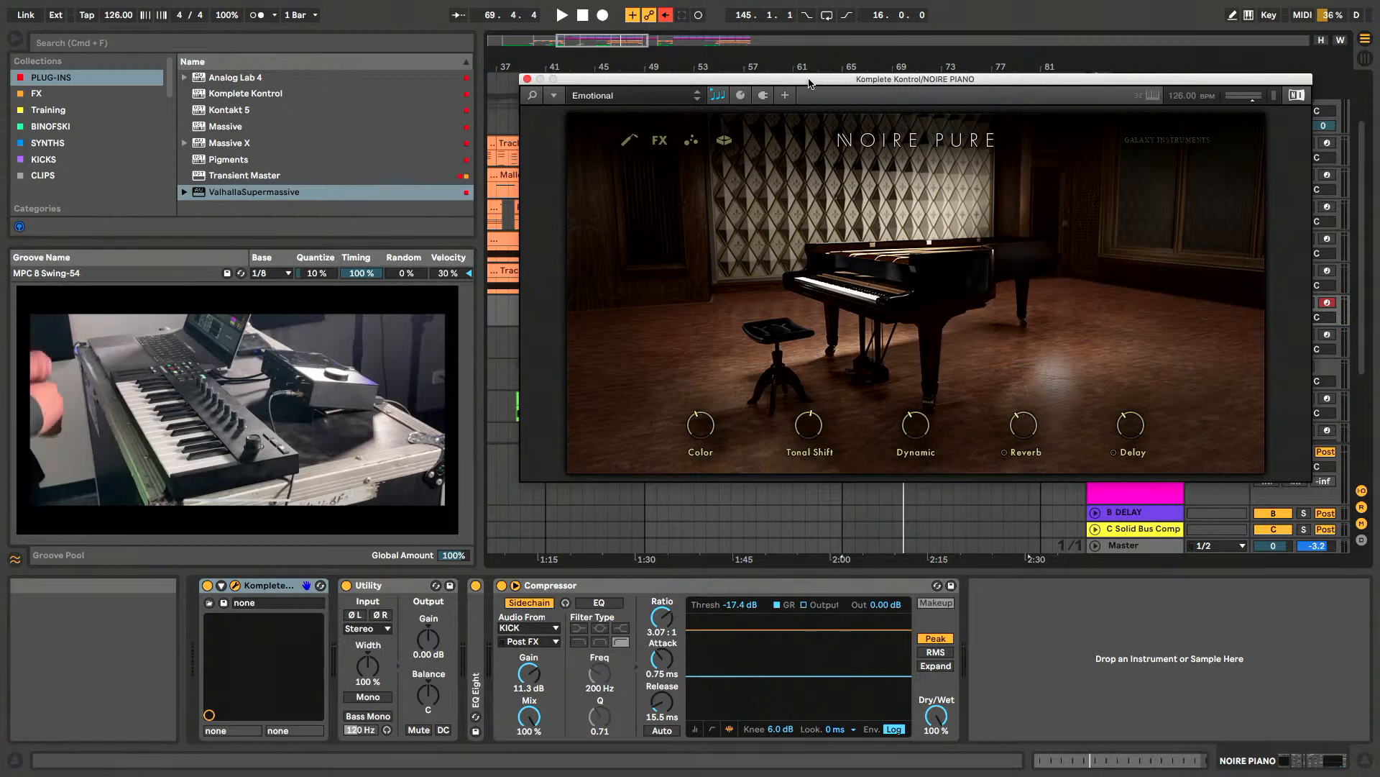
- Show Noire Pure's Particles Engine, effects and anatomy pages, ending on the effects page
left_click(693, 141)
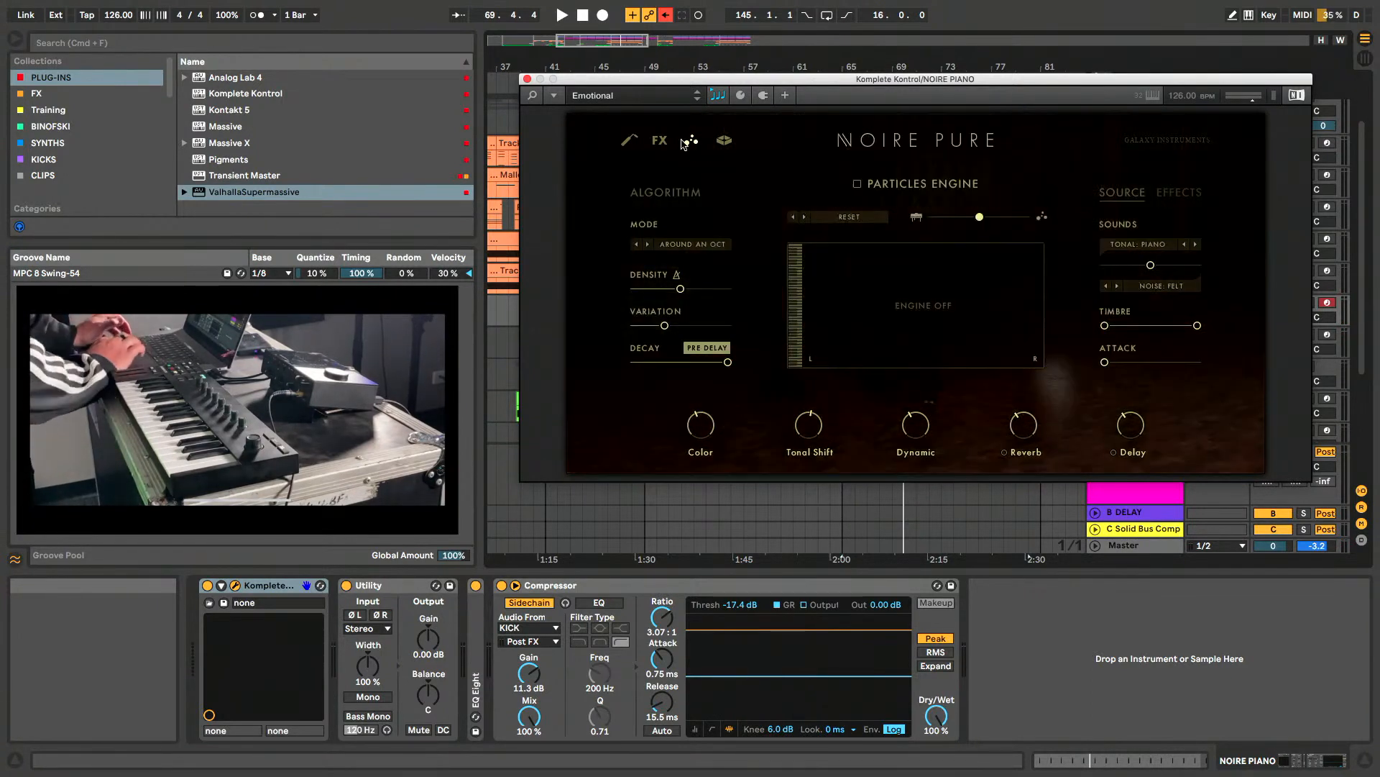
left_click(660, 141)
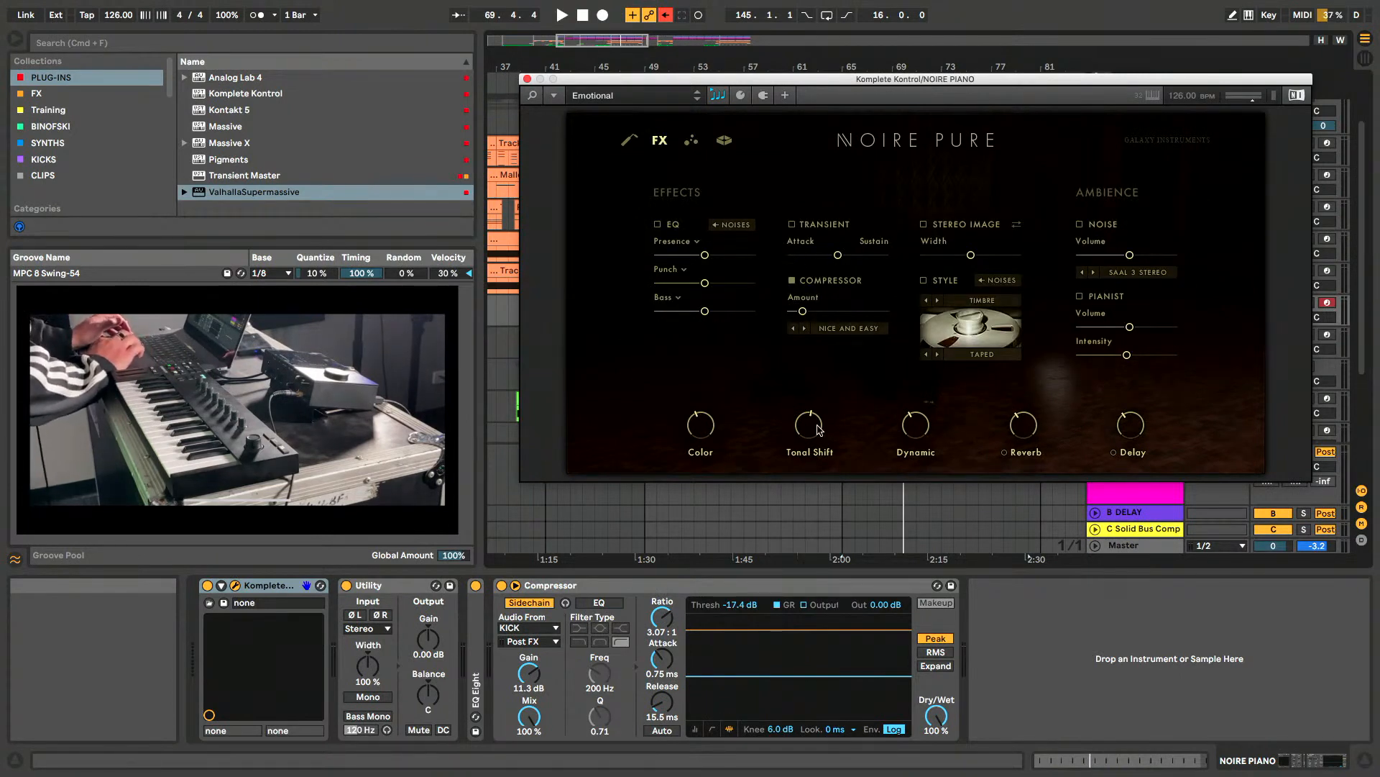
left_click(628, 142)
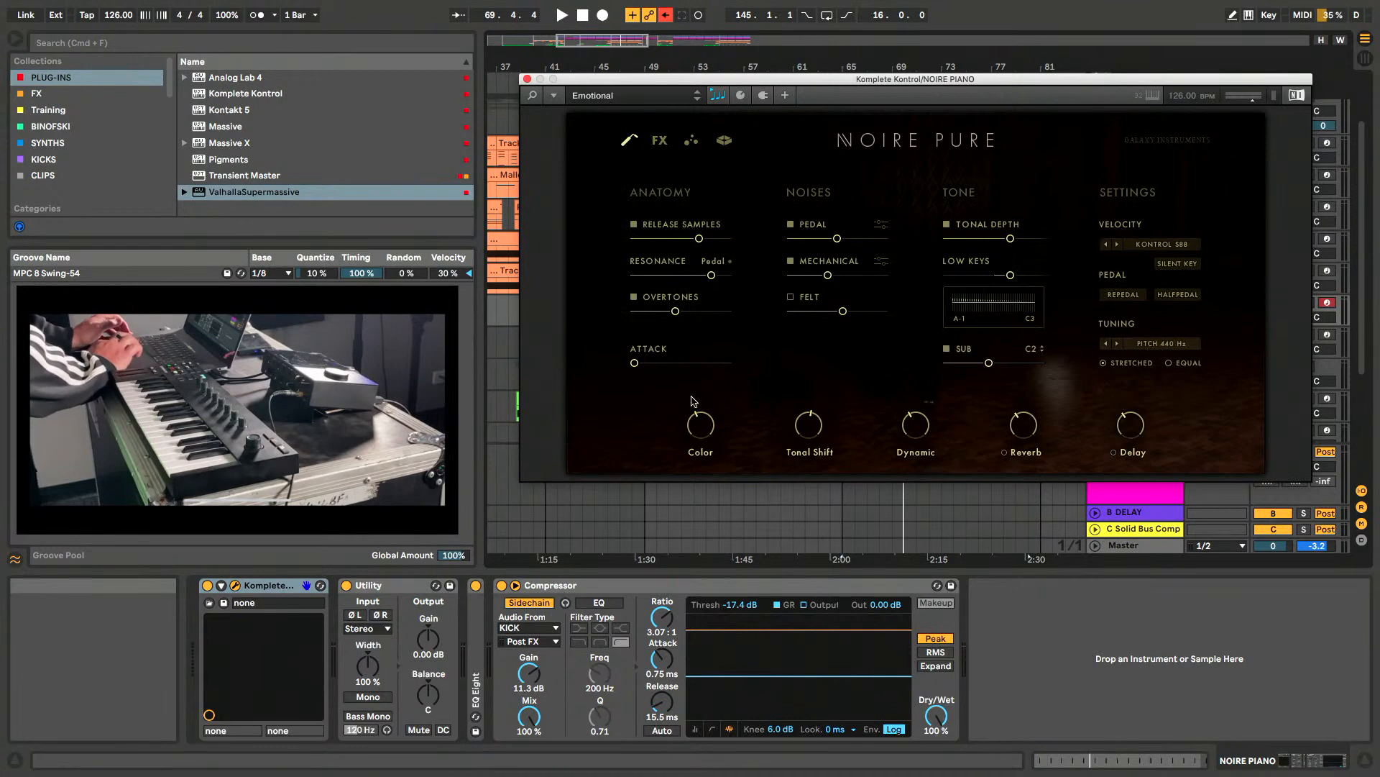
left_click(627, 146)
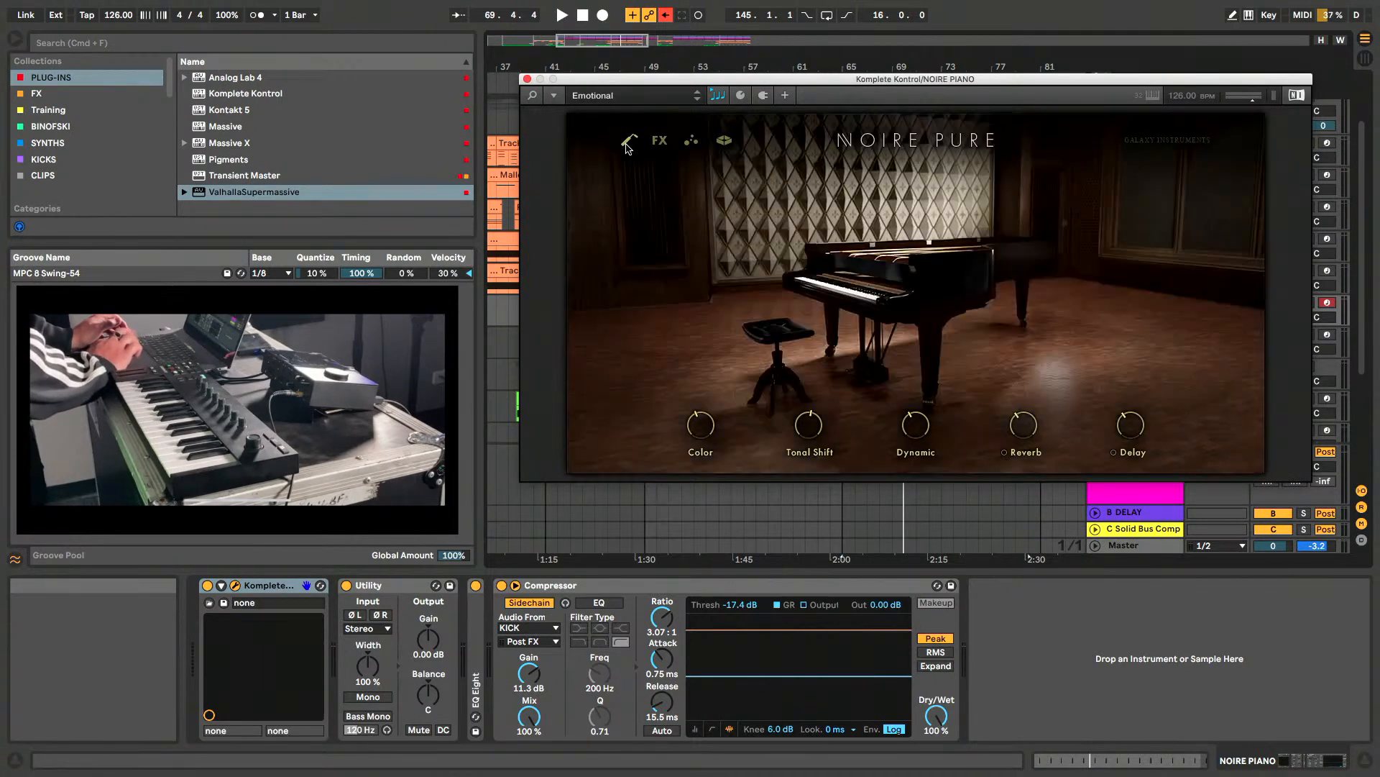
left_click(657, 143)
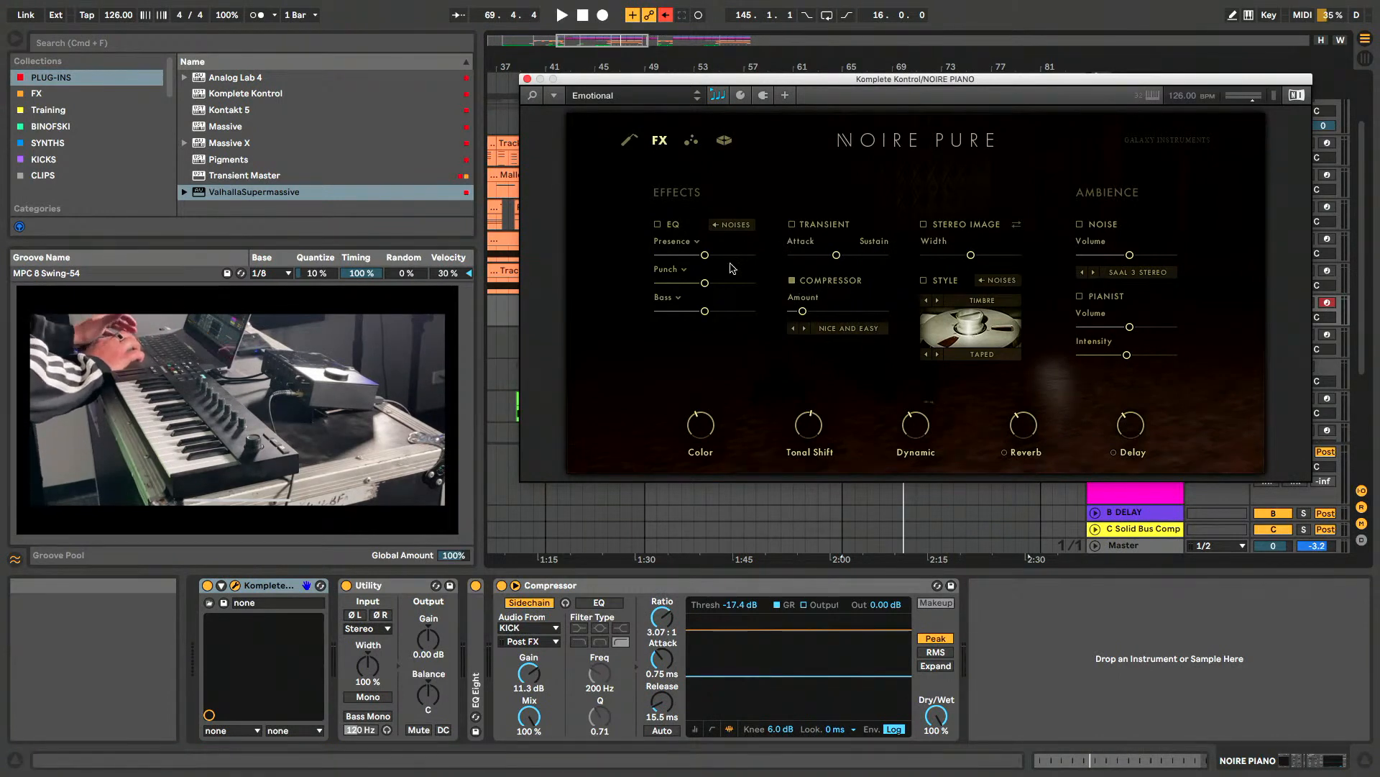
- Show Noire Pure's reverb and Replika delay settings, view the available delay modes without changing them, and close the instrument window
left_click(724, 141)
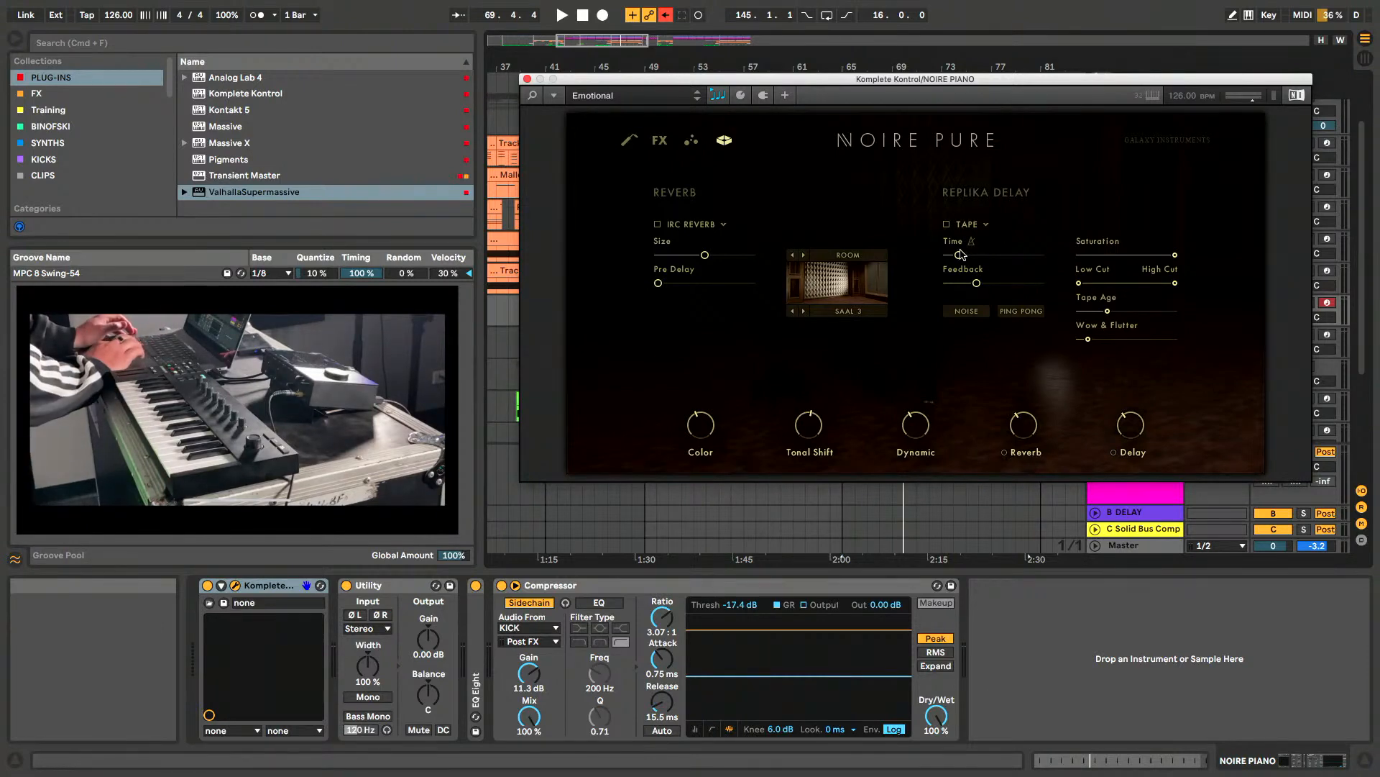
left_click(983, 225)
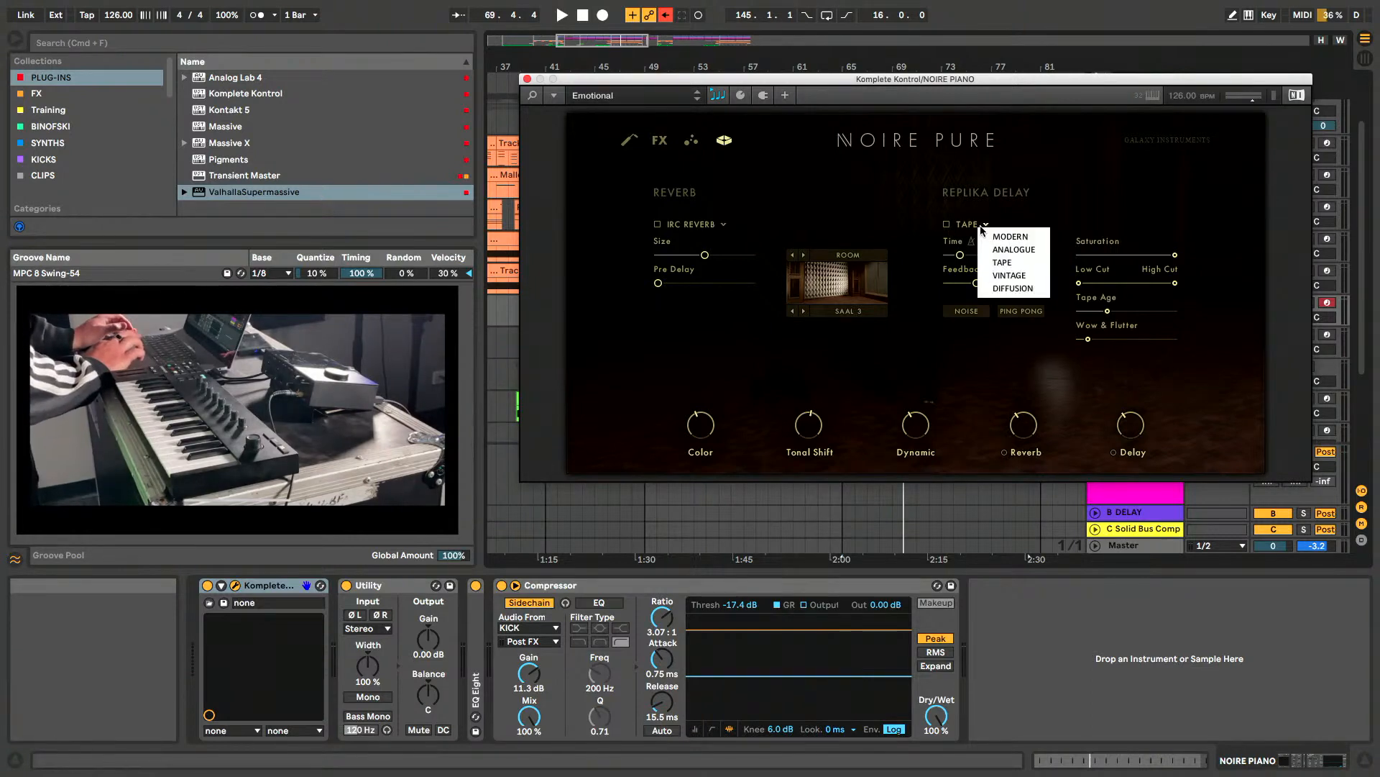
left_click(1082, 205)
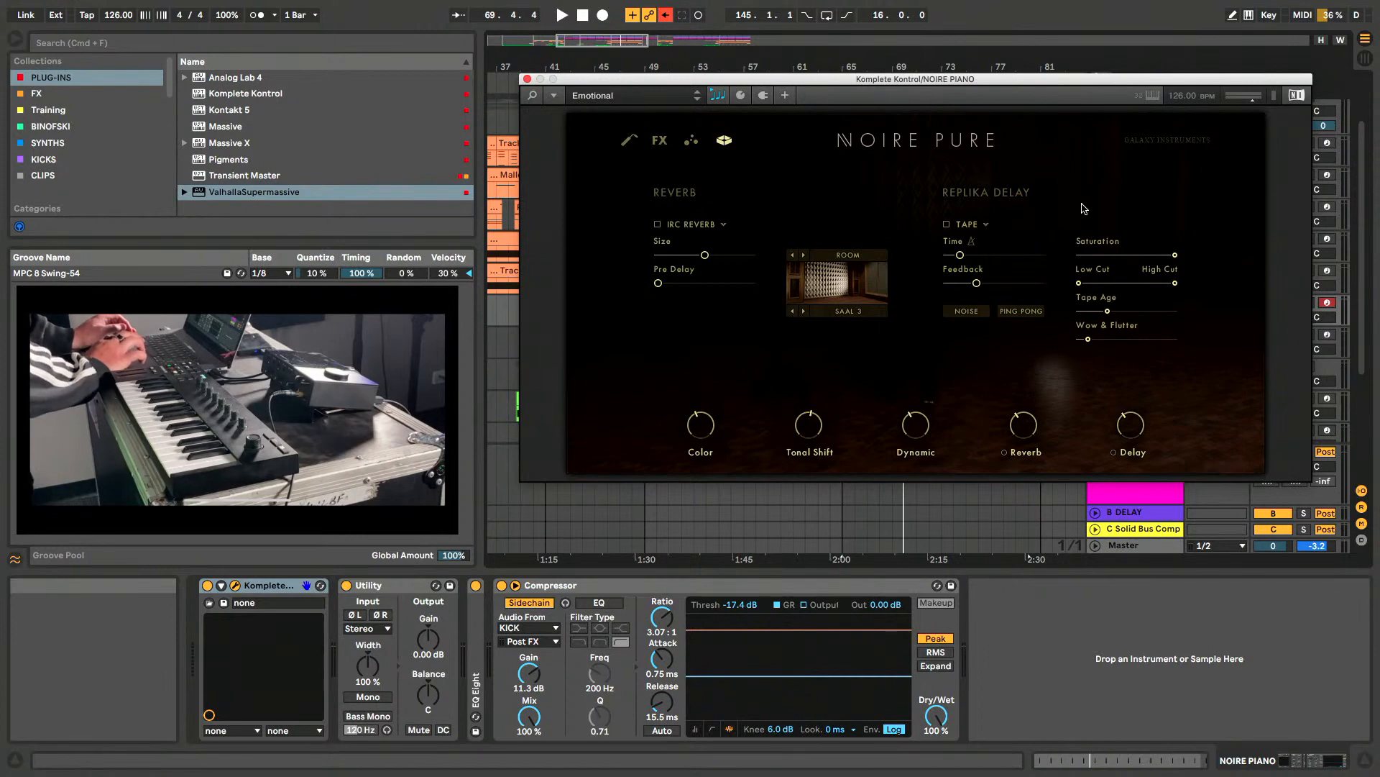
left_click(724, 141)
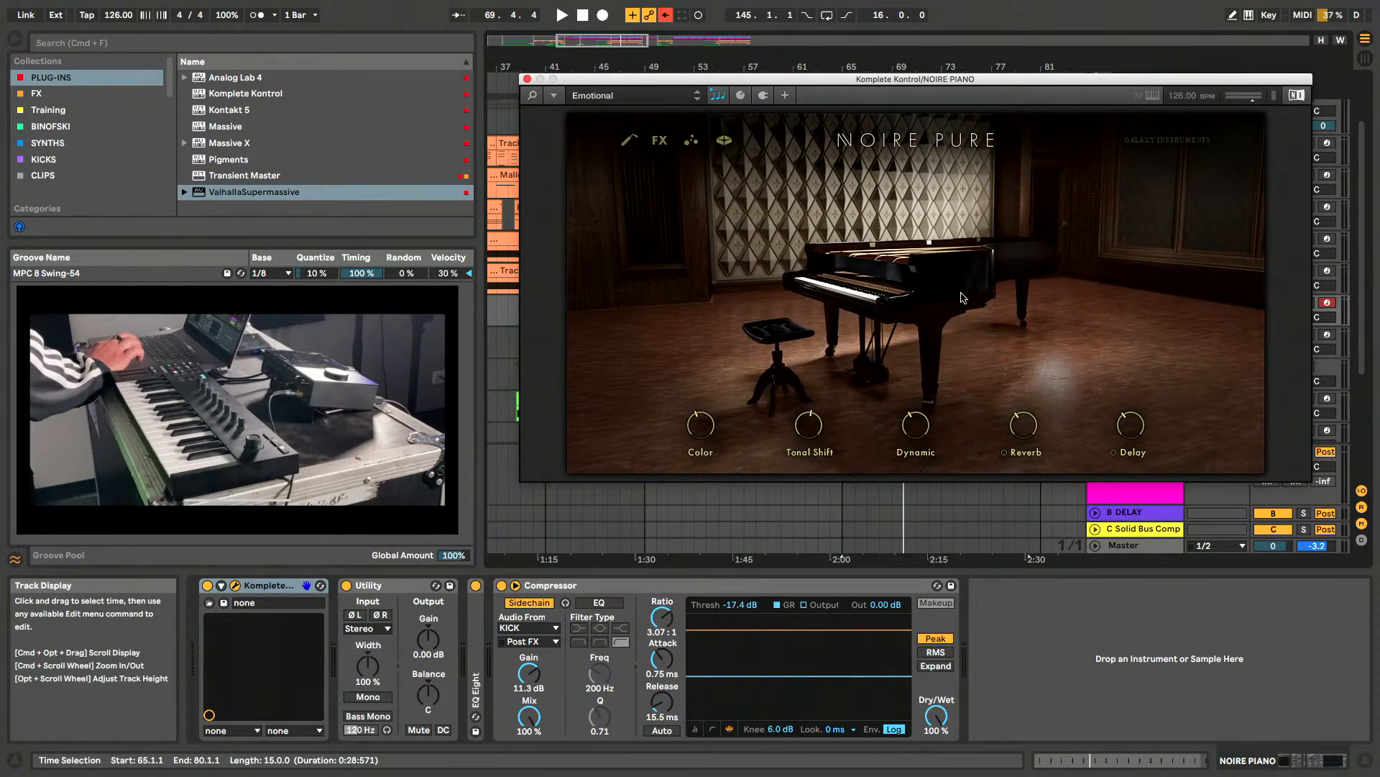
left_click(527, 79)
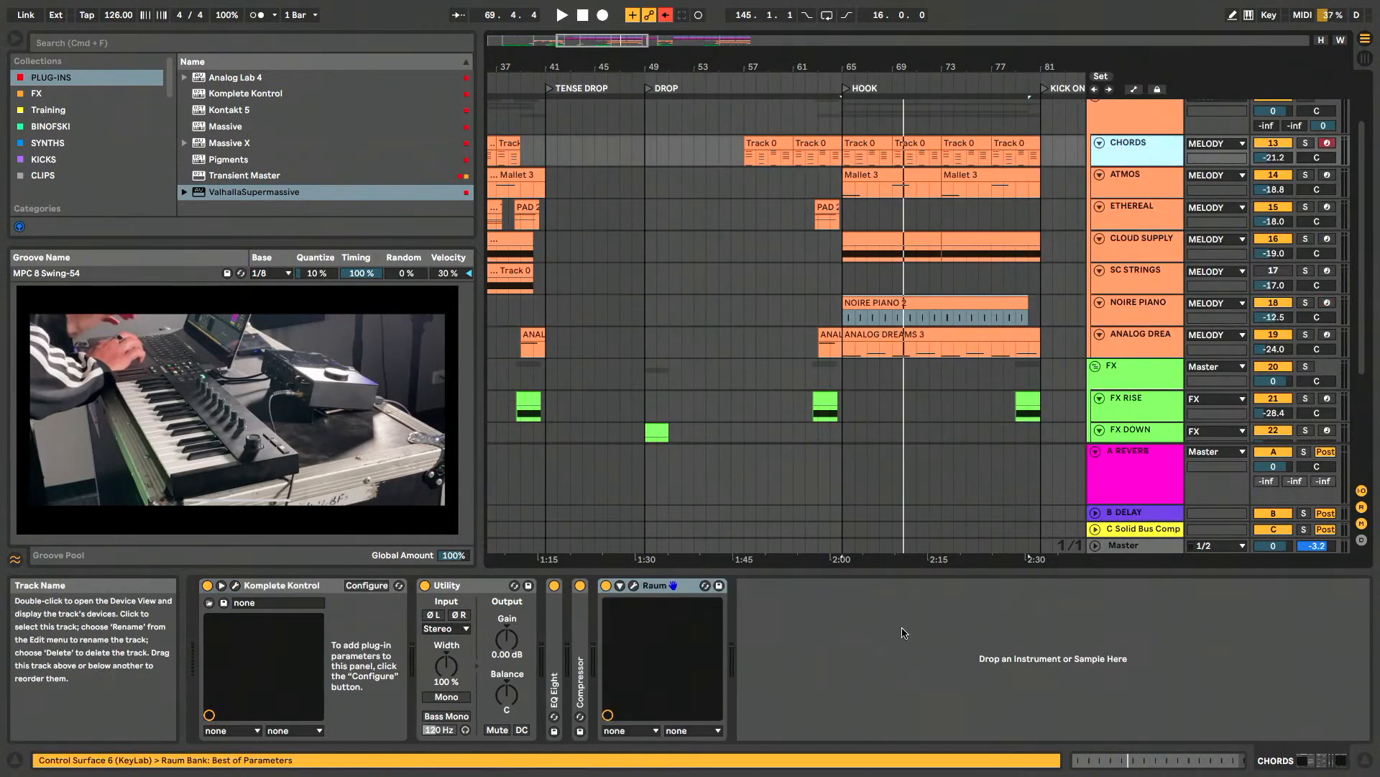
- Go through the melody tracks from ATMOS down to ANALOG DREAMS to review each one's device chain
left_click(1130, 176)
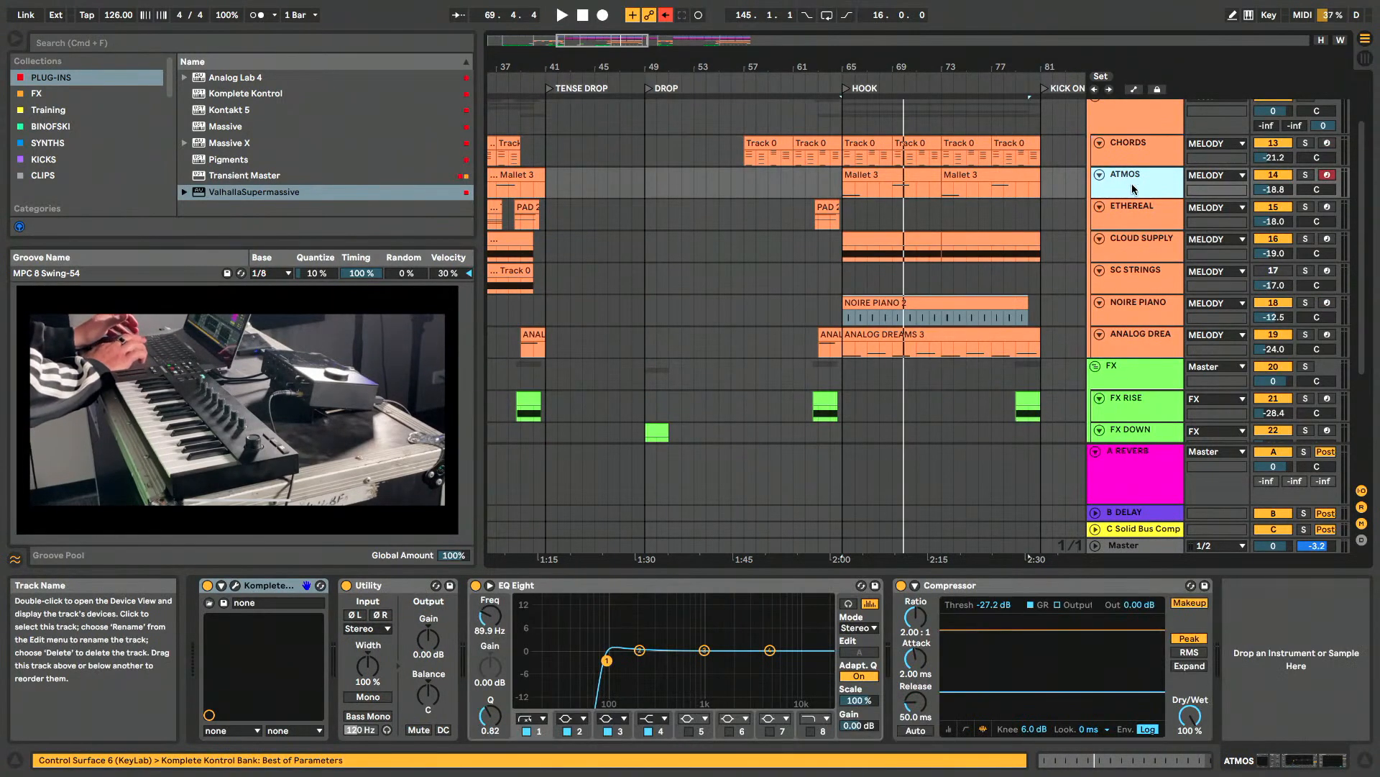
left_click(1139, 227)
left_click(1134, 253)
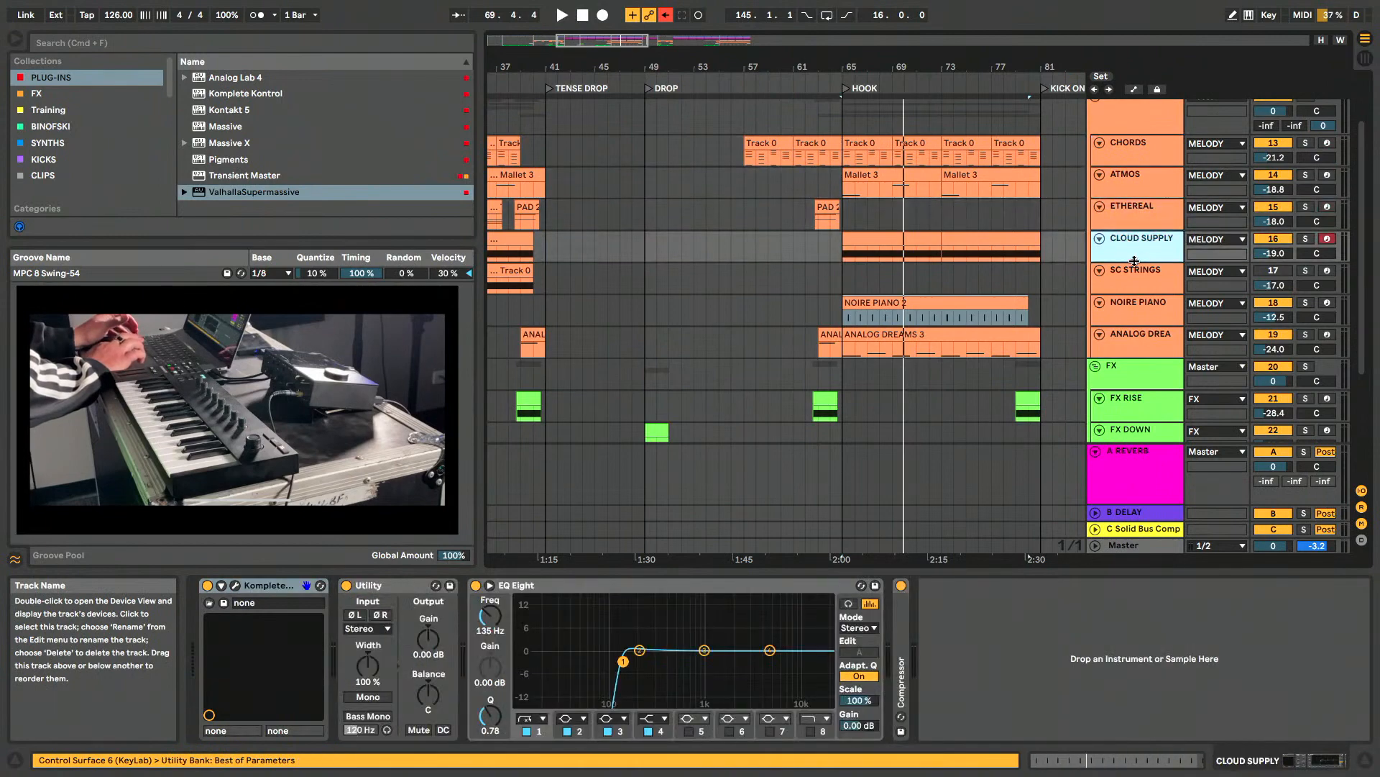
left_click(1134, 291)
left_click(1134, 314)
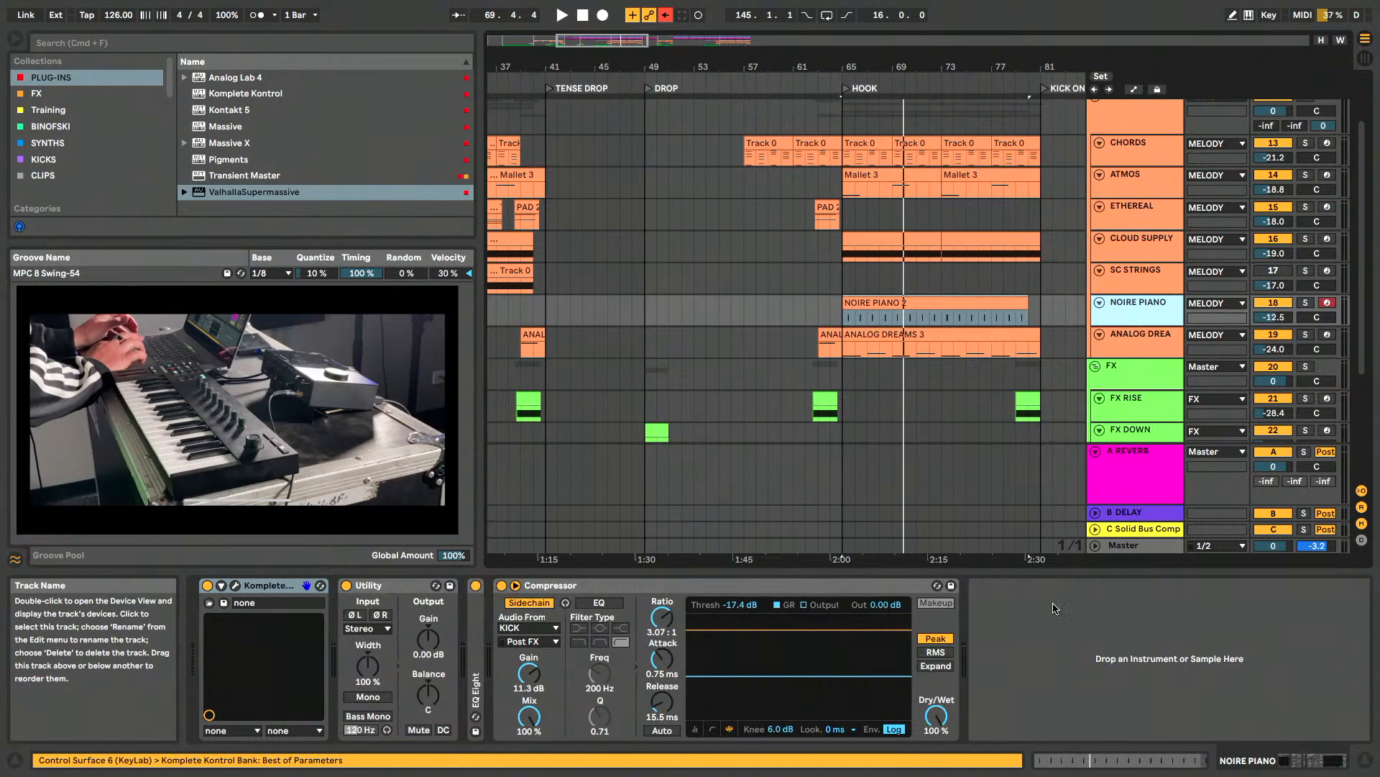
left_click(1136, 351)
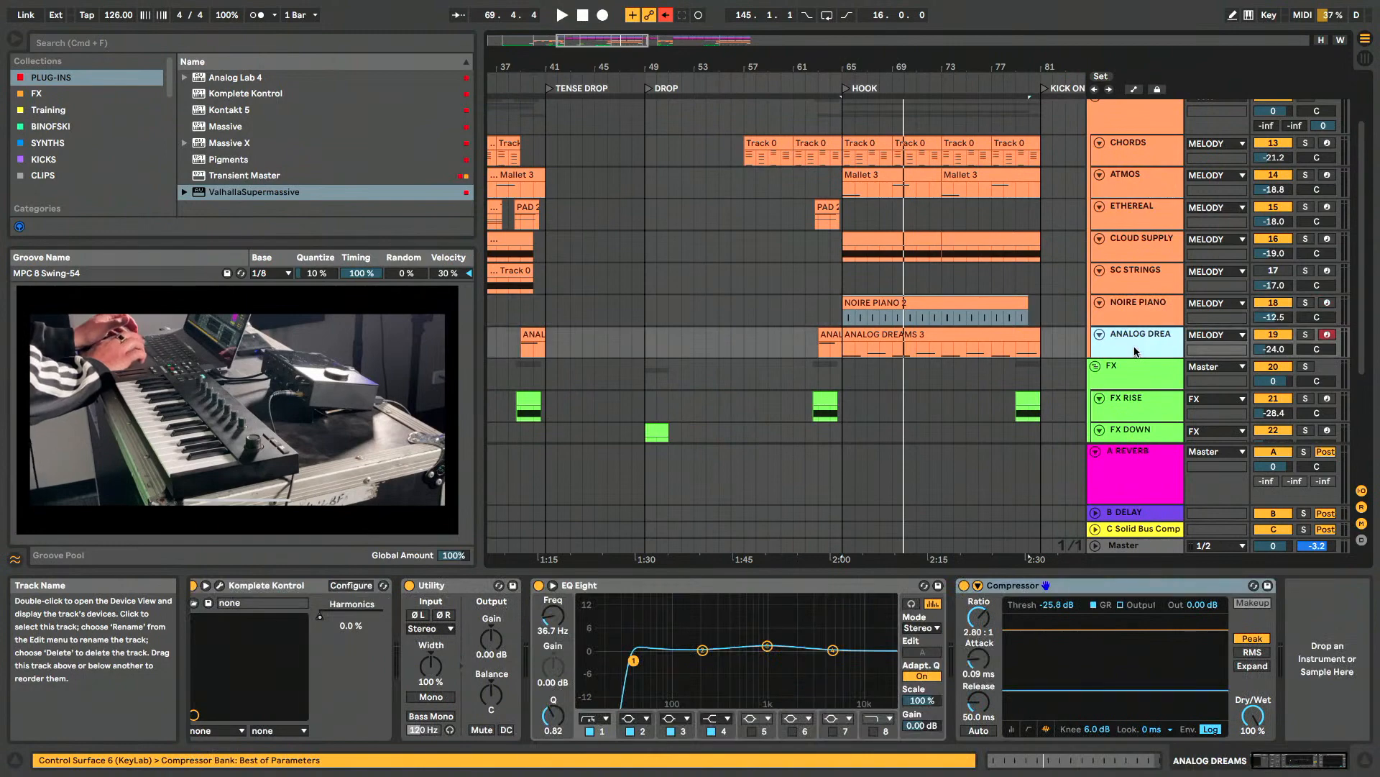
- Select the FX group track and move on to the VOX group track below it
left_click(1128, 364)
scroll(1128, 292, "down", 4)
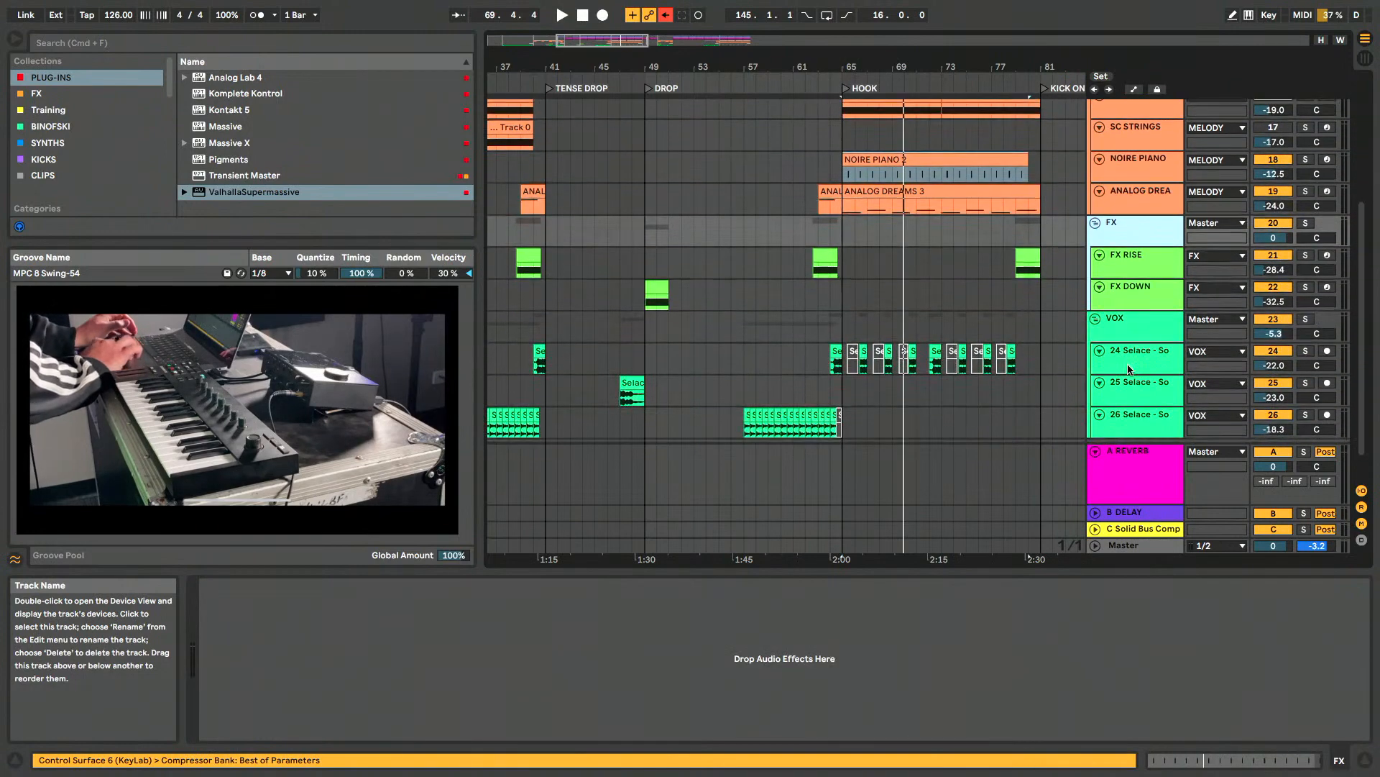
scroll(1128, 290, "down", 1)
left_click(1127, 287)
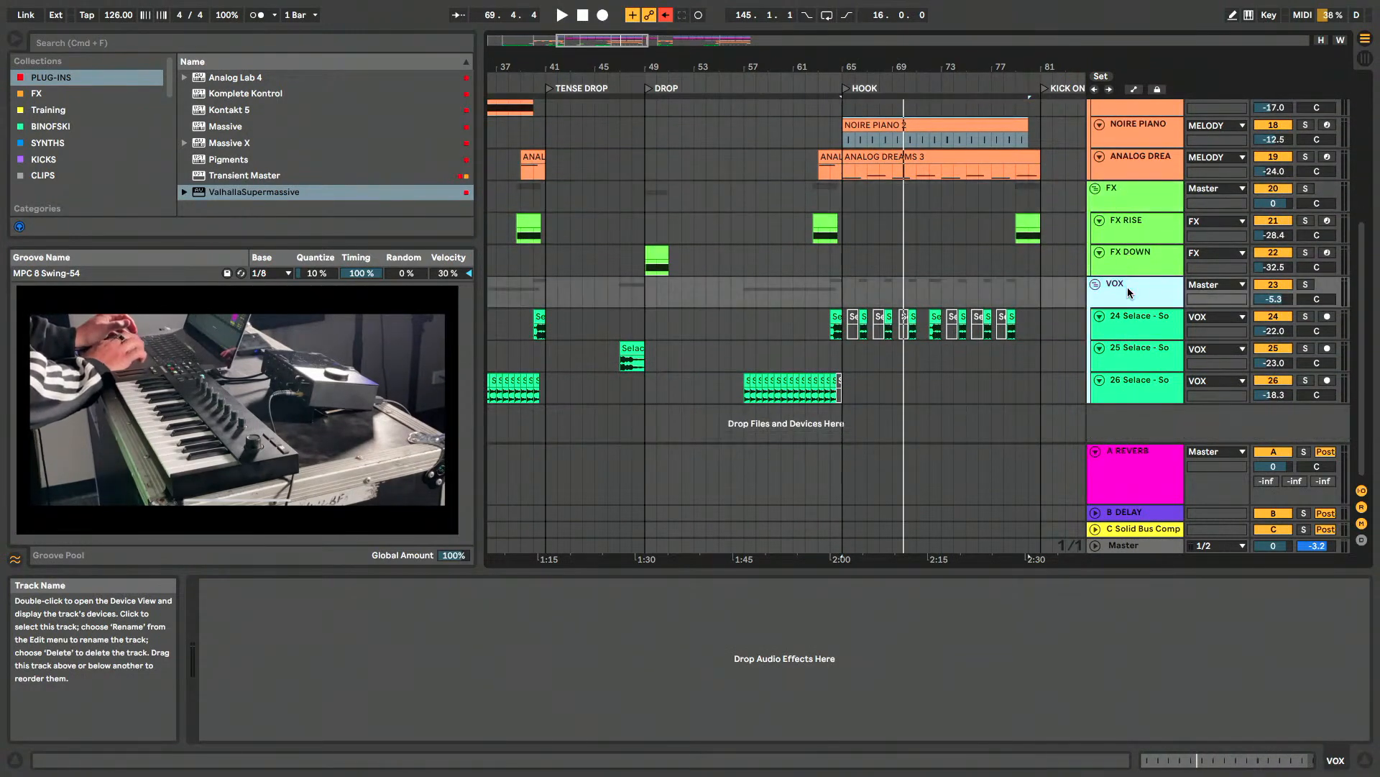
- Show the Replika delay on the 24 Selace vocal track, solo the VOX group, and close the delay window
left_click(1118, 330)
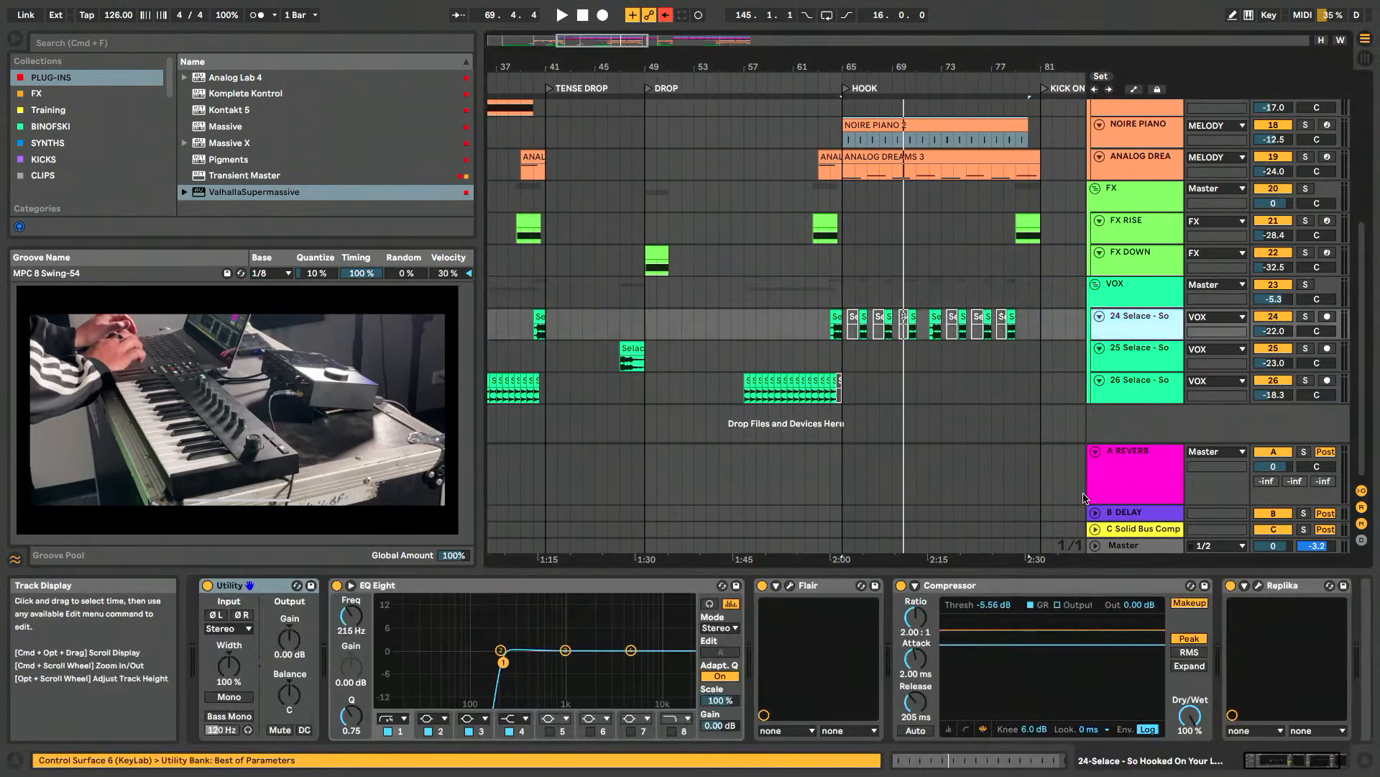
left_click(1259, 586)
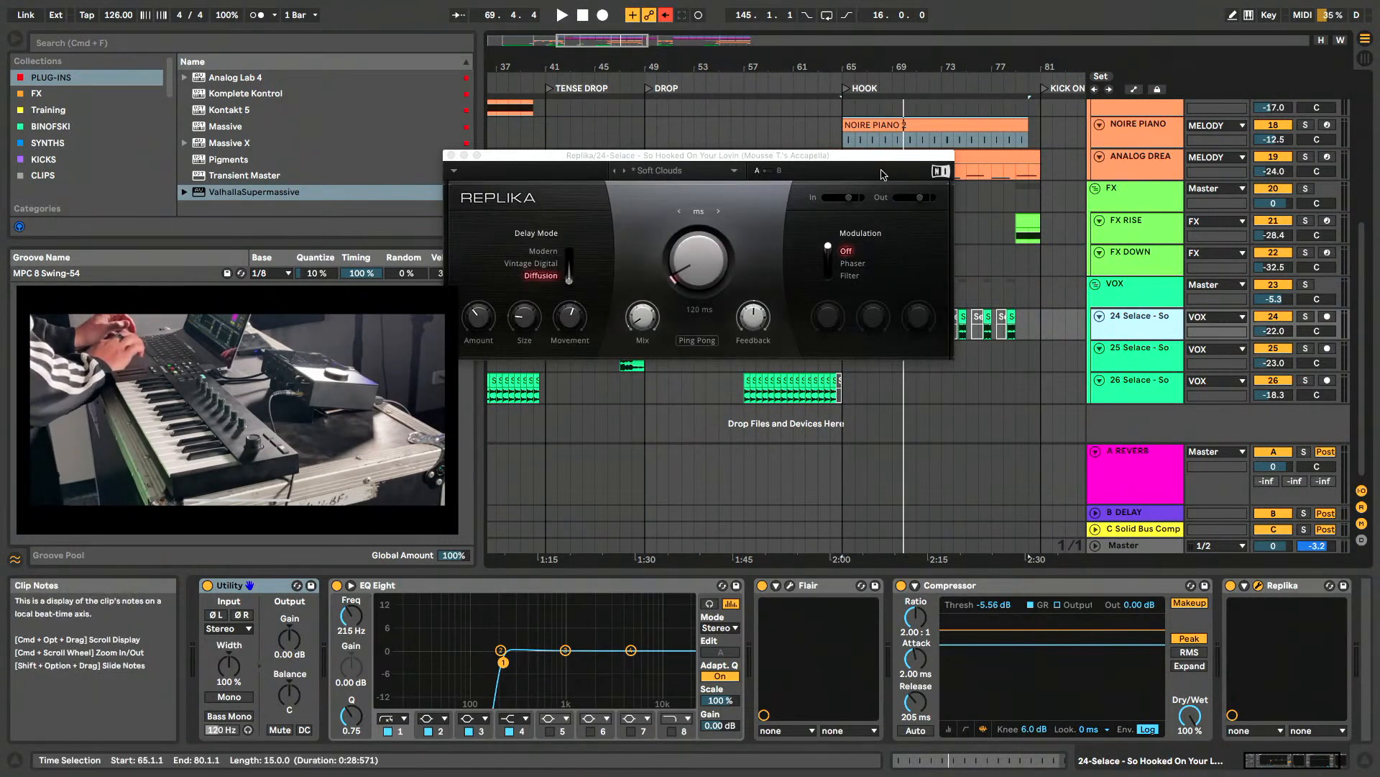
left_click_drag(880, 160, 1032, 160)
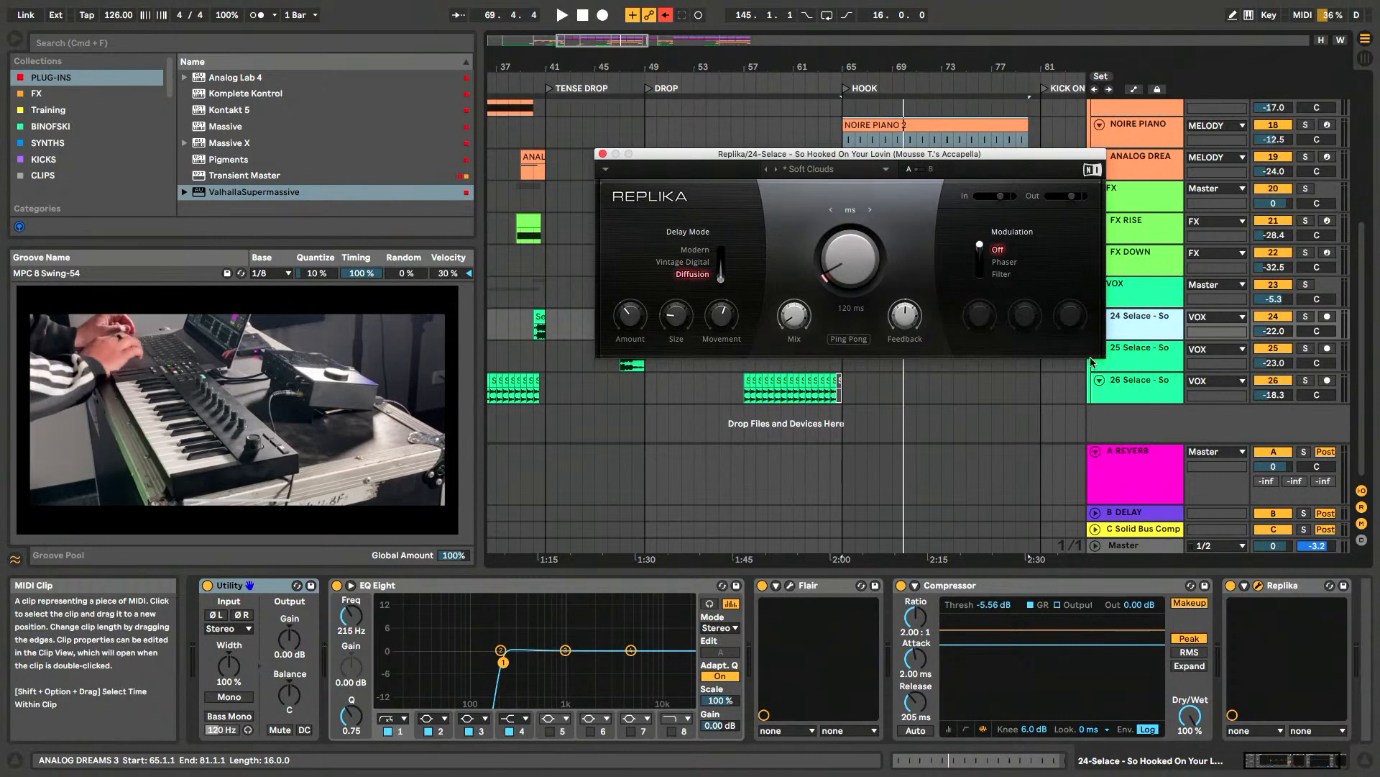
left_click(1306, 285)
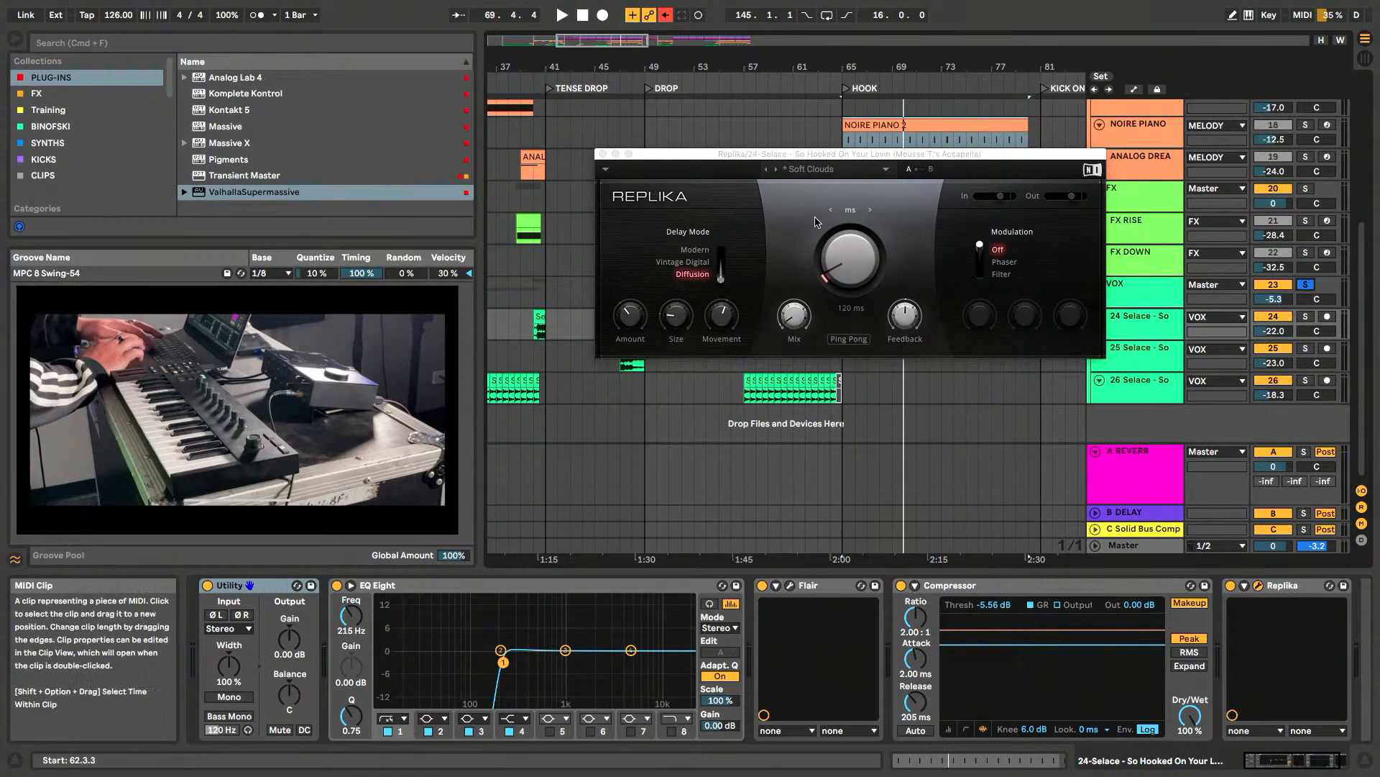
left_click(602, 154)
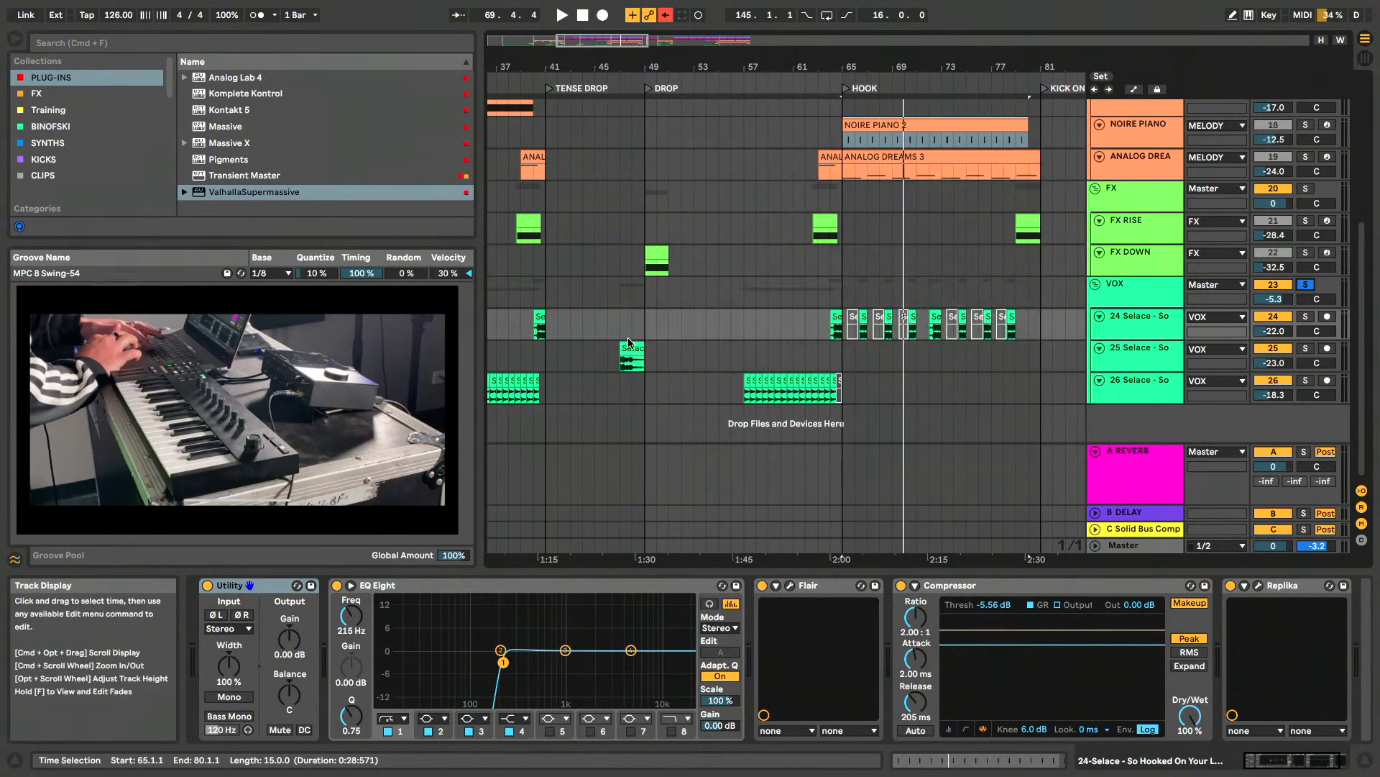
- Play the 24 Selace vocal from its clip at 64.1.1 and reopen the track's Replika delay during playback
left_click(836, 317)
key("space")
left_click(1138, 328)
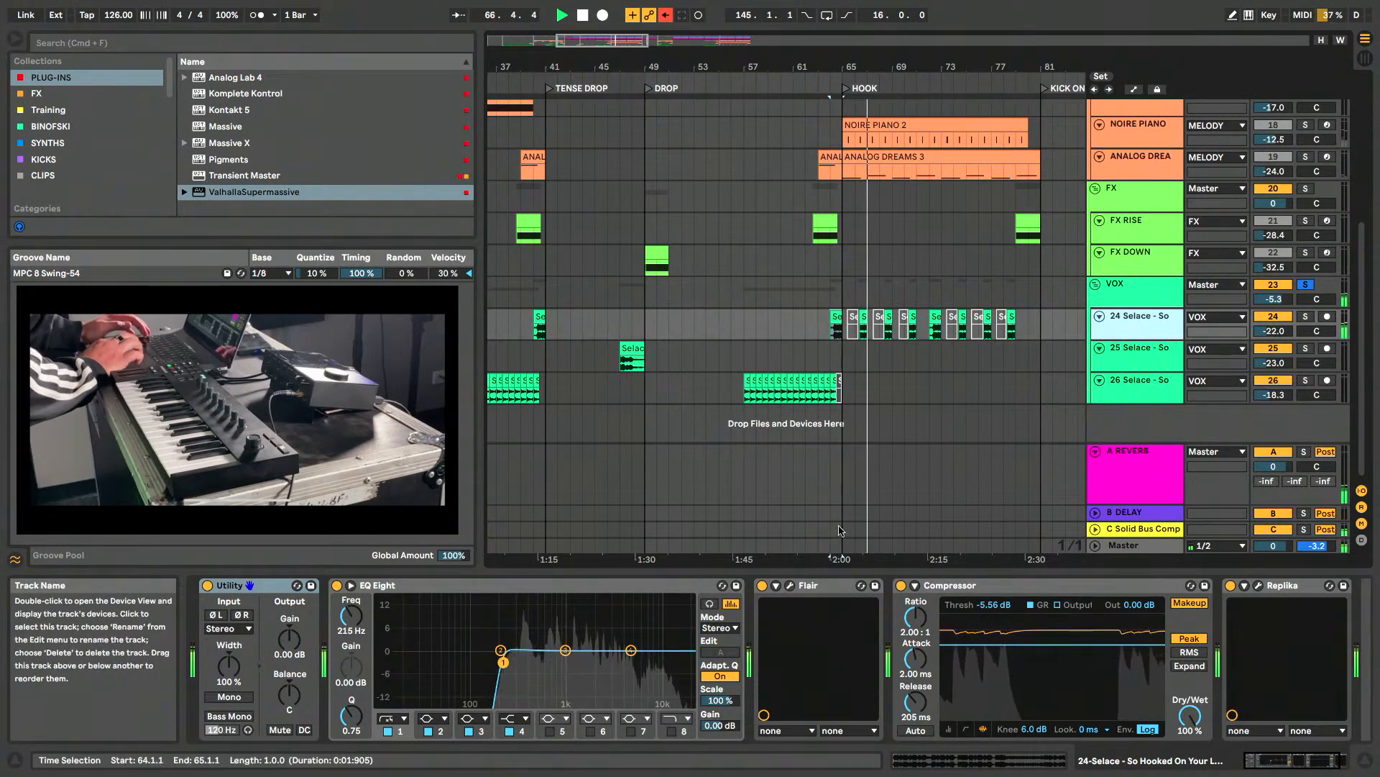
left_click(1258, 585)
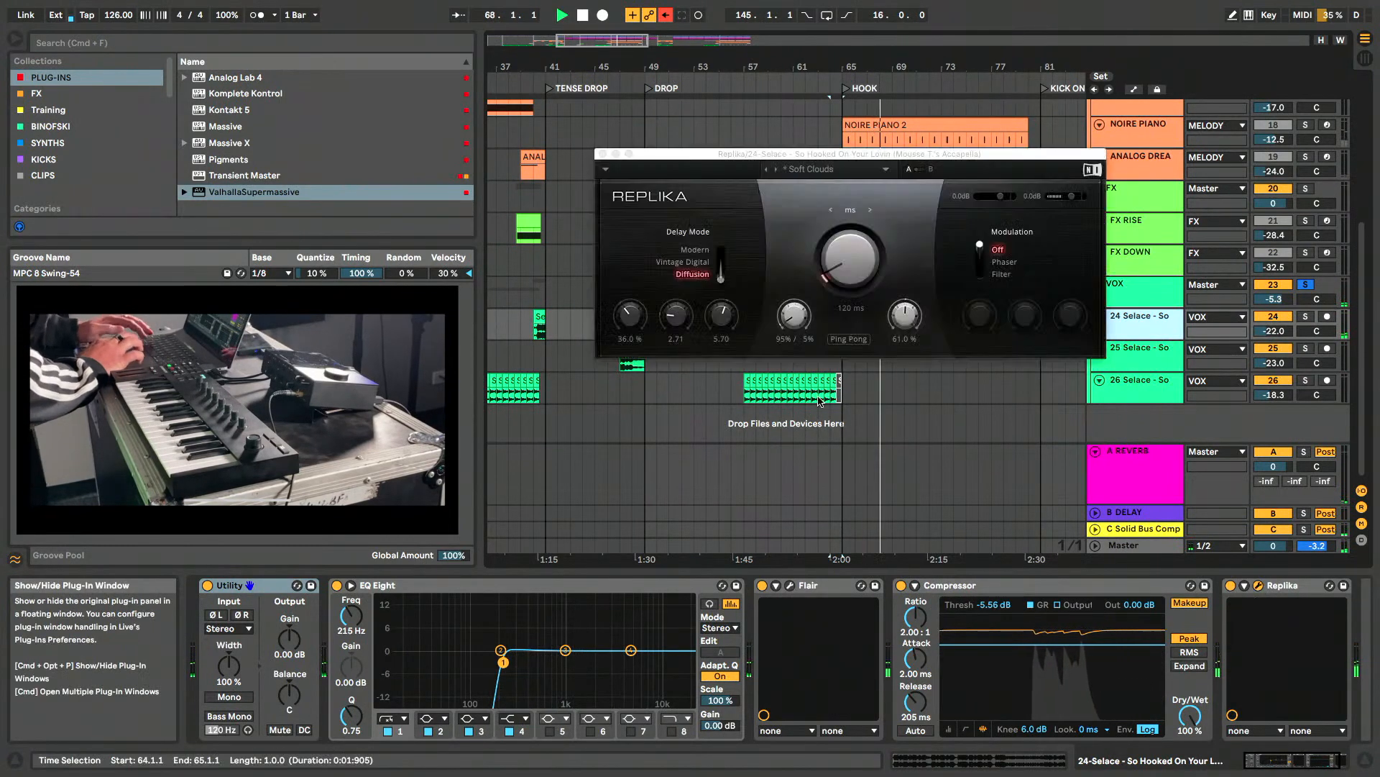
- Set the Replika delay time to 450 ms and its modulation to Filter, stopping playback and closing the delay window
mouse_move(850, 255)
left_mouse_down()
mouse_move(850, 207)
mouse_move(850, 243)
left_mouse_up()
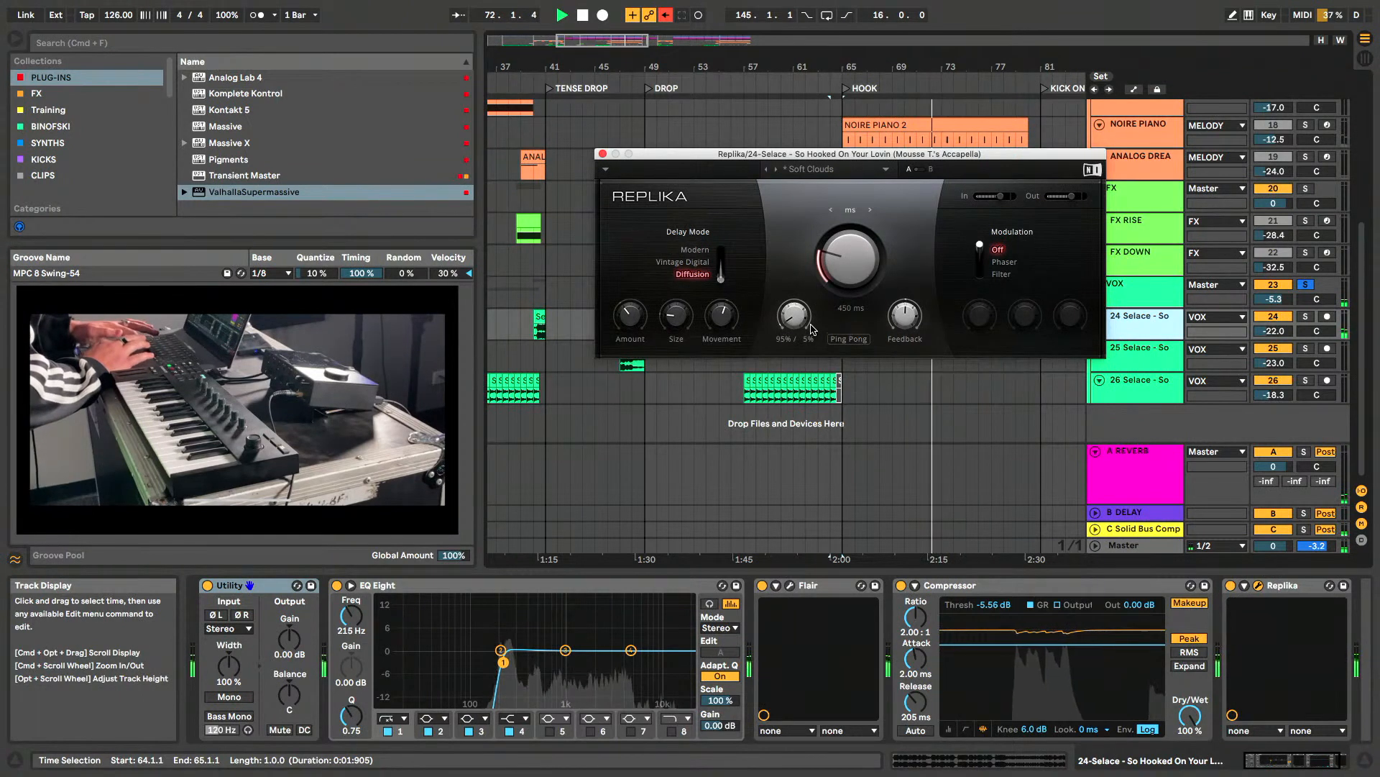
key("space")
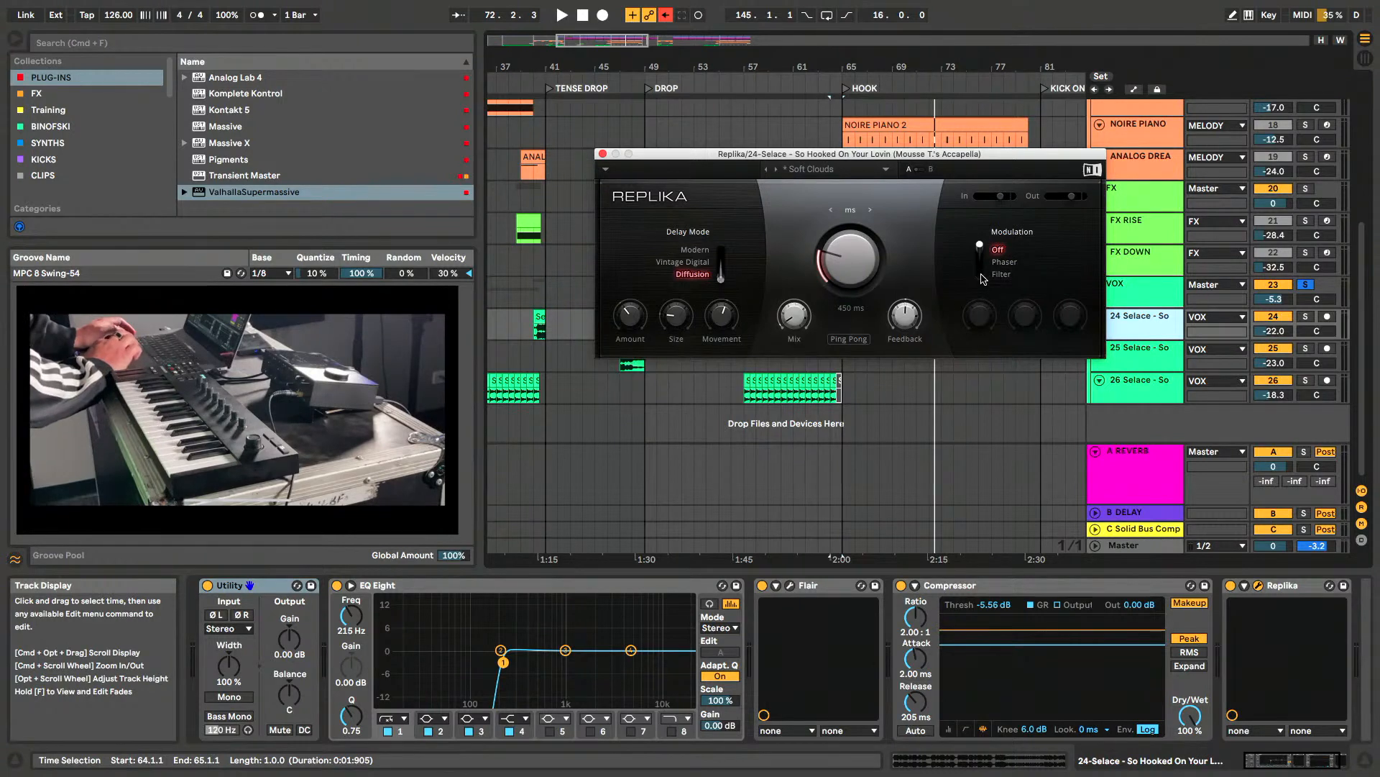
left_click(1001, 274)
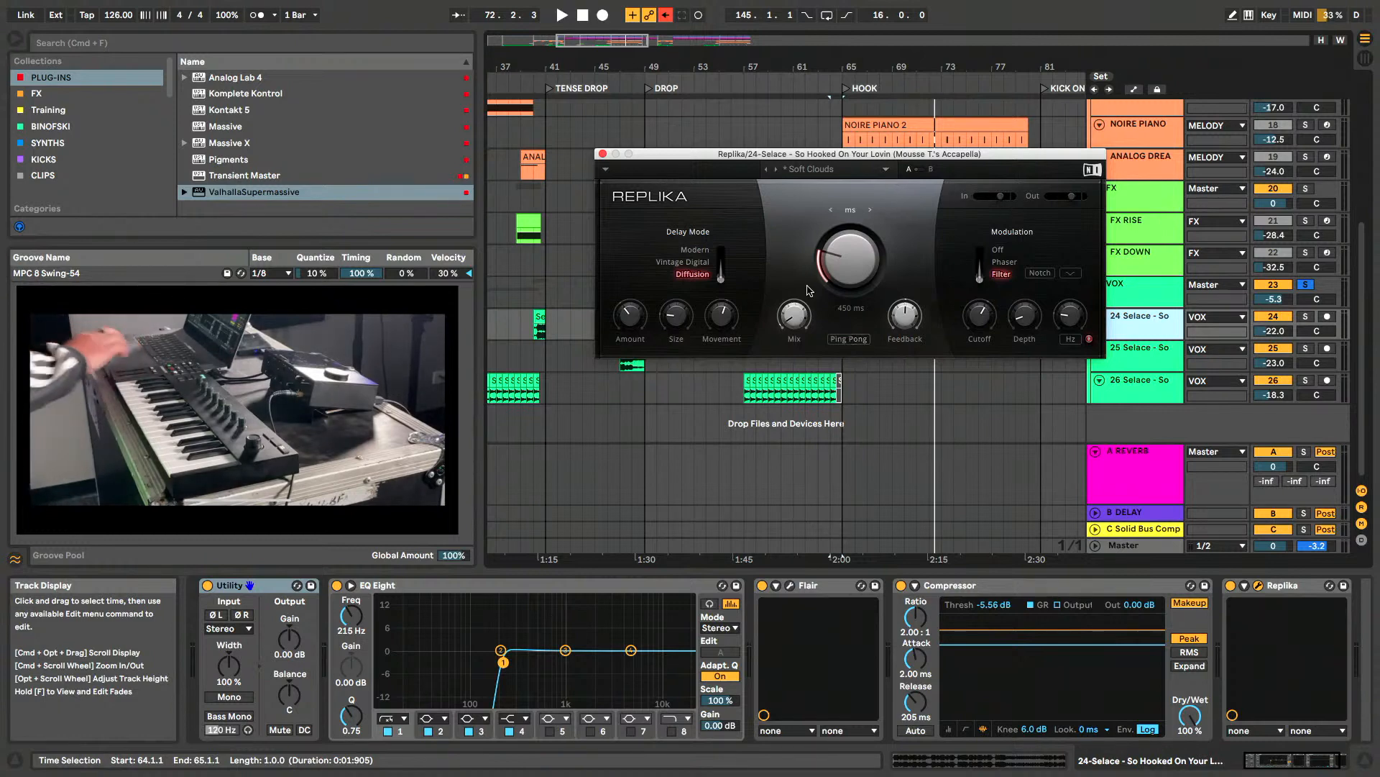
left_click(603, 154)
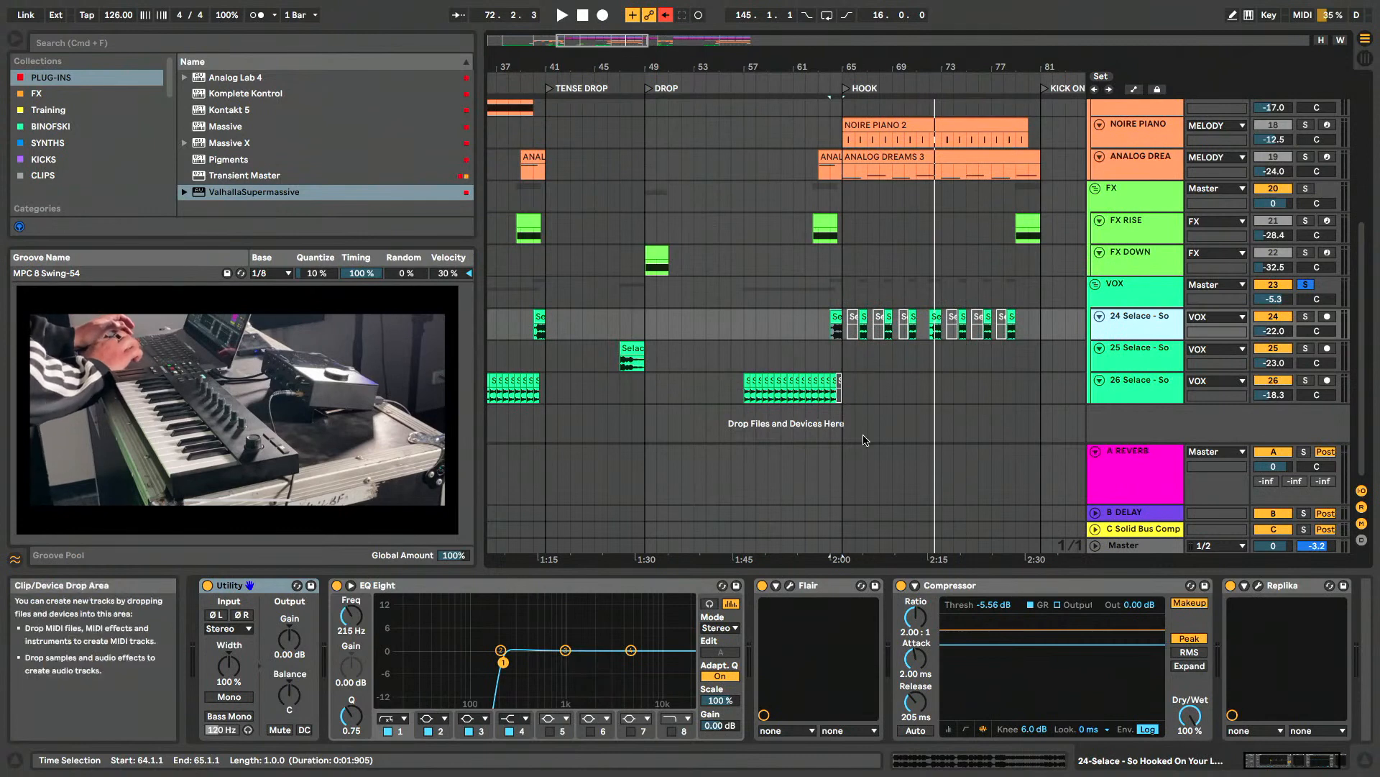
- Fold the FX, VOX and MELODY group tracks in the arrangement
key("minus")
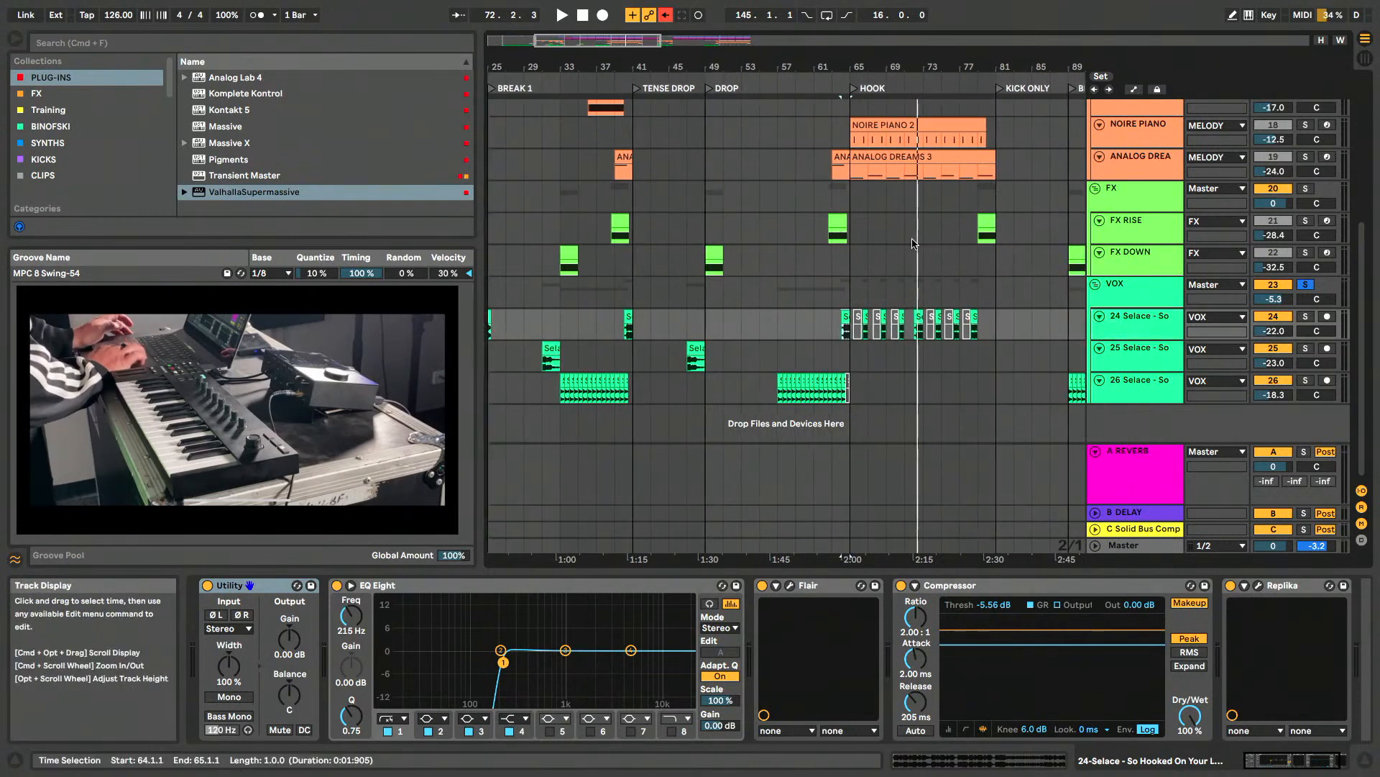
scroll(1114, 309, "right", 1)
left_click(1096, 189)
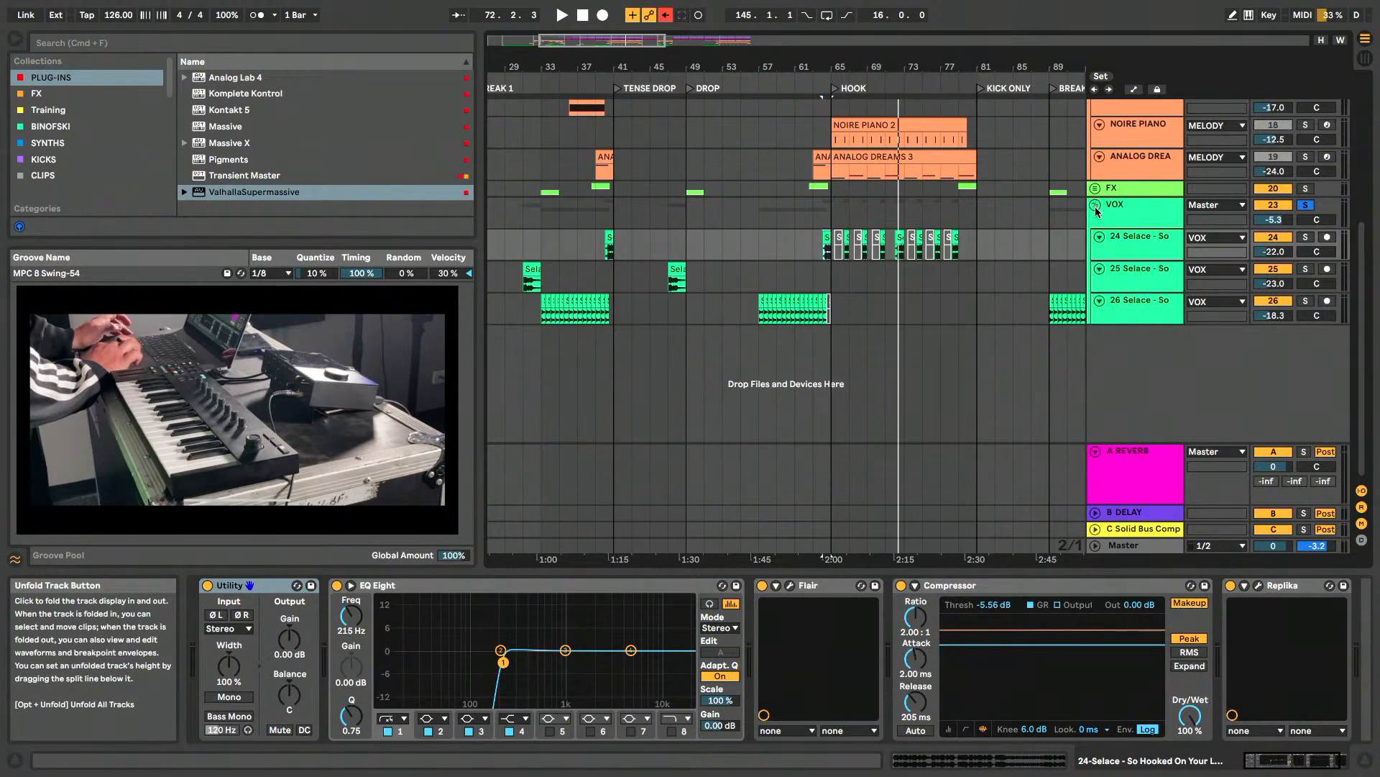
left_click(1096, 207)
scroll(1006, 244, "up", 8)
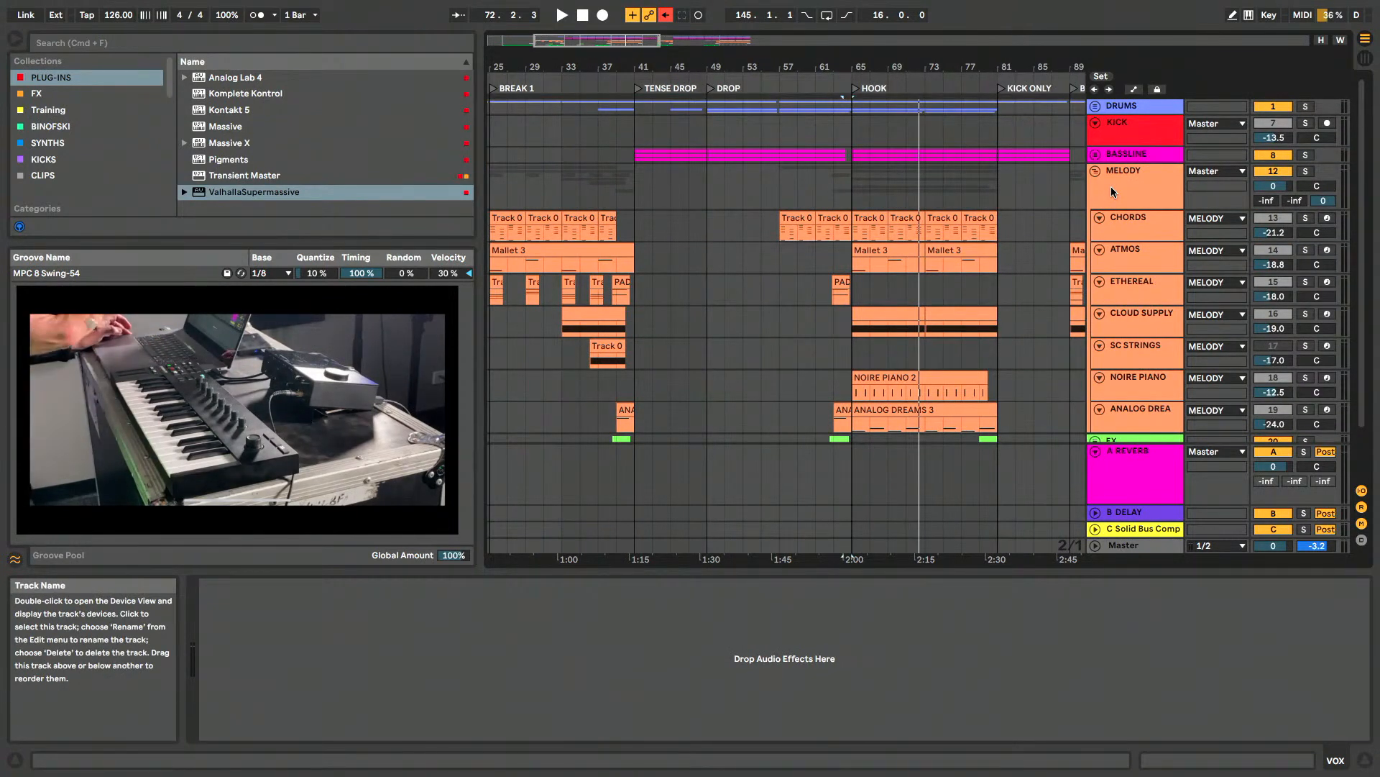
left_click(1096, 171)
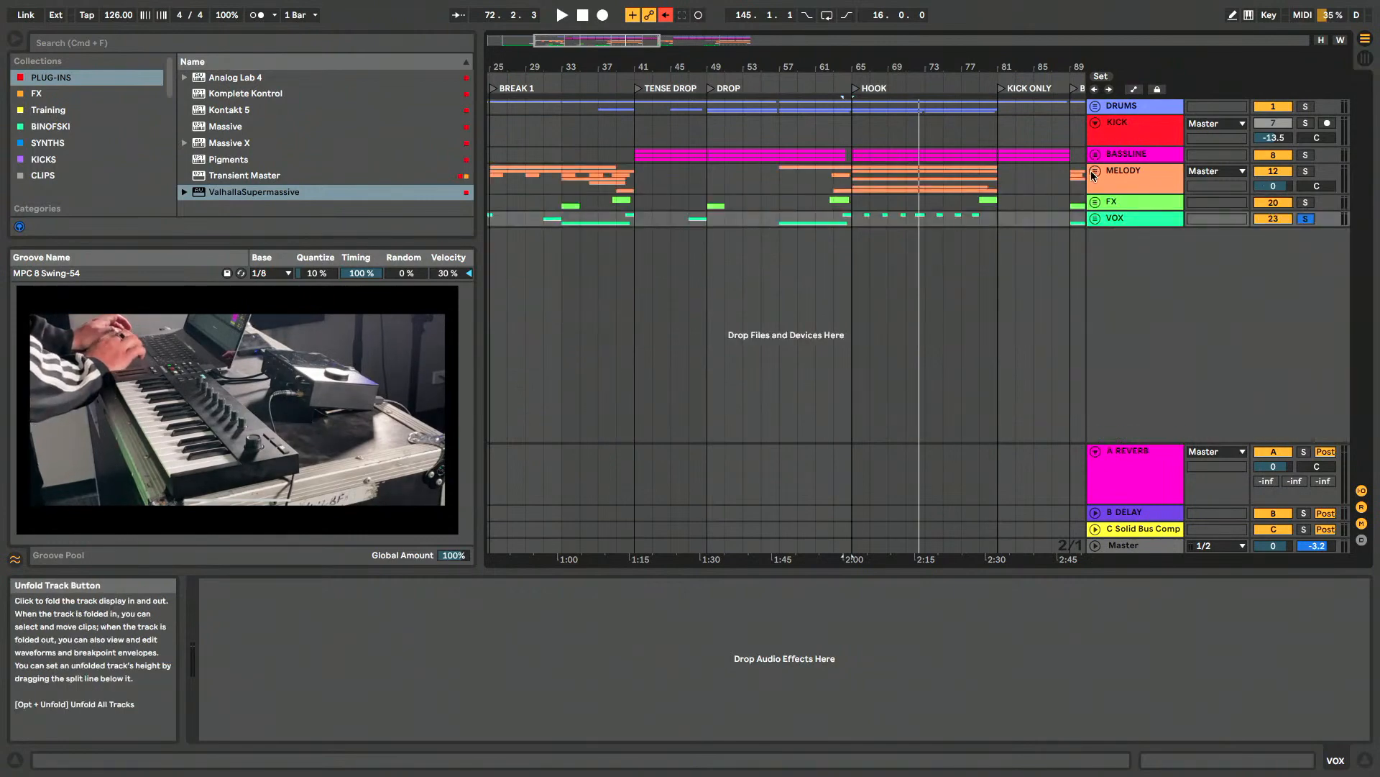
- Switch to Chrome and look through the KOMPLETE START page, including its synthesizers and sampled instruments, returning to the page's beginning
key("super+Tab")
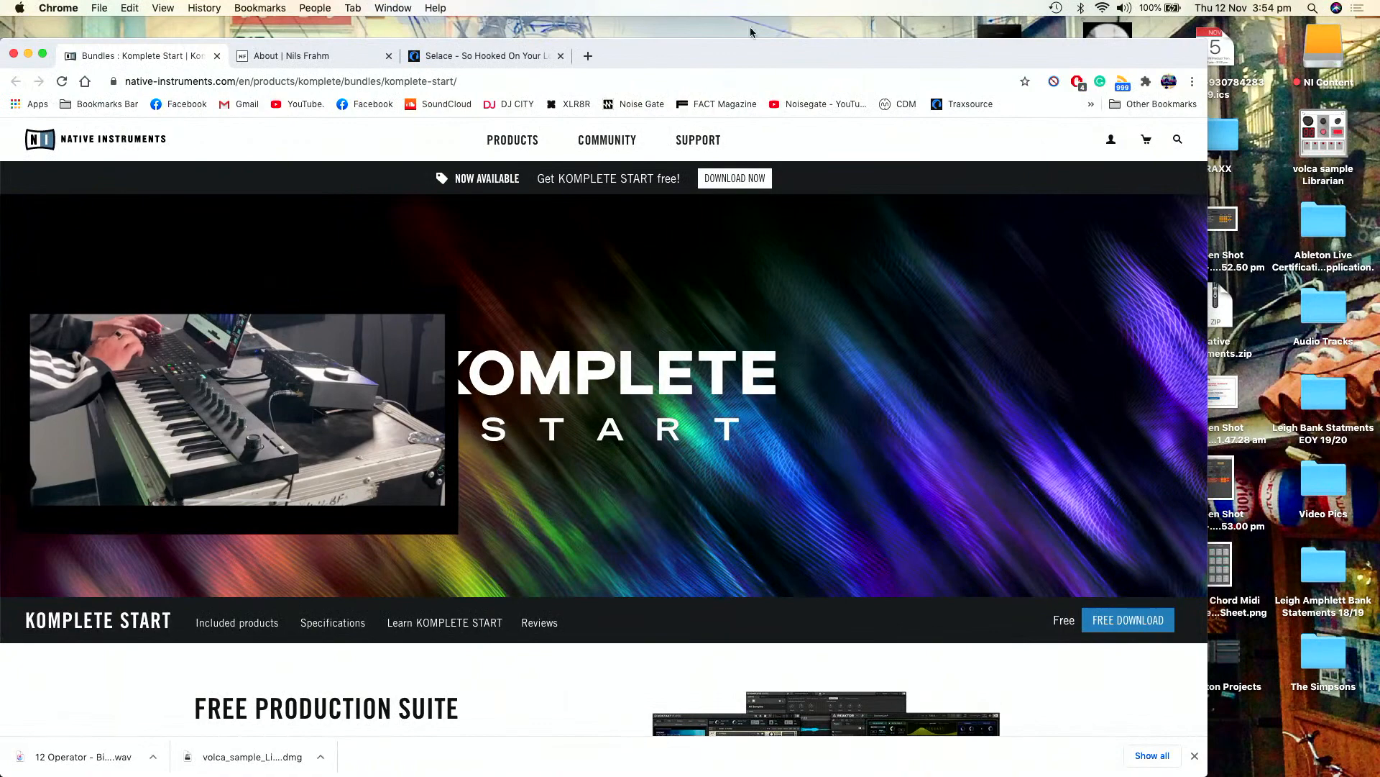
left_click_drag(699, 66, 768, 28)
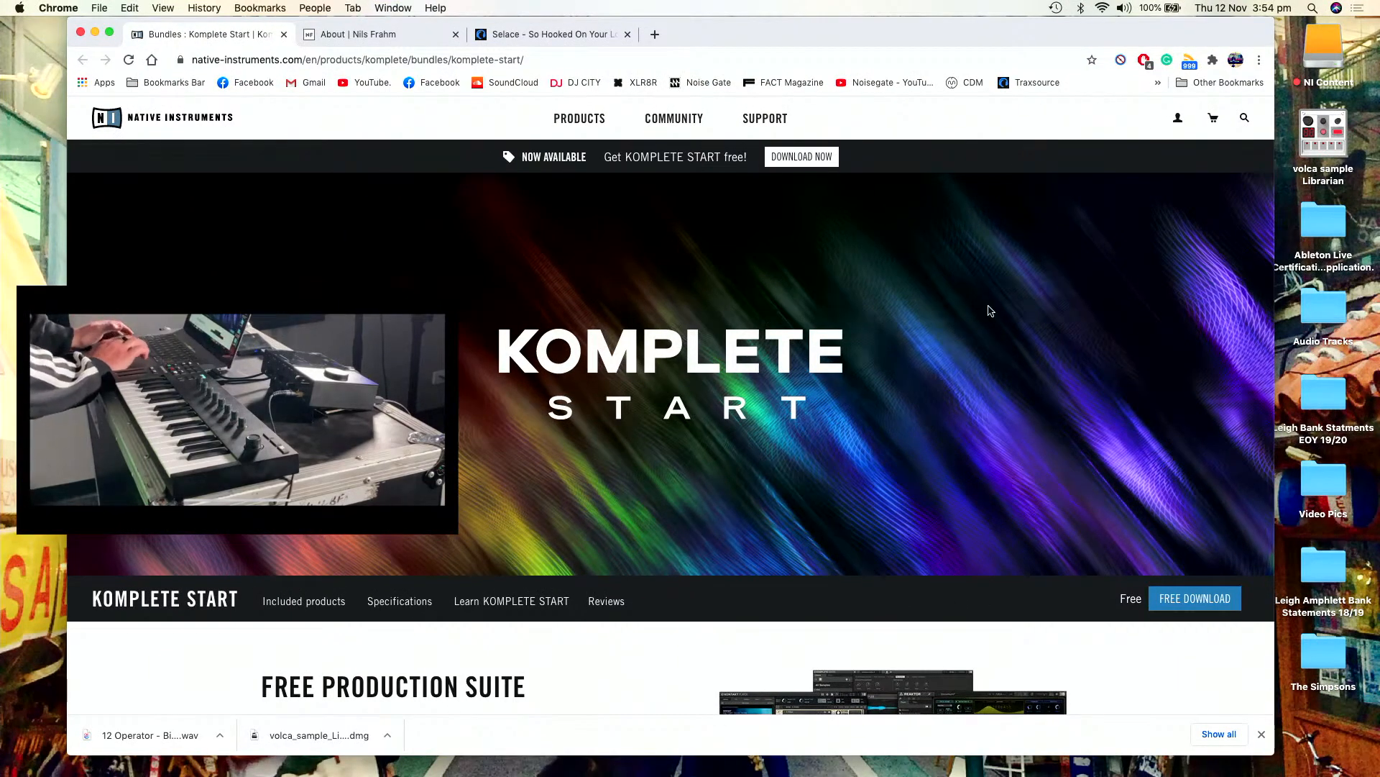
scroll(987, 308, "down", 5)
scroll(988, 309, "down", 3)
scroll(988, 309, "up", 3)
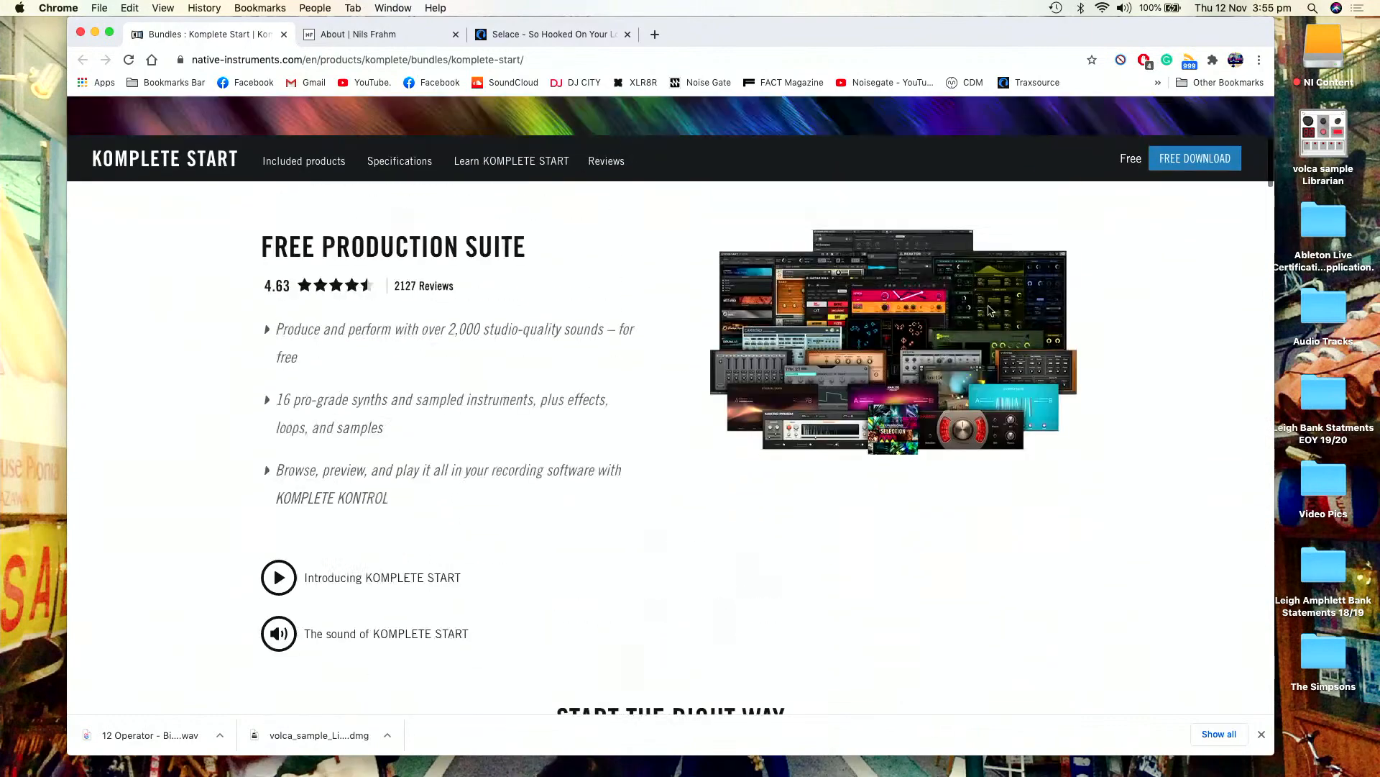
scroll(988, 310, "down", 6)
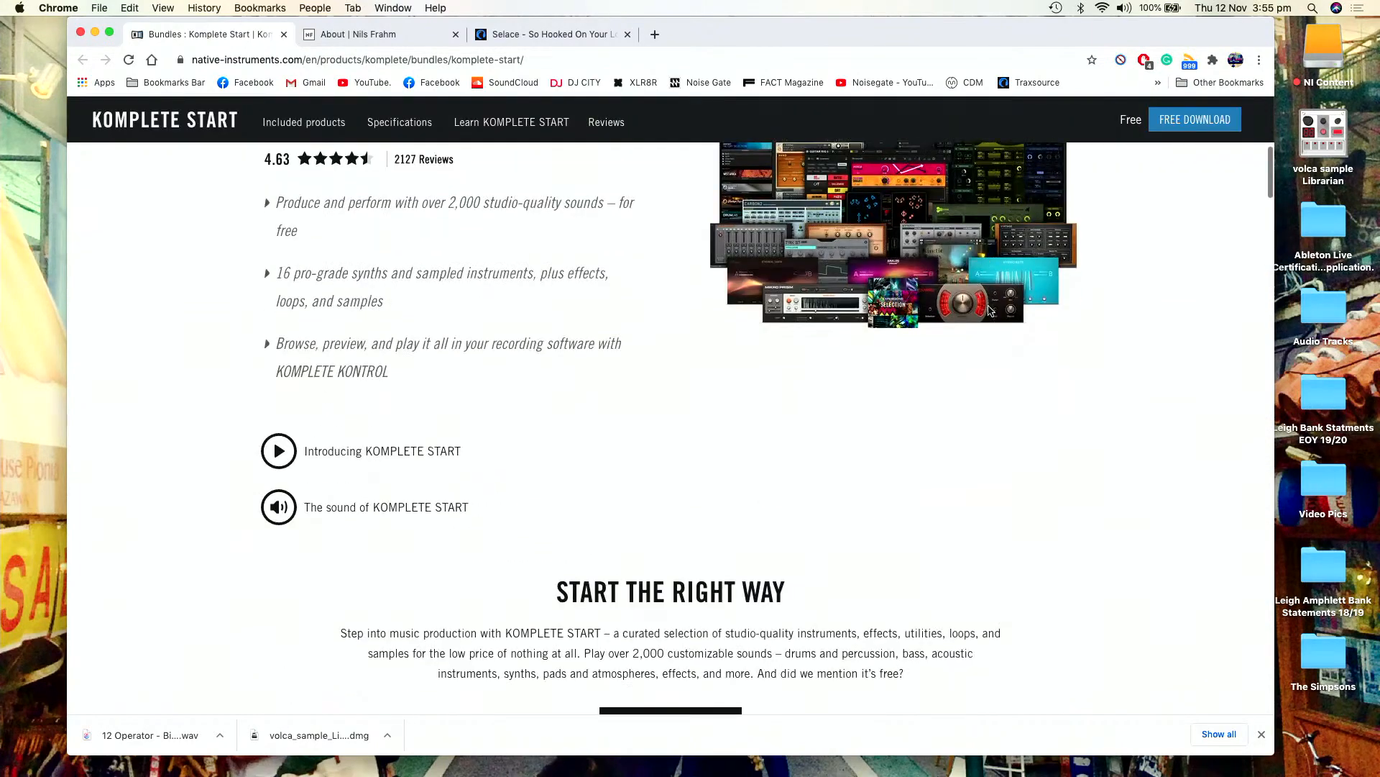
scroll(988, 311, "down", 6)
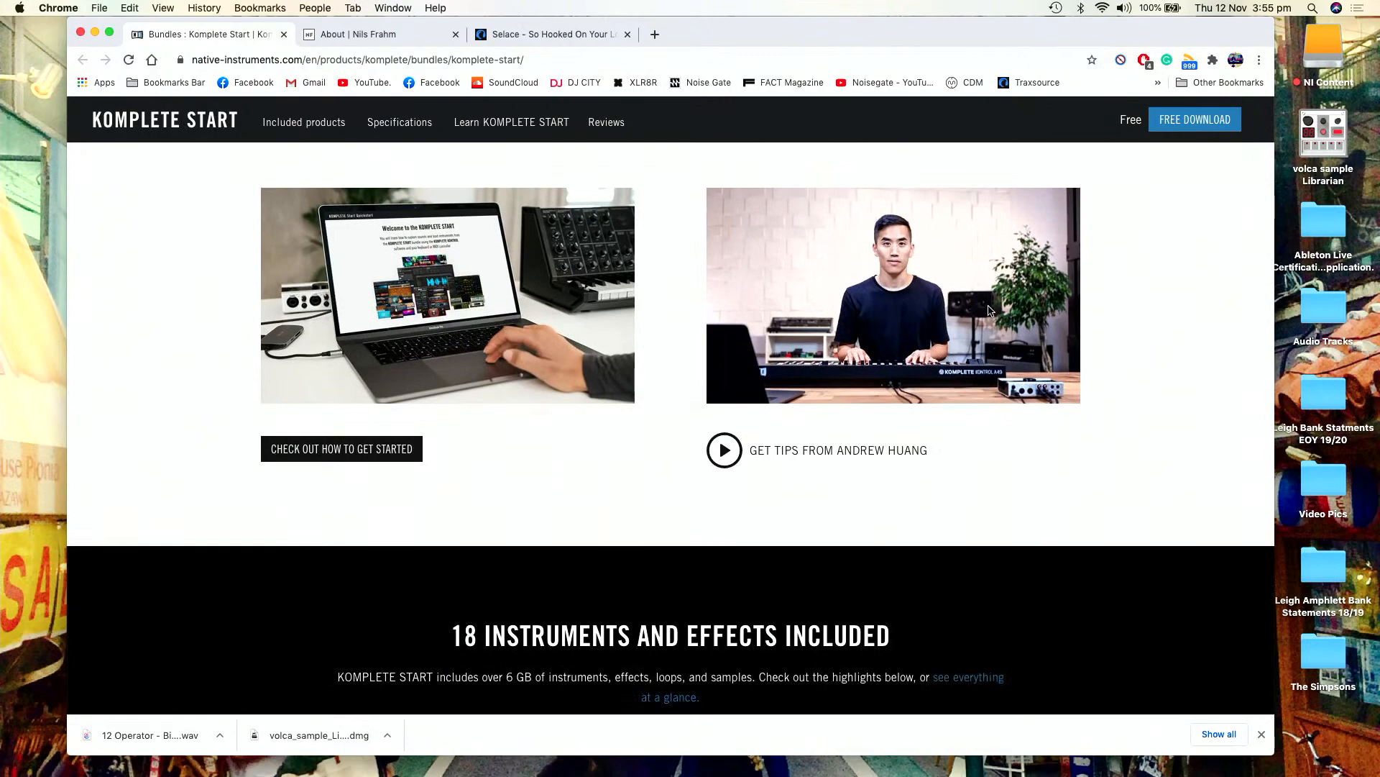
scroll(988, 311, "down", 12)
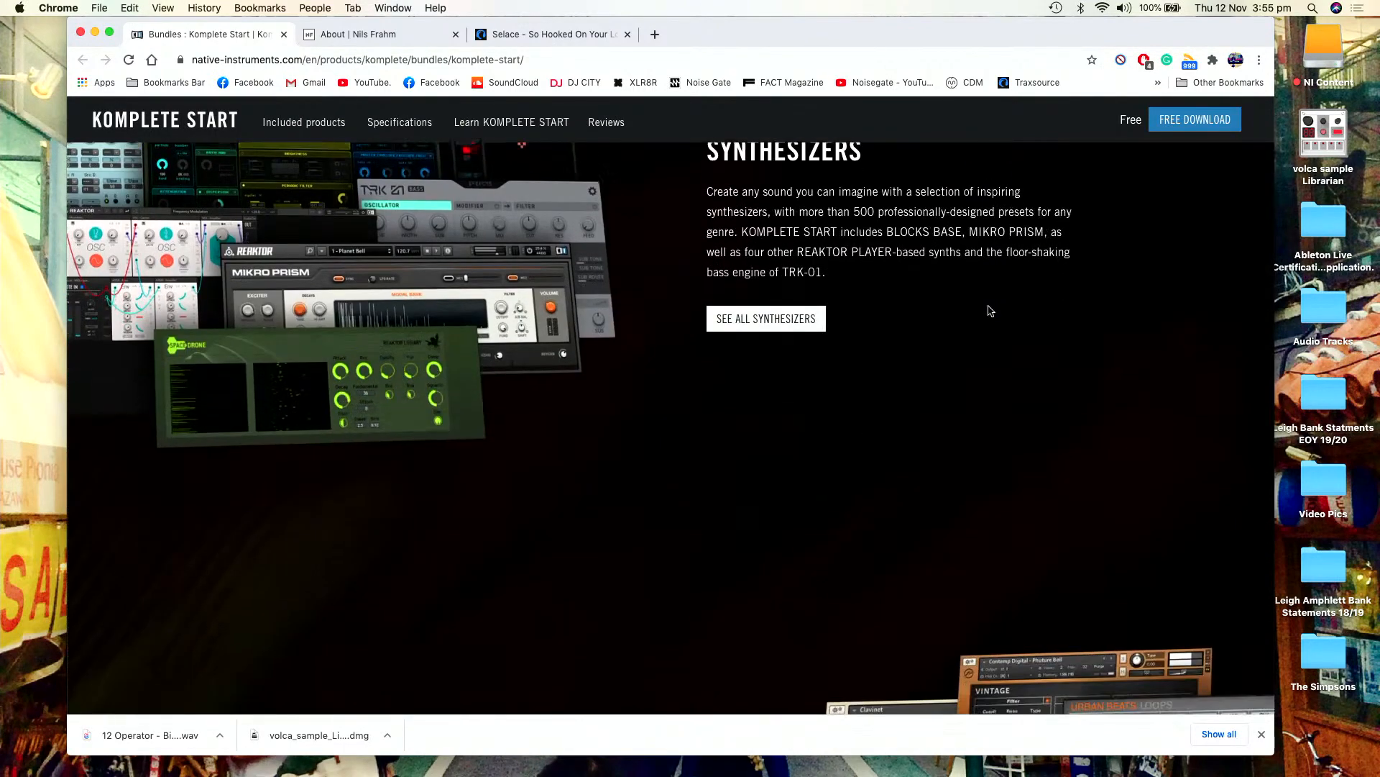
scroll(988, 310, "down", 4)
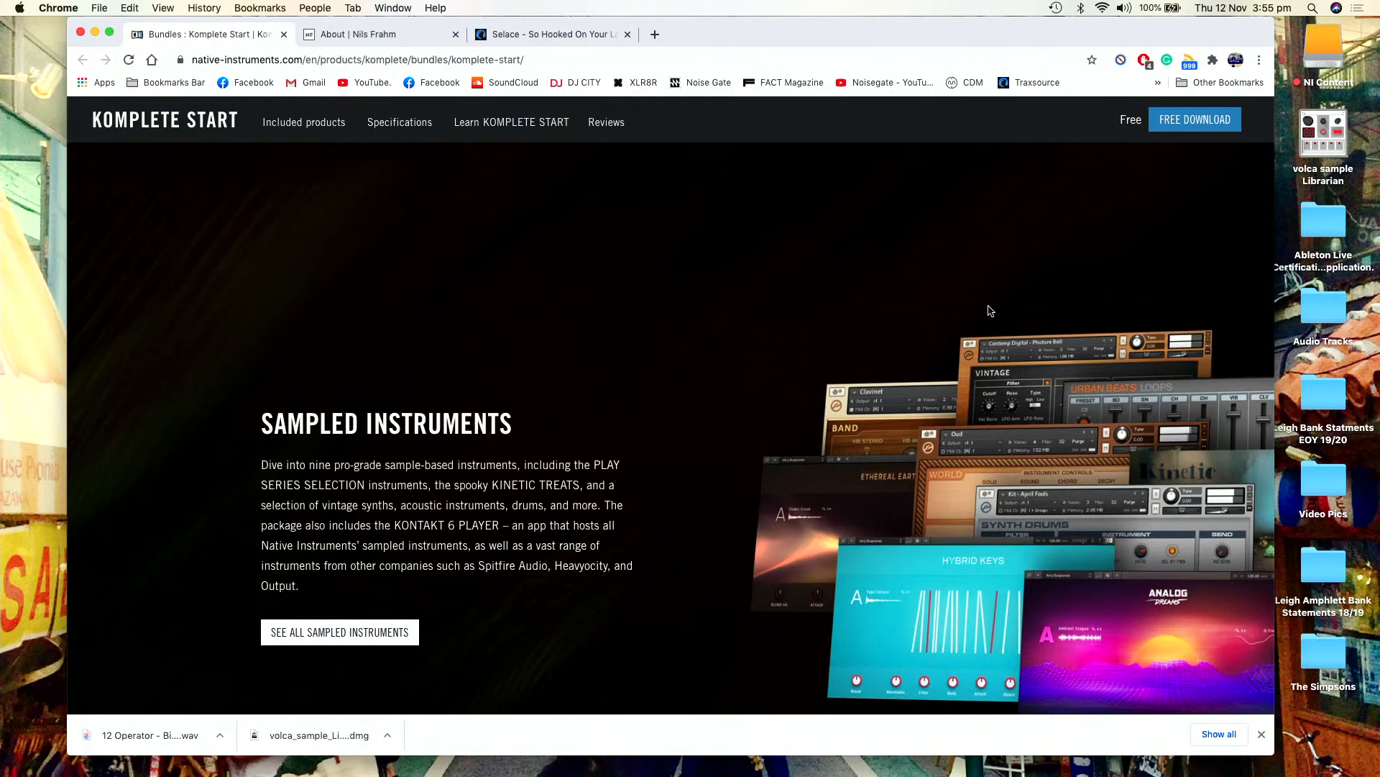
scroll(988, 311, "down", 3)
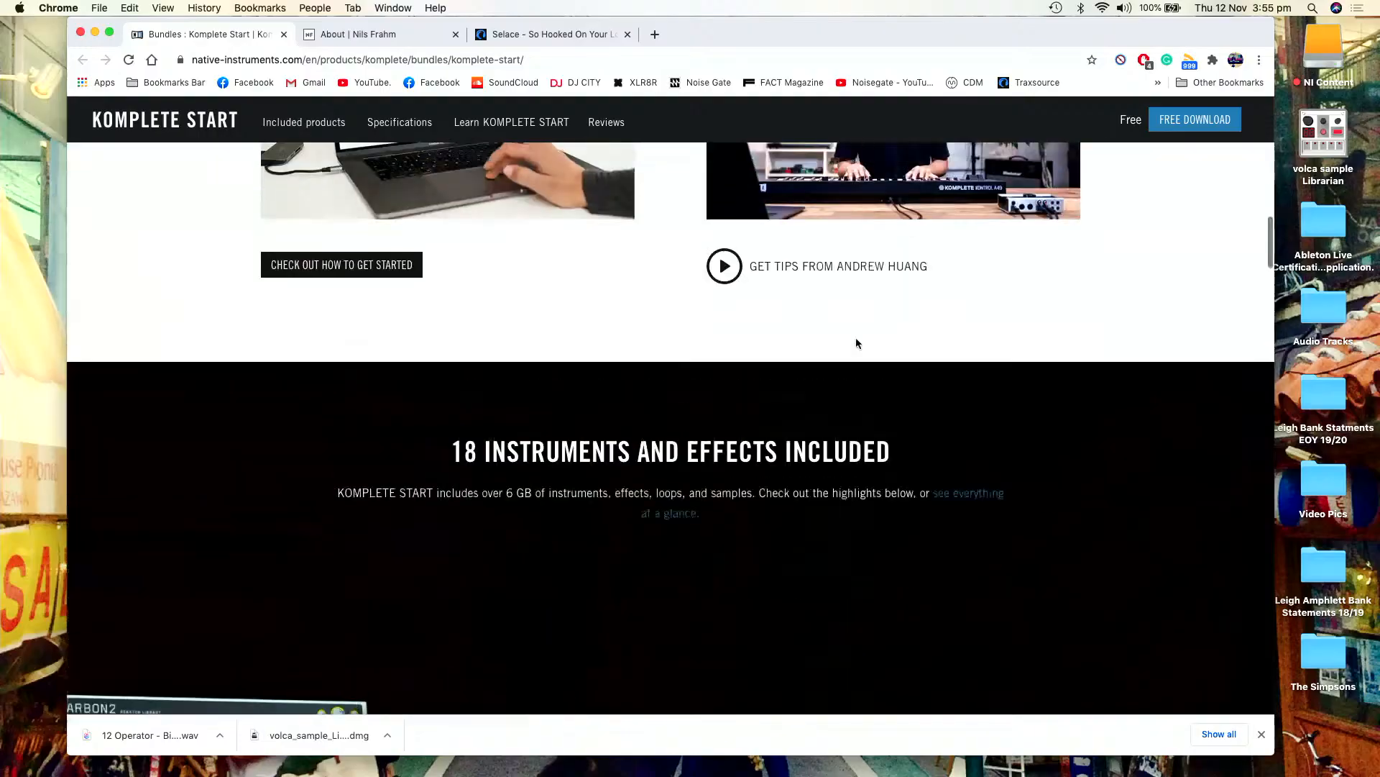
scroll(857, 343, "up", 3)
scroll(857, 343, "up", 10)
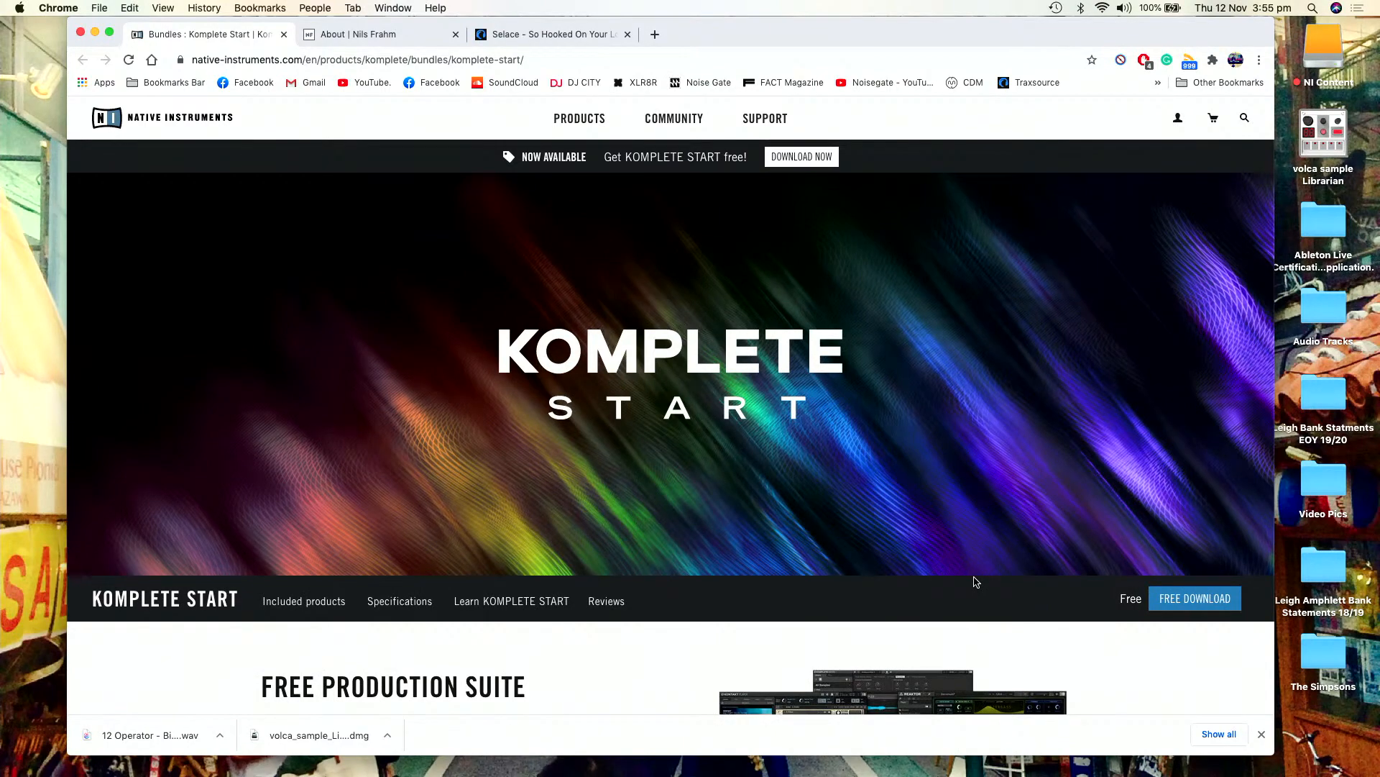
- Switch back to Ableton Live, unfold the MELODY group and open the CHORDS track's Komplete Kontrol window
key("super+Tab")
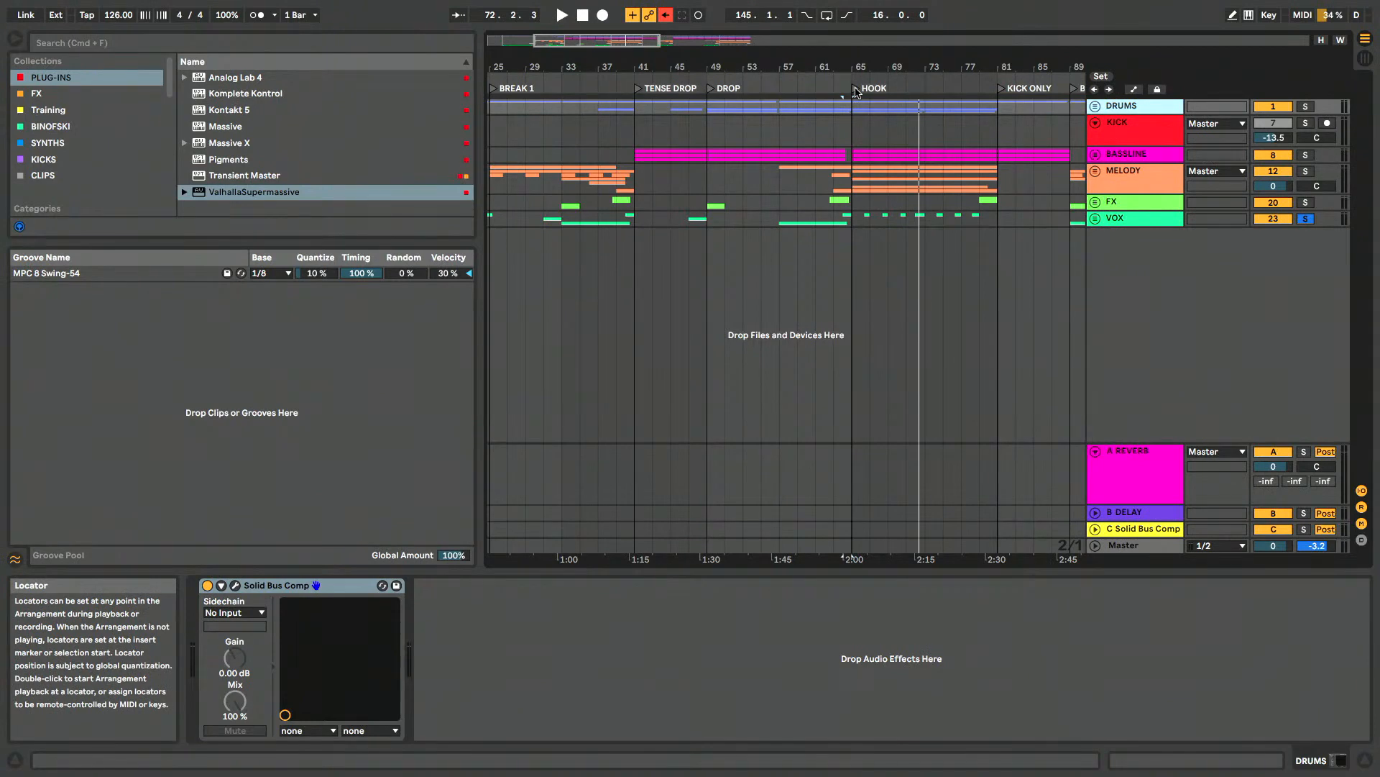
left_click(1096, 173)
left_click(1128, 218)
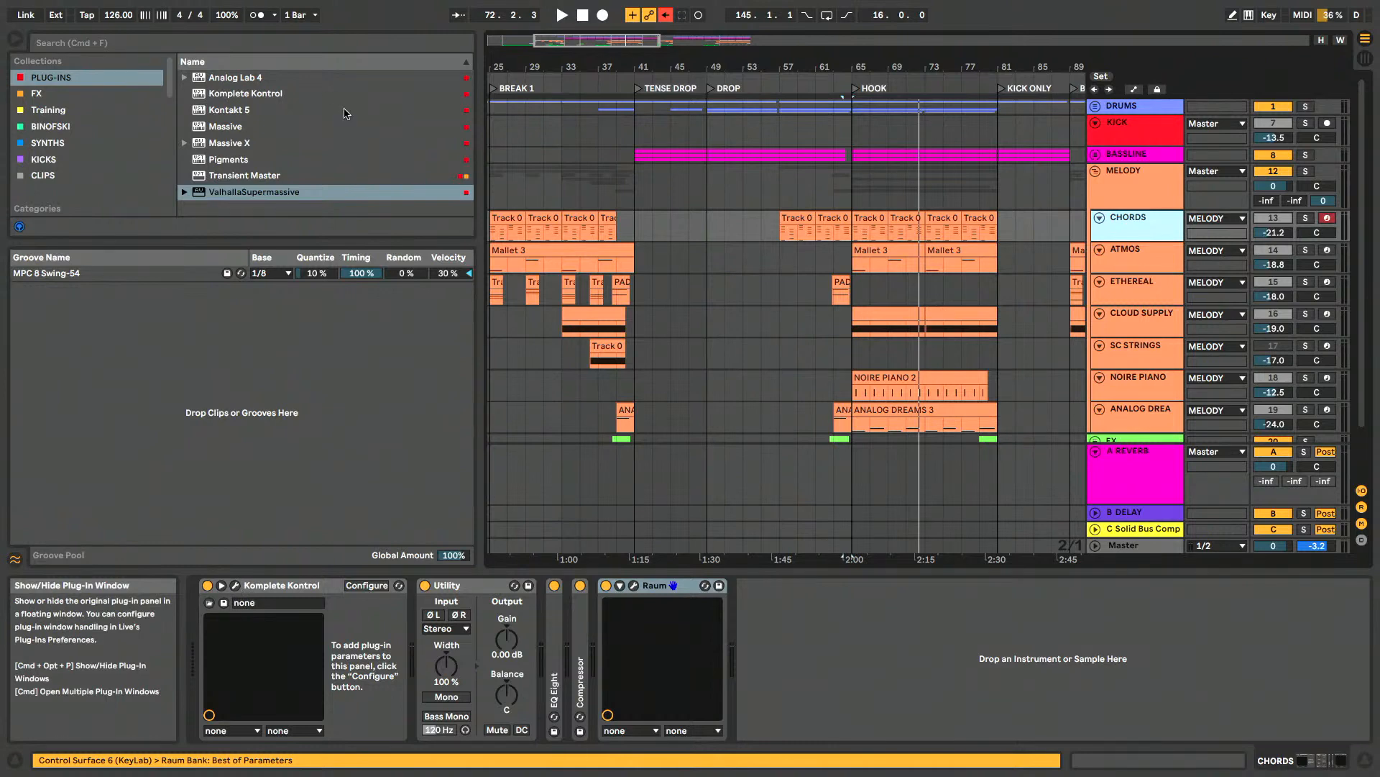
left_click(237, 586)
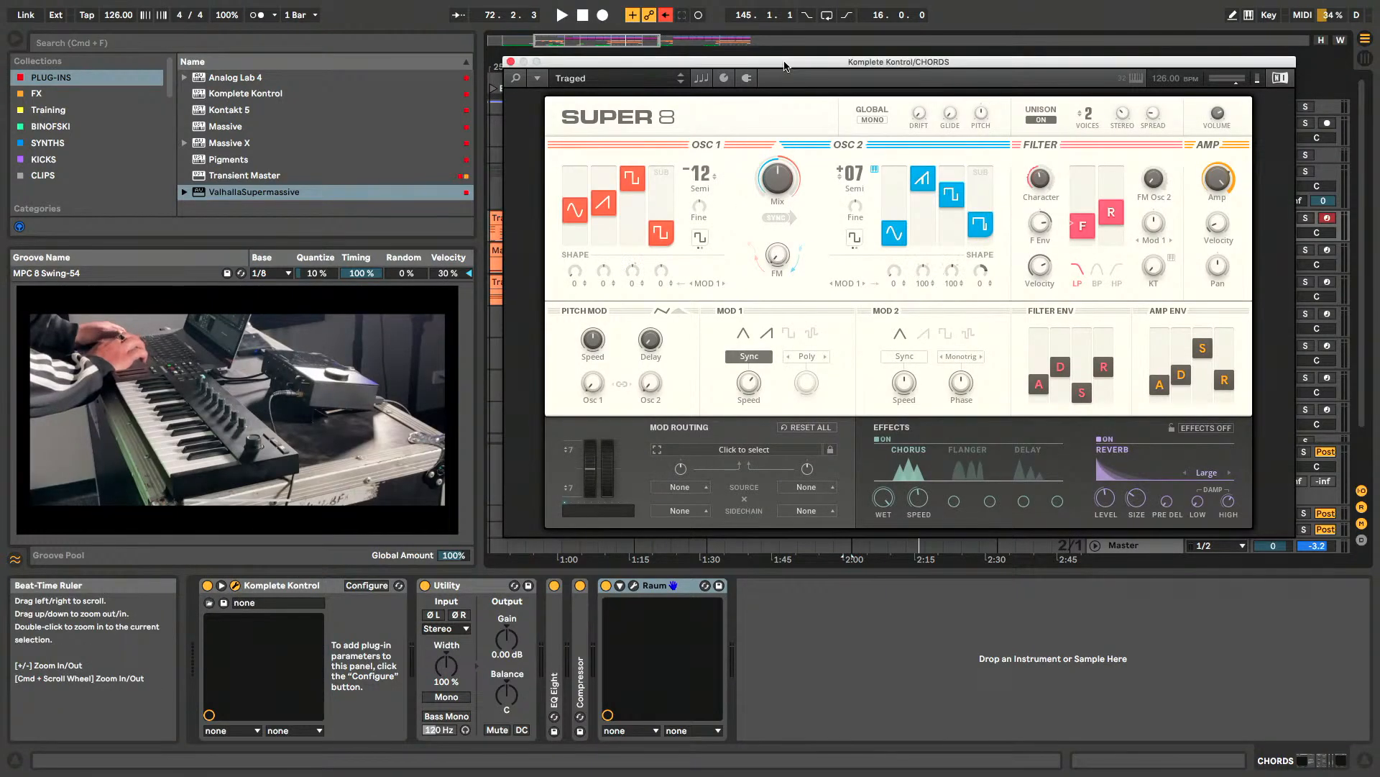
left_click_drag(784, 65, 810, 66)
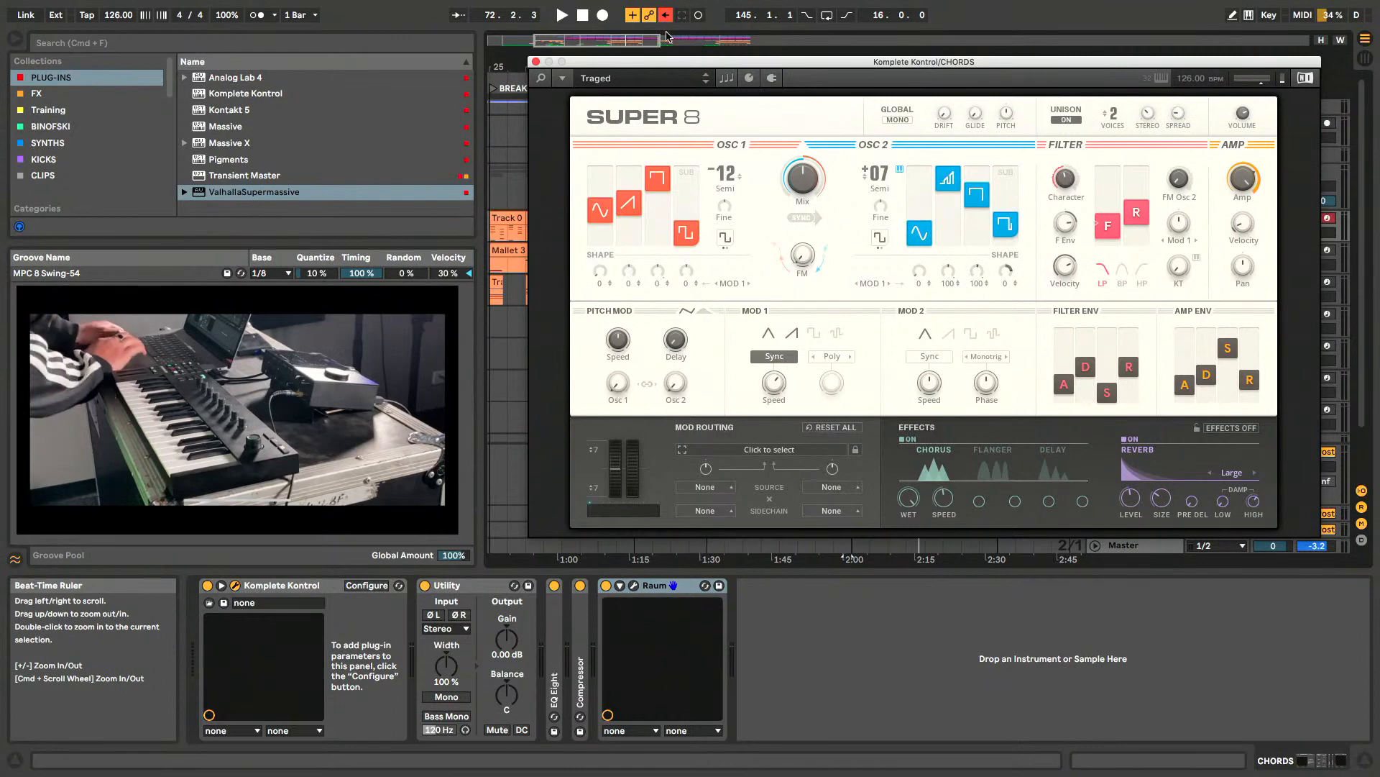
- Open the Komplete Kontrol library, clear the SUPER 8 filter and browse all instruments by vendor
left_click(541, 78)
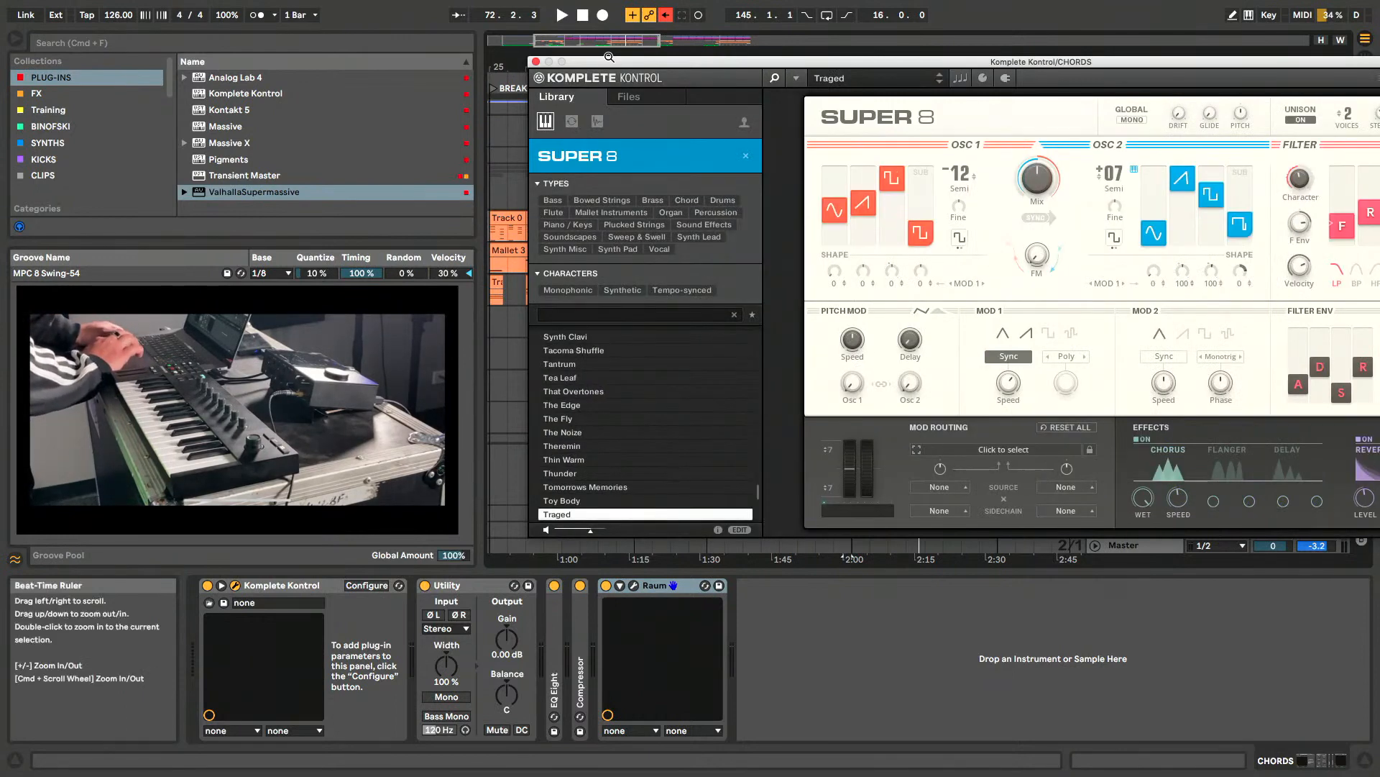
left_click(728, 153)
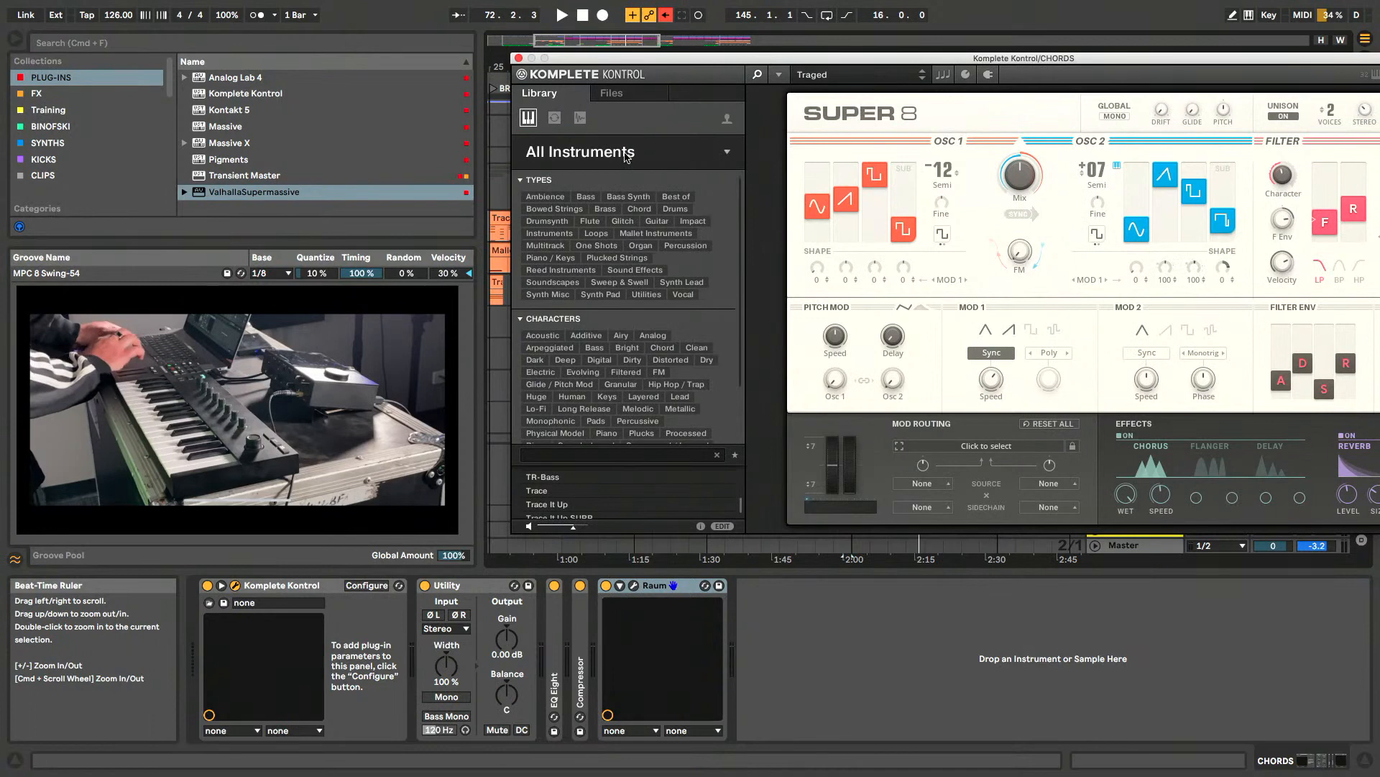
left_click(728, 154)
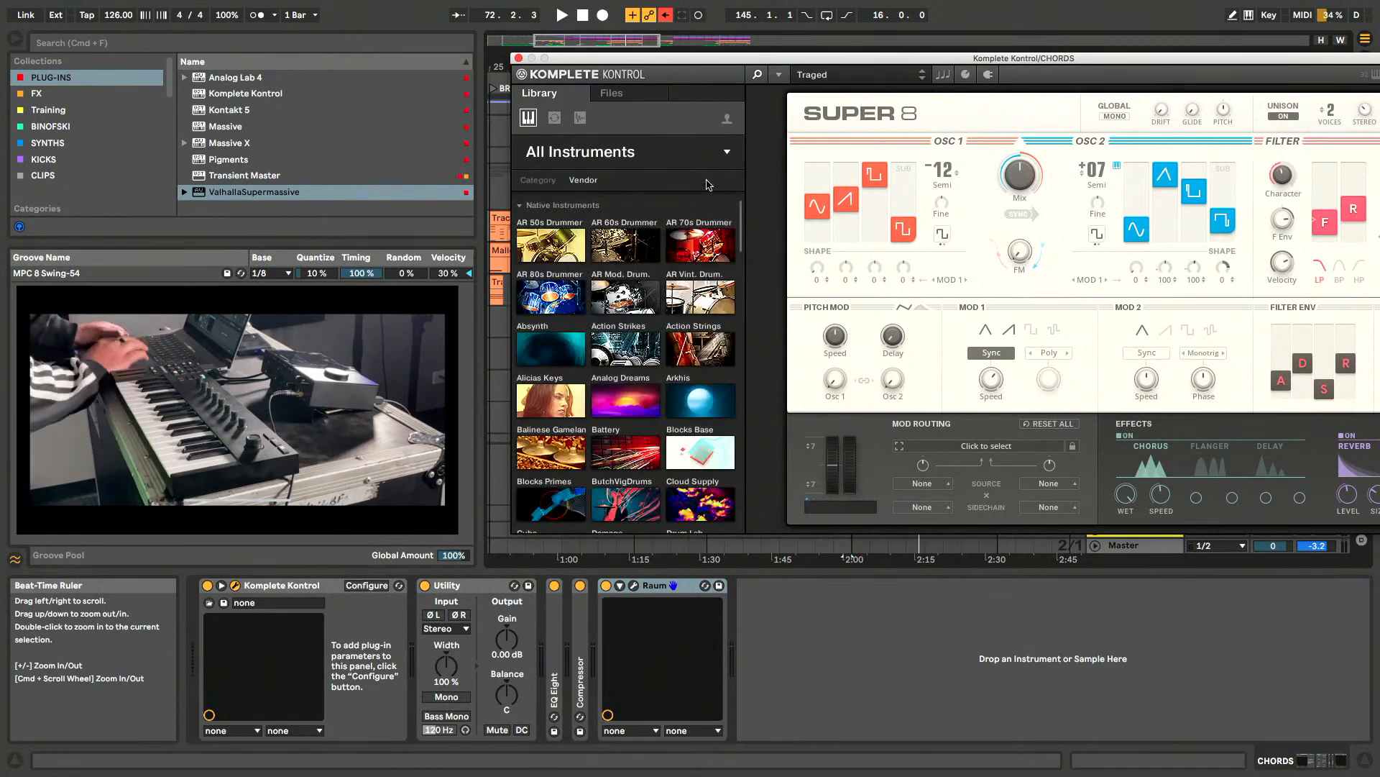
left_click_drag(738, 61, 719, 52)
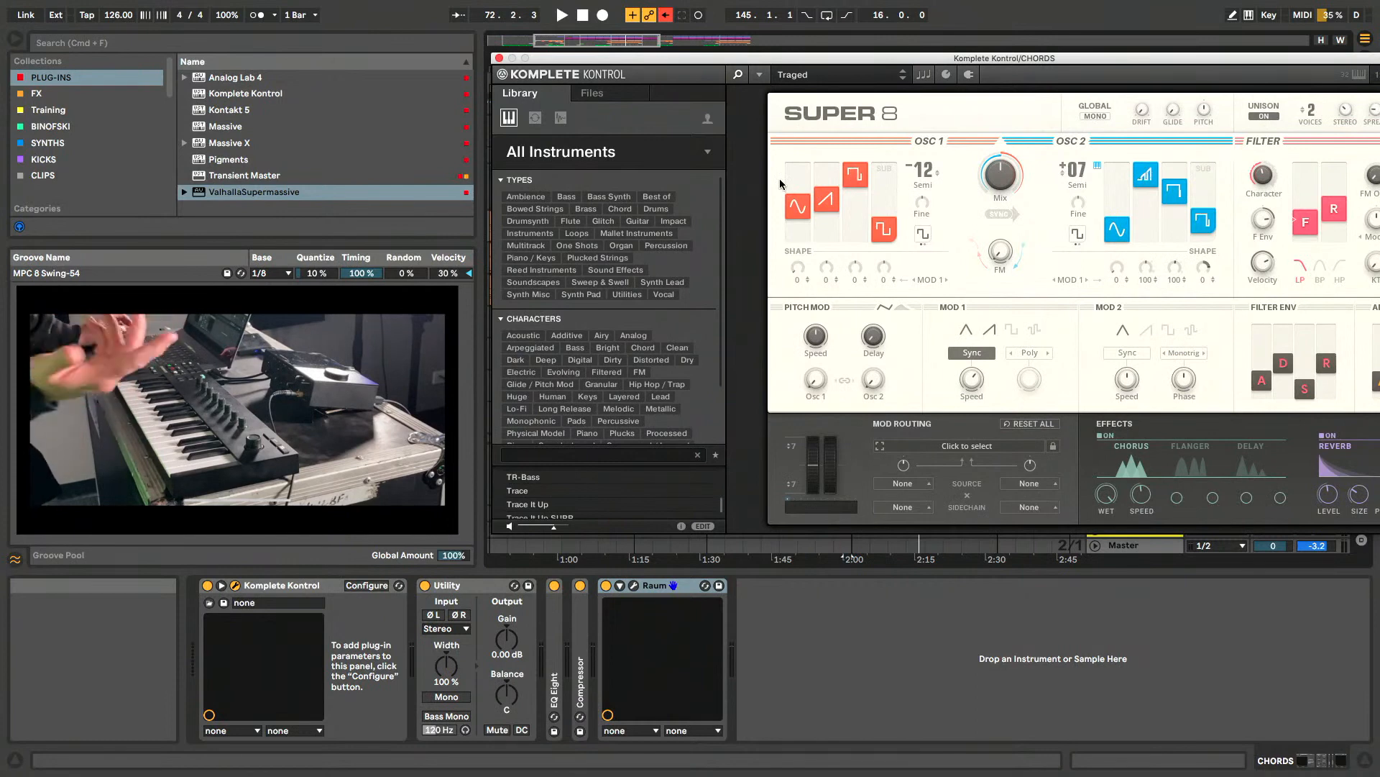
left_click(709, 155)
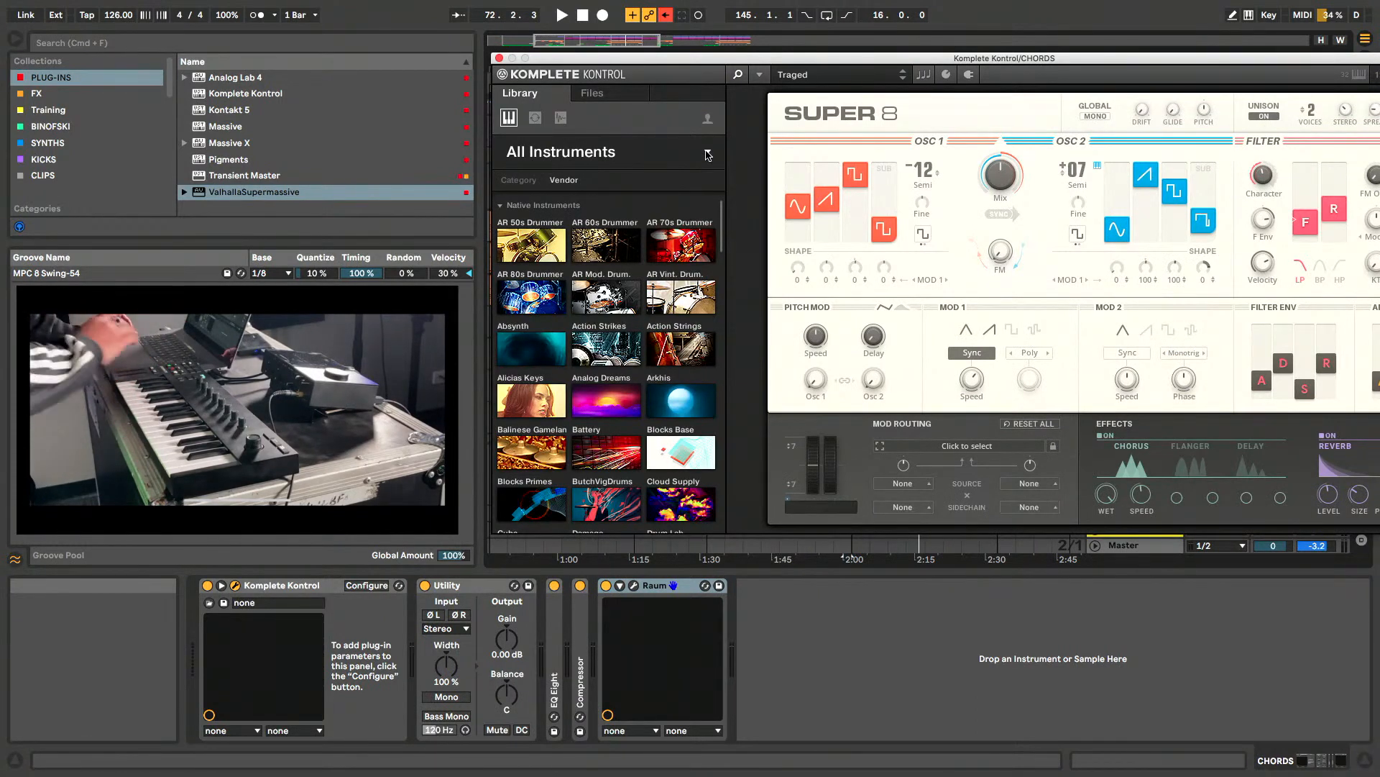
scroll(617, 296, "down", 15)
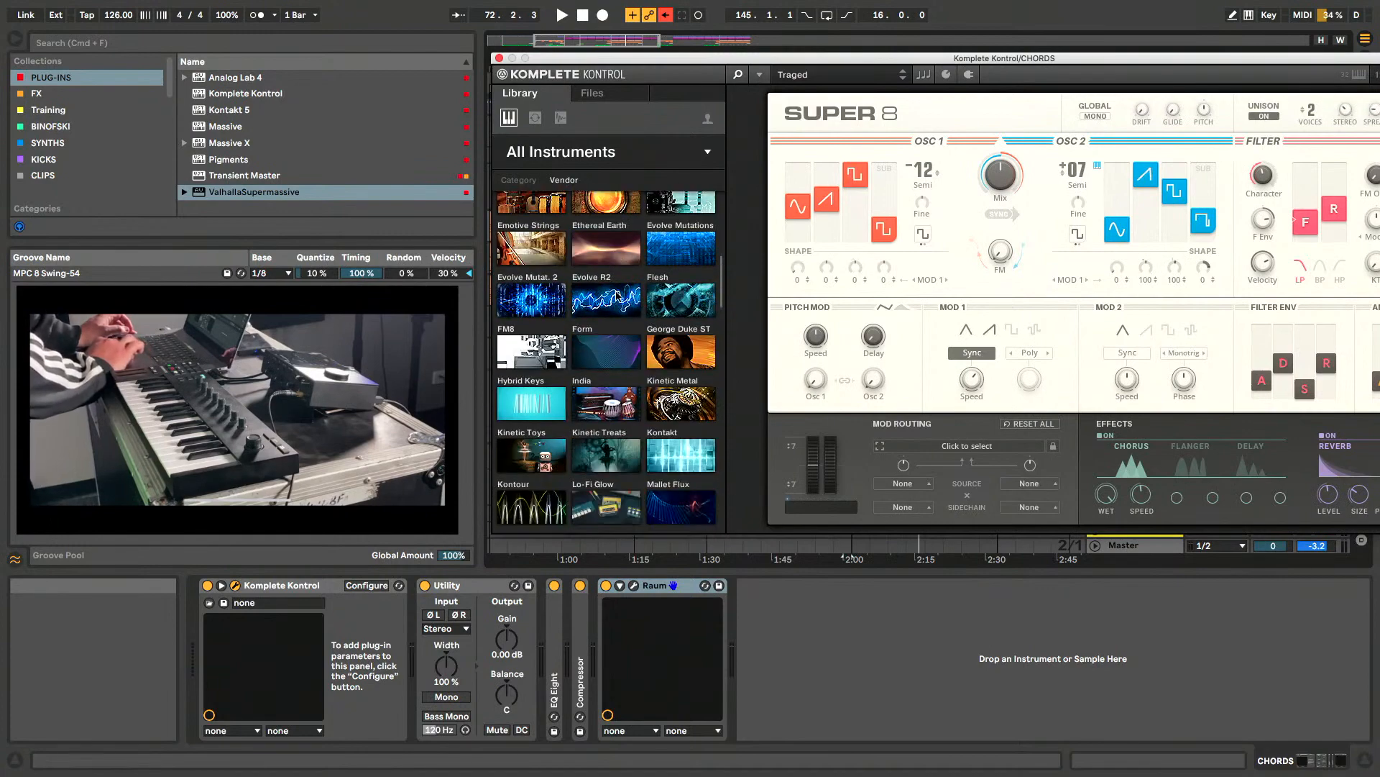
scroll(617, 296, "up", 15)
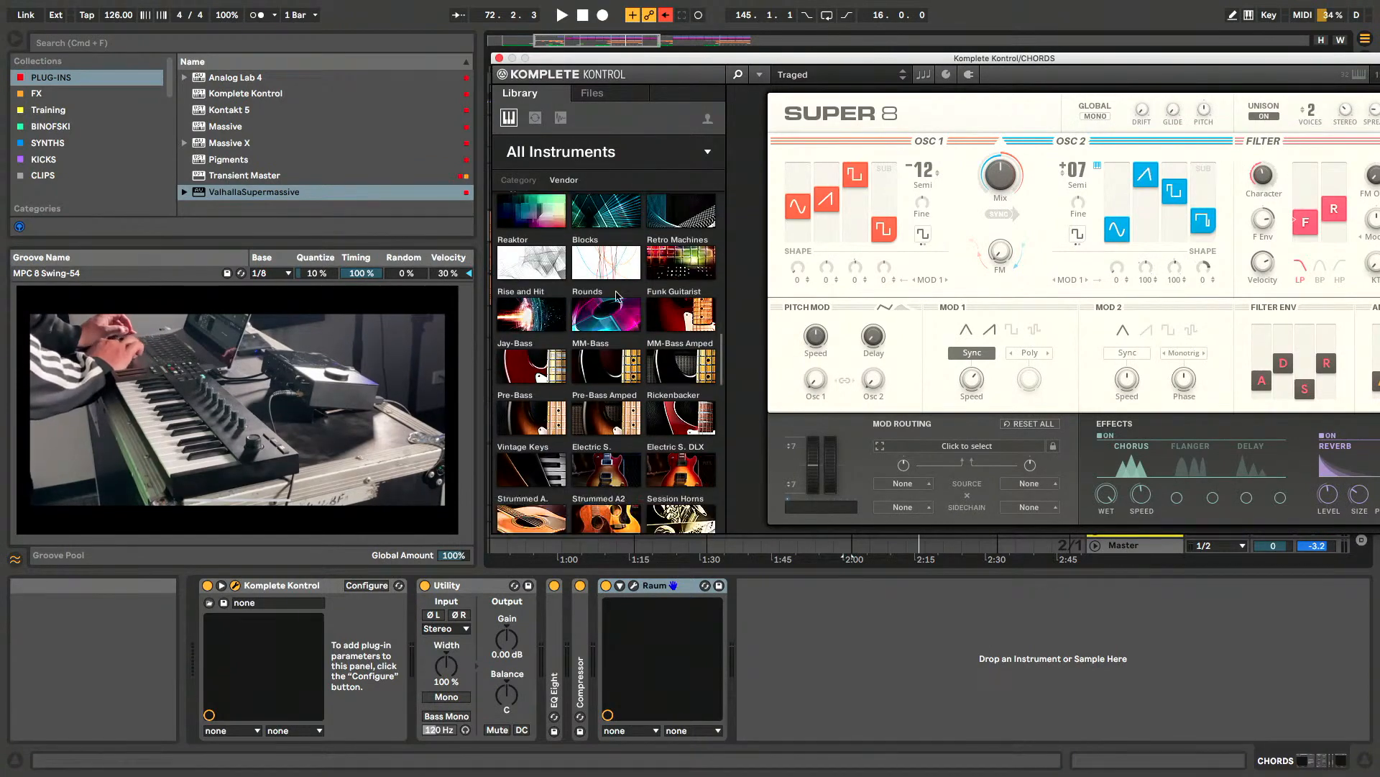
- Show the library's one-shots, return to its instruments and hide the library browser
left_click(535, 117)
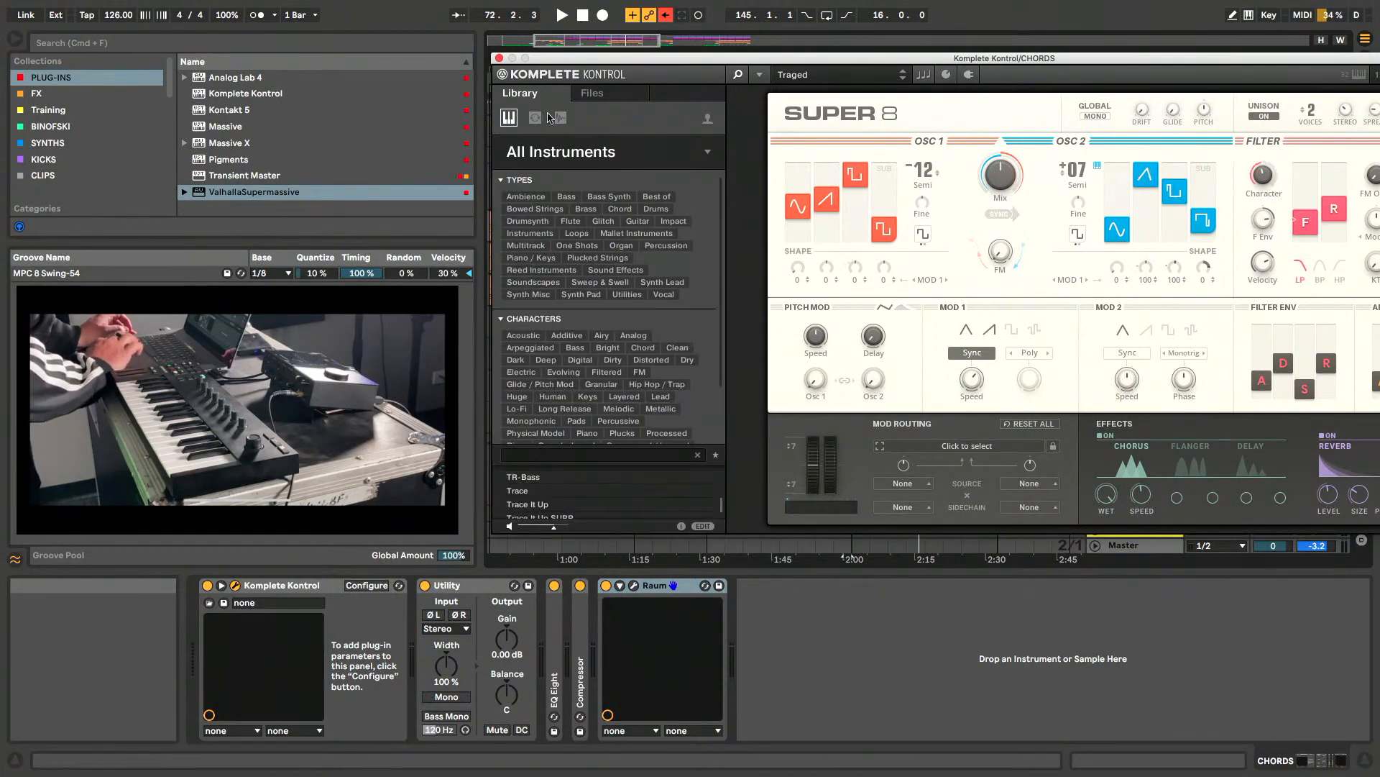
left_click(562, 119)
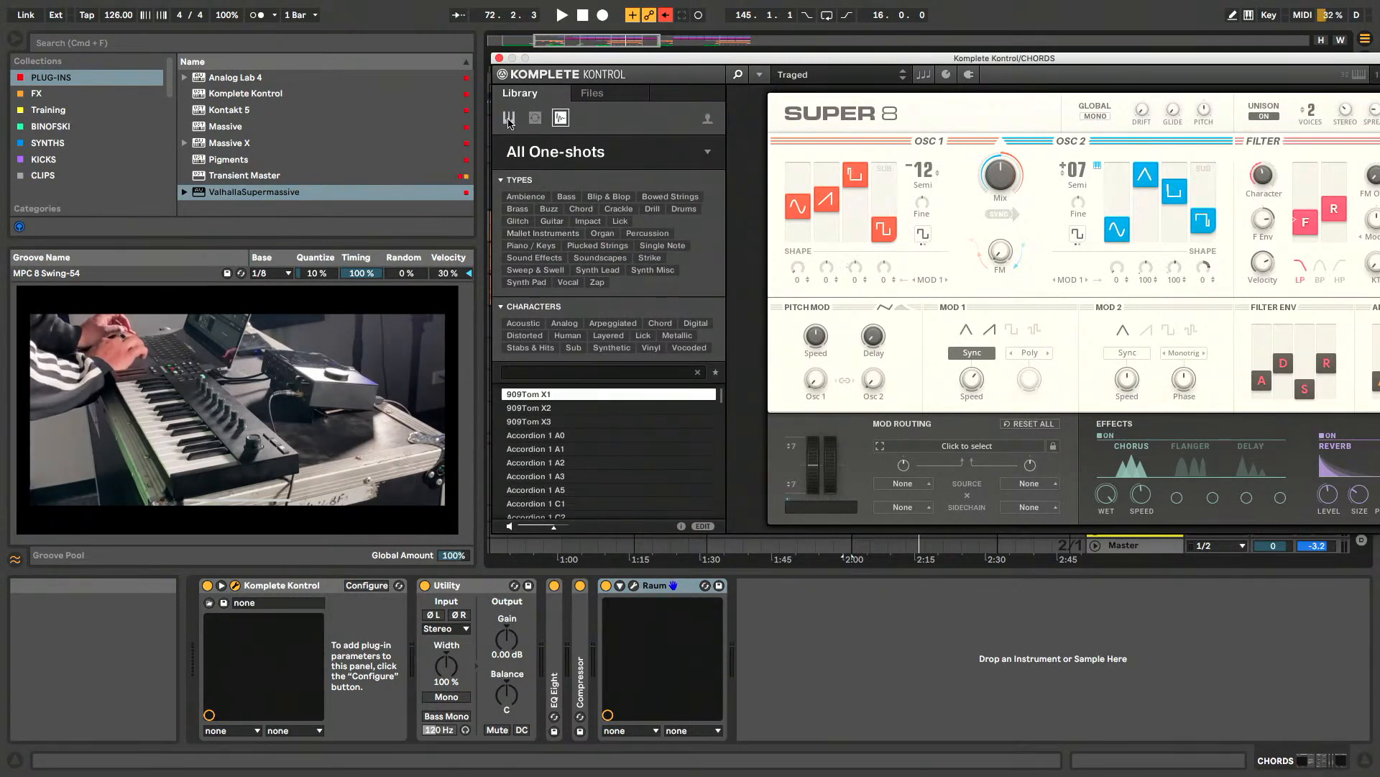
left_click(509, 119)
left_click_drag(940, 59, 940, 58)
left_click(737, 72)
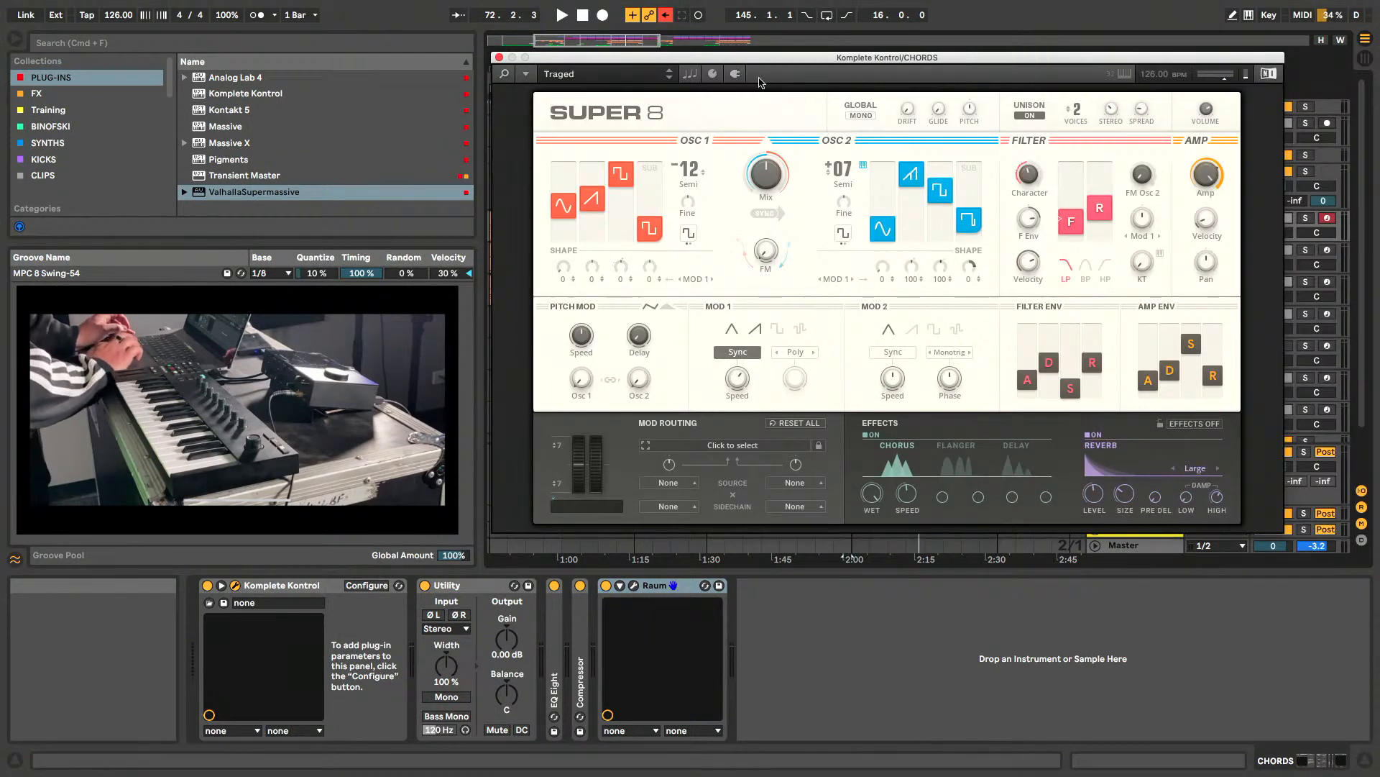
- Show the Komplete Kontrol scale and chord settings, look through the scale banks without changing the bank, and close the plug-in window
left_click(691, 74)
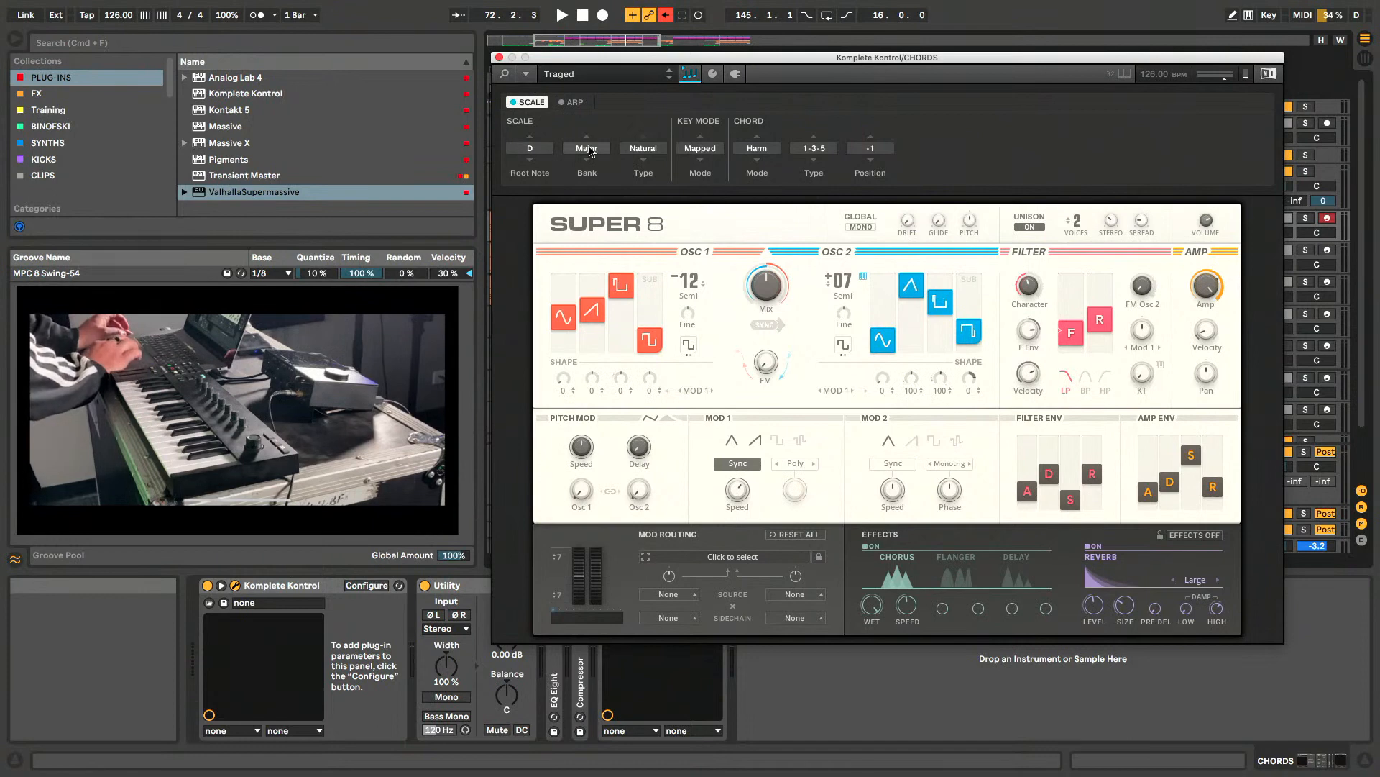
left_click(588, 149)
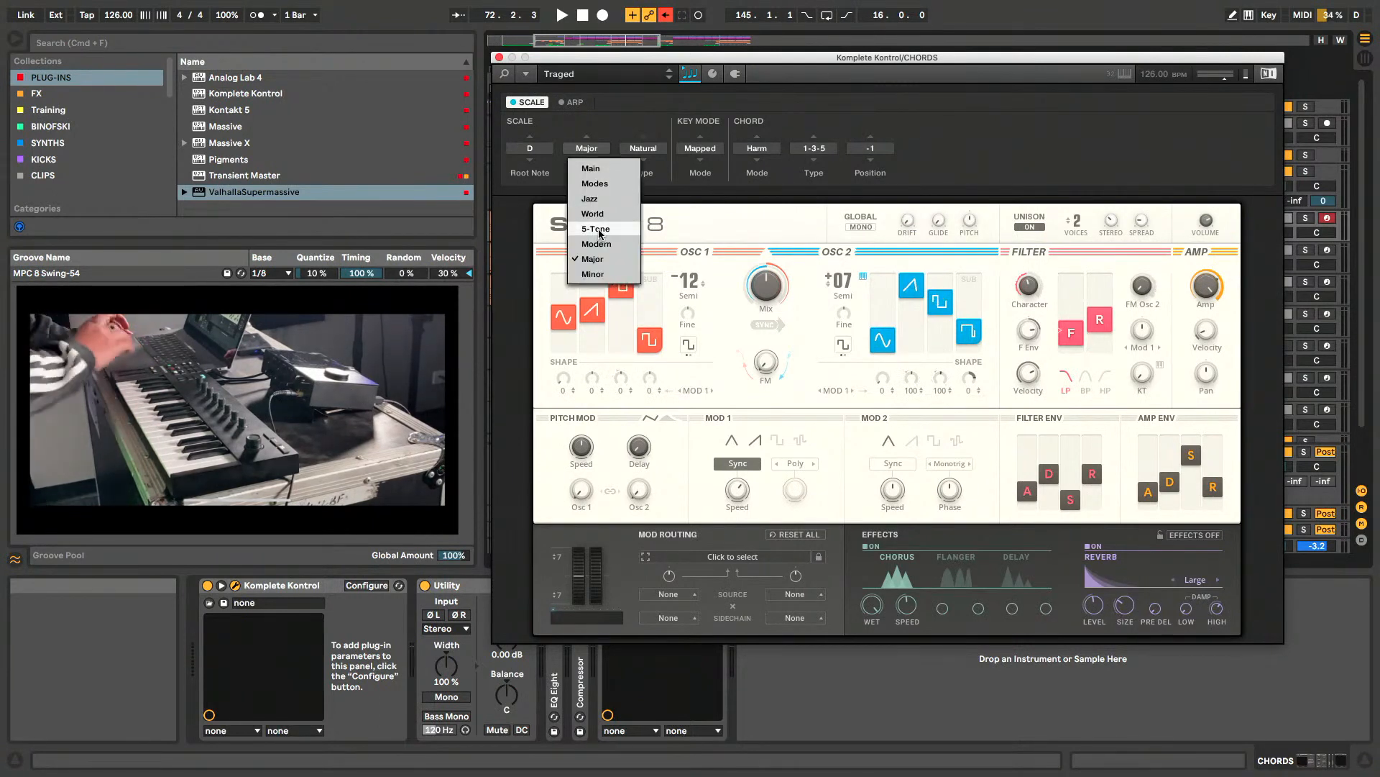
left_click(608, 124)
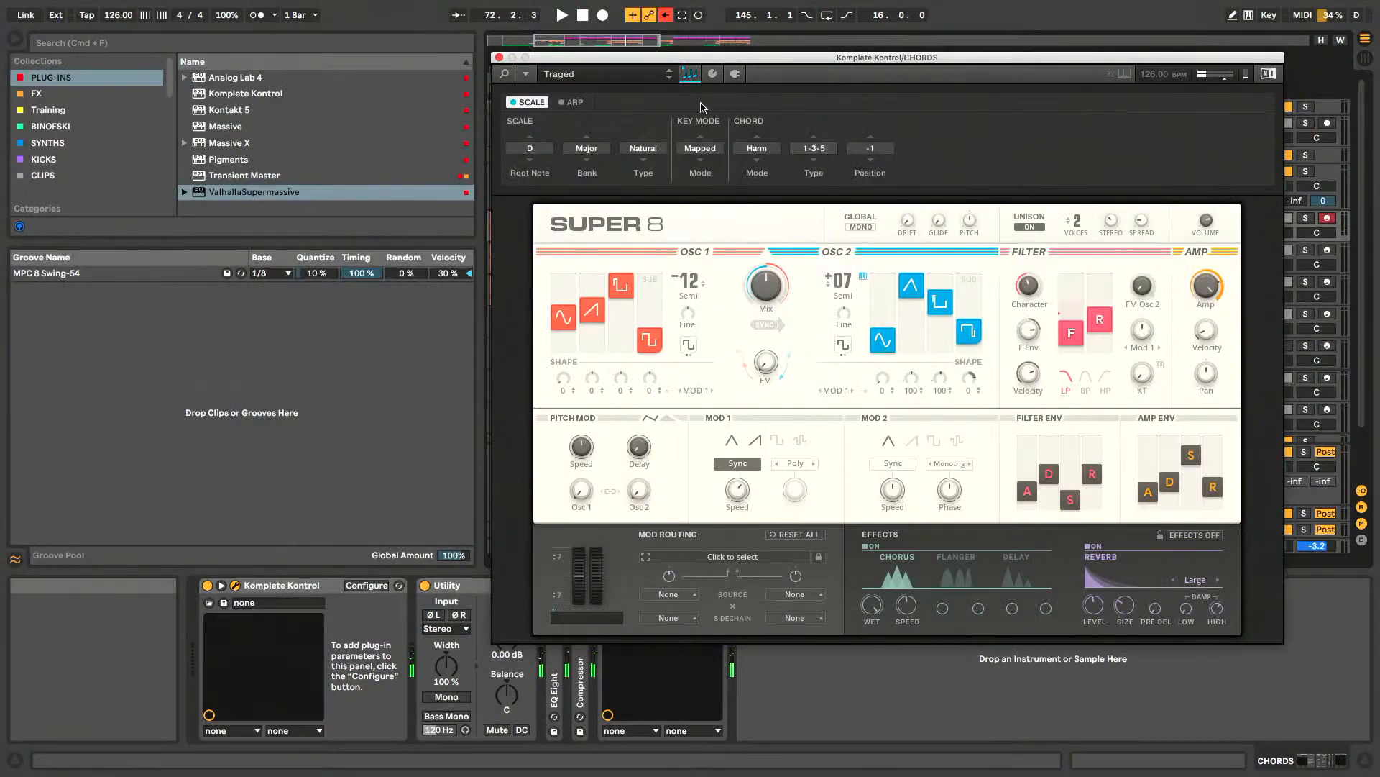
left_click(498, 58)
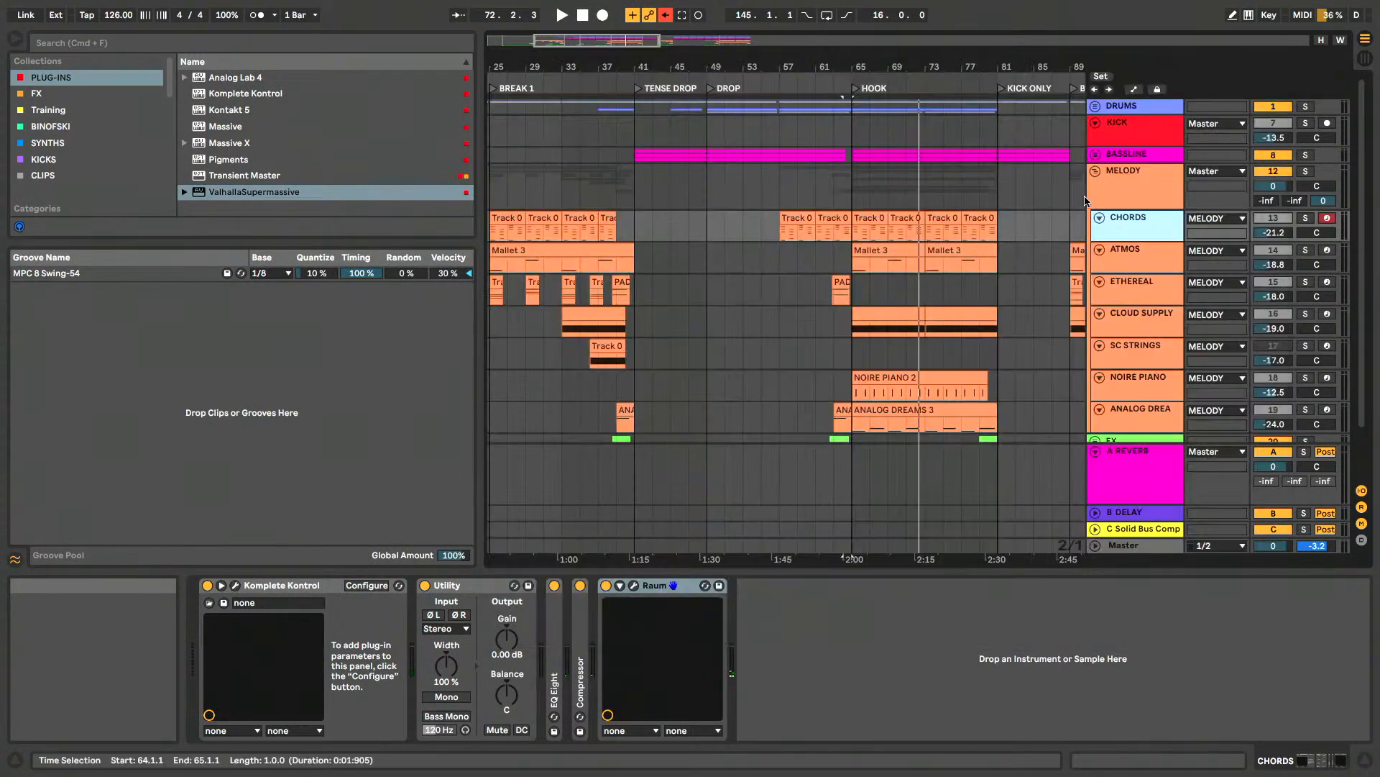
- Solo the CHORDS track and reopen its Komplete Kontrol window, moving it slightly aside
left_click(1307, 218)
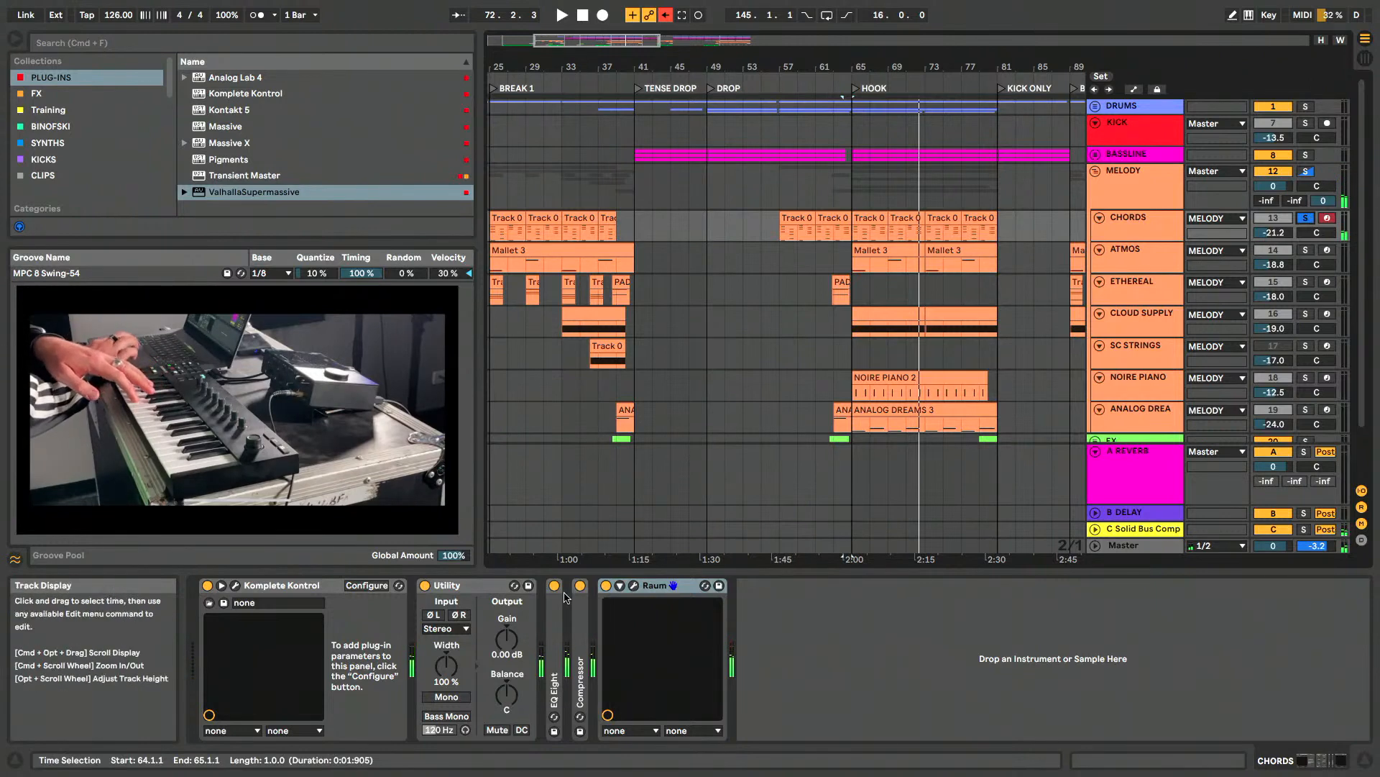
left_click(235, 585)
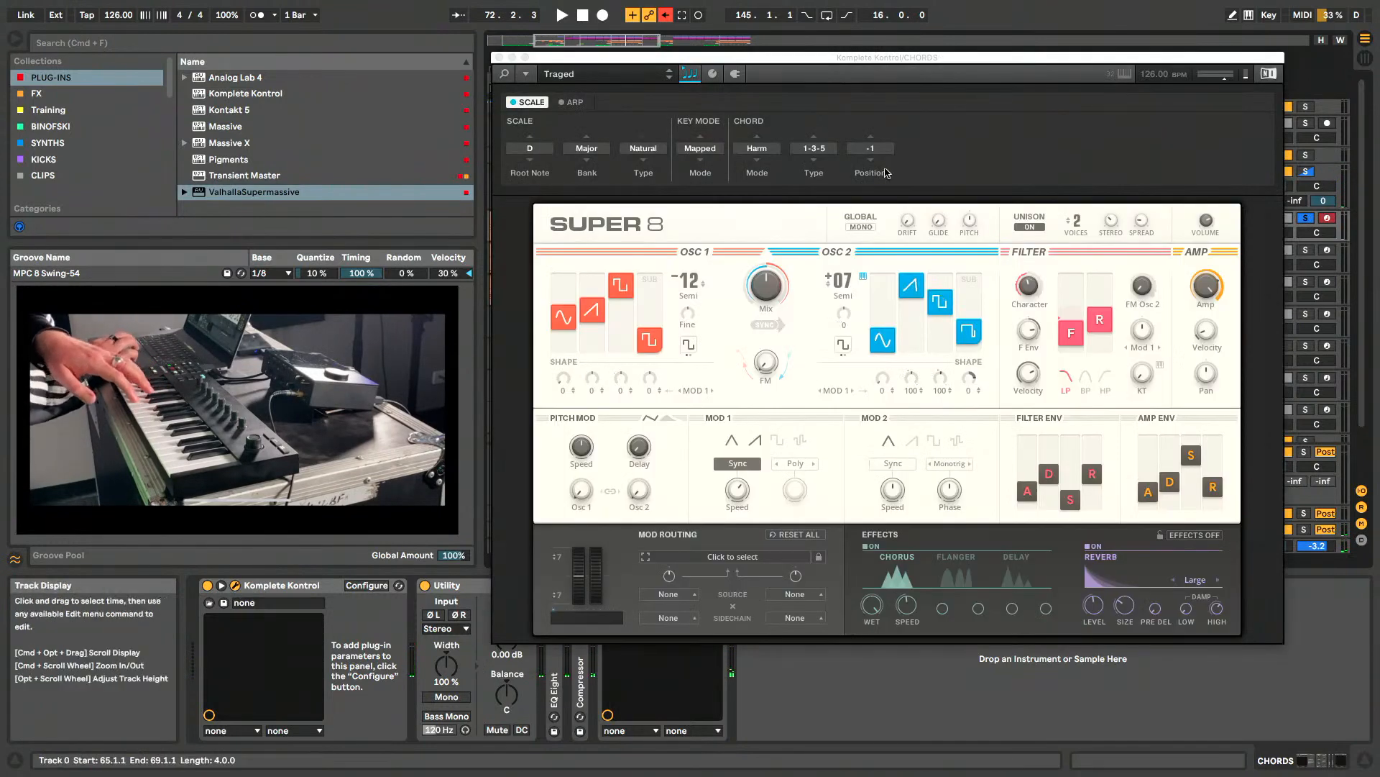
left_click_drag(795, 58, 831, 55)
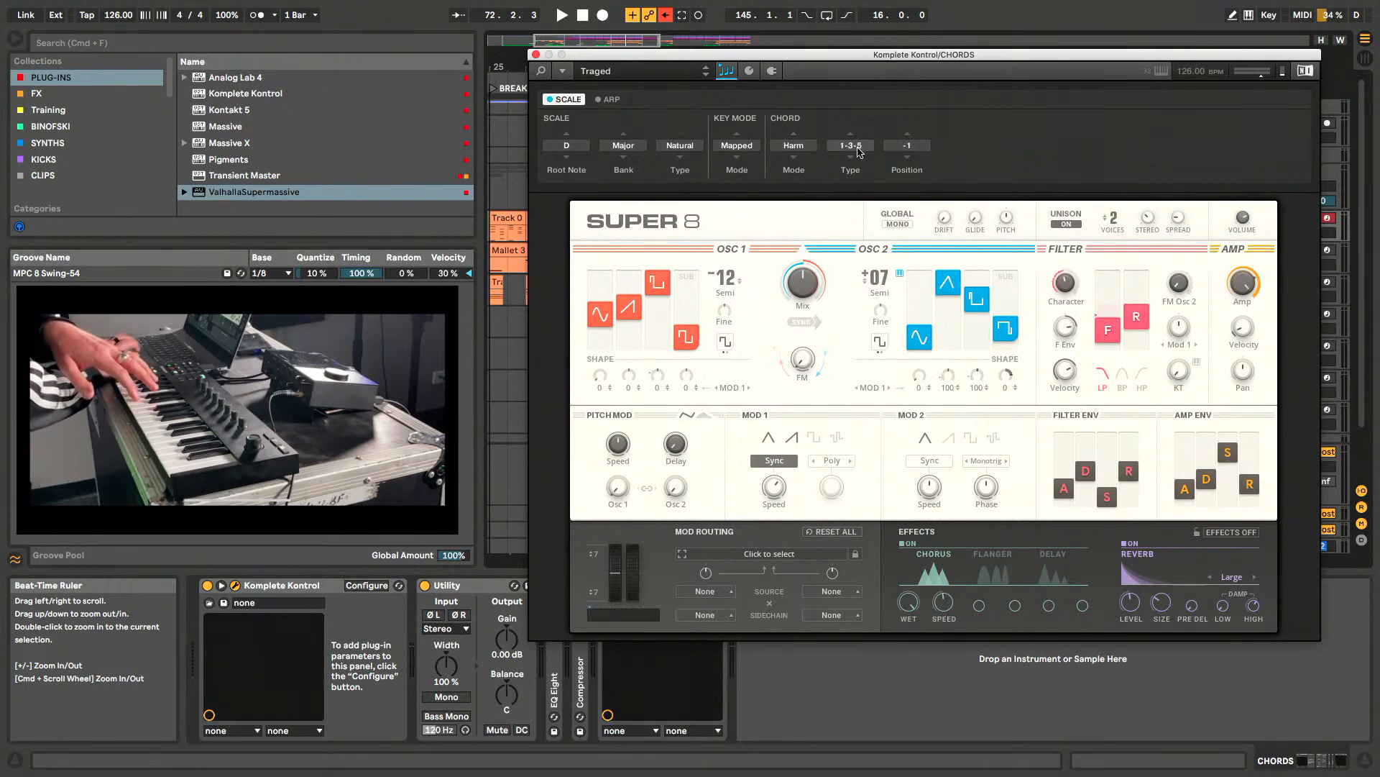
- Set the Komplete Kontrol scale bank to Main and the scale type to Minor
left_click(676, 147)
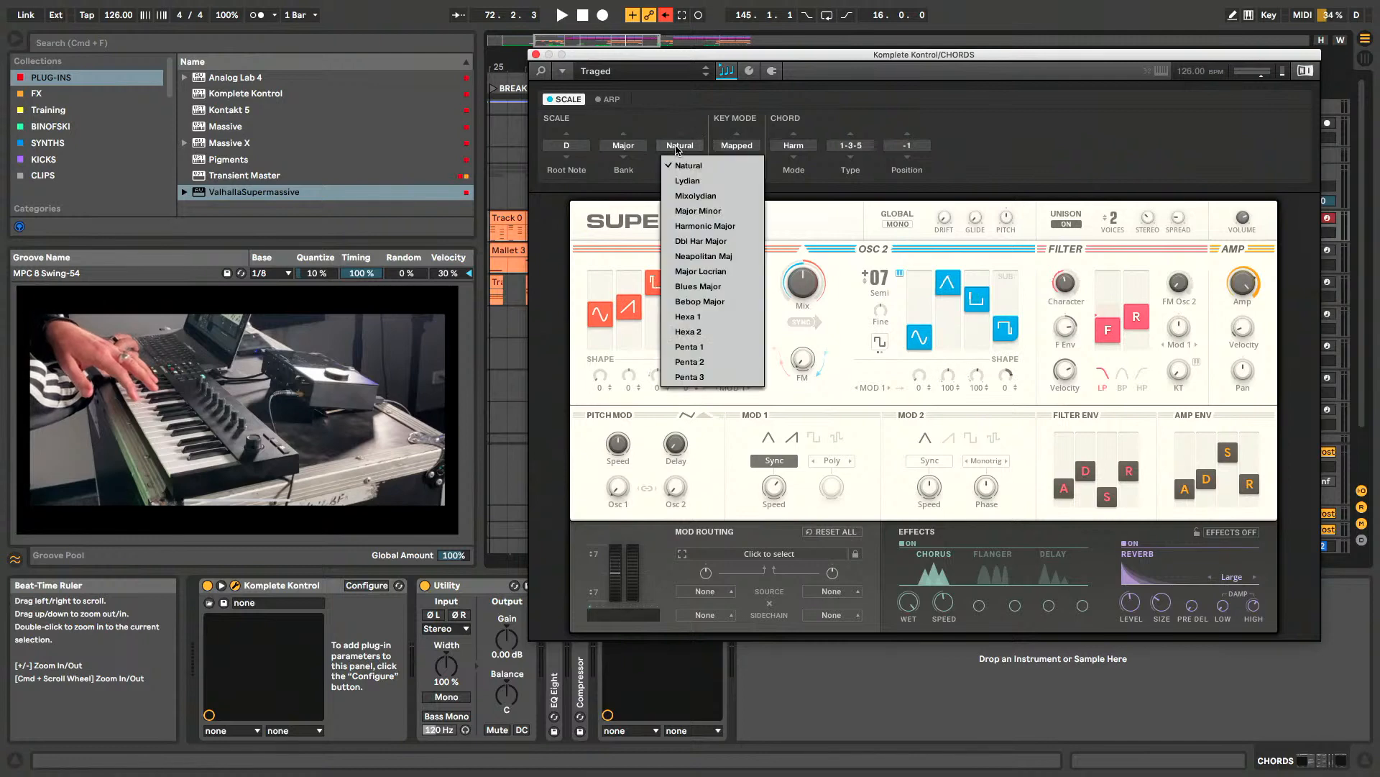
left_click(628, 148)
left_click(629, 147)
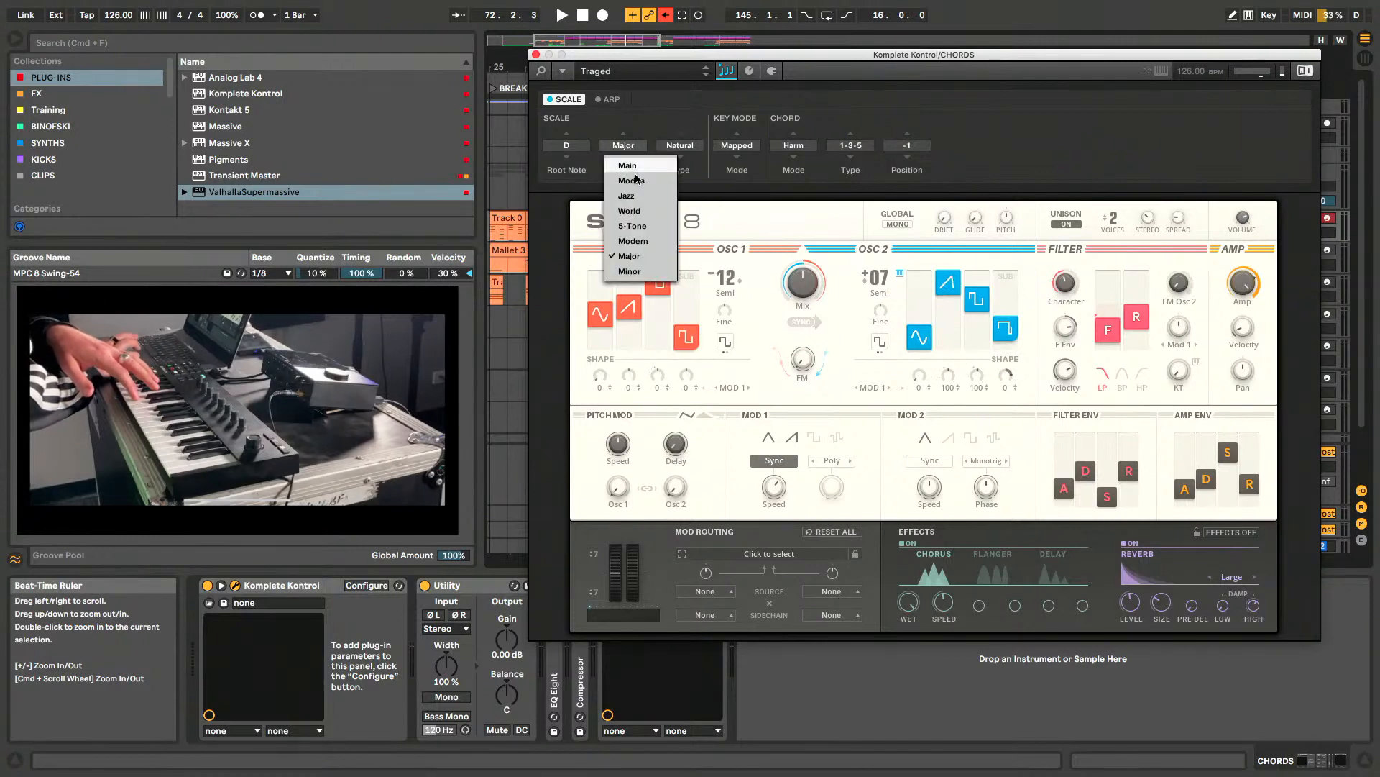
left_click(640, 167)
left_click(677, 147)
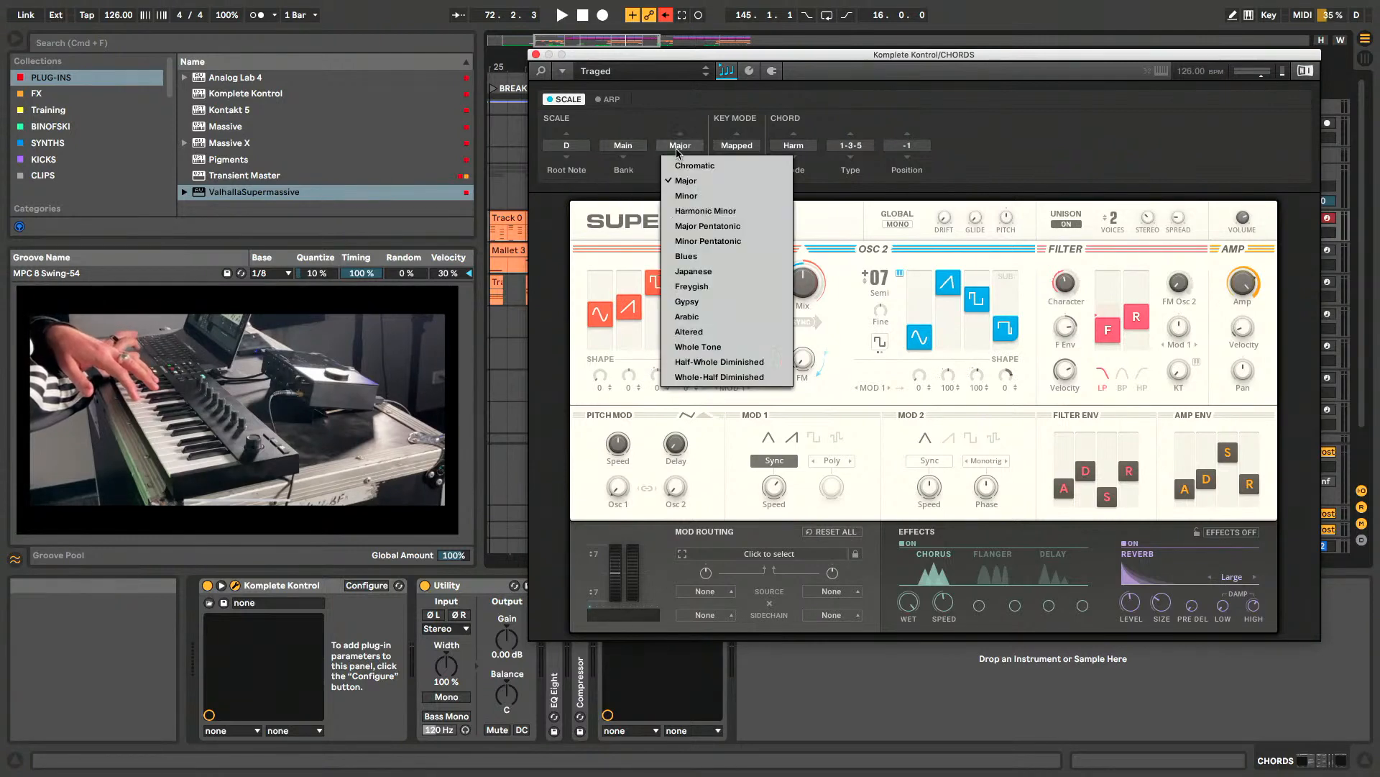
left_click(692, 196)
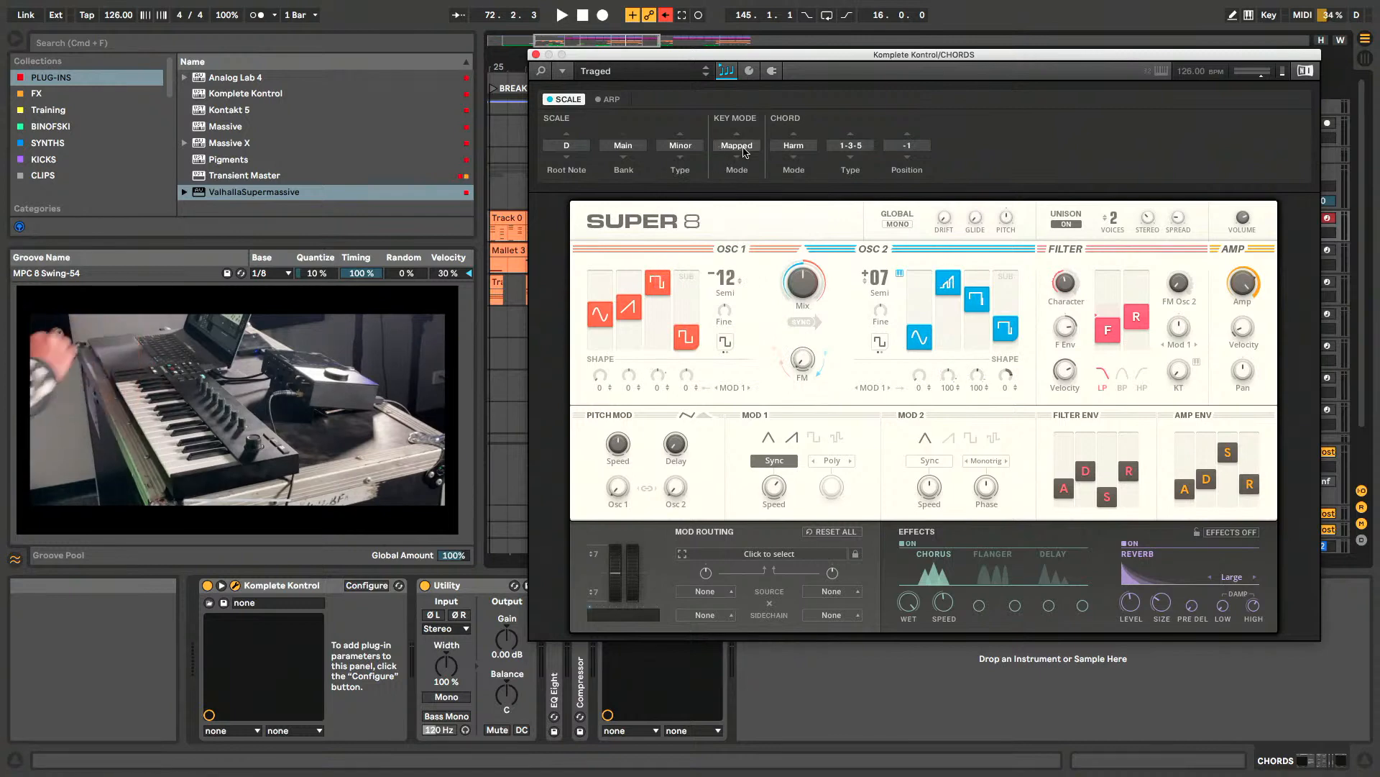